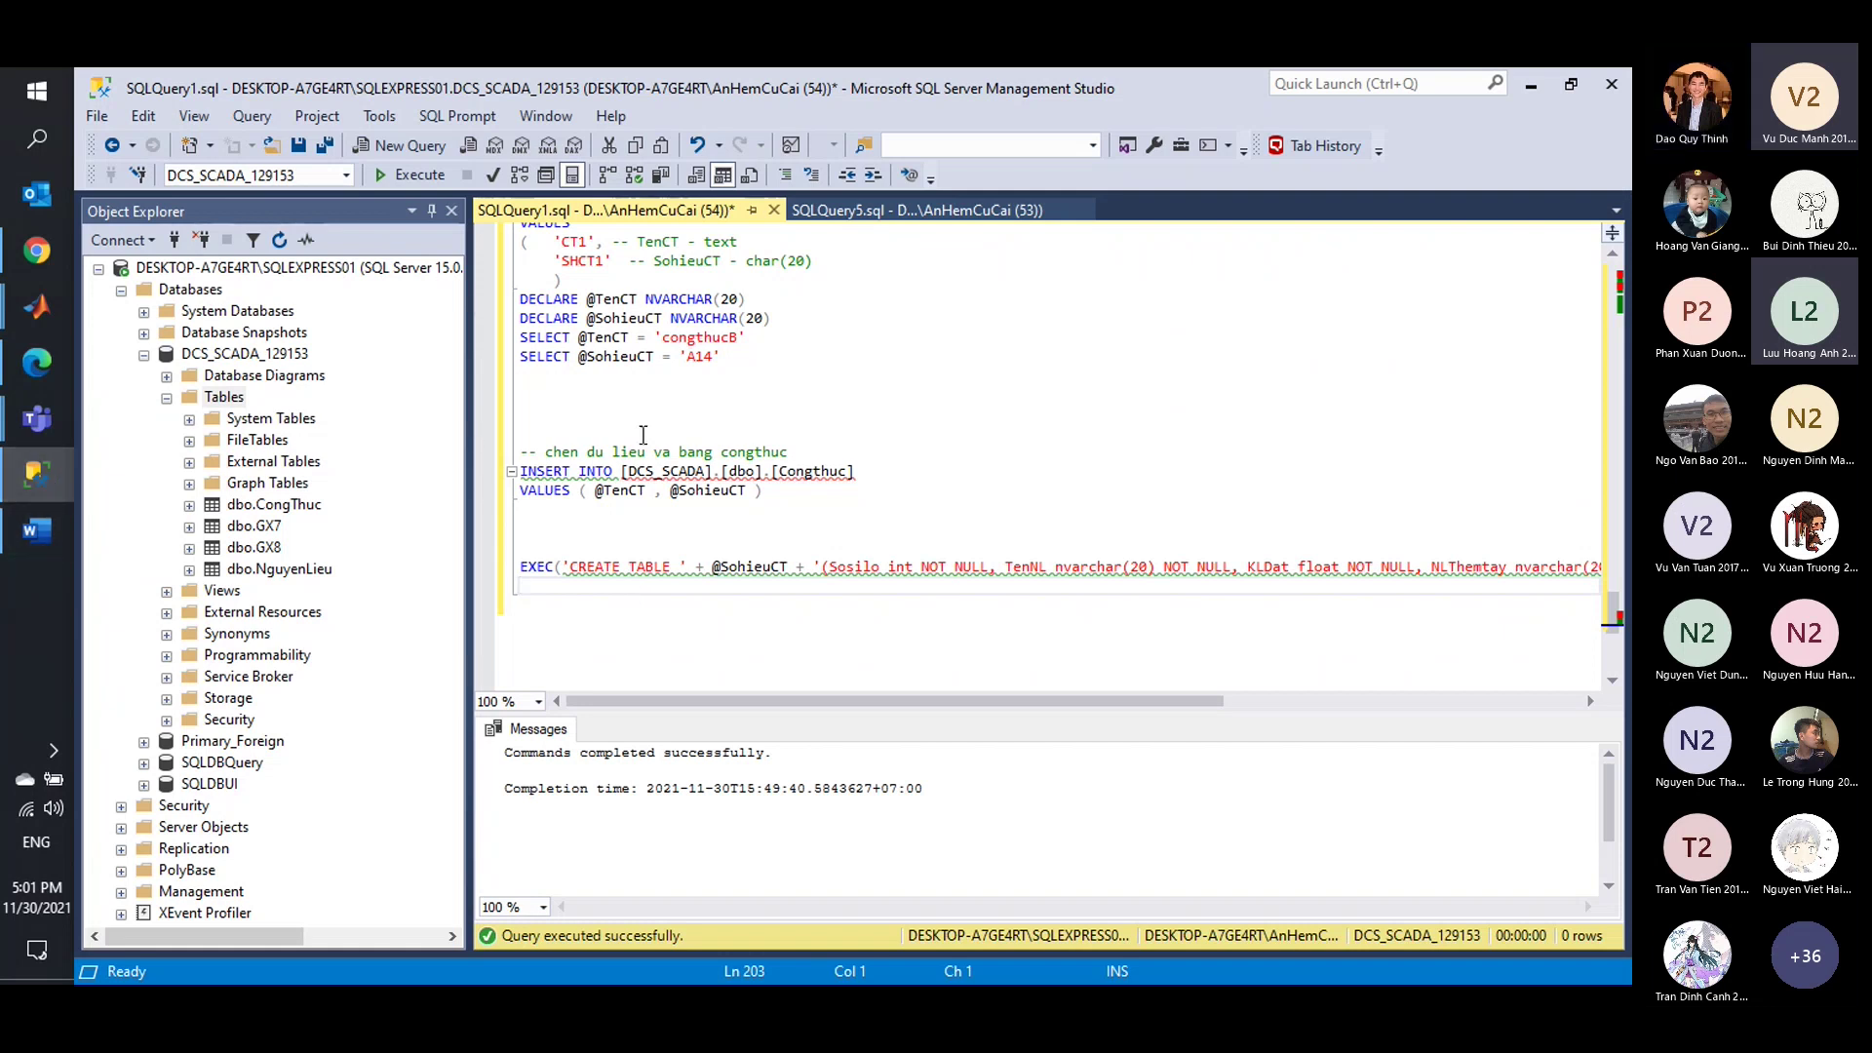
Clear the script selection and open a new blank query tab, SQLQuery2.sql.
{"action": "scroll", "coordinate": [642, 434], "scroll_direction": "up", "scroll_amount": 5}
{"action": "left_click_drag", "start_coordinate": [527, 289], "coordinate": [1618, 629]}
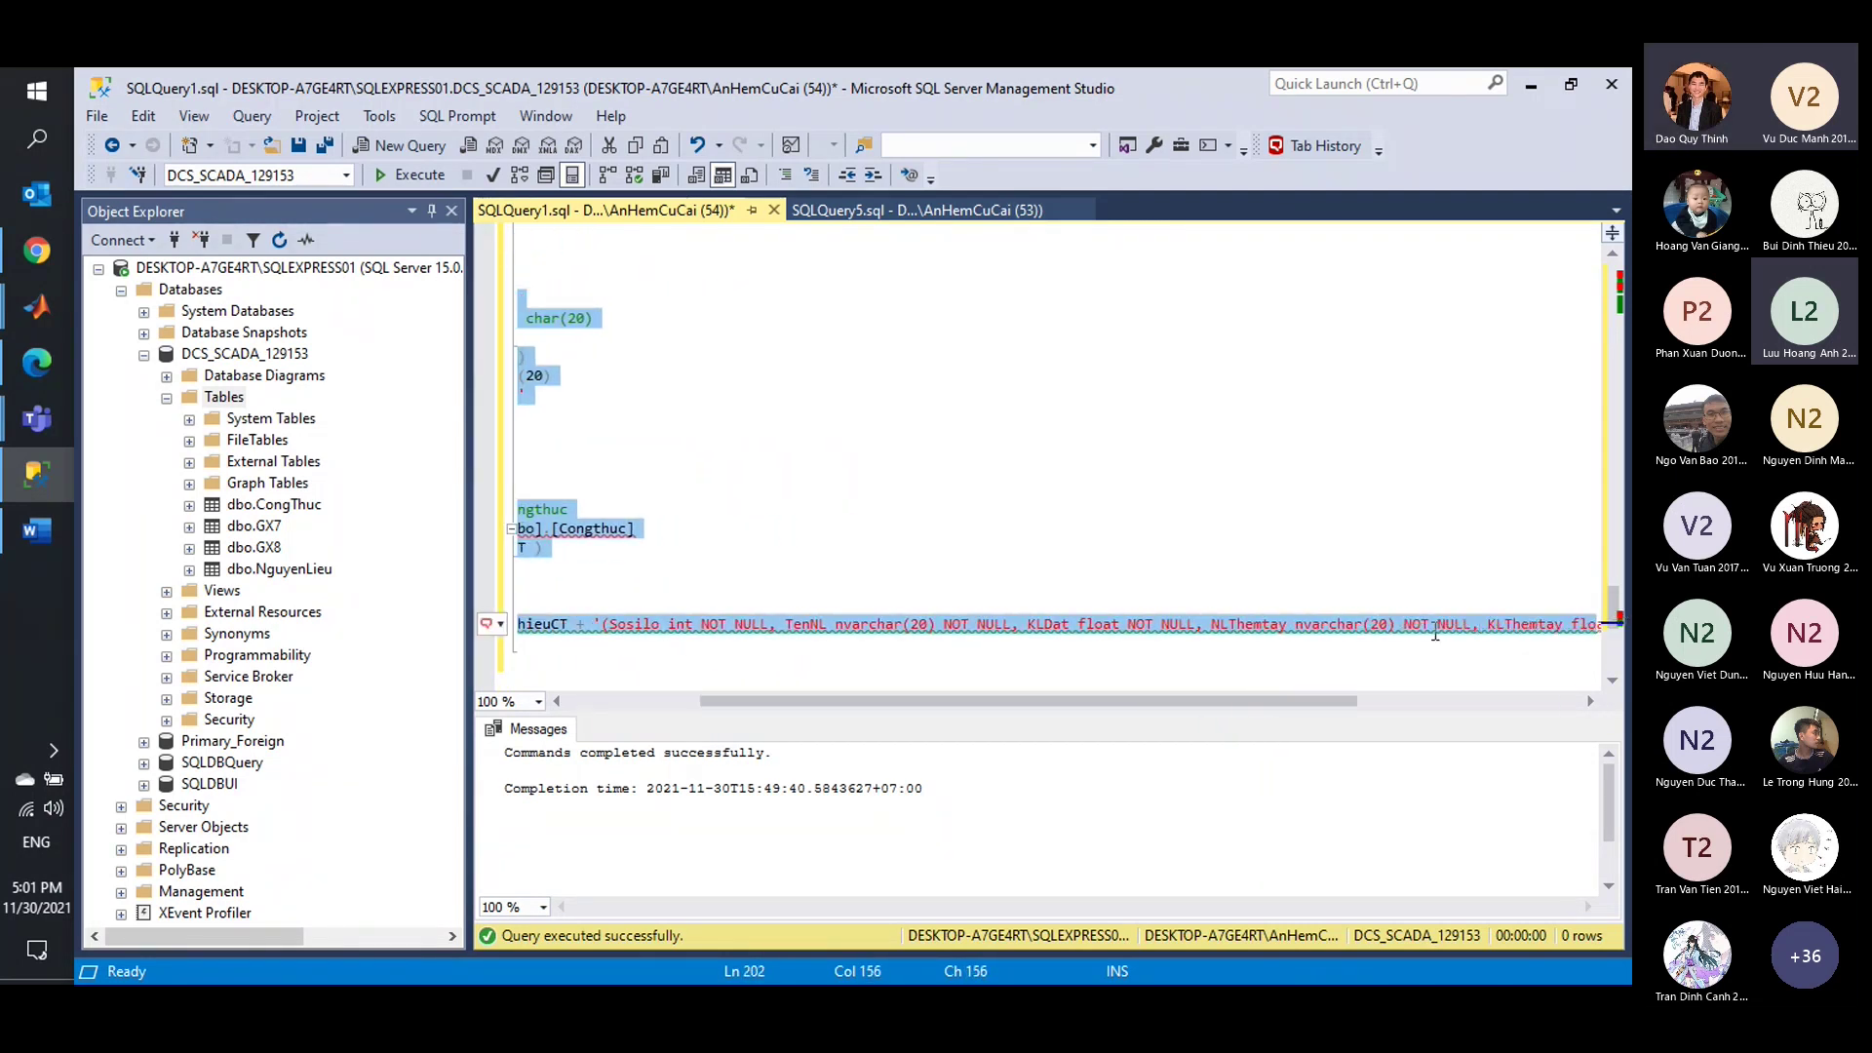
{"action": "left_click", "coordinate": [1072, 645]}
{"action": "left_click_drag", "start_coordinate": [1018, 702], "coordinate": [607, 702]}
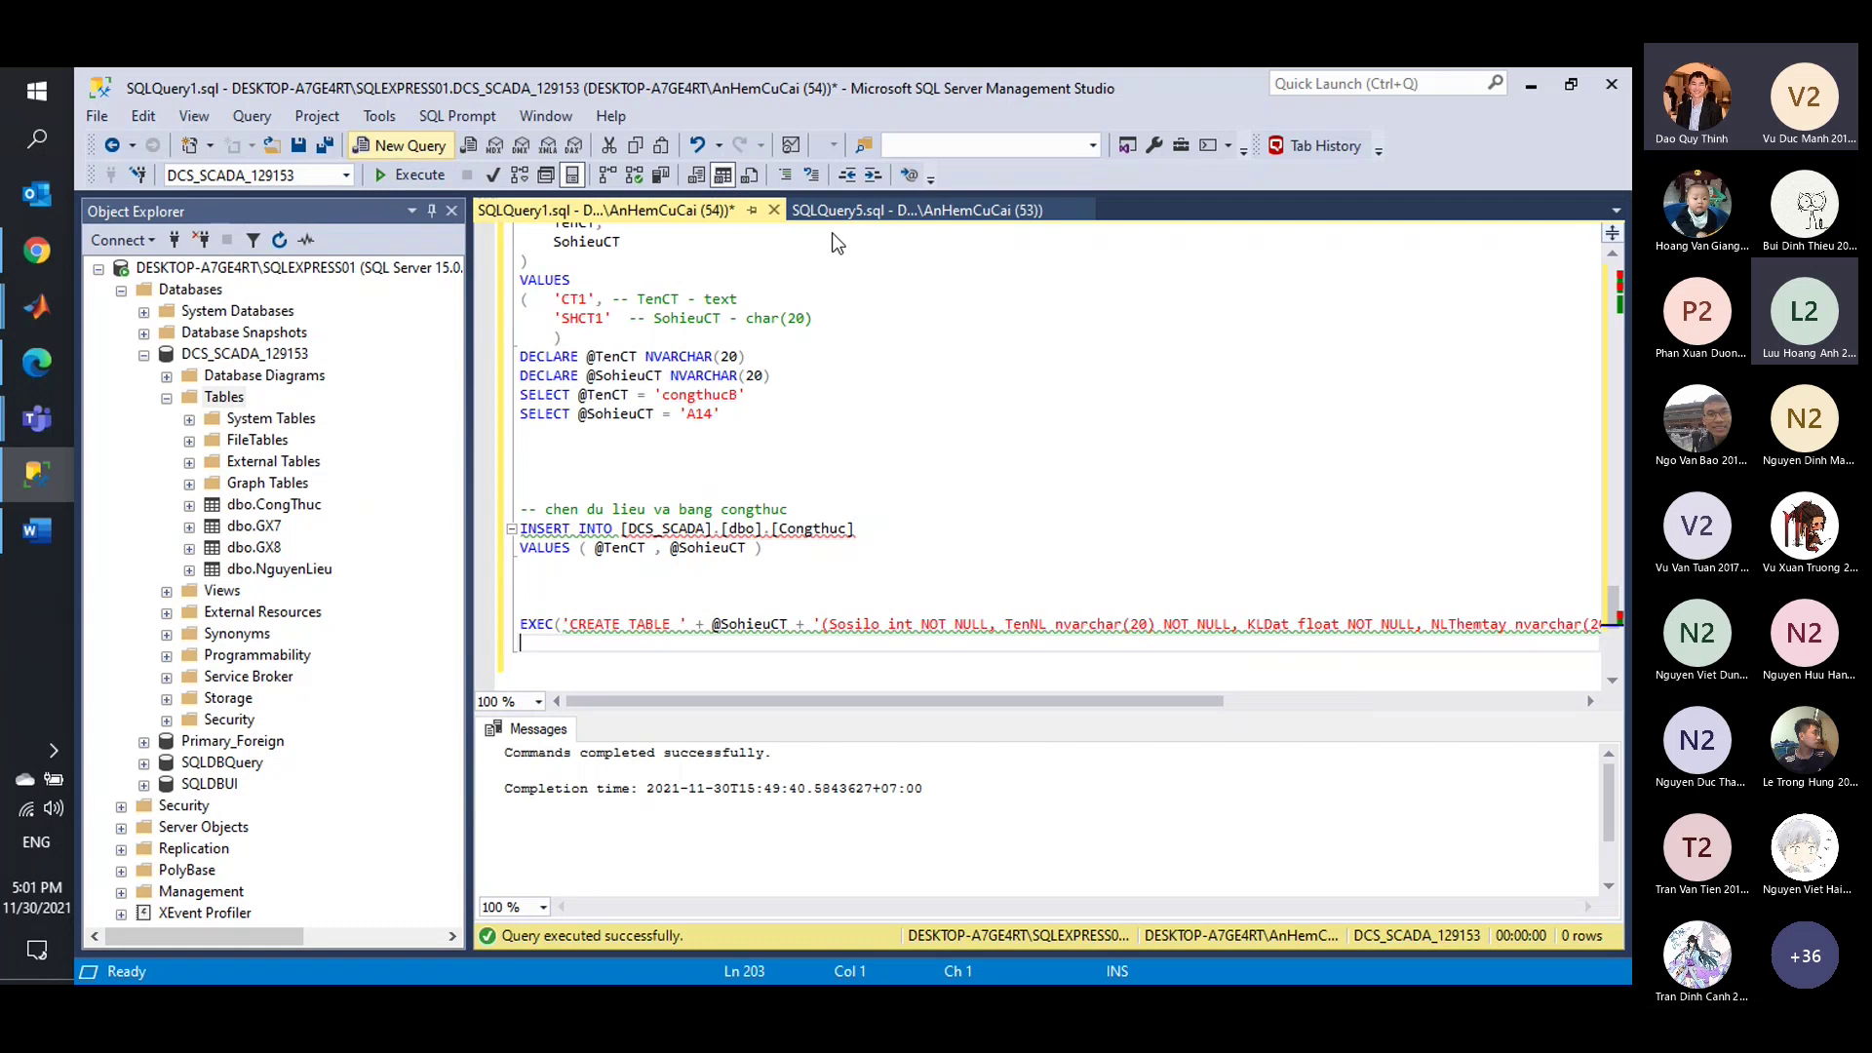
{"action": "key", "text": "ctrl+n"}
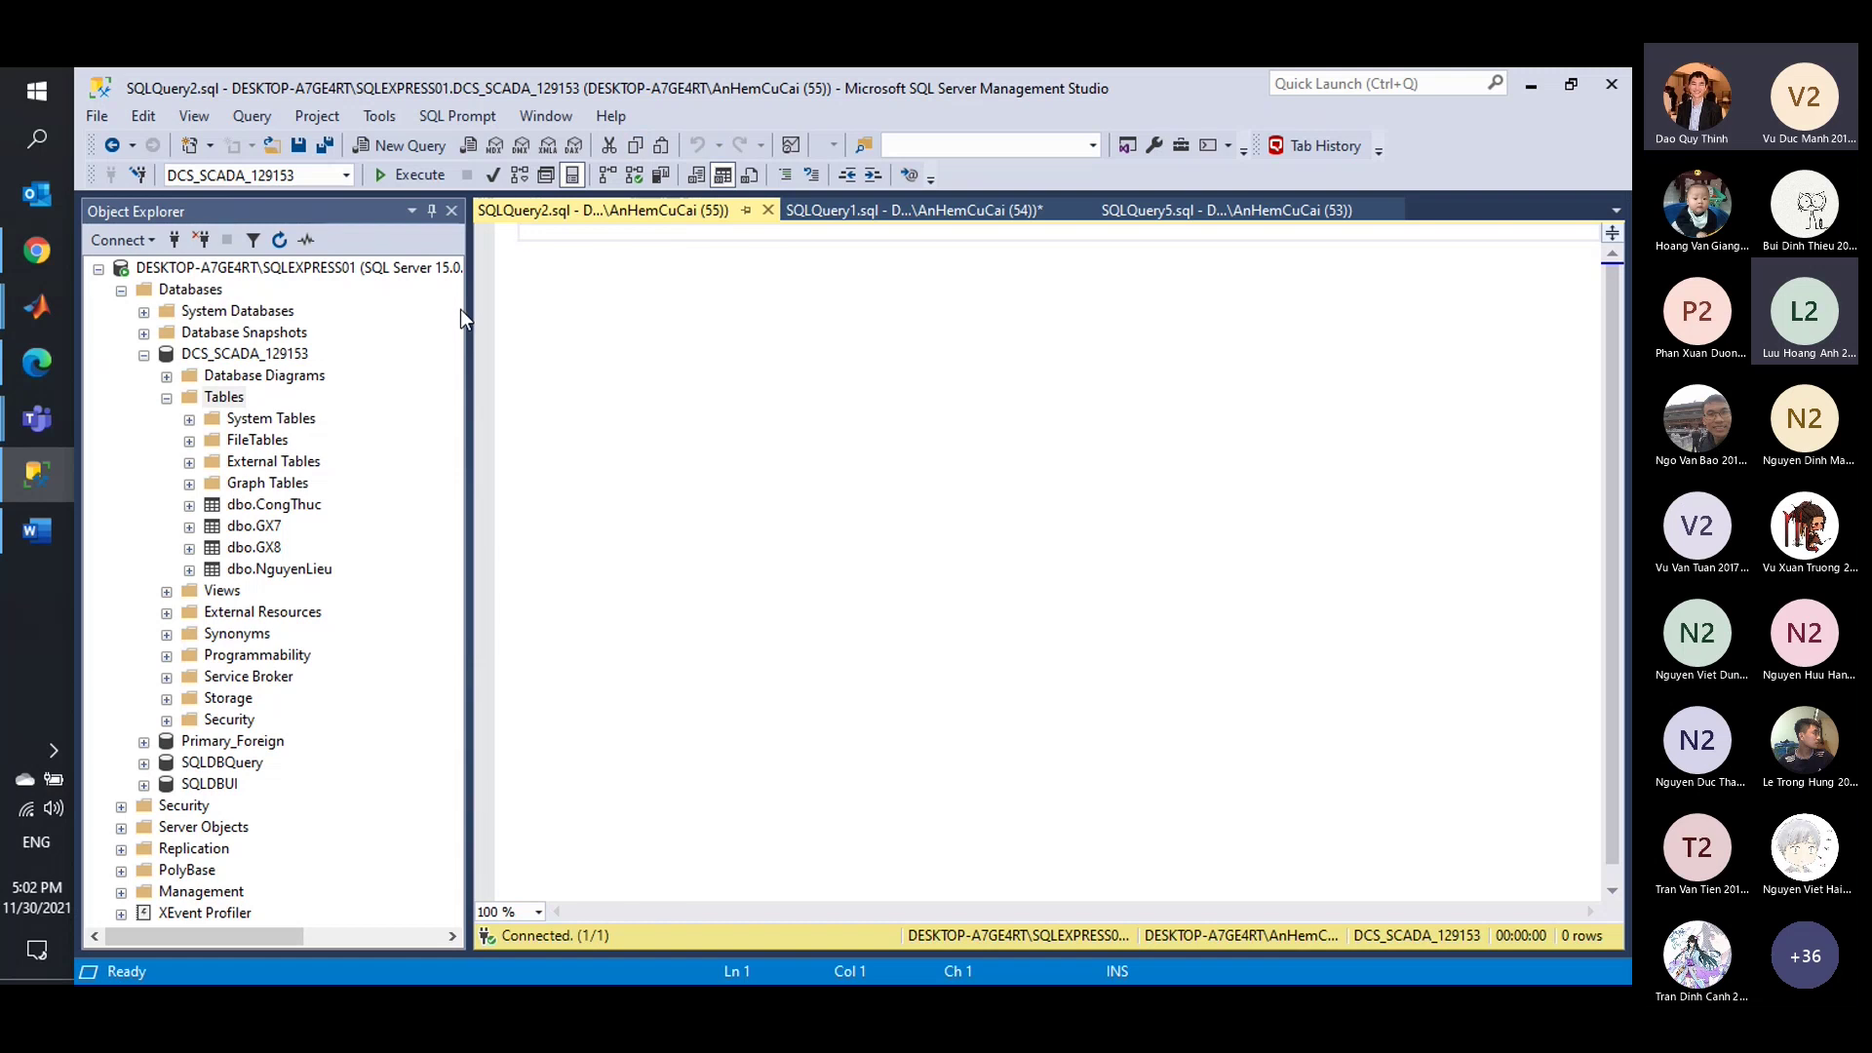
Write DROP TABLE IF EXISTS dbo.GX7 using IntelliSense suggestions.
{"action": "type", "text": "DROP "}
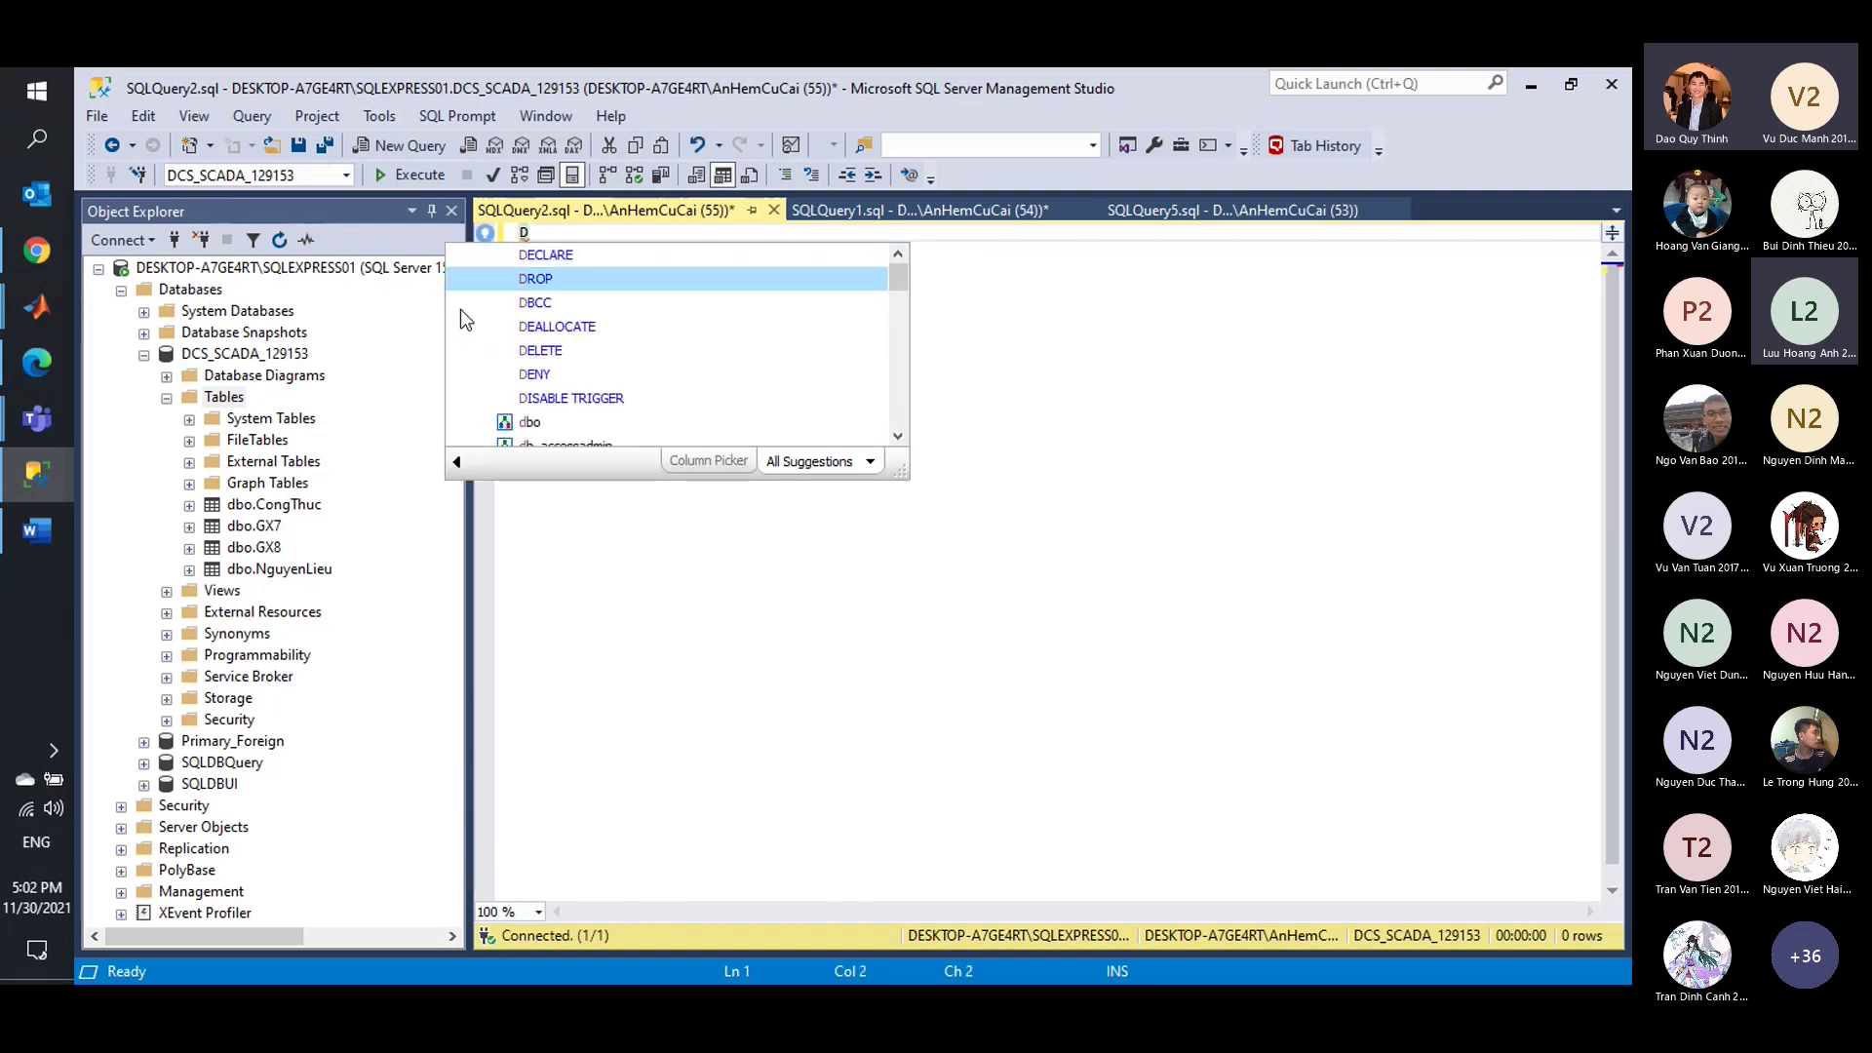
{"action": "type", "text": "TABLE"}
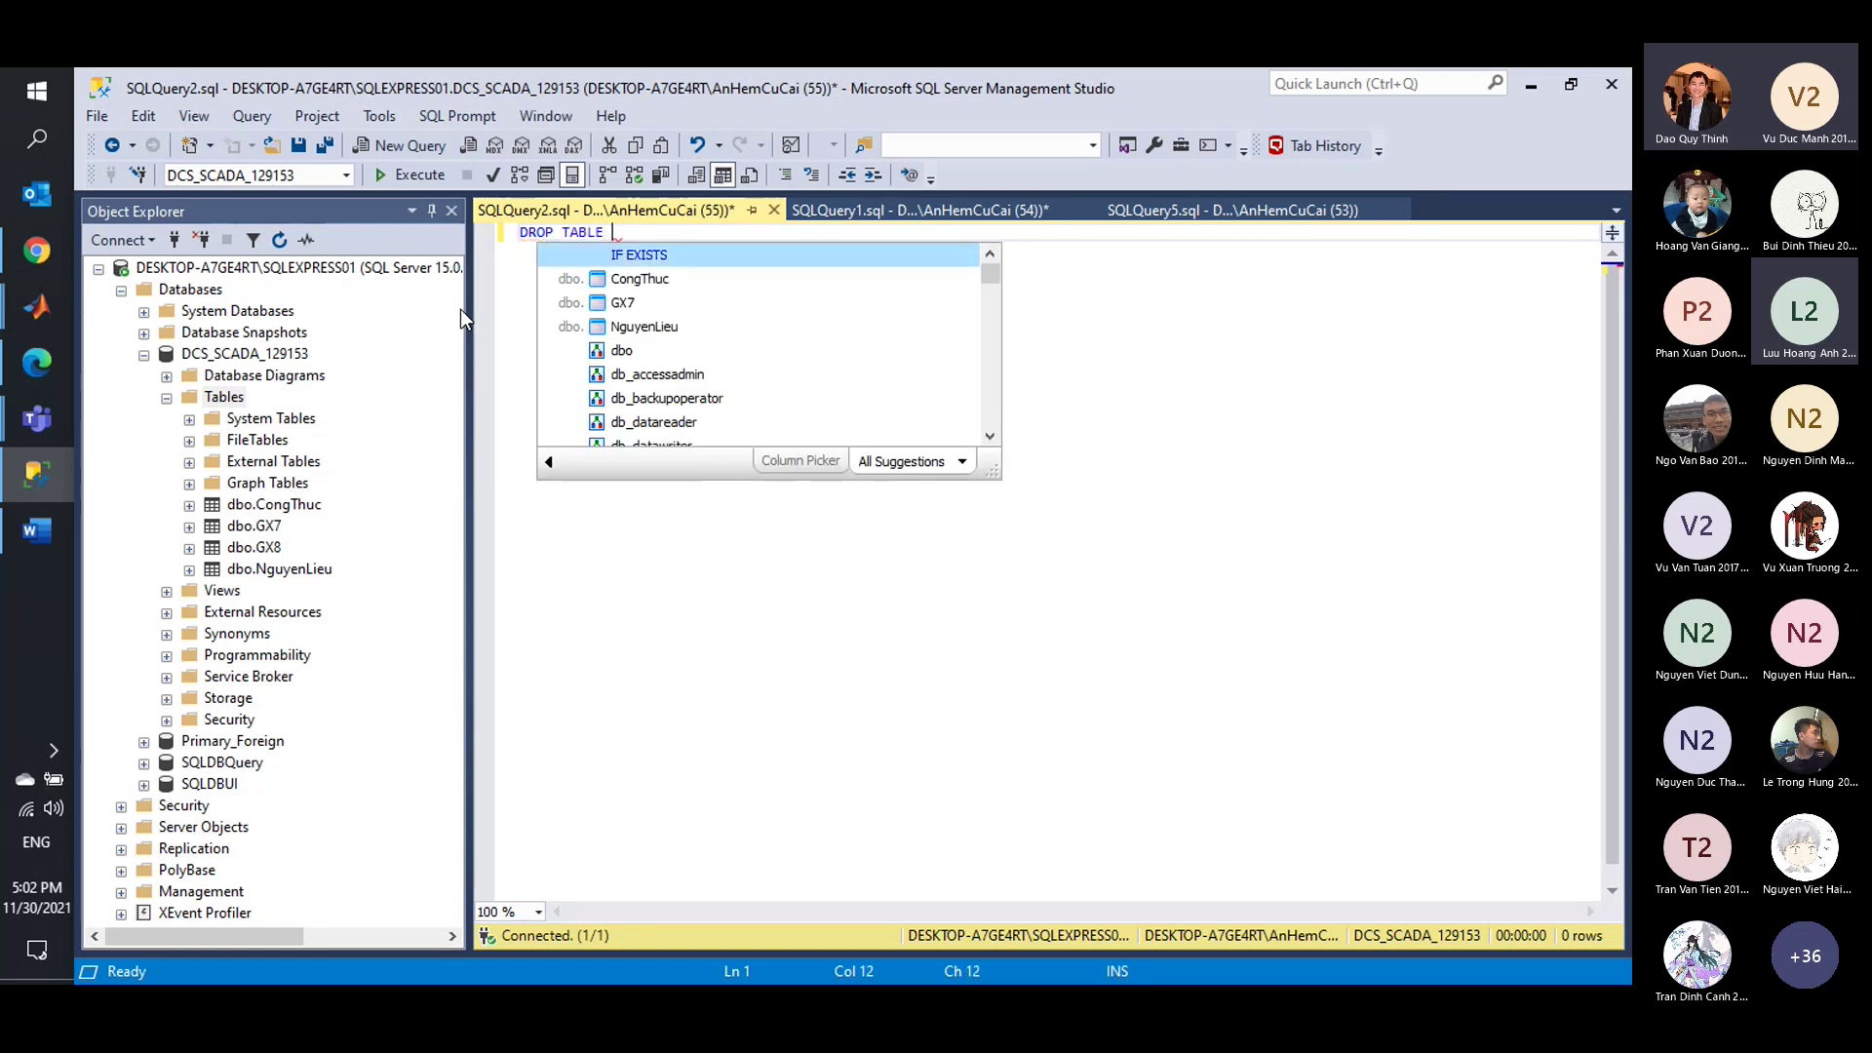
{"action": "key", "text": "Tab"}
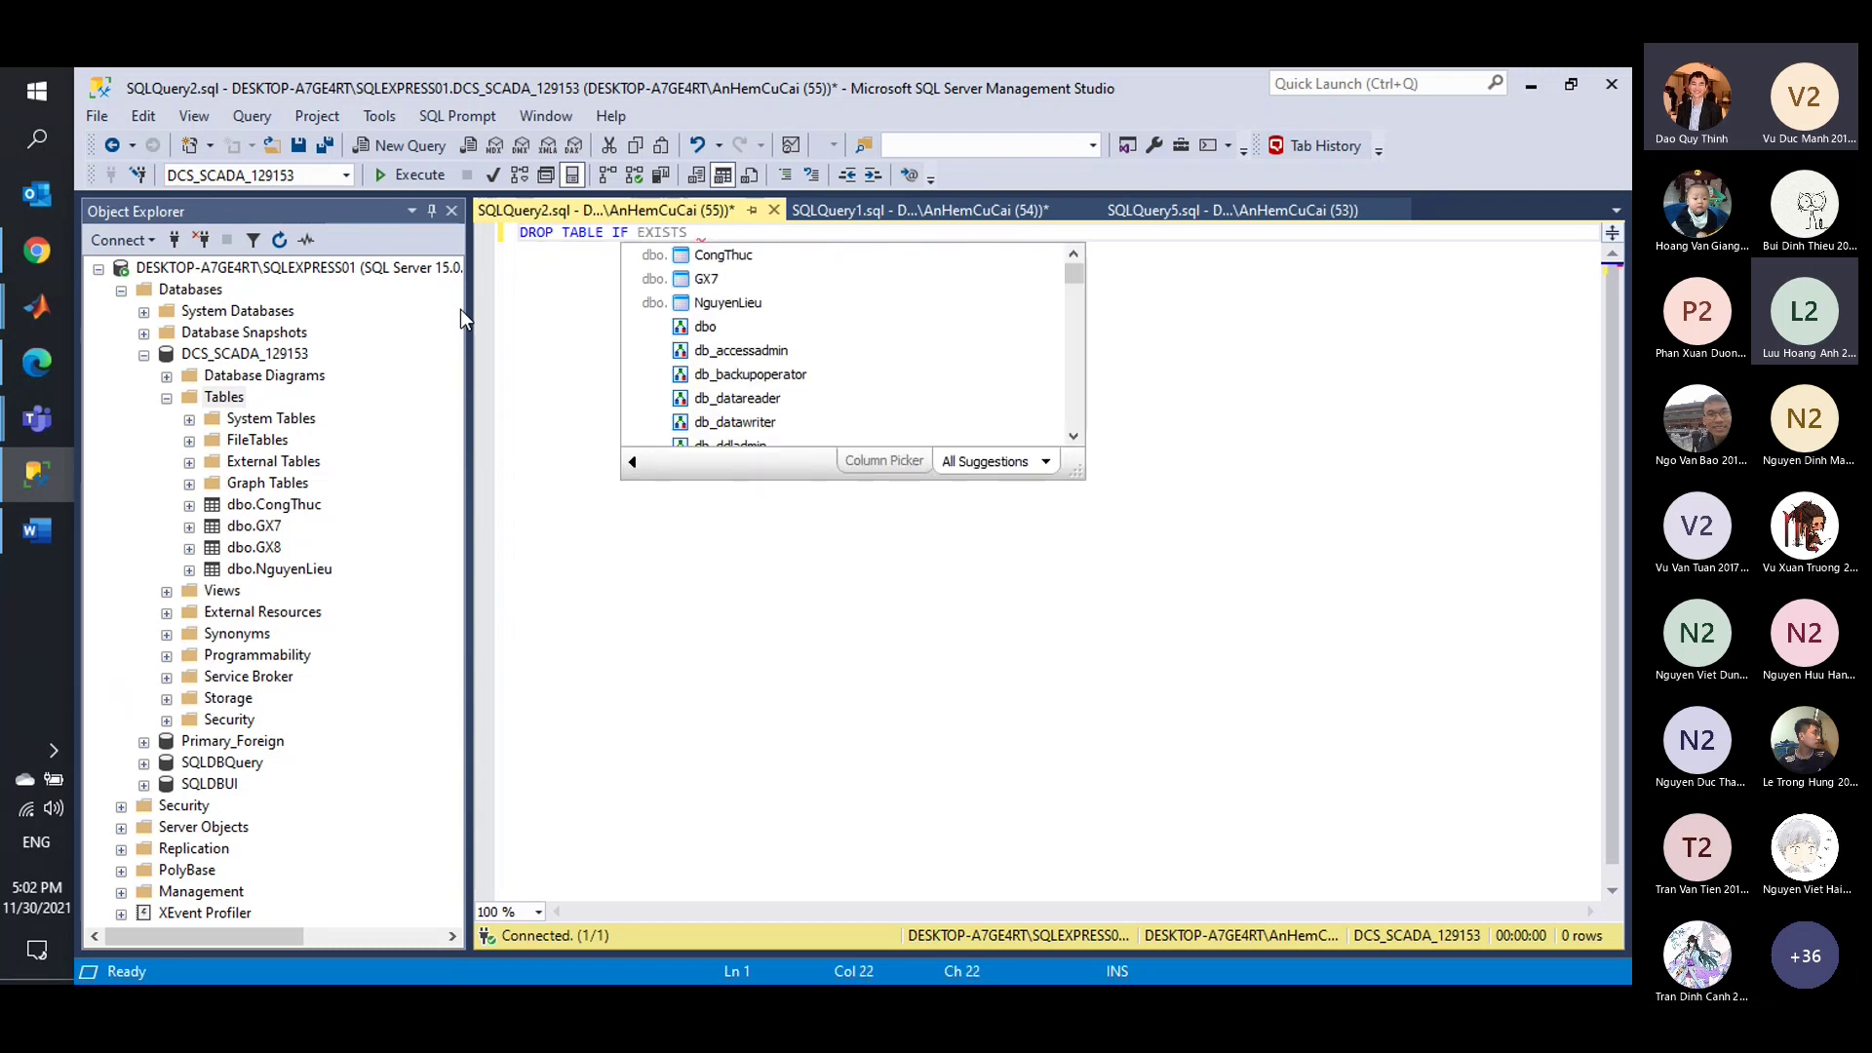
{"action": "key", "text": "Down"}
{"action": "key", "text": "Down"}
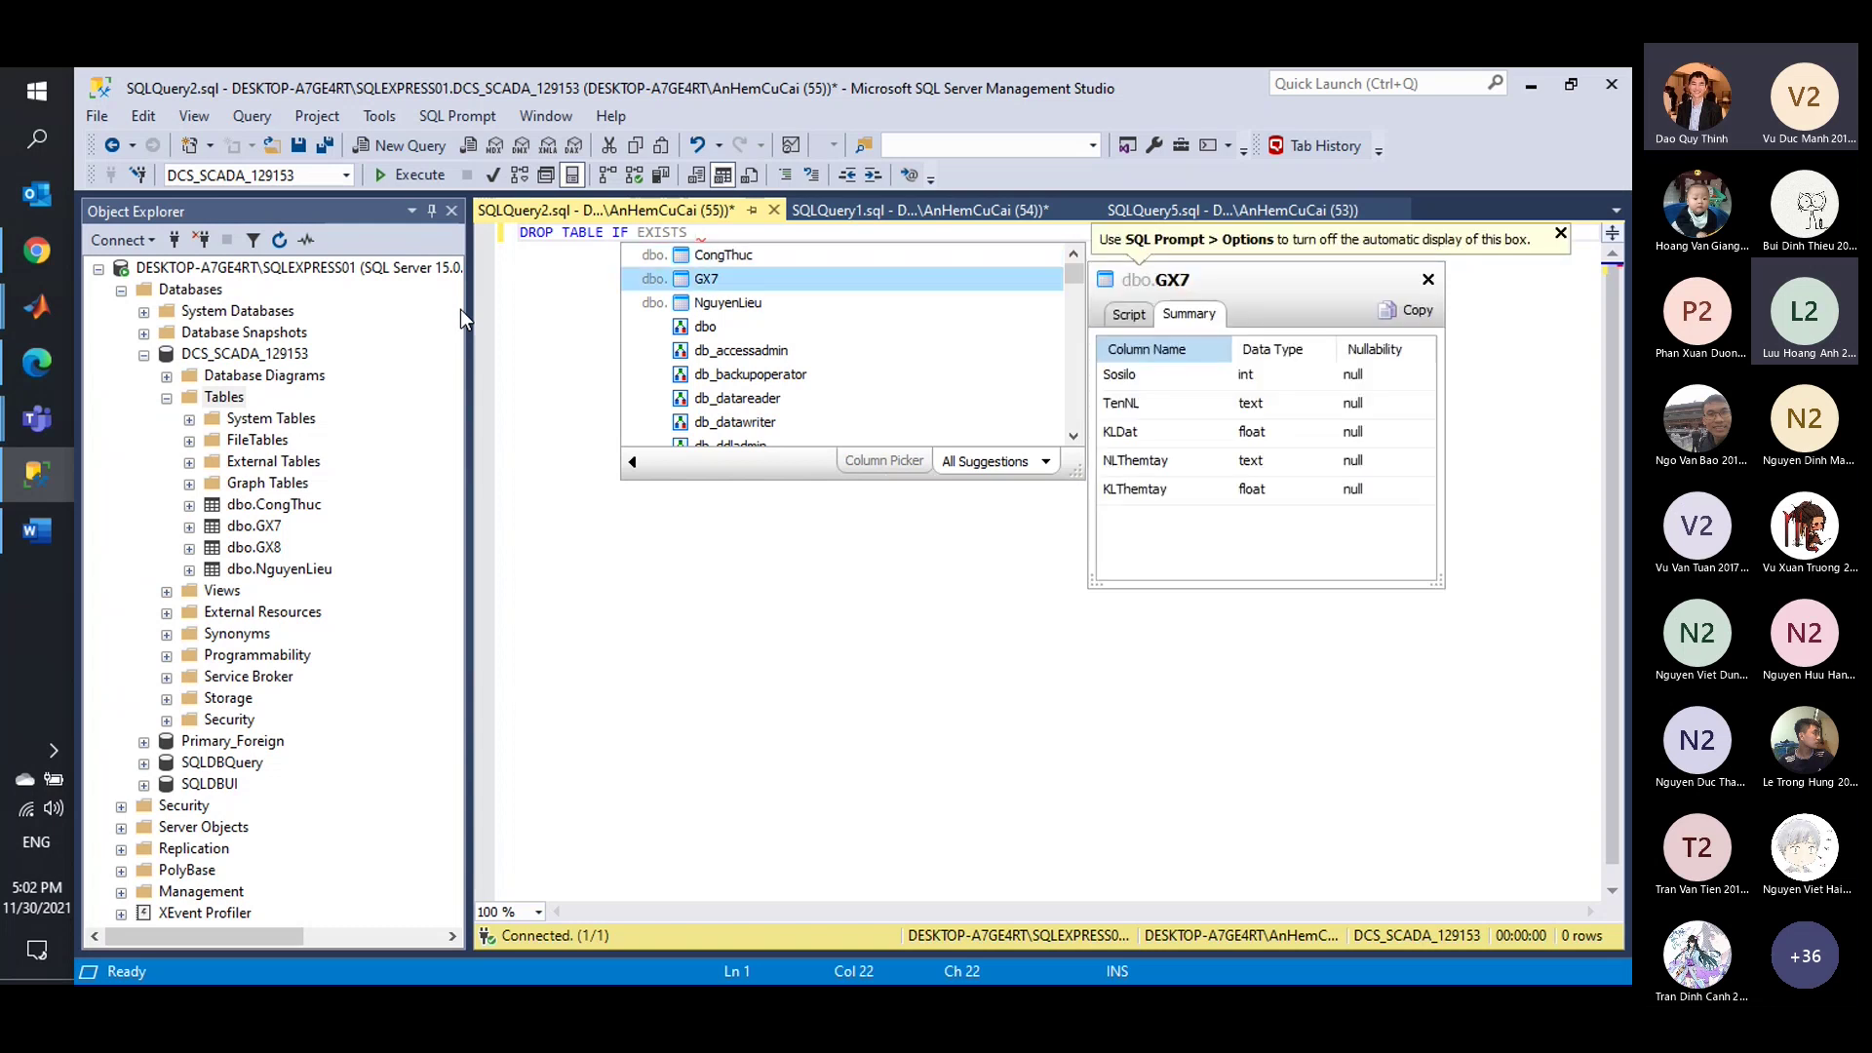
{"action": "key", "text": "BackSpace"}
{"action": "key", "text": "Tab"}
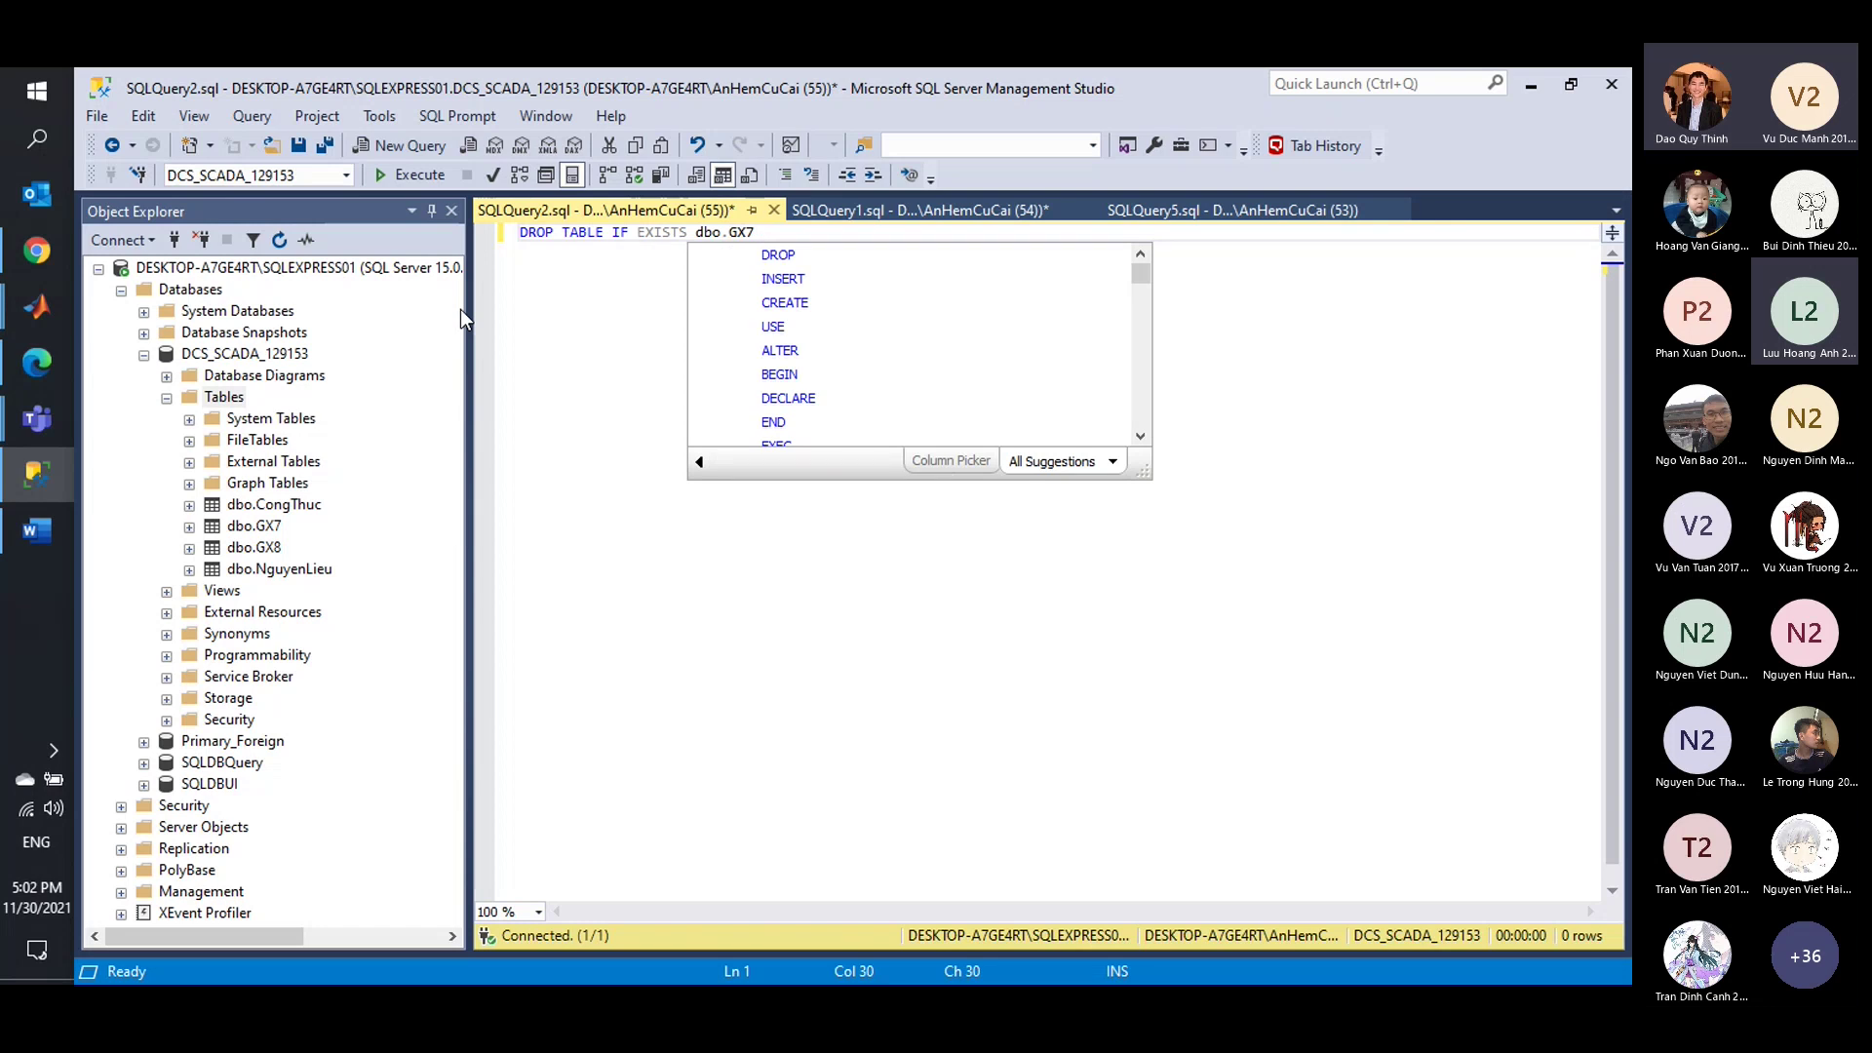
{"action": "key", "text": "Return"}
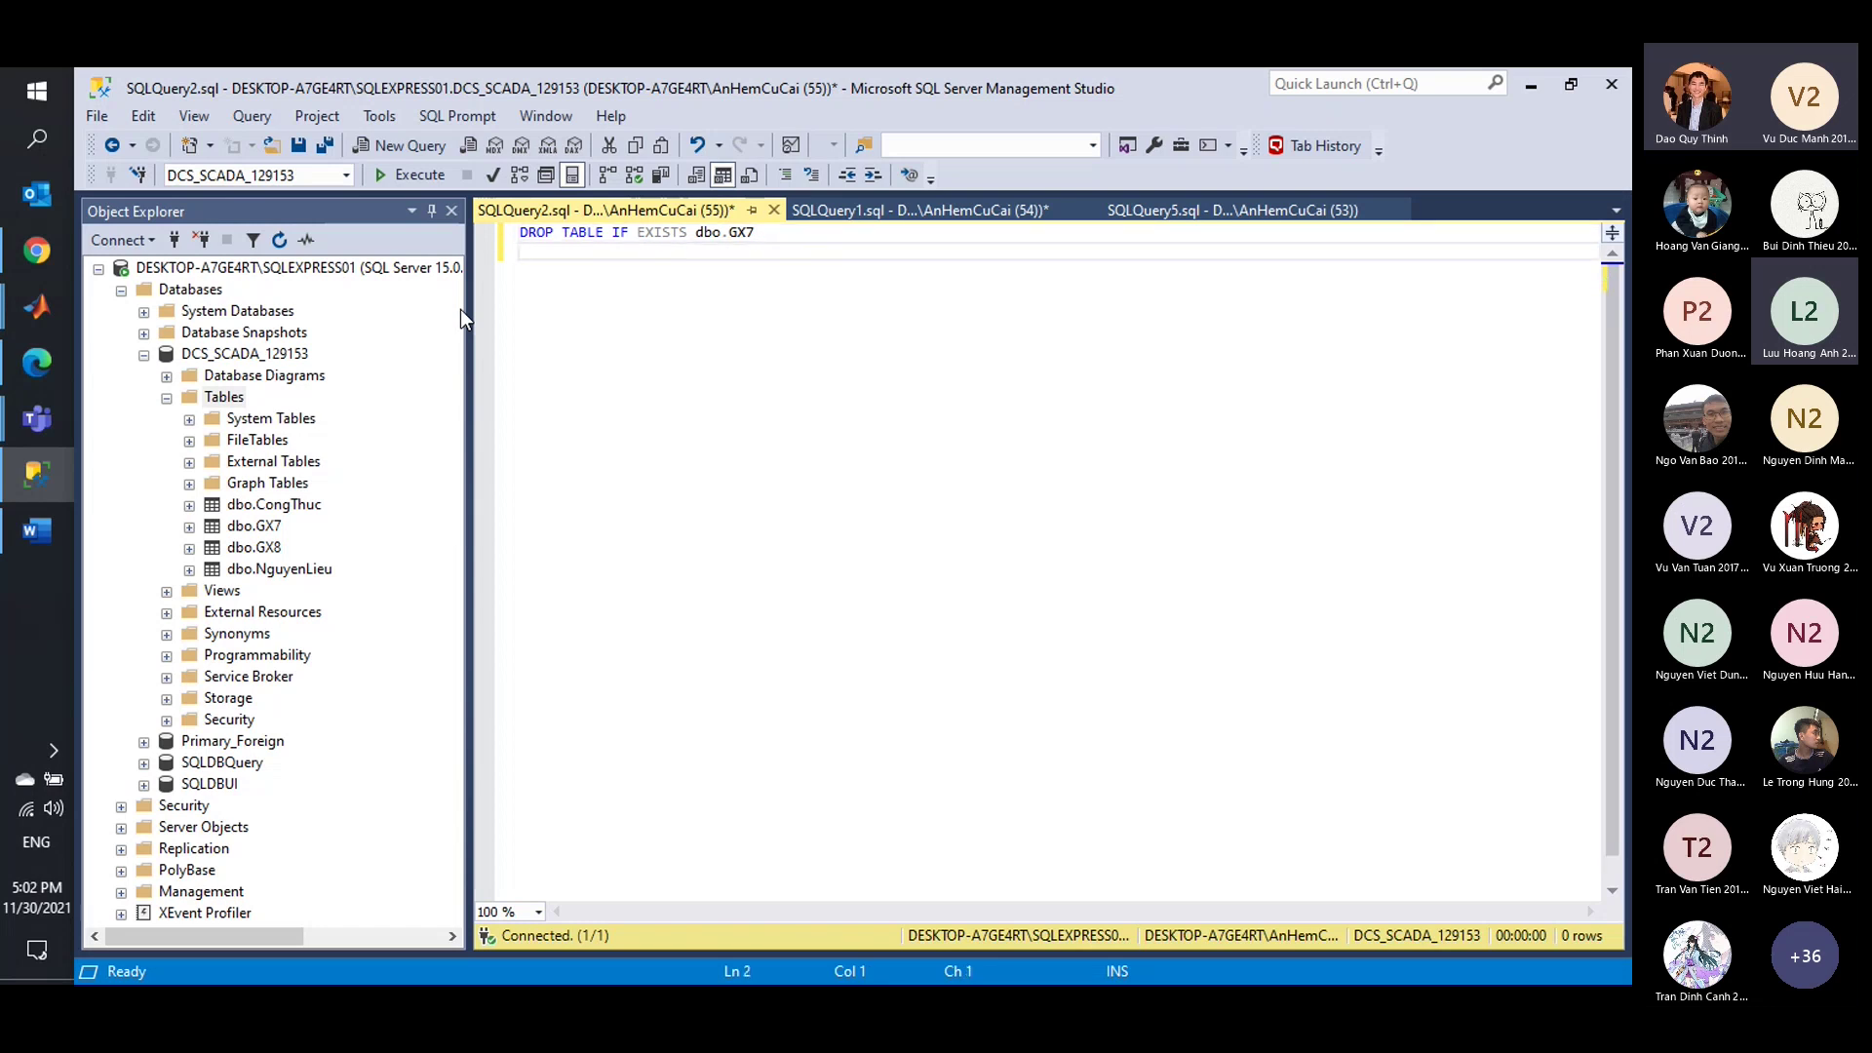
Select the DROP TABLE IF EXISTS dbo.GX7 line and execute it.
{"action": "left_click", "coordinate": [725, 233]}
{"action": "left_click", "coordinate": [733, 233]}
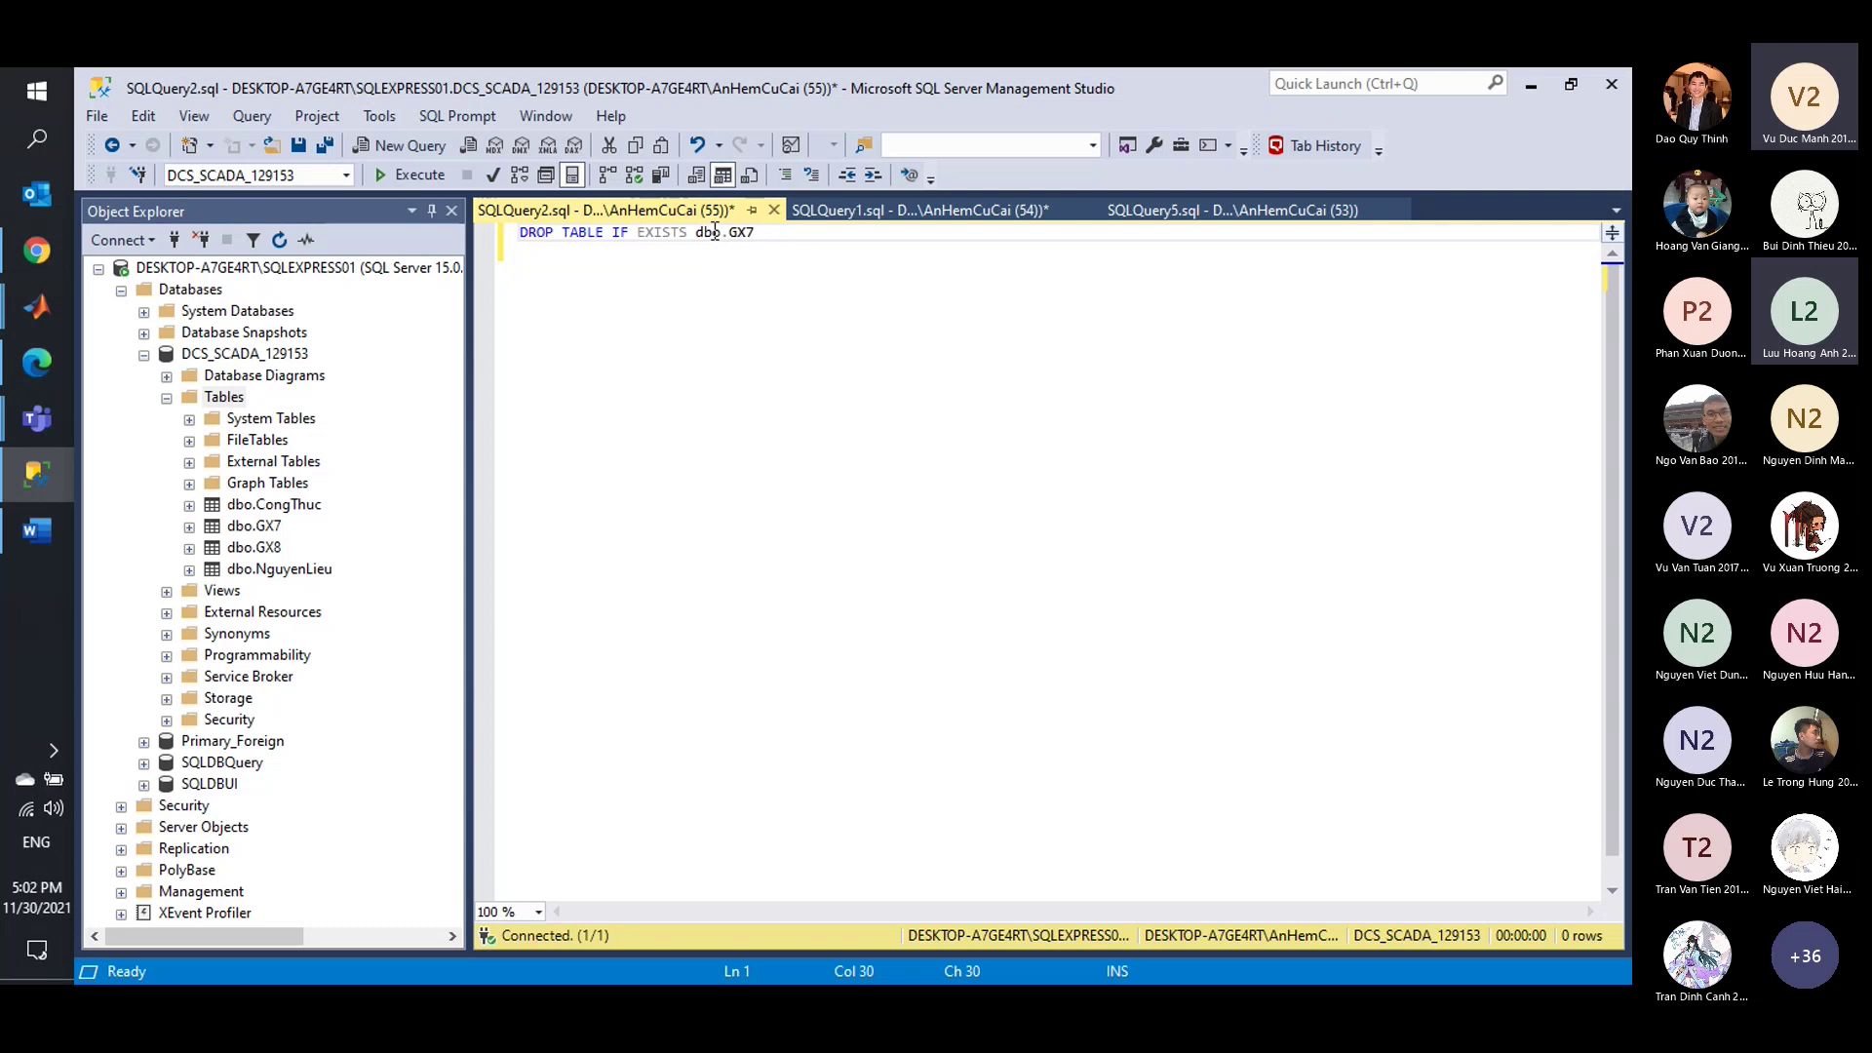
{"action": "left_click", "coordinate": [768, 232]}
{"action": "key", "text": "Return"}
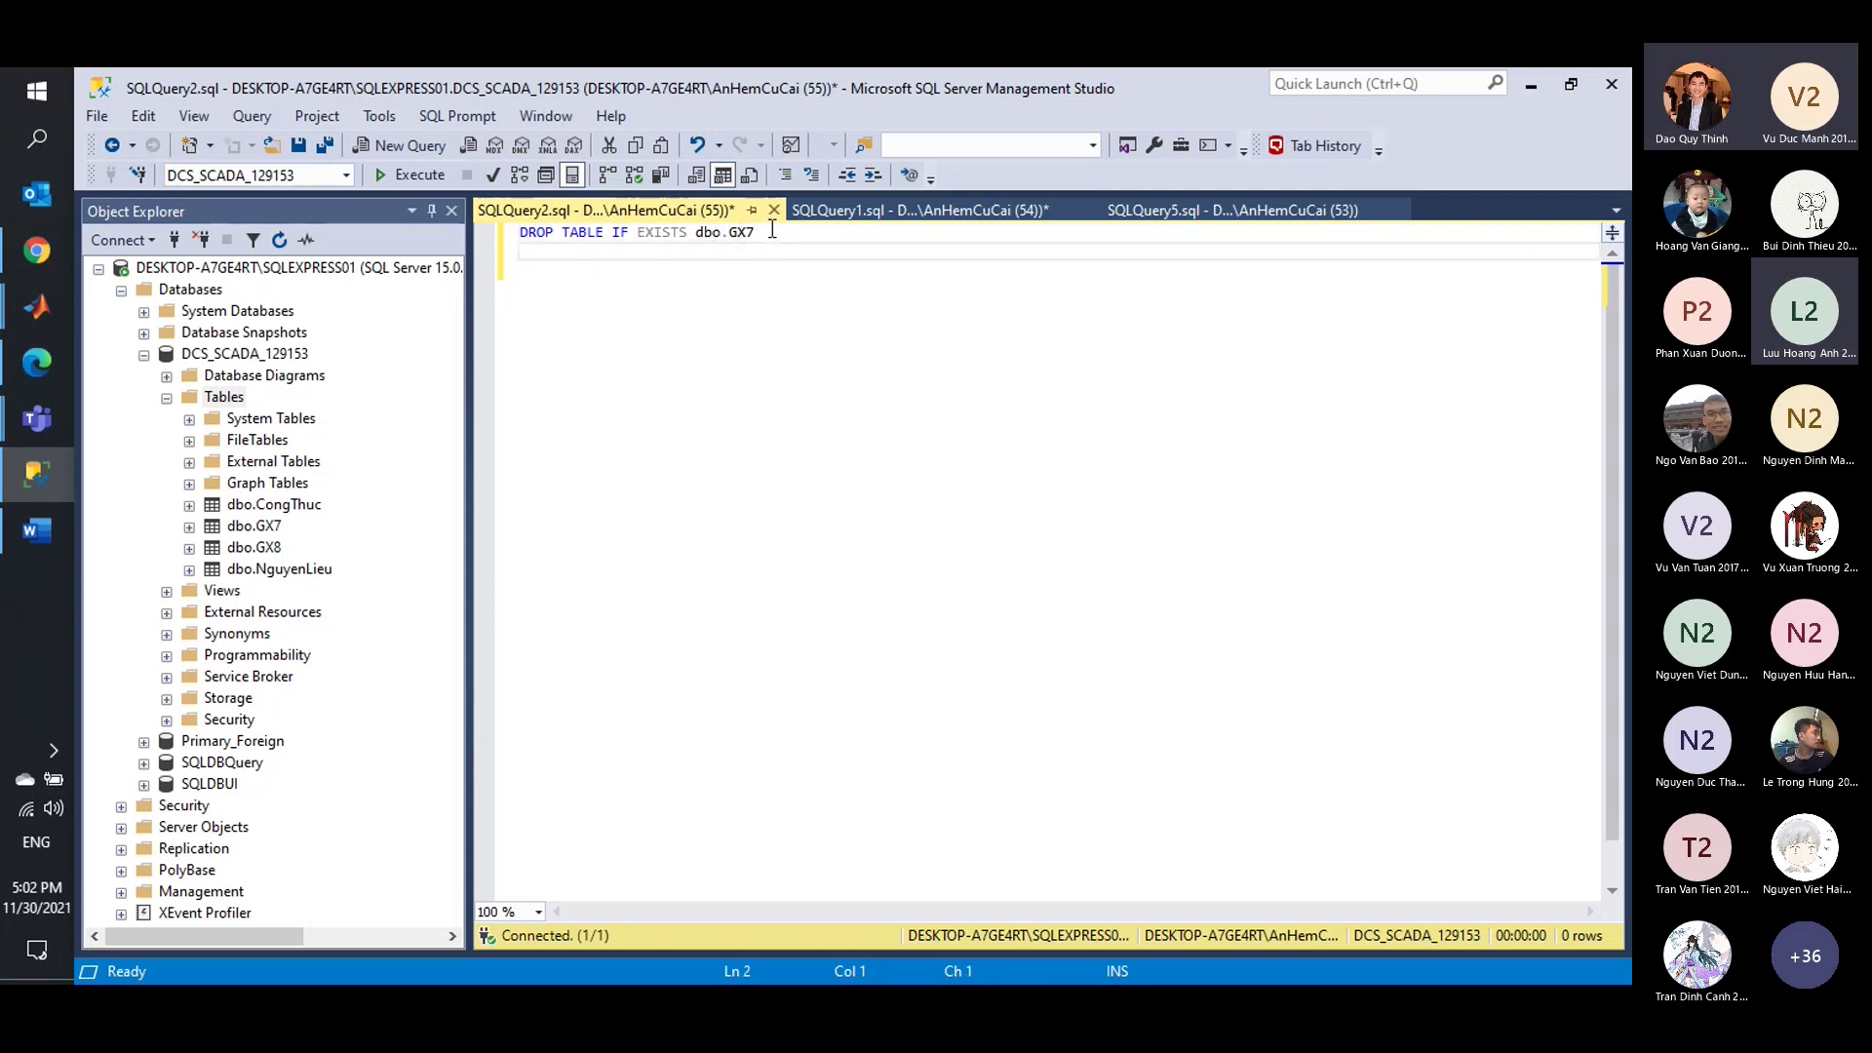
{"action": "left_click_drag", "start_coordinate": [780, 234], "coordinate": [507, 191]}
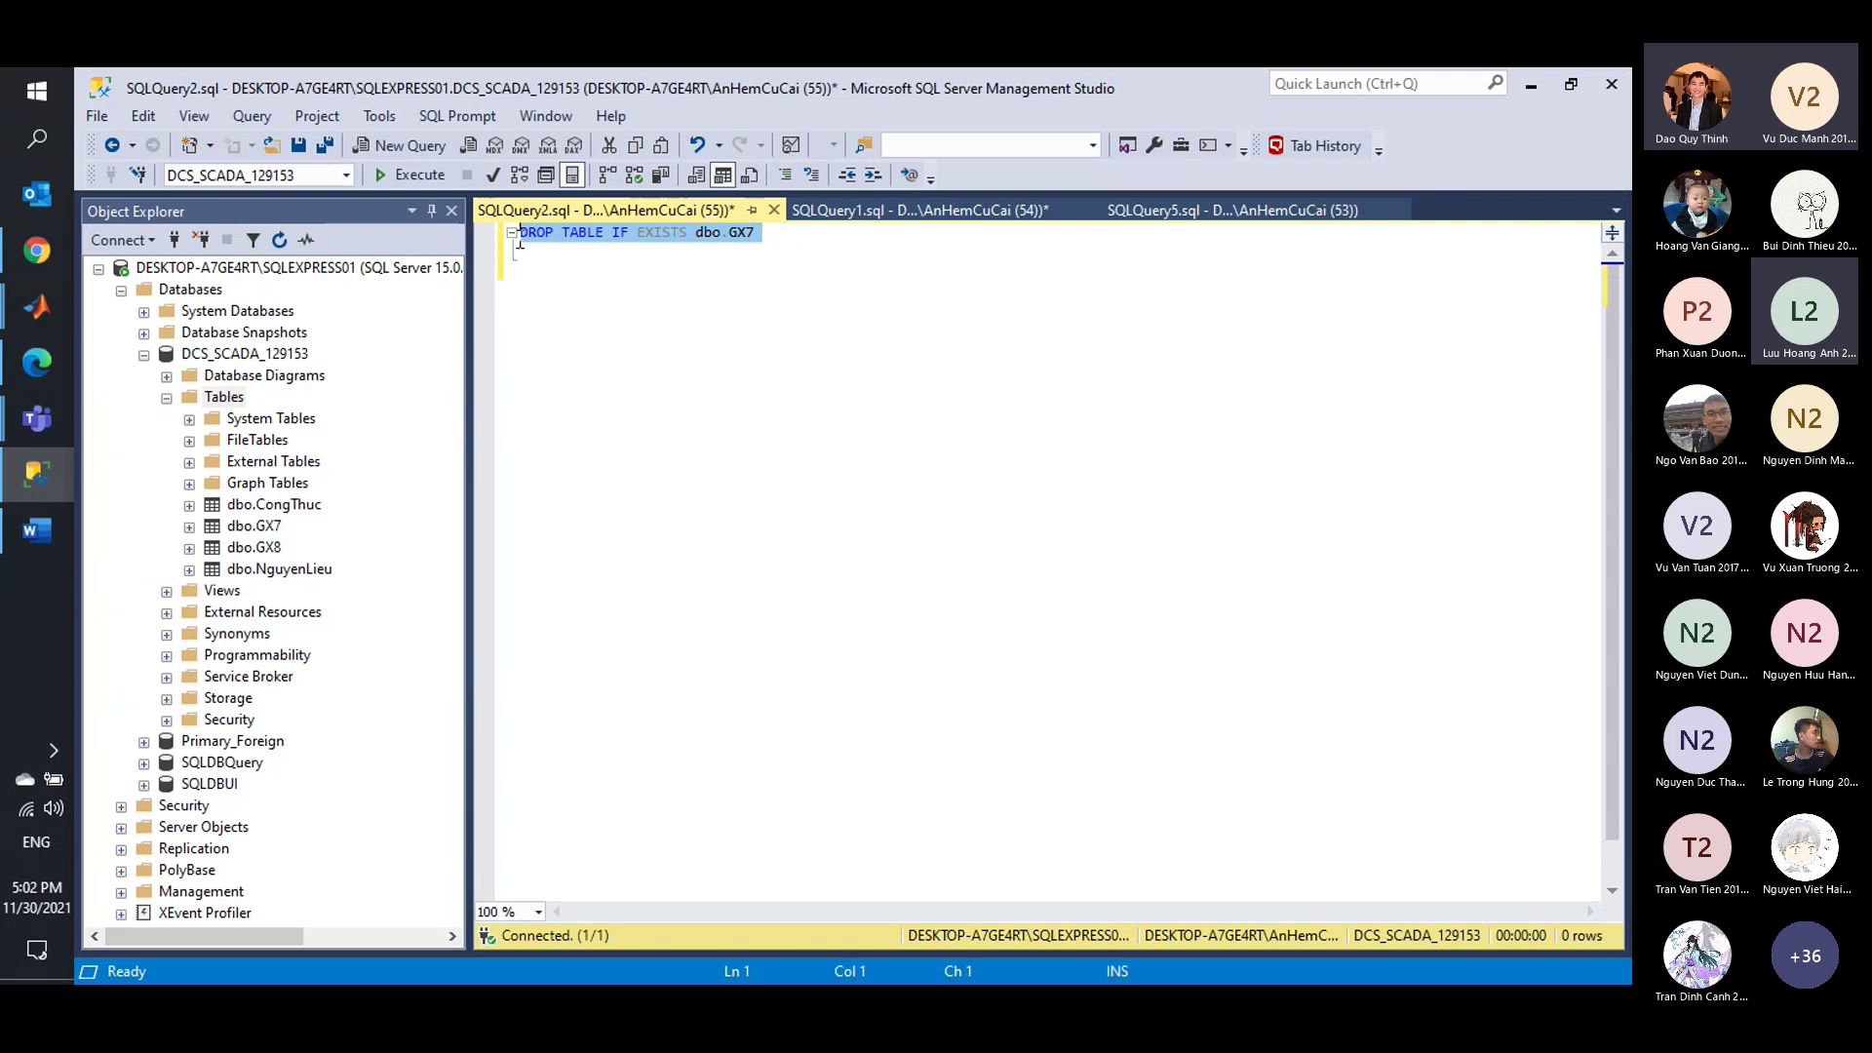
{"action": "left_click", "coordinate": [427, 177]}
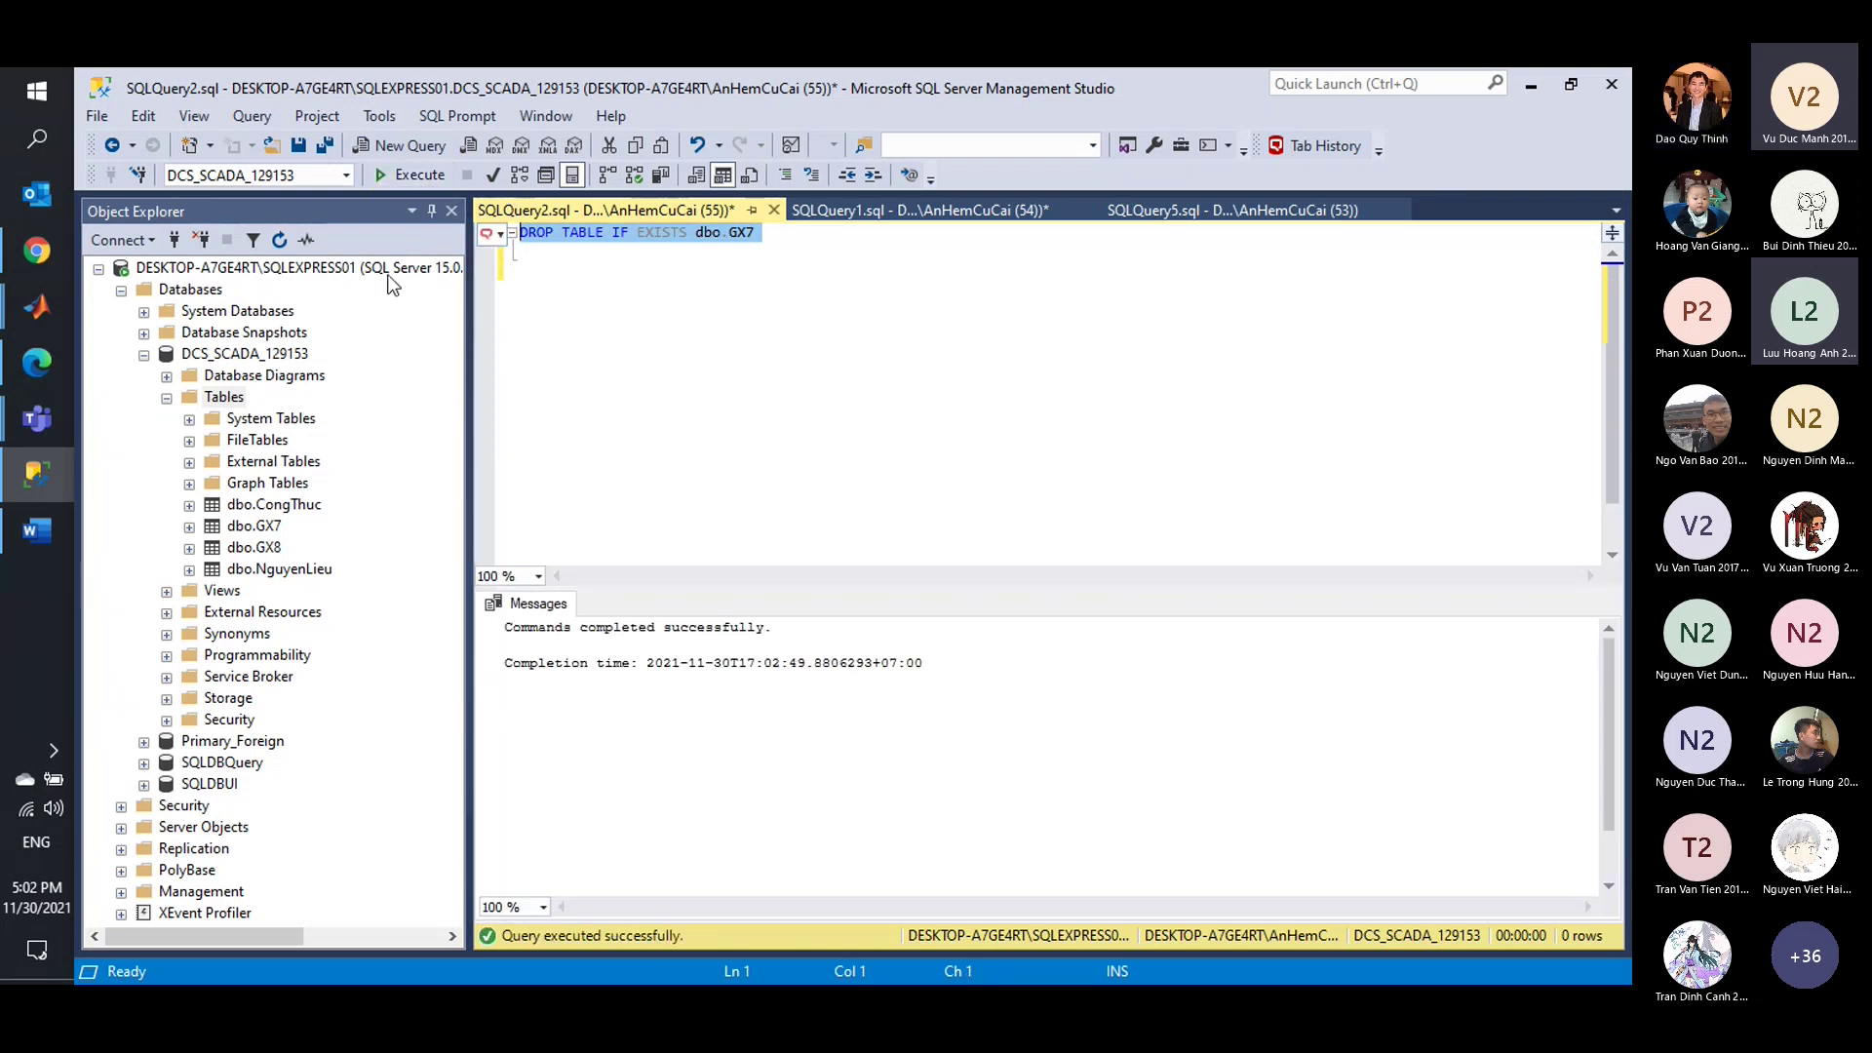
Refresh the Tables folder in Object Explorer, then add a blank line in the editor.
{"action": "right_click", "coordinate": [240, 400]}
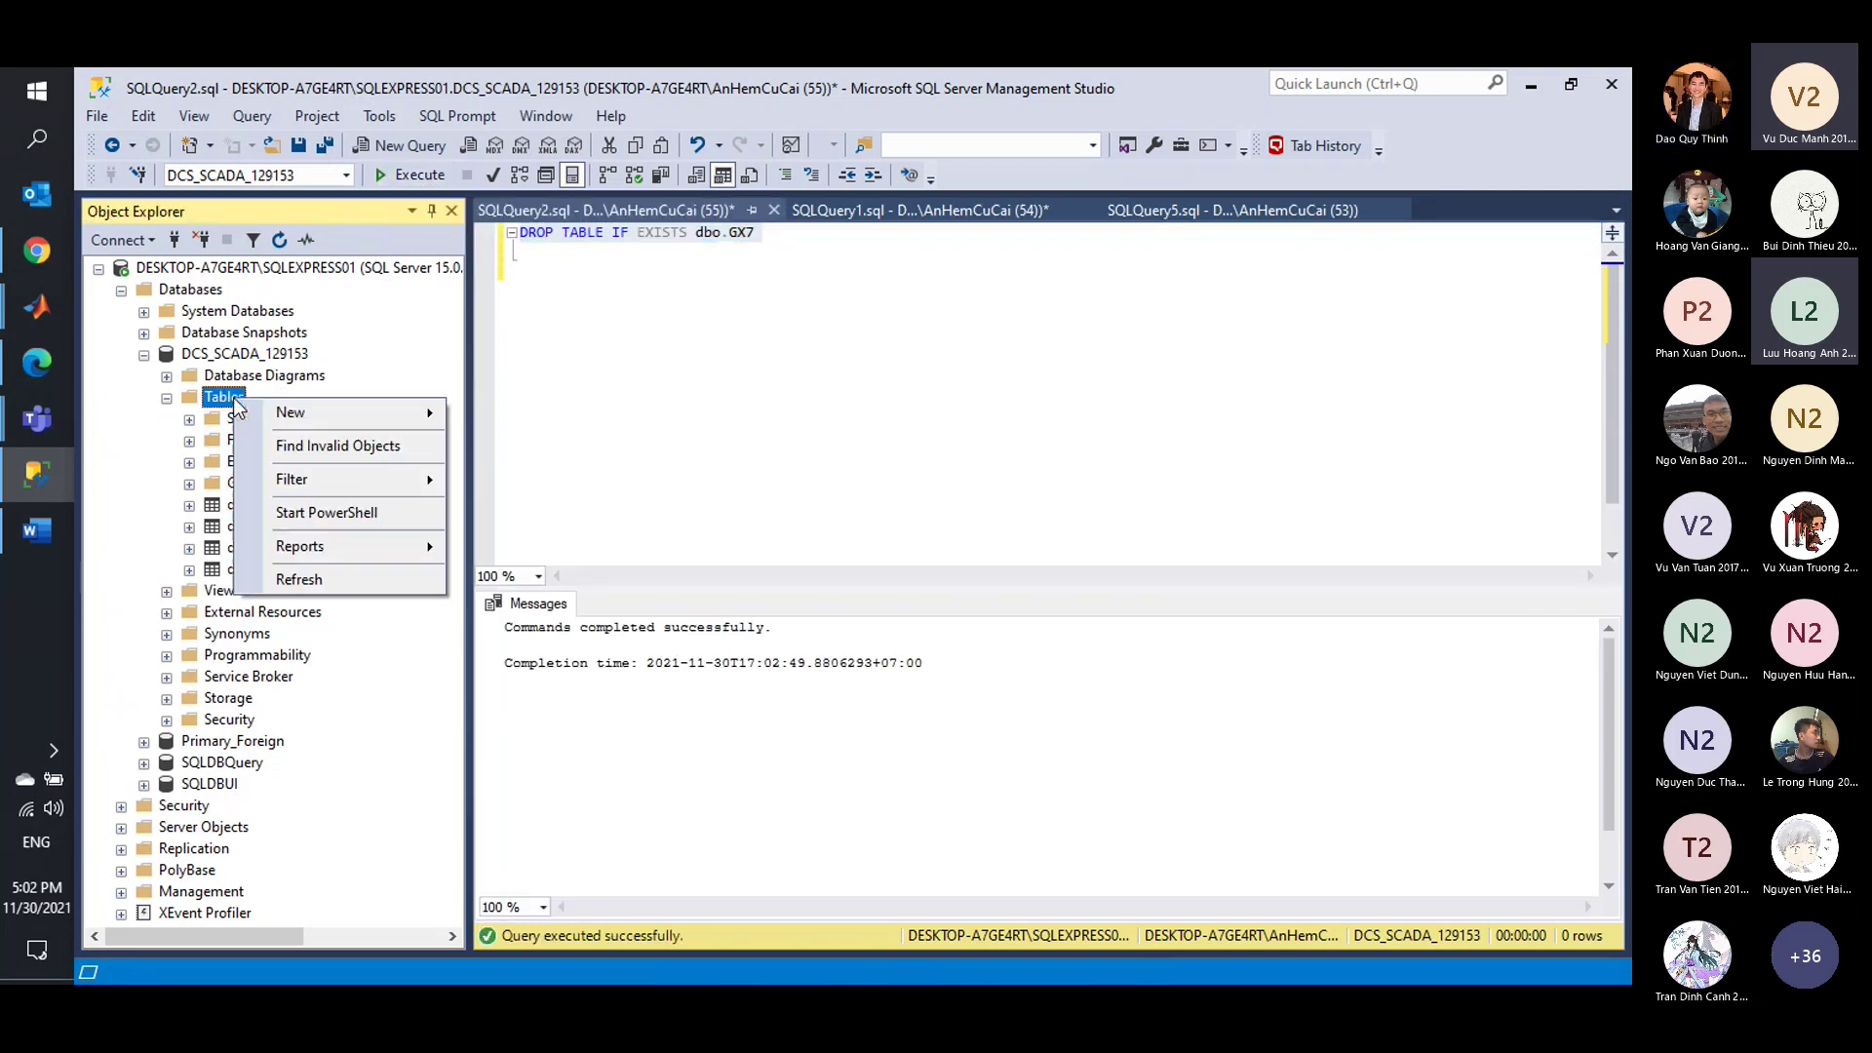
{"action": "left_click", "coordinate": [326, 575]}
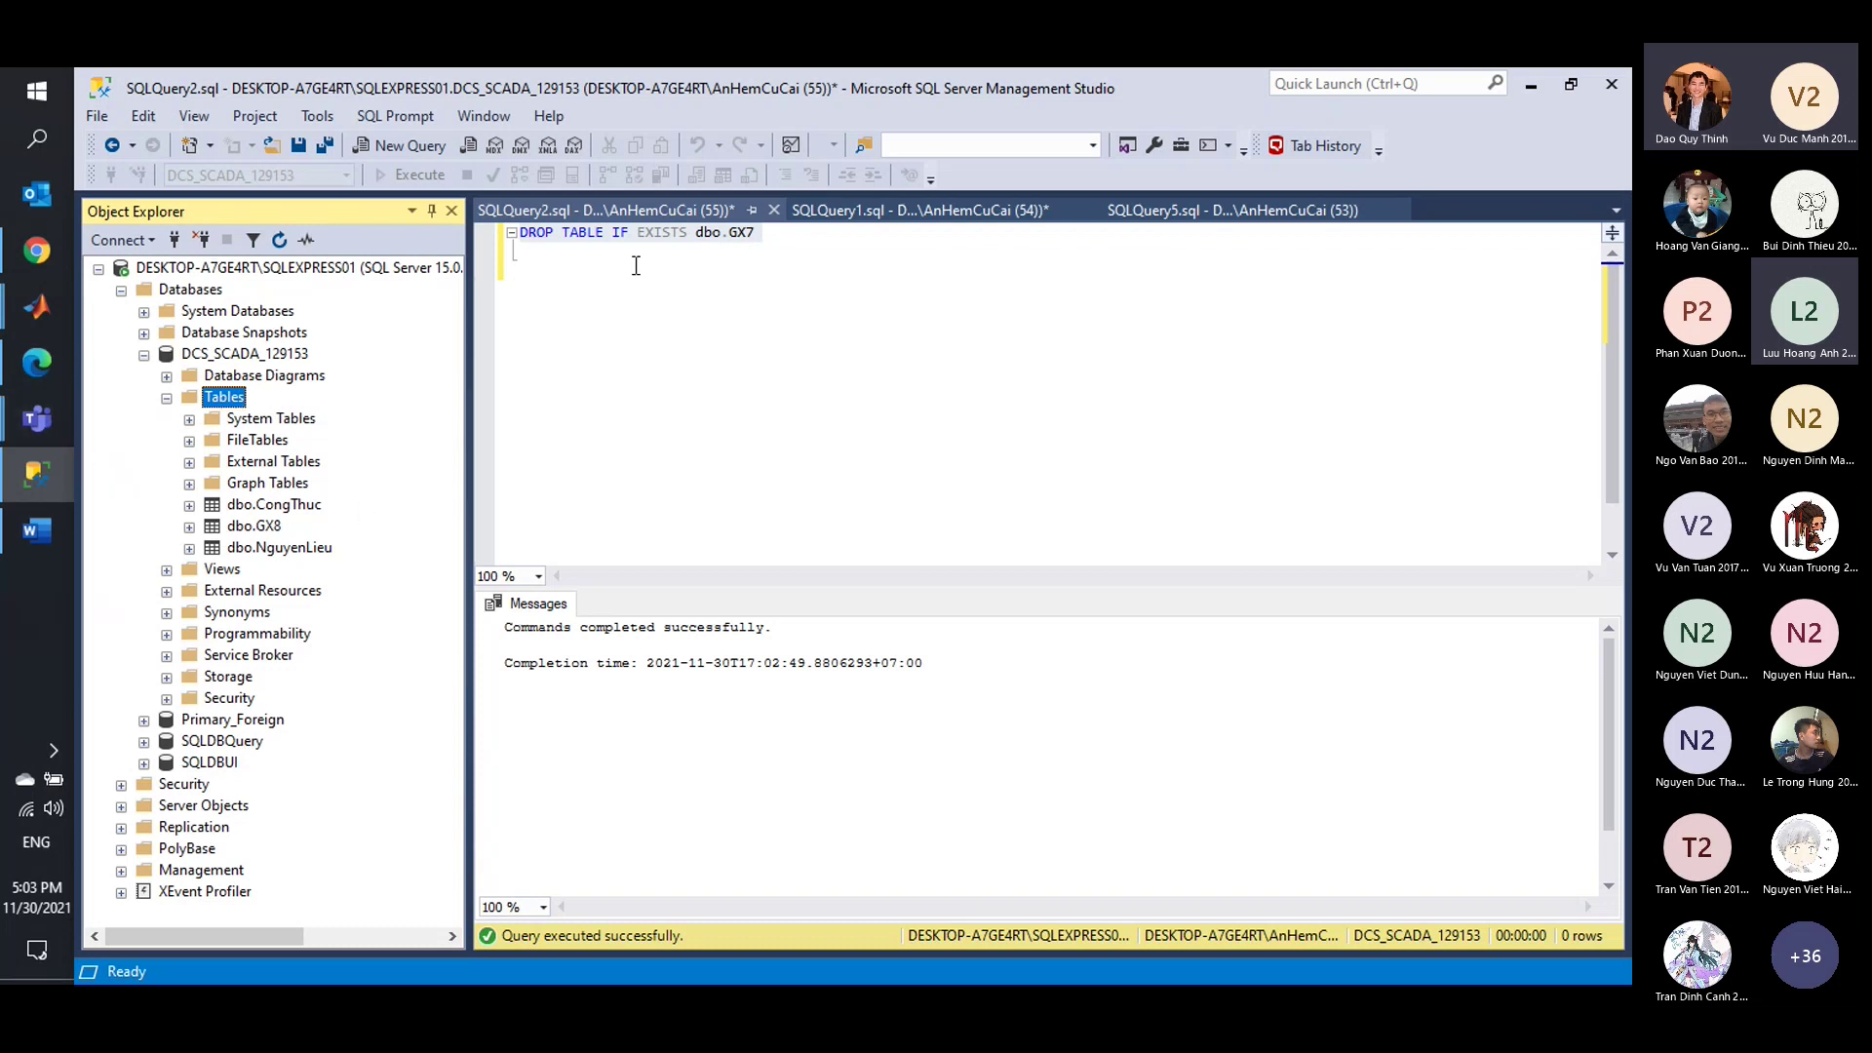
{"action": "left_click", "coordinate": [568, 269]}
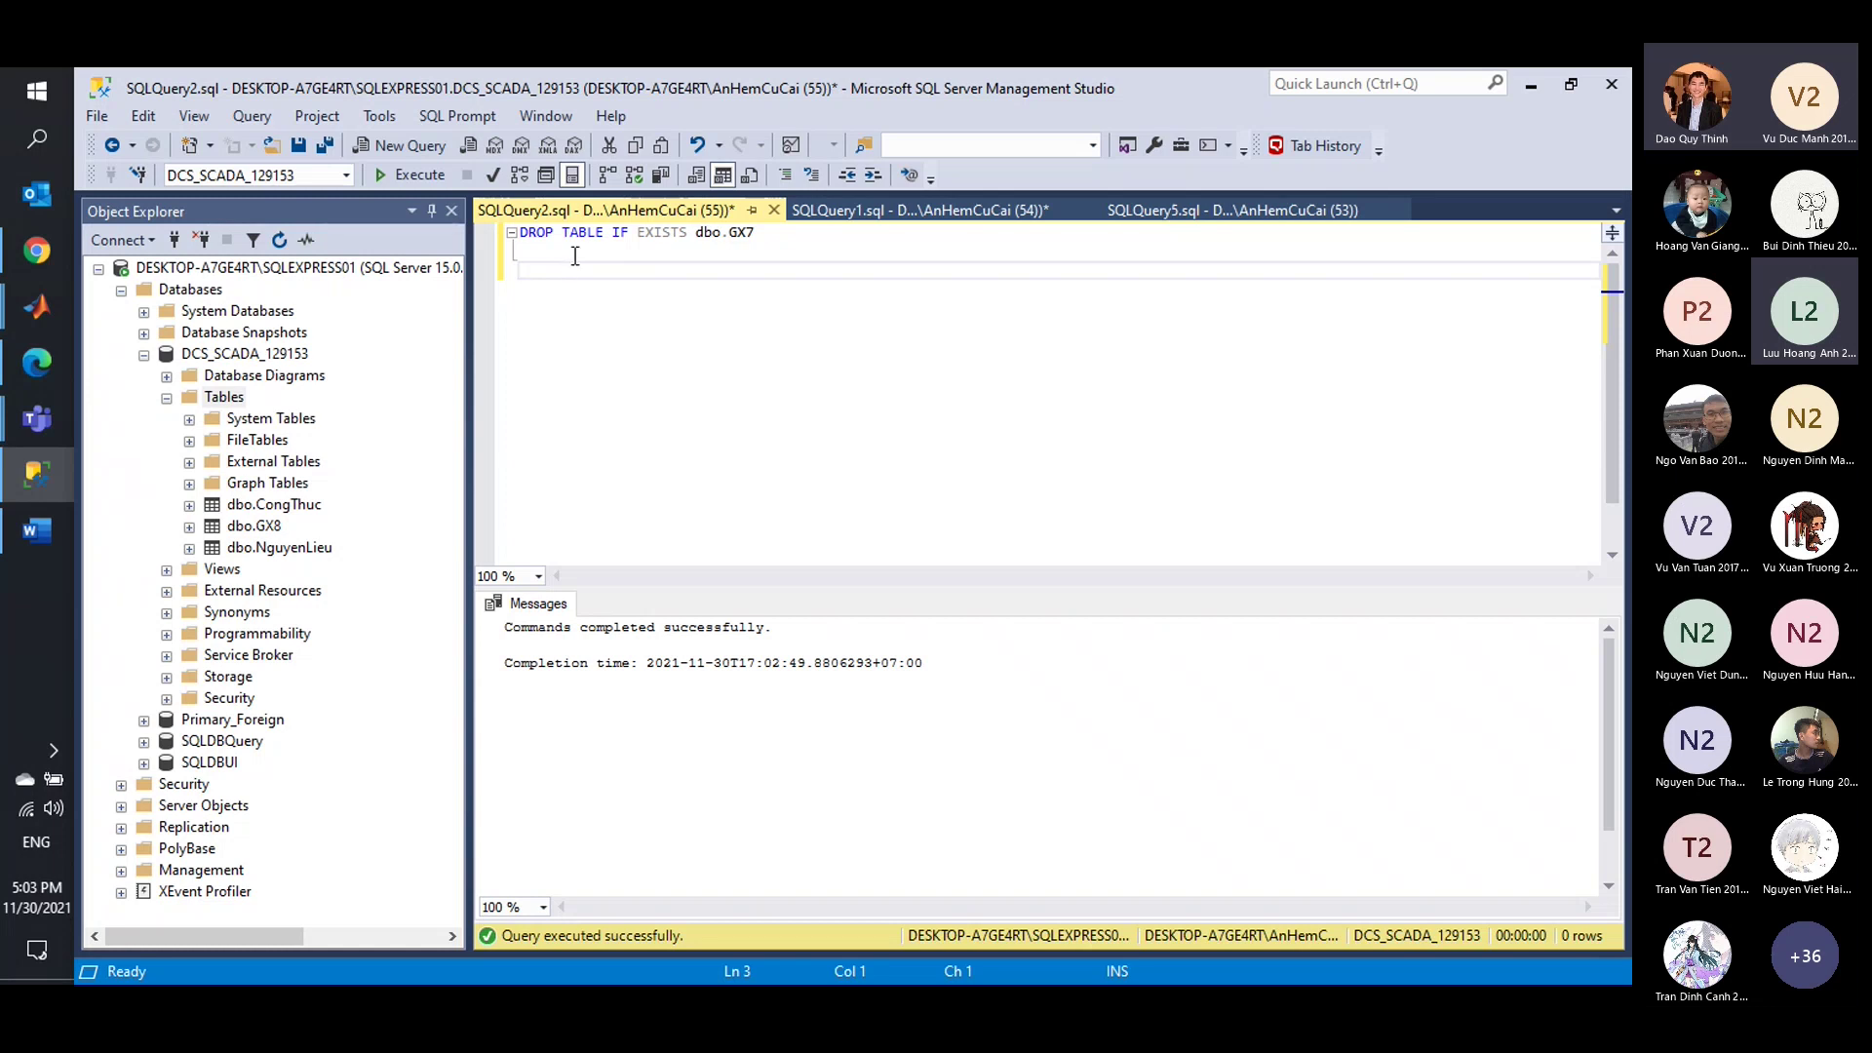
{"action": "key", "text": "BackSpace"}
{"action": "key", "text": "Return"}
Switch between SQLQuery1 and the DROP TABLE query, scrolling through the Congthuc insert script.
{"action": "left_click", "coordinate": [917, 209]}
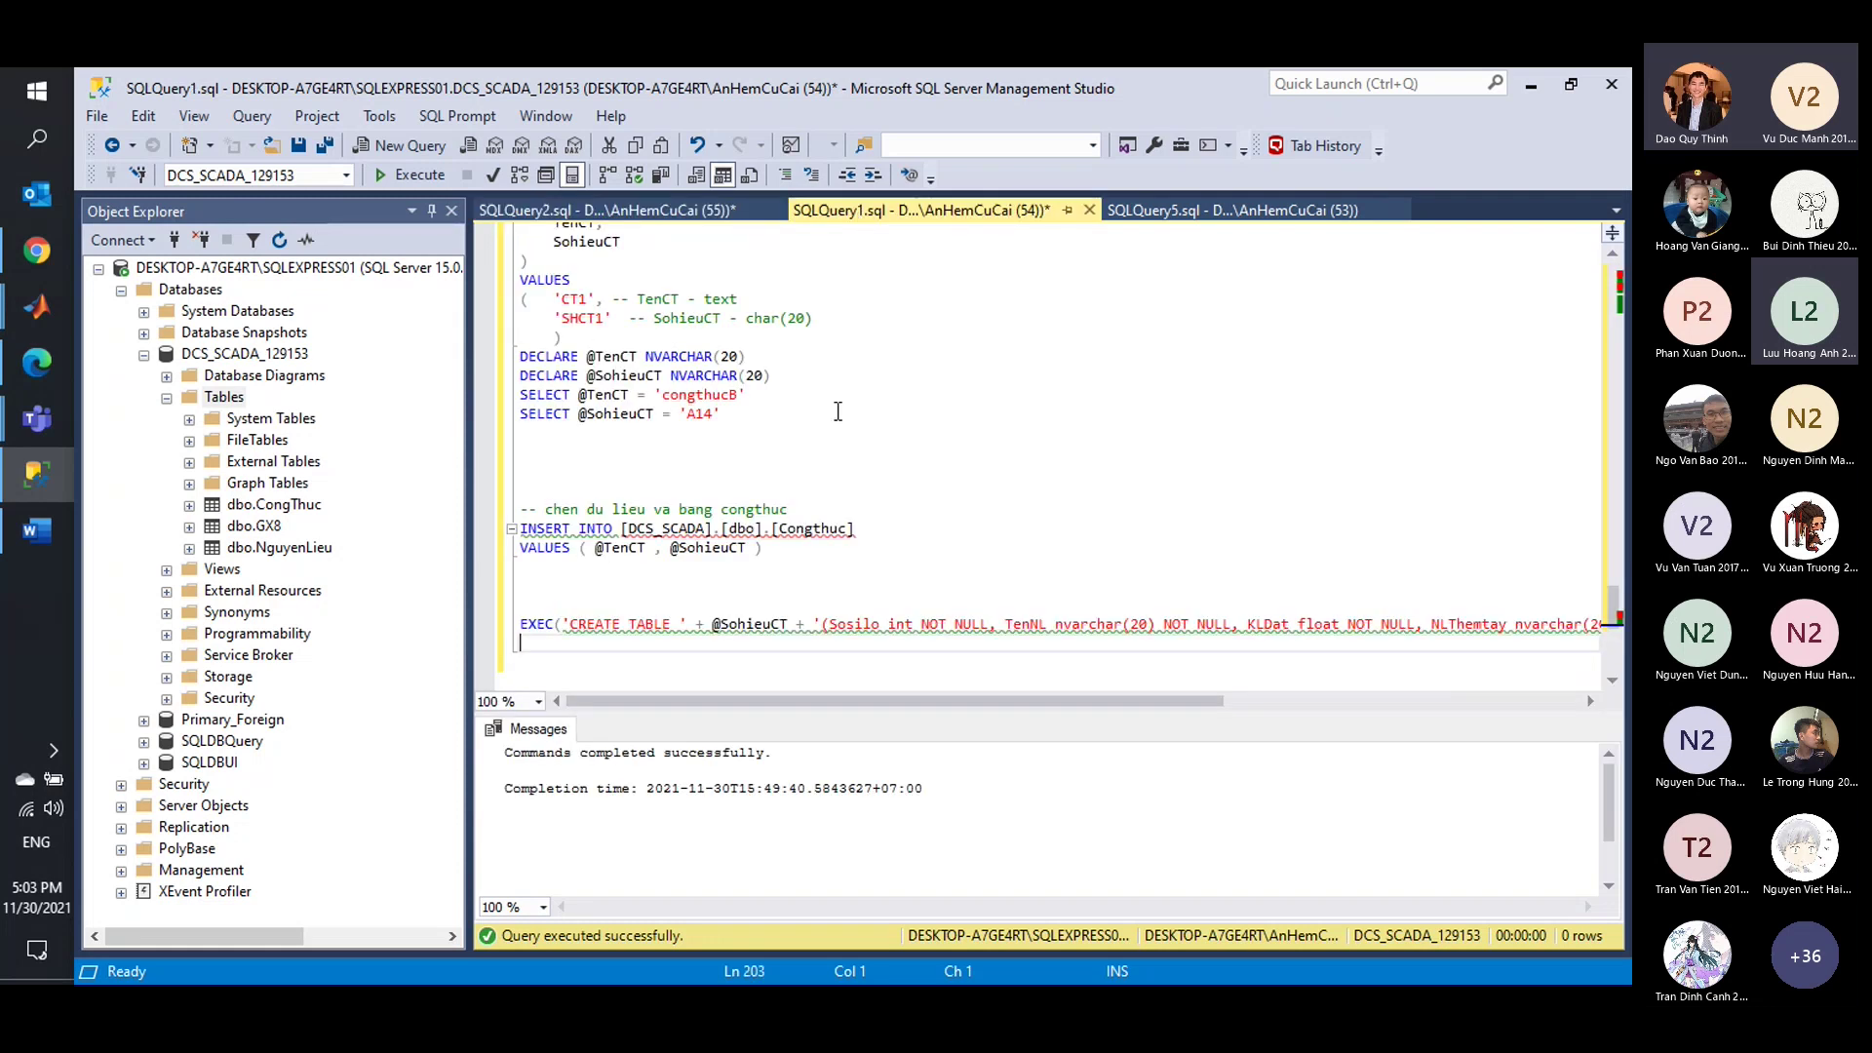
{"action": "scroll", "coordinate": [835, 433], "scroll_direction": "up", "scroll_amount": 1}
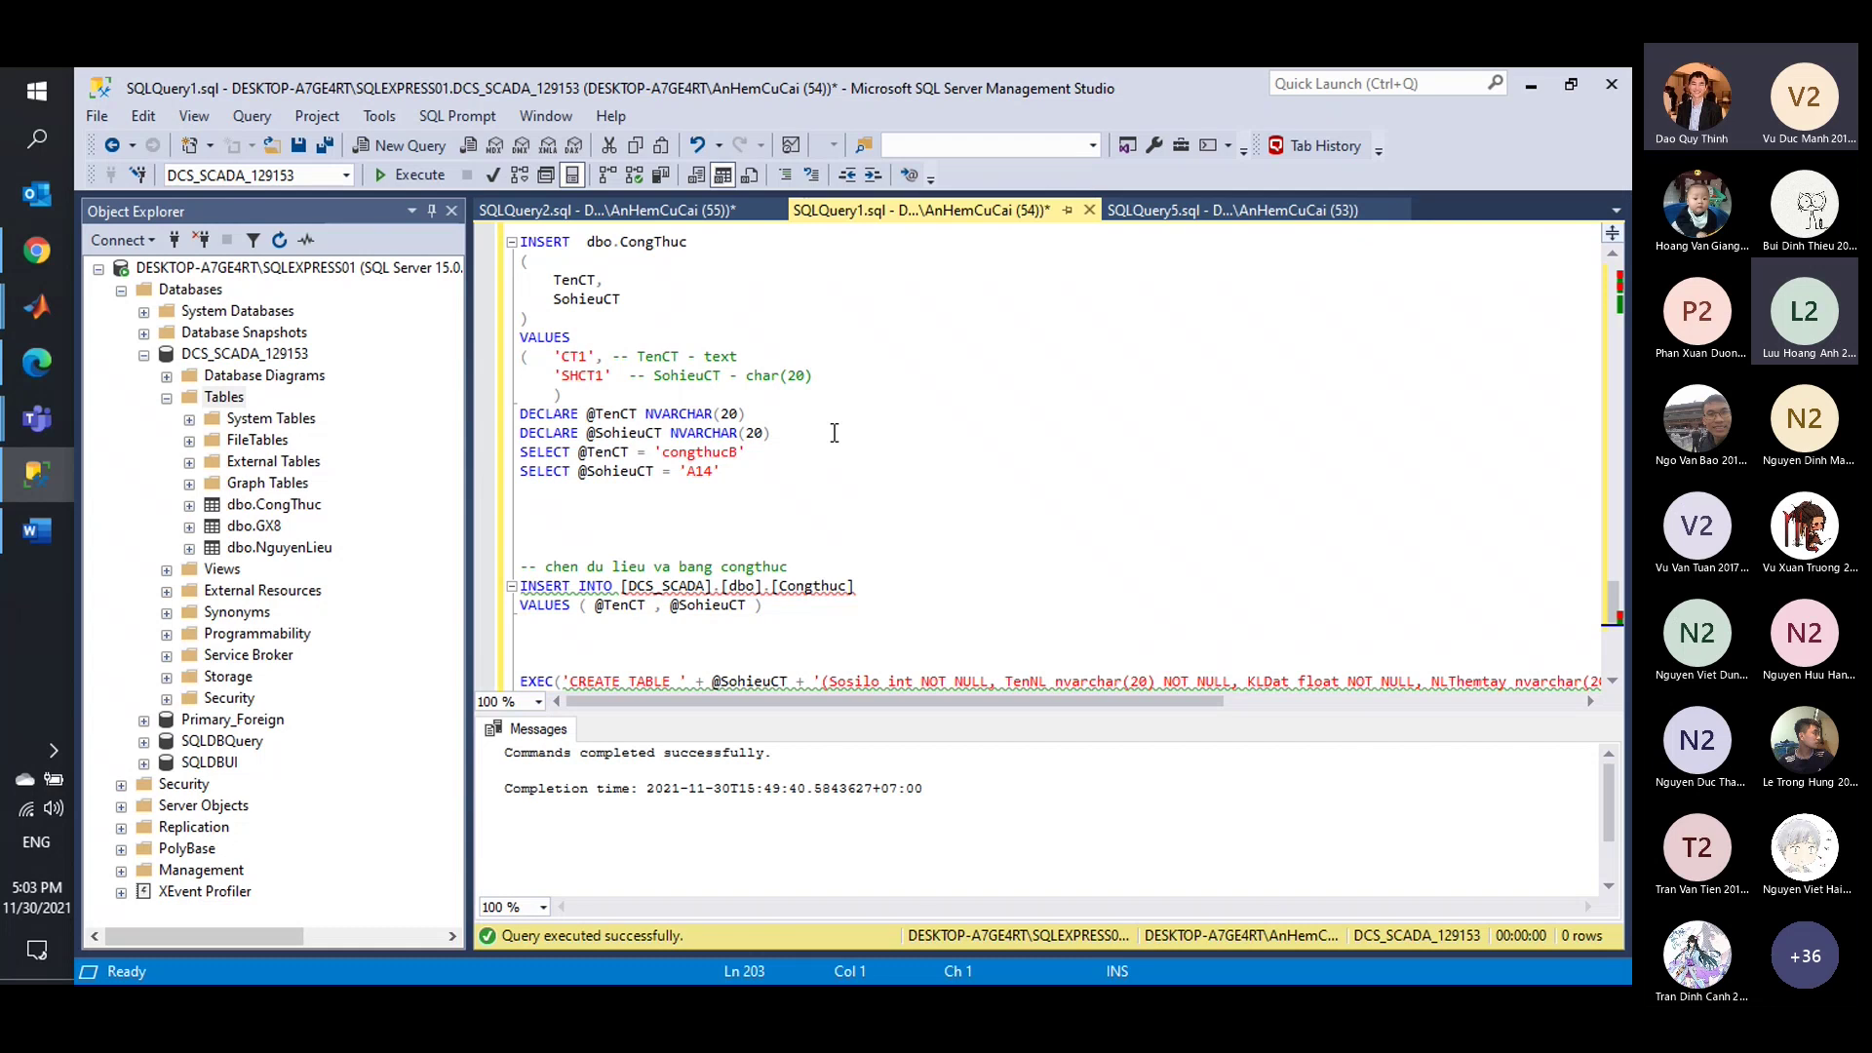
{"action": "scroll", "coordinate": [835, 433], "scroll_direction": "down", "scroll_amount": 1}
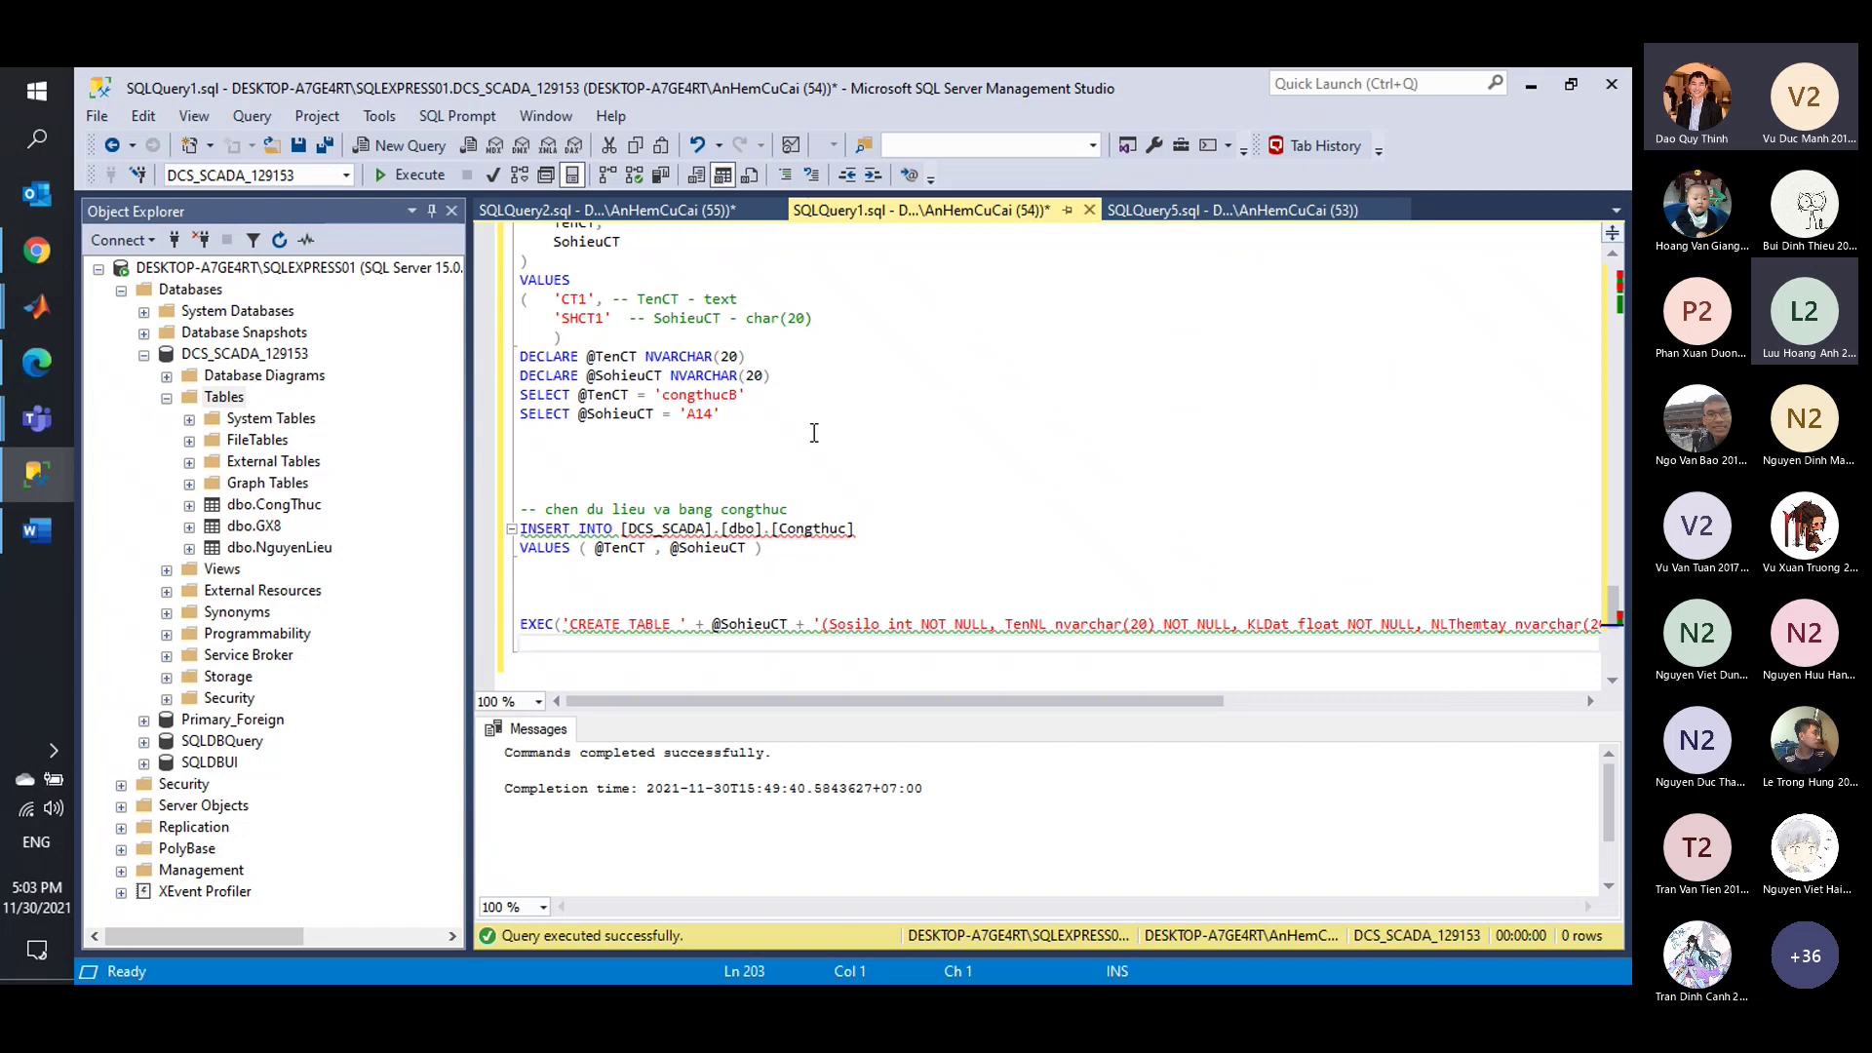
{"action": "scroll", "coordinate": [814, 433], "scroll_direction": "up", "scroll_amount": 1}
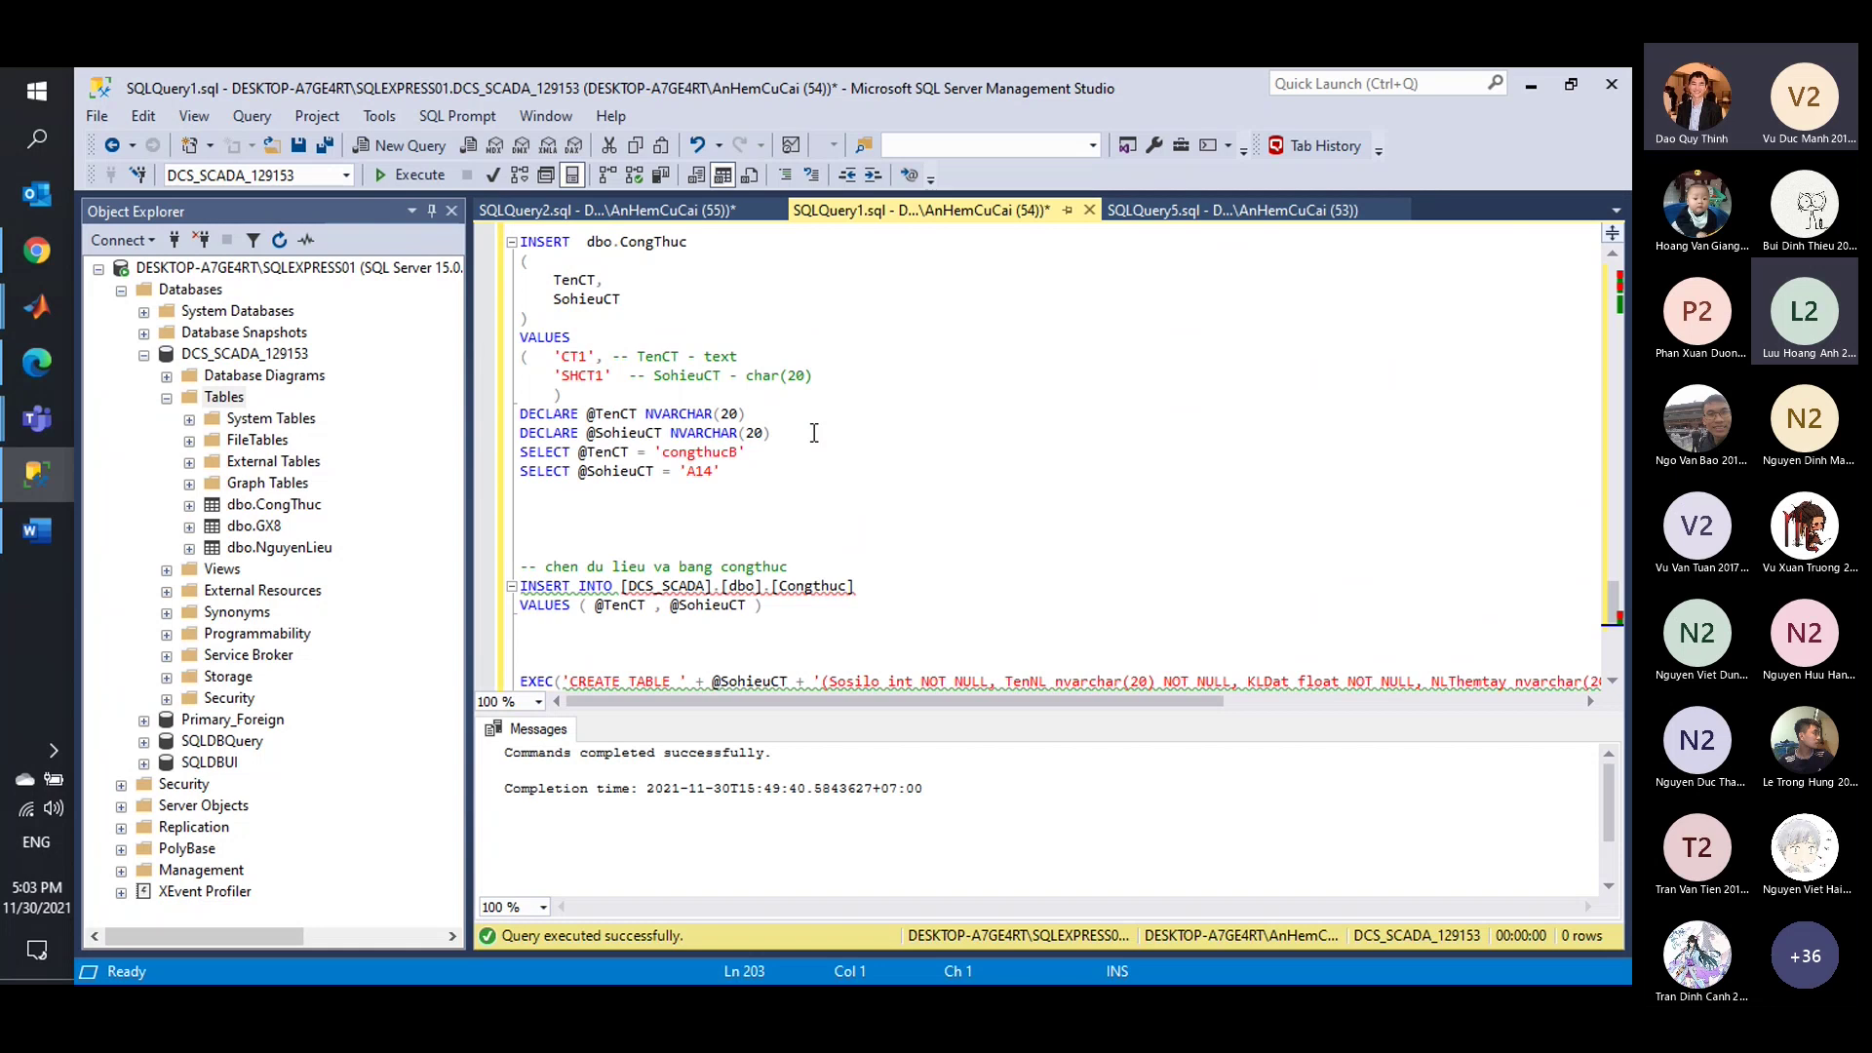
{"action": "scroll", "coordinate": [815, 433], "scroll_direction": "down", "scroll_amount": 2}
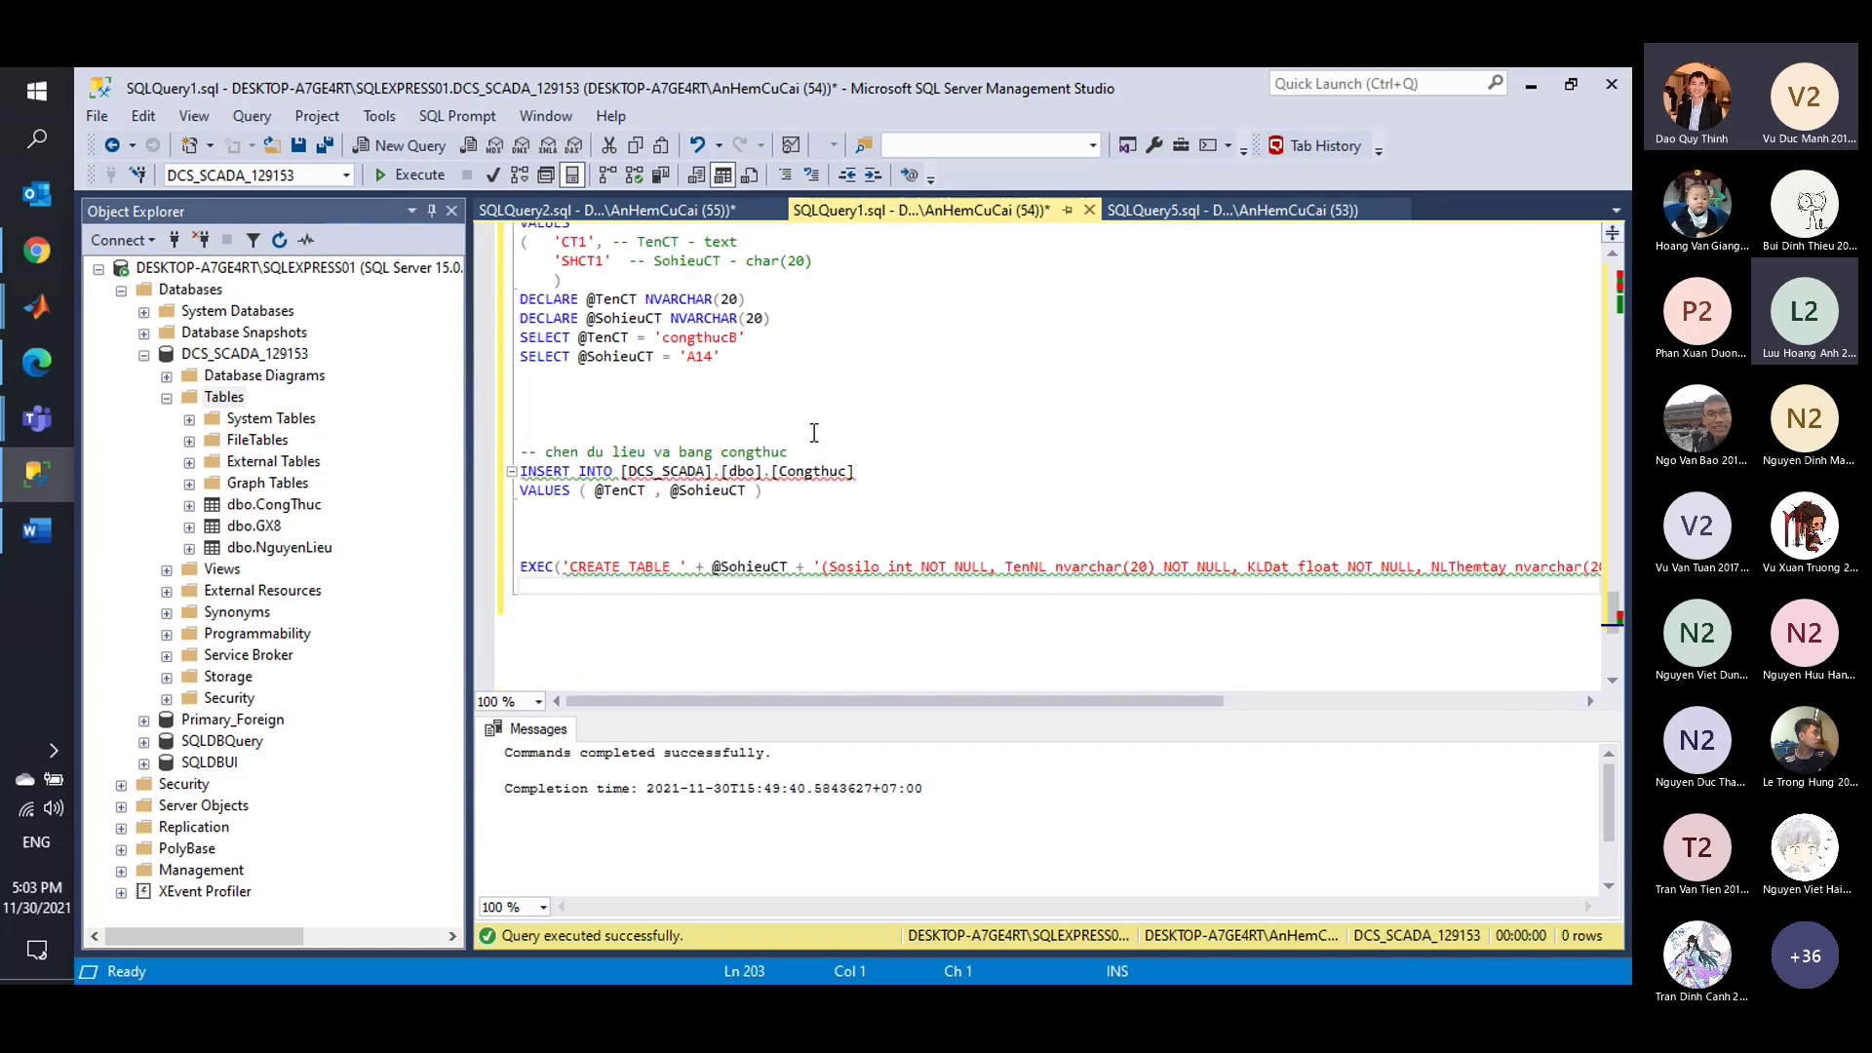
{"action": "scroll", "coordinate": [814, 432], "scroll_direction": "up", "scroll_amount": 1}
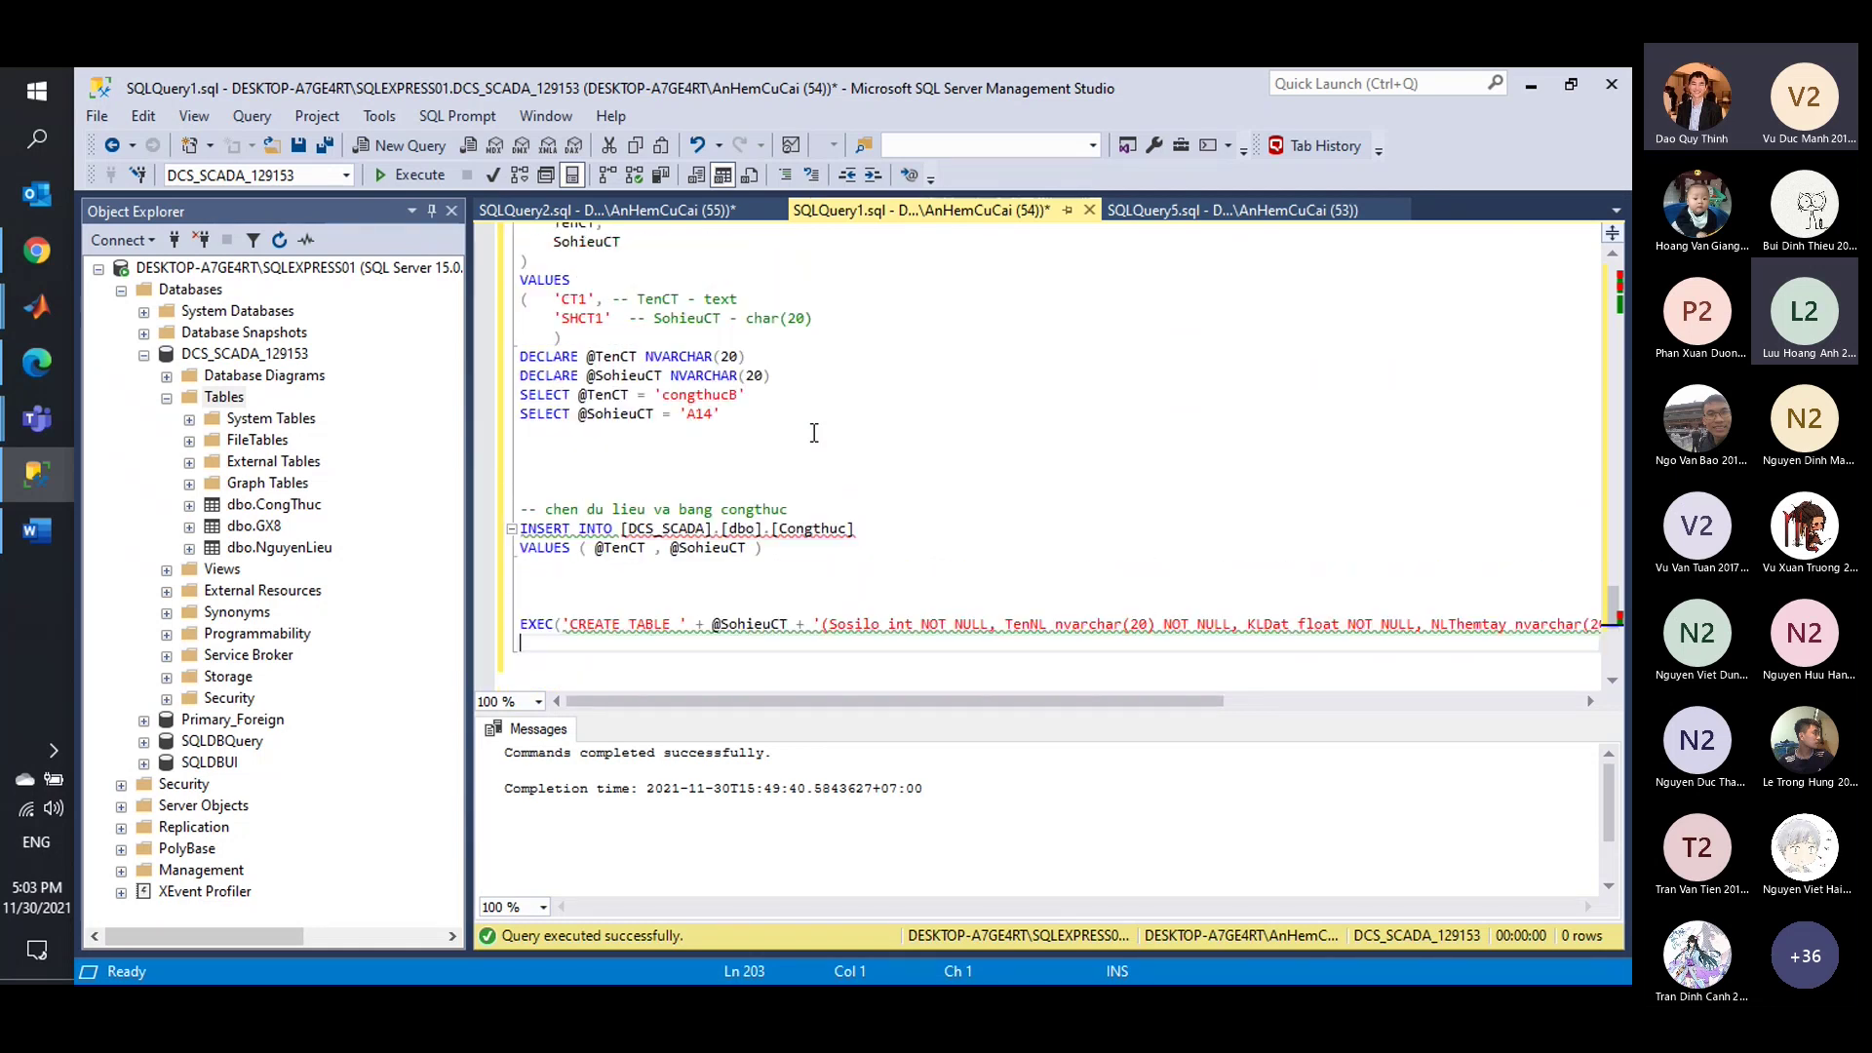
{"action": "left_click", "coordinate": [605, 210]}
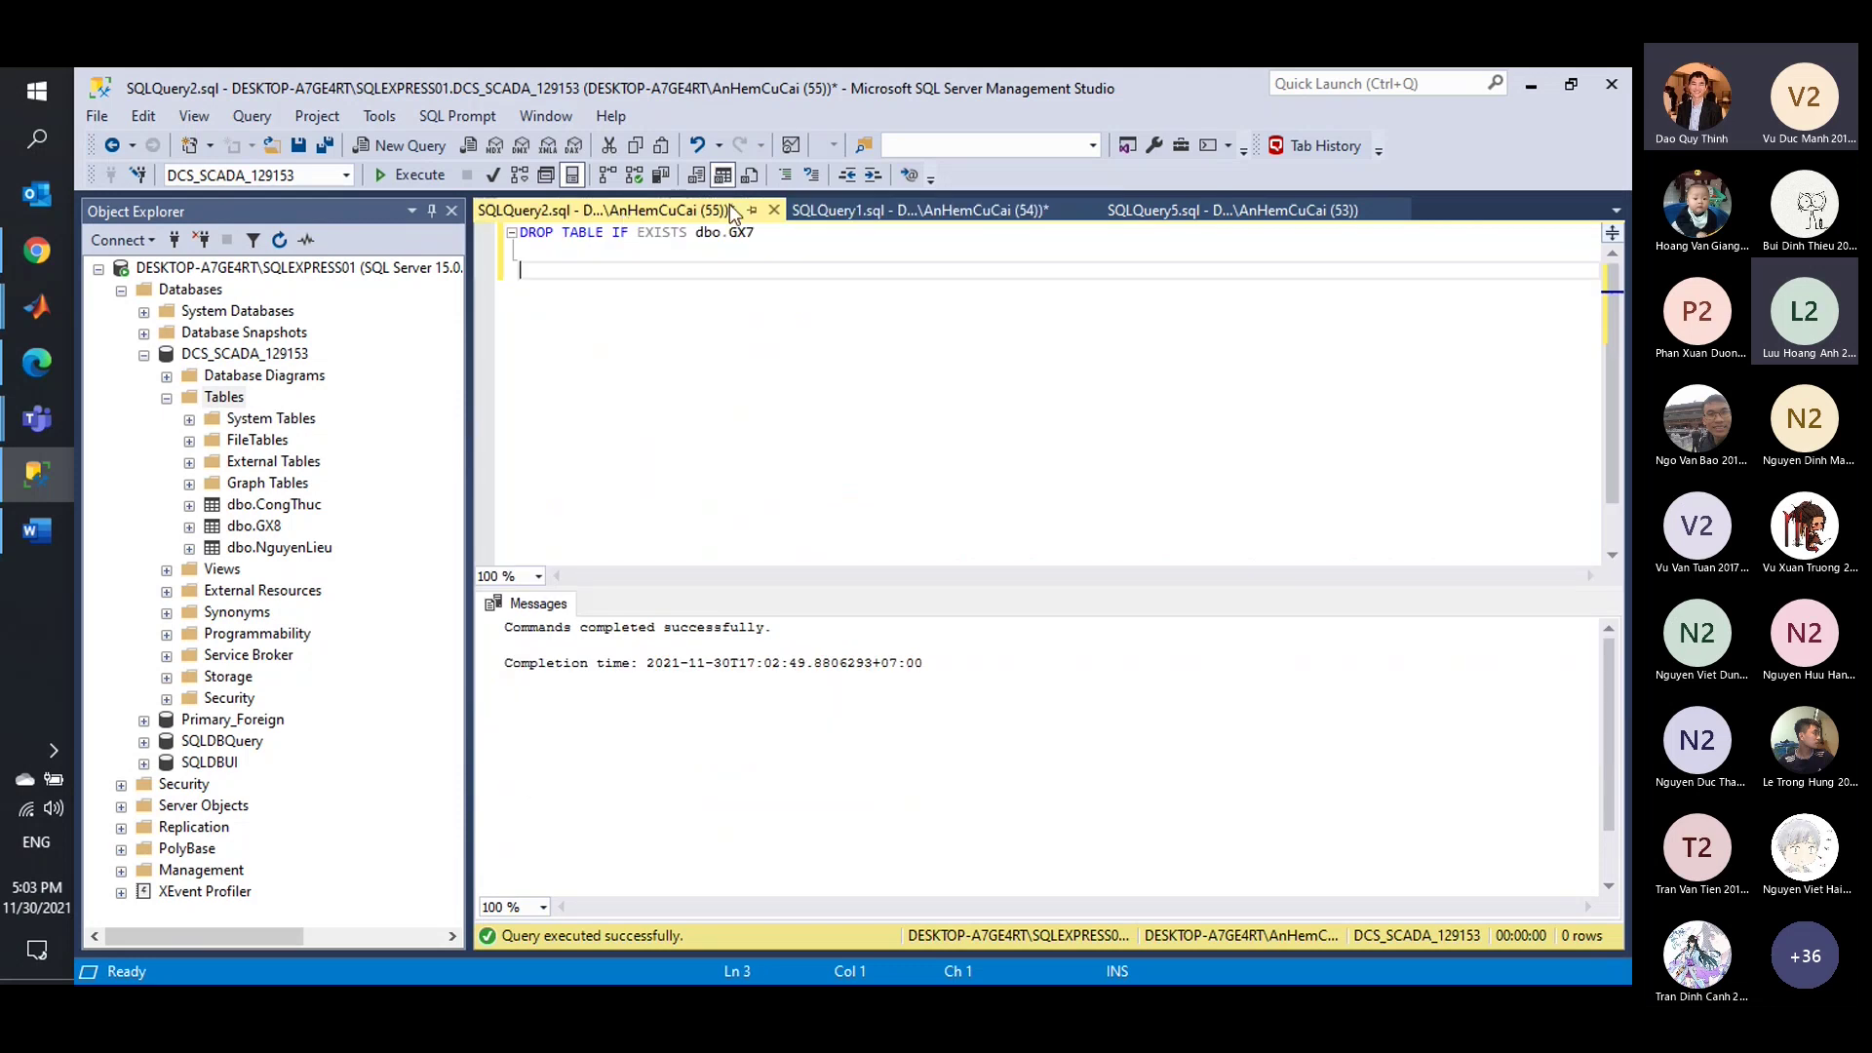
{"action": "left_click", "coordinate": [835, 208]}
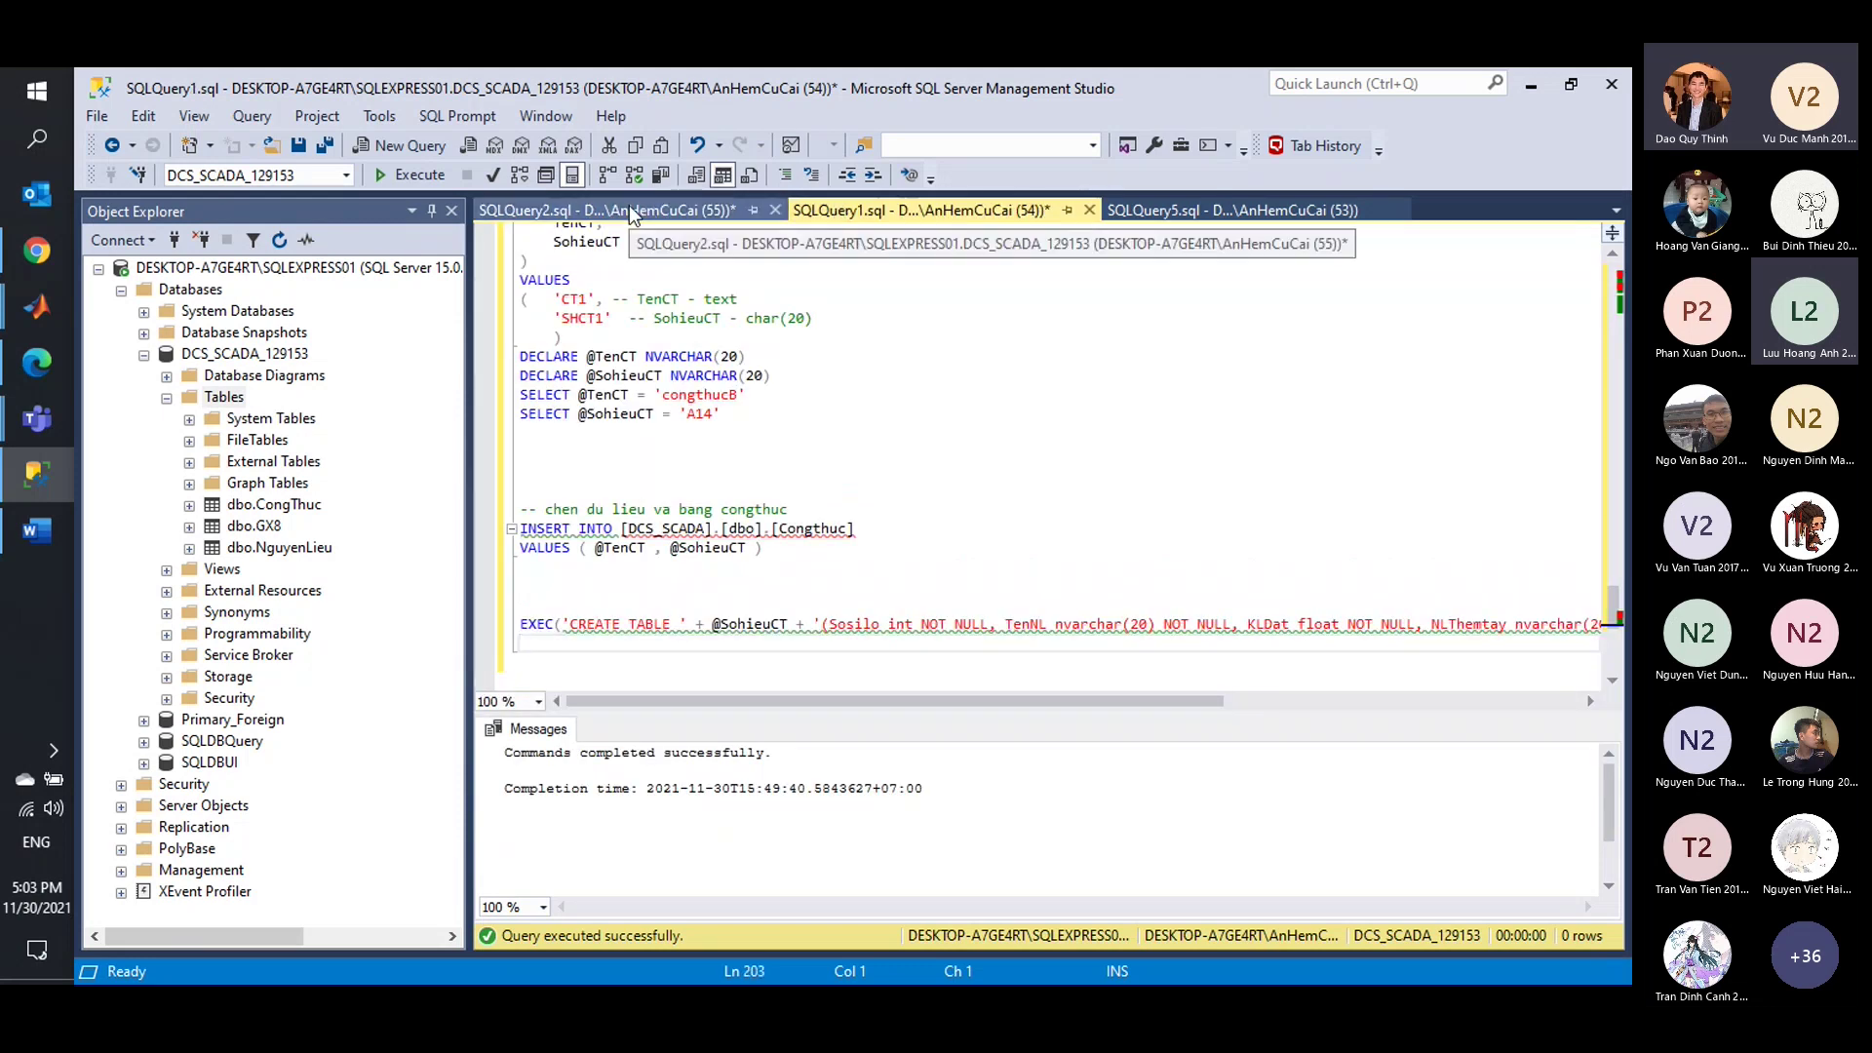
{"action": "scroll", "coordinate": [731, 367], "scroll_direction": "up", "scroll_amount": 2}
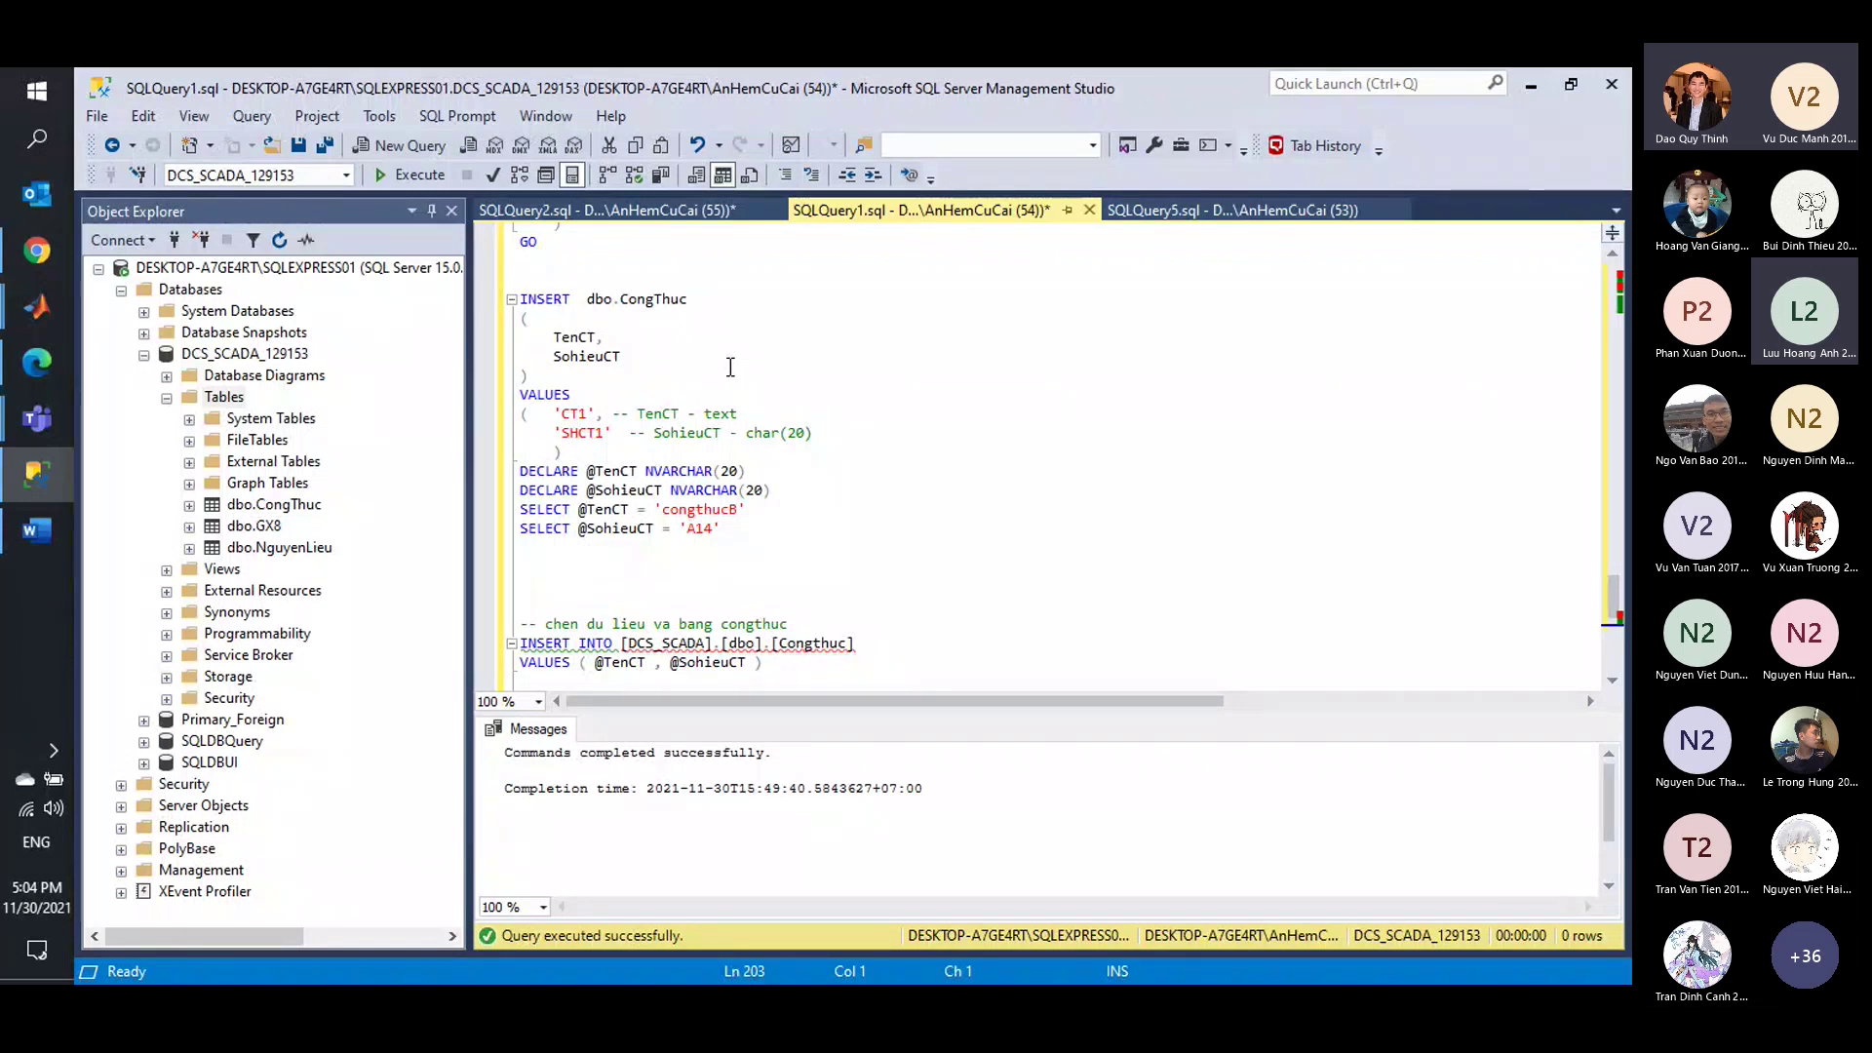
{"action": "scroll", "coordinate": [730, 367], "scroll_direction": "down", "scroll_amount": 1}
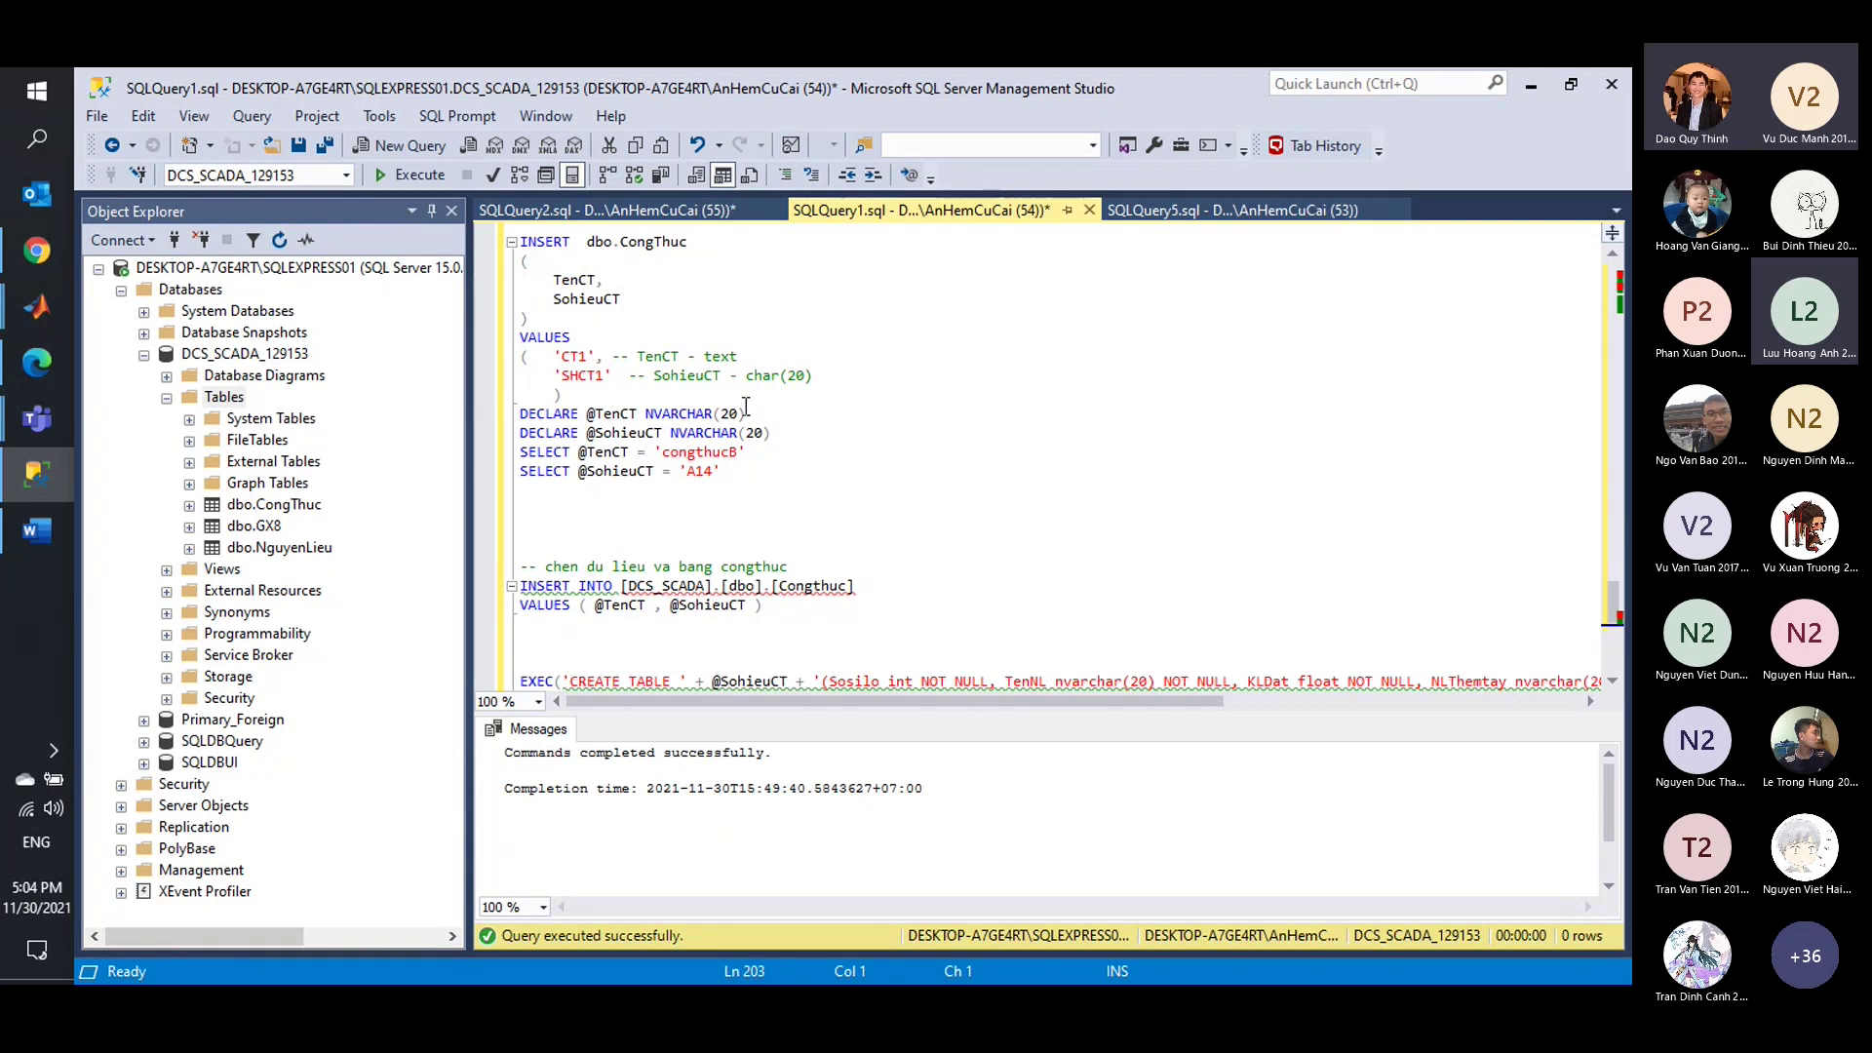
{"action": "scroll", "coordinate": [746, 409], "scroll_direction": "down", "scroll_amount": 1}
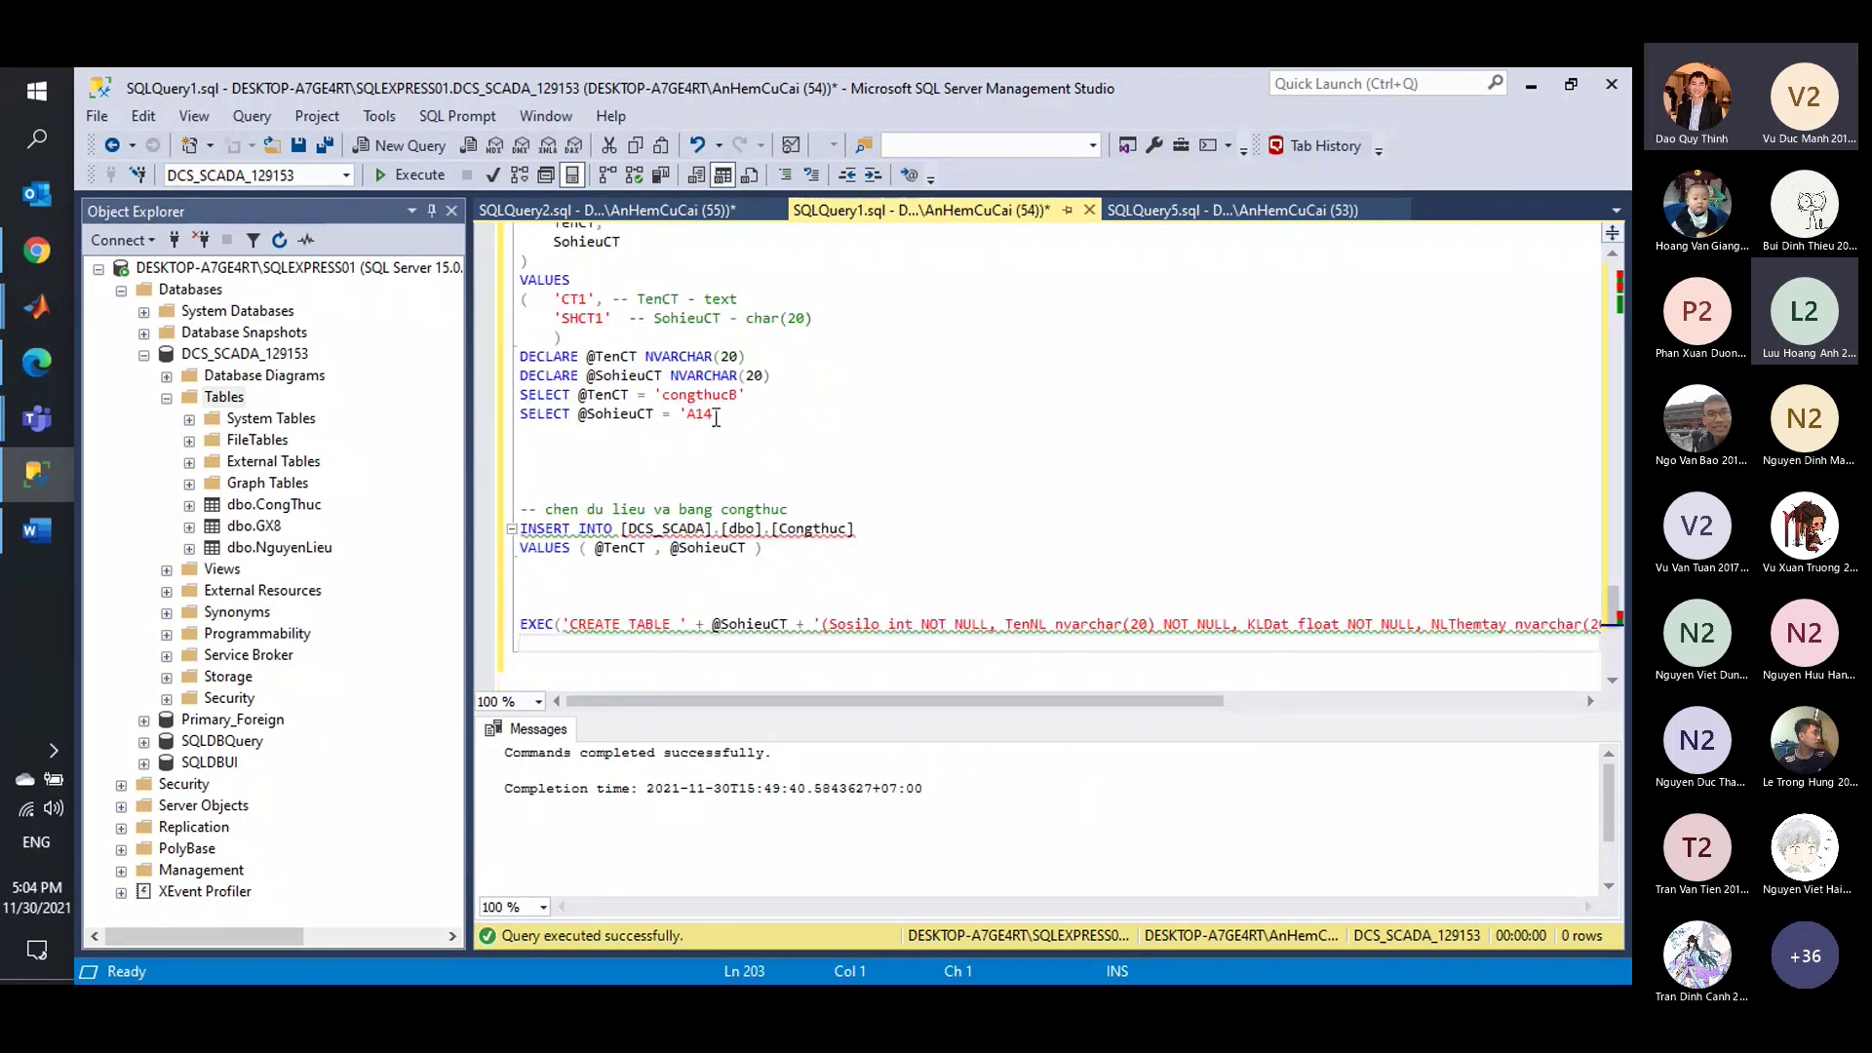
{"action": "scroll", "coordinate": [720, 420], "scroll_direction": "up", "scroll_amount": 1}
{"action": "left_click", "coordinate": [588, 363]}
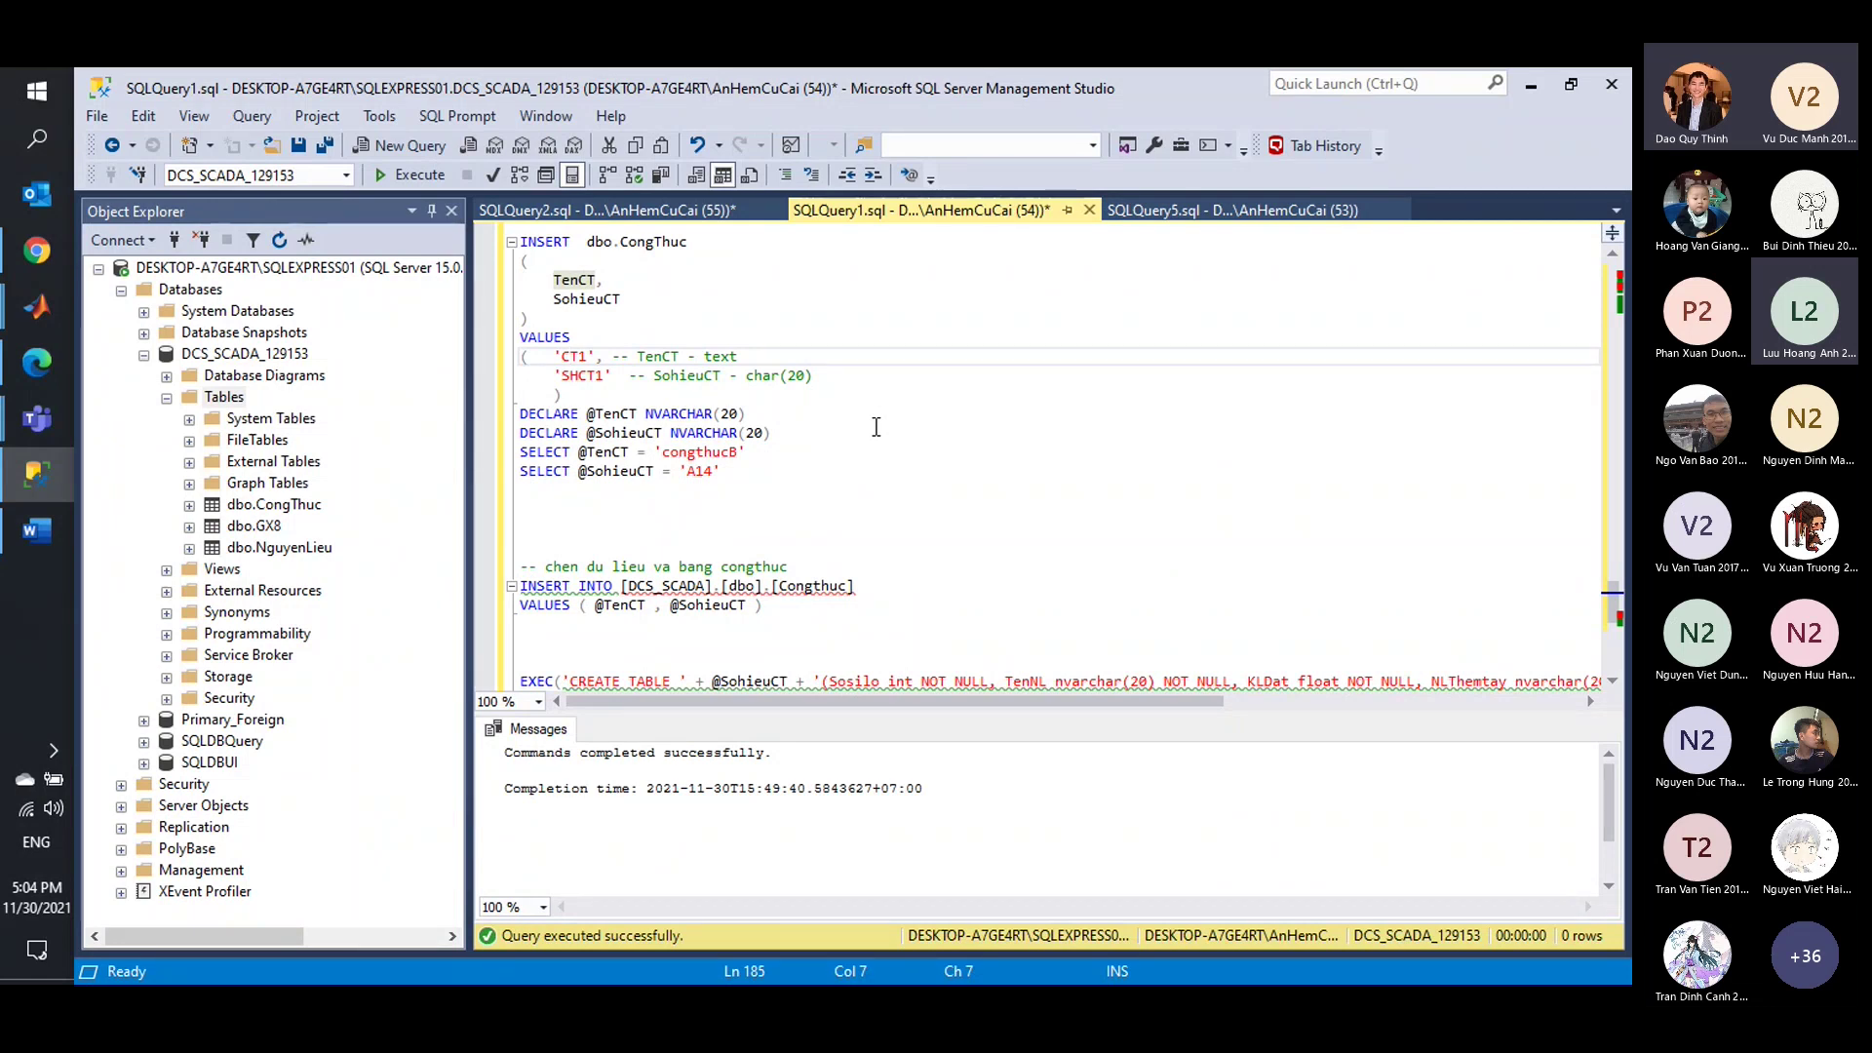
{"action": "left_click", "coordinate": [858, 434]}
{"action": "left_click", "coordinate": [757, 452]}
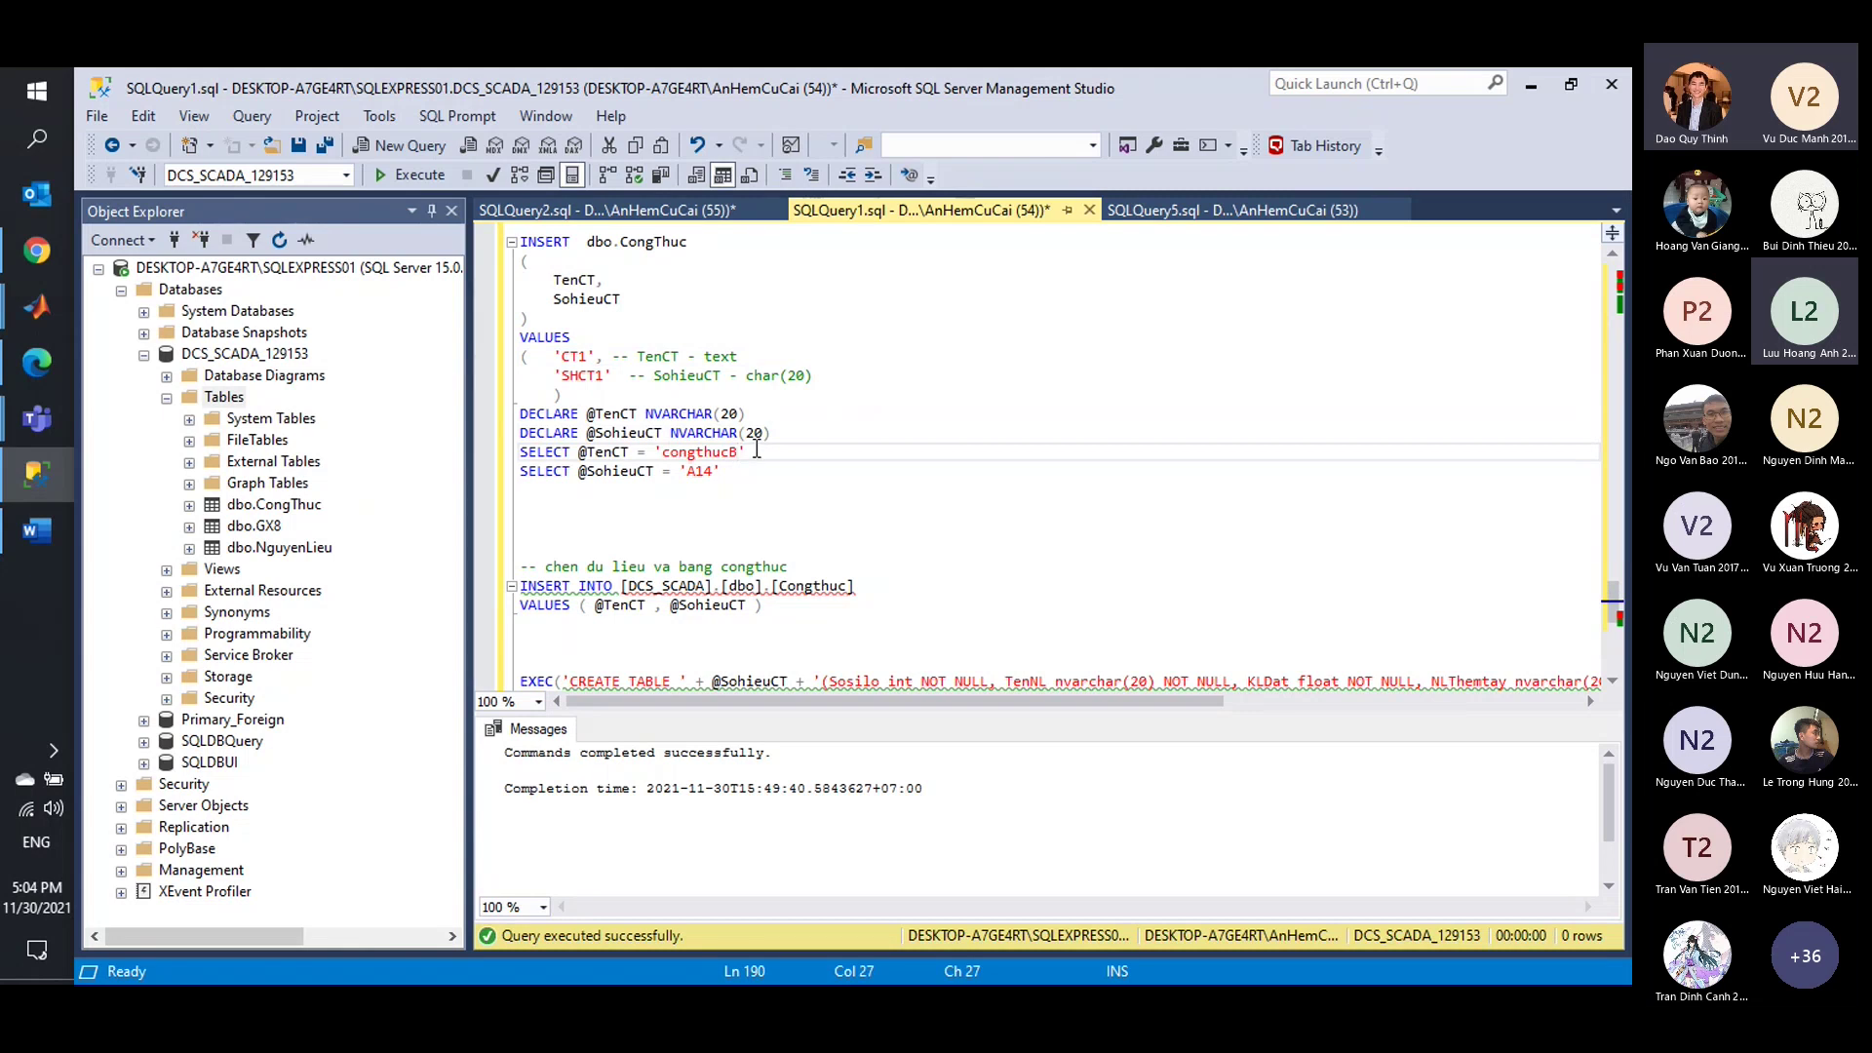
{"action": "scroll", "coordinate": [758, 447], "scroll_direction": "down", "scroll_amount": 1}
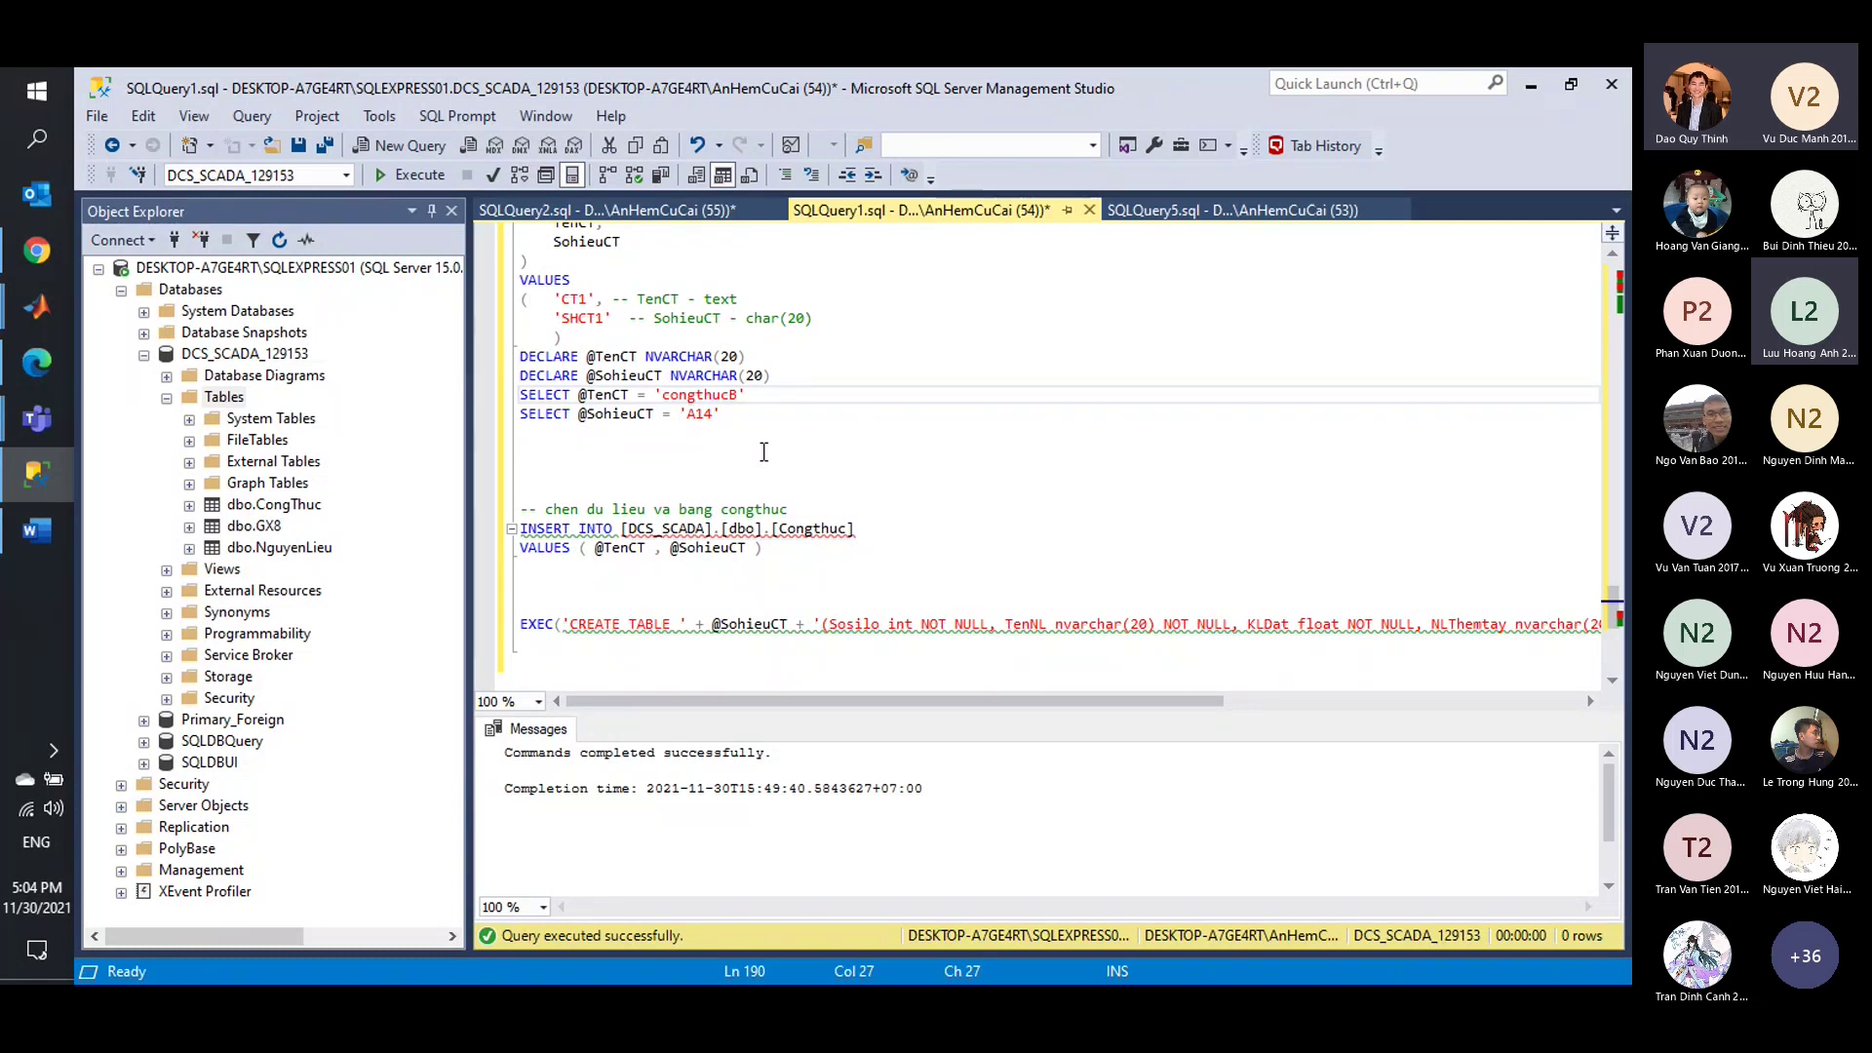
{"action": "scroll", "coordinate": [786, 449], "scroll_direction": "up", "scroll_amount": 1}
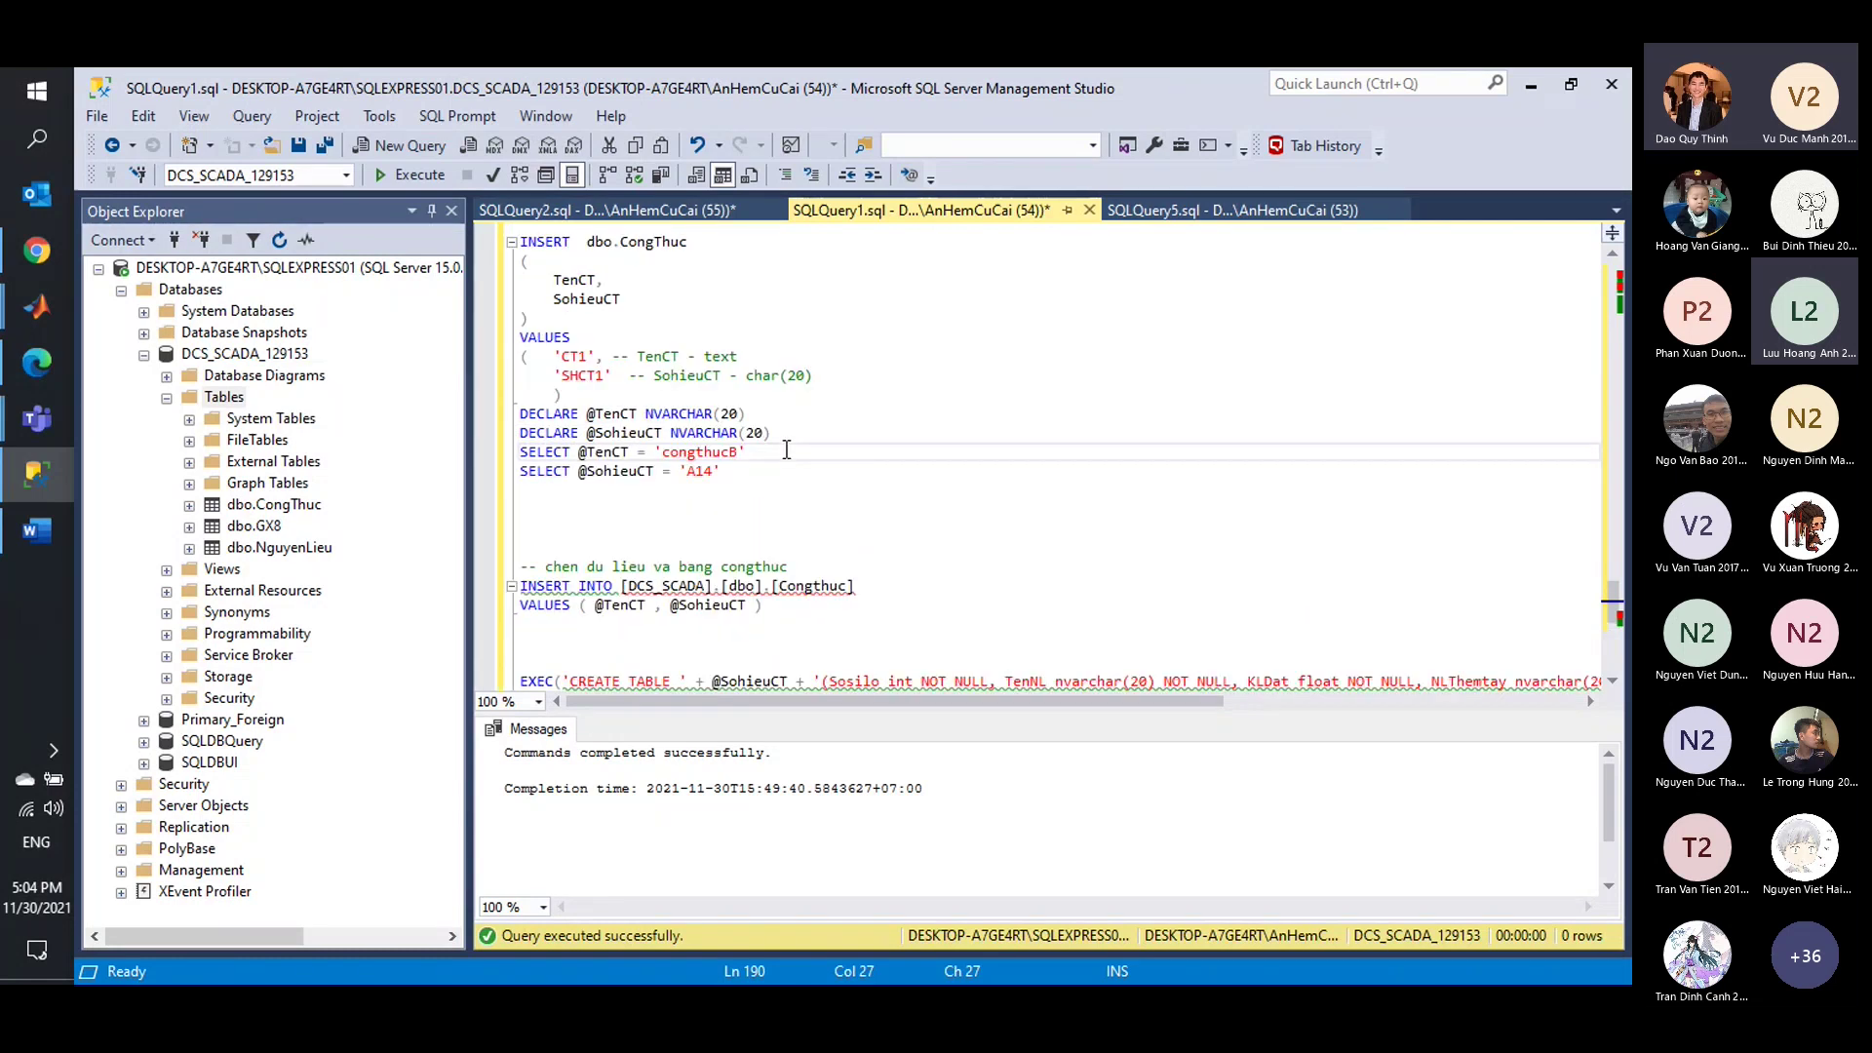
{"action": "scroll", "coordinate": [786, 449], "scroll_direction": "down", "scroll_amount": 1}
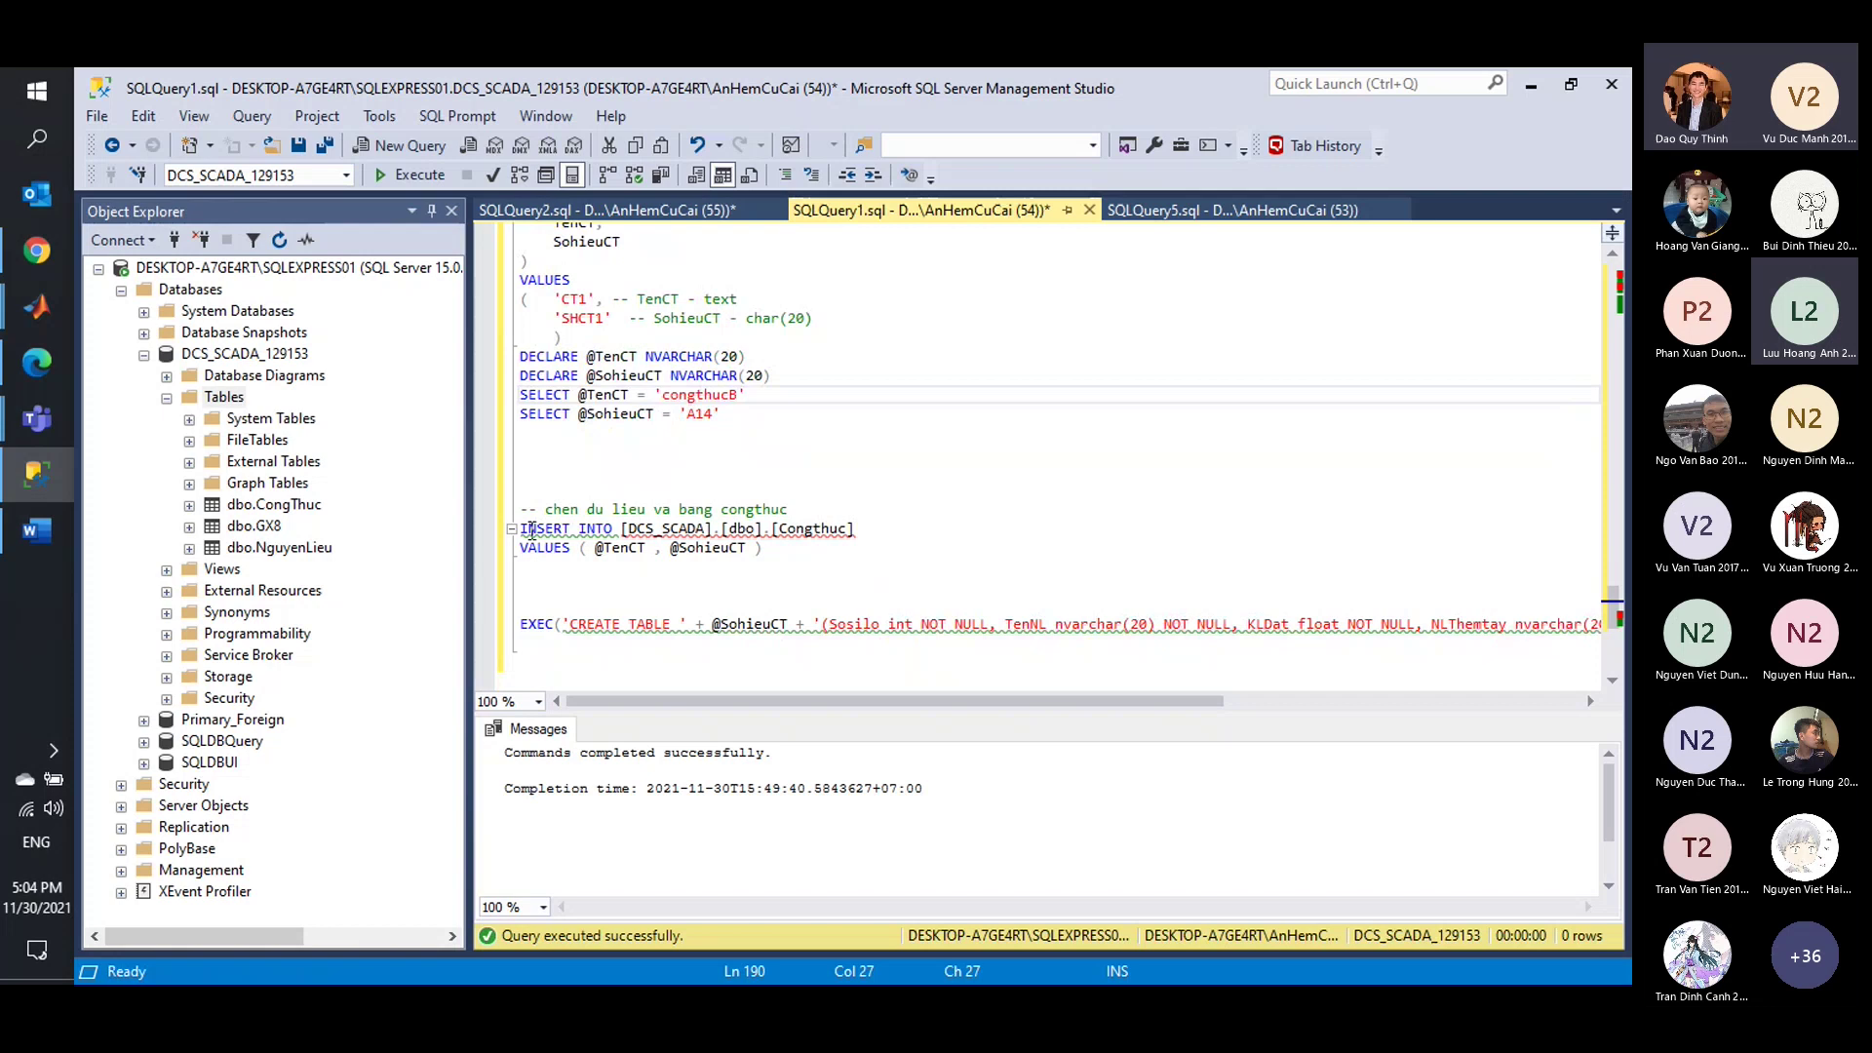
{"action": "mouse_move", "coordinate": [41, 274]}
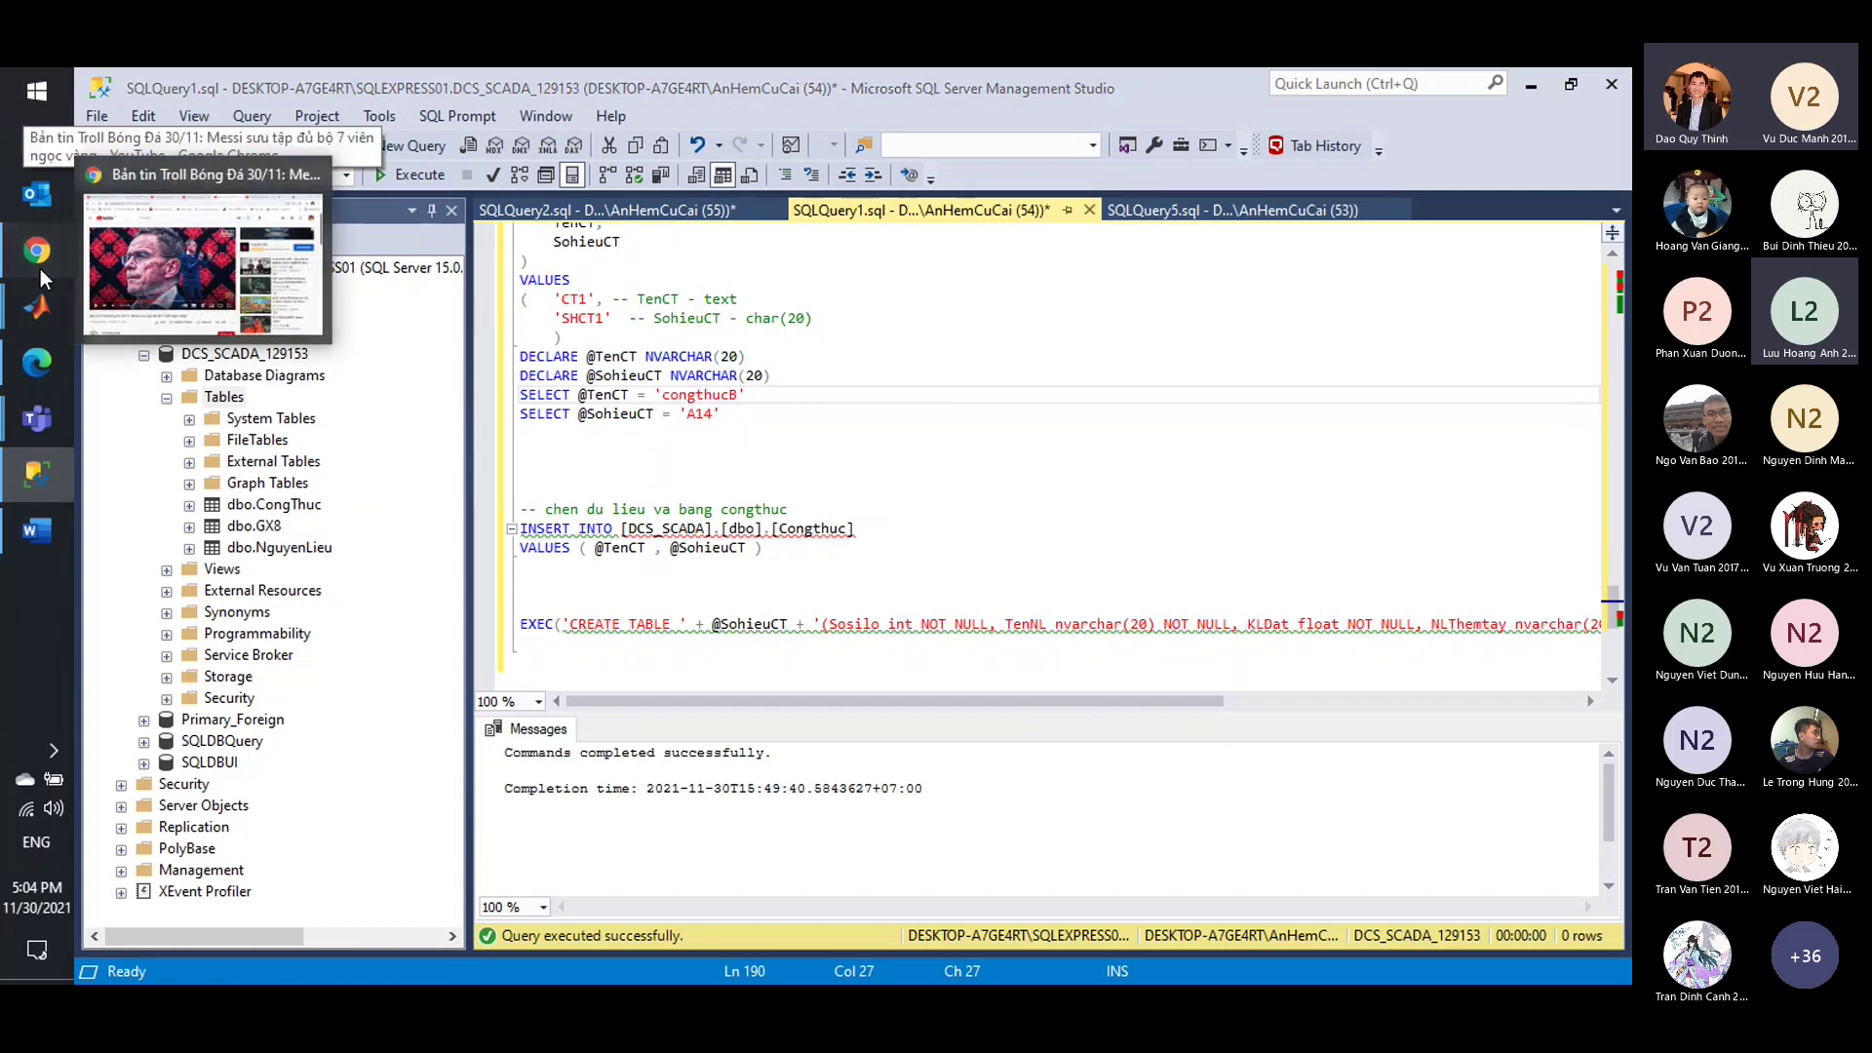
Bring Chrome forward and load Google in a new tab.
{"action": "left_click", "coordinate": [40, 270]}
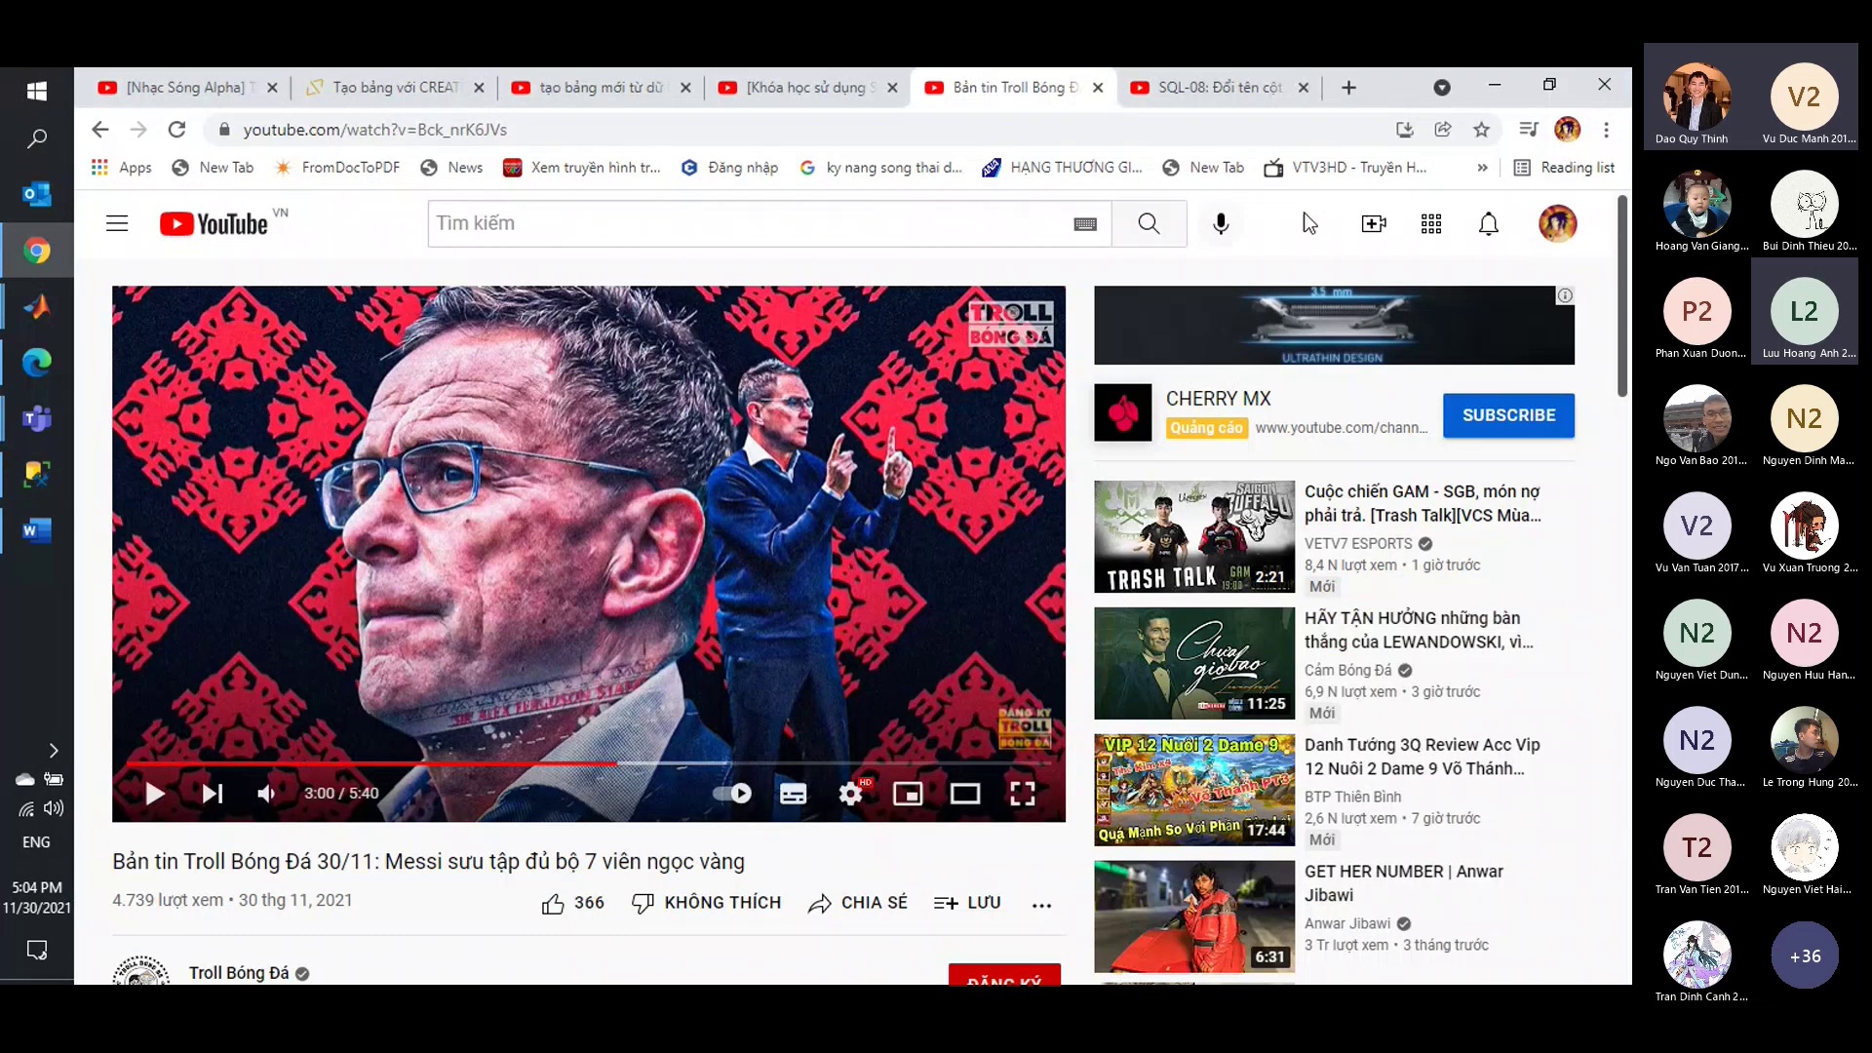
{"action": "left_click", "coordinate": [1350, 84]}
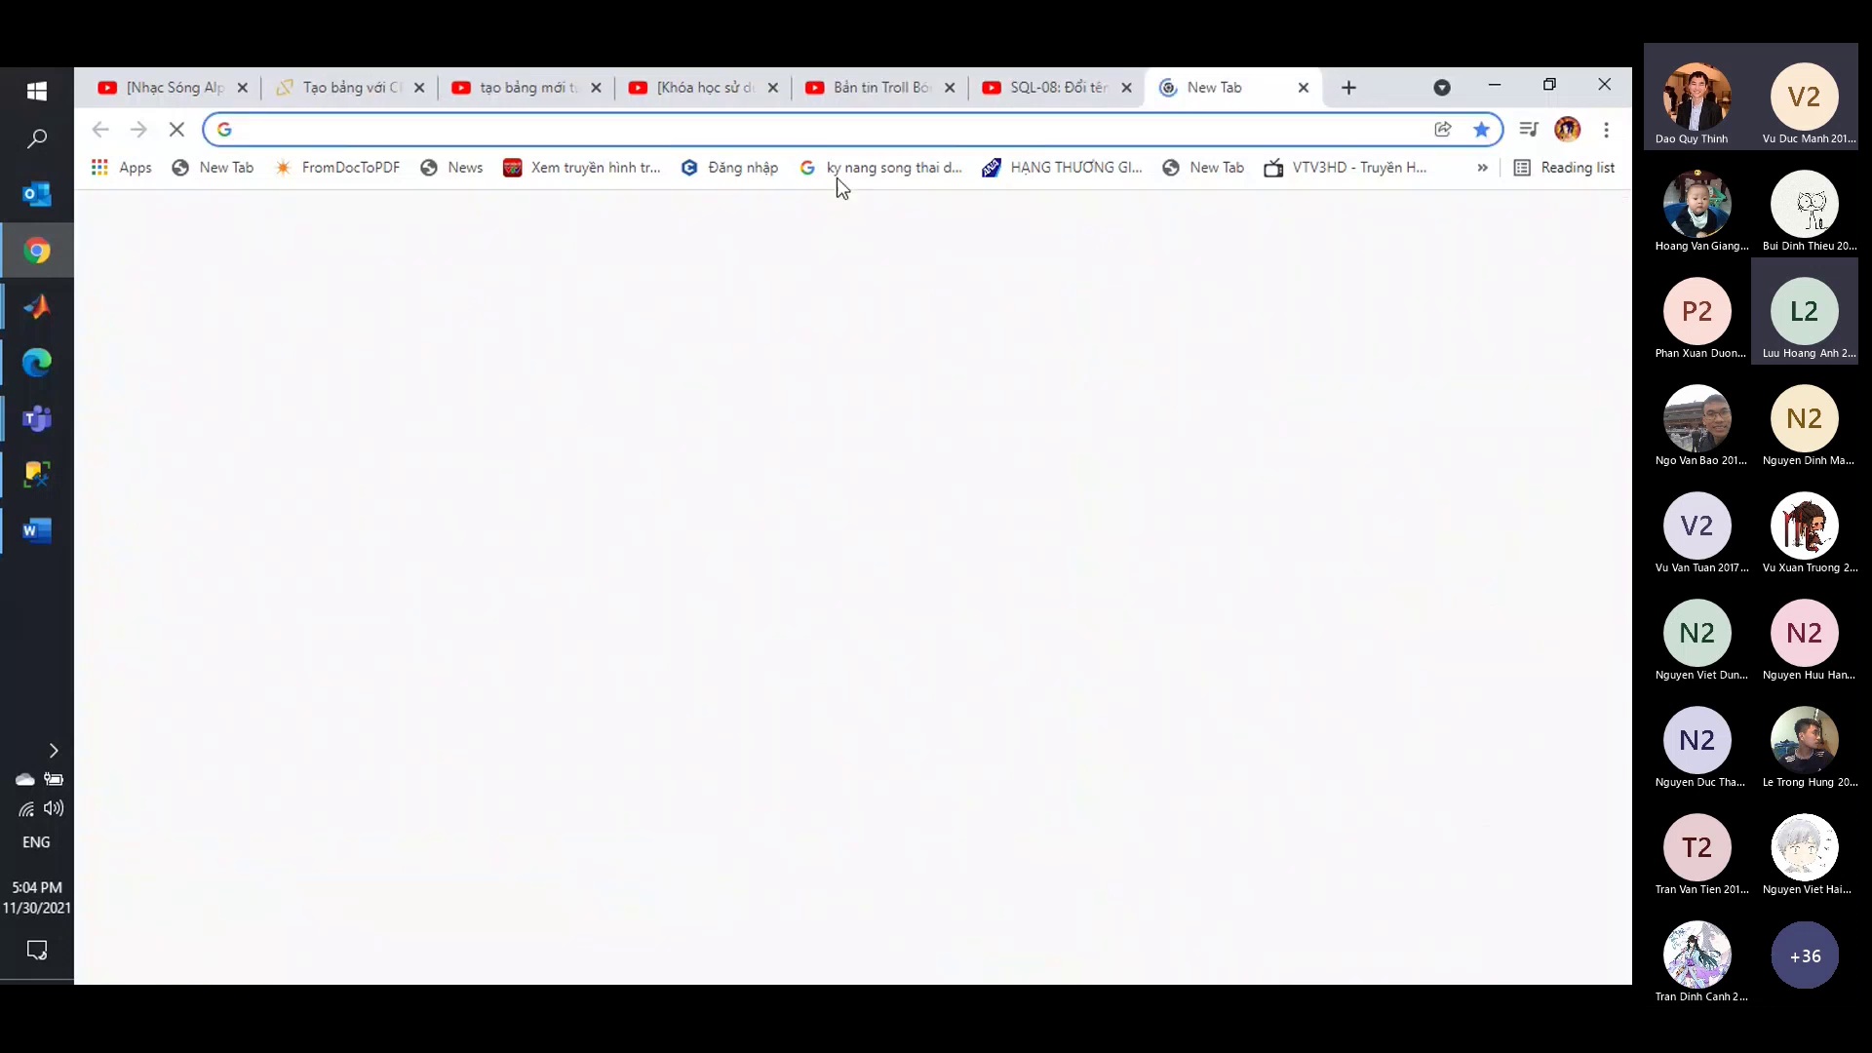
{"action": "key", "text": "Return"}
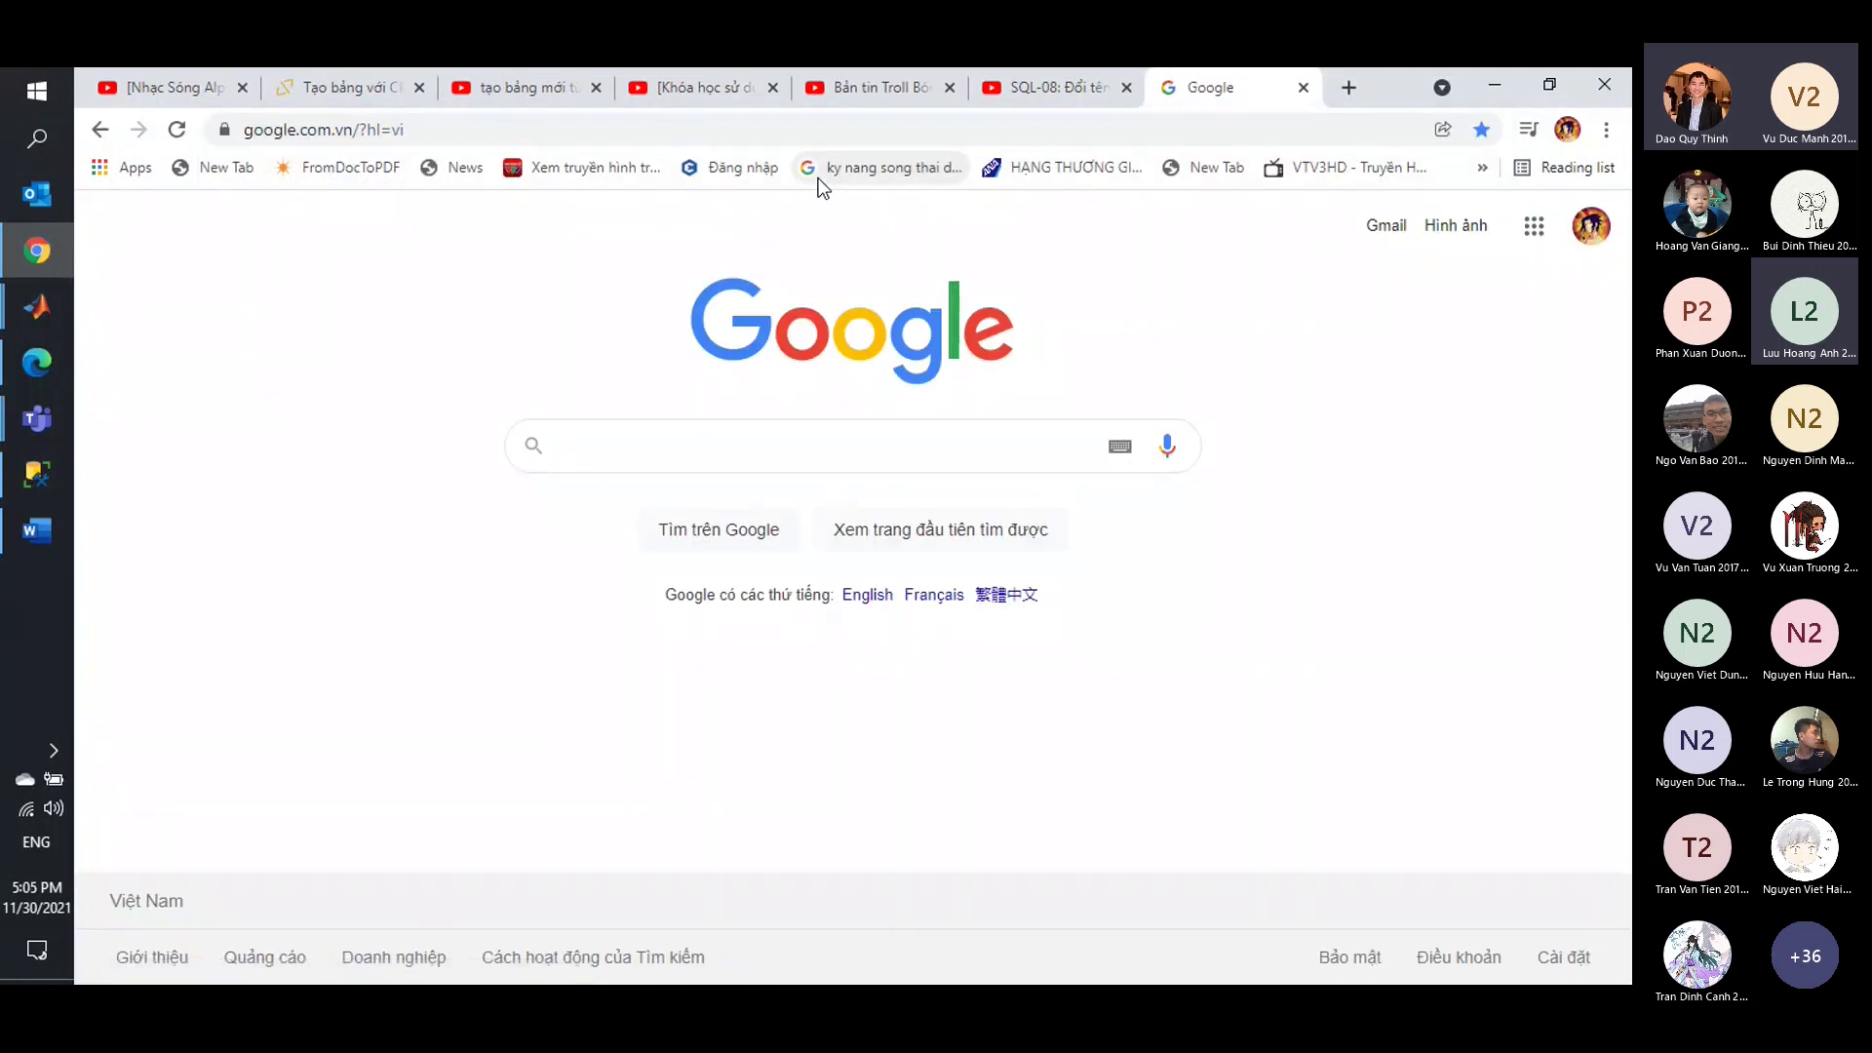
Scroll the Học SQL Cơ Bản playlist on the SQL-08 tutorial, then switch to Bài tập 1.docx.
{"action": "left_click", "coordinate": [1069, 93]}
{"action": "scroll", "coordinate": [1326, 514], "scroll_direction": "down", "scroll_amount": 3}
{"action": "scroll", "coordinate": [1331, 522], "scroll_direction": "up", "scroll_amount": 3}
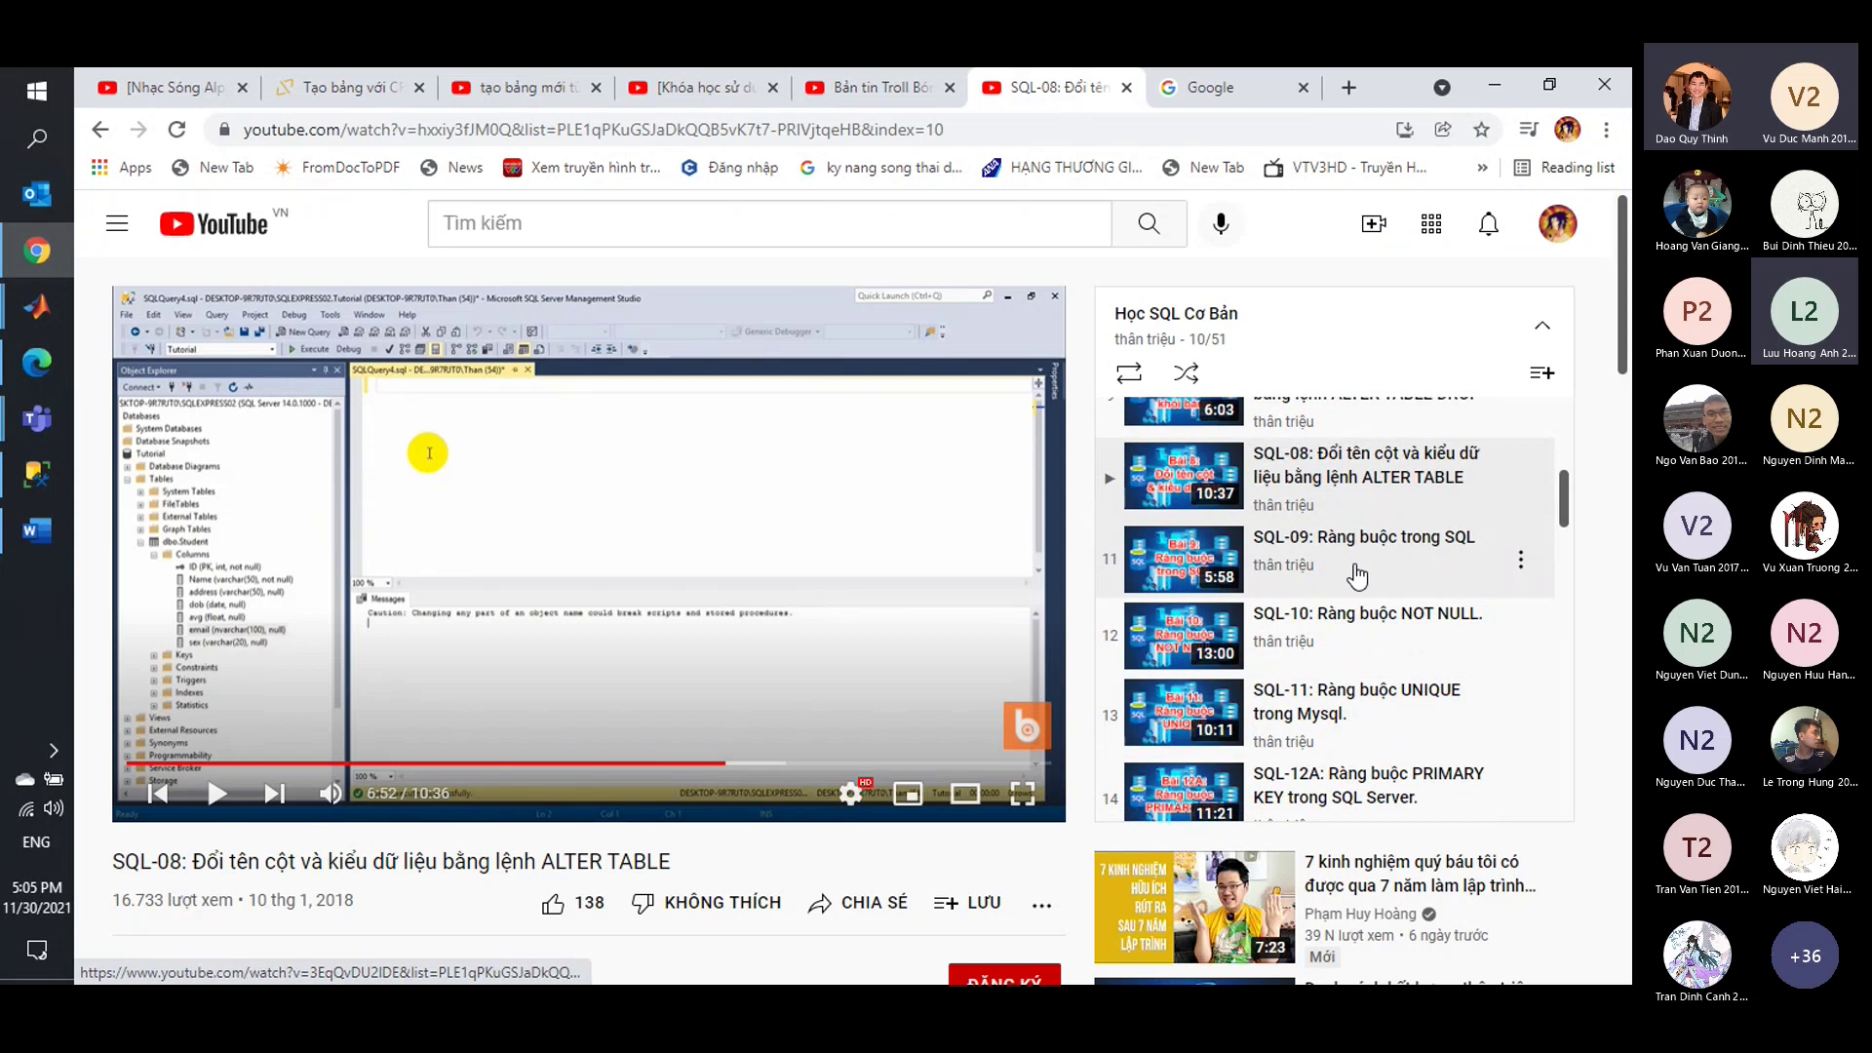
{"action": "scroll", "coordinate": [1131, 546], "scroll_direction": "down", "scroll_amount": 1}
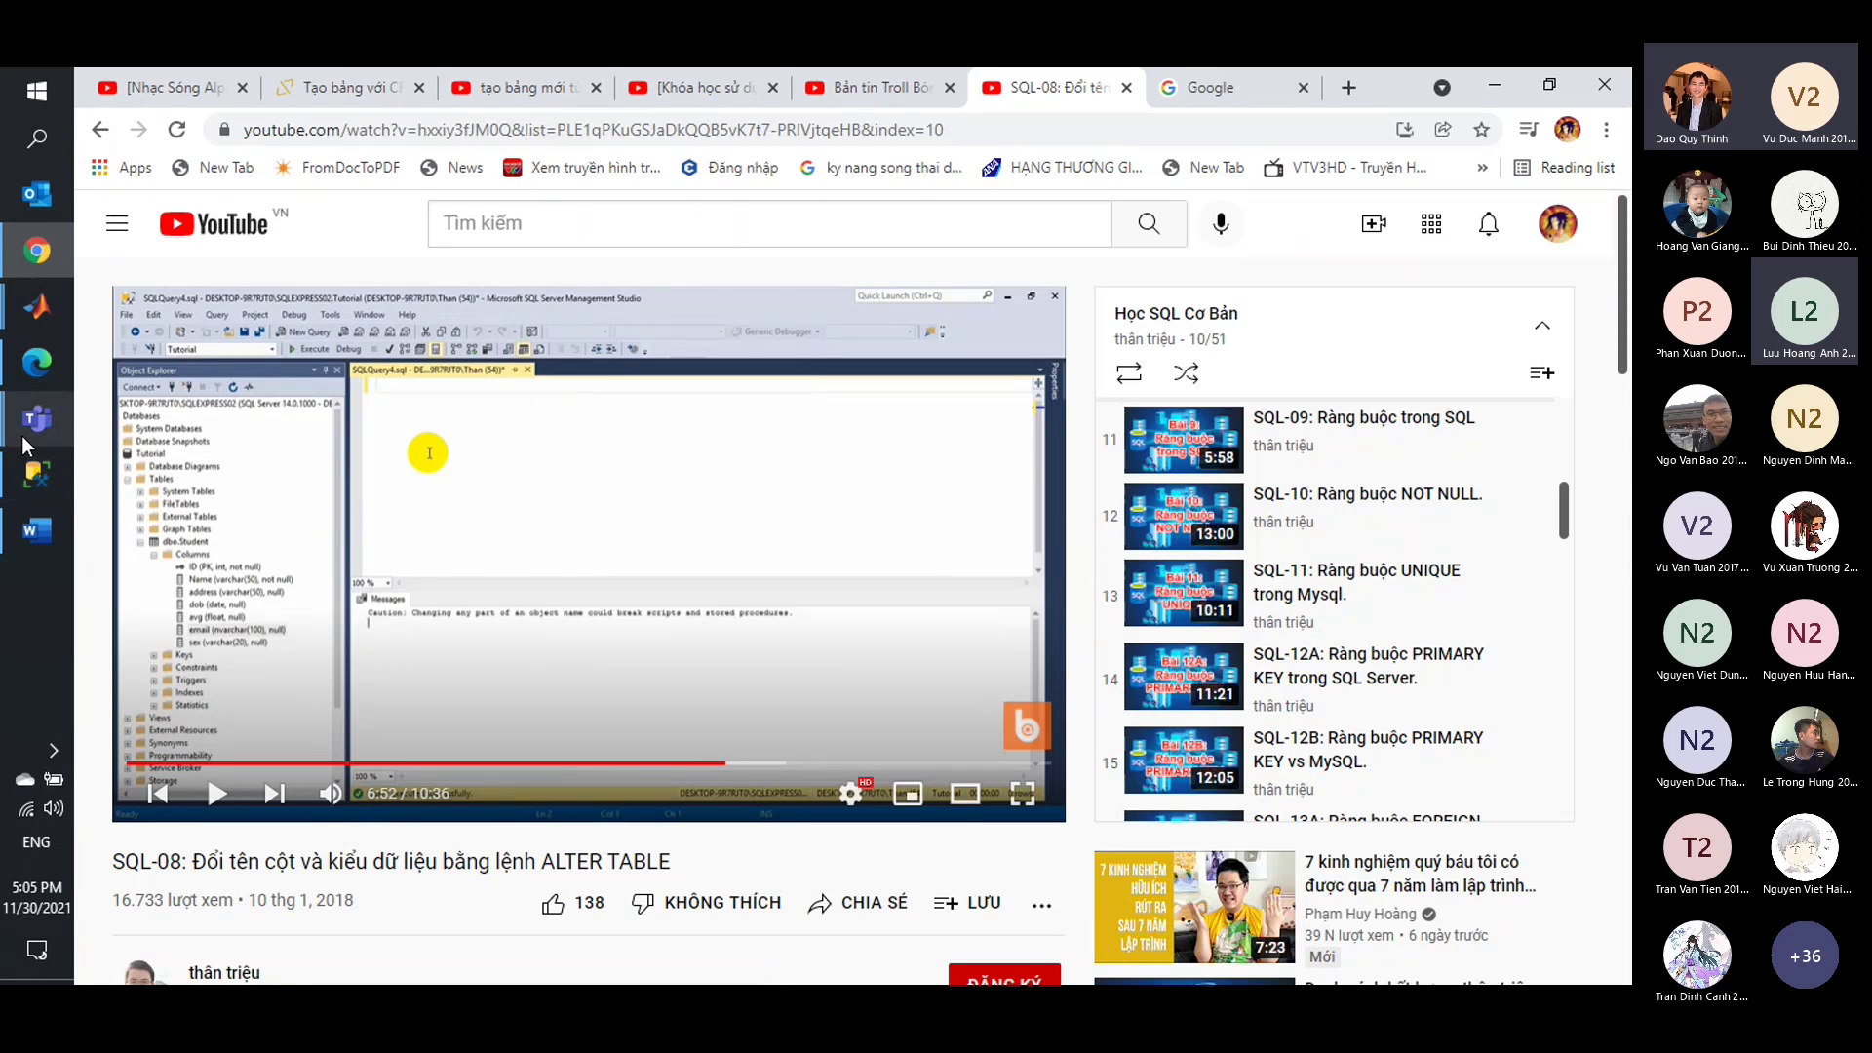
{"action": "scroll", "coordinate": [1289, 525], "scroll_direction": "up", "scroll_amount": 4}
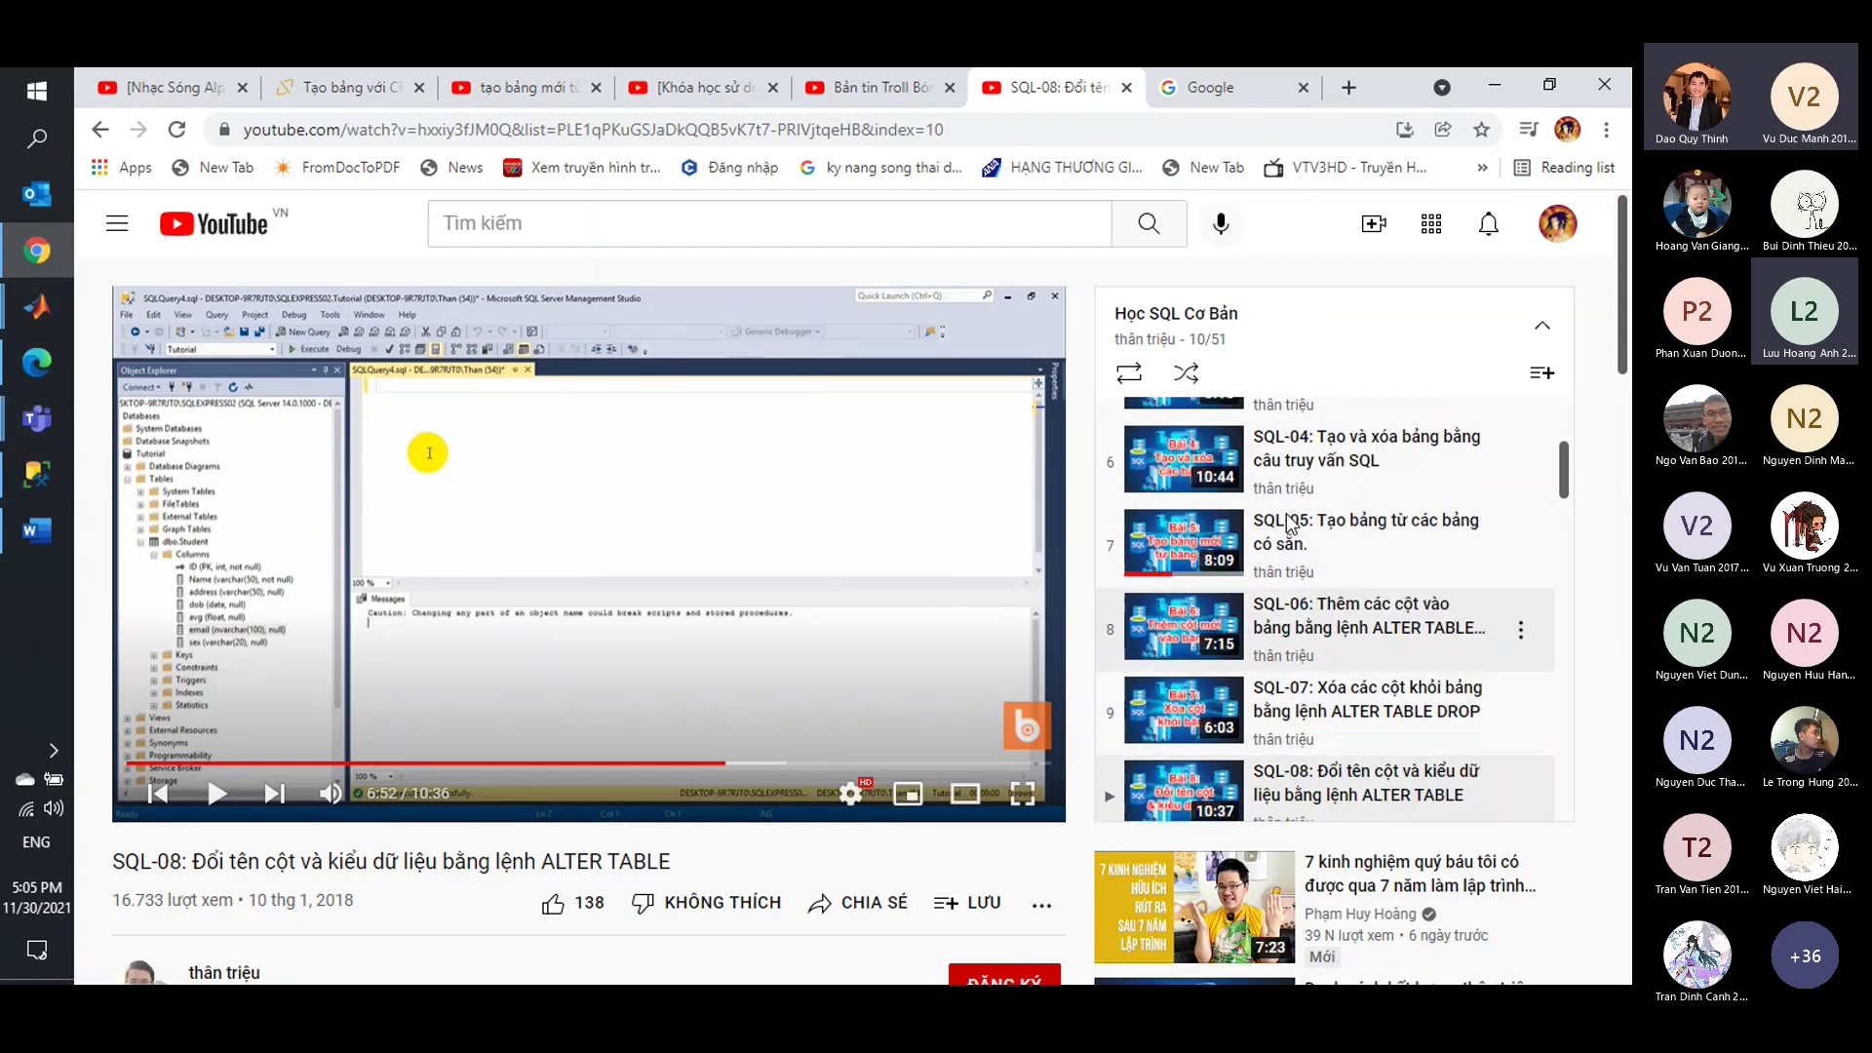
{"action": "scroll", "coordinate": [1289, 524], "scroll_direction": "up", "scroll_amount": 2}
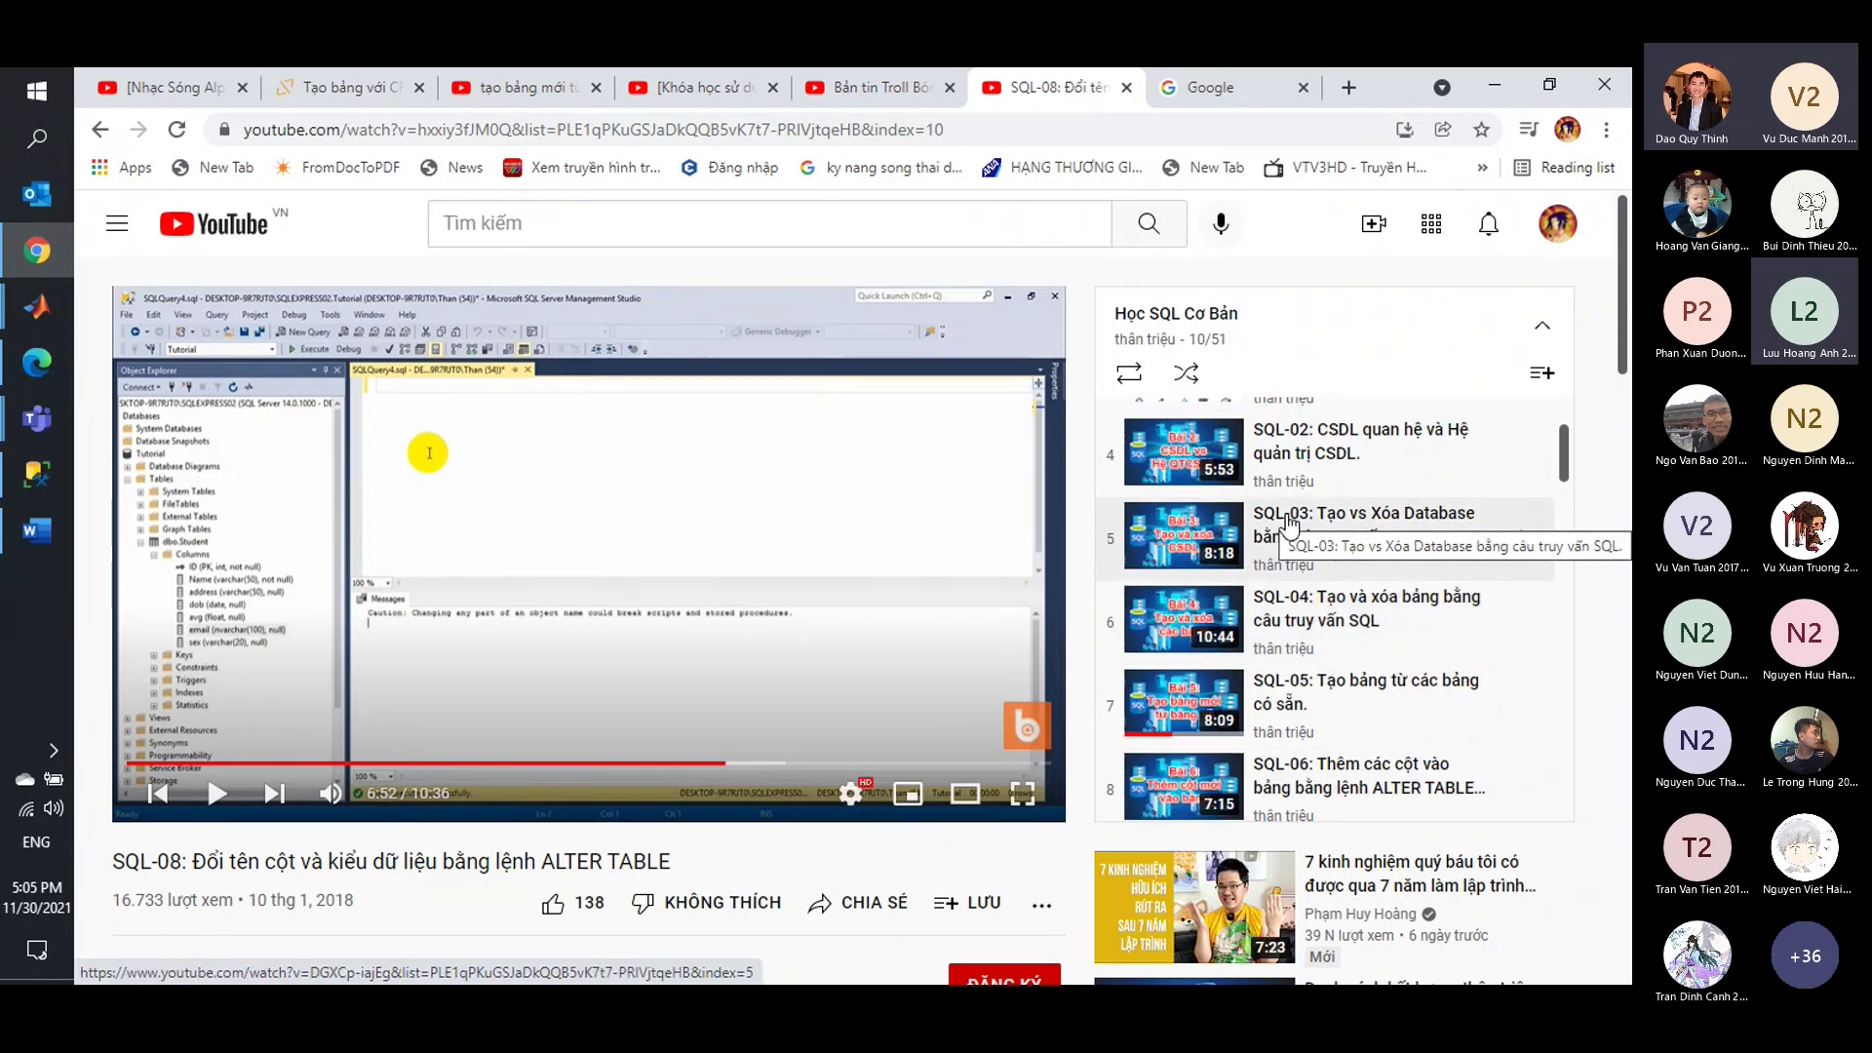
{"action": "scroll", "coordinate": [1289, 525], "scroll_direction": "up", "scroll_amount": 2}
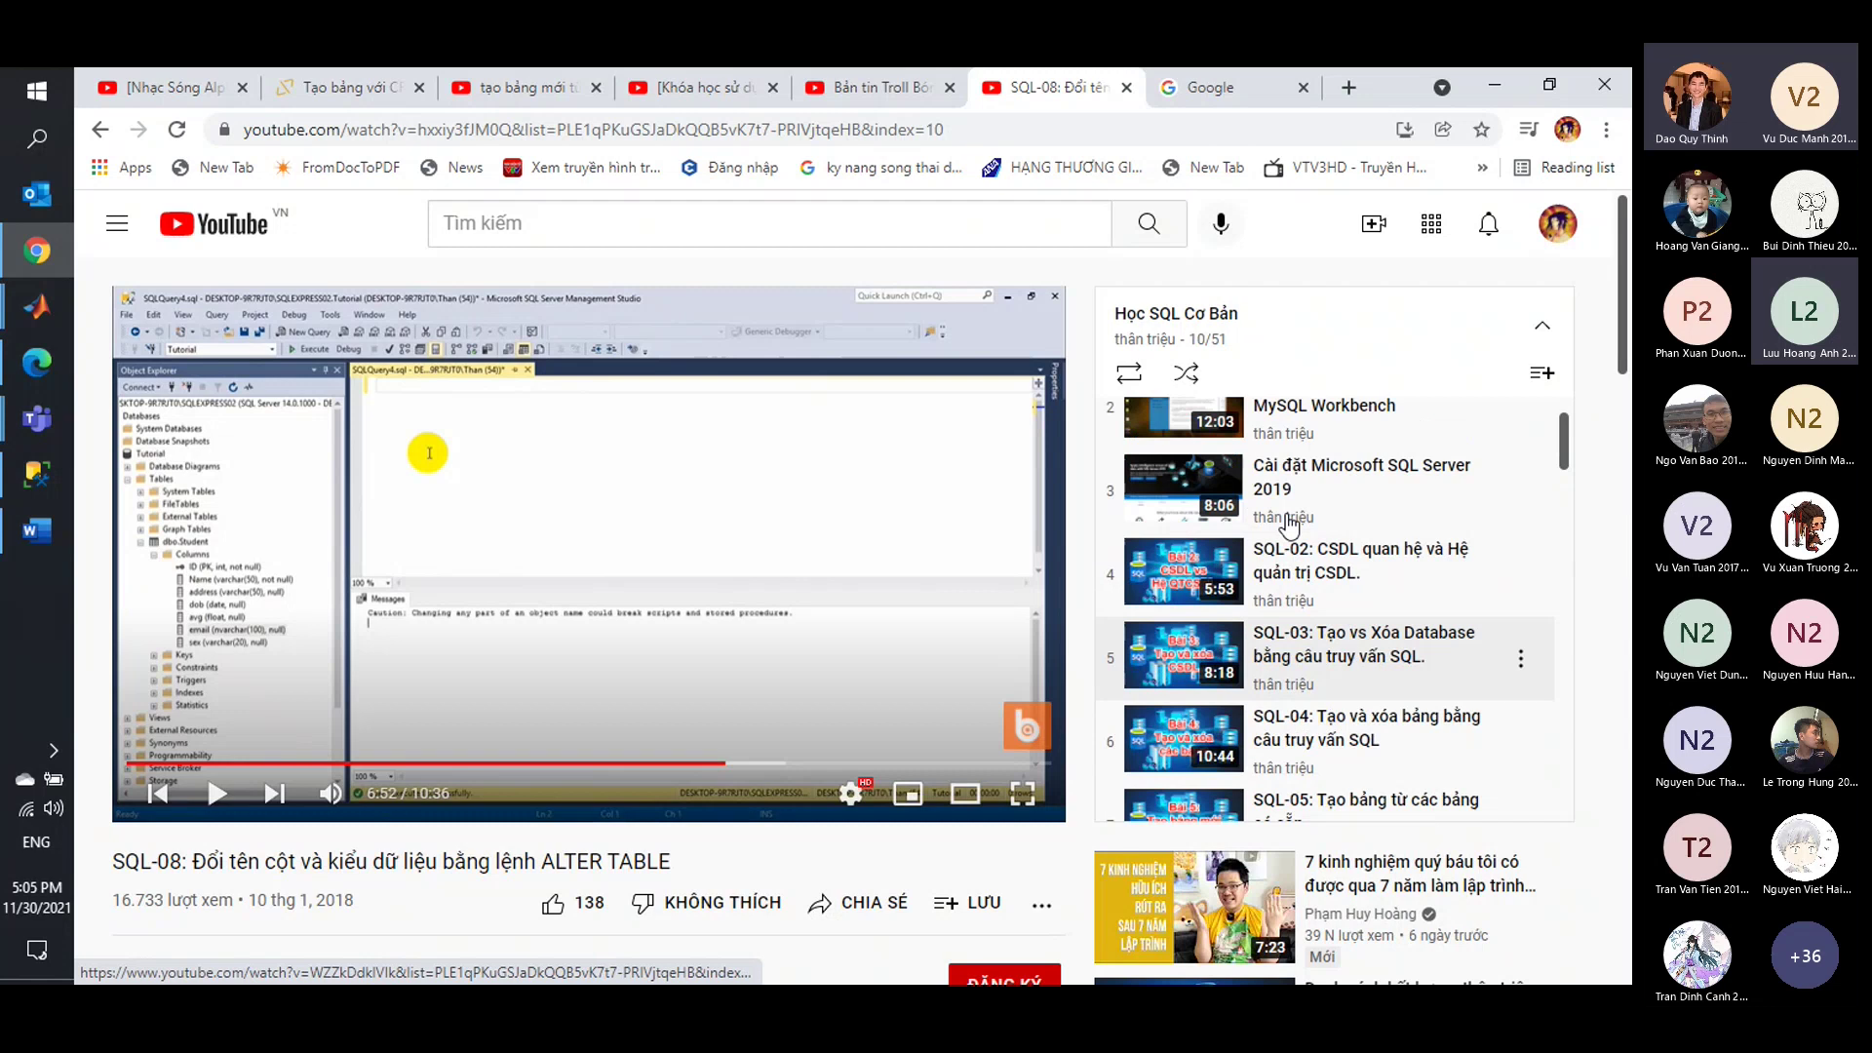
{"action": "scroll", "coordinate": [1289, 527], "scroll_direction": "down", "scroll_amount": 5}
{"action": "scroll", "coordinate": [1289, 525], "scroll_direction": "down", "scroll_amount": 5}
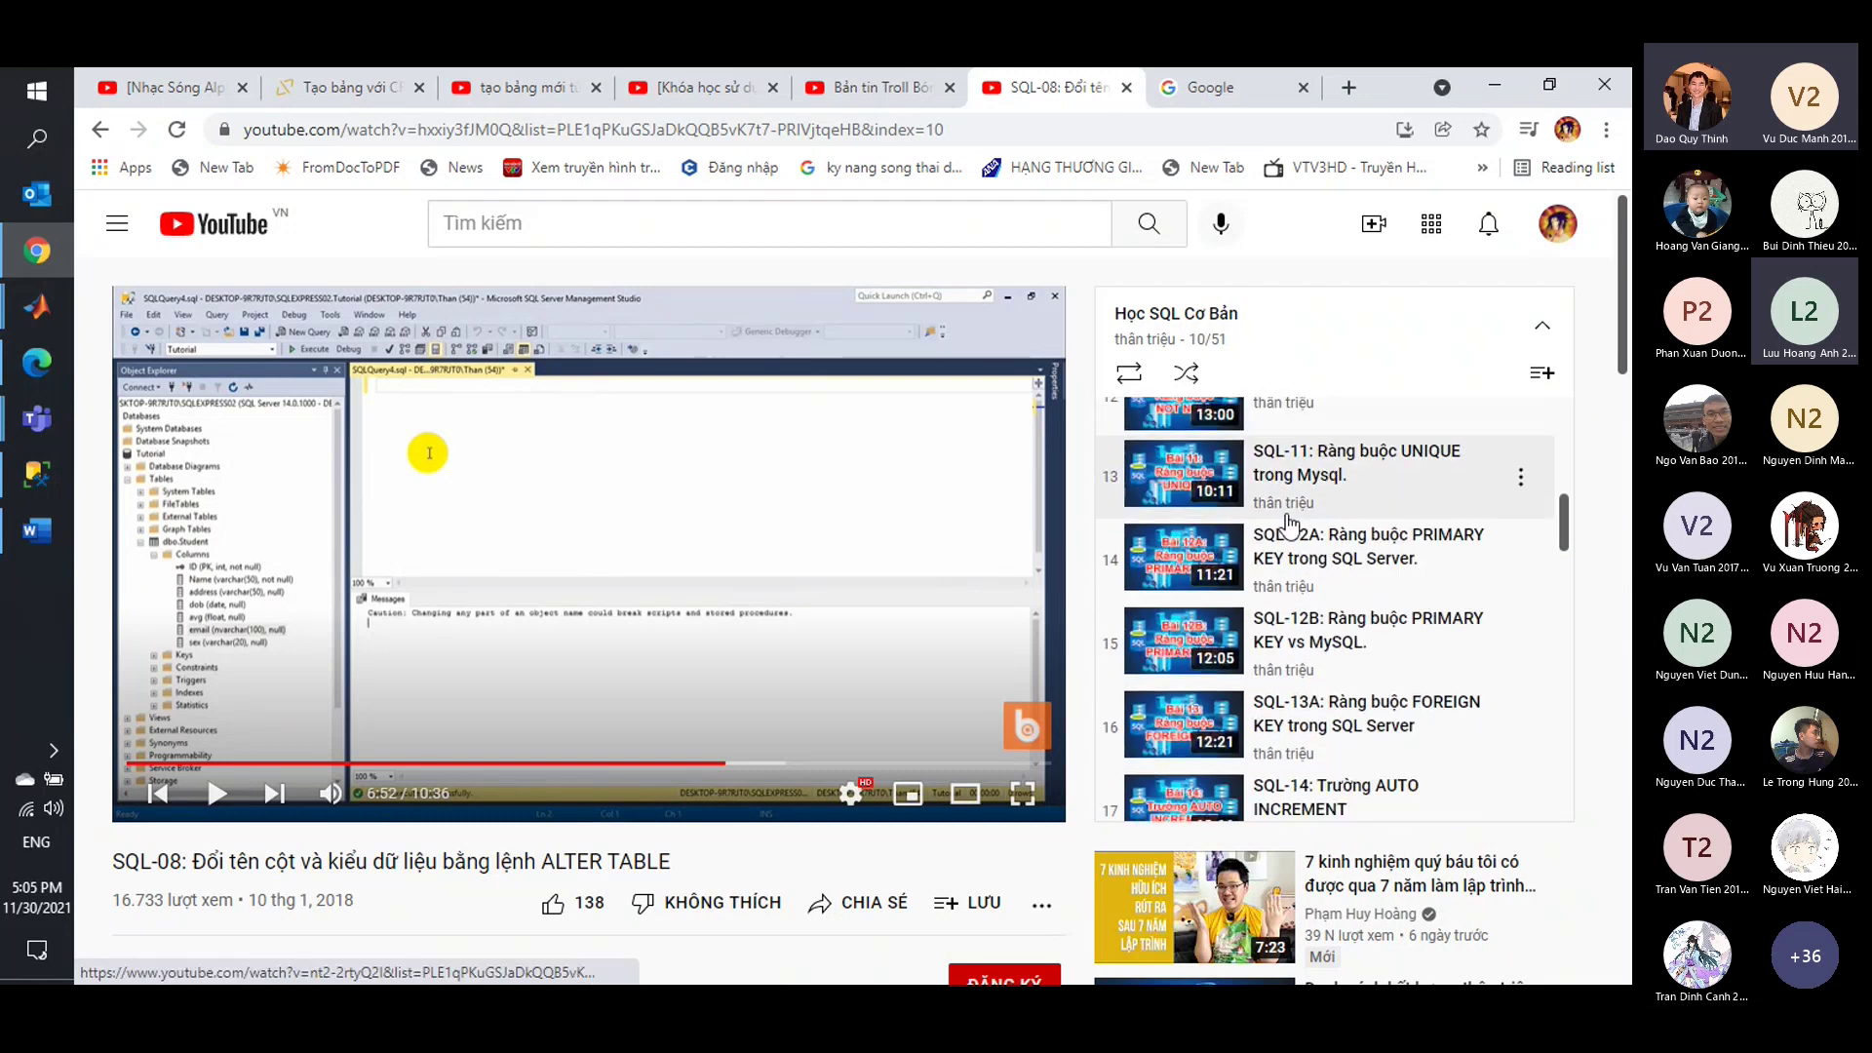
{"action": "scroll", "coordinate": [1289, 524], "scroll_direction": "down", "scroll_amount": 5}
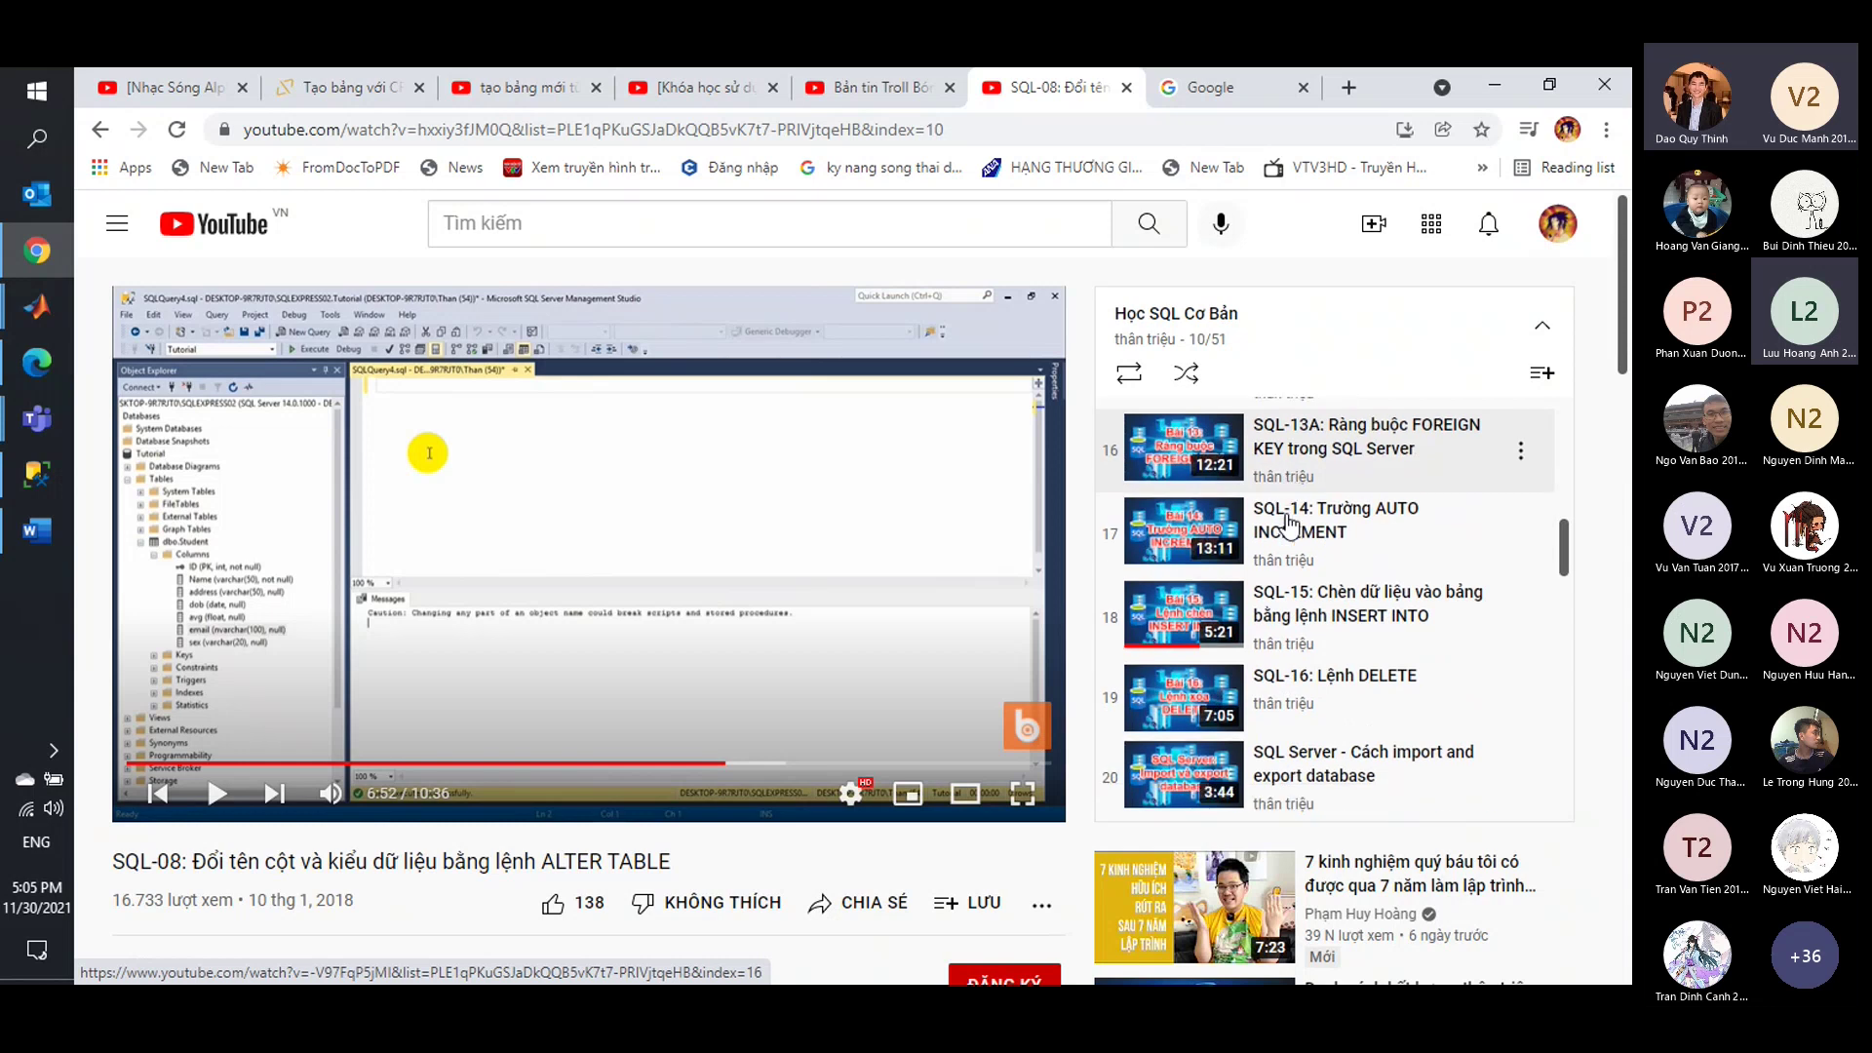
{"action": "scroll", "coordinate": [1289, 525], "scroll_direction": "down", "scroll_amount": 1}
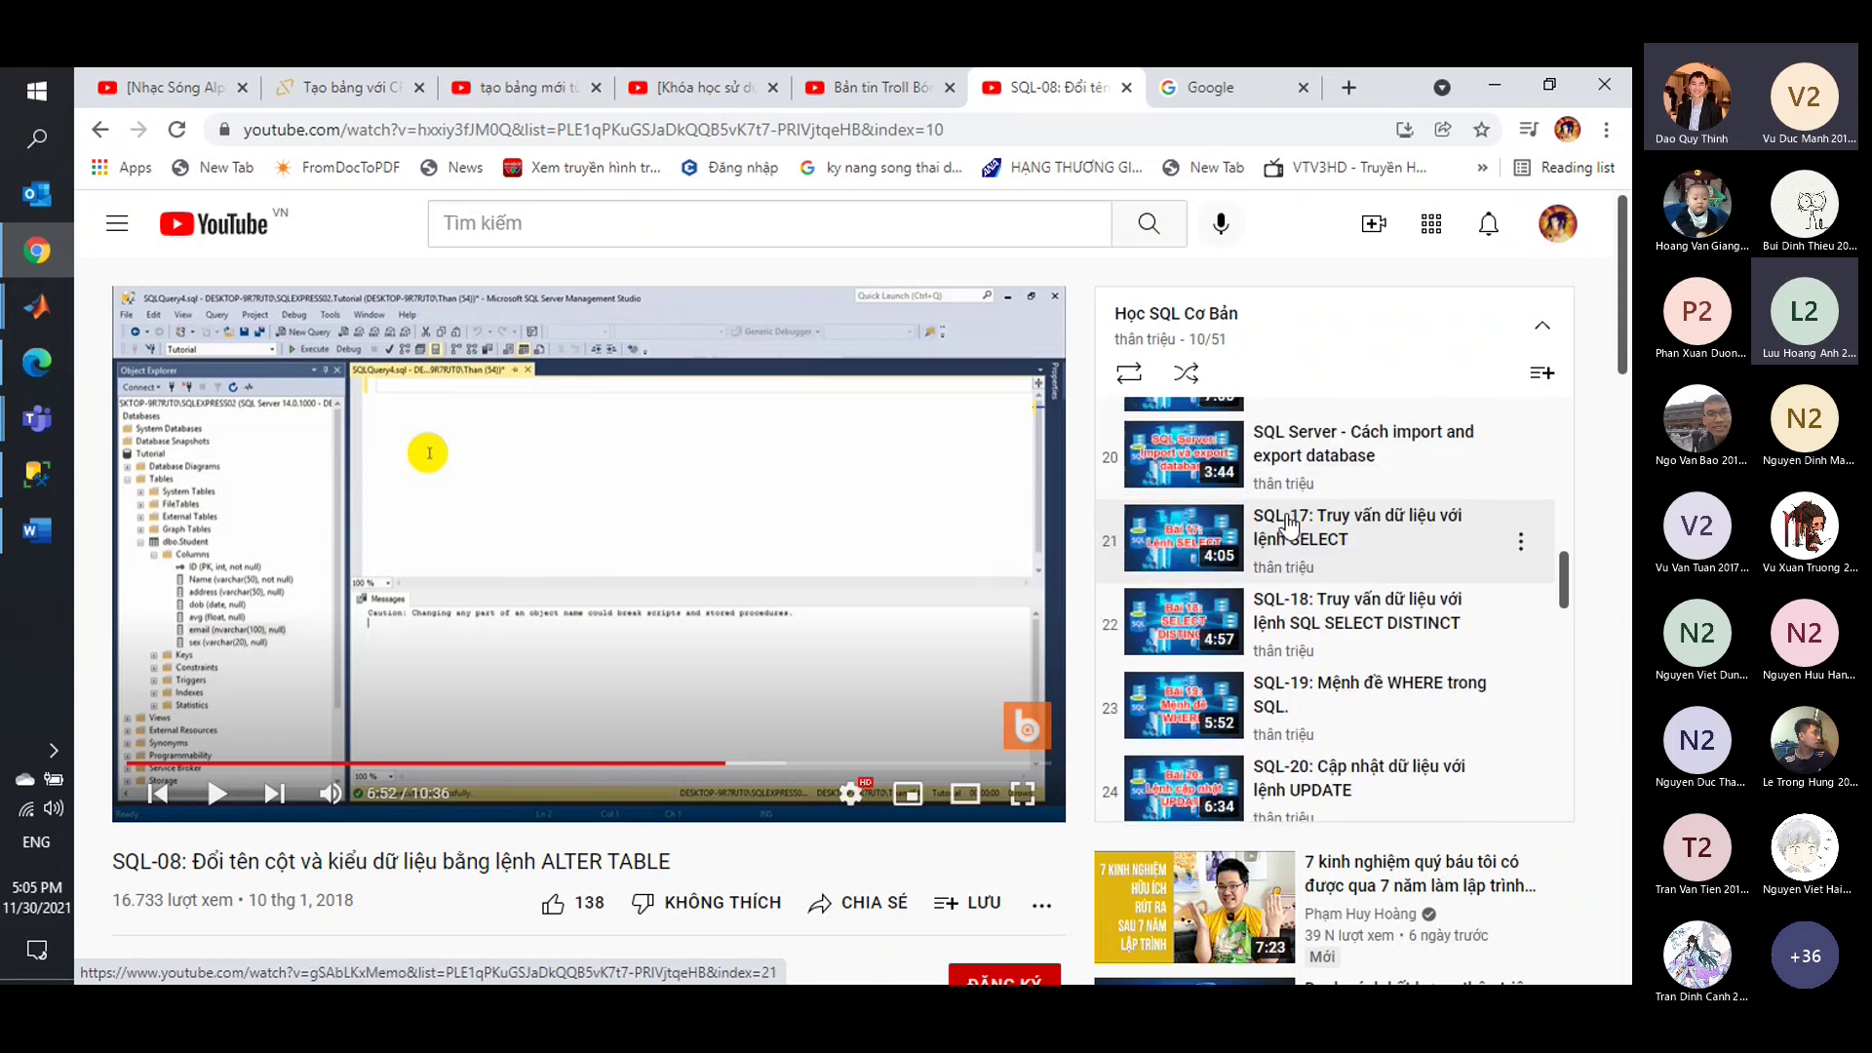
{"action": "scroll", "coordinate": [1289, 525], "scroll_direction": "down", "scroll_amount": 1}
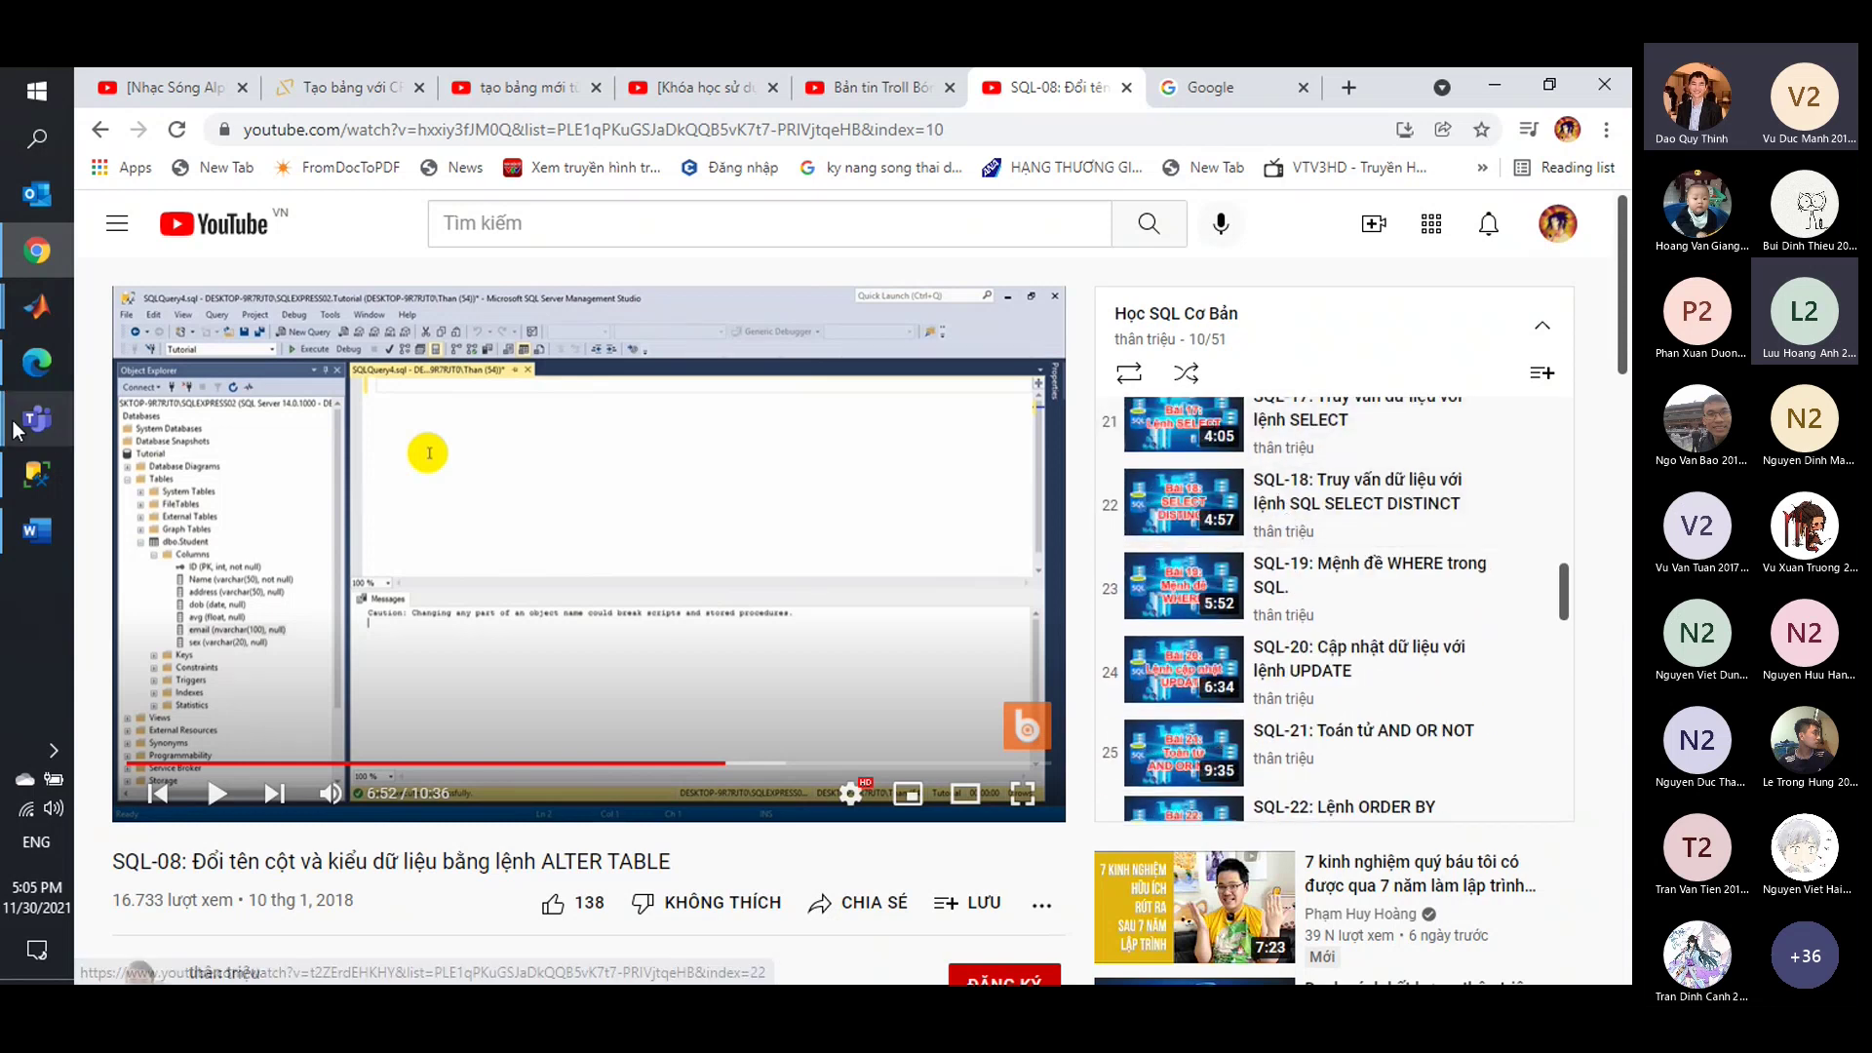
{"action": "left_click", "coordinate": [29, 535]}
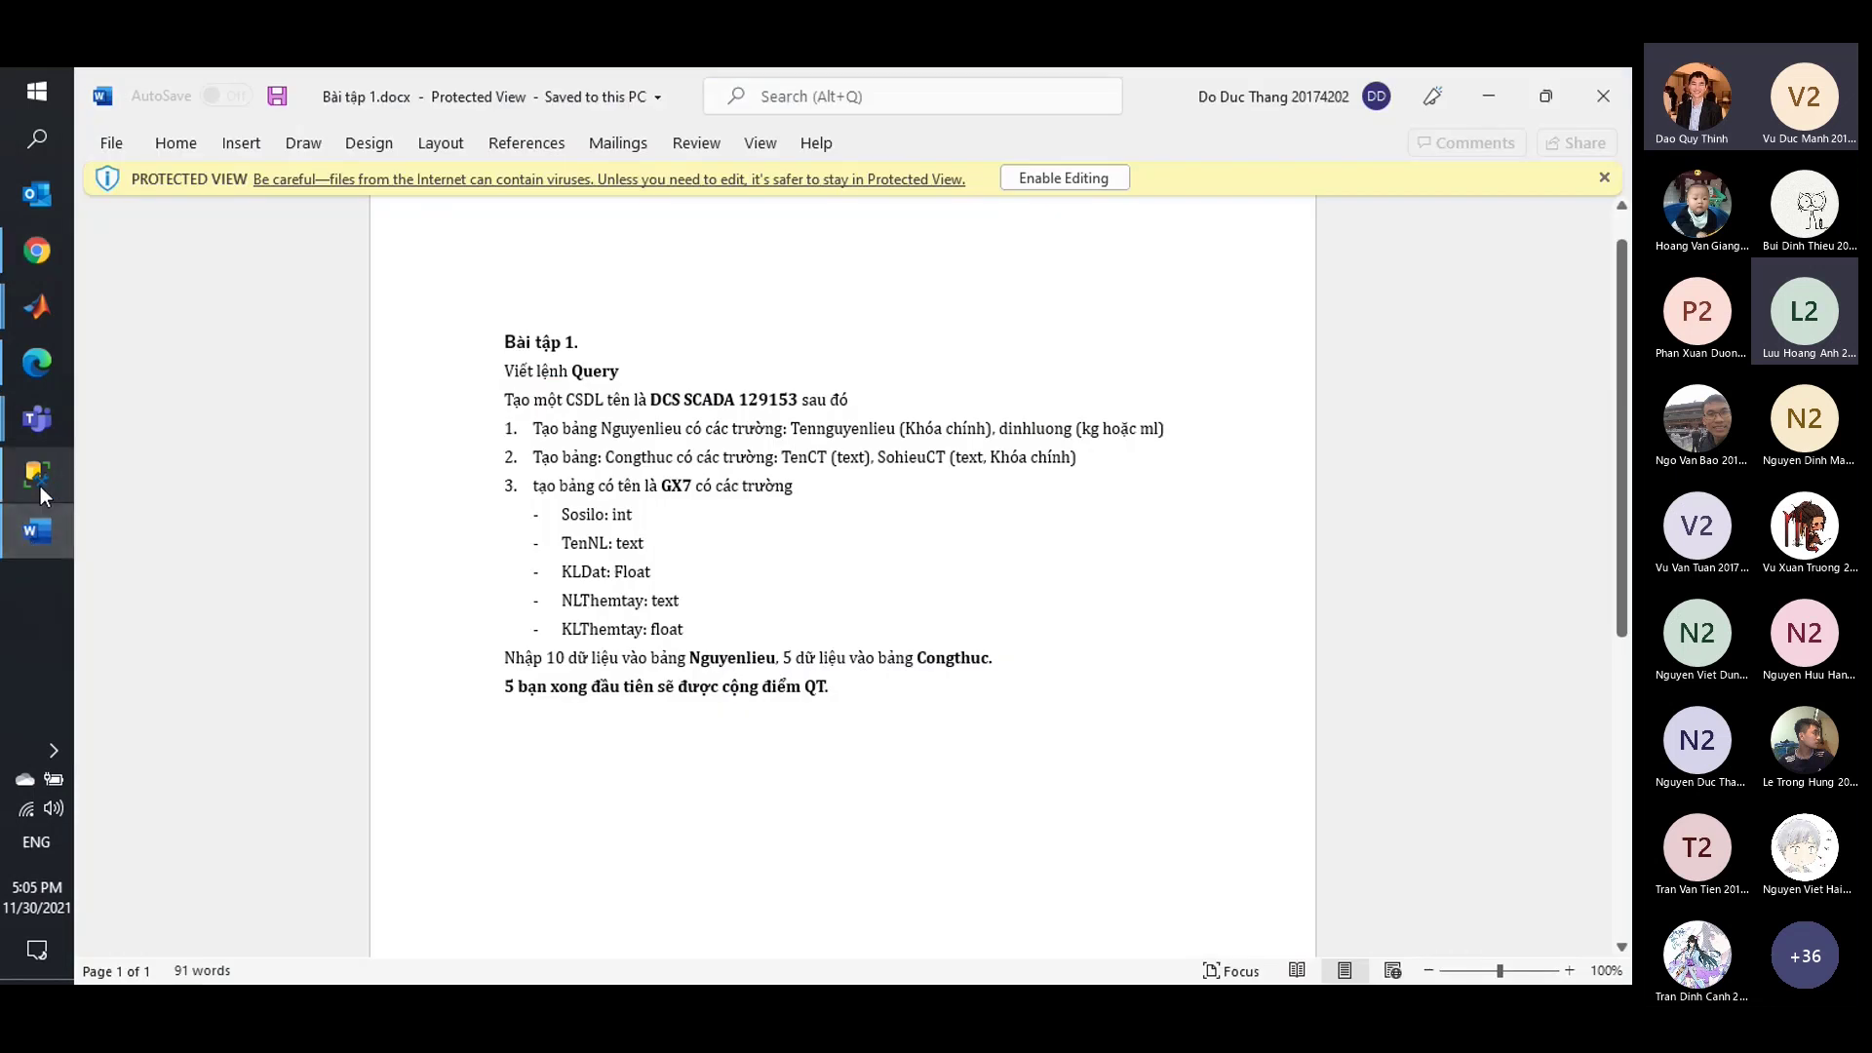
Check the open Teams windows, then return to the SQLQuery1.sql script in SSMS.
{"action": "mouse_move", "coordinate": [32, 433]}
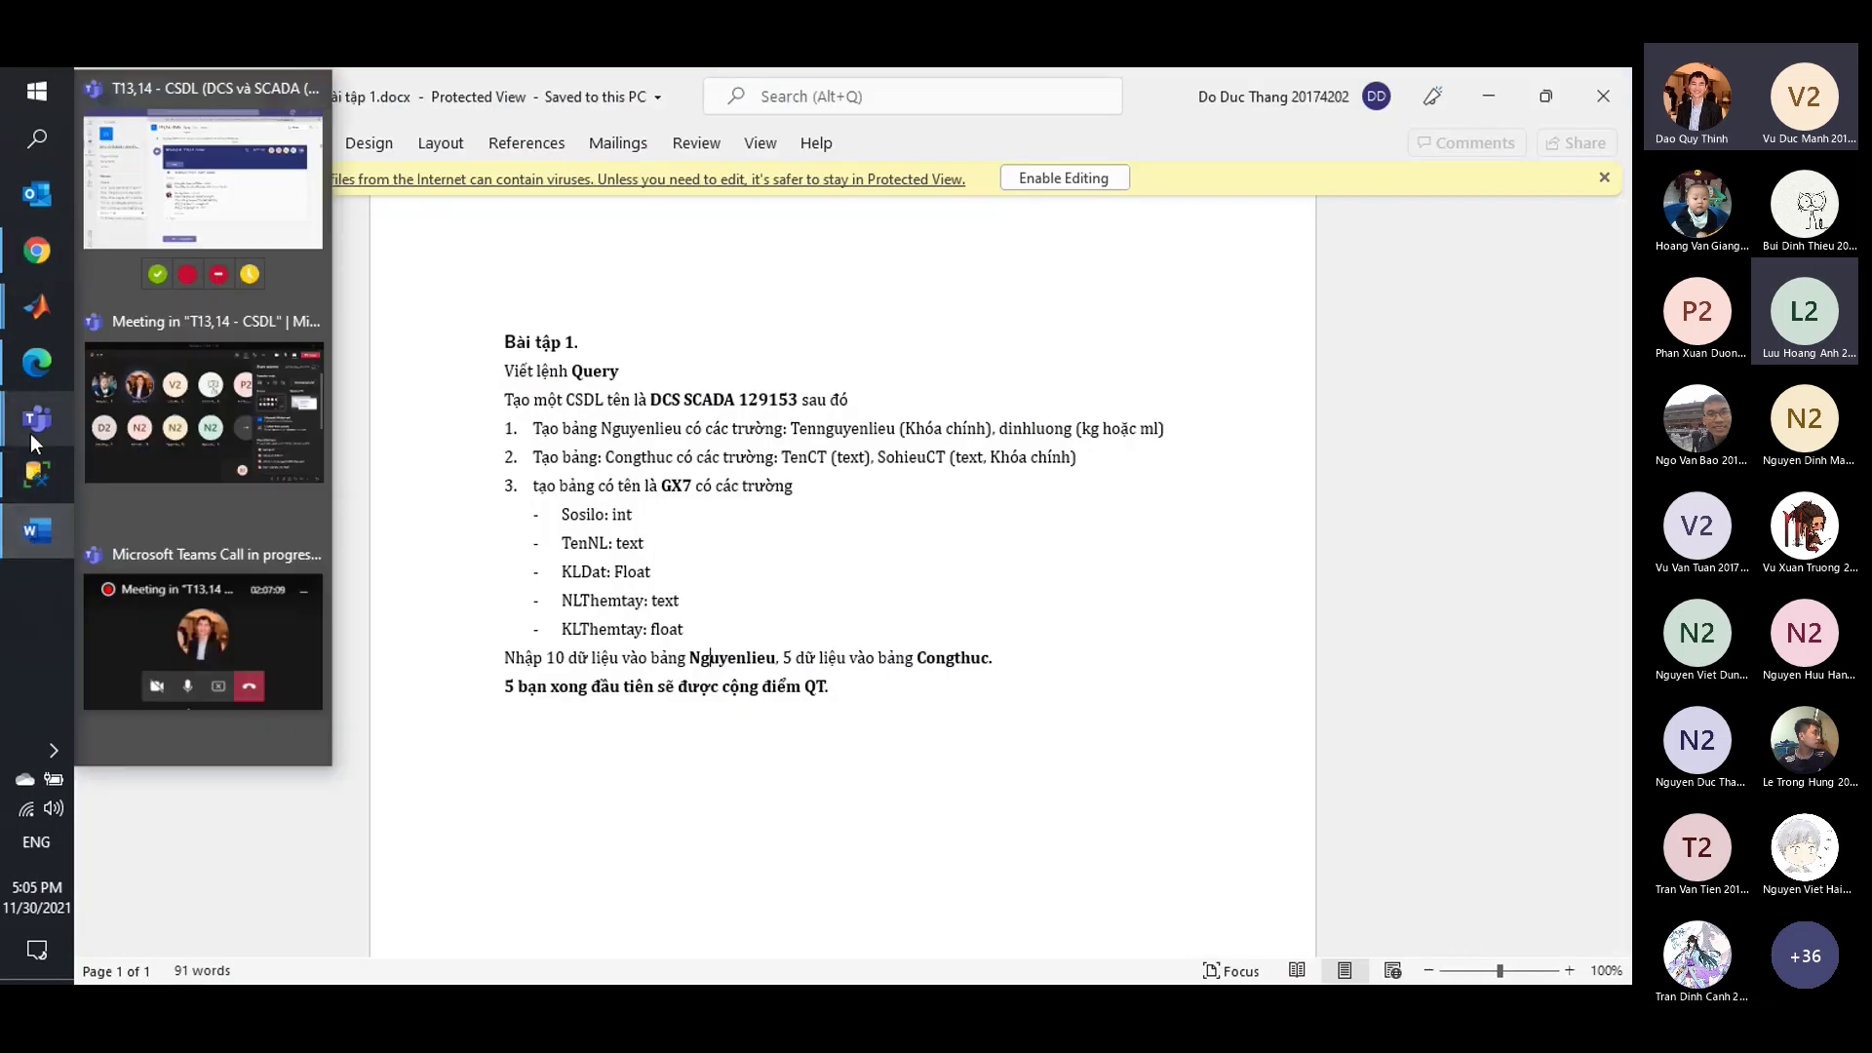
{"action": "mouse_move", "coordinate": [109, 433]}
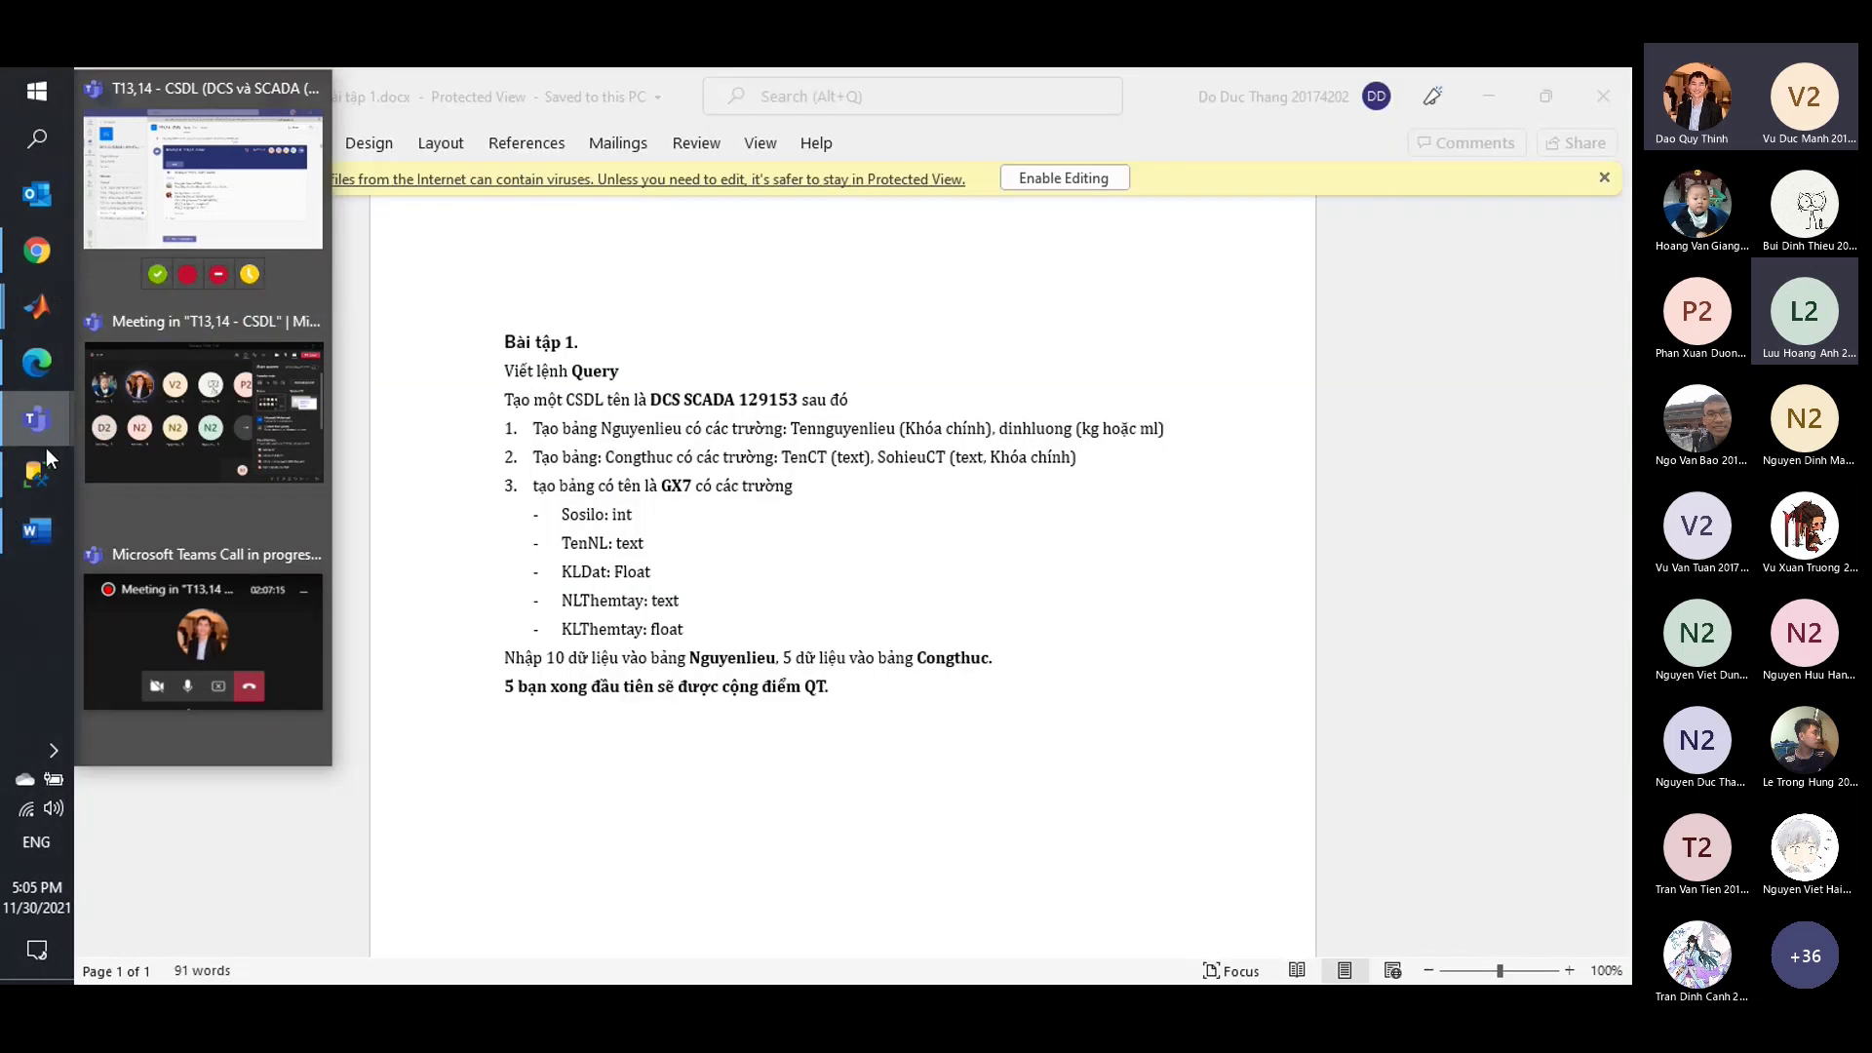
{"action": "left_click", "coordinate": [36, 478]}
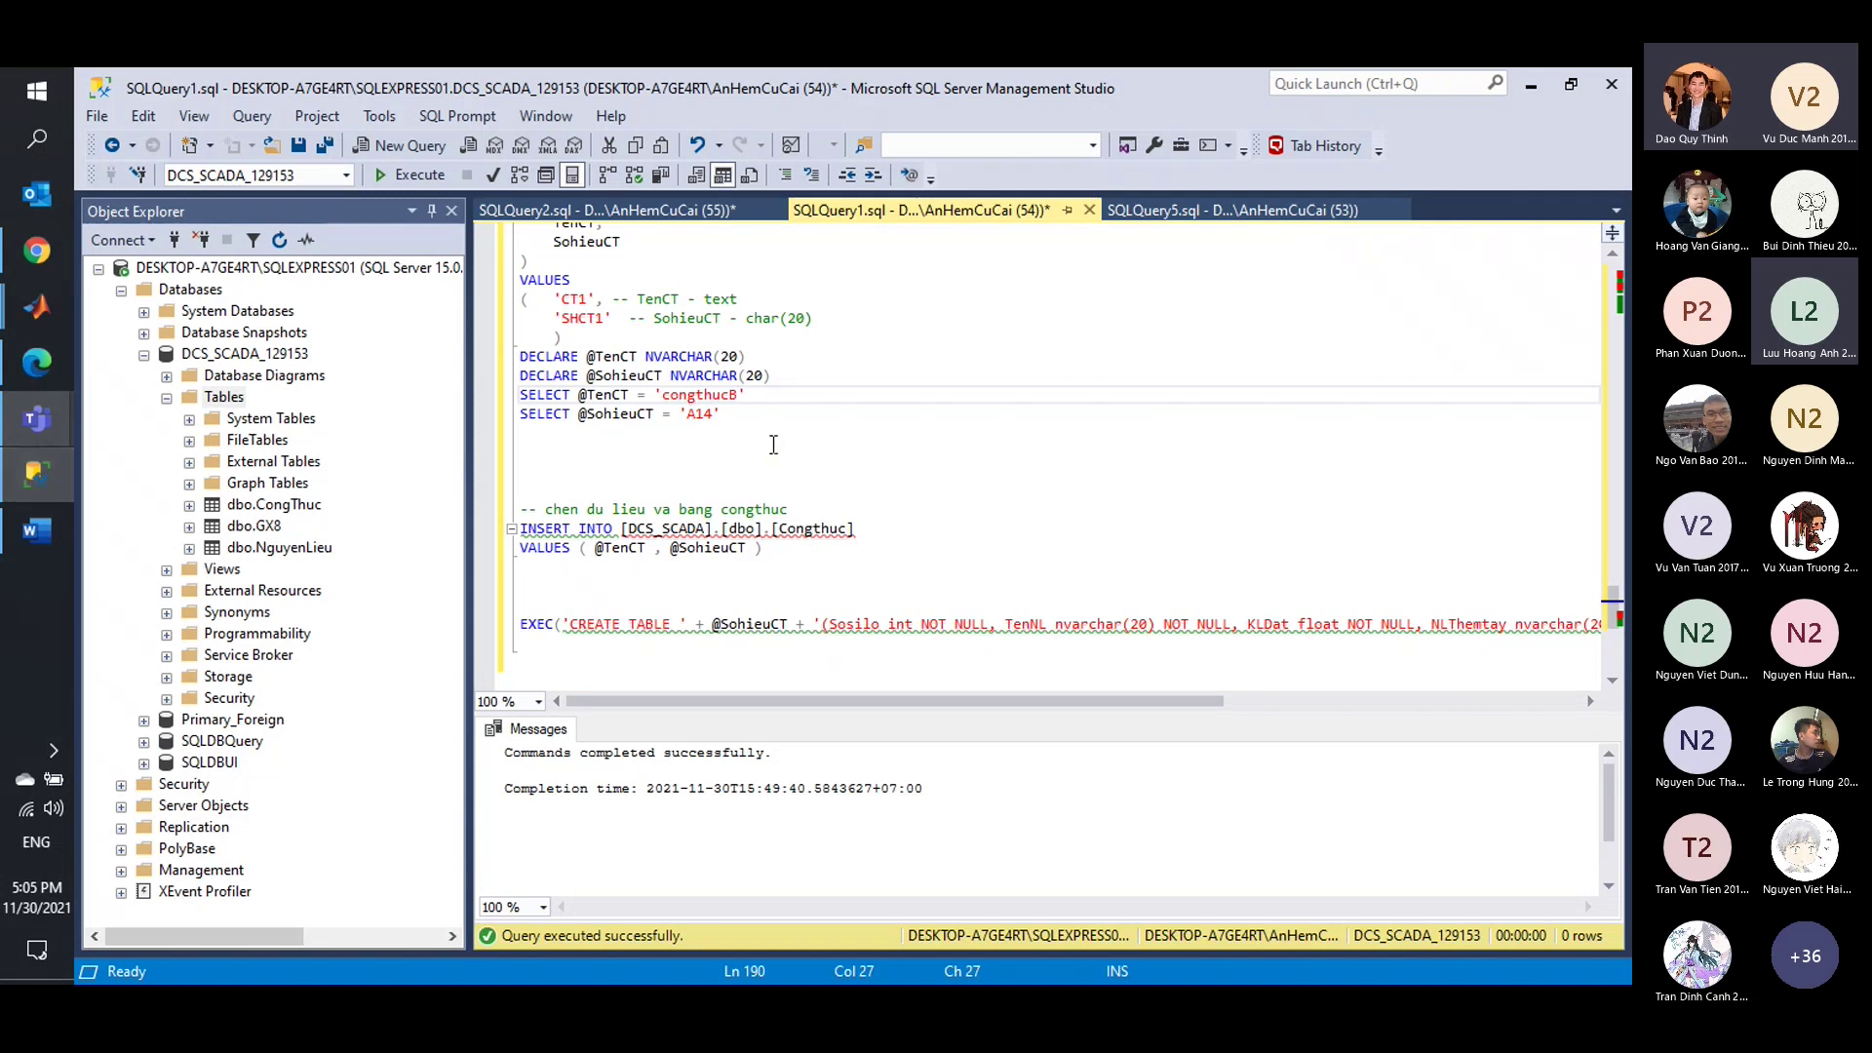
Review the recipe INSERT blocks, place the caret on line 203, and switch to the Teams meeting.
{"action": "scroll", "coordinate": [774, 445], "scroll_direction": "down", "scroll_amount": 5}
{"action": "scroll", "coordinate": [774, 445], "scroll_direction": "up", "scroll_amount": 6}
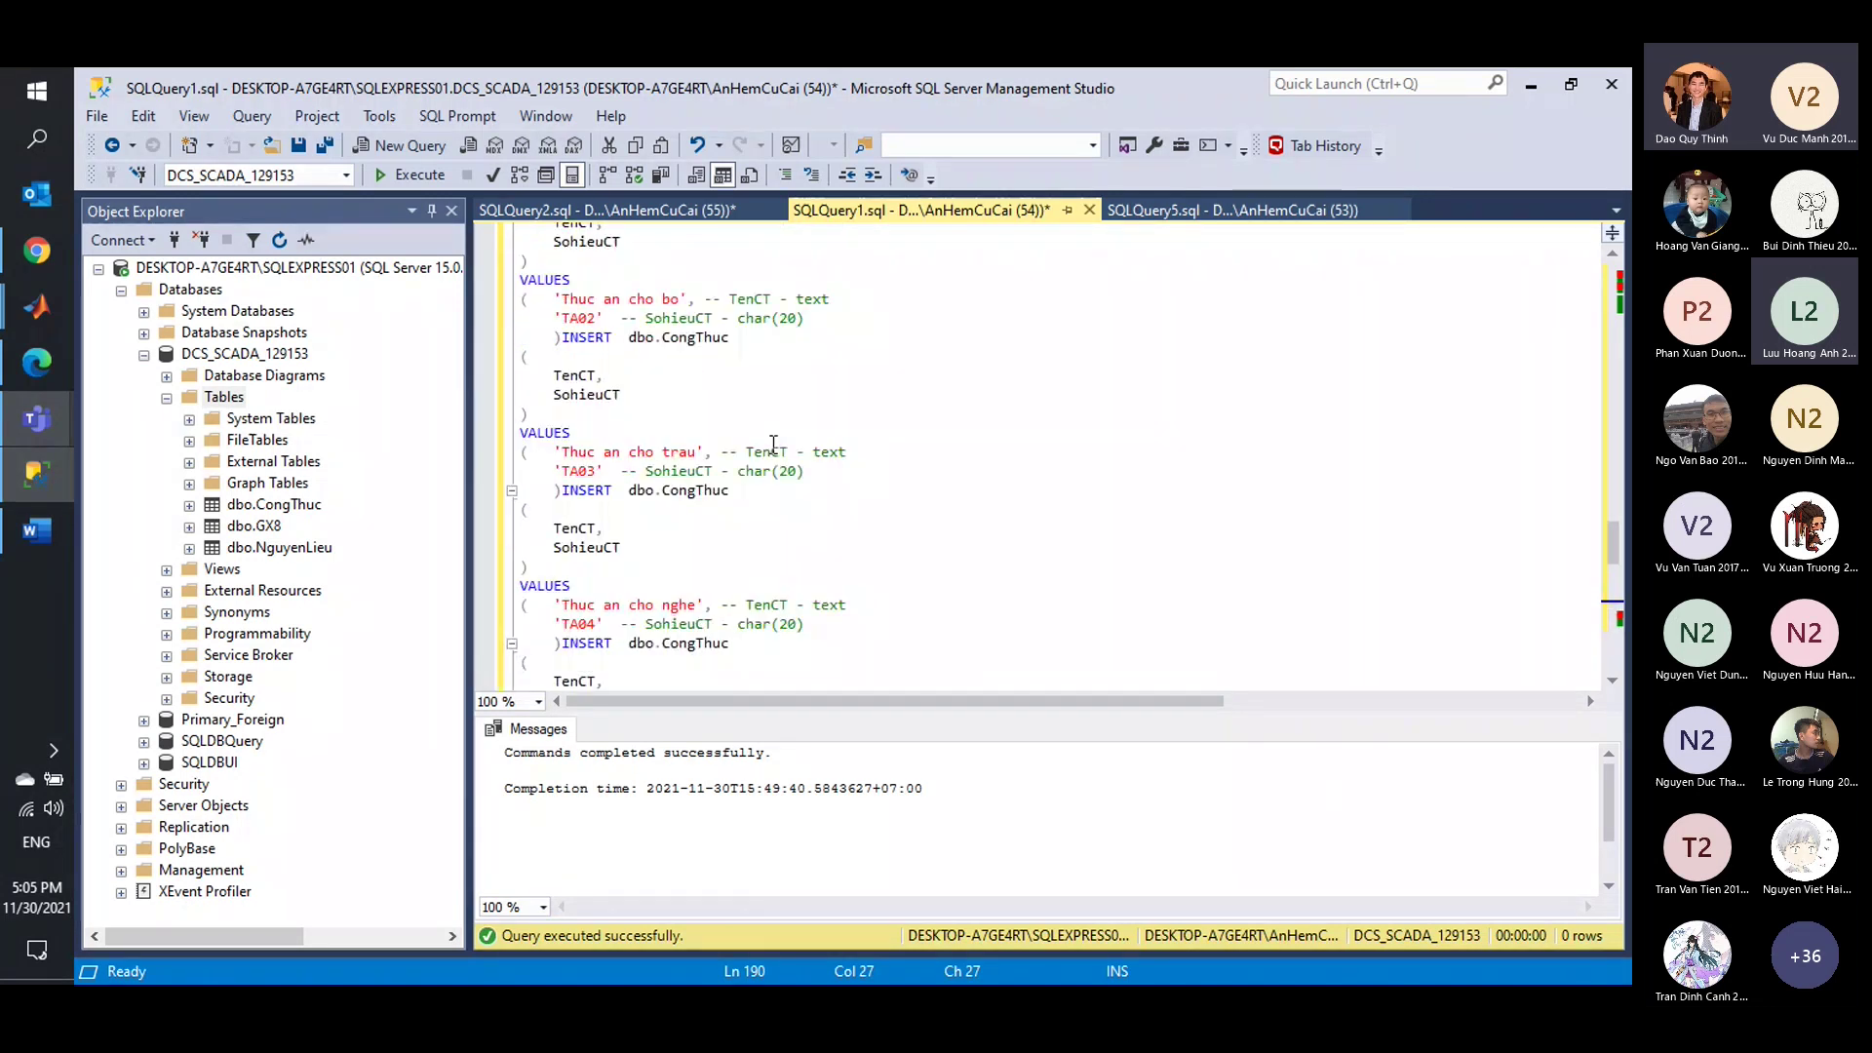
{"action": "scroll", "coordinate": [773, 450], "scroll_direction": "down", "scroll_amount": 6}
{"action": "scroll", "coordinate": [770, 448], "scroll_direction": "up", "scroll_amount": 1}
{"action": "left_click", "coordinate": [592, 420]}
{"action": "key", "text": "alt+Tab"}
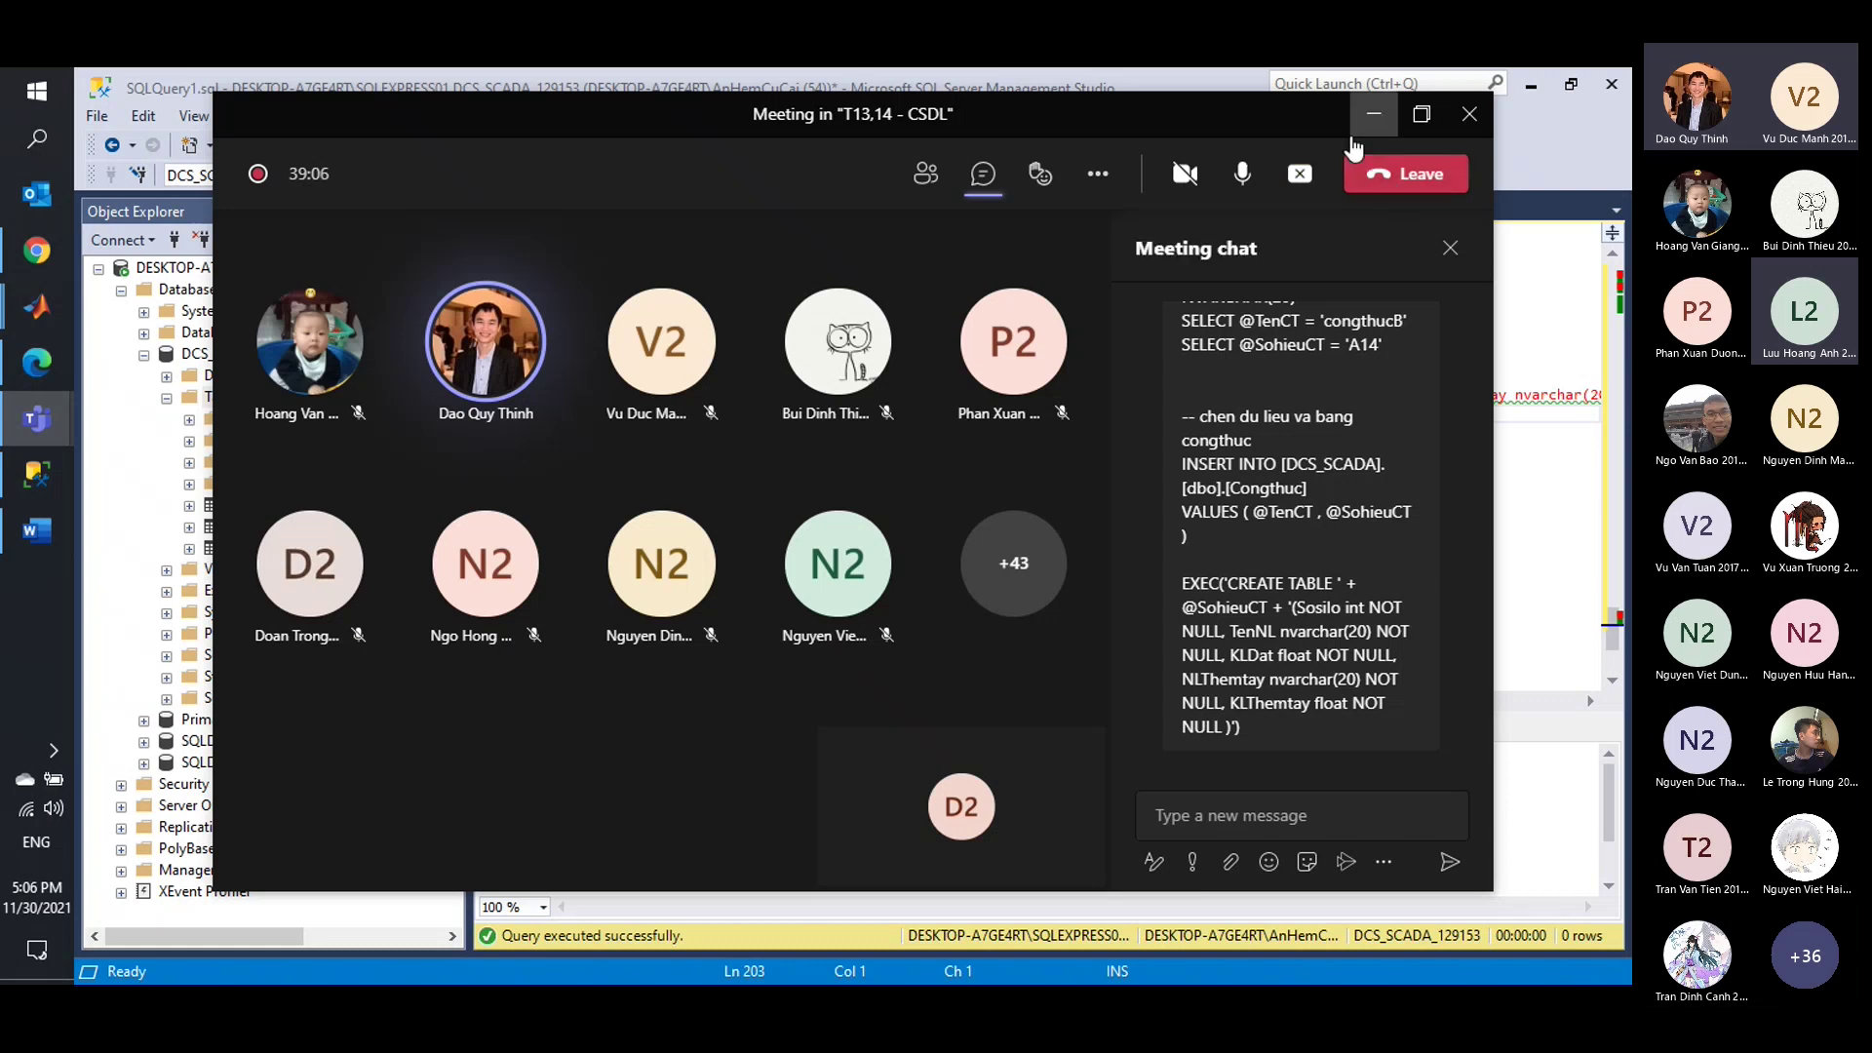
Stop screen sharing, move the meeting window aside, and return to the SQLQuery1 script.
{"action": "left_click", "coordinate": [1314, 181]}
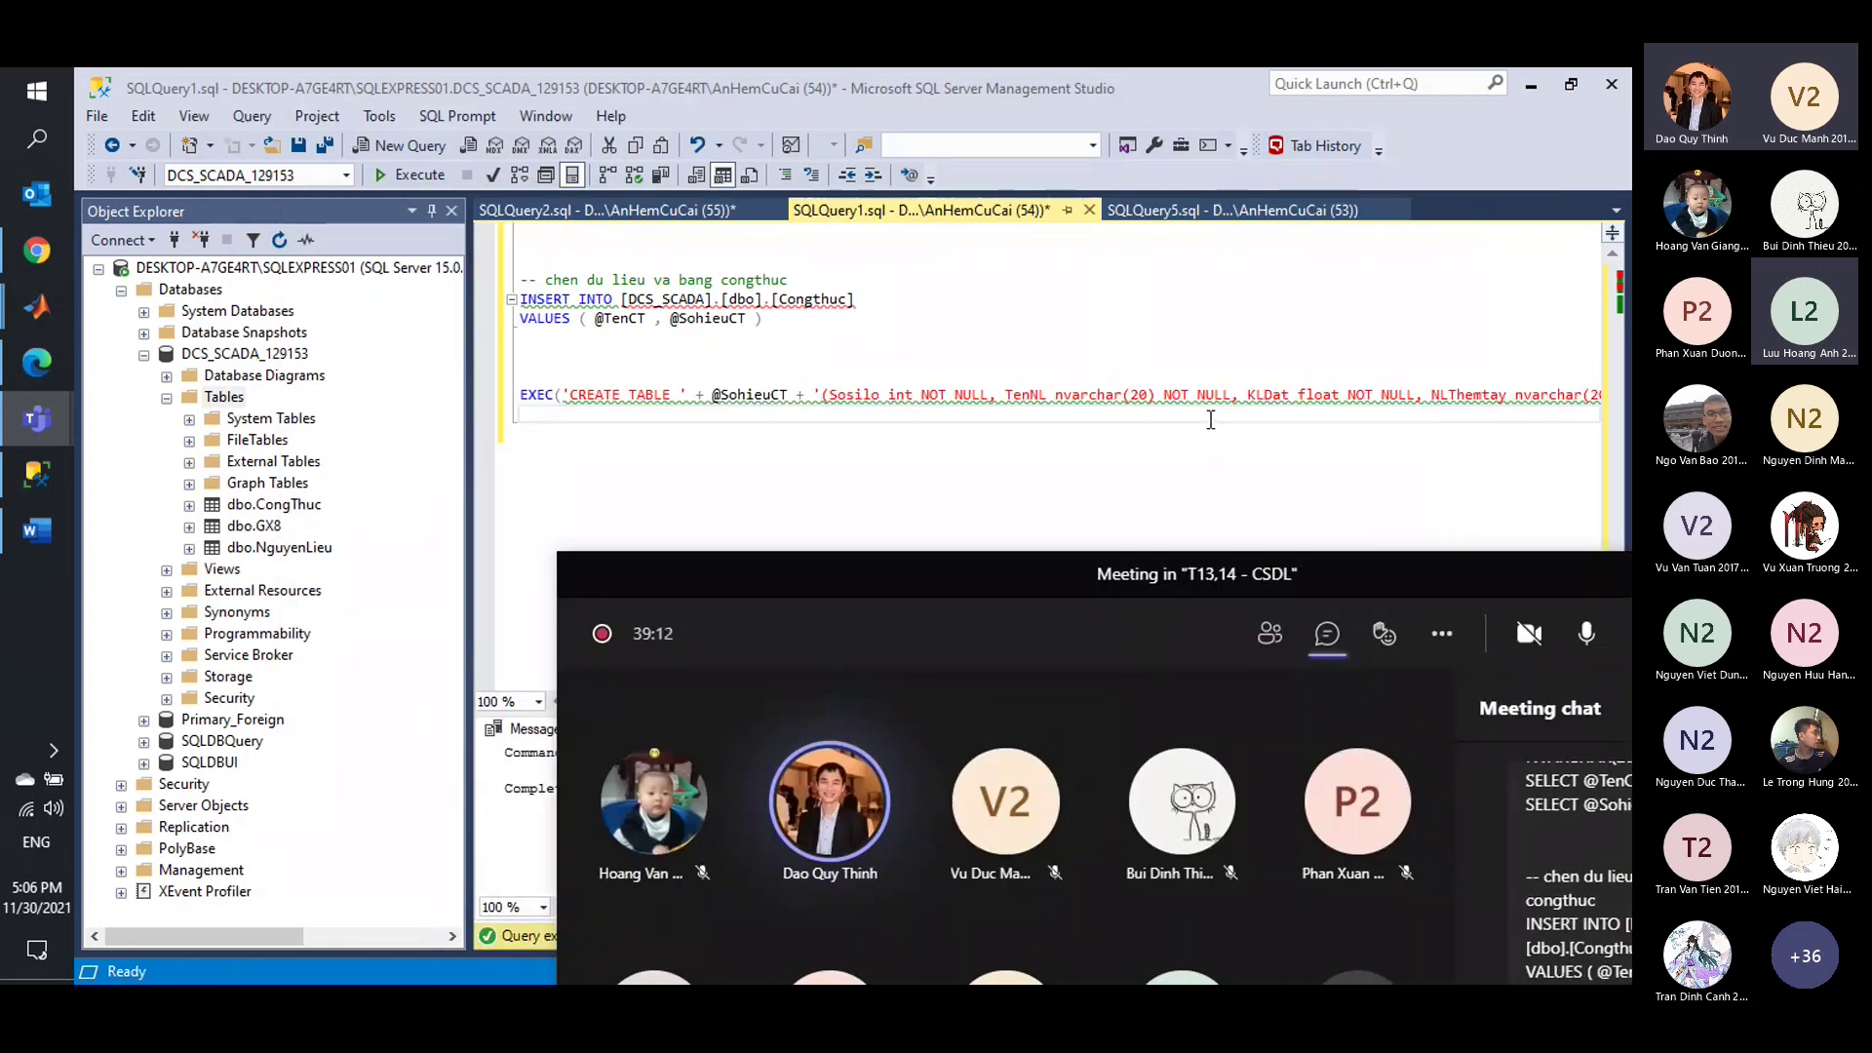
{"action": "left_click_drag", "start_coordinate": [1114, 568], "coordinate": [878, 191]}
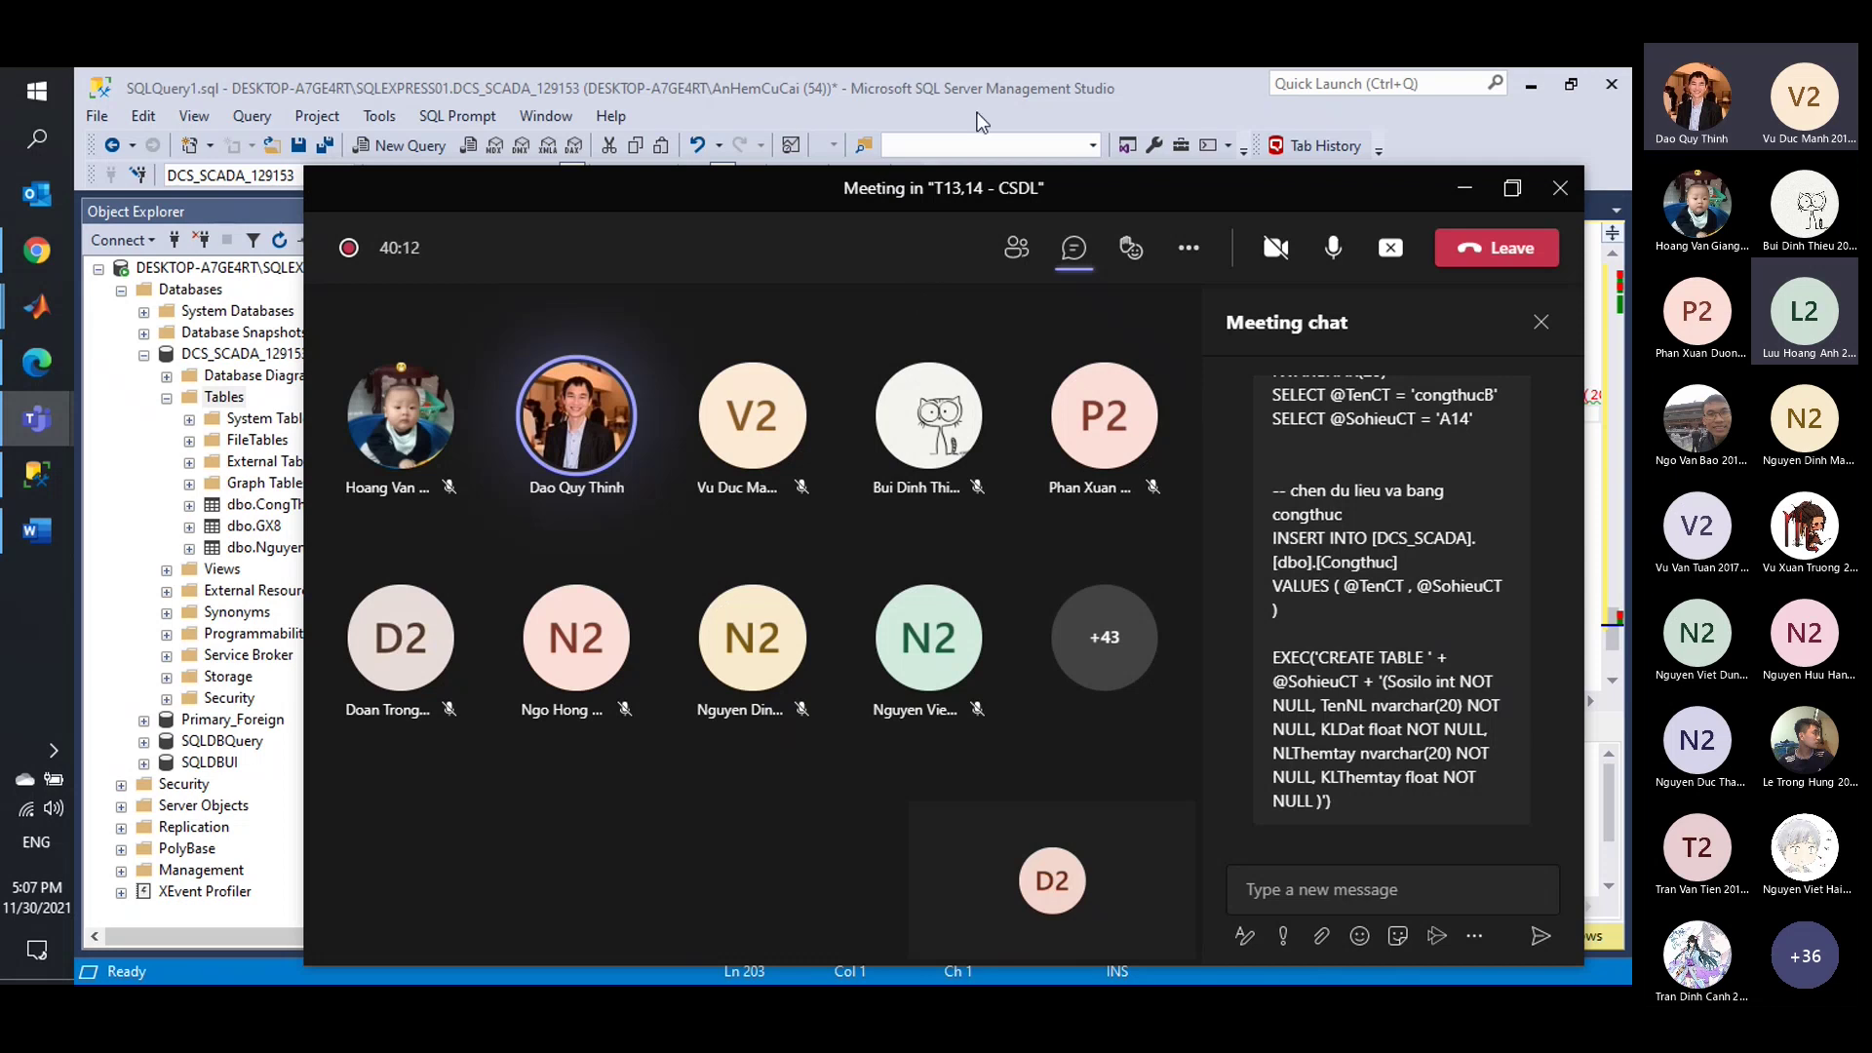
{"action": "left_click", "coordinate": [1090, 167]}
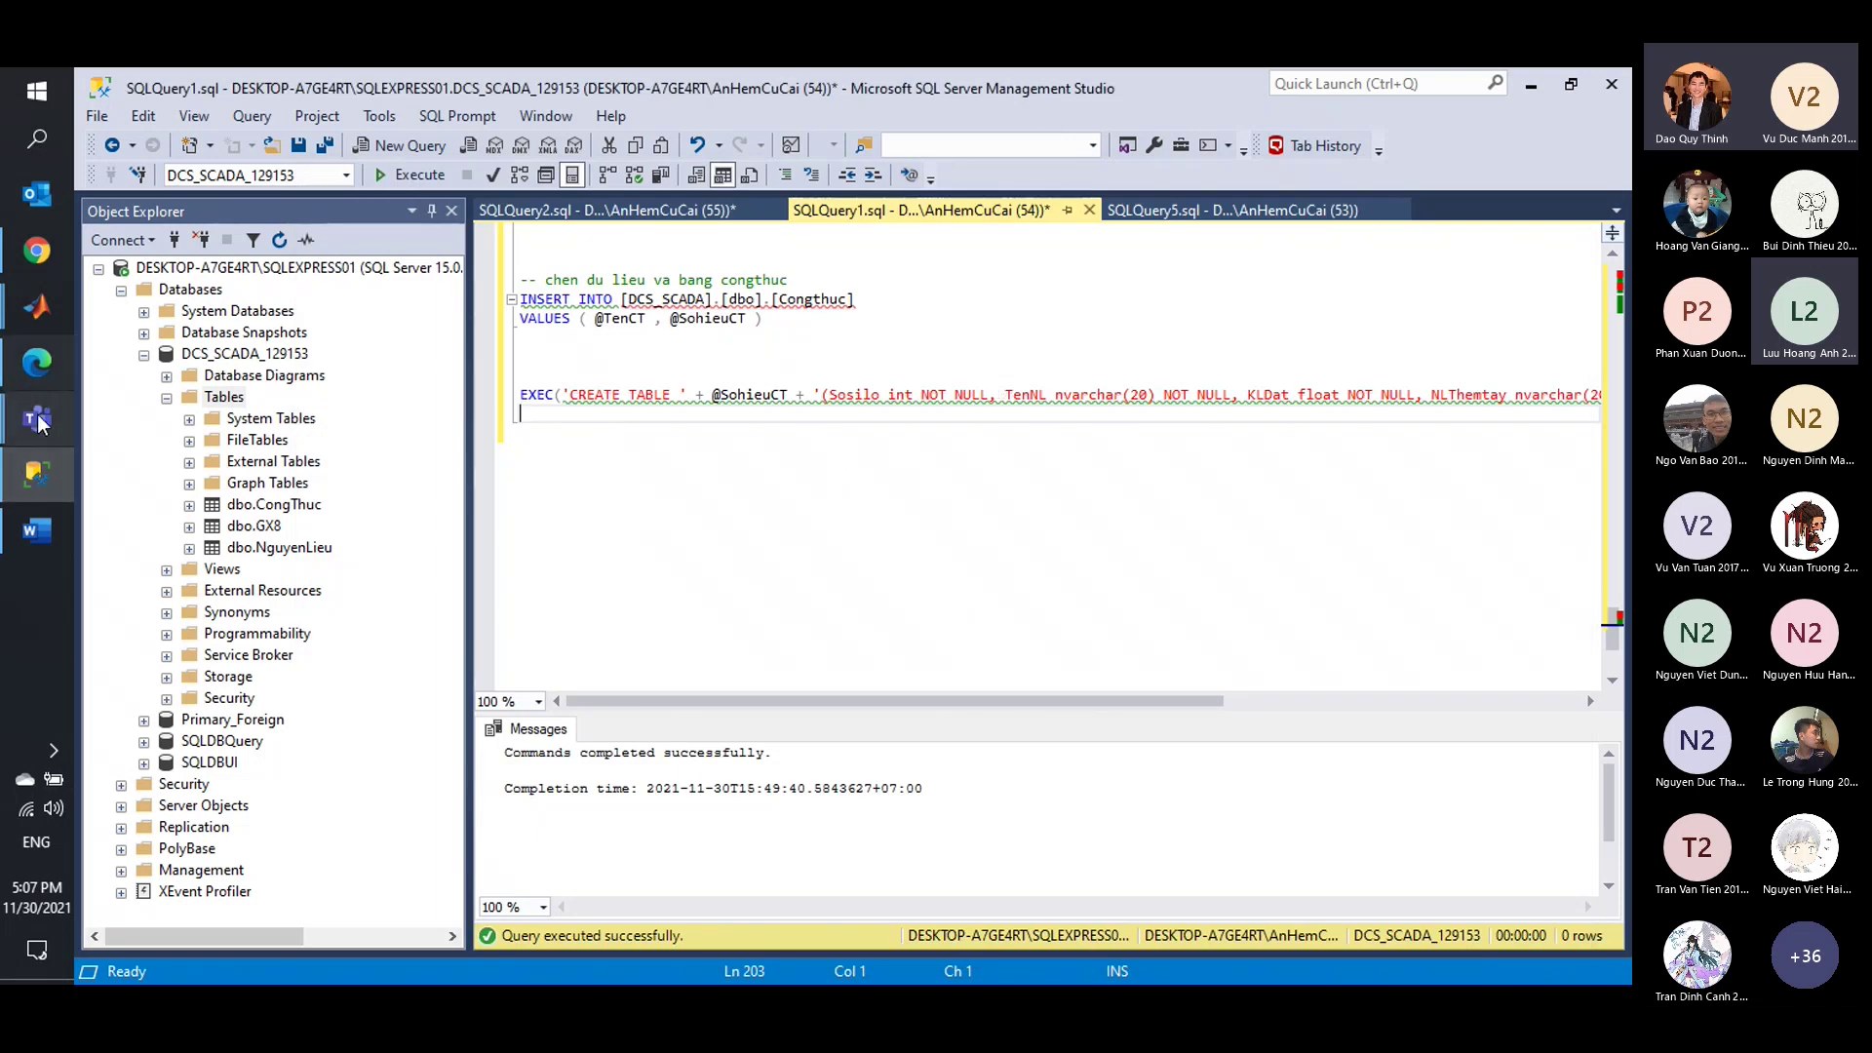
Bring up the YouTube tutorial, then start a Google search typing 'lôok'.
{"action": "left_click", "coordinate": [37, 250]}
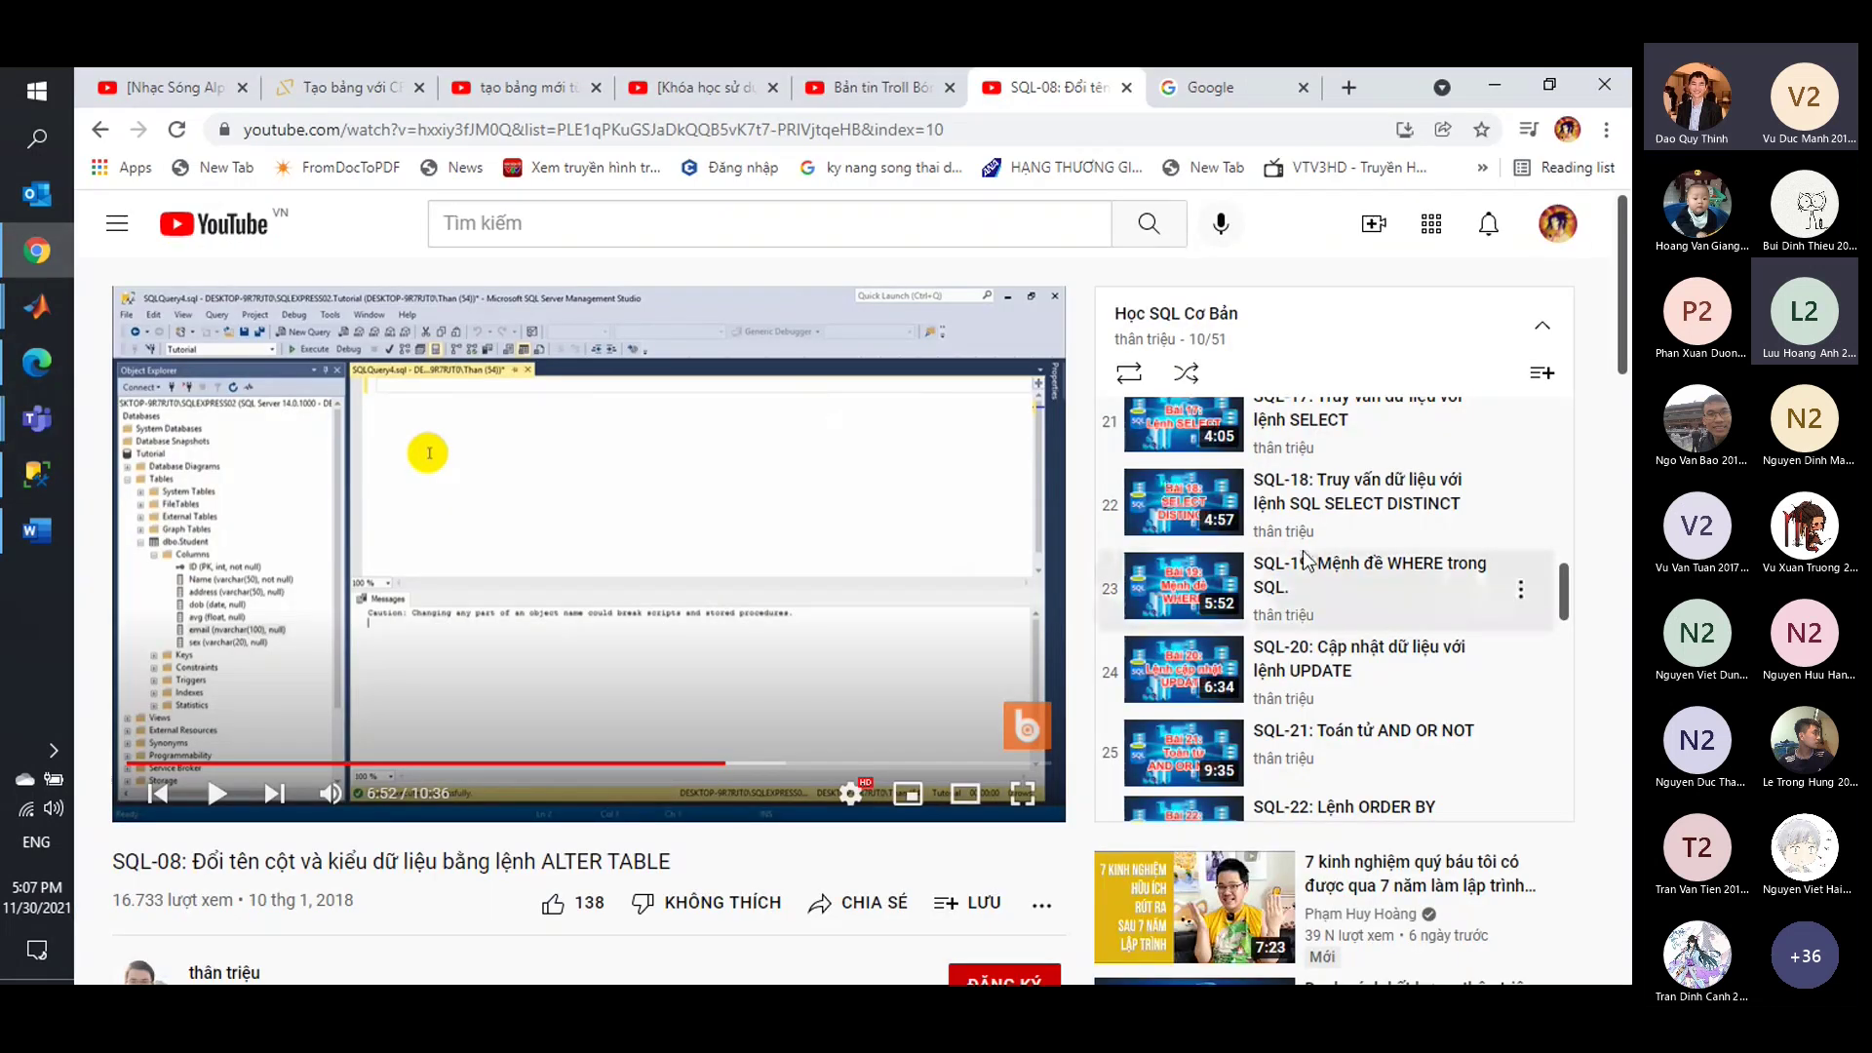
{"action": "scroll", "coordinate": [1328, 600], "scroll_direction": "down", "scroll_amount": 4}
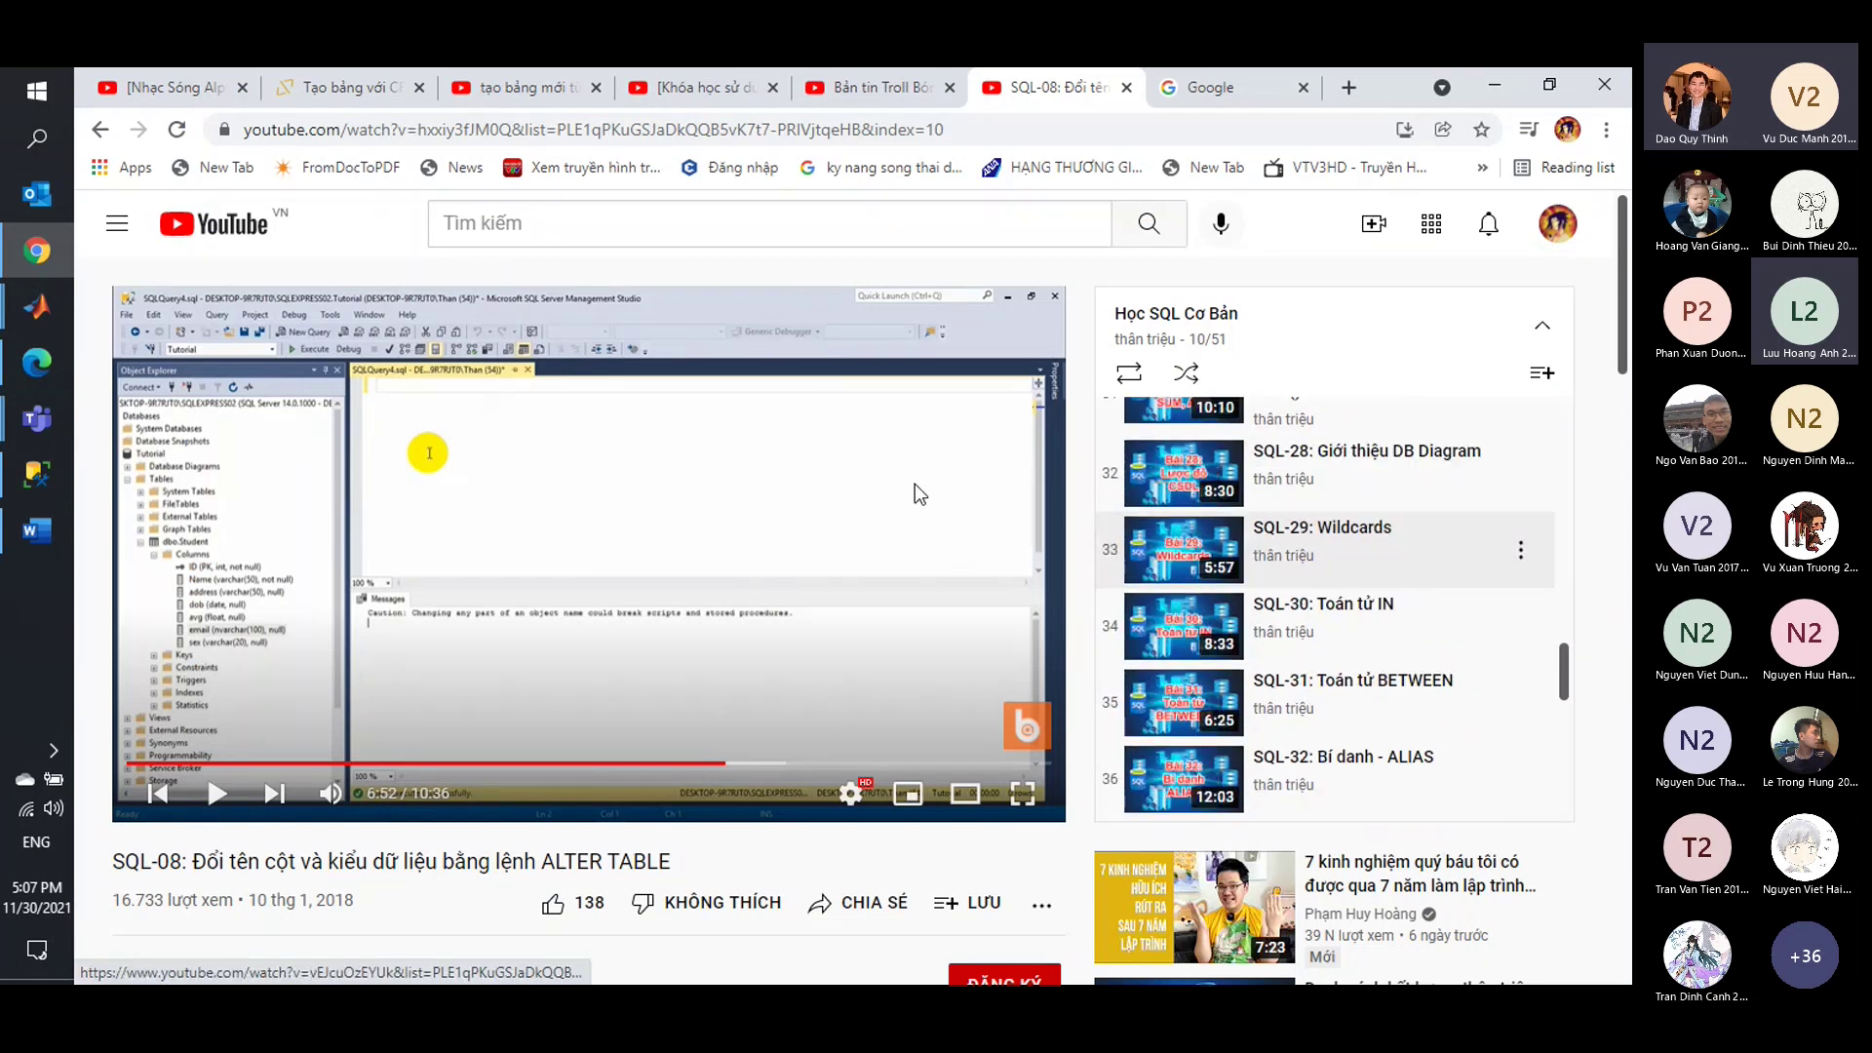
{"action": "left_click", "coordinate": [1230, 87]}
{"action": "left_click", "coordinate": [620, 438]}
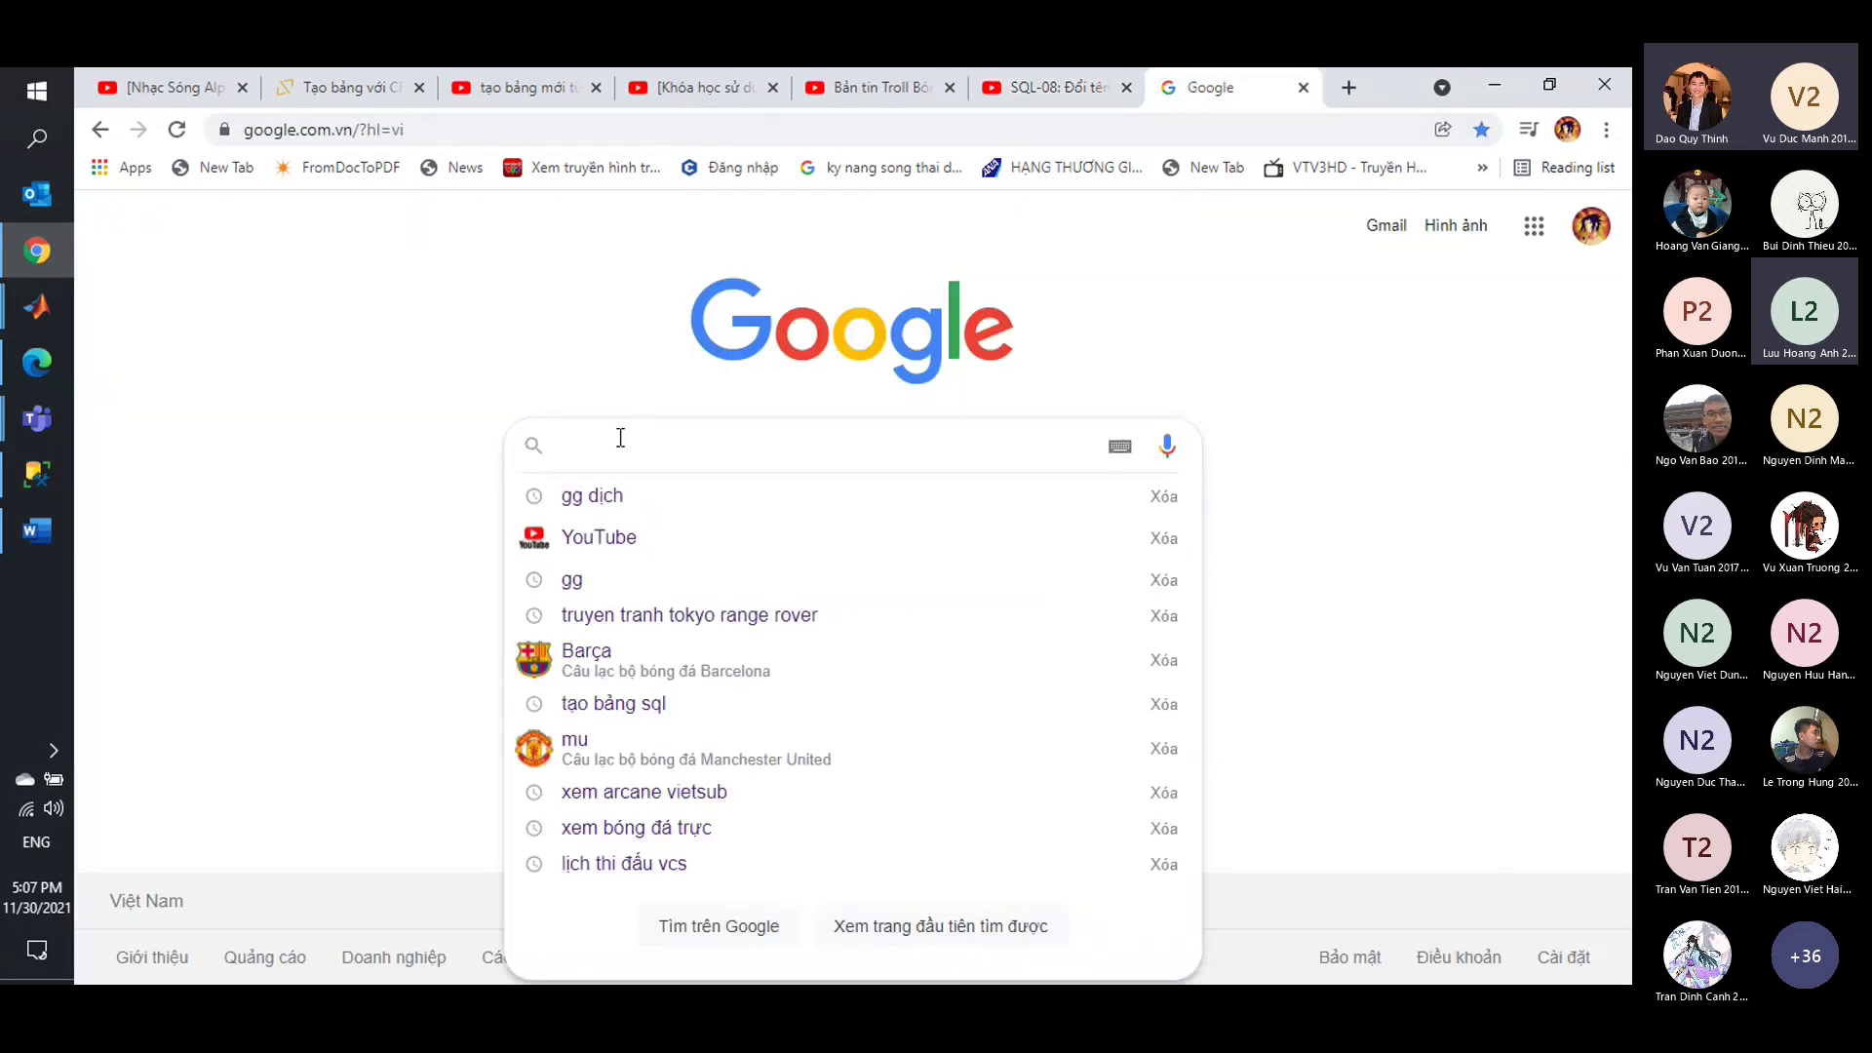
{"action": "type", "text": "lô"}
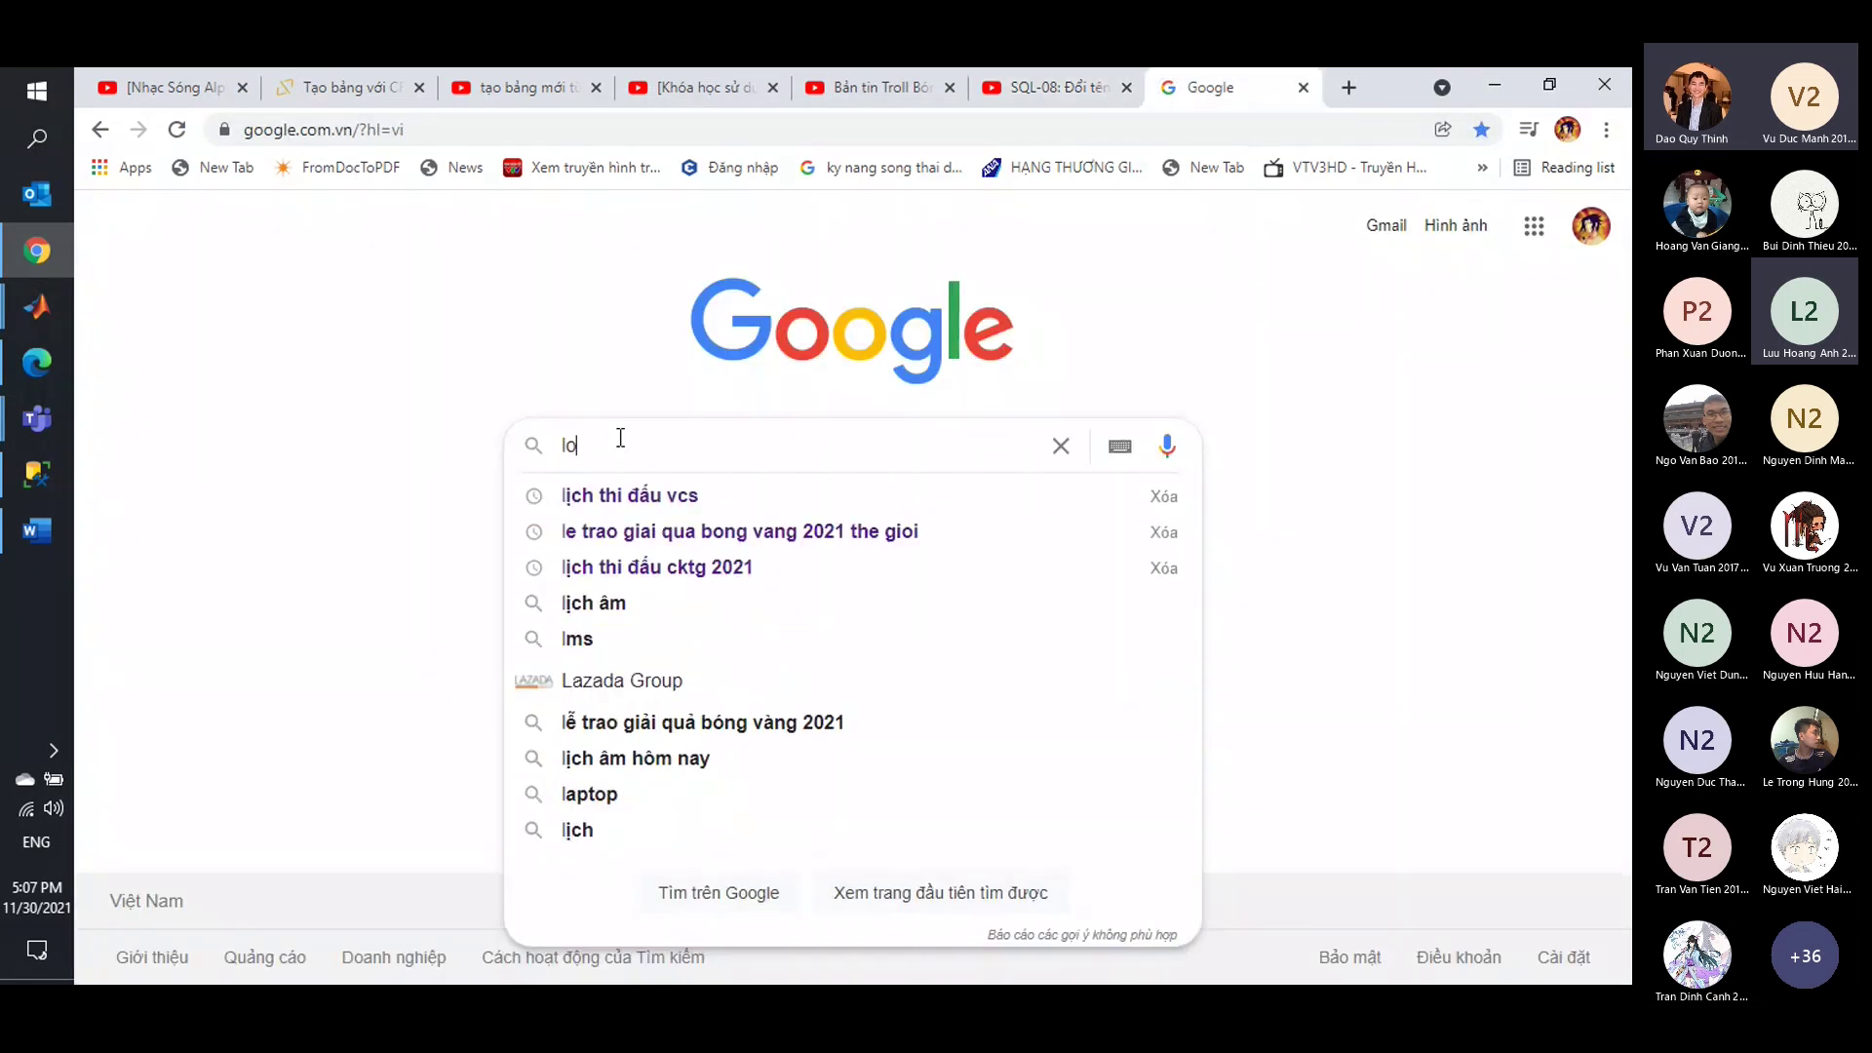
{"action": "type", "text": "ok"}
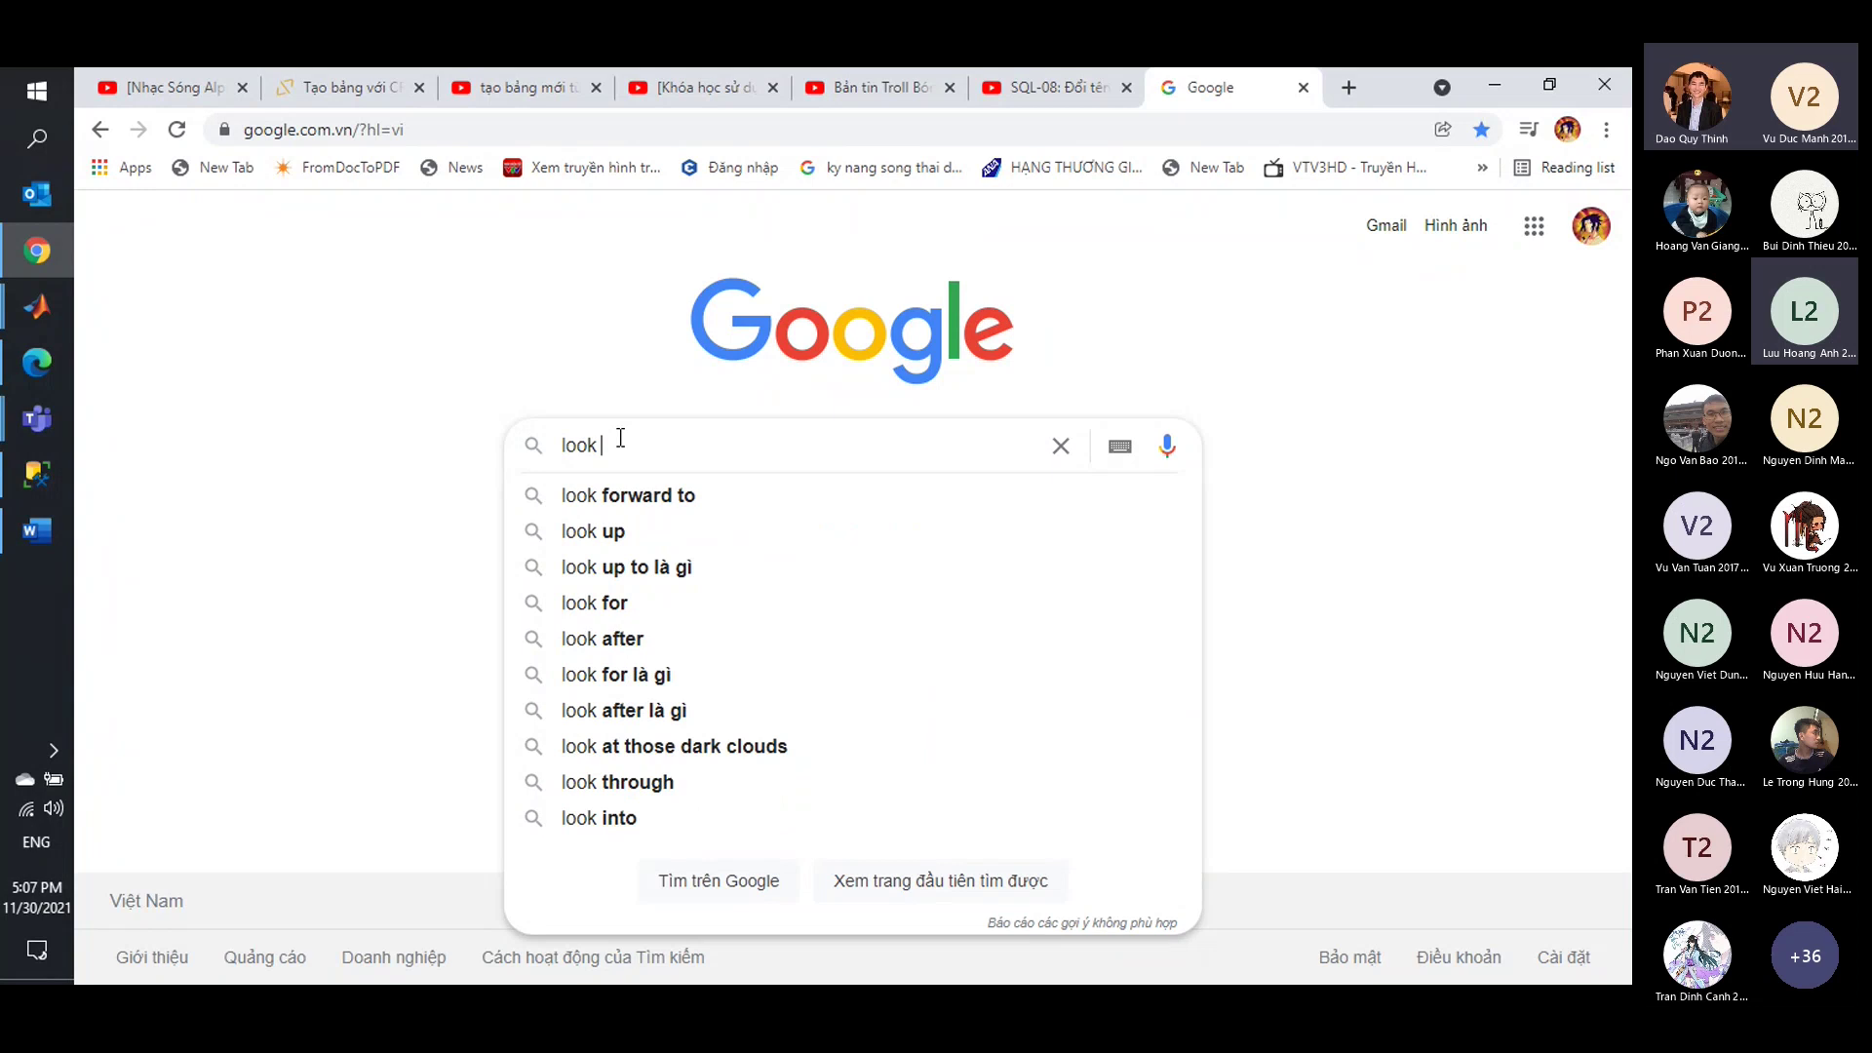
Bring up the Teams meeting chat and stop sharing the screen.
{"action": "left_click", "coordinate": [37, 418]}
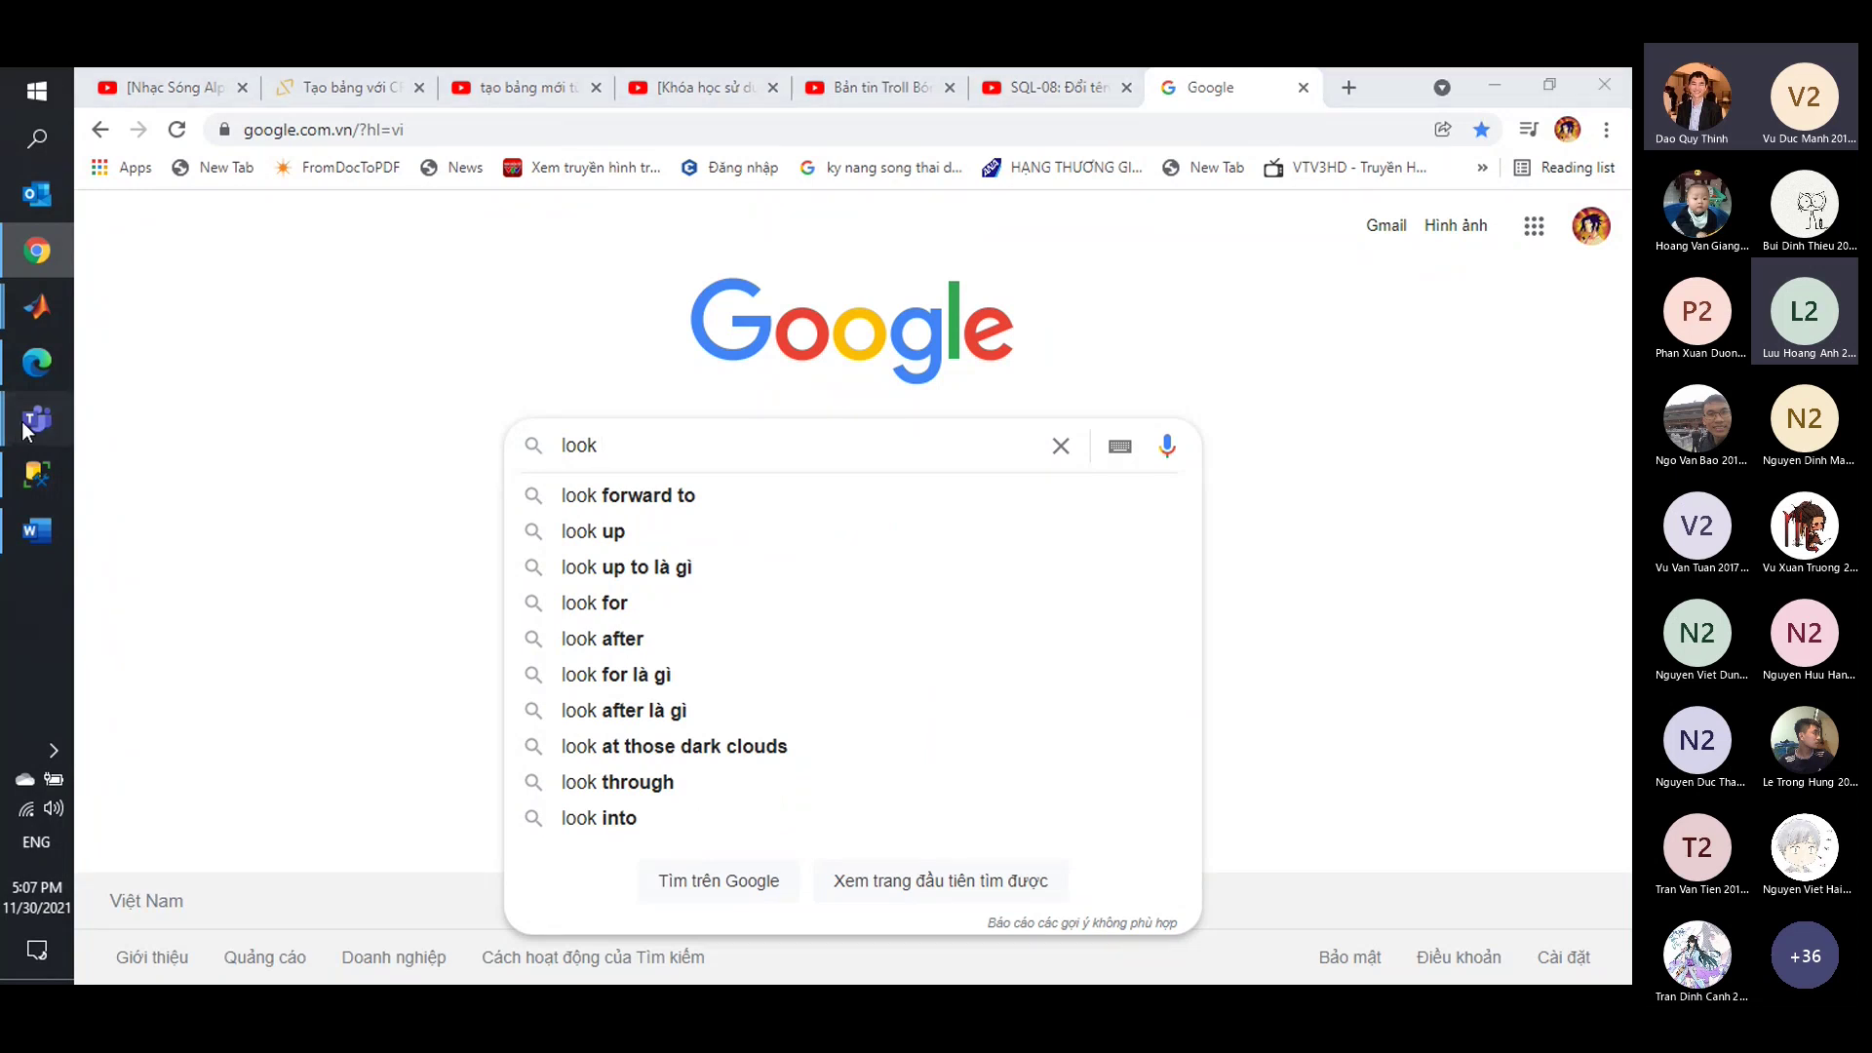
{"action": "left_click", "coordinate": [202, 510]}
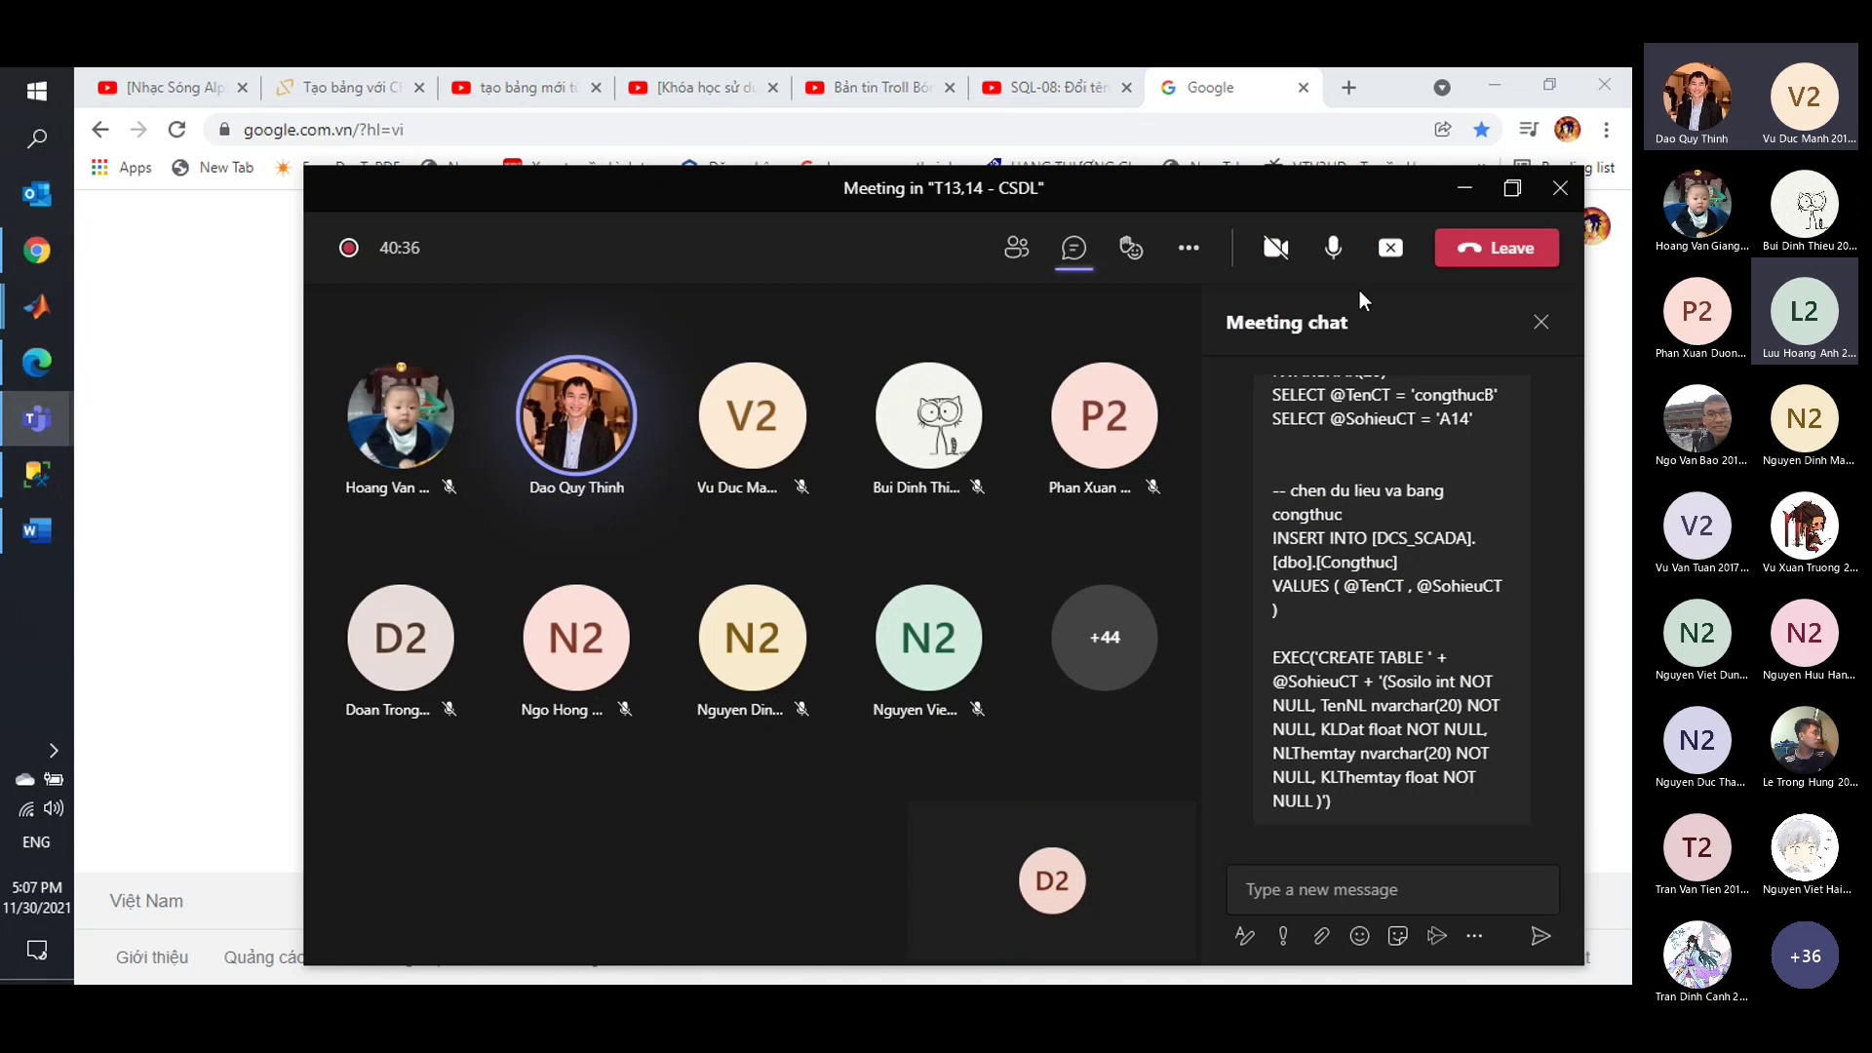
{"action": "left_click", "coordinate": [1408, 261]}
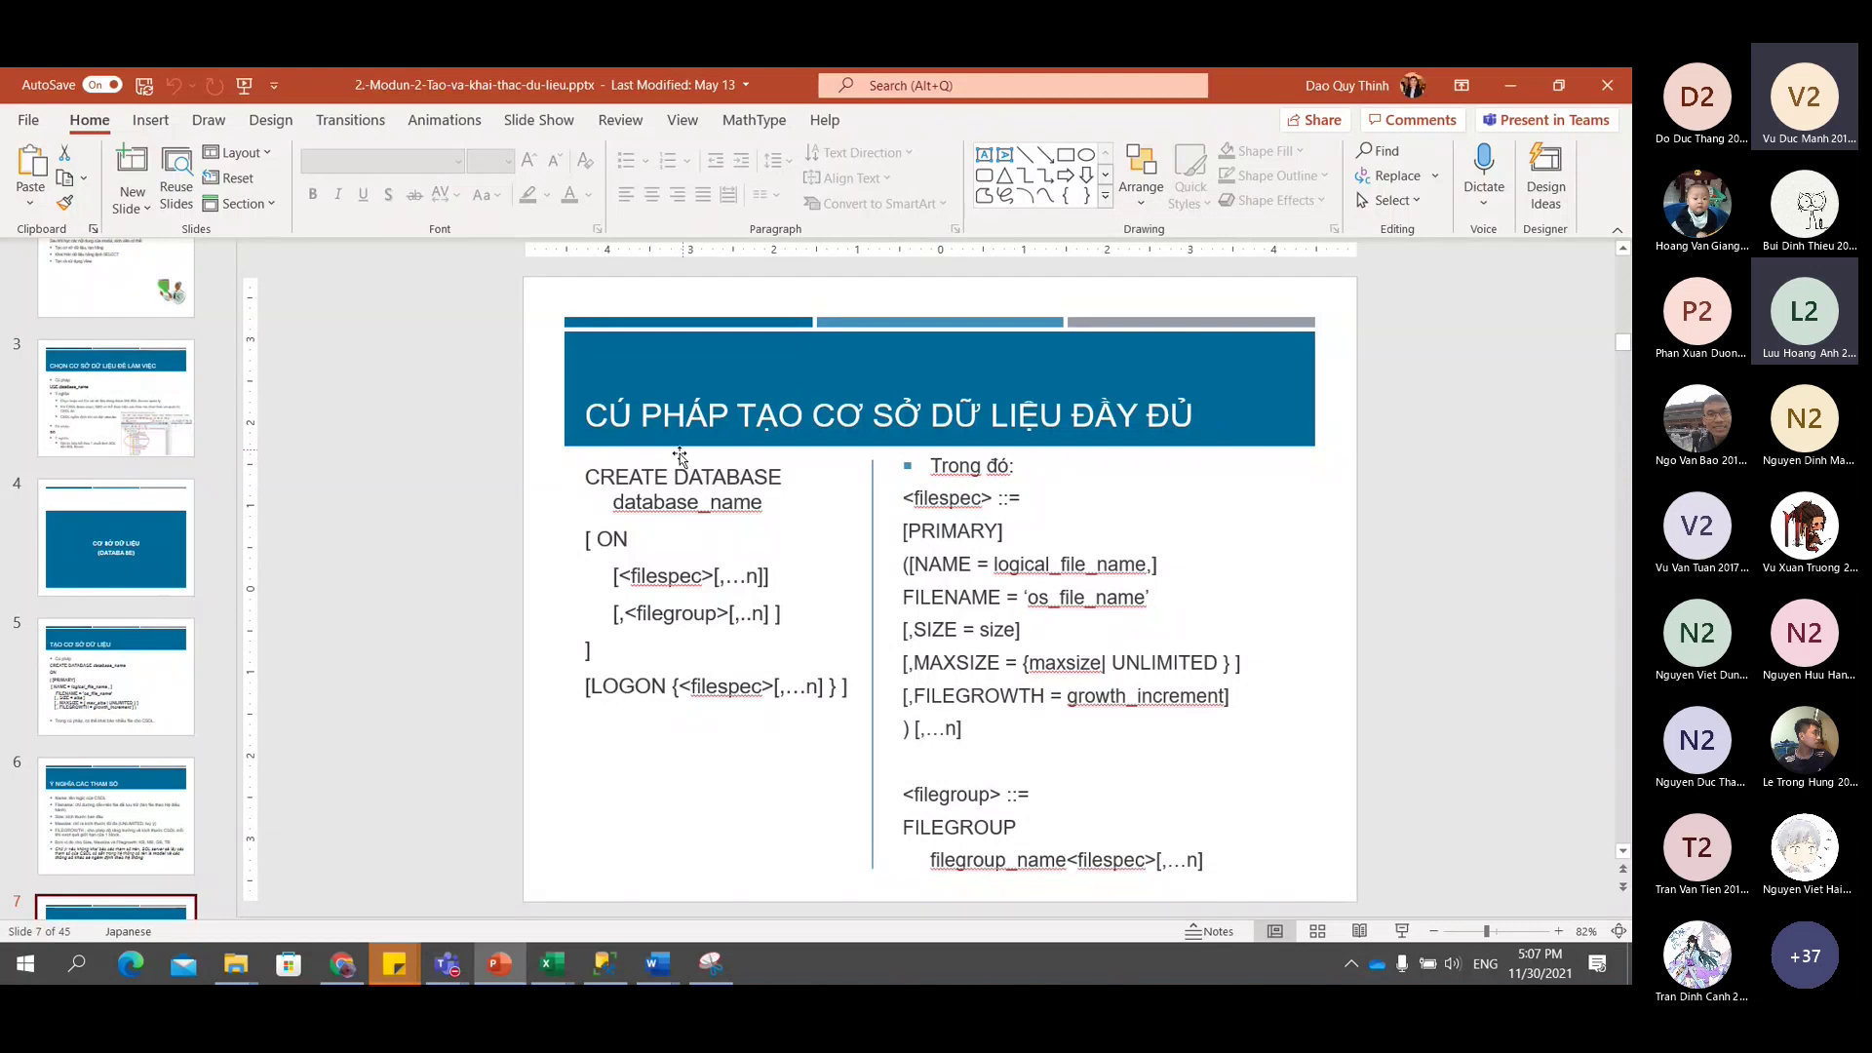
Page from slide 6 through the database-creation examples to slide 12 on dropping a database.
{"action": "left_click_drag", "start_coordinate": [607, 480], "coordinate": [842, 704]}
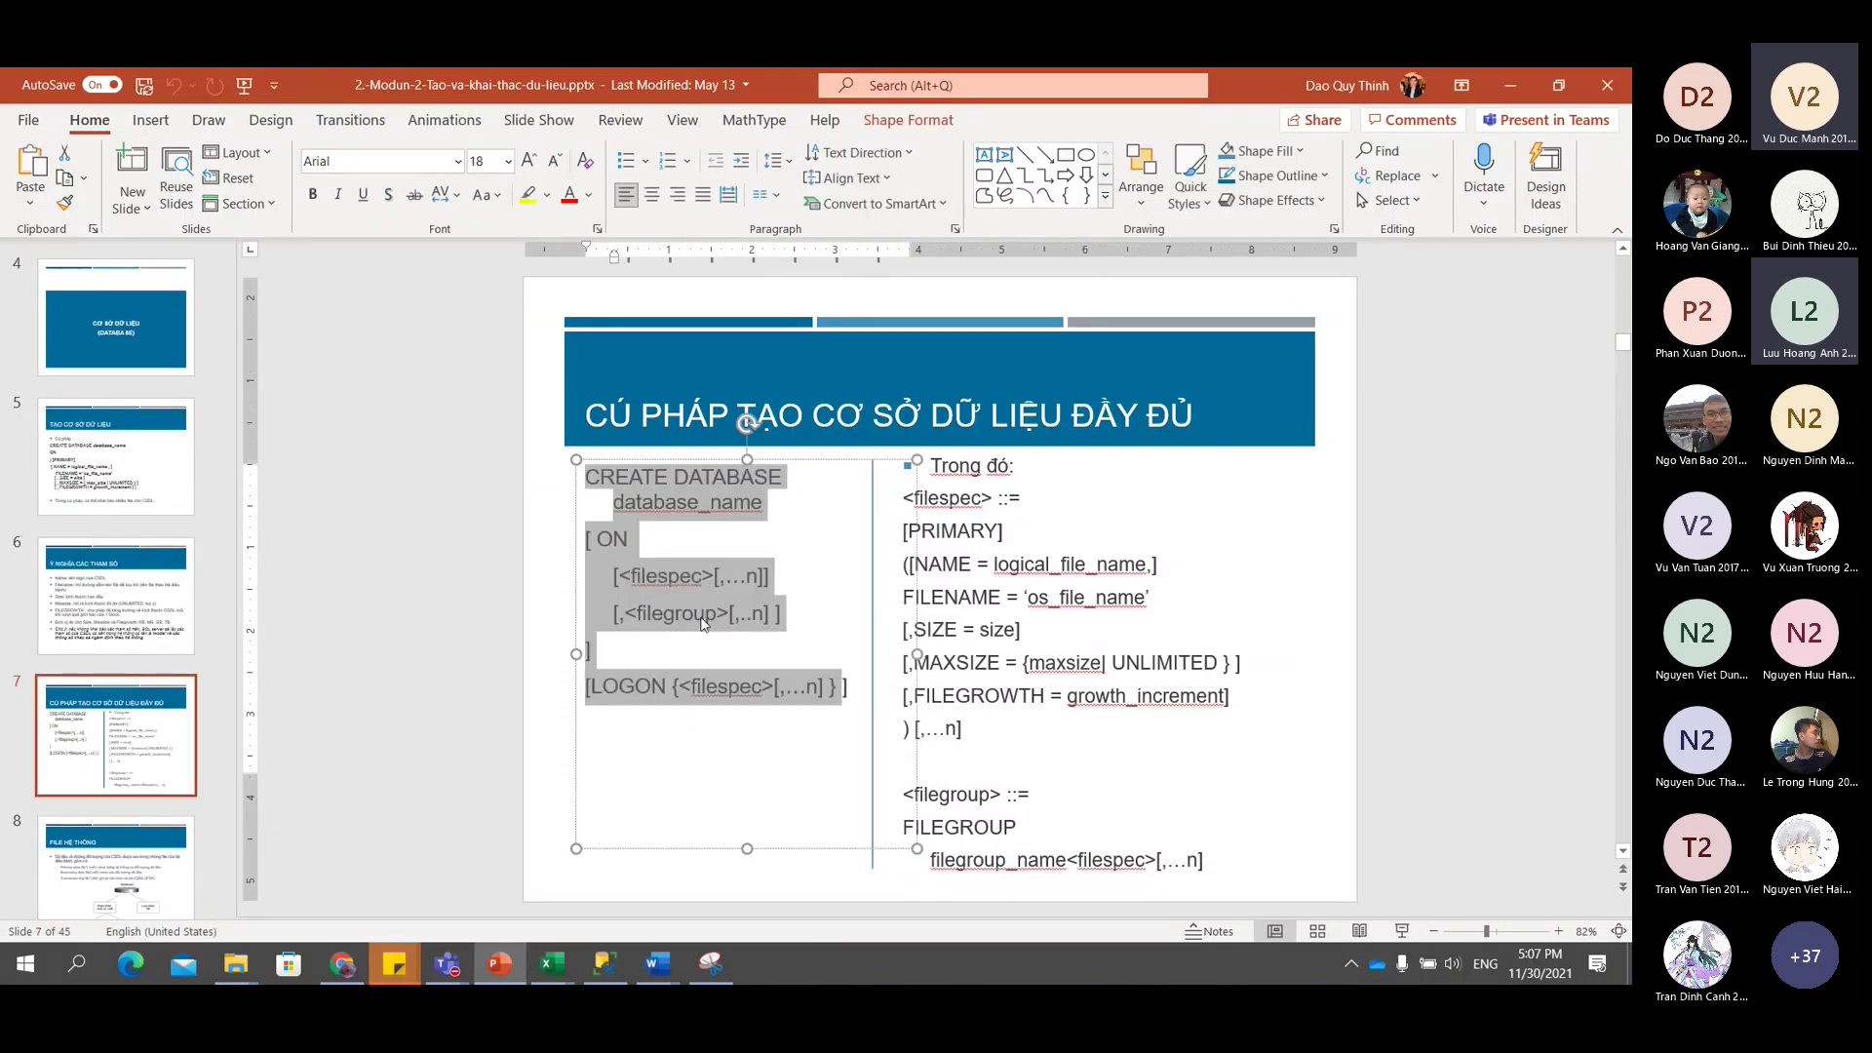
{"action": "left_click", "coordinate": [97, 633]}
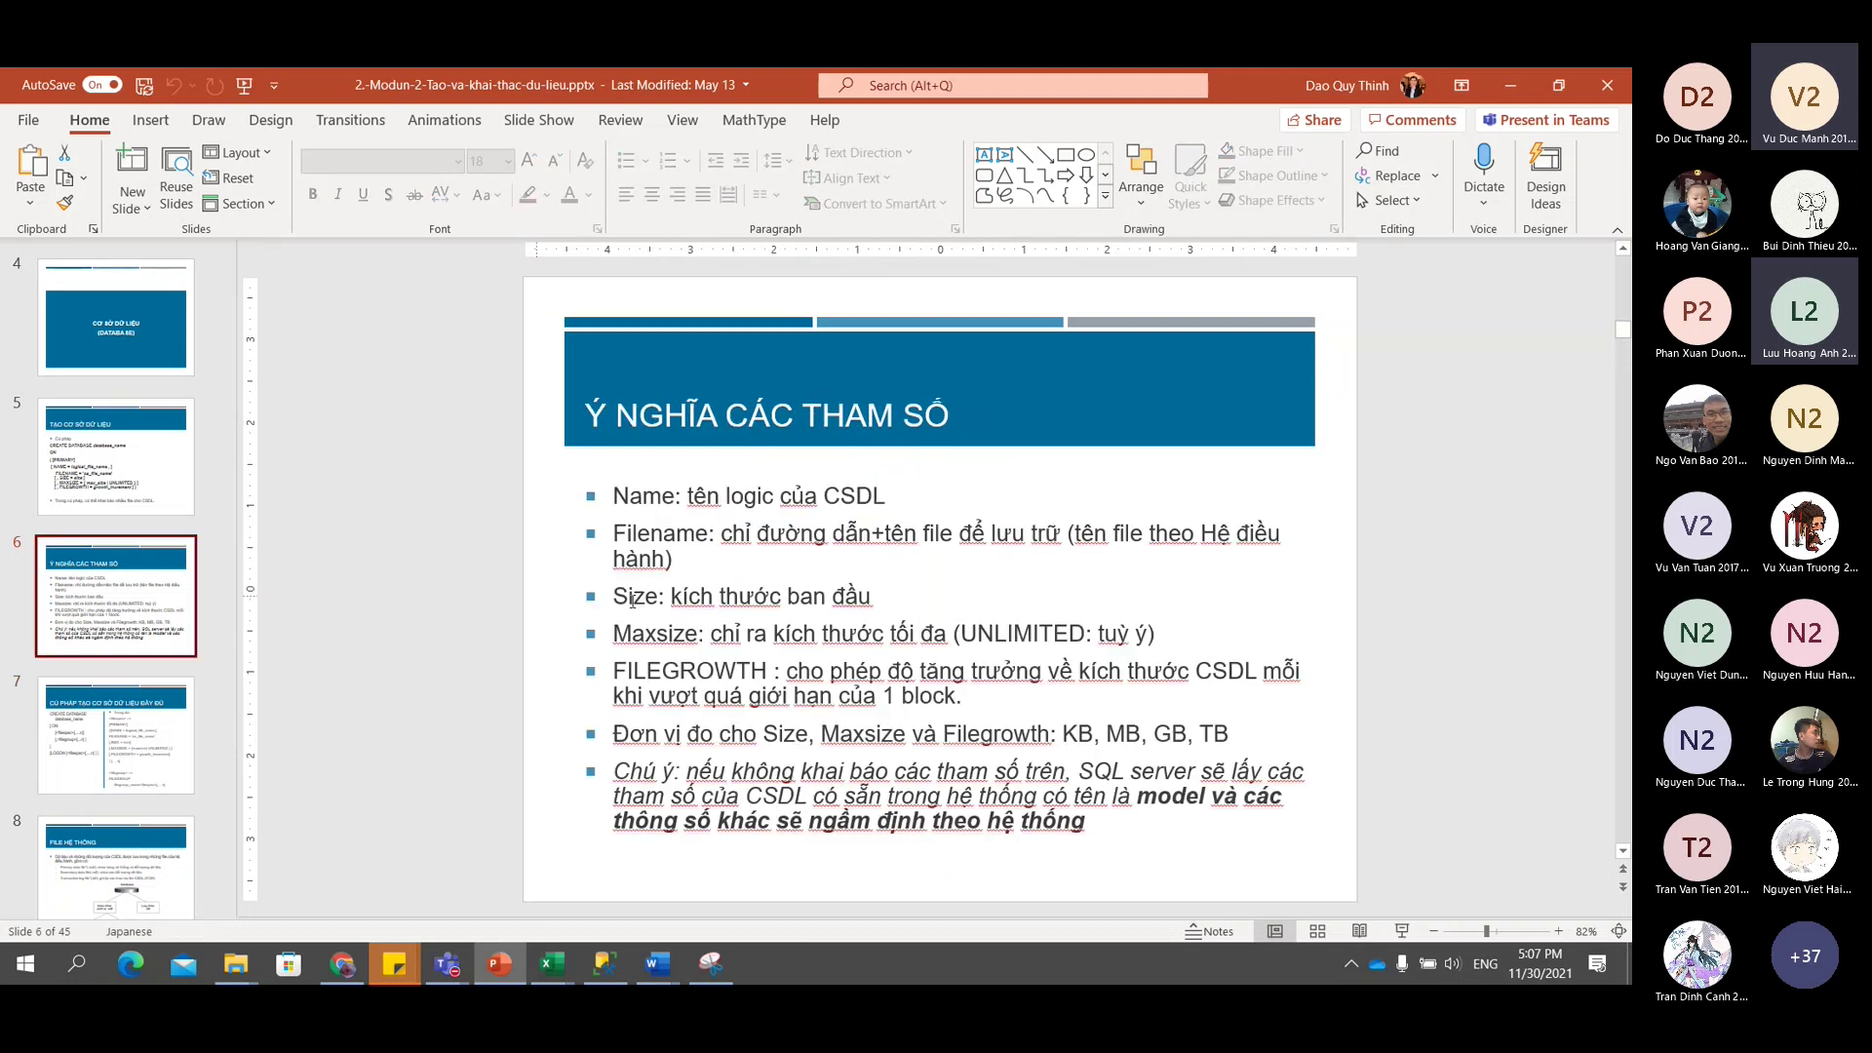
{"action": "scroll", "coordinate": [117, 585], "scroll_direction": "down", "scroll_amount": 2}
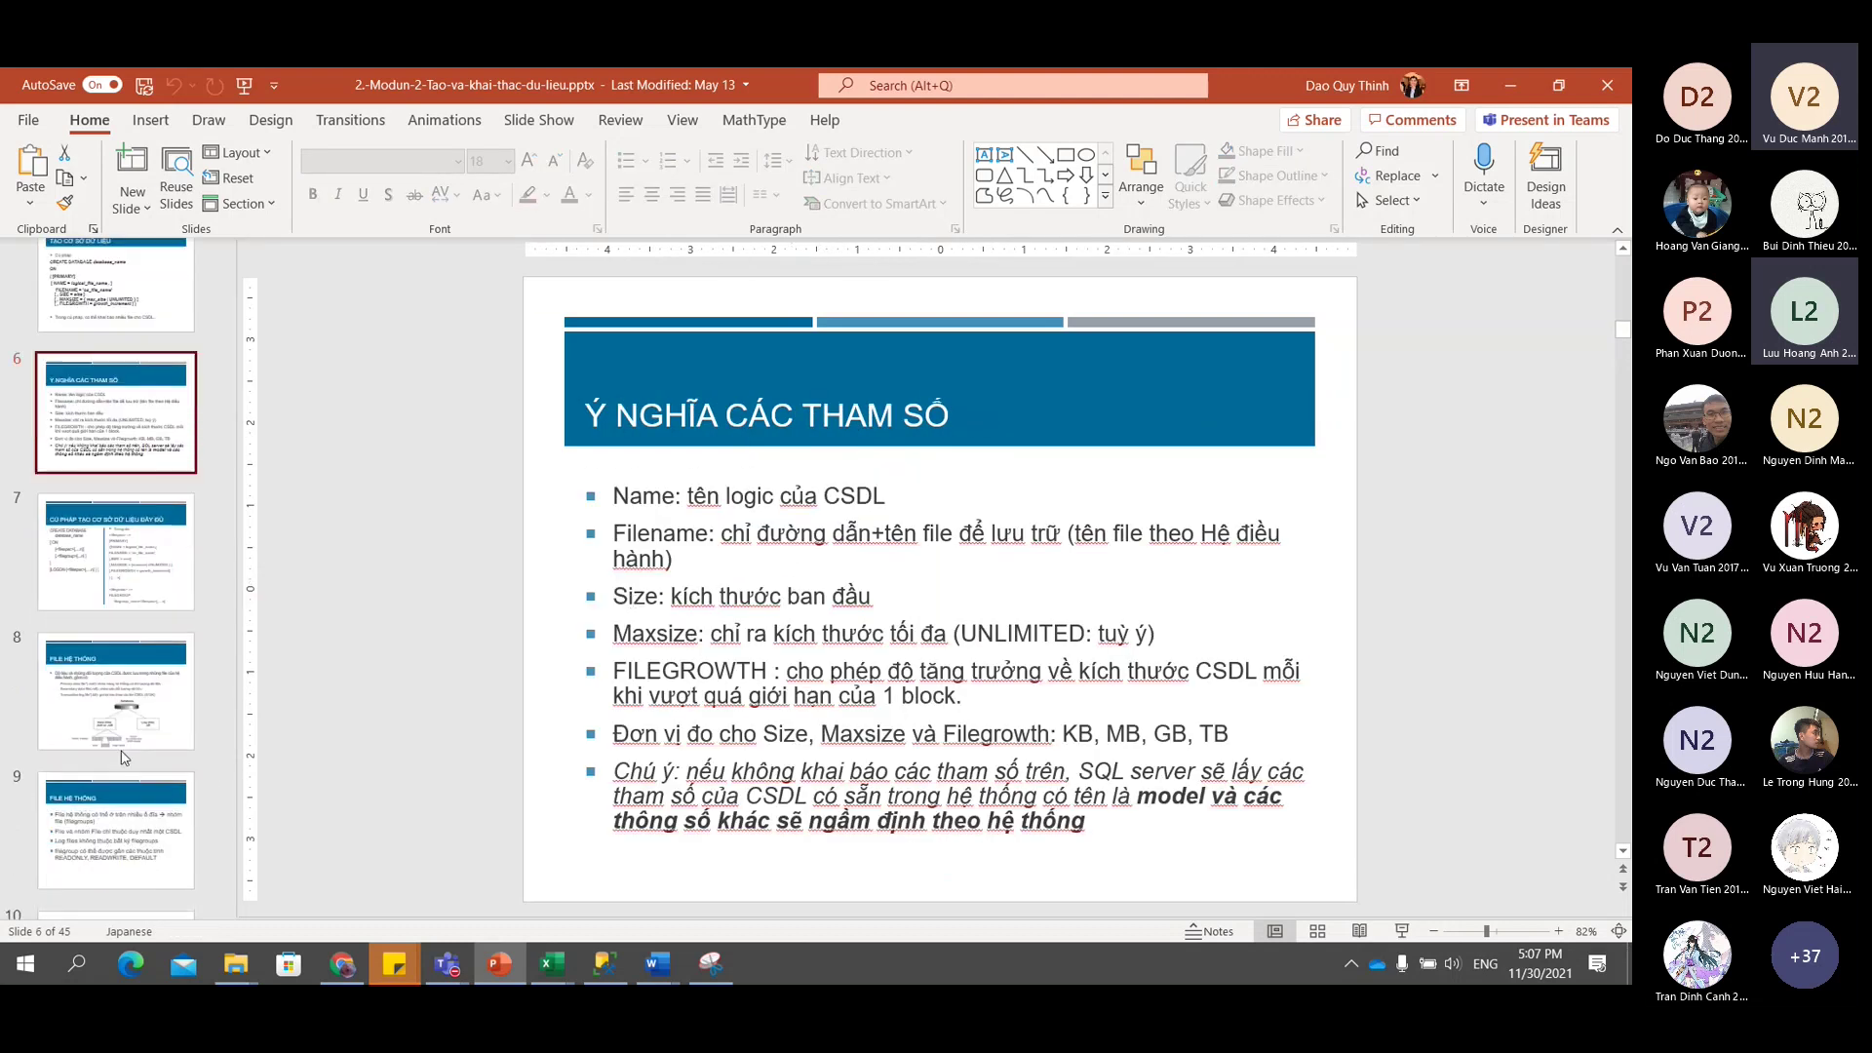
{"action": "left_click", "coordinate": [166, 695]}
{"action": "scroll", "coordinate": [185, 691], "scroll_direction": "down", "scroll_amount": 4}
{"action": "left_click", "coordinate": [137, 645]}
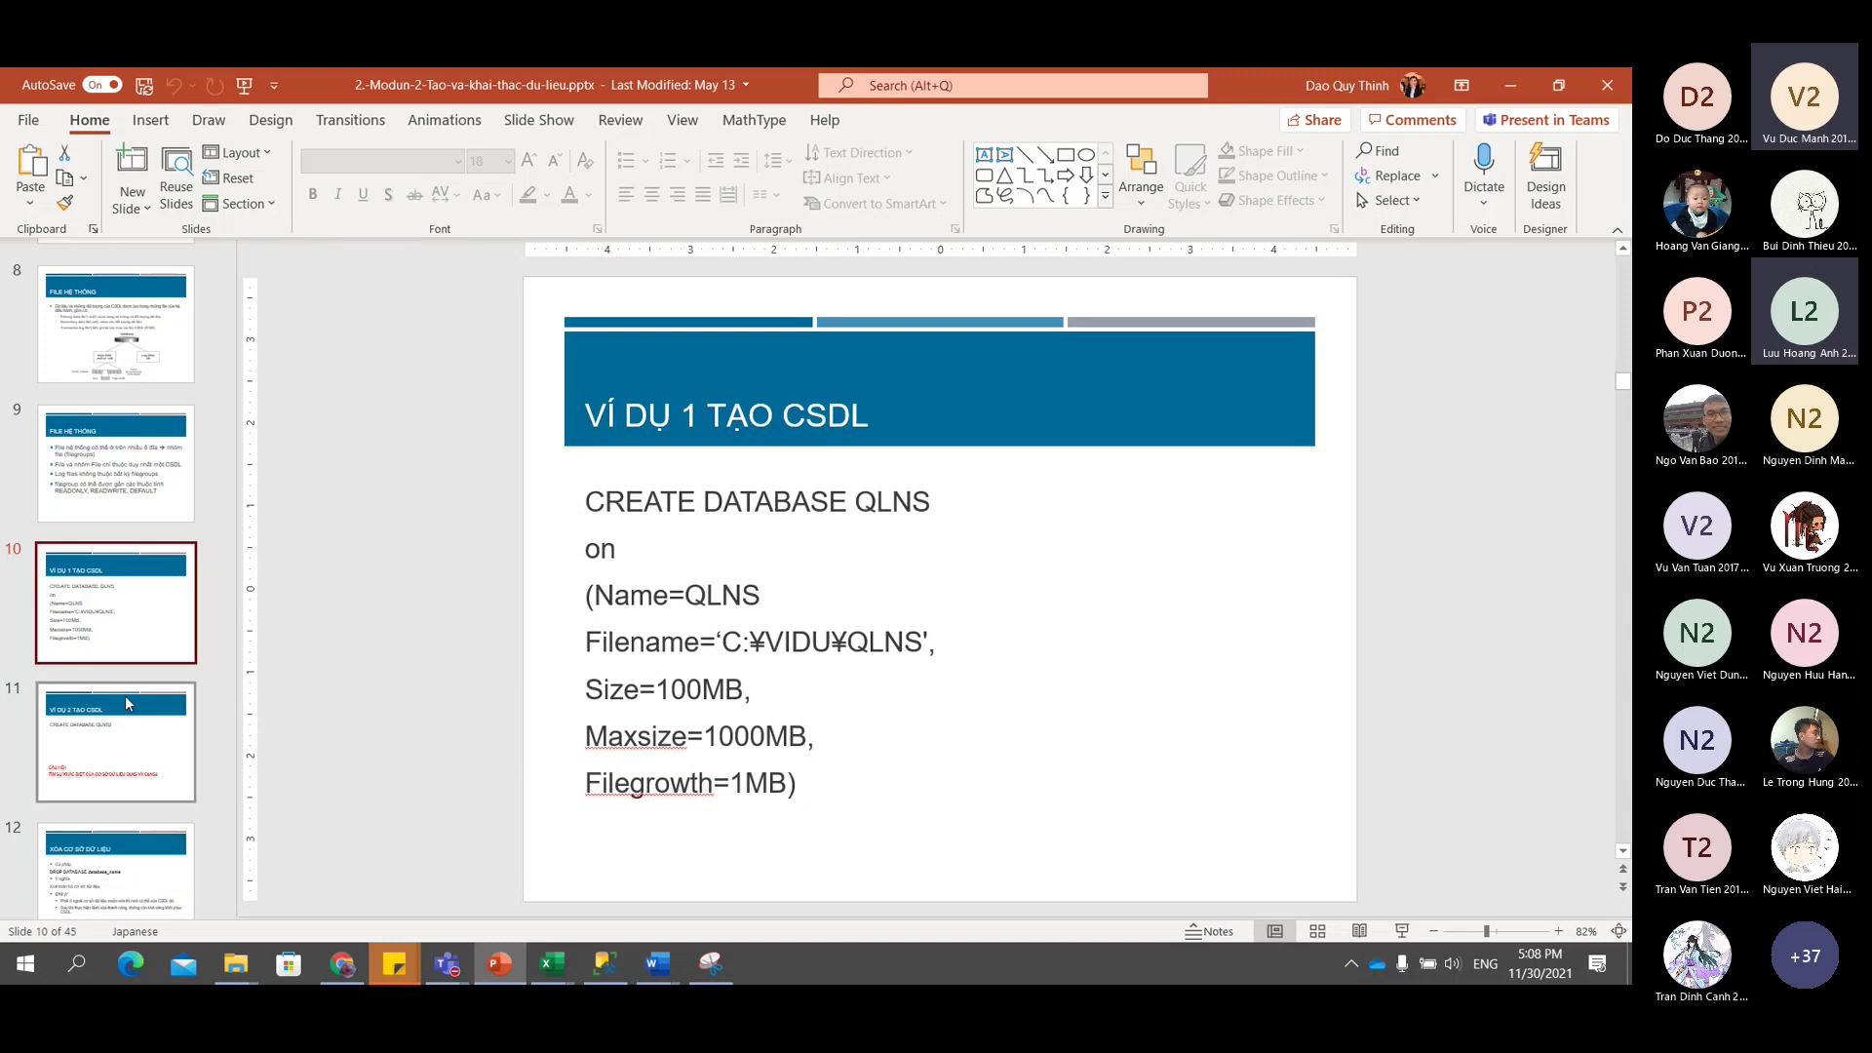
{"action": "left_click", "coordinate": [124, 732]}
{"action": "key", "text": "Down"}
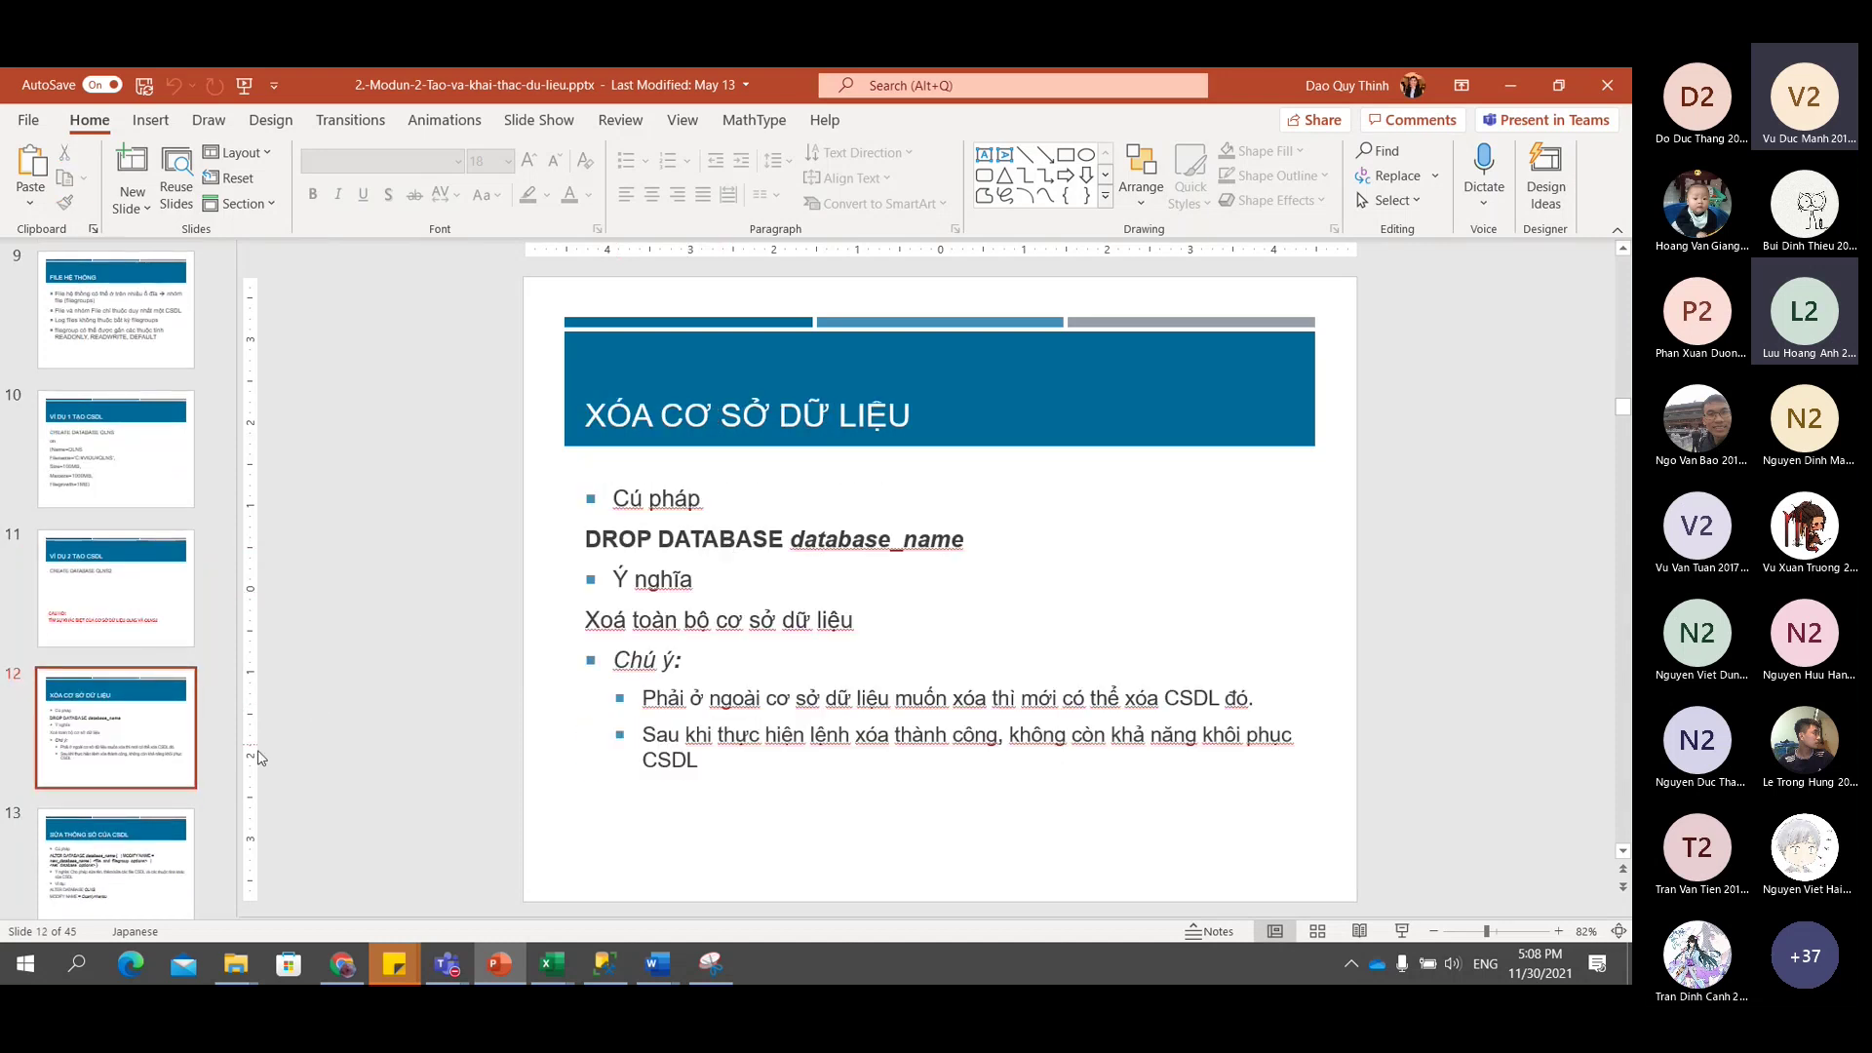
Continue from slide 13 on changing parameters to slide 18, the T_DMHANG example.
{"action": "scroll", "coordinate": [98, 702], "scroll_direction": "down", "scroll_amount": 2}
{"action": "left_click", "coordinate": [92, 696]}
{"action": "key", "text": "Down"}
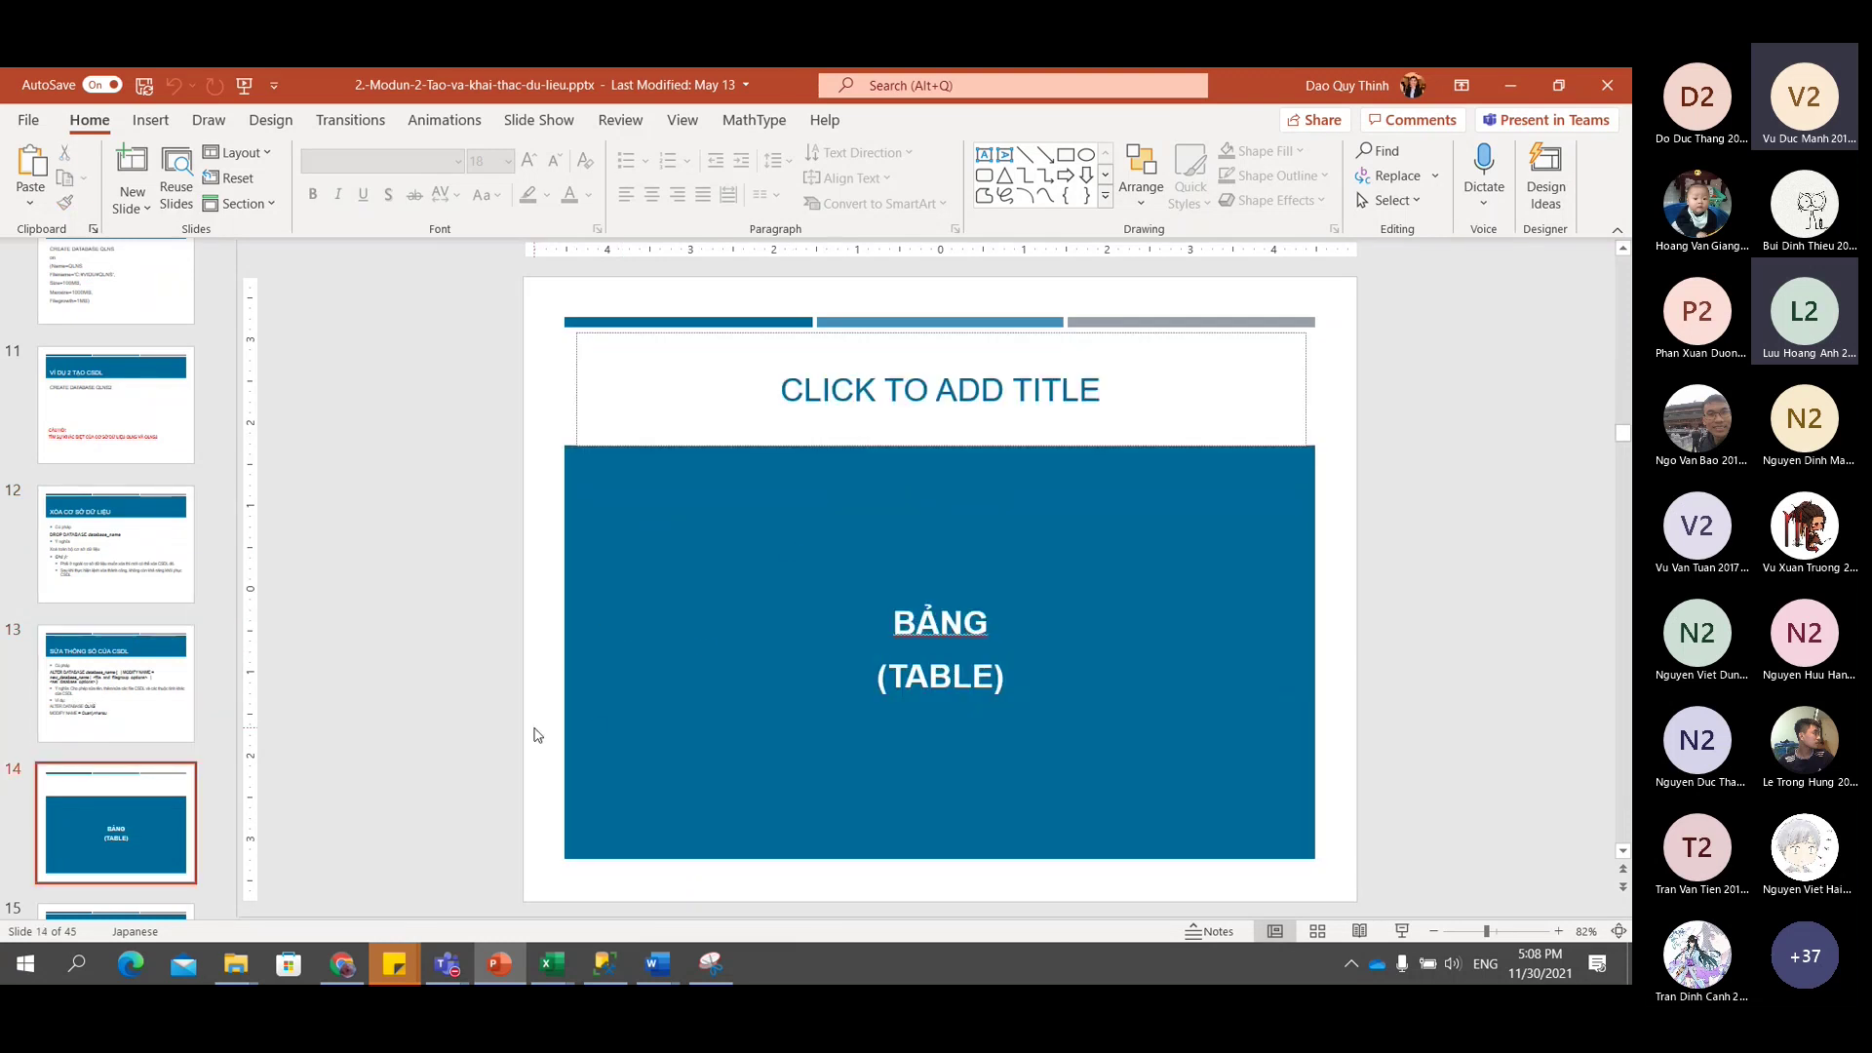
{"action": "scroll", "coordinate": [182, 797], "scroll_direction": "down", "scroll_amount": 1}
{"action": "left_click", "coordinate": [97, 777]}
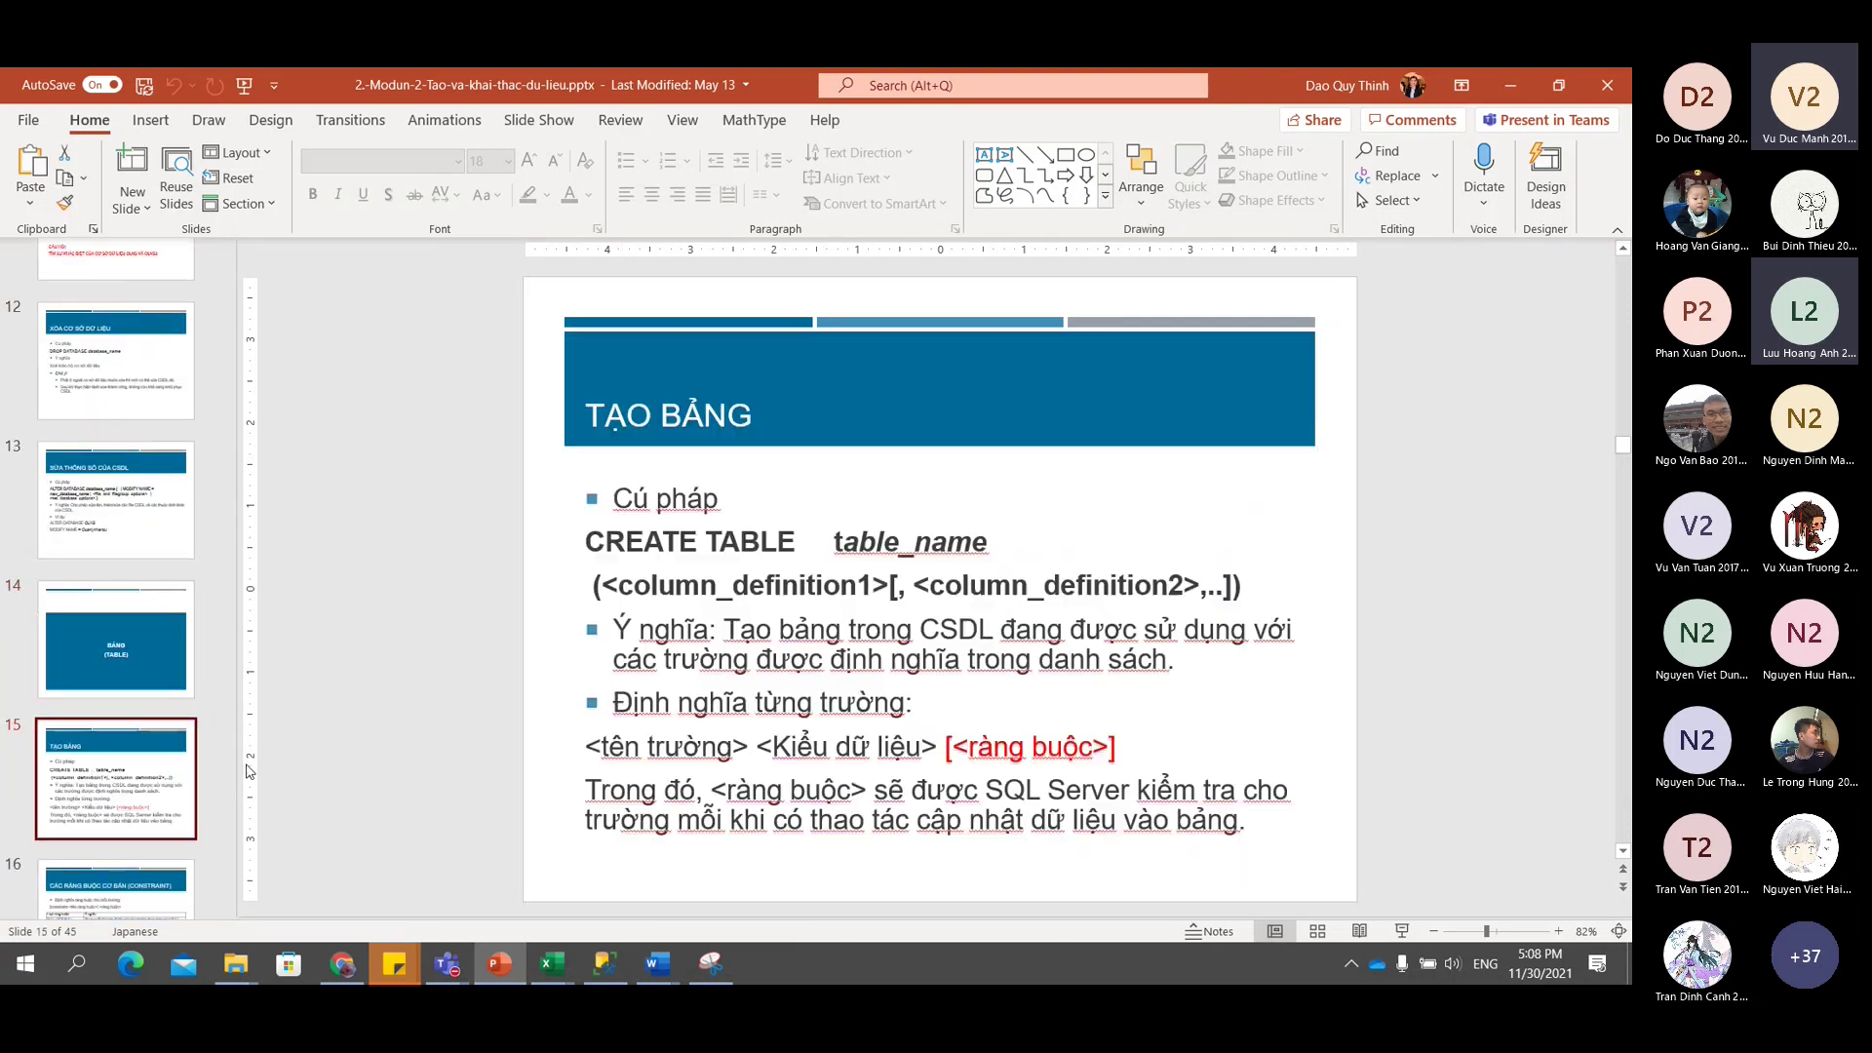
{"action": "key", "text": "Down"}
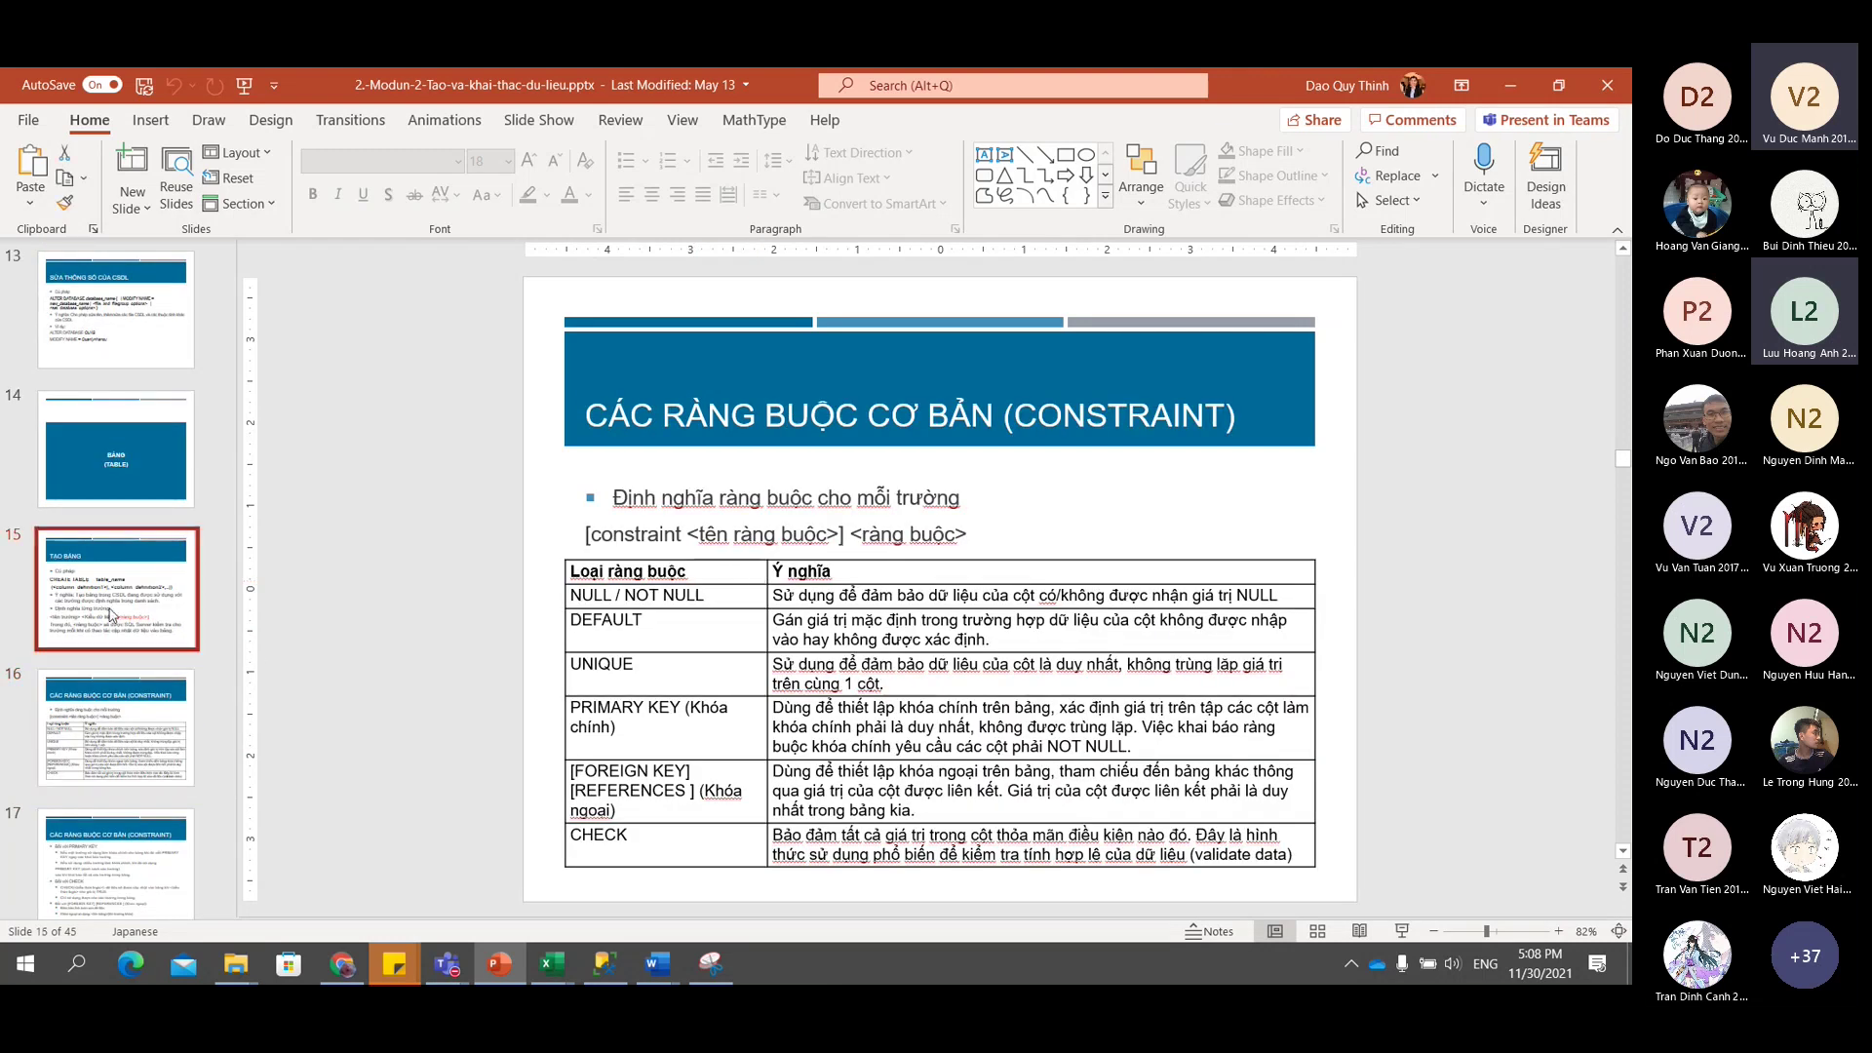
{"action": "key", "text": "Up"}
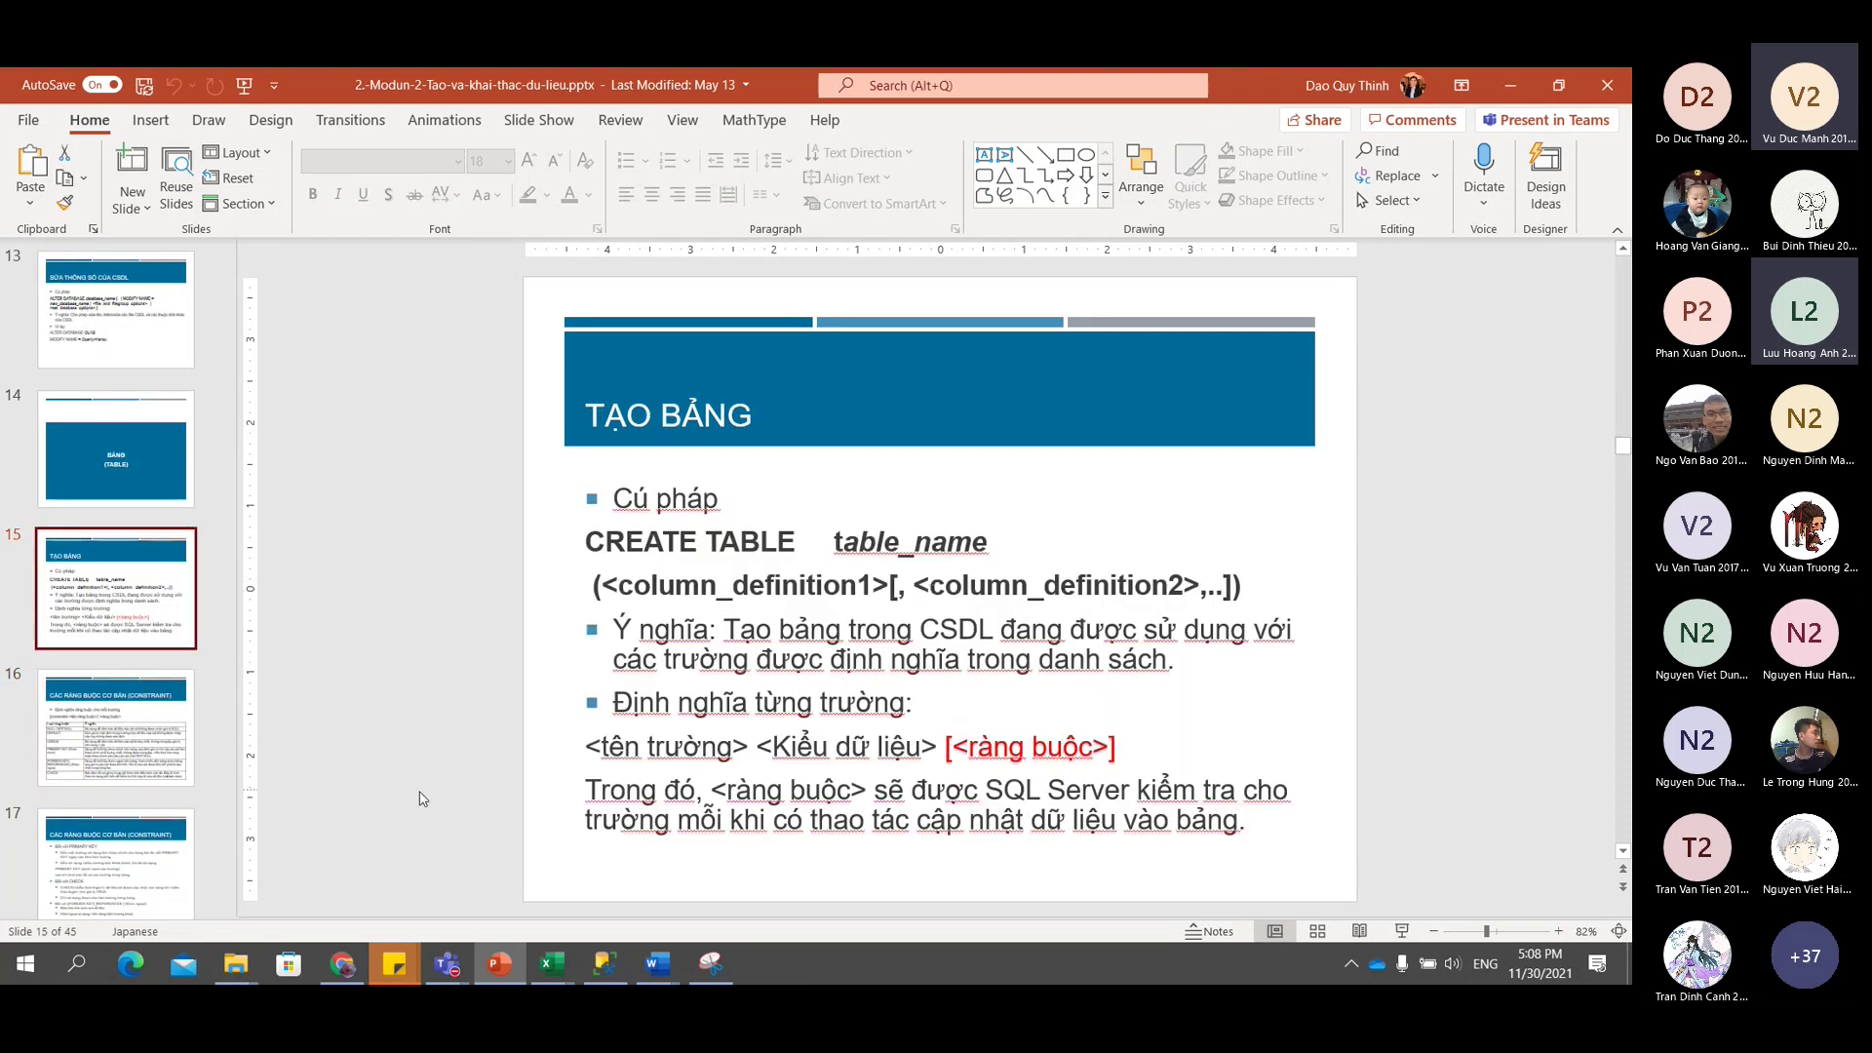
{"action": "scroll", "coordinate": [132, 807], "scroll_direction": "down", "scroll_amount": 2}
{"action": "left_click", "coordinate": [132, 807]}
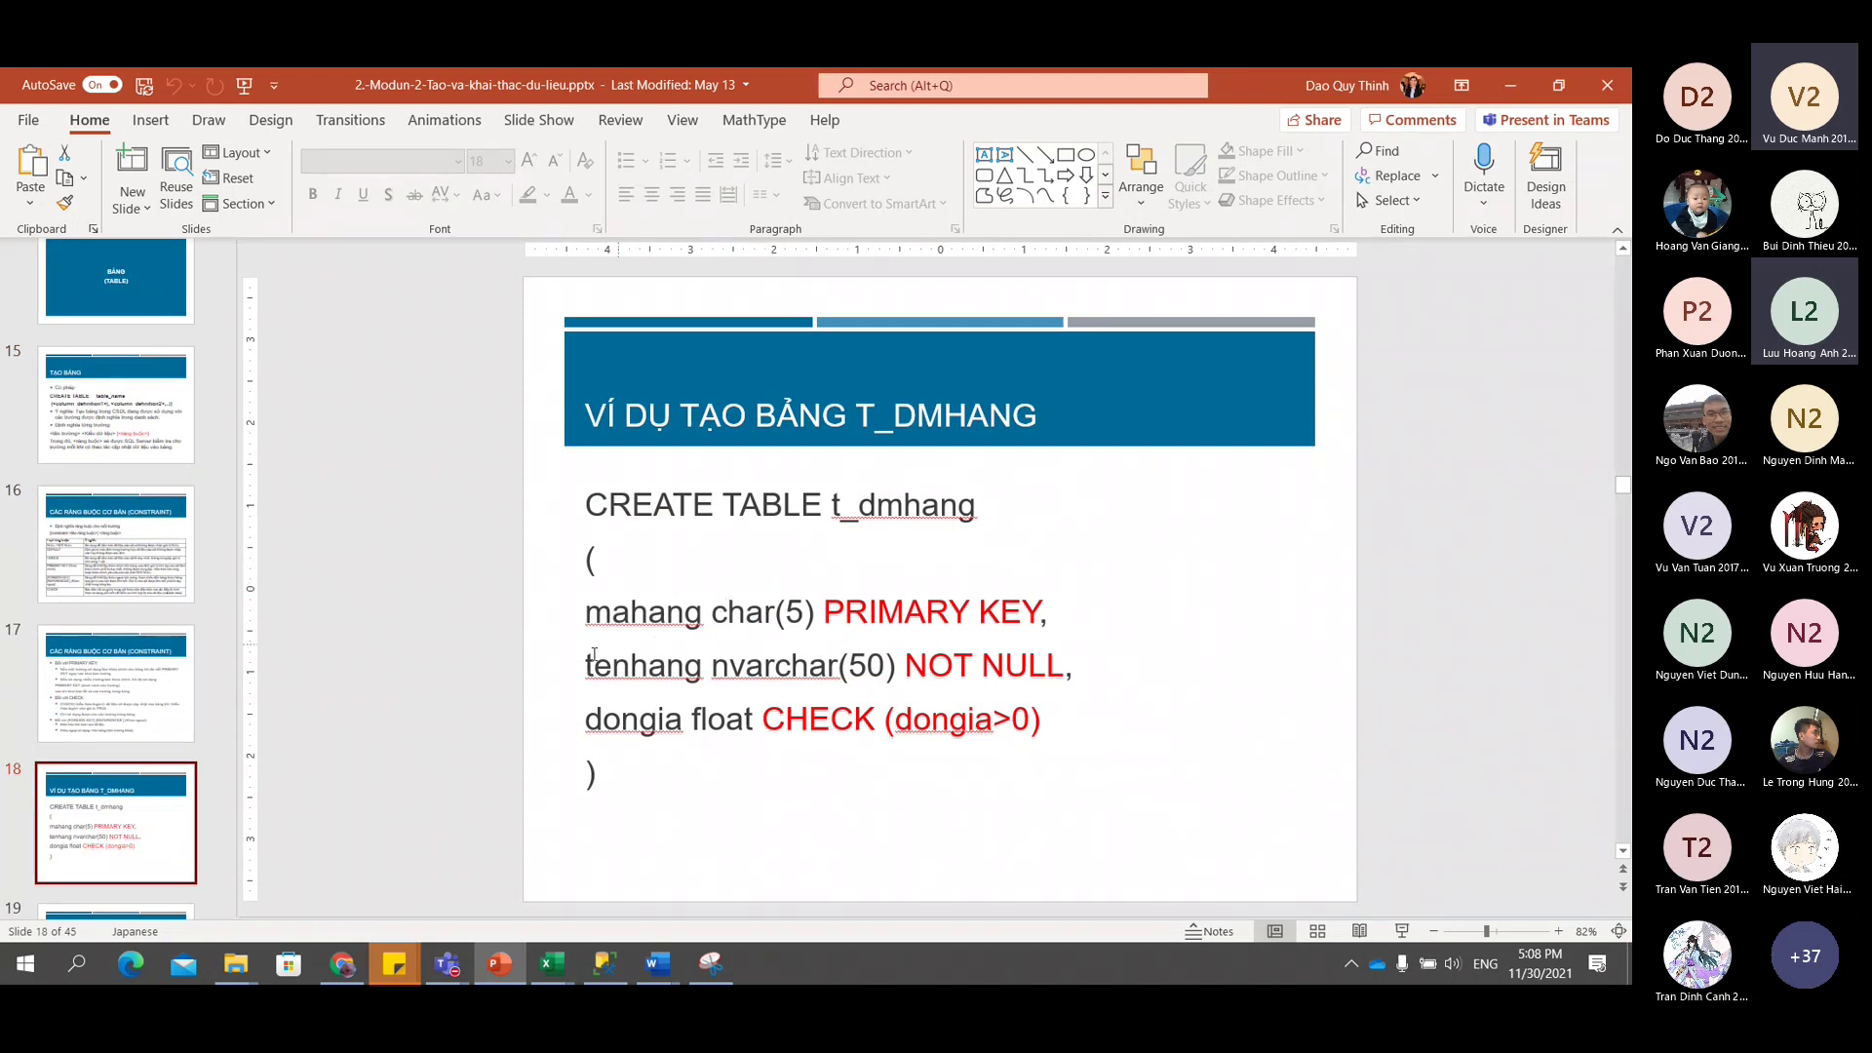
Step through the slides on the T_BANHANG example, altering and dropping tables, and viewing database information.
{"action": "scroll", "coordinate": [390, 726], "scroll_direction": "down", "scroll_amount": 2}
{"action": "left_click", "coordinate": [99, 591]}
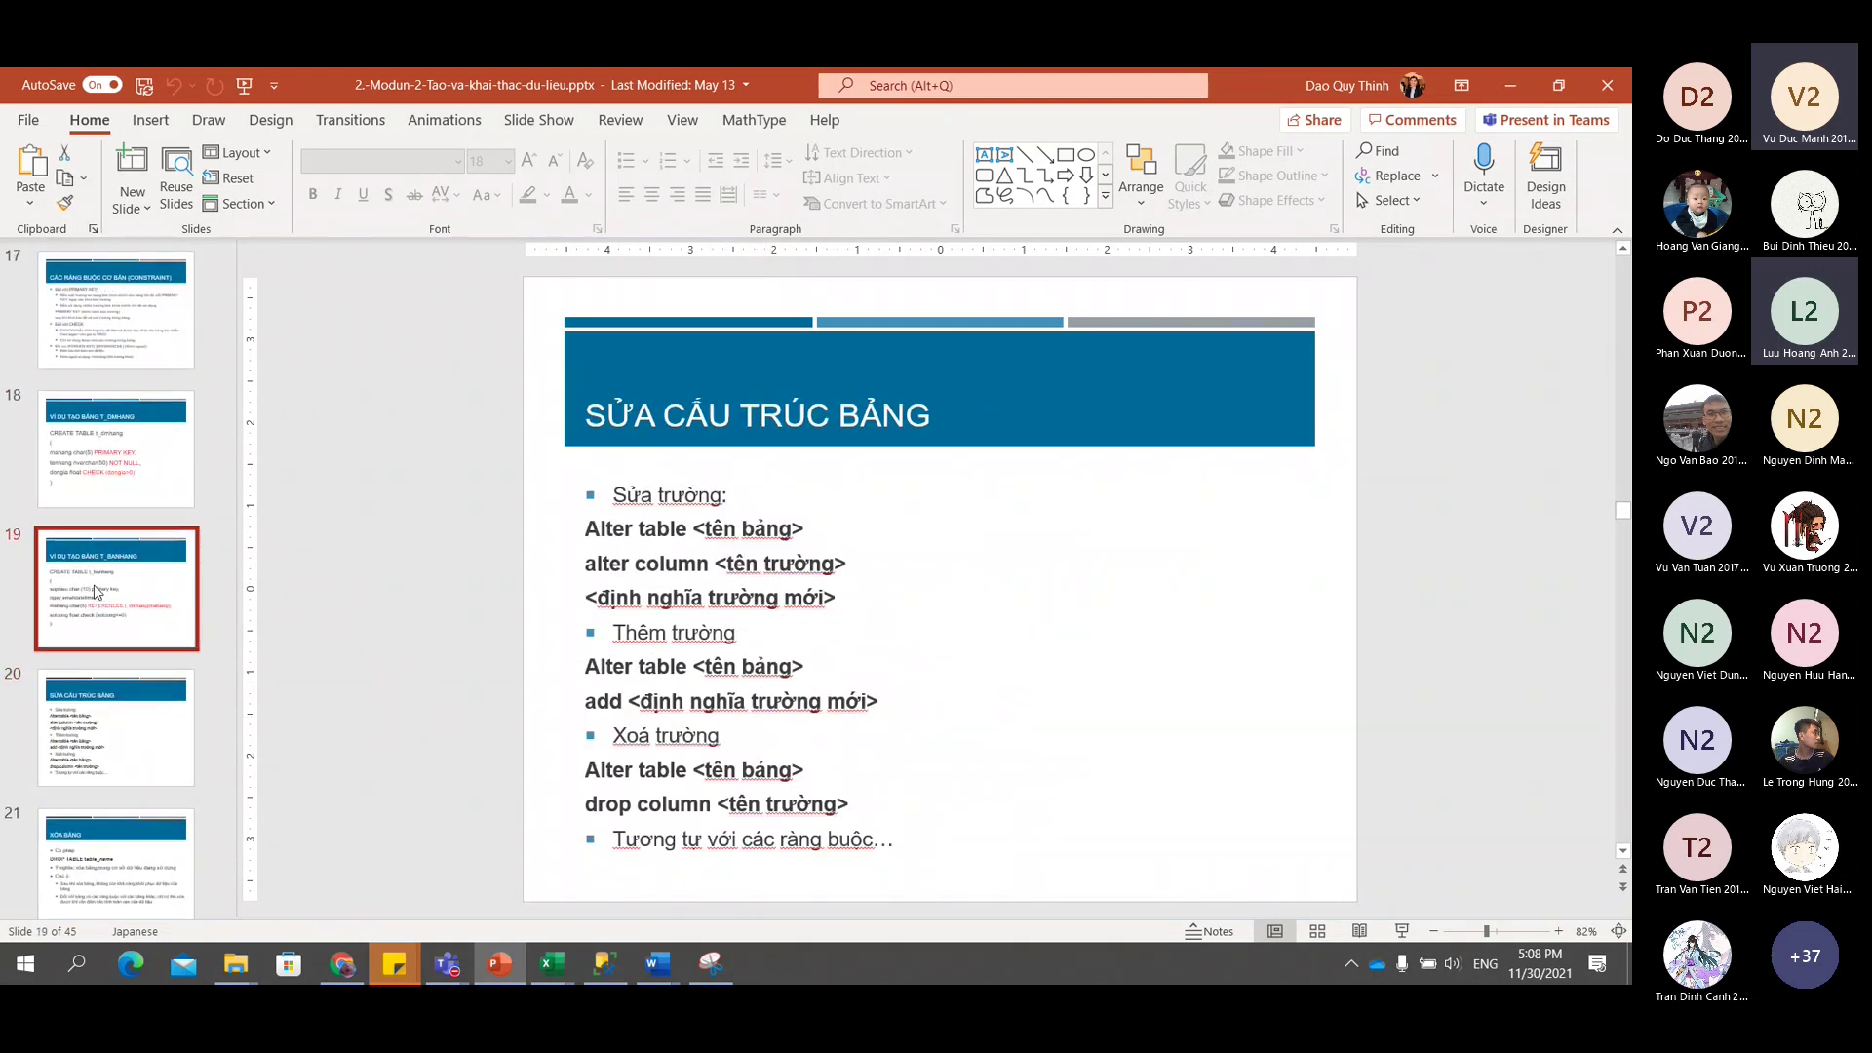
{"action": "left_click", "coordinate": [109, 730]}
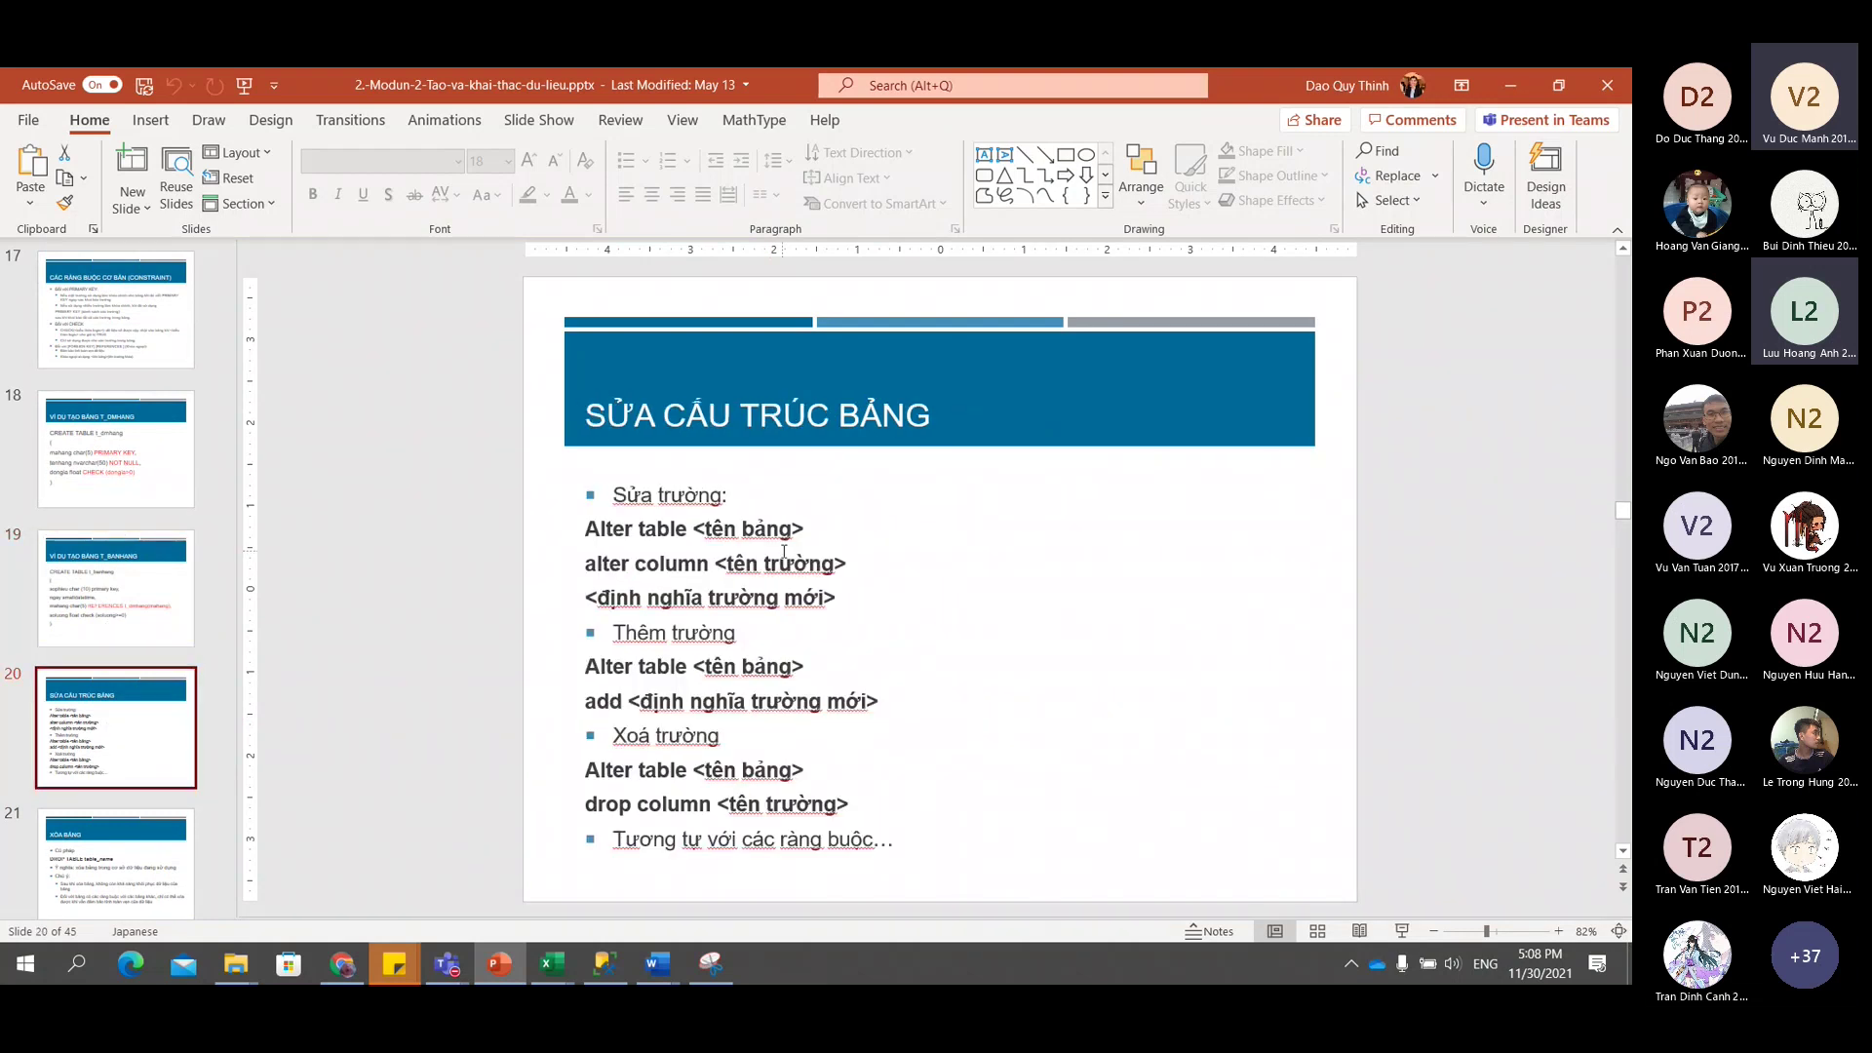
{"action": "key", "text": "Down"}
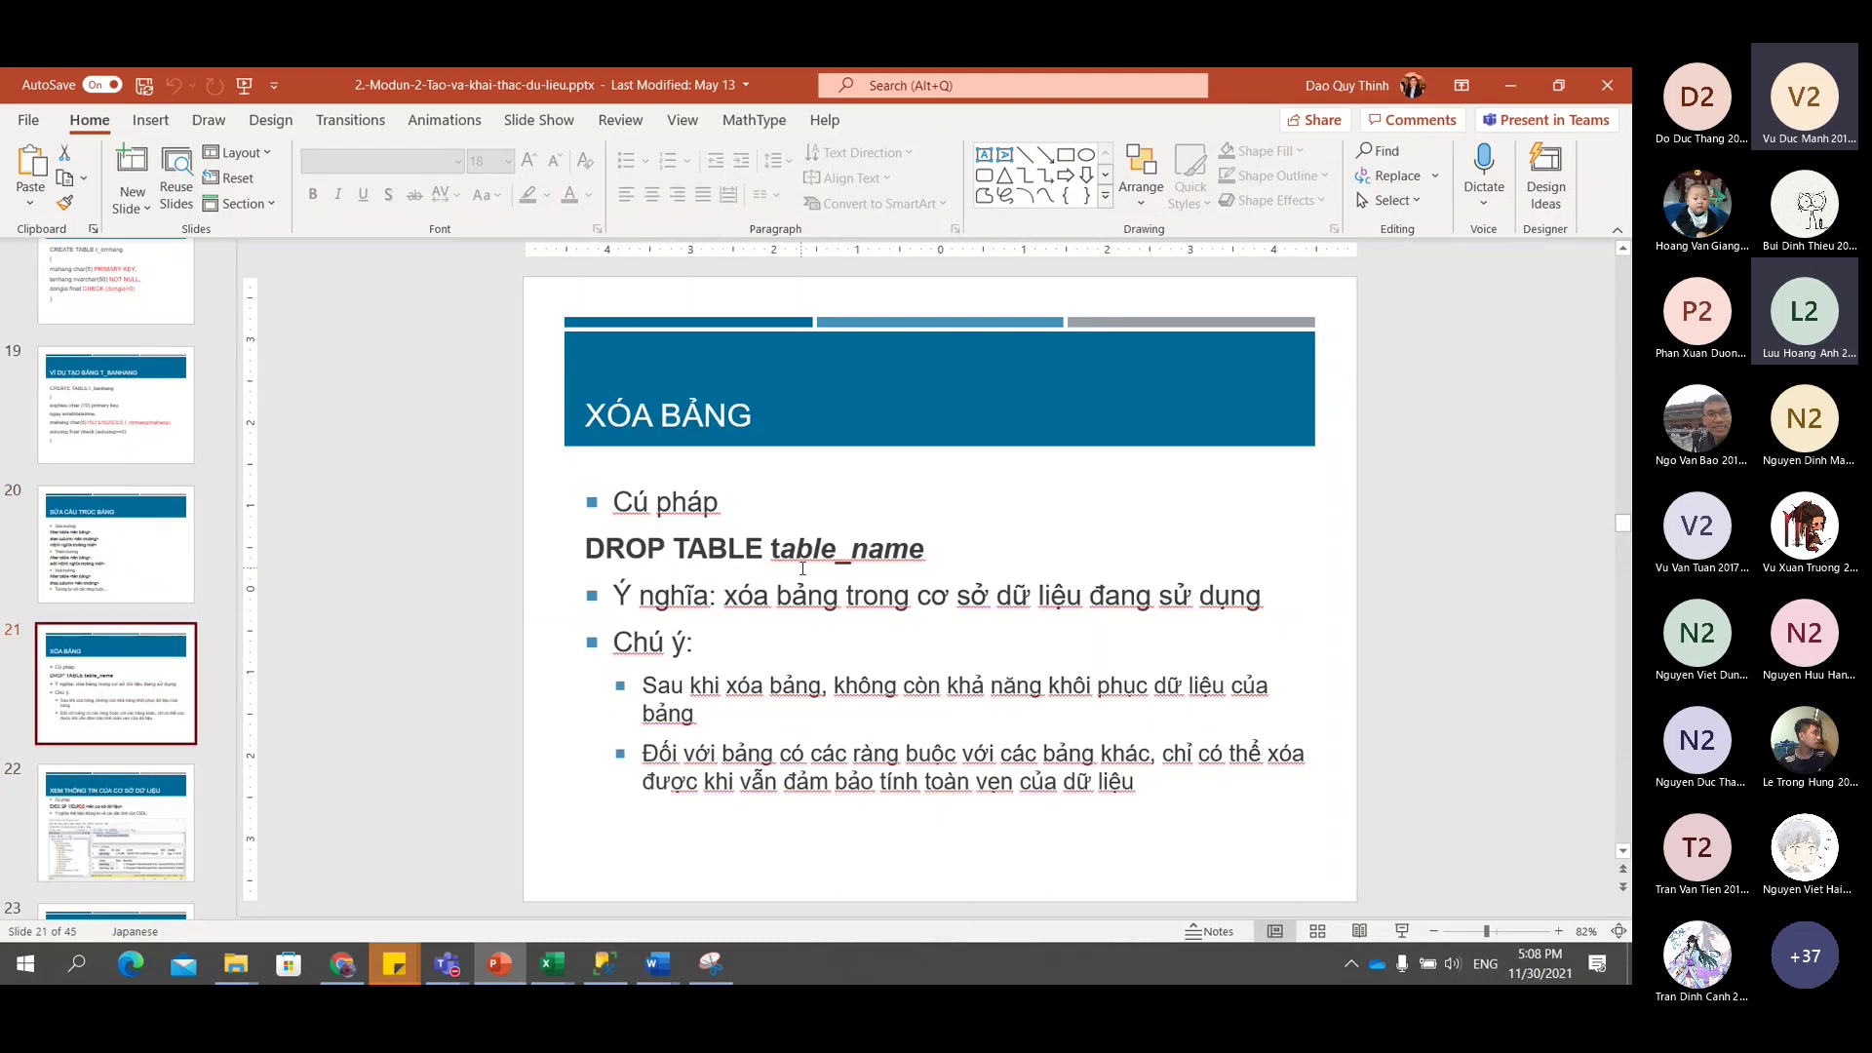
{"action": "left_click", "coordinate": [124, 817]}
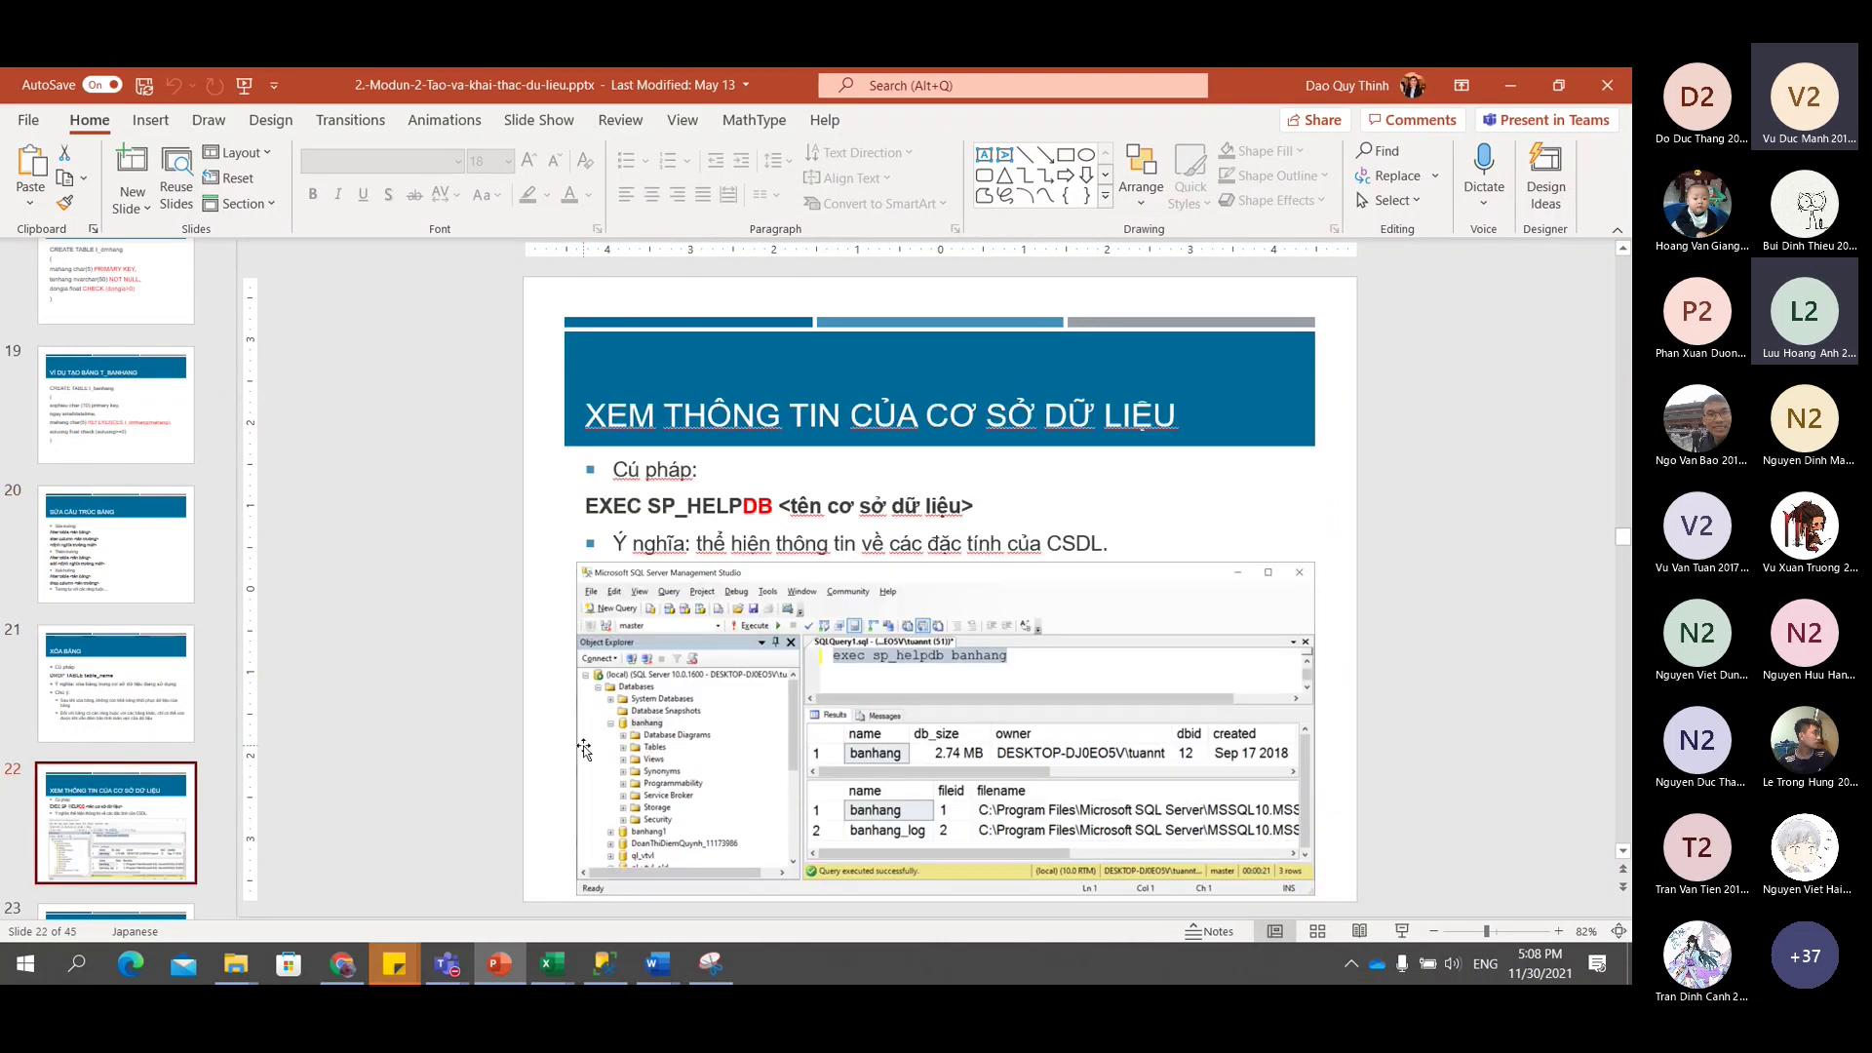
{"action": "key", "text": "Down"}
{"action": "scroll", "coordinate": [100, 682], "scroll_direction": "down", "scroll_amount": 3}
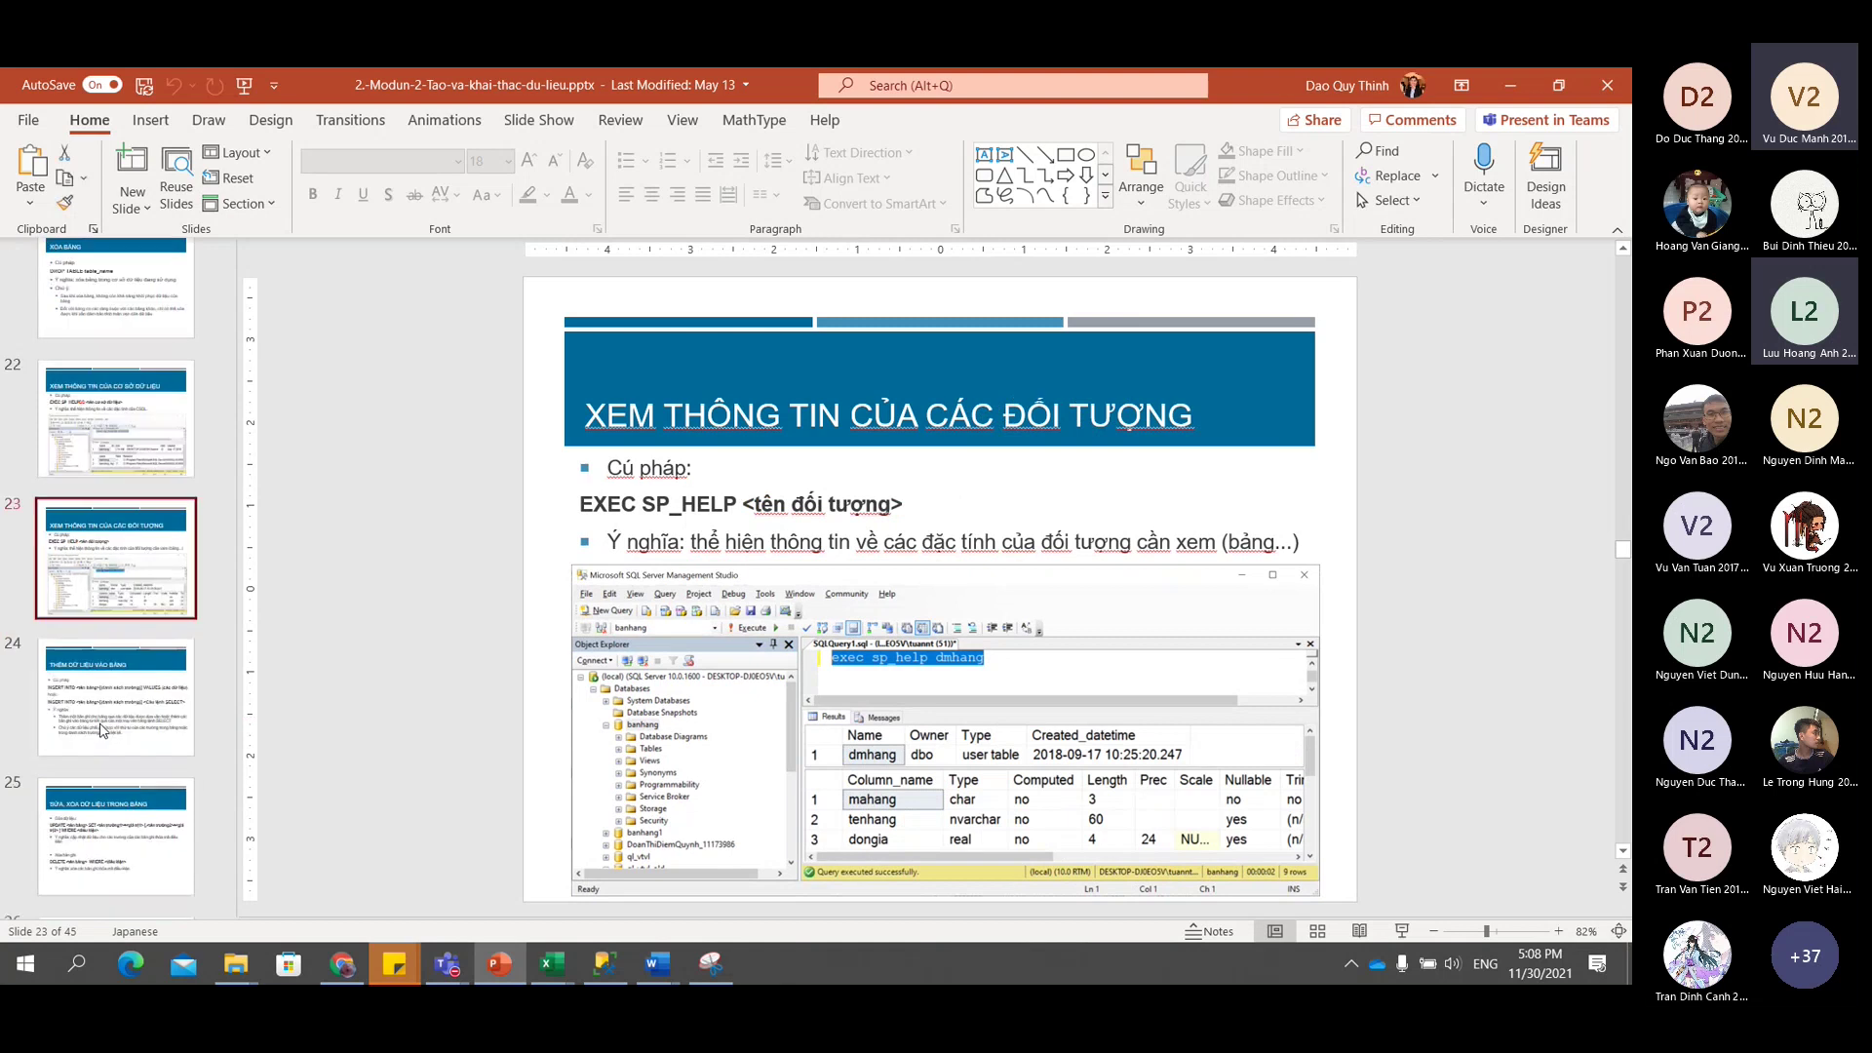
{"action": "key", "text": "Down"}
Continue through the update/delete and SELECT slides to slide 32 on data type conversion.
{"action": "left_click", "coordinate": [99, 776]}
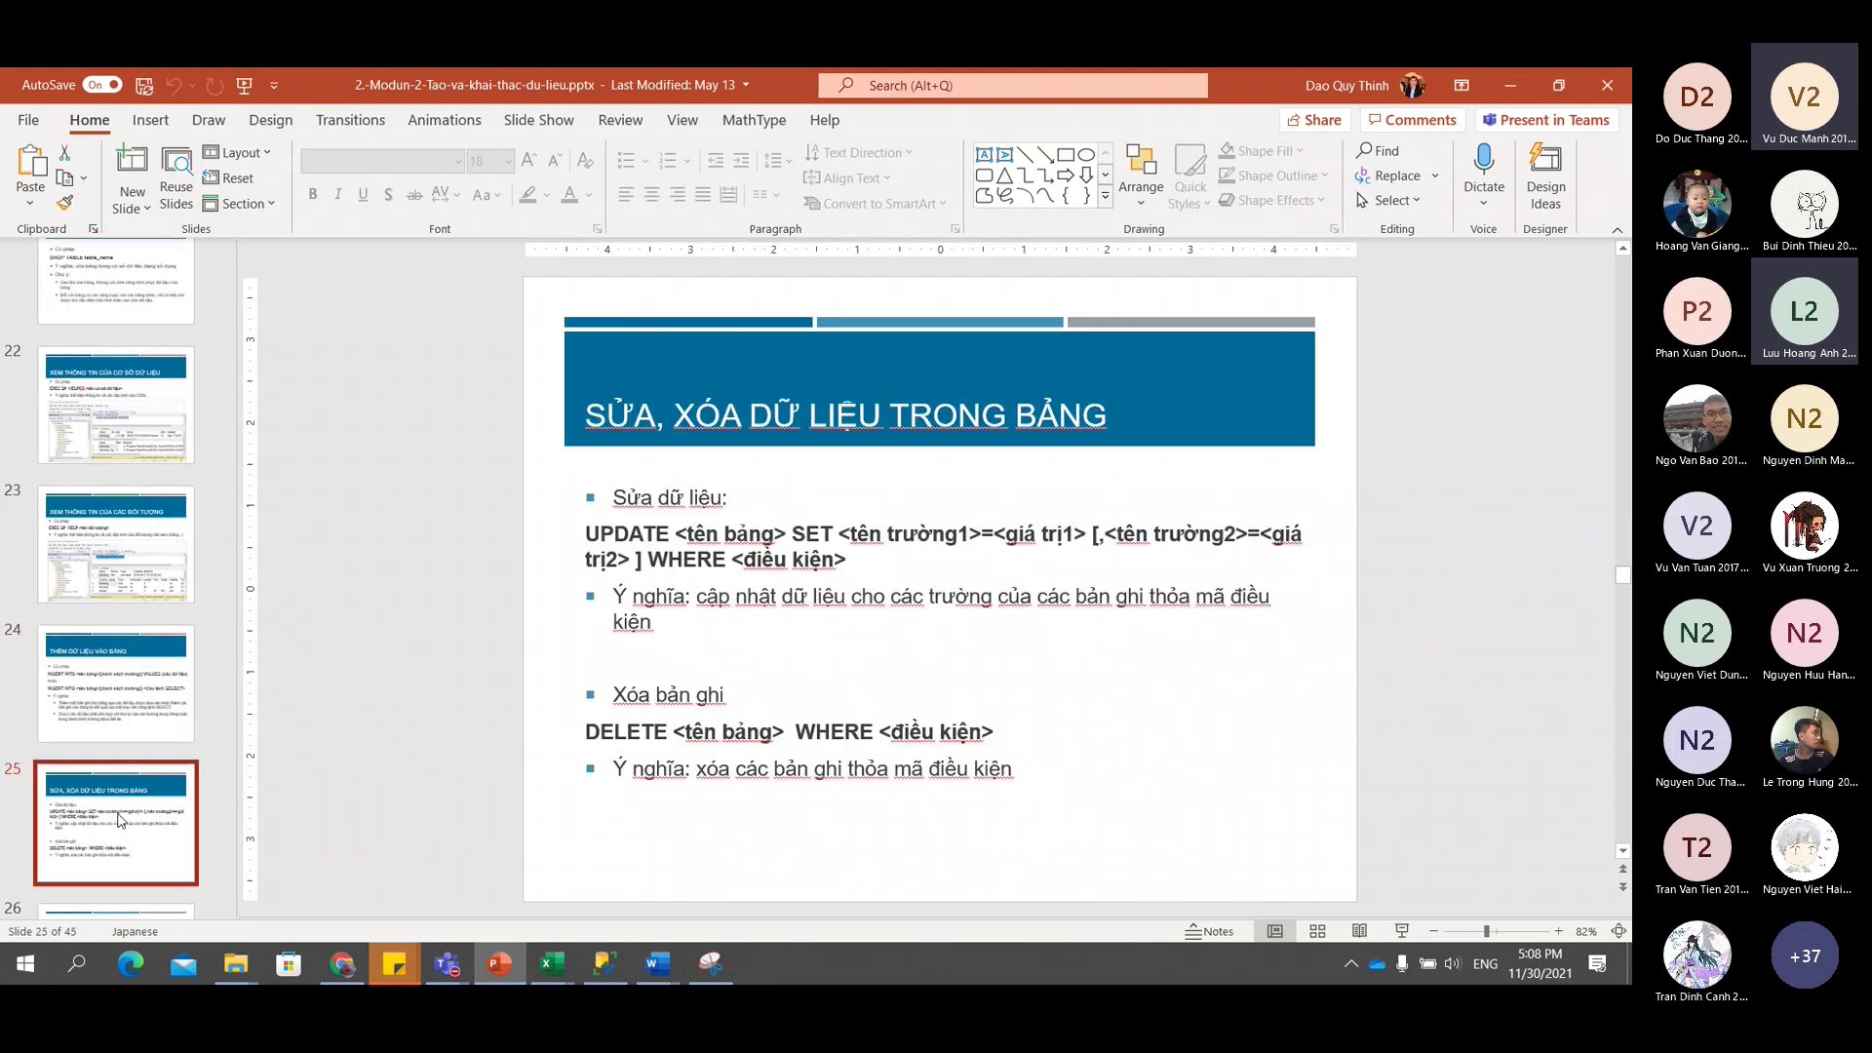
{"action": "scroll", "coordinate": [99, 776], "scroll_direction": "down", "scroll_amount": 3}
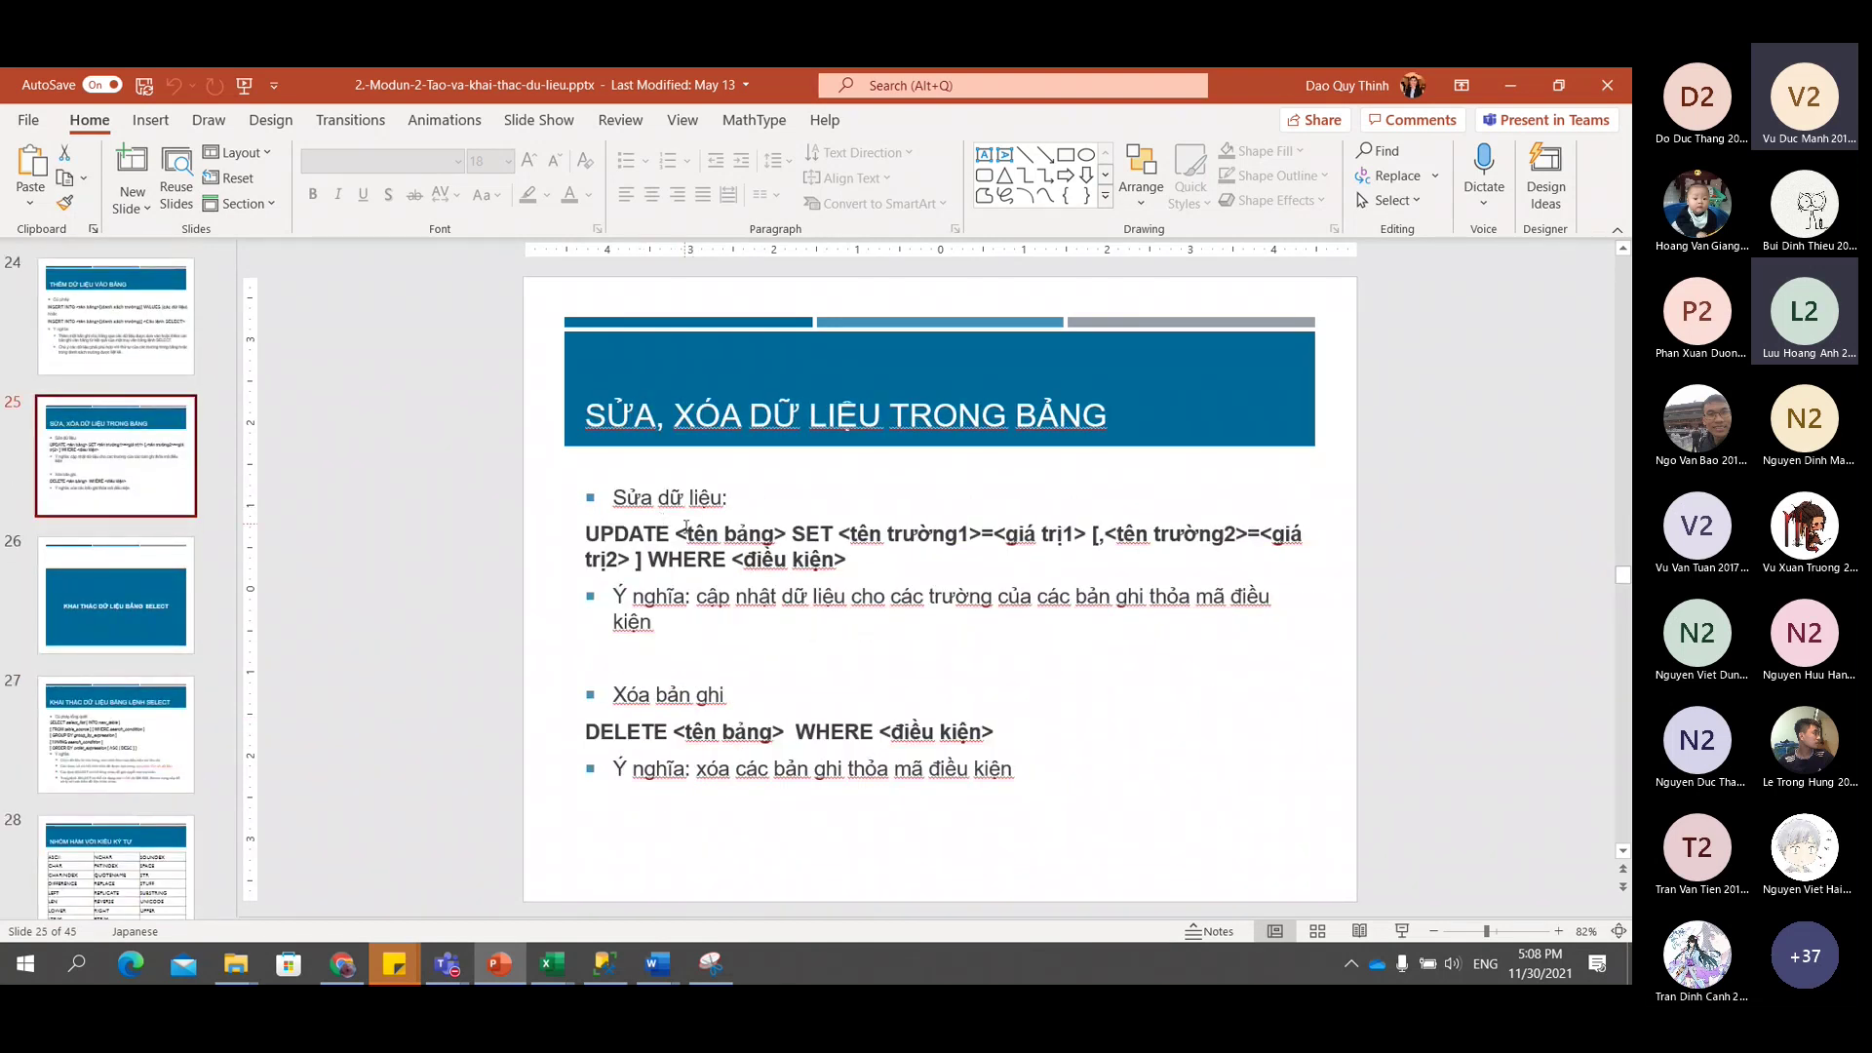
{"action": "left_click", "coordinate": [181, 753]}
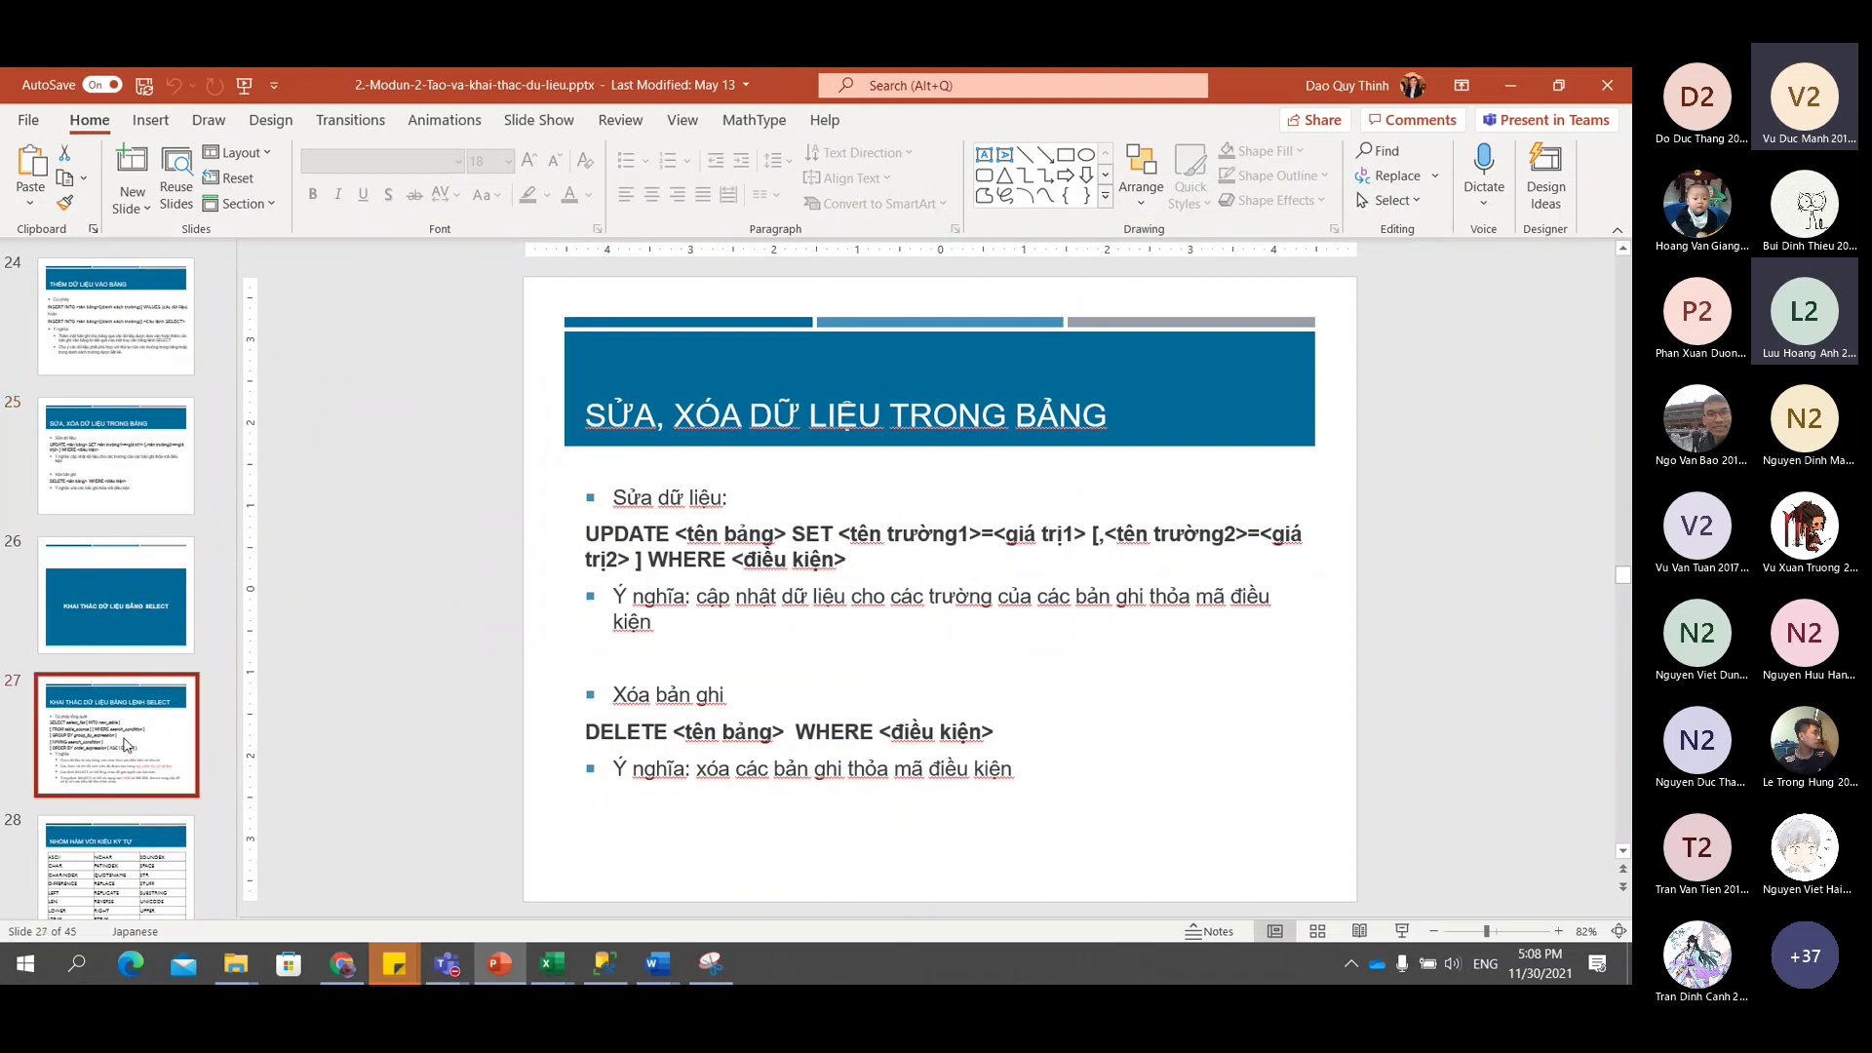
{"action": "left_click", "coordinate": [141, 864]}
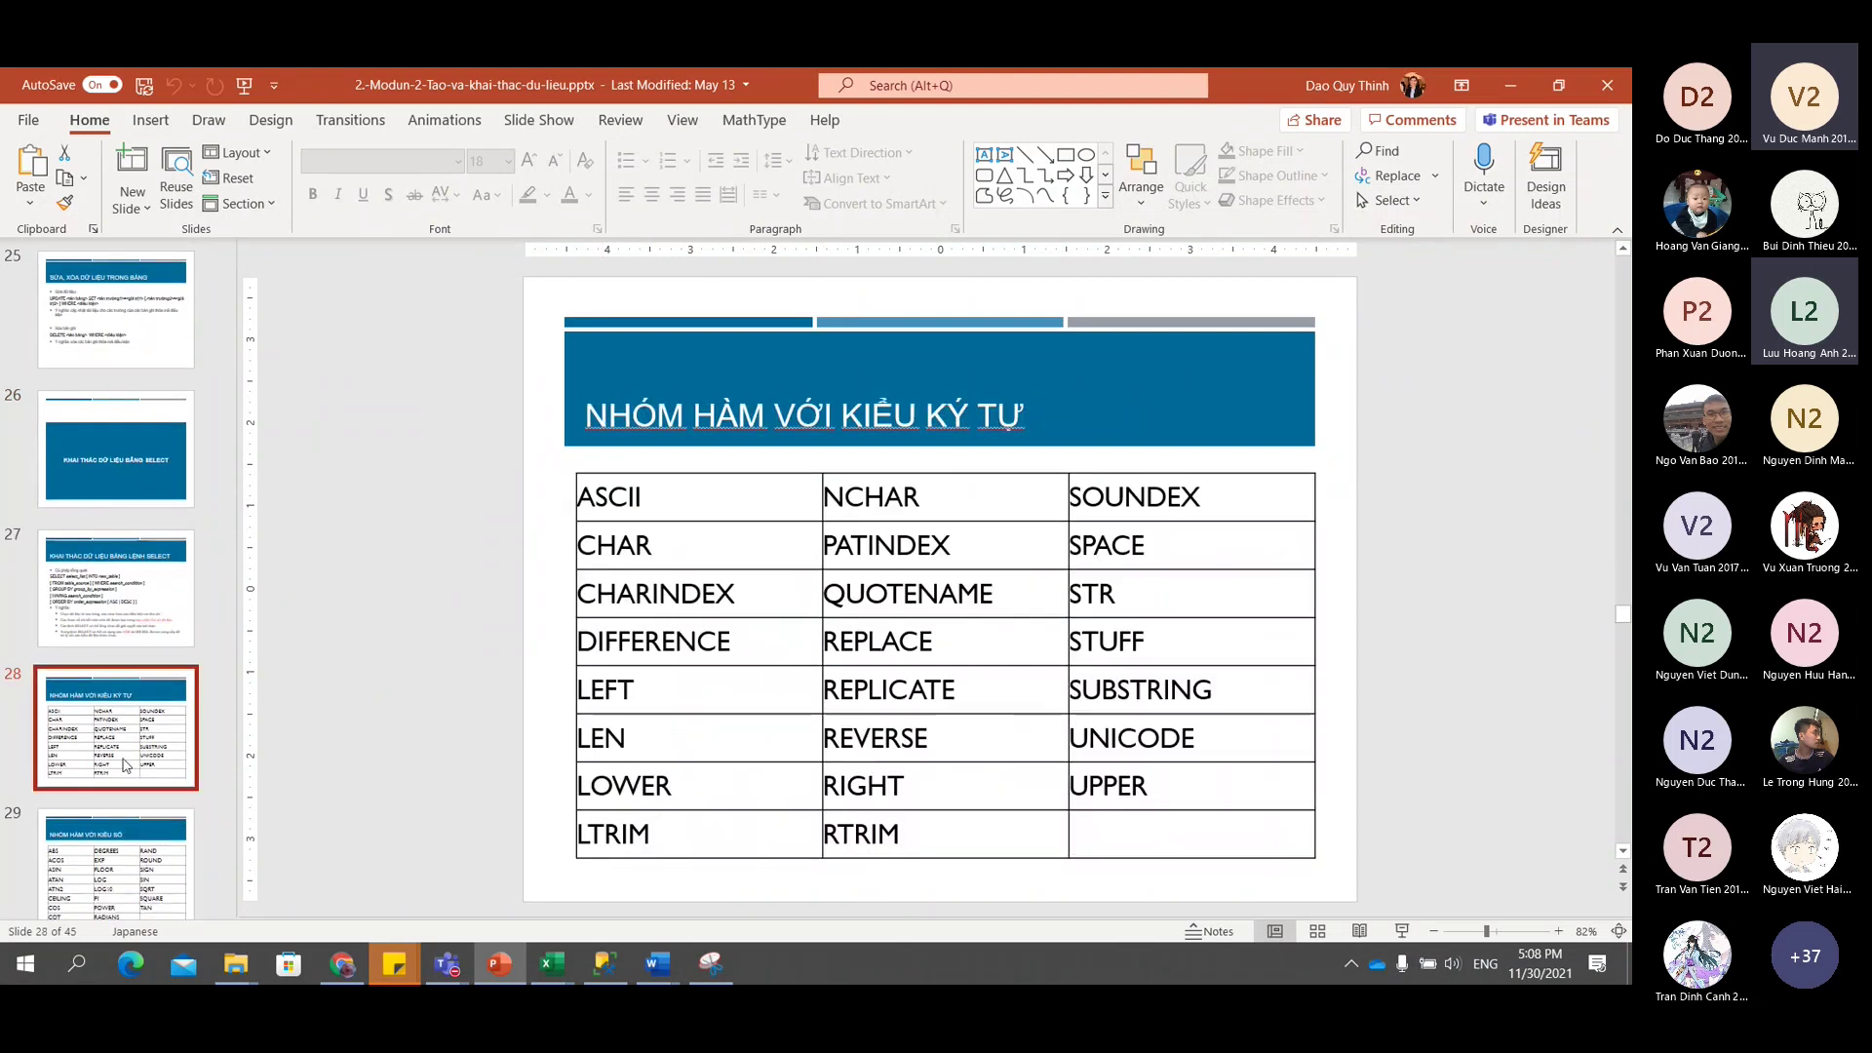
{"action": "left_click", "coordinate": [139, 596]}
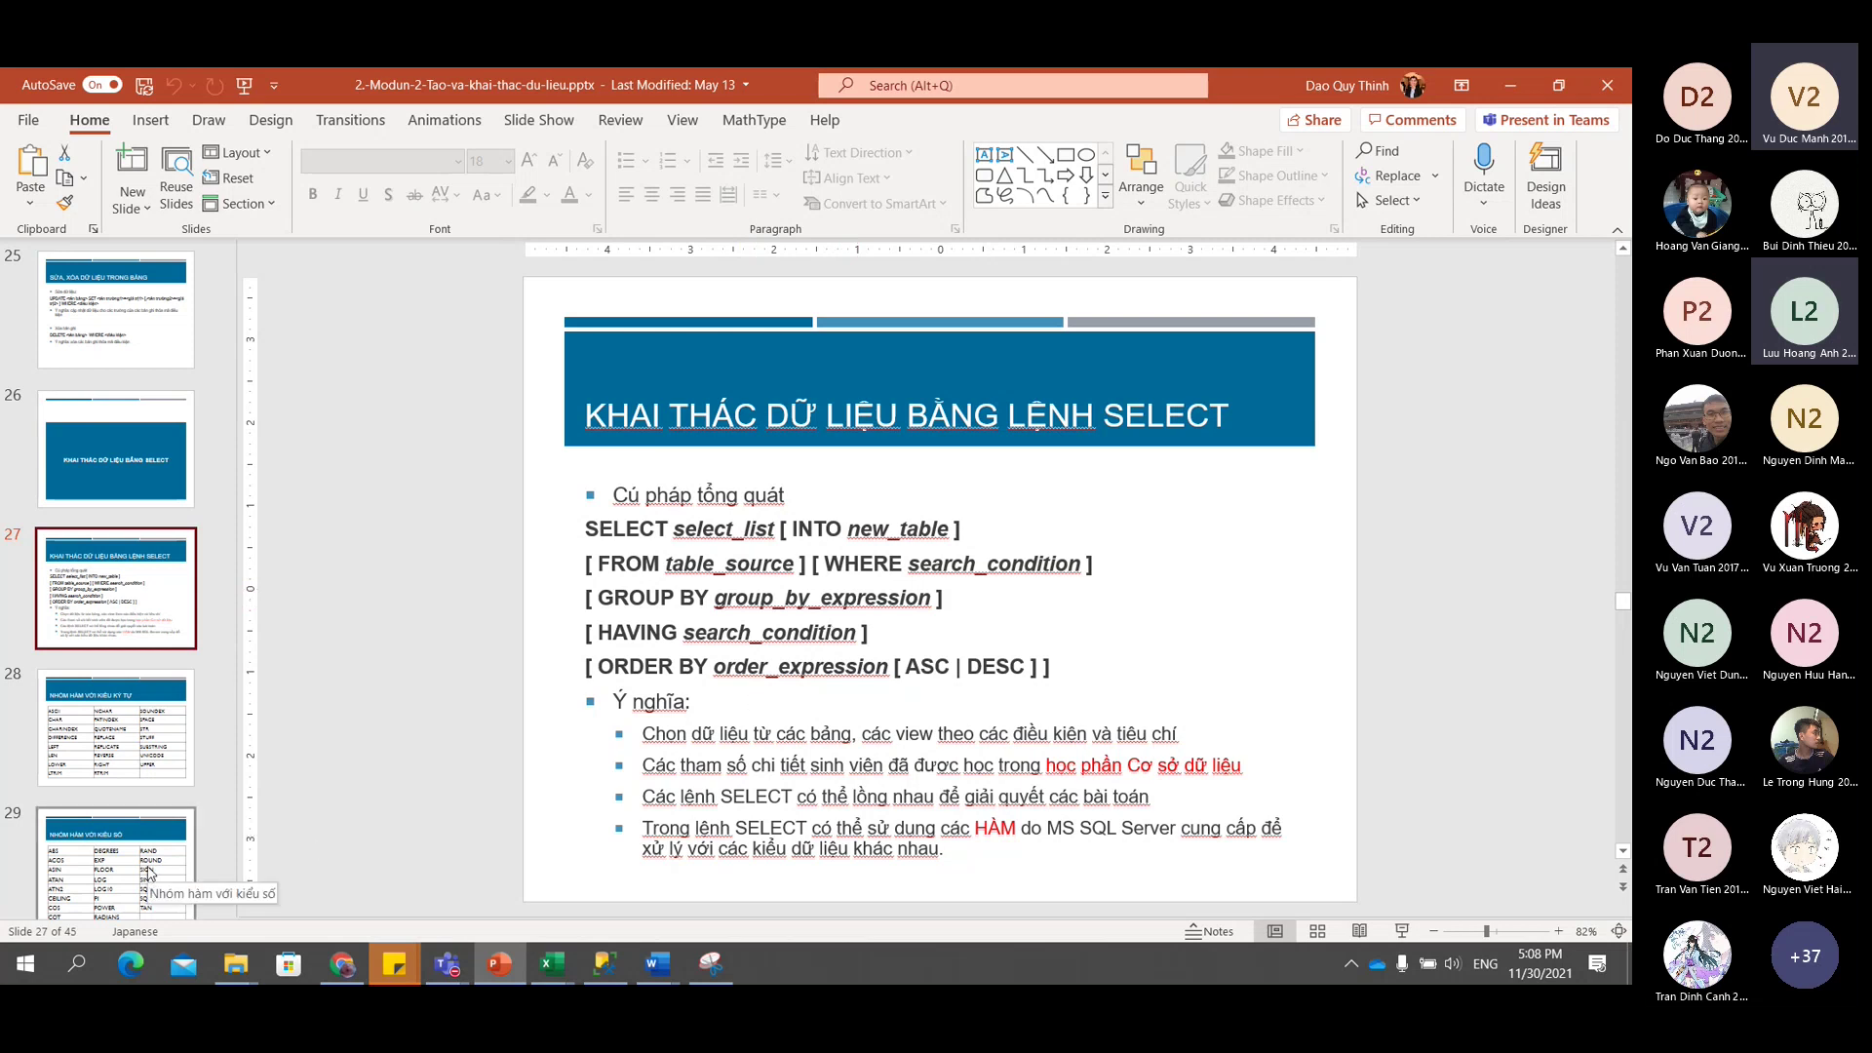
{"action": "scroll", "coordinate": [130, 801], "scroll_direction": "down", "scroll_amount": 3}
{"action": "scroll", "coordinate": [128, 780], "scroll_direction": "down", "scroll_amount": 2}
{"action": "left_click", "coordinate": [128, 751]}
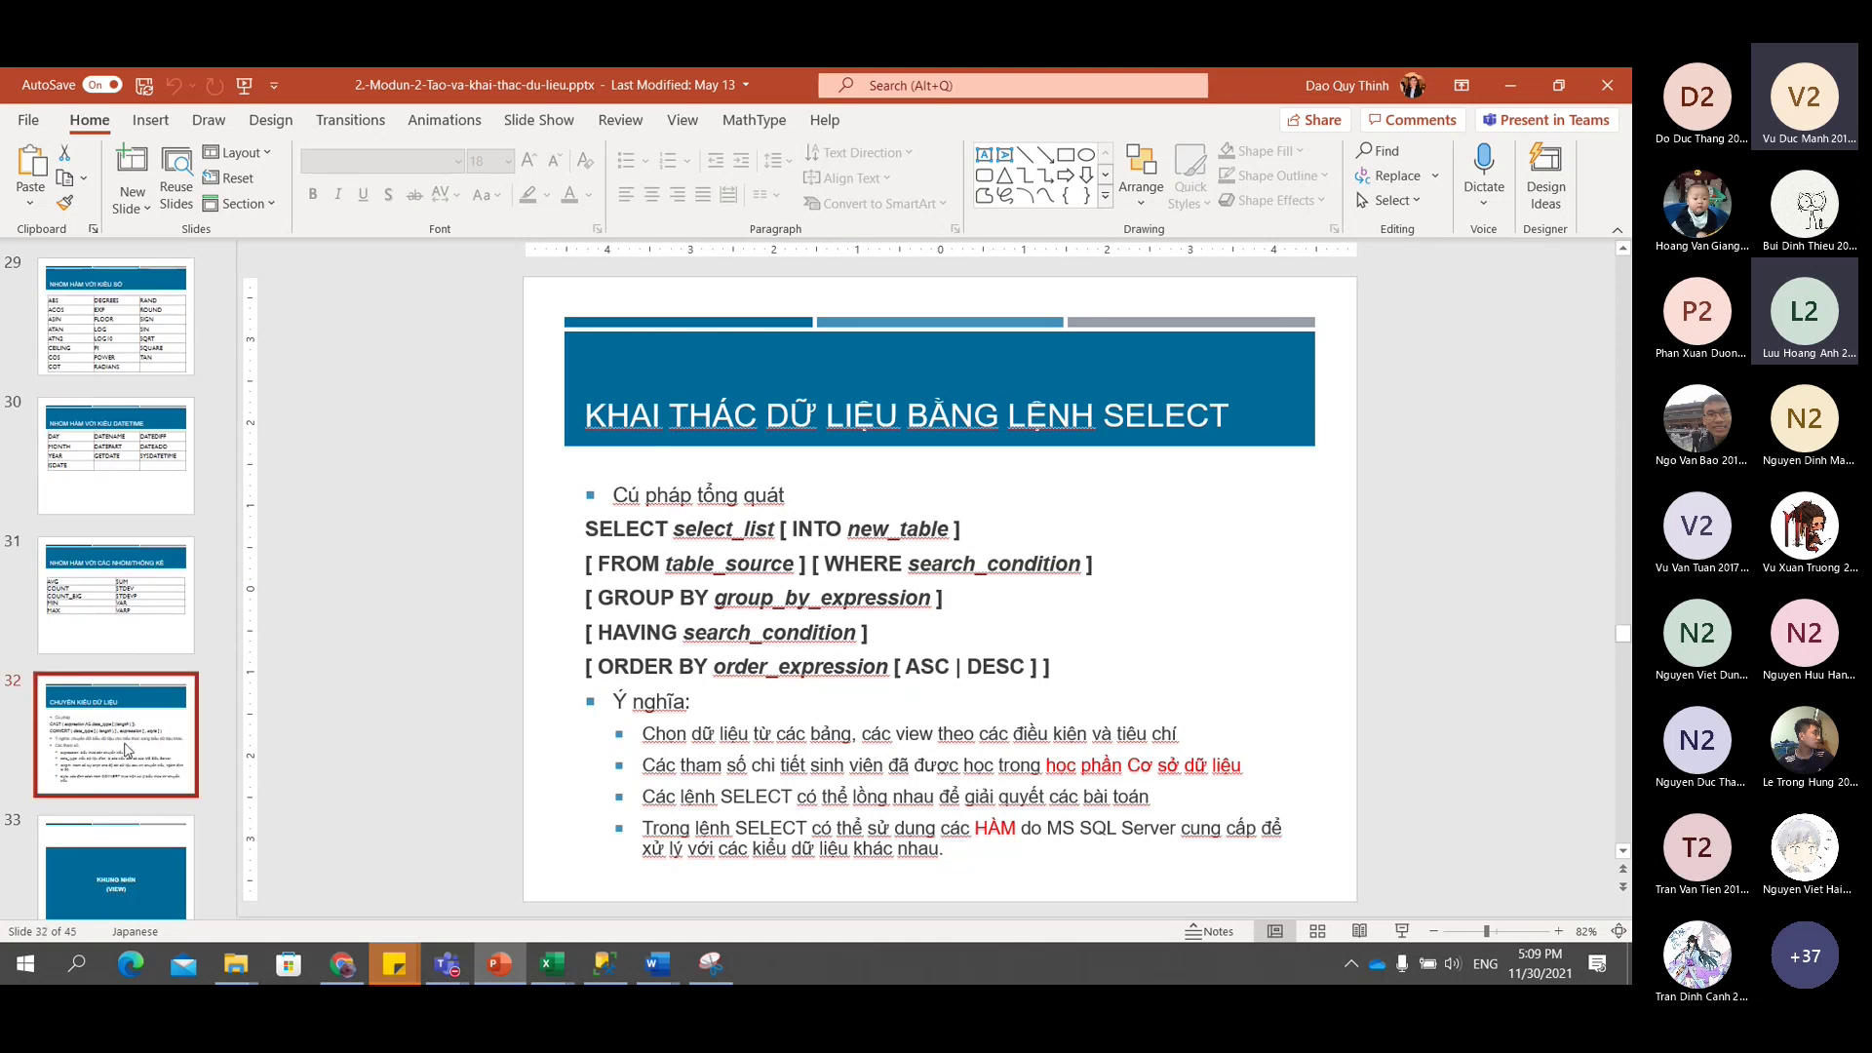
{"action": "scroll", "coordinate": [128, 751], "scroll_direction": "down", "scroll_amount": 2}
Go via slide 34 to slide 35 'Tạo View' and click into its CREATE VIEW syntax text.
{"action": "left_click", "coordinate": [117, 644]}
{"action": "left_click", "coordinate": [146, 755]}
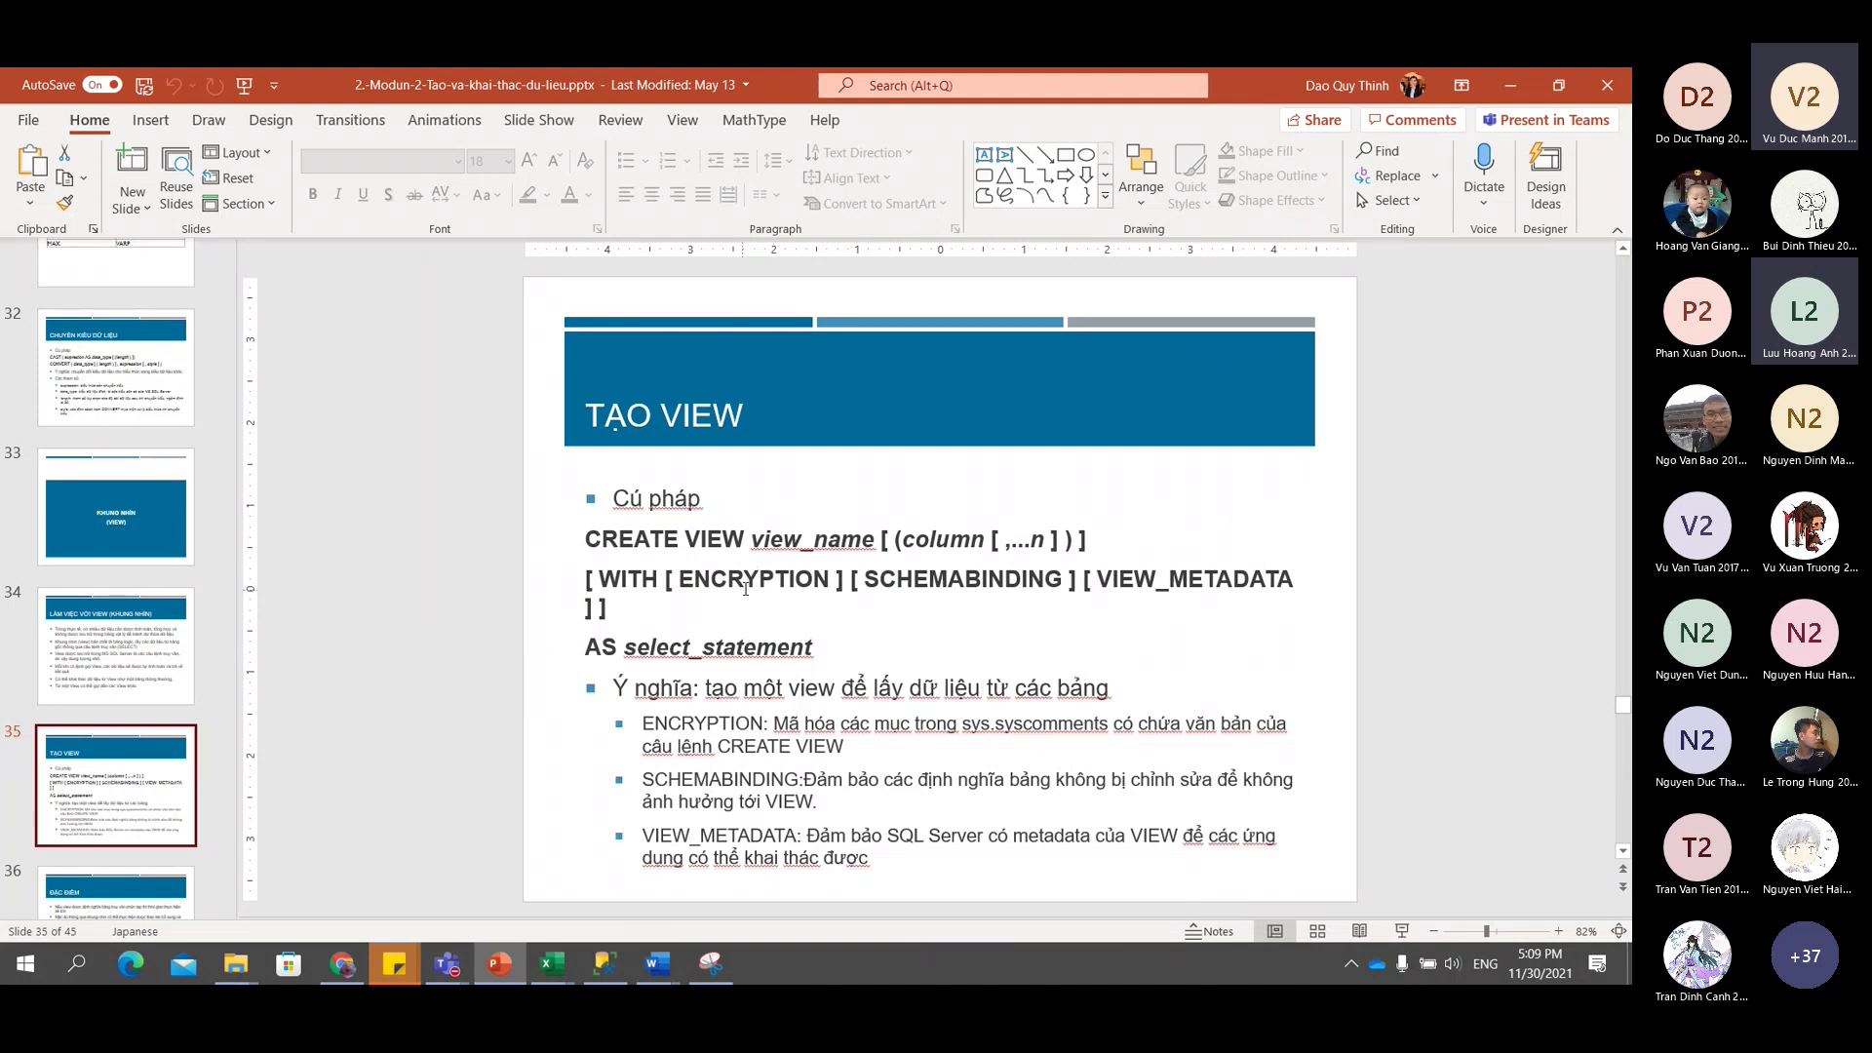
{"action": "left_click", "coordinate": [756, 579]}
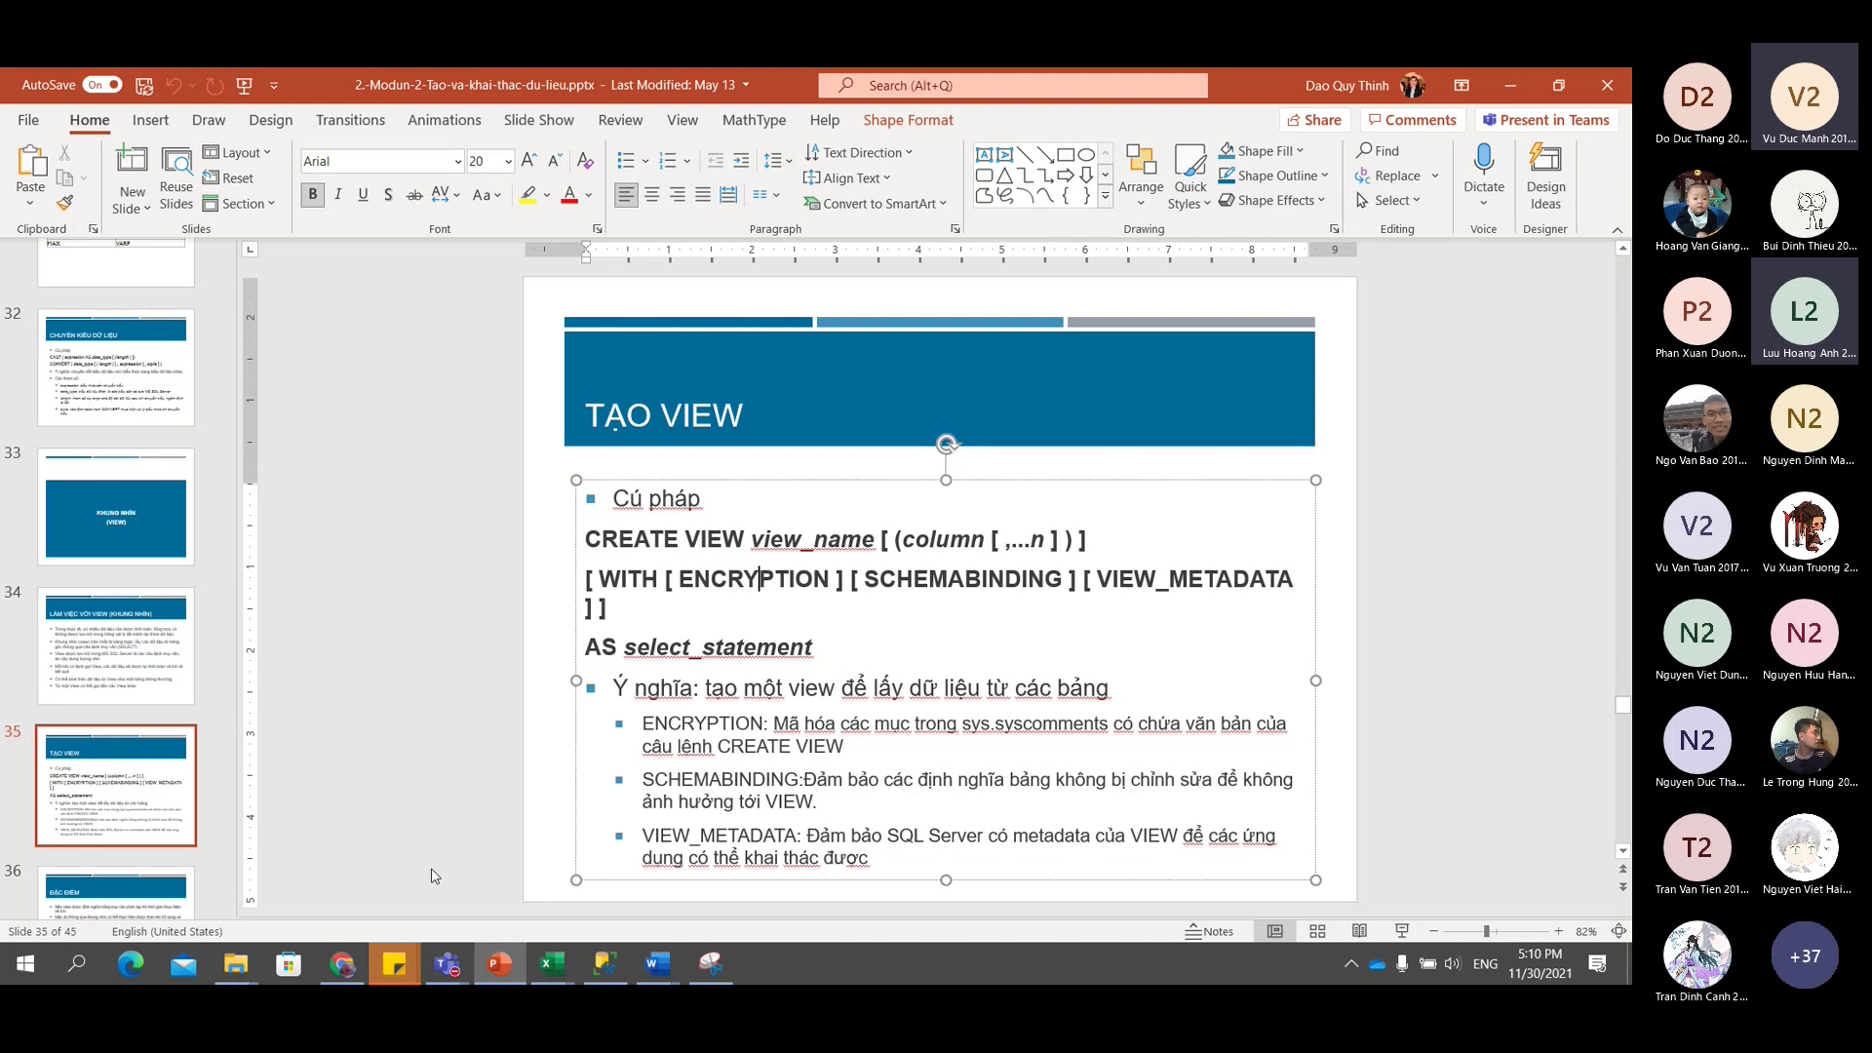
{"action": "left_click", "coordinate": [659, 963]}
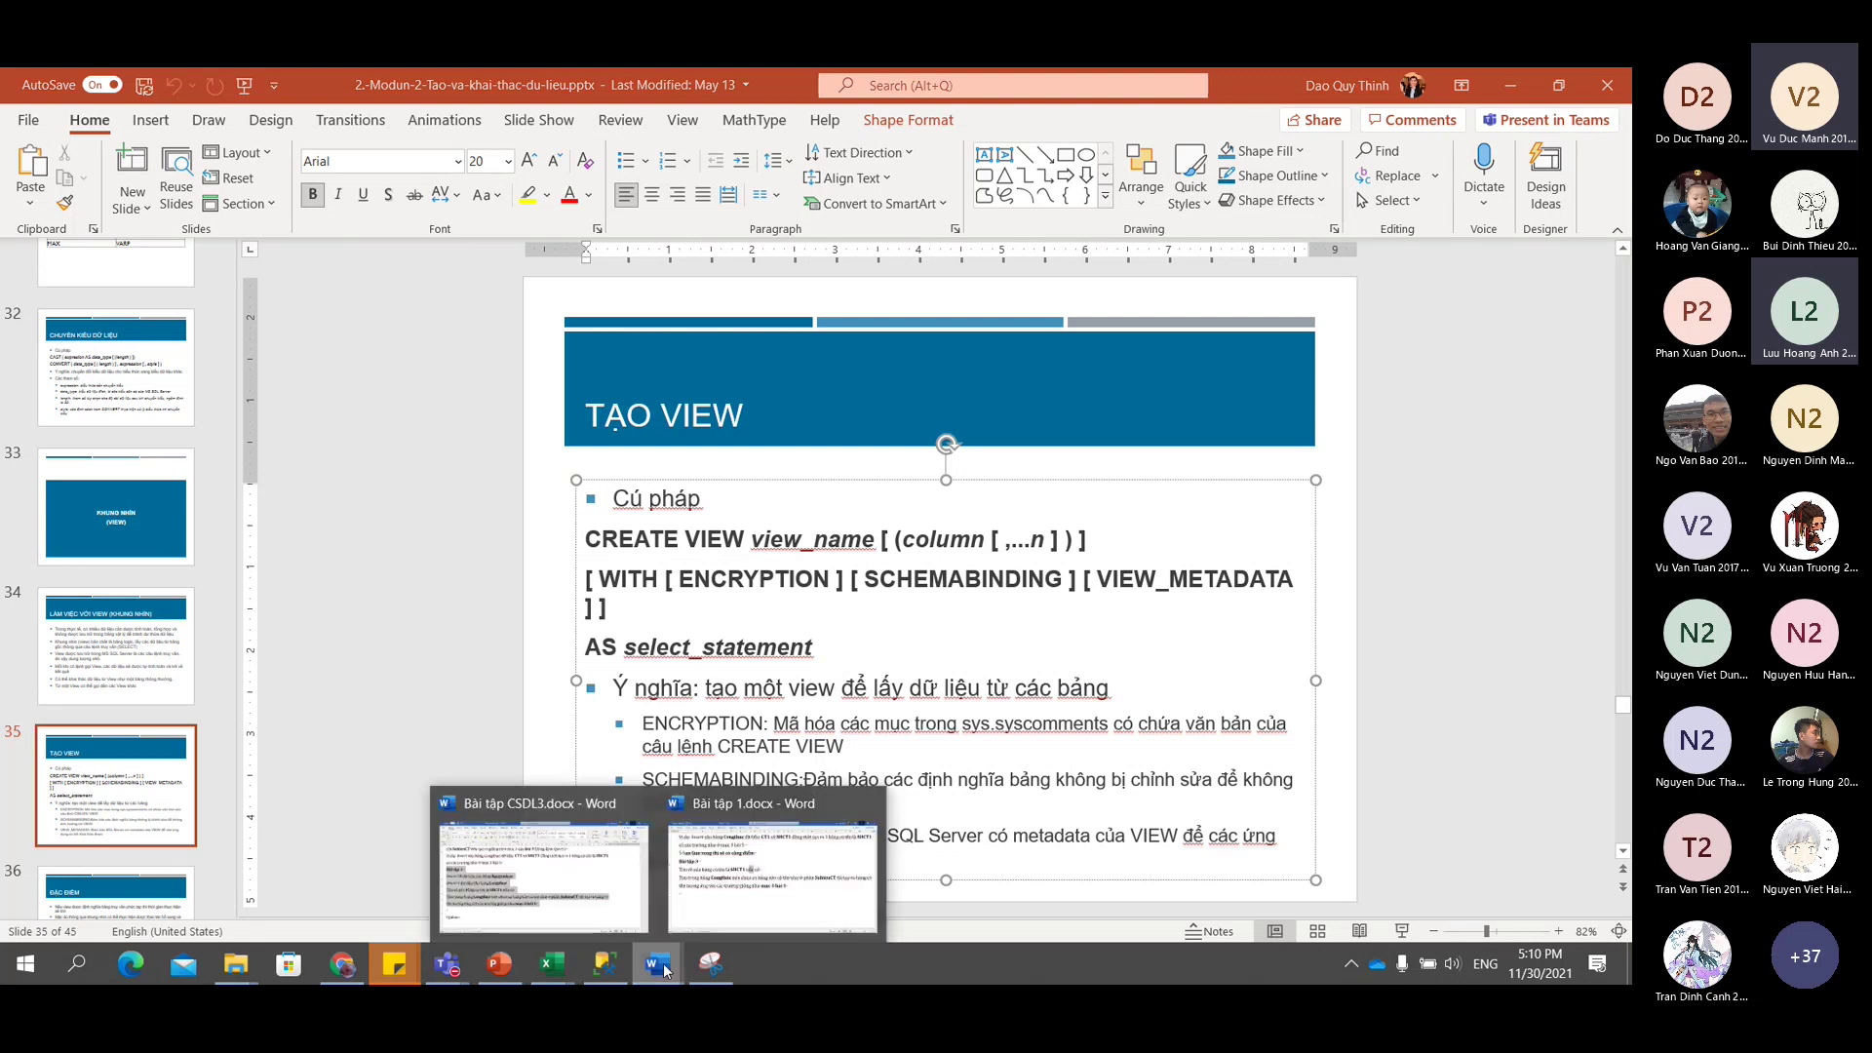
{"action": "left_click", "coordinate": [585, 876]}
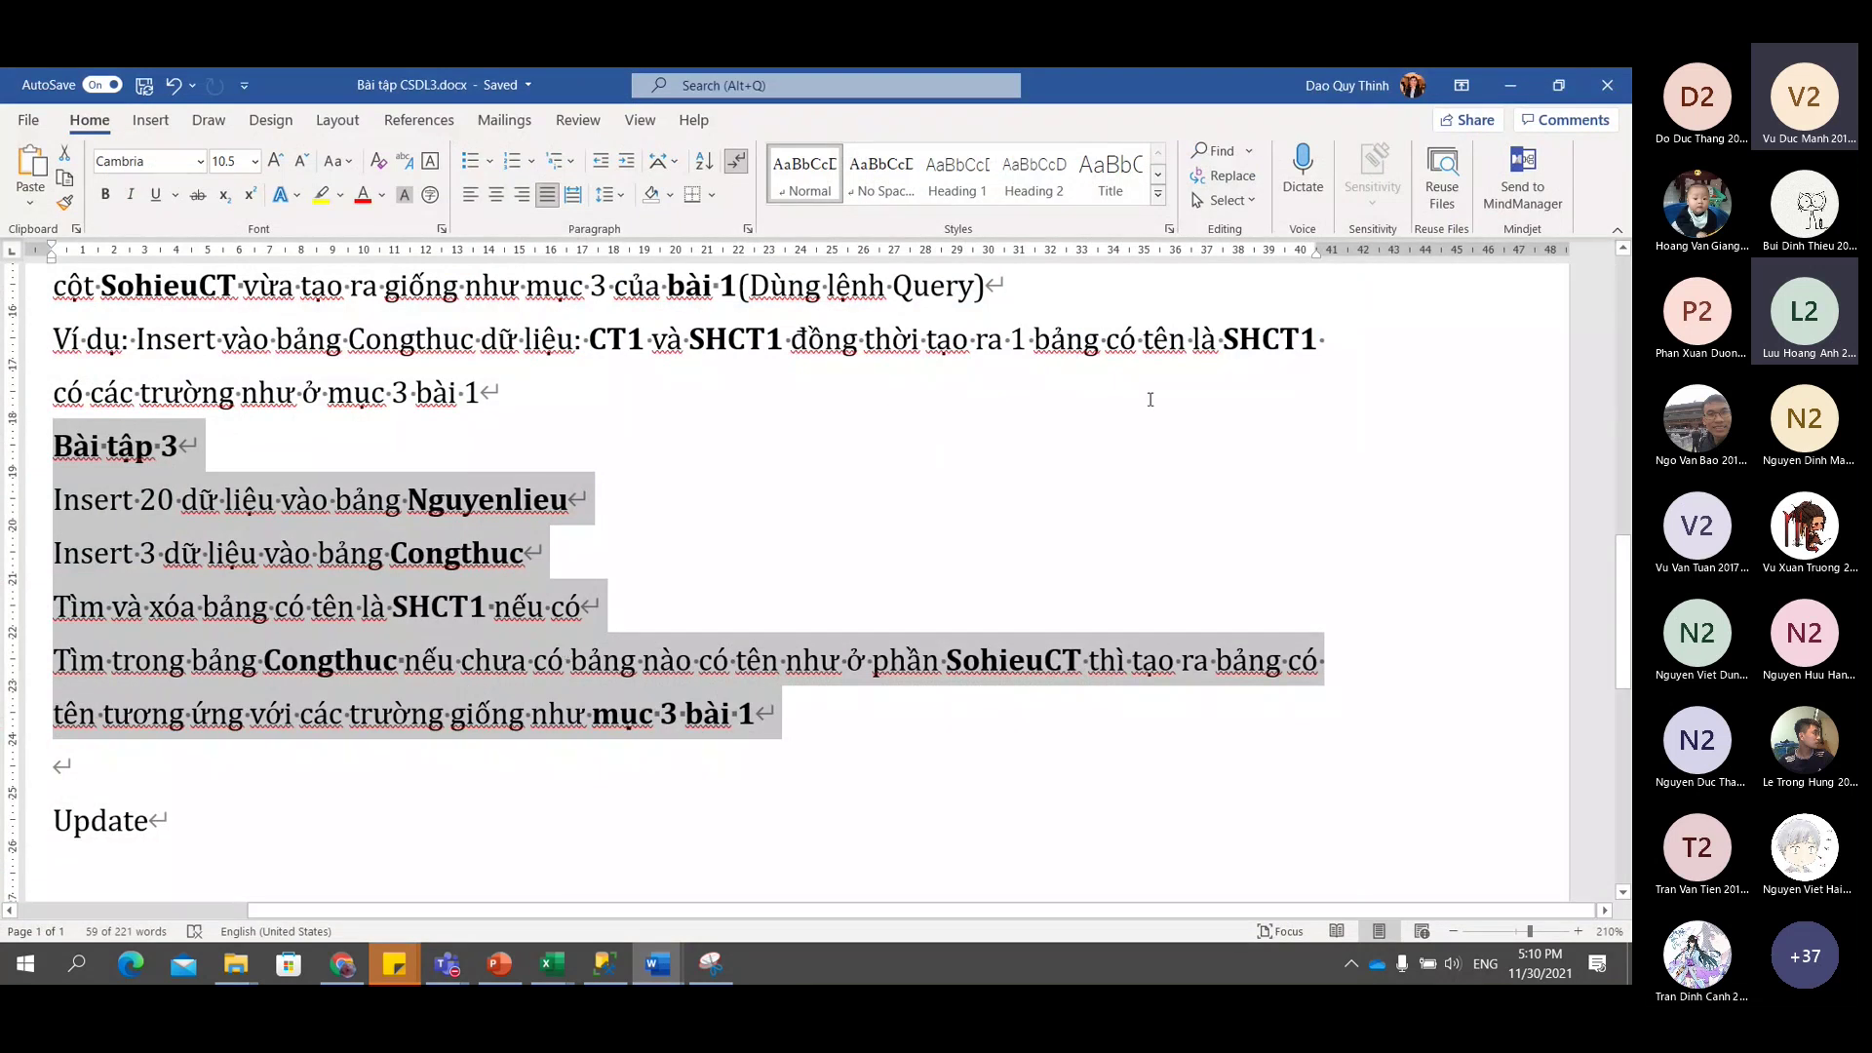
{"action": "left_click", "coordinate": [1510, 85]}
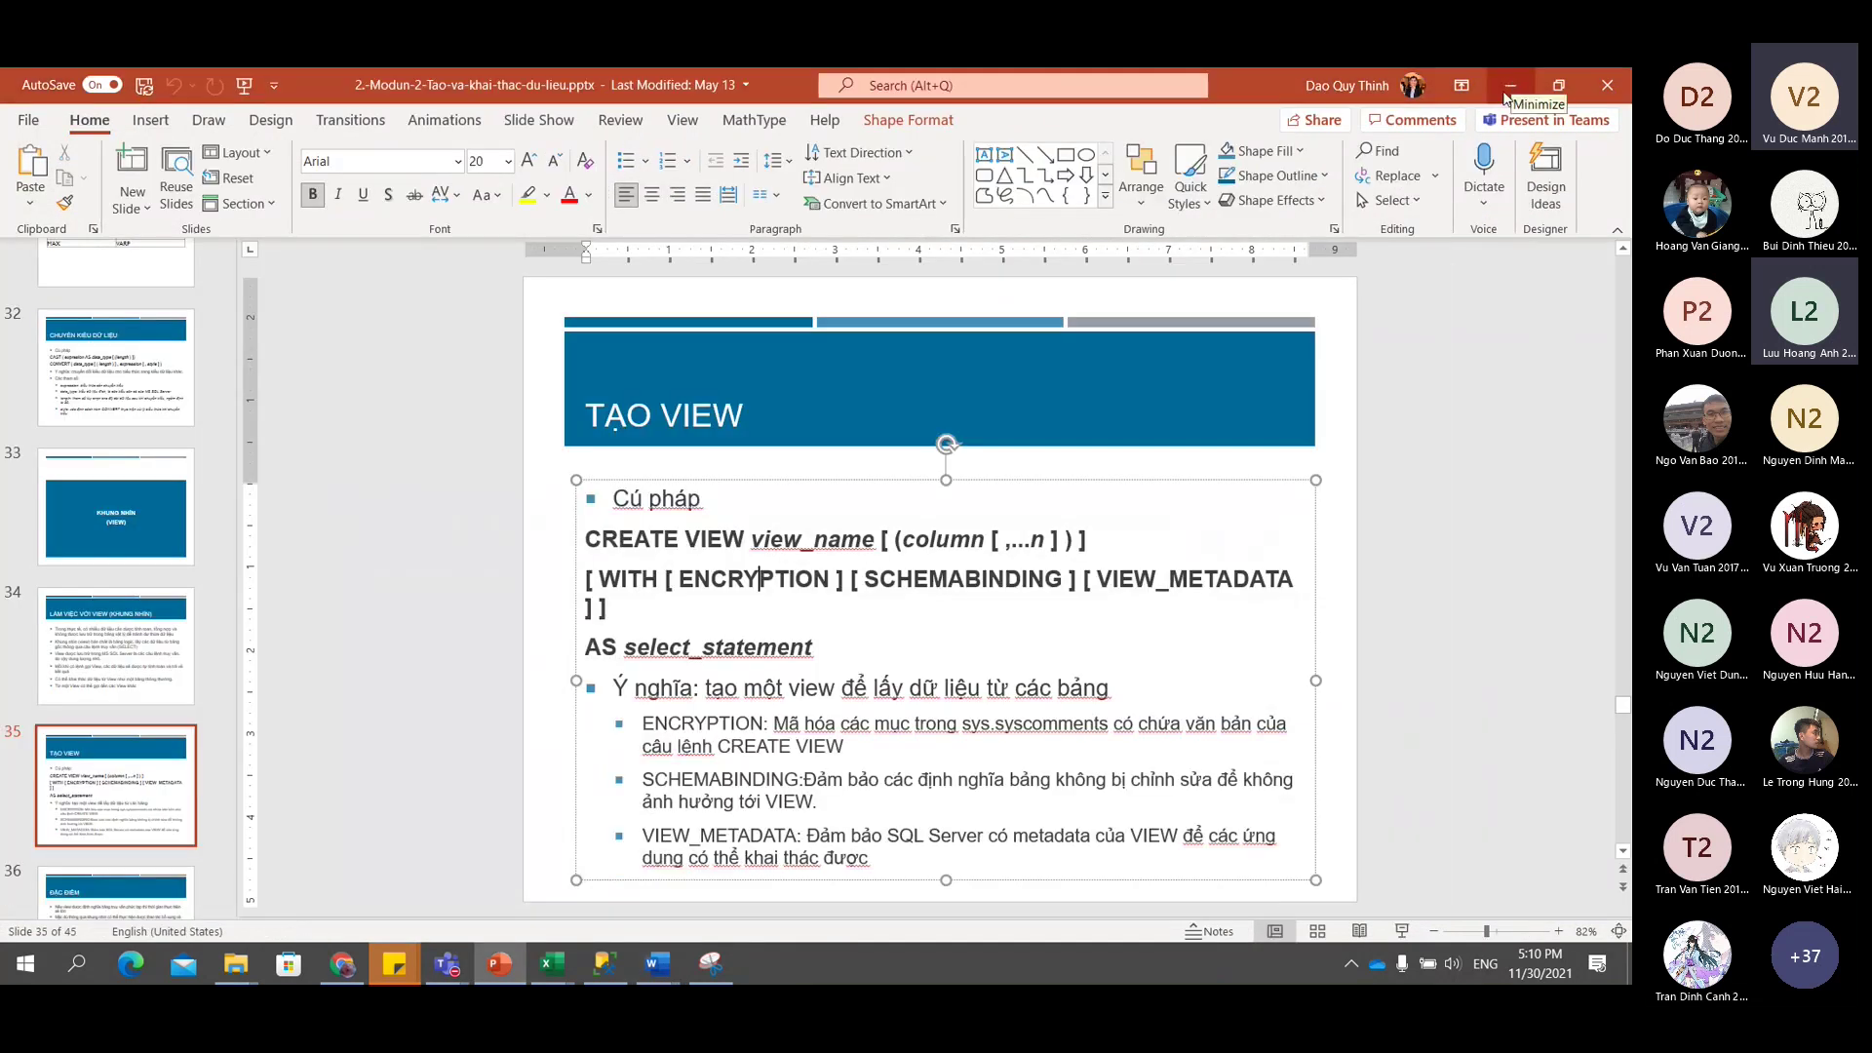
Select and deselect the TẠO VIEW title and body text boxes on slide 35.
{"action": "left_click", "coordinate": [945, 688]}
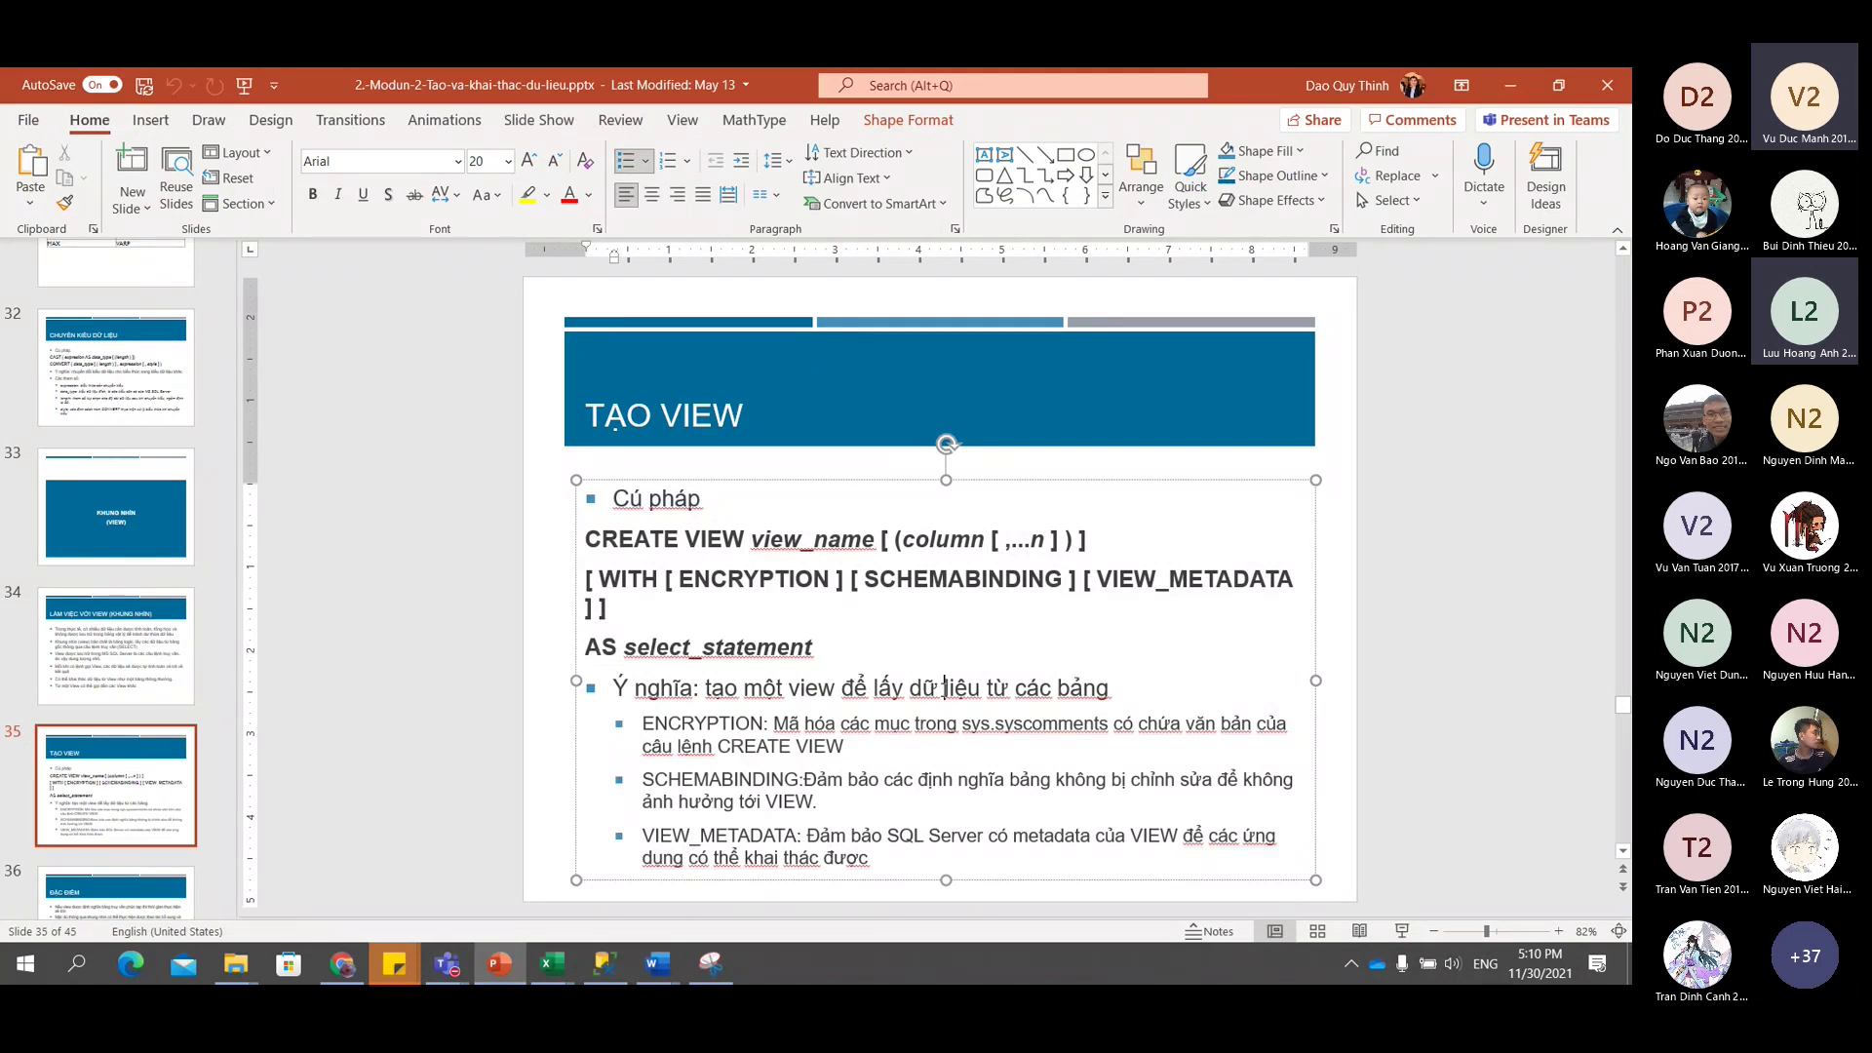
{"action": "left_click", "coordinate": [858, 459]}
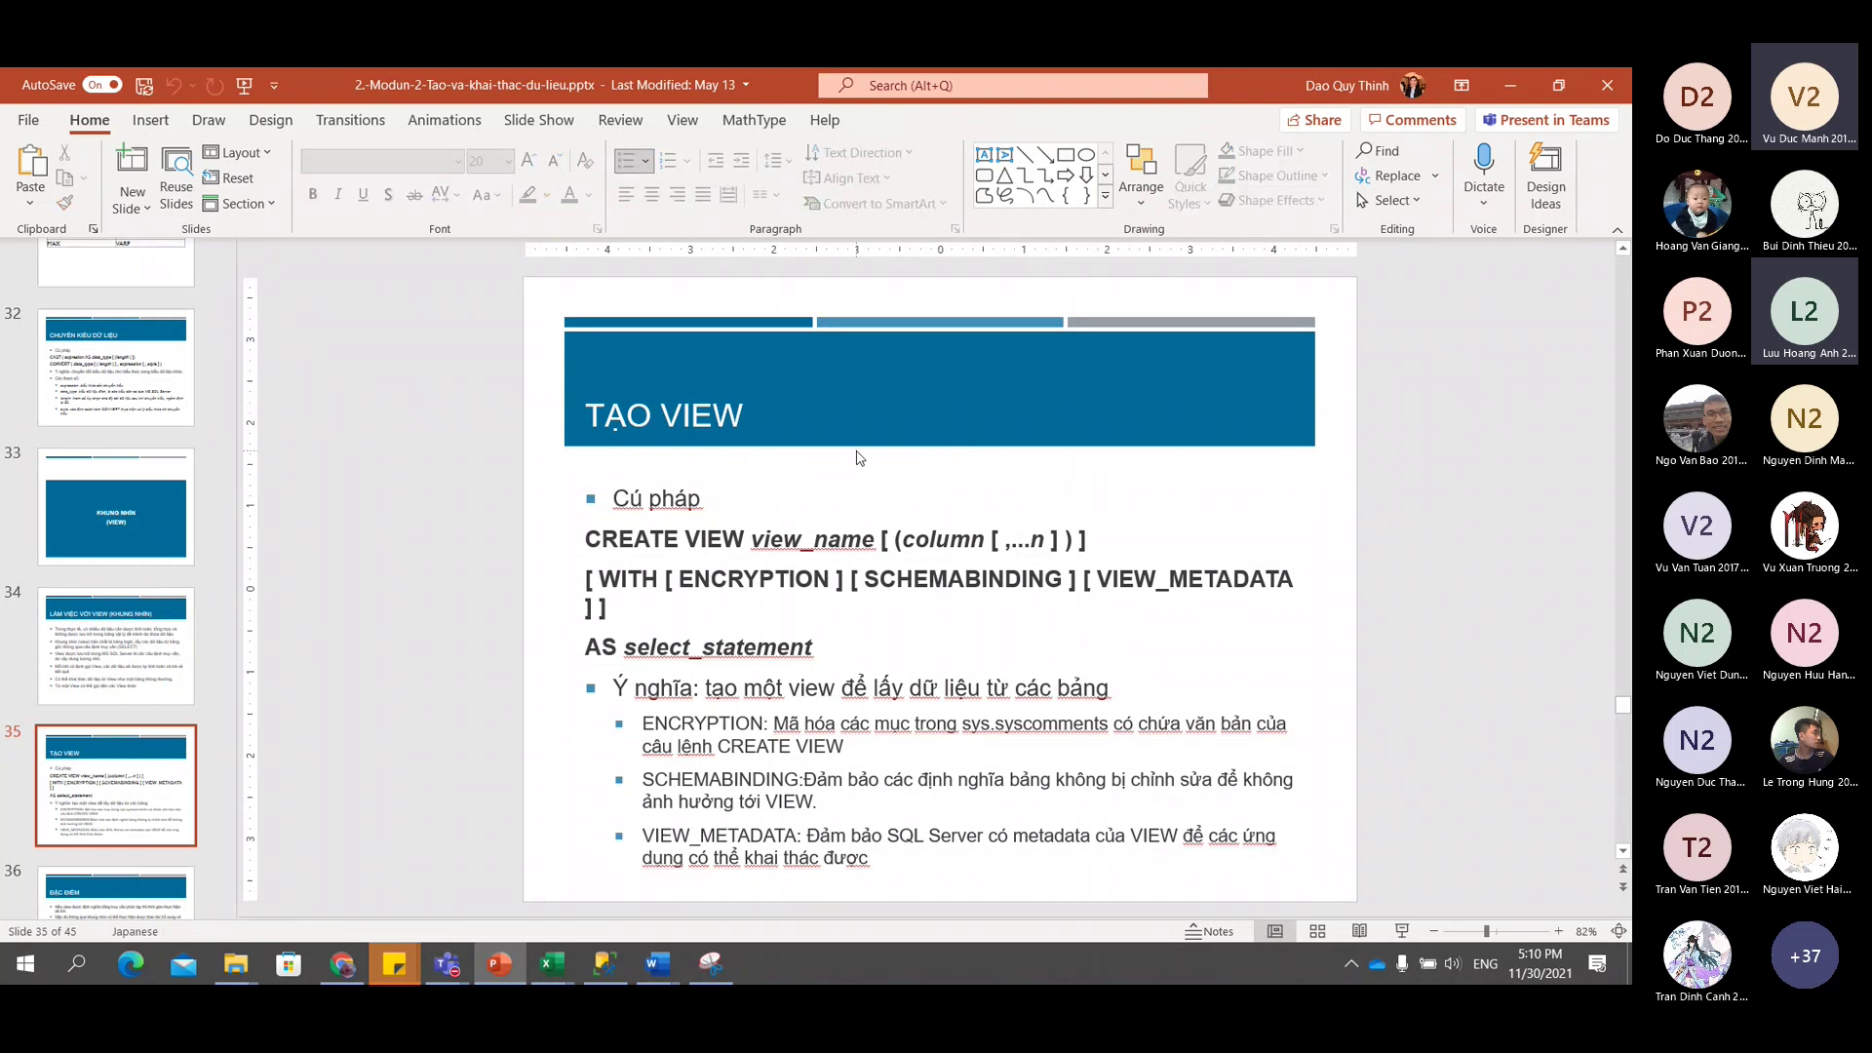
{"action": "left_click", "coordinate": [753, 433]}
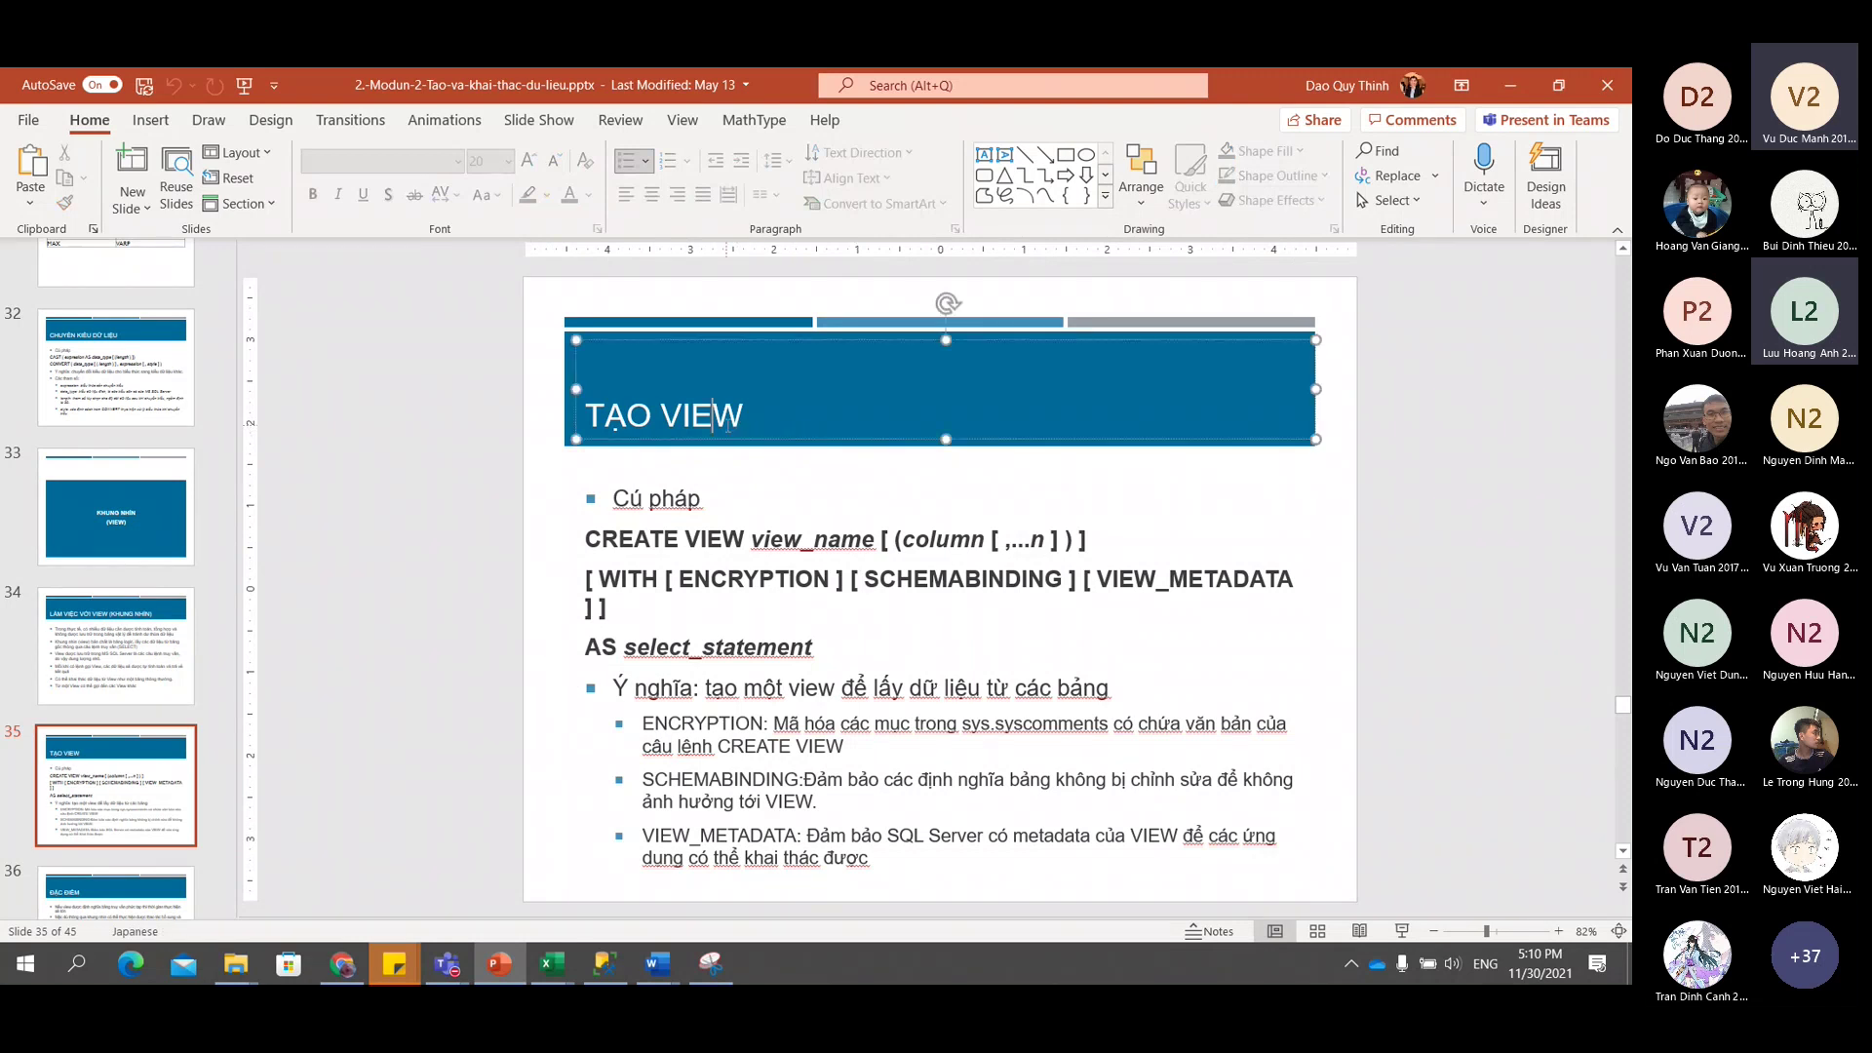
{"action": "left_click", "coordinate": [780, 481]}
{"action": "left_click", "coordinate": [790, 473]}
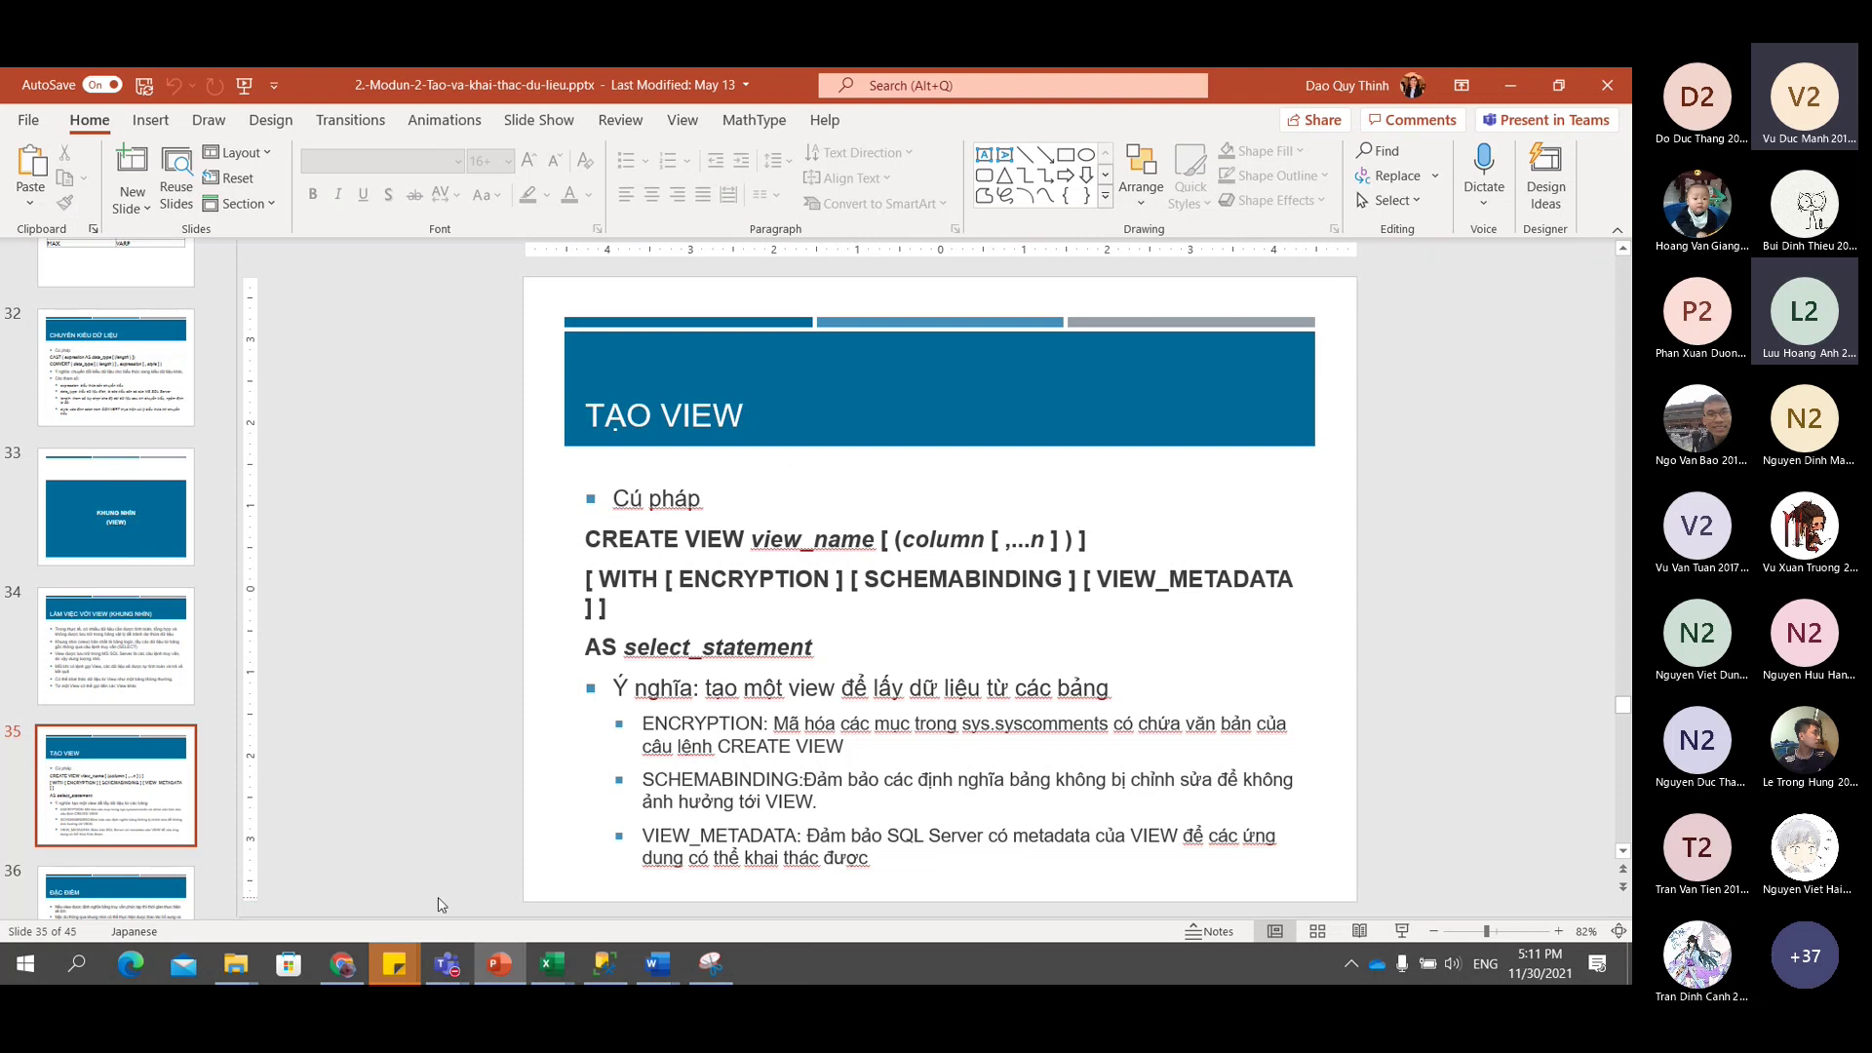
{"action": "mouse_move", "coordinate": [553, 970]}
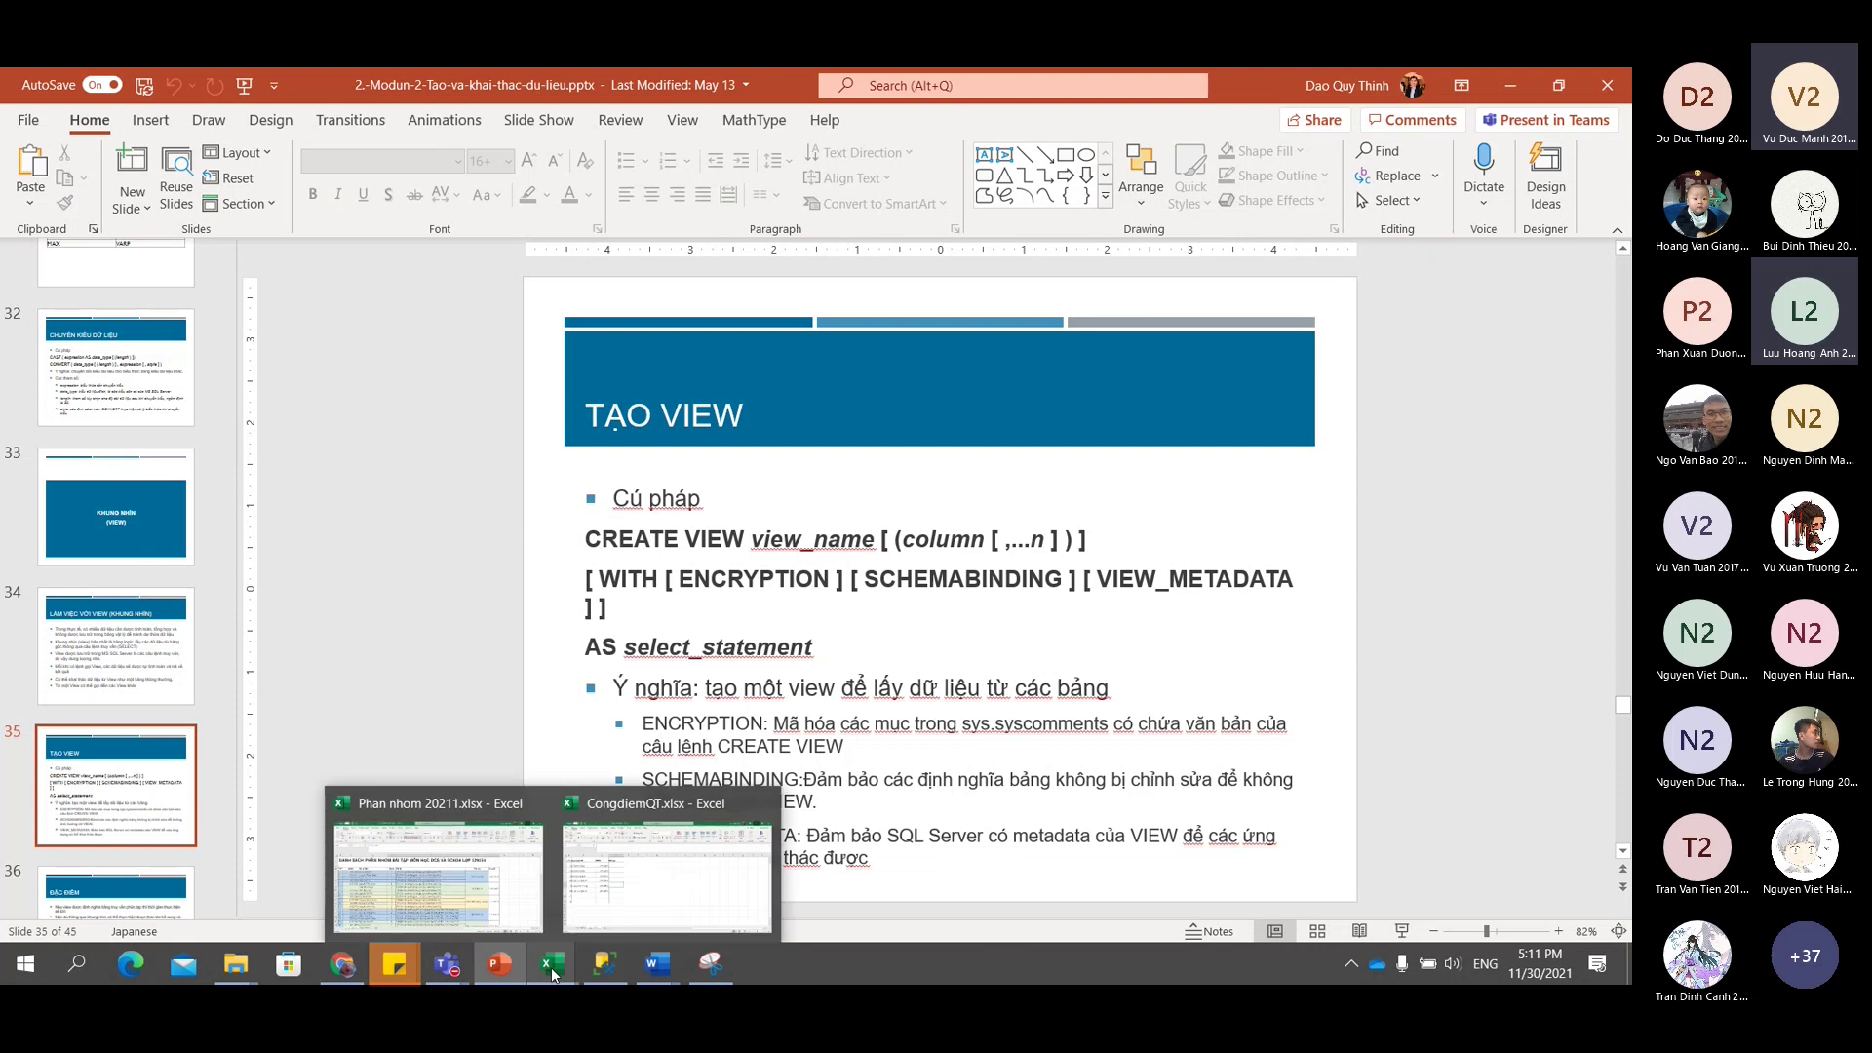
Show Phan nhom 20211.xlsx on sheet Lớp 129153 with ribbon and formula bar collapsed.
{"action": "mouse_move", "coordinate": [477, 921]}
{"action": "left_click", "coordinate": [477, 922]}
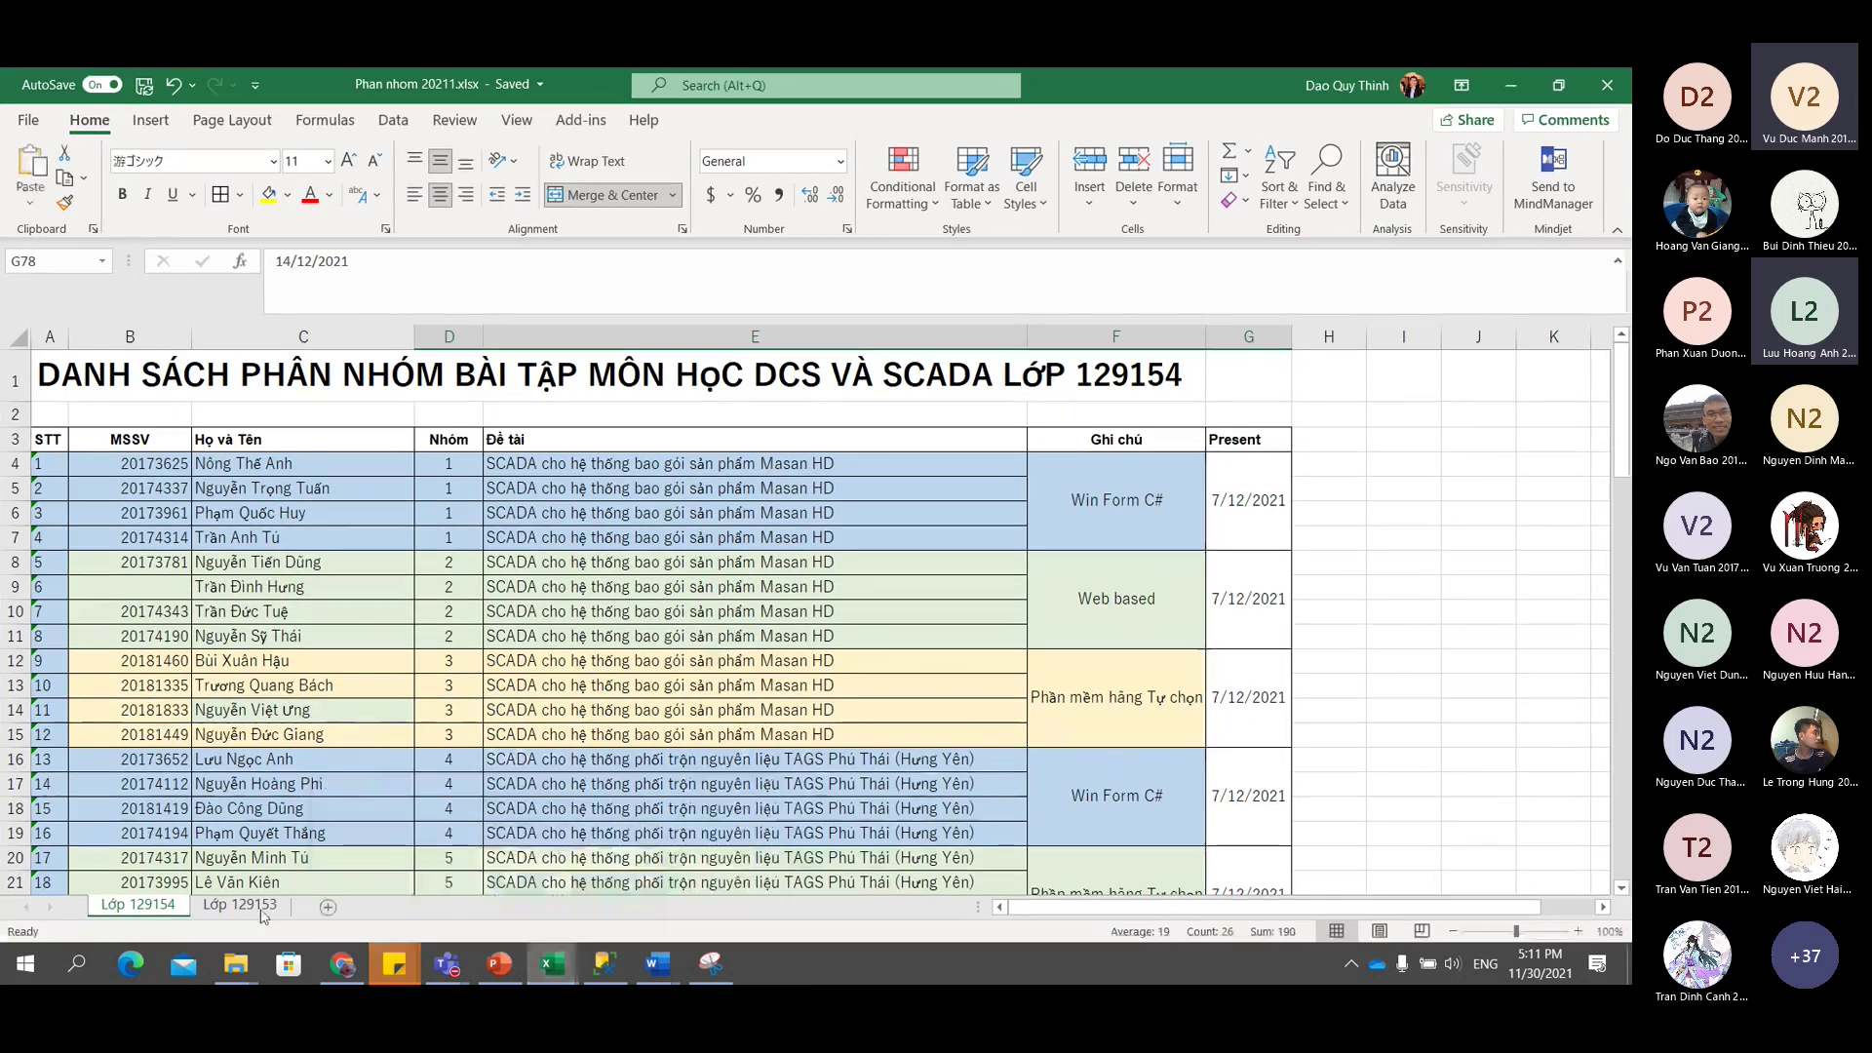
{"action": "left_click", "coordinate": [240, 904]}
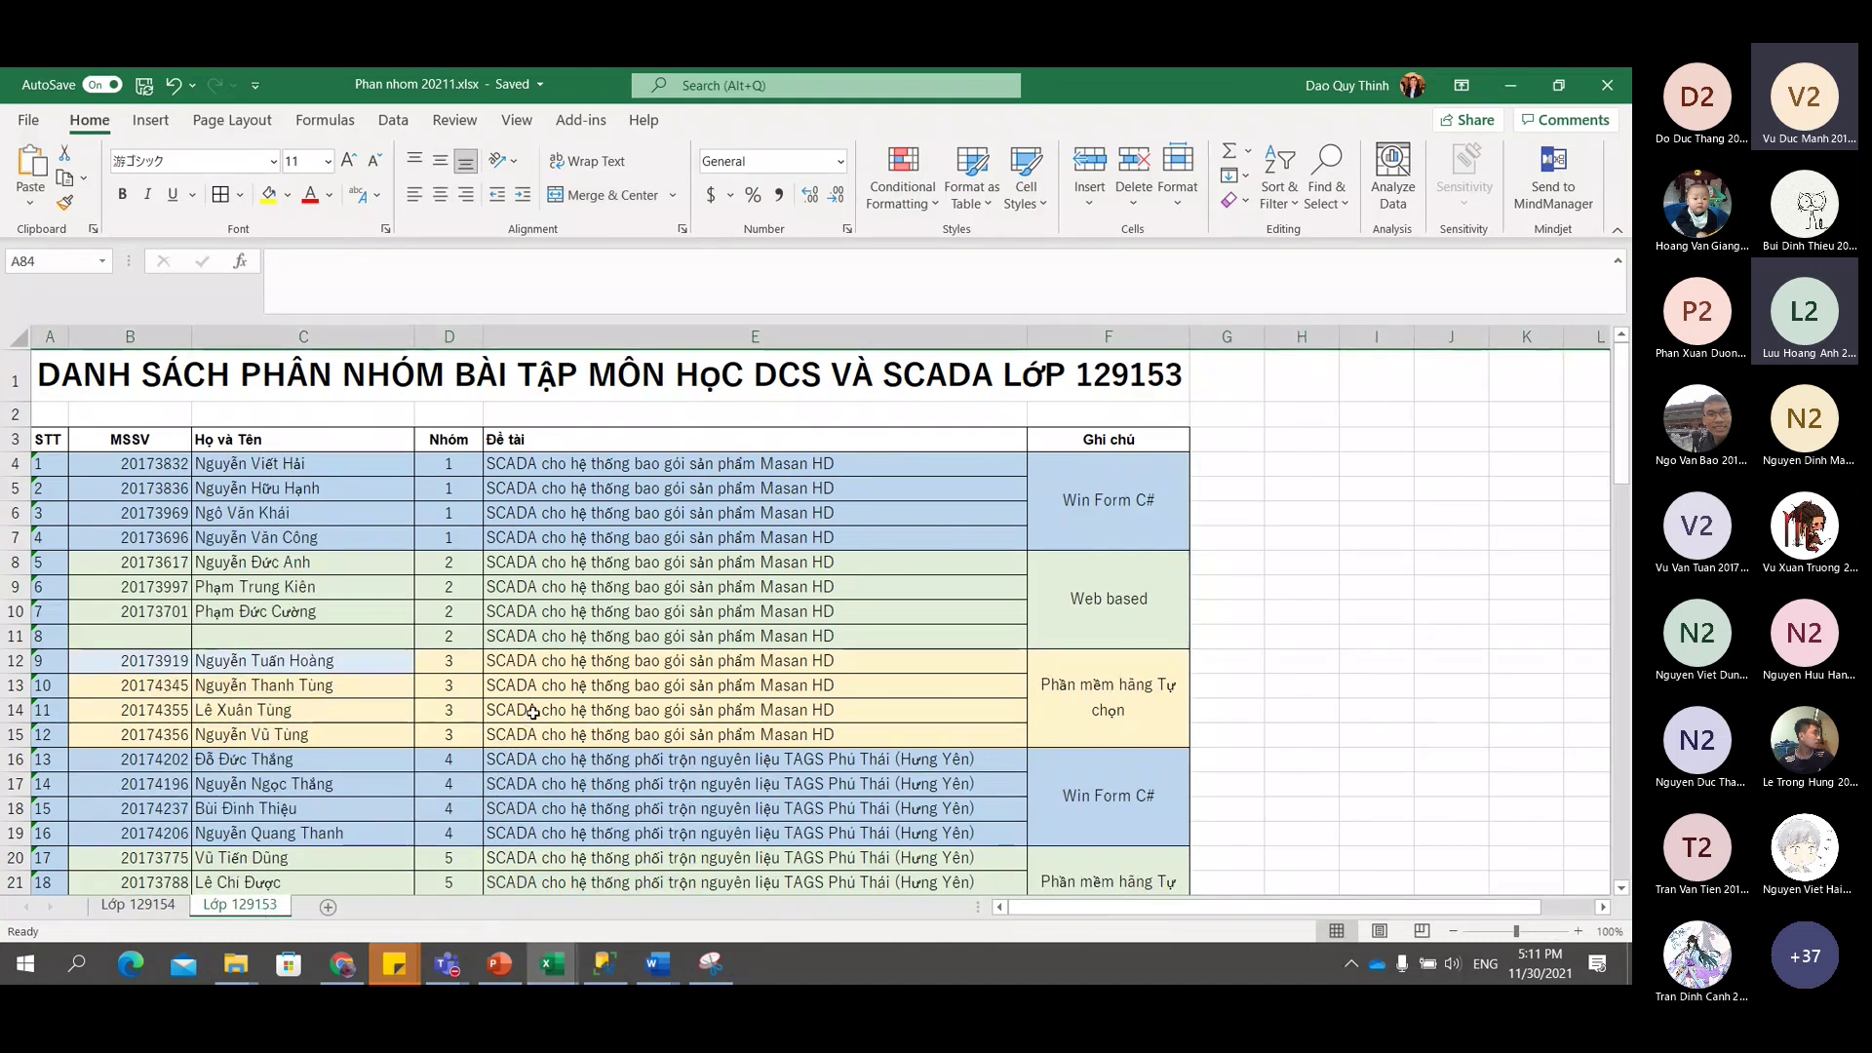
{"action": "left_click", "coordinate": [1617, 230]}
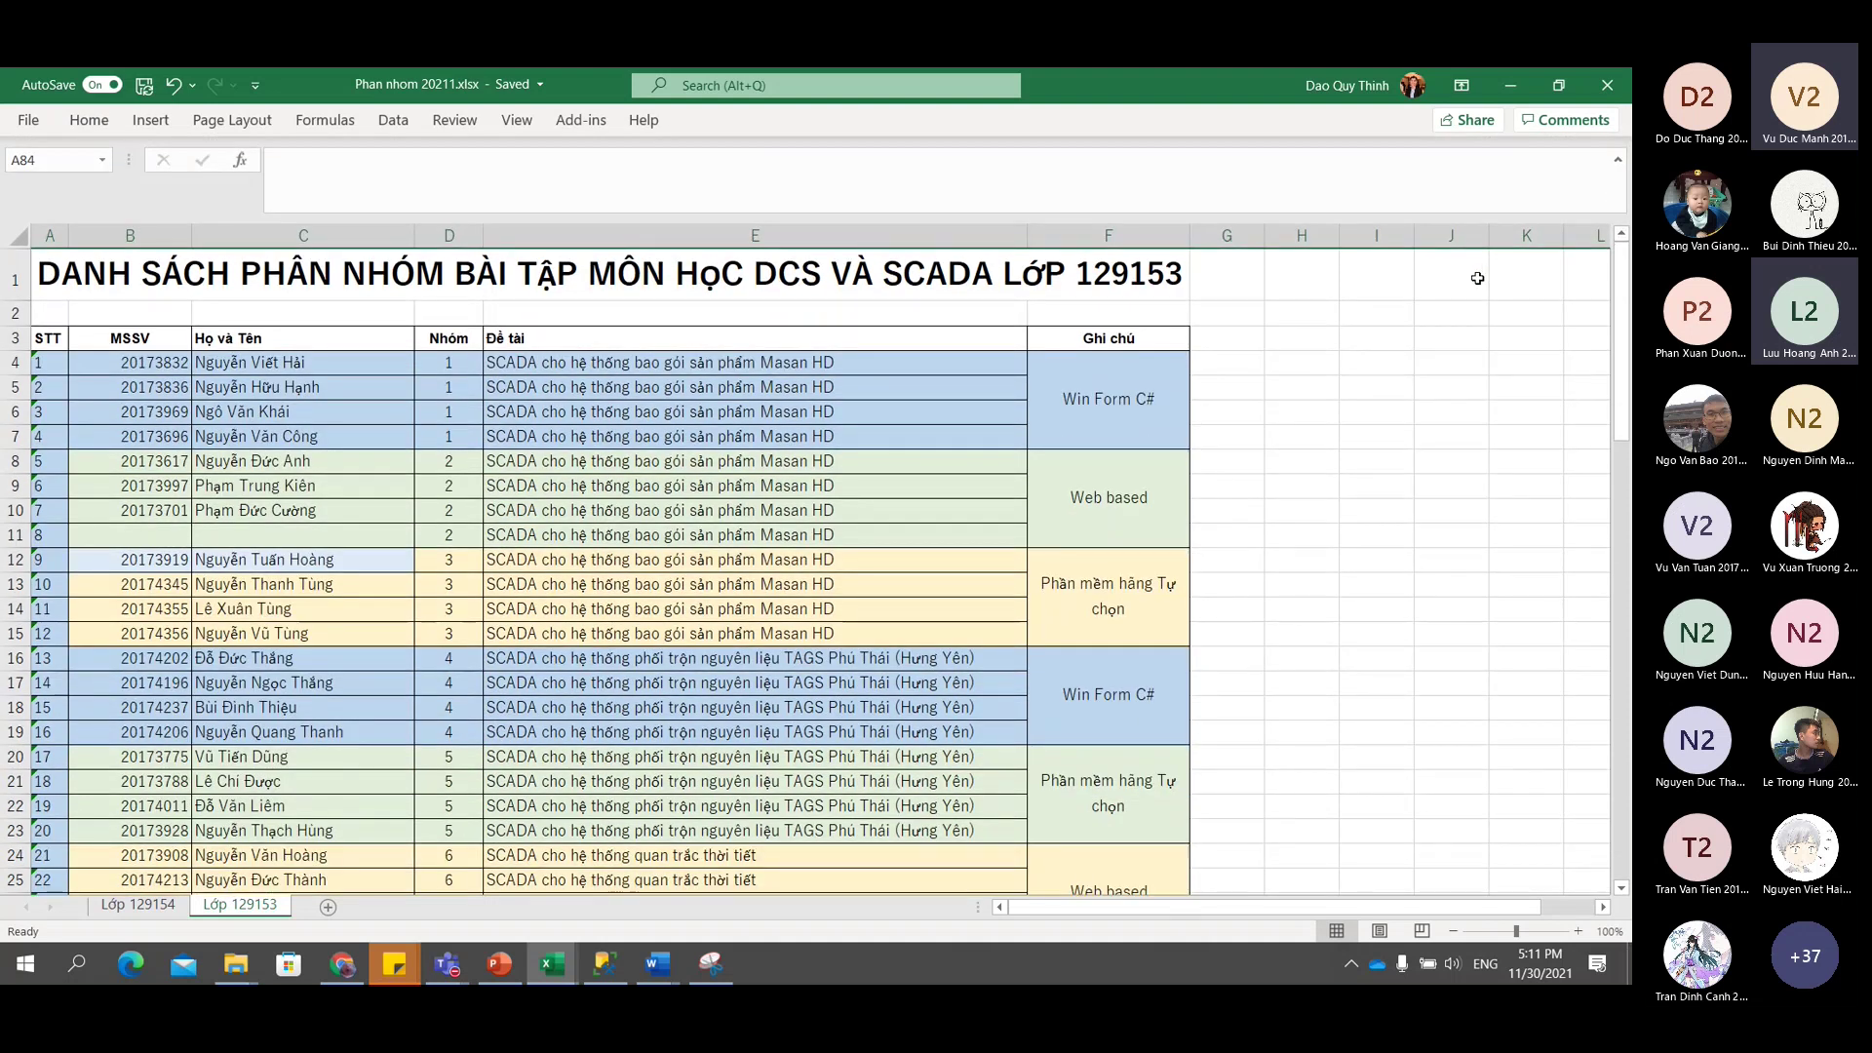
{"action": "left_click", "coordinate": [1617, 166]}
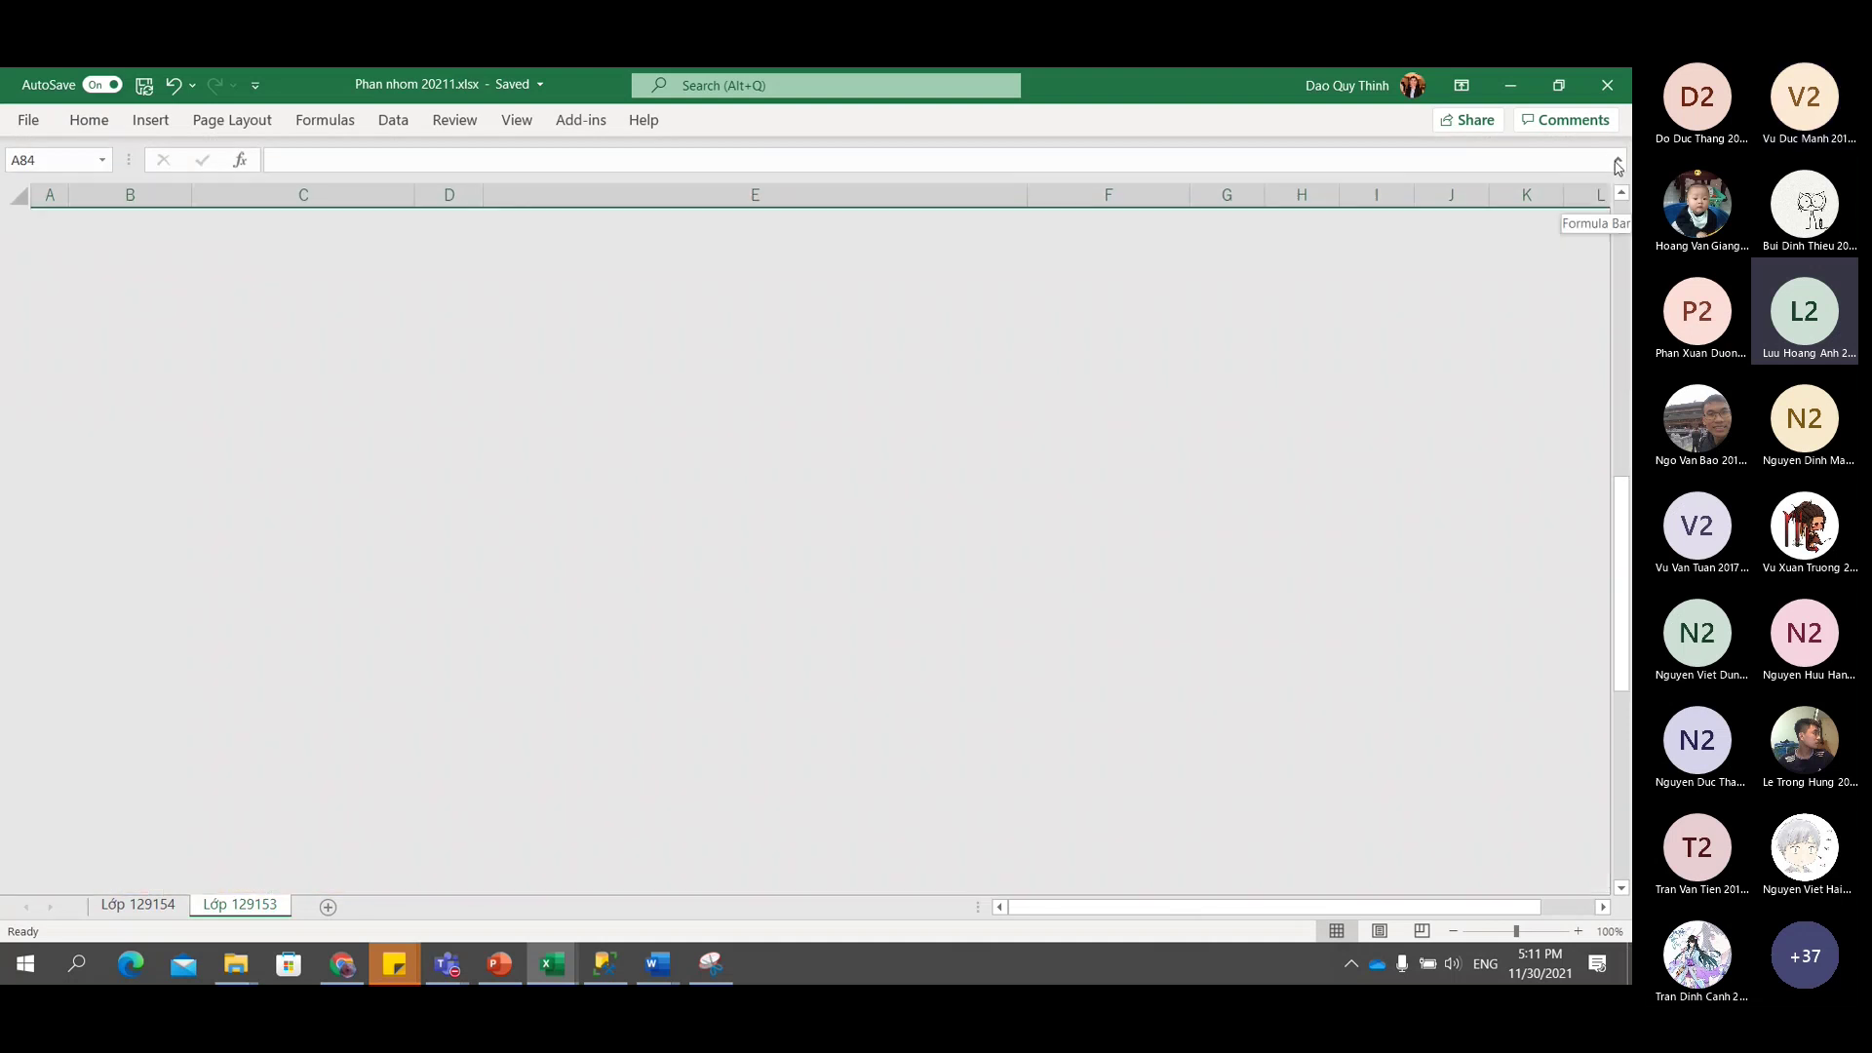
{"action": "left_click_drag", "start_coordinate": [1622, 814], "coordinate": [1624, 346]}
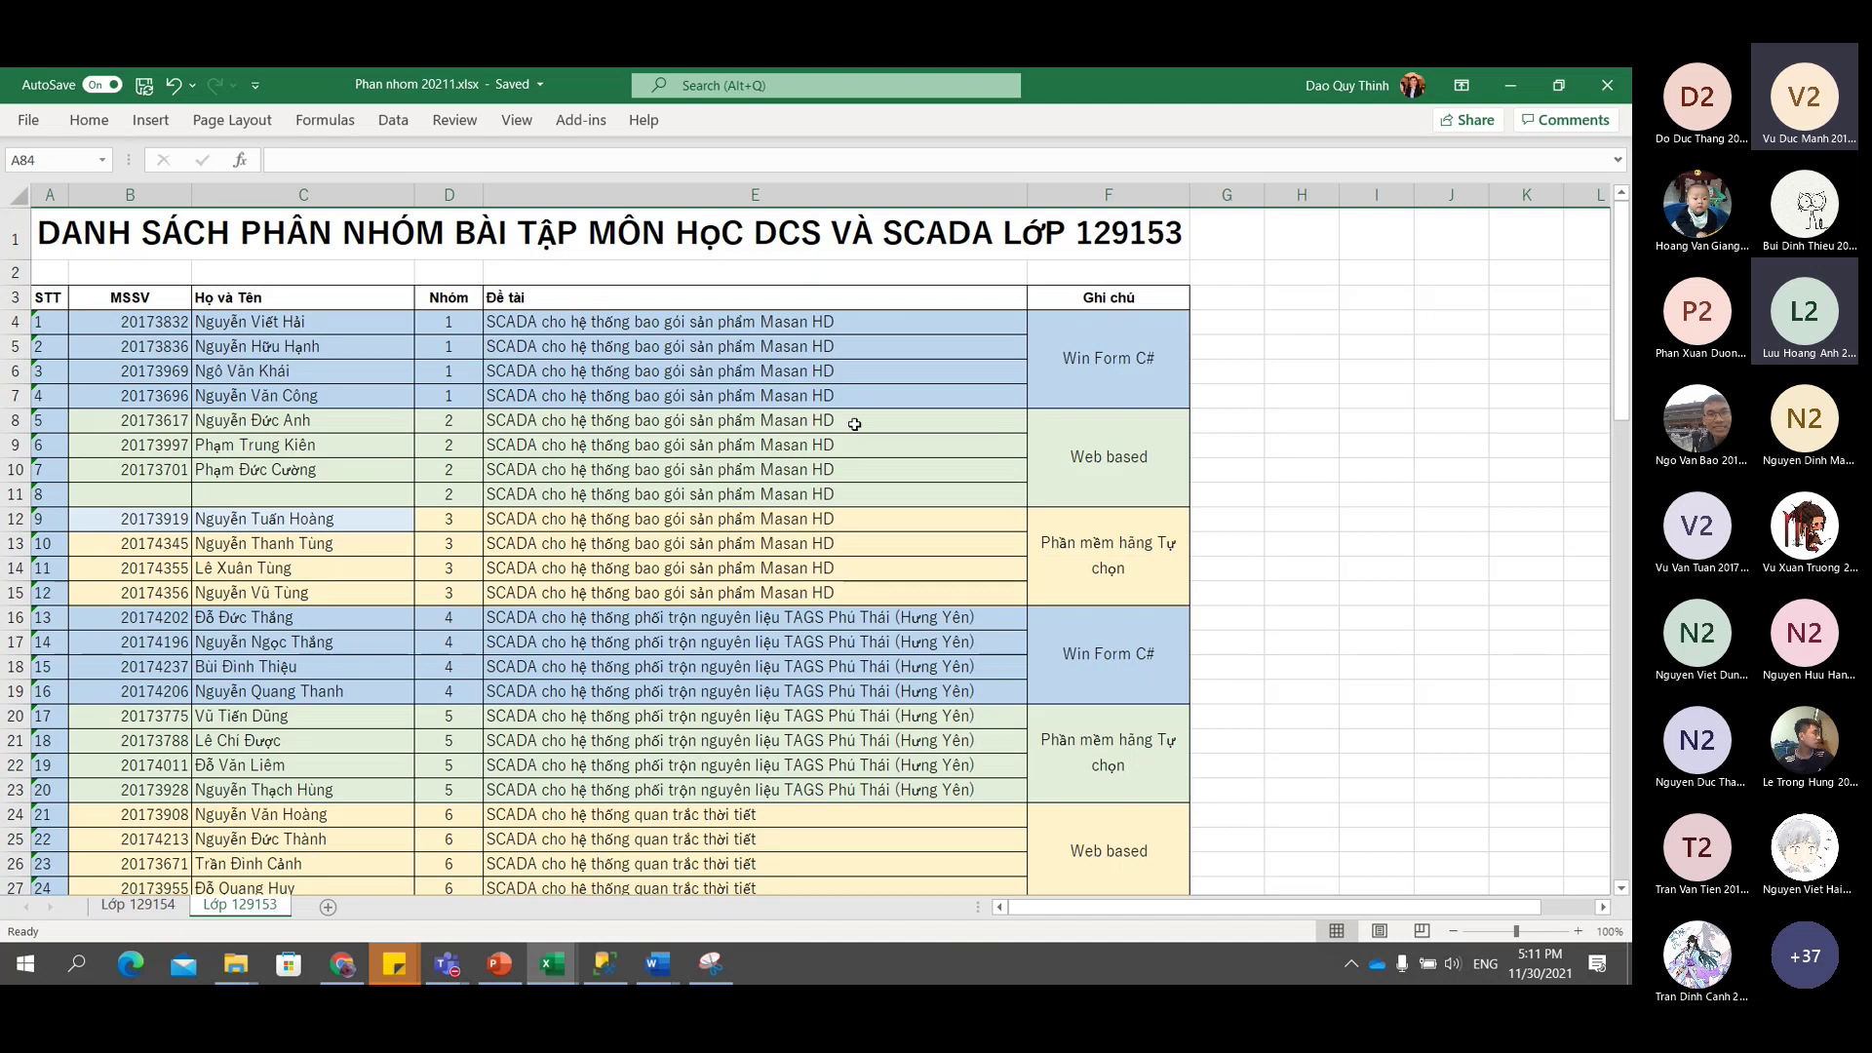
{"action": "scroll", "coordinate": [706, 429], "scroll_direction": "down", "scroll_amount": 18}
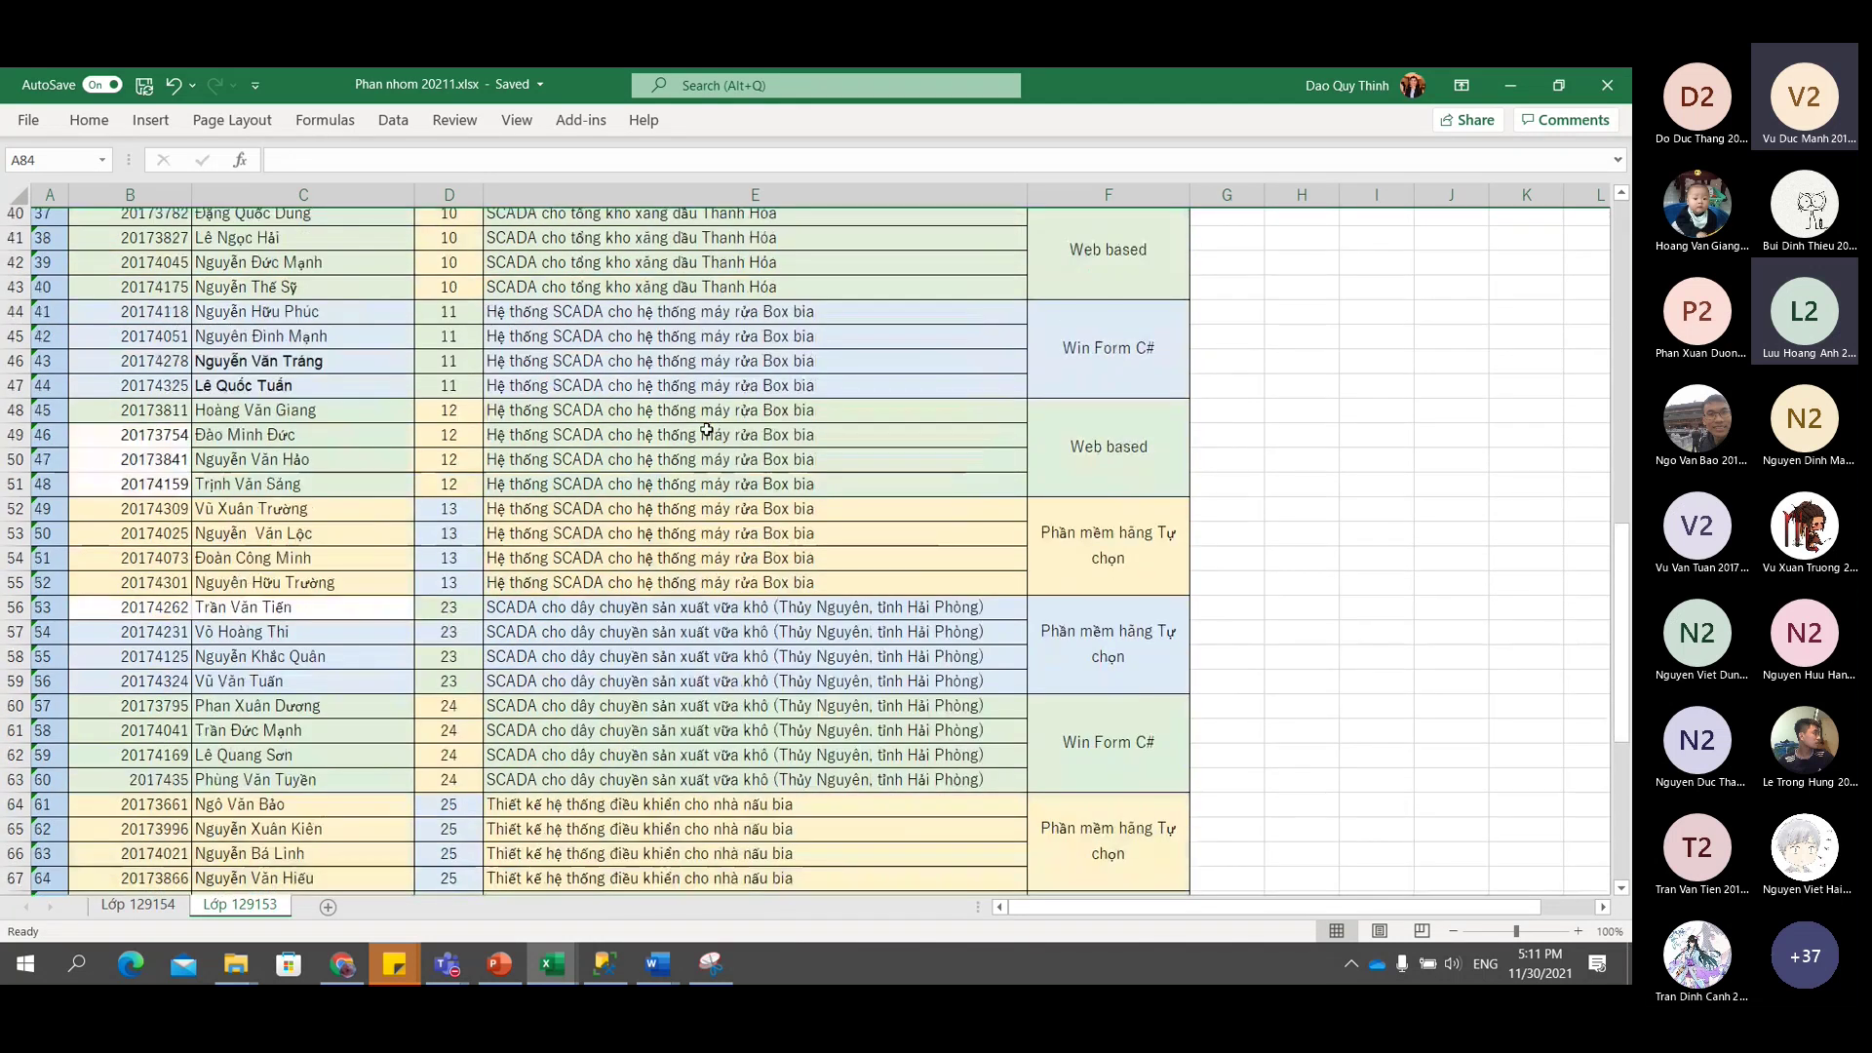
{"action": "scroll", "coordinate": [706, 429], "scroll_direction": "down", "scroll_amount": 5}
{"action": "scroll", "coordinate": [709, 441], "scroll_direction": "up", "scroll_amount": 3}
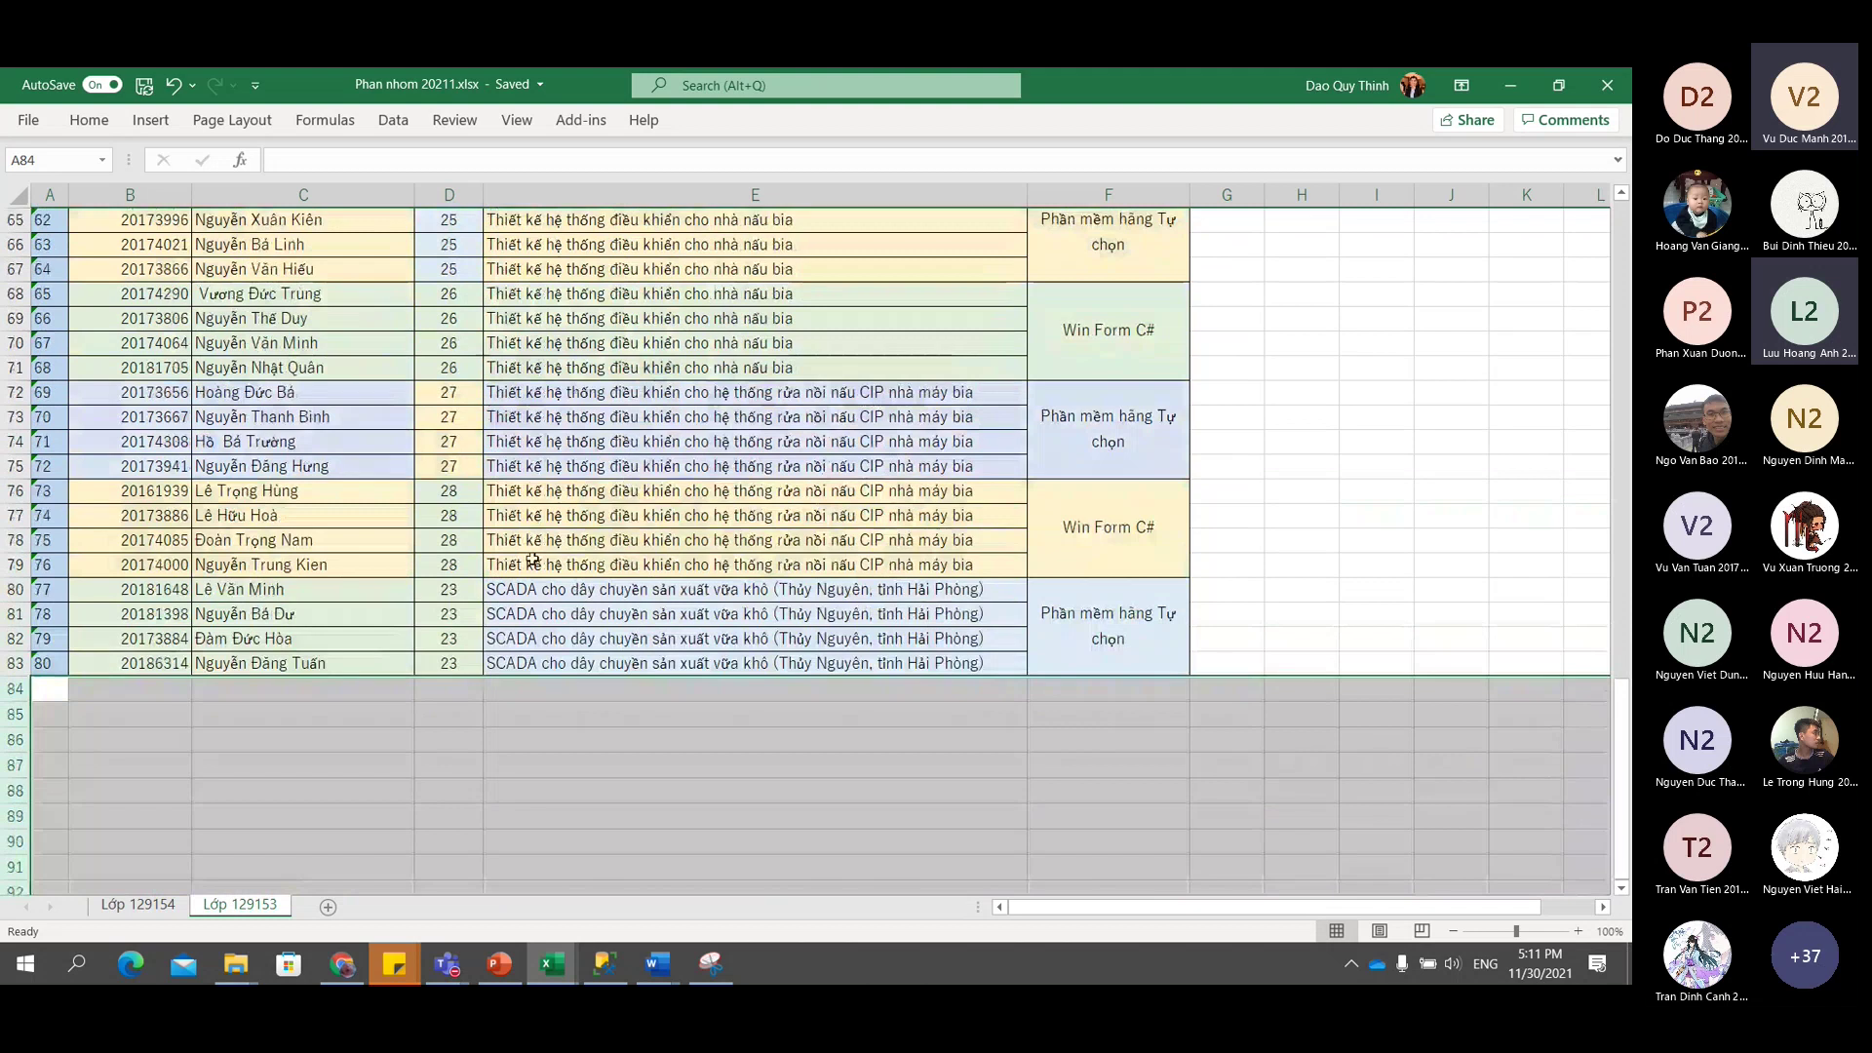
{"action": "scroll", "coordinate": [629, 483], "scroll_direction": "up", "scroll_amount": 13}
{"action": "scroll", "coordinate": [532, 559], "scroll_direction": "up", "scroll_amount": 3}
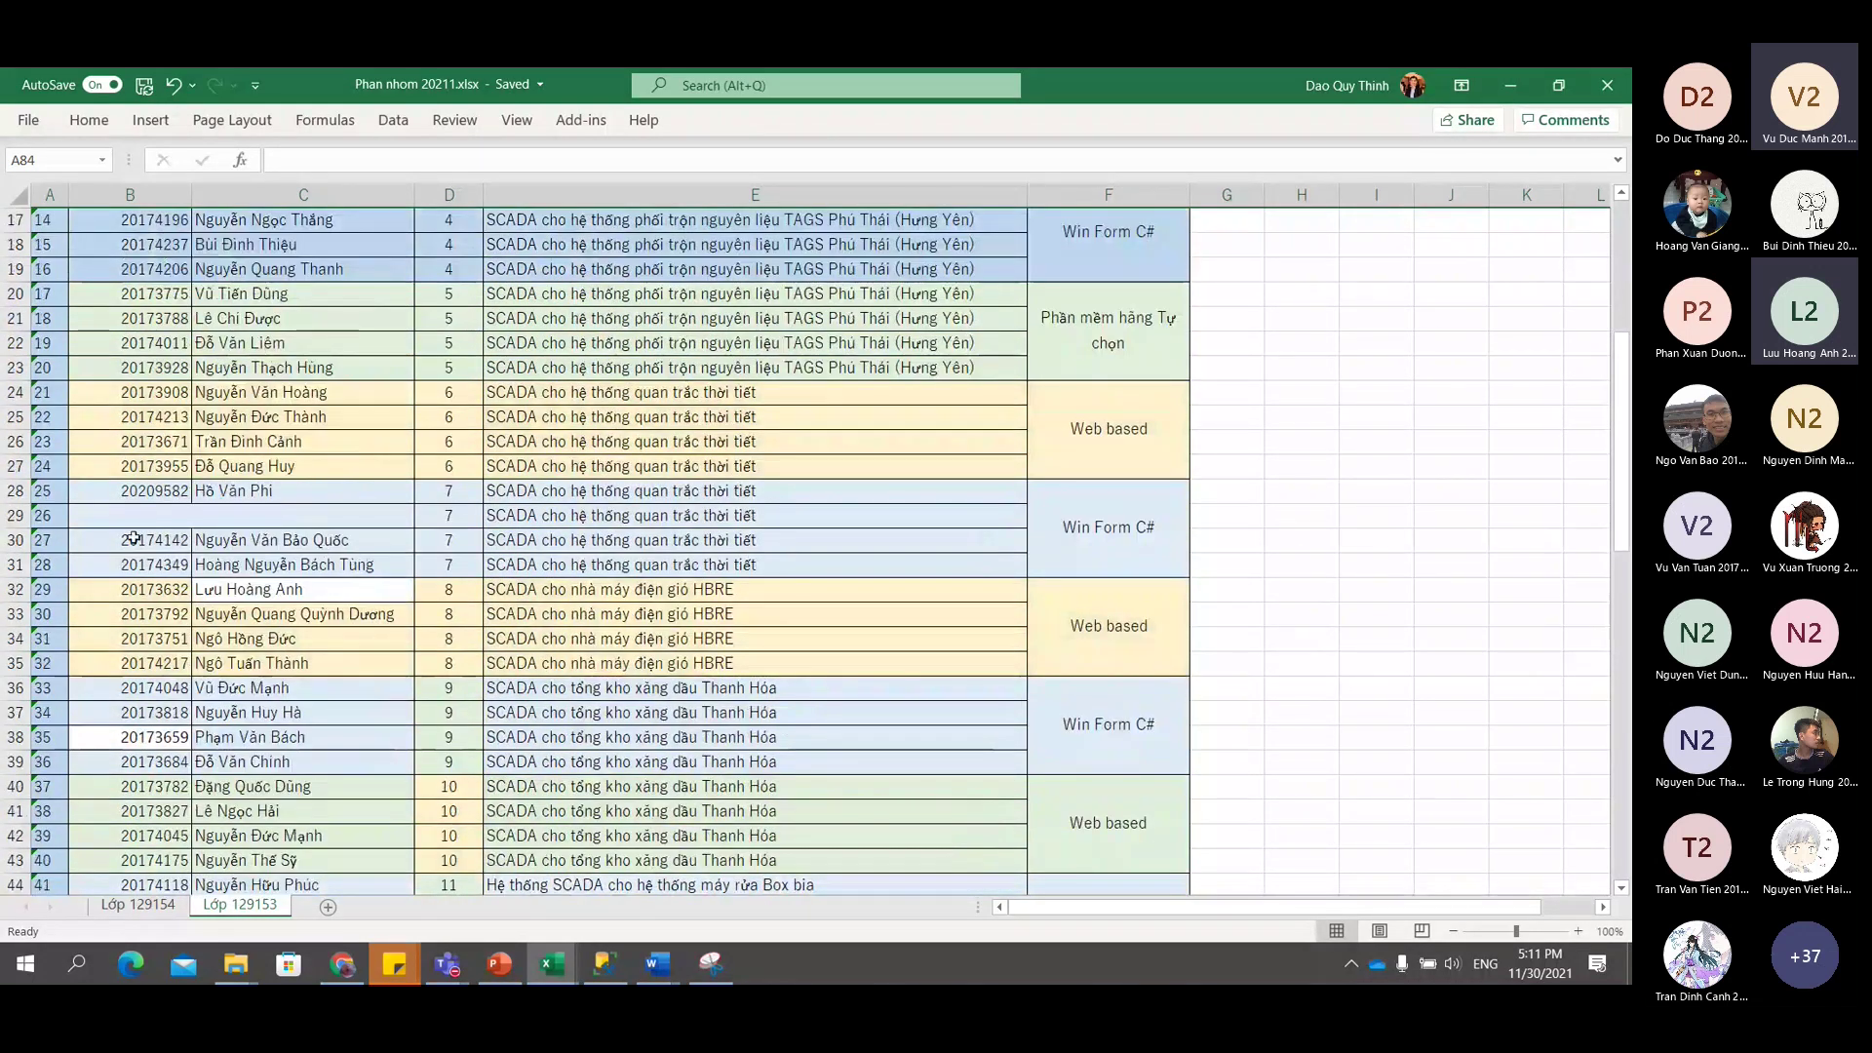
Inspect the blank student rows 29 and 11, bringing up row 29's context menu.
{"action": "left_click", "coordinate": [15, 517]}
{"action": "right_click", "coordinate": [15, 517]}
{"action": "scroll", "coordinate": [380, 553], "scroll_direction": "up", "scroll_amount": 5}
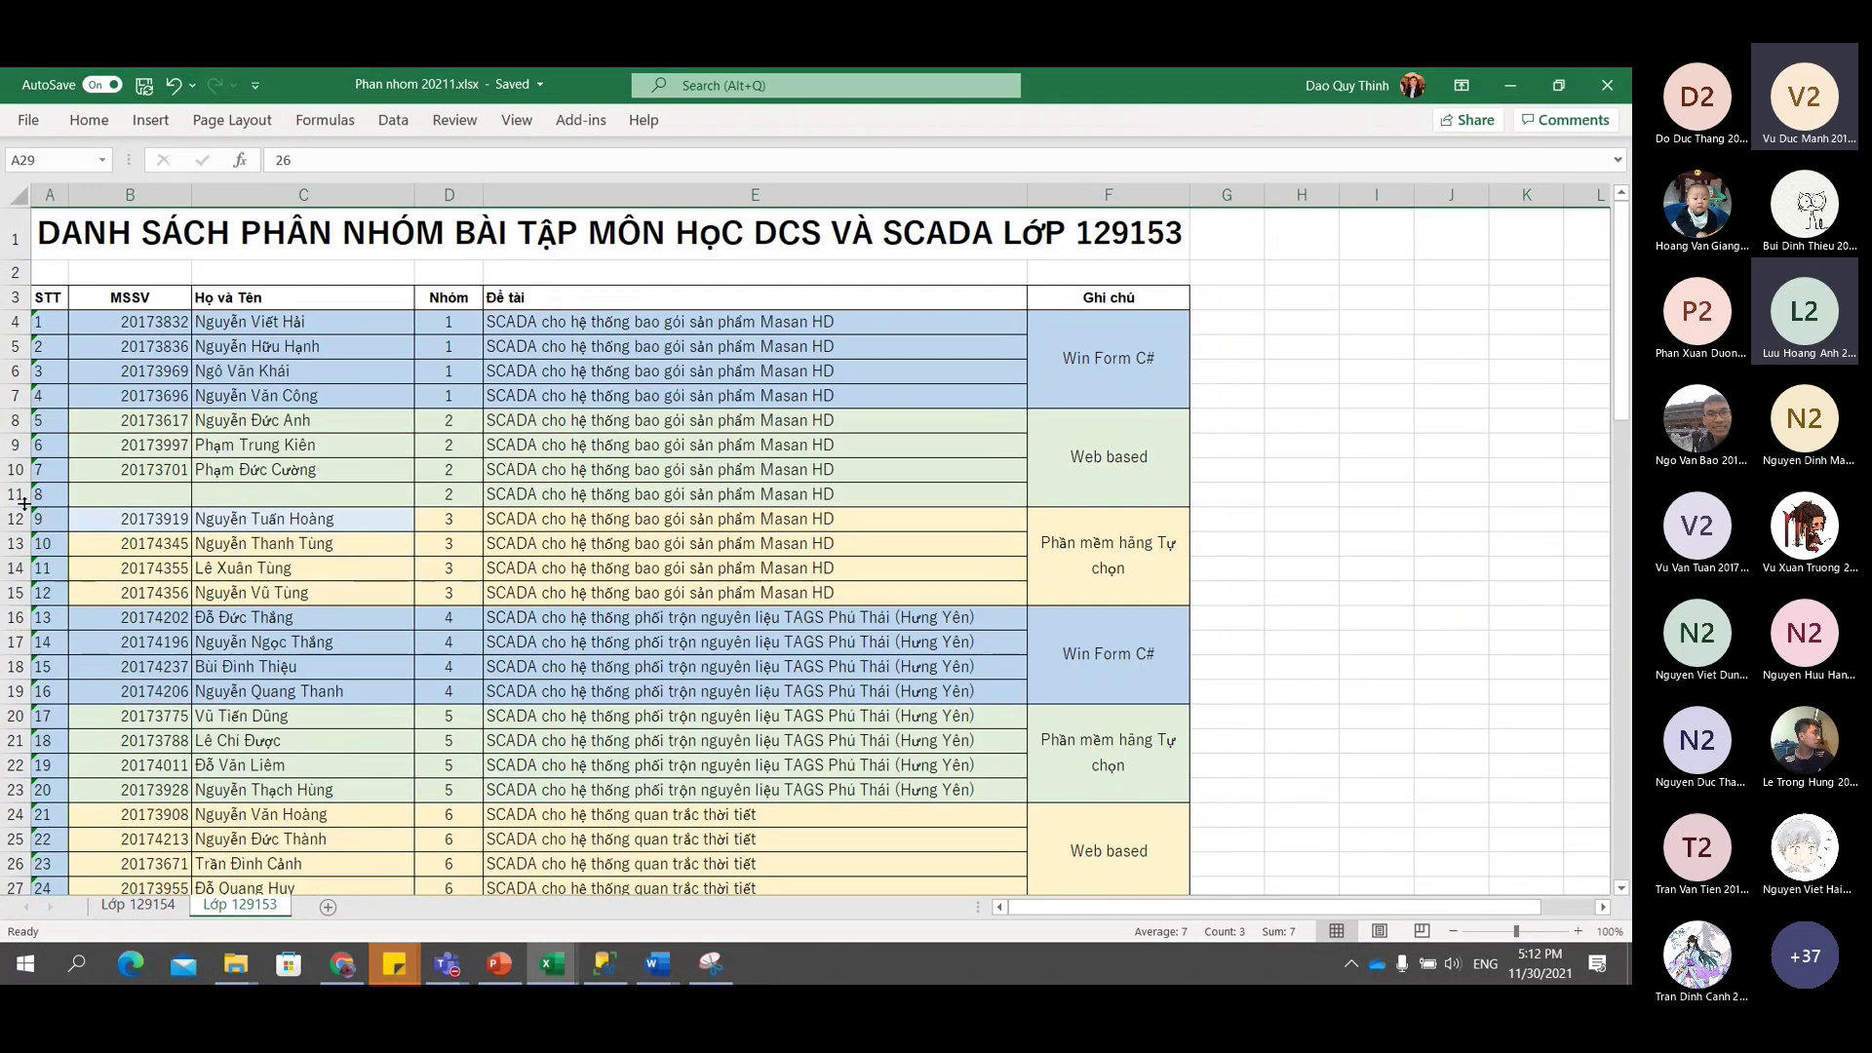
{"action": "left_click", "coordinate": [14, 494]}
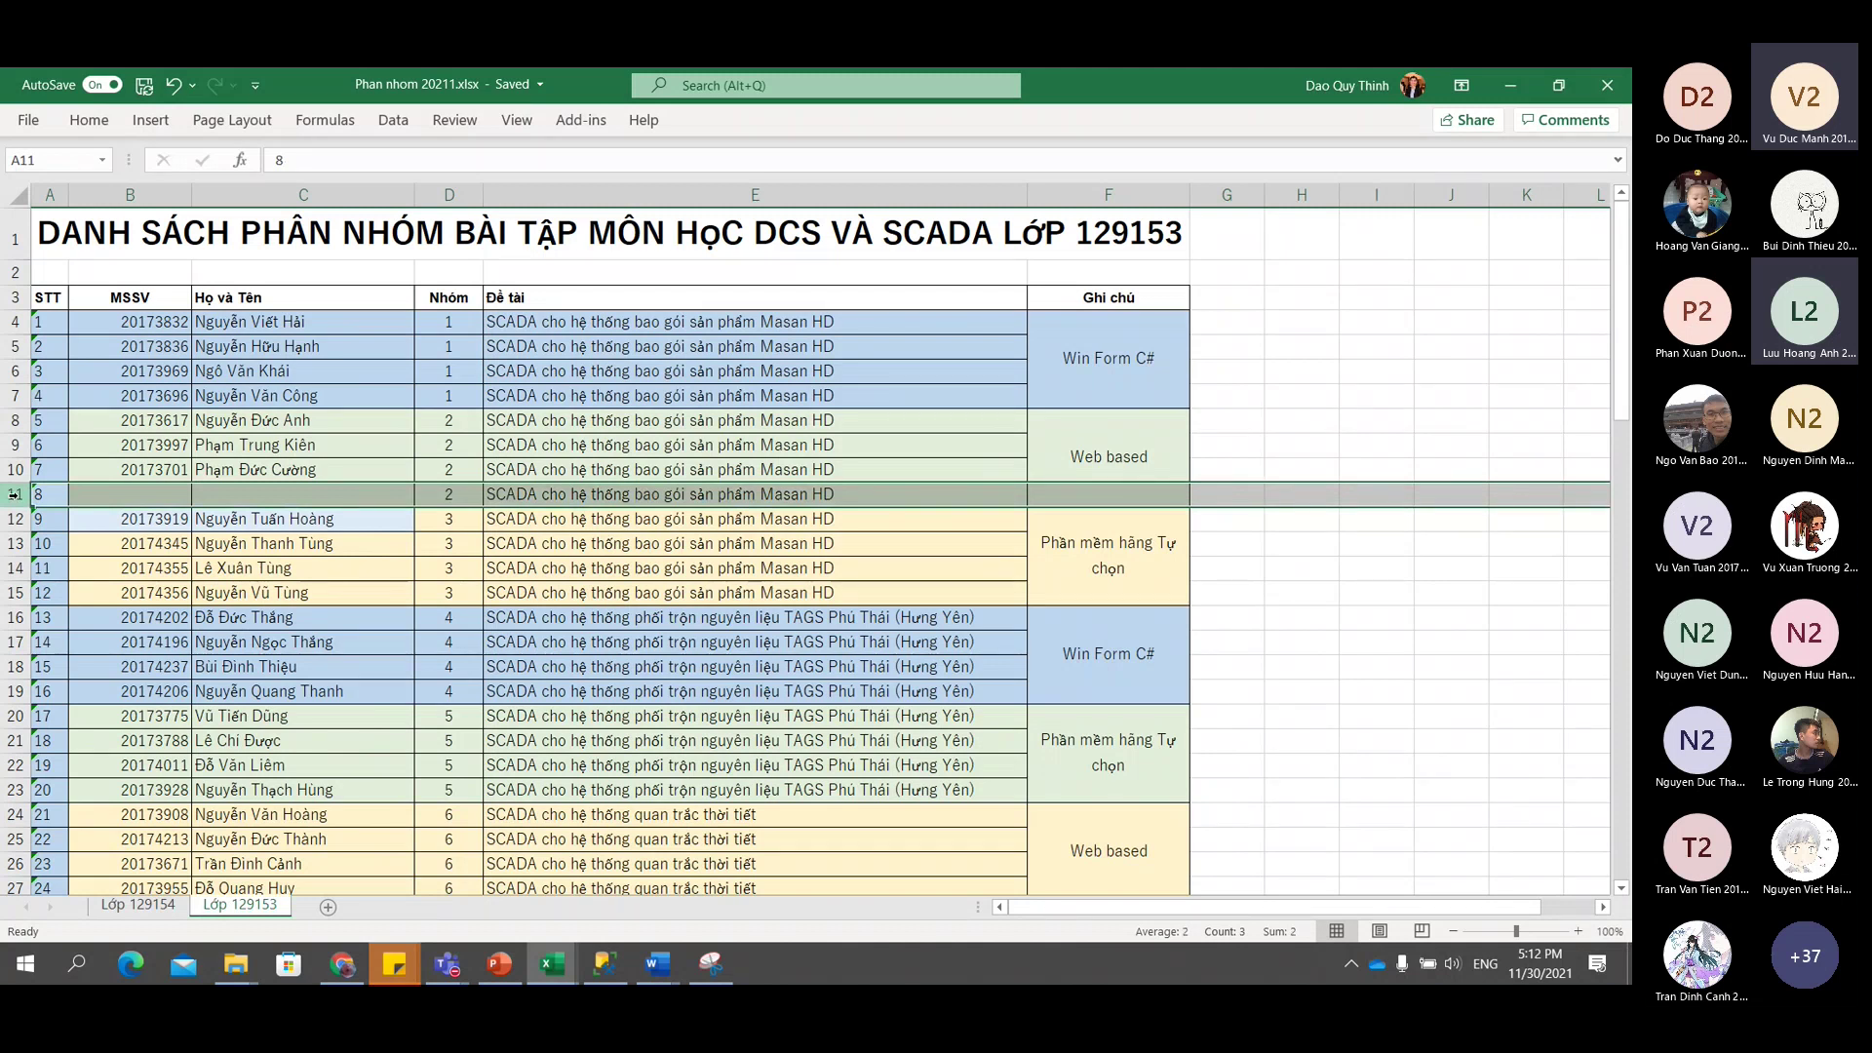
{"action": "scroll", "coordinate": [184, 514], "scroll_direction": "down", "scroll_amount": 5}
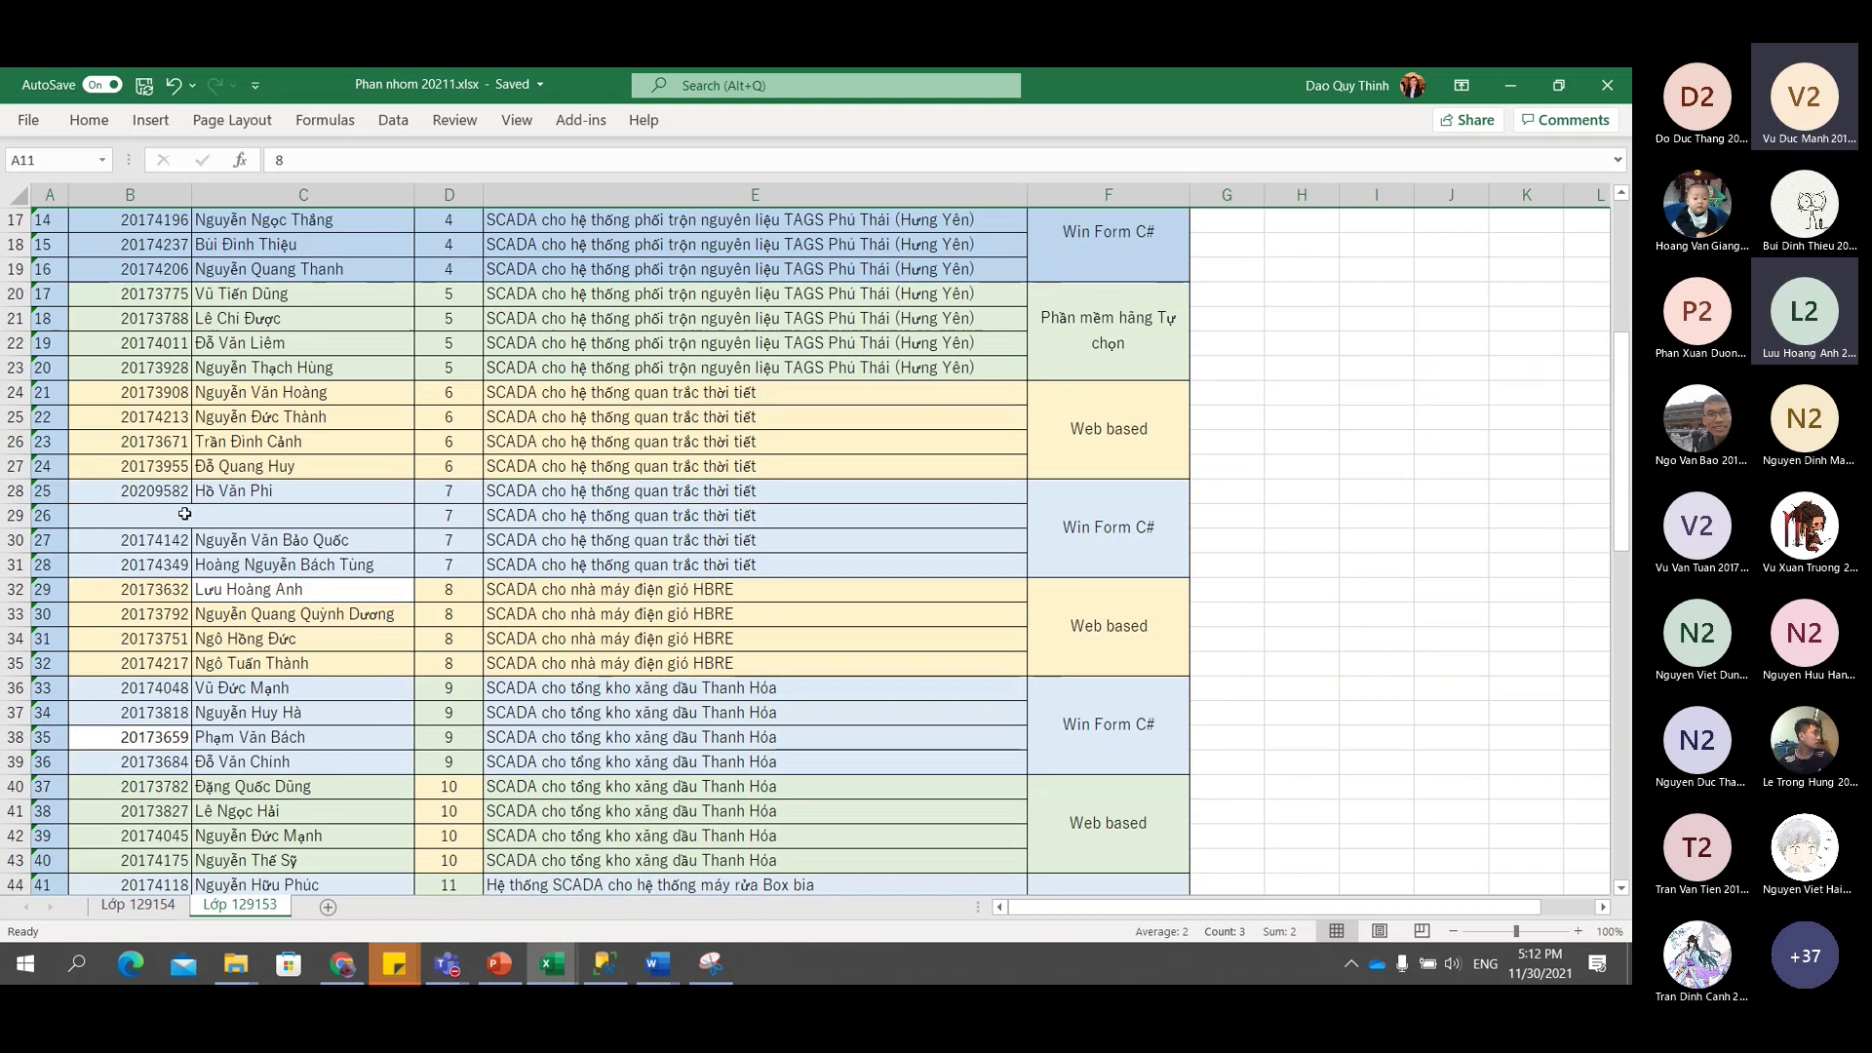
{"action": "scroll", "coordinate": [184, 514], "scroll_direction": "down", "scroll_amount": 10}
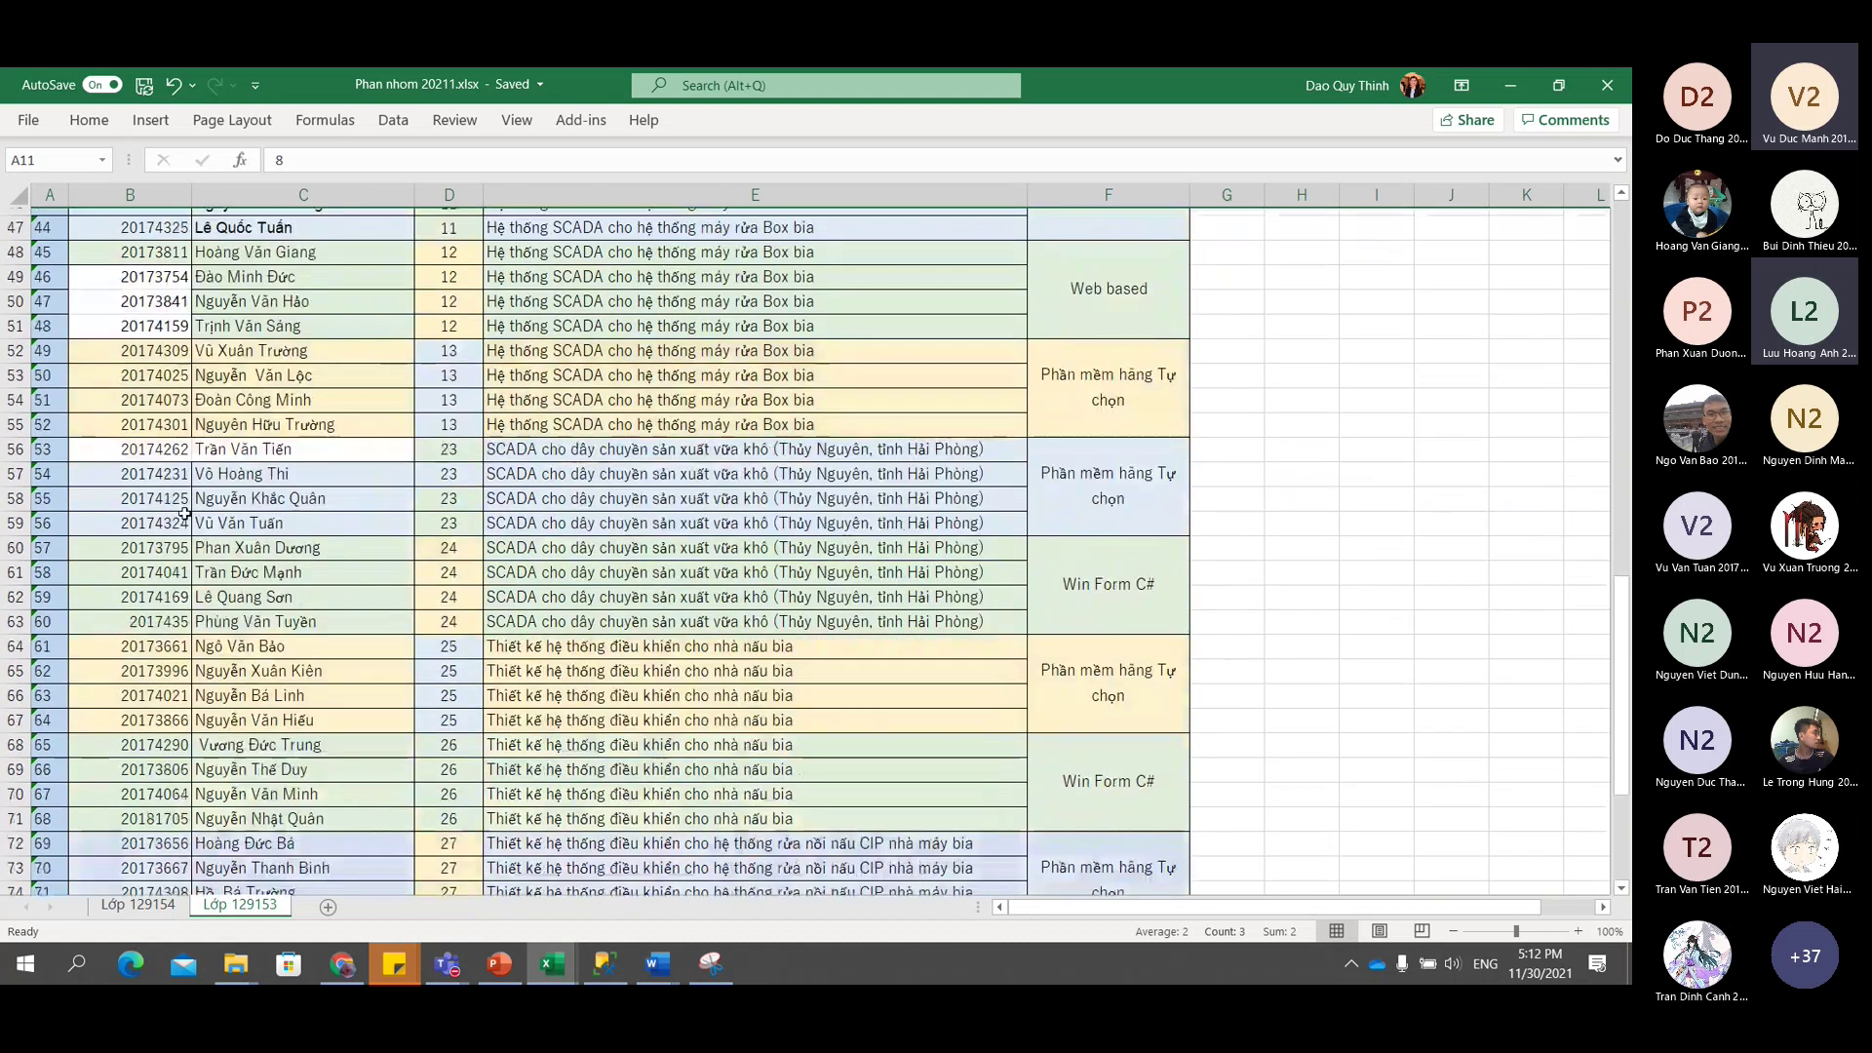
{"action": "scroll", "coordinate": [185, 513], "scroll_direction": "down", "scroll_amount": 6}
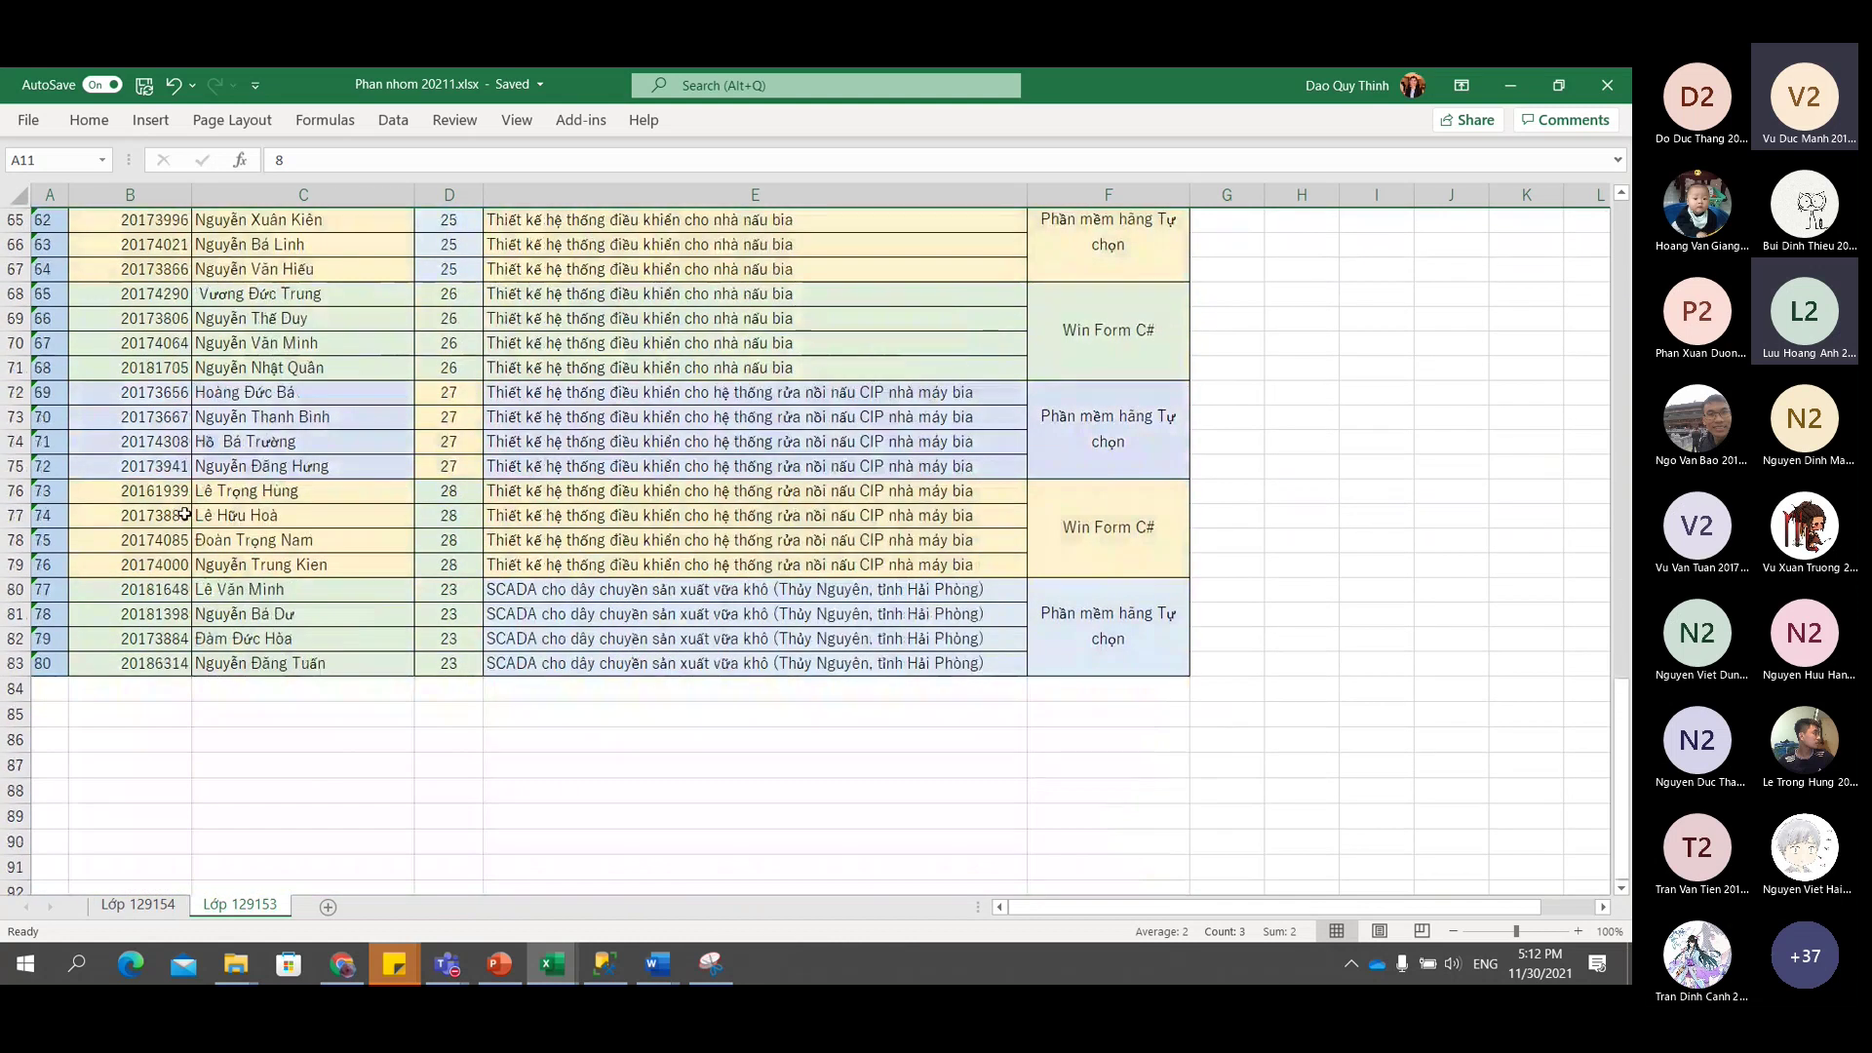
{"action": "scroll", "coordinate": [184, 514], "scroll_direction": "up", "scroll_amount": 5}
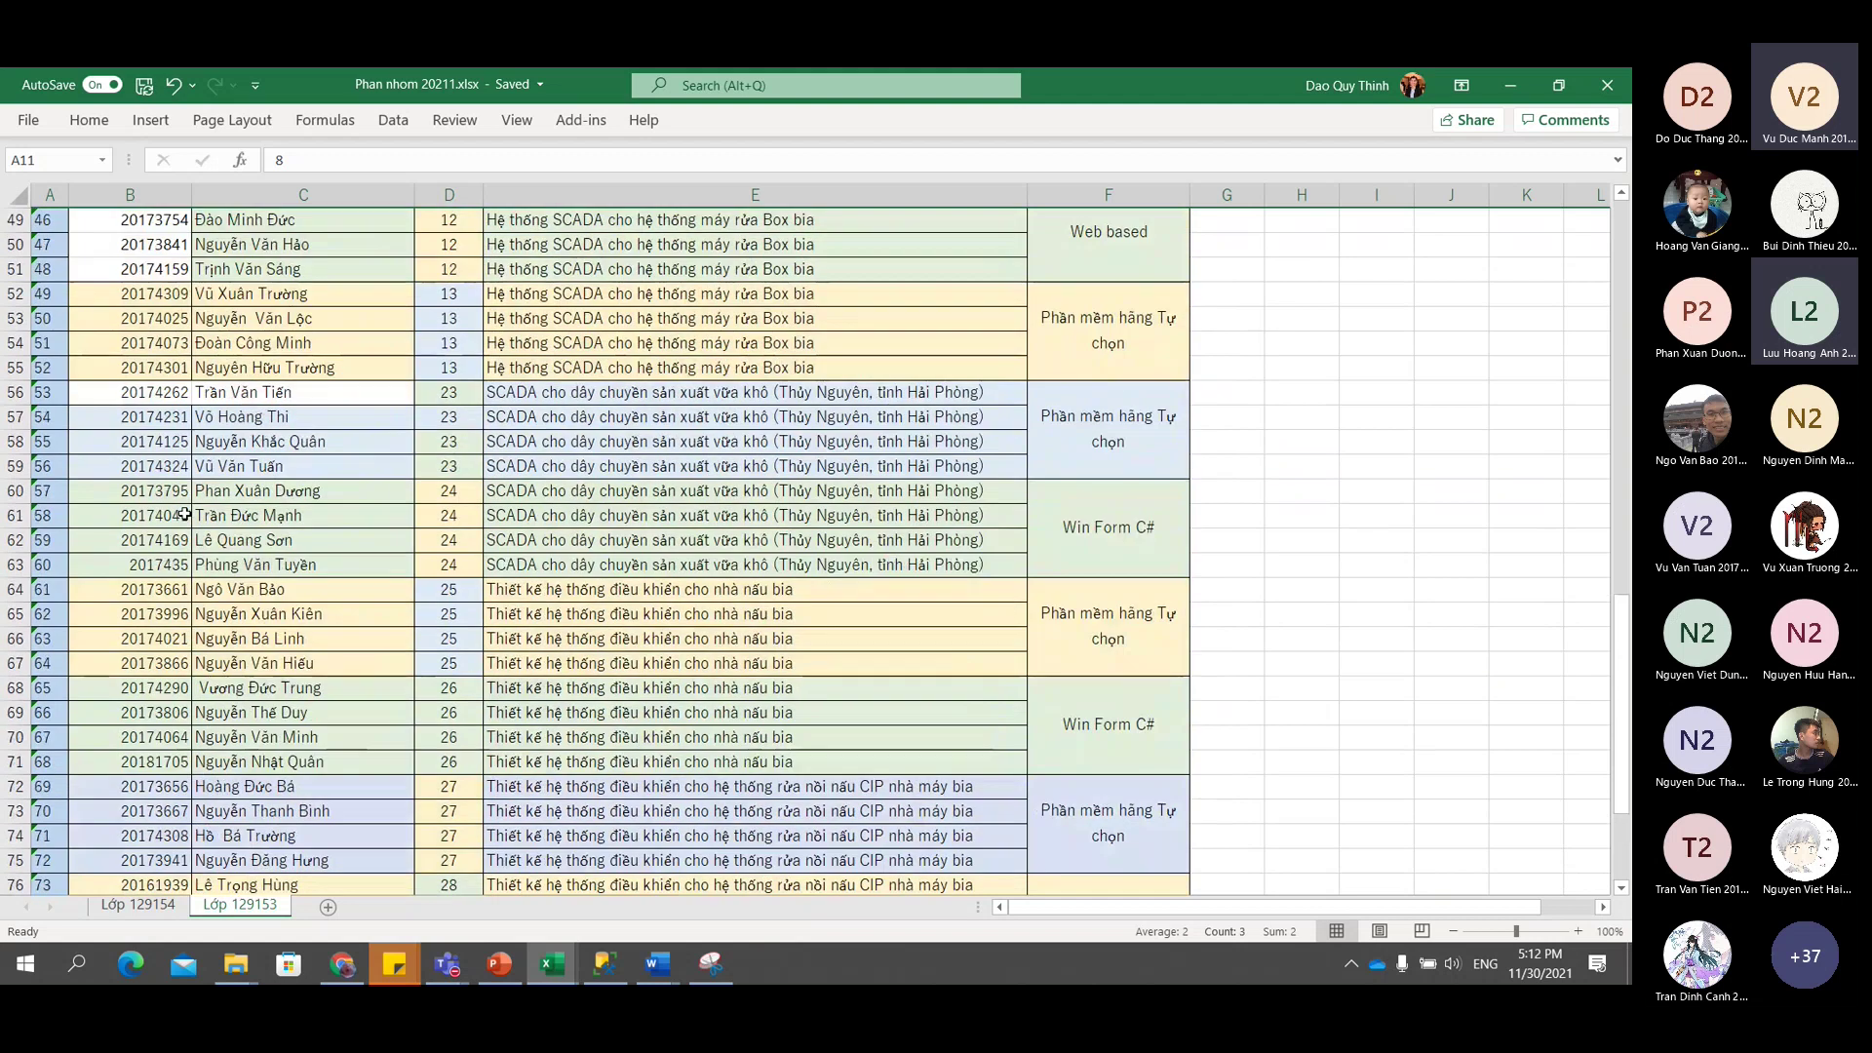
{"action": "scroll", "coordinate": [184, 514], "scroll_direction": "up", "scroll_amount": 13}
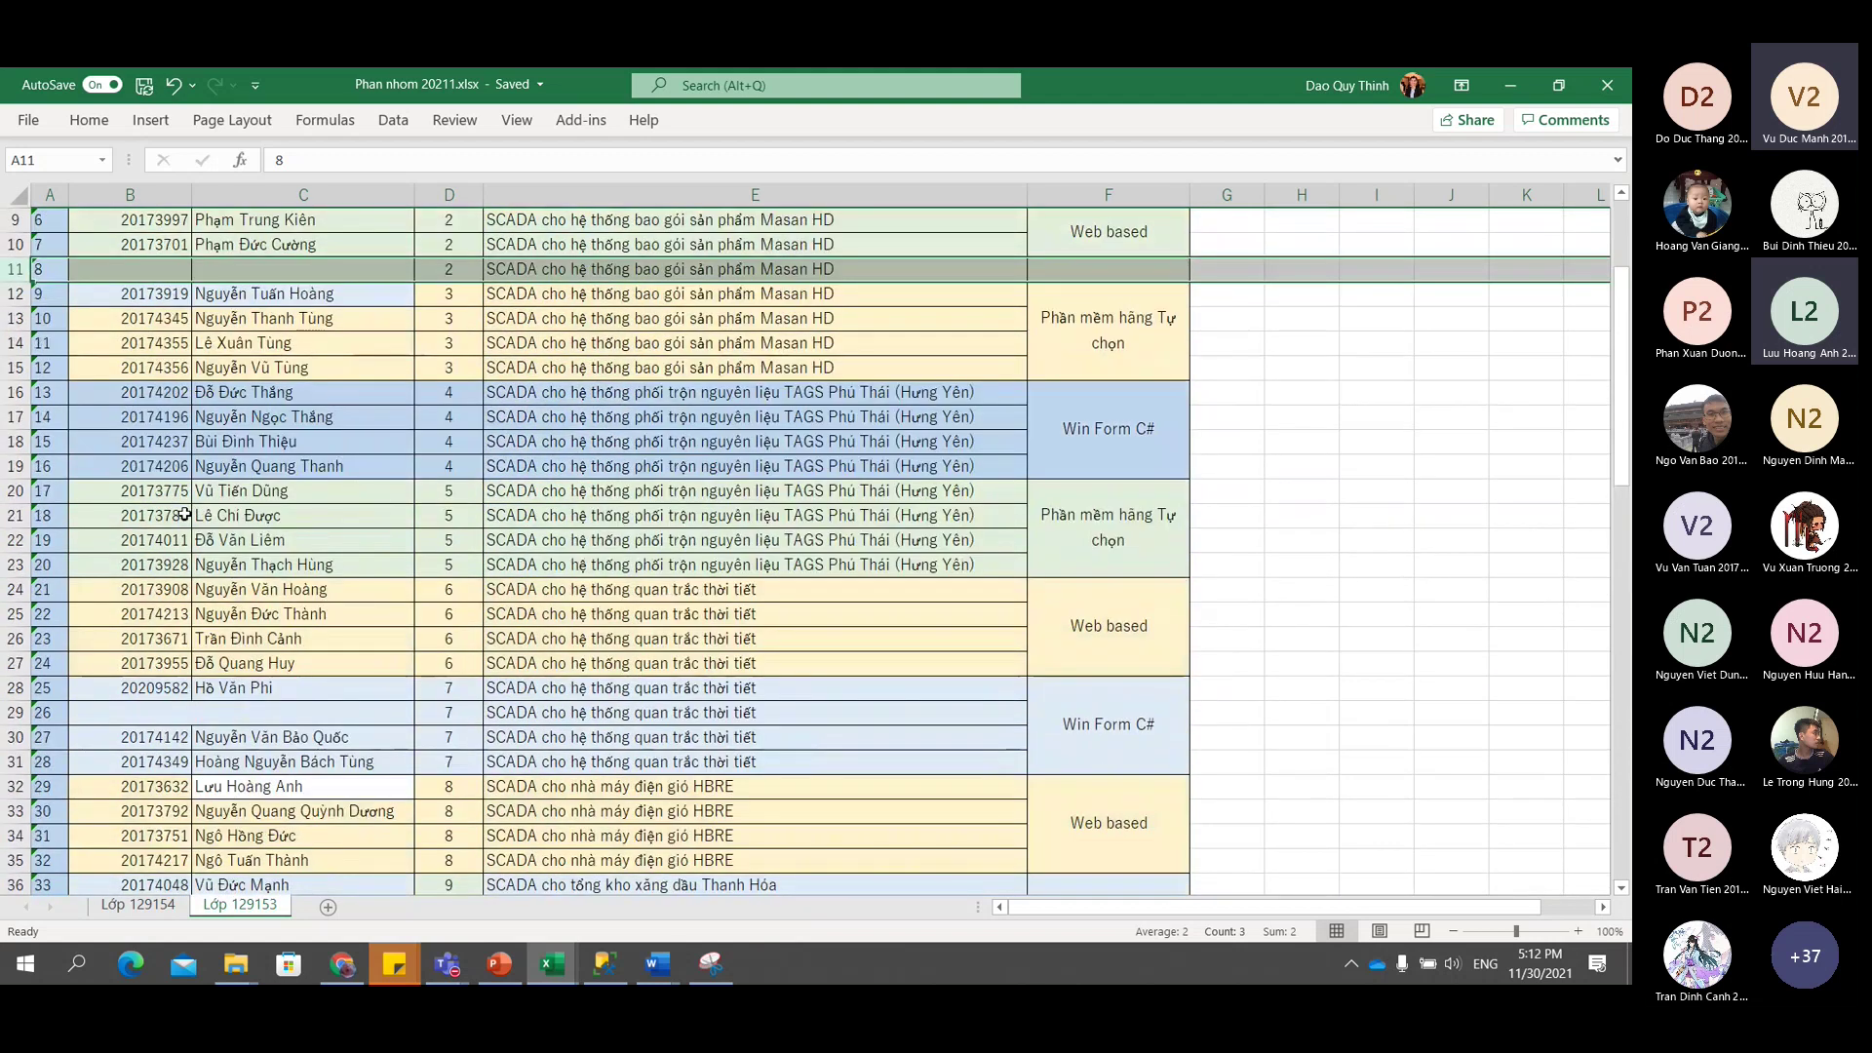
{"action": "scroll", "coordinate": [184, 514], "scroll_direction": "up", "scroll_amount": 3}
Fill in student 8's name in C11 and student ID in B11.
{"action": "left_click", "coordinate": [228, 495]}
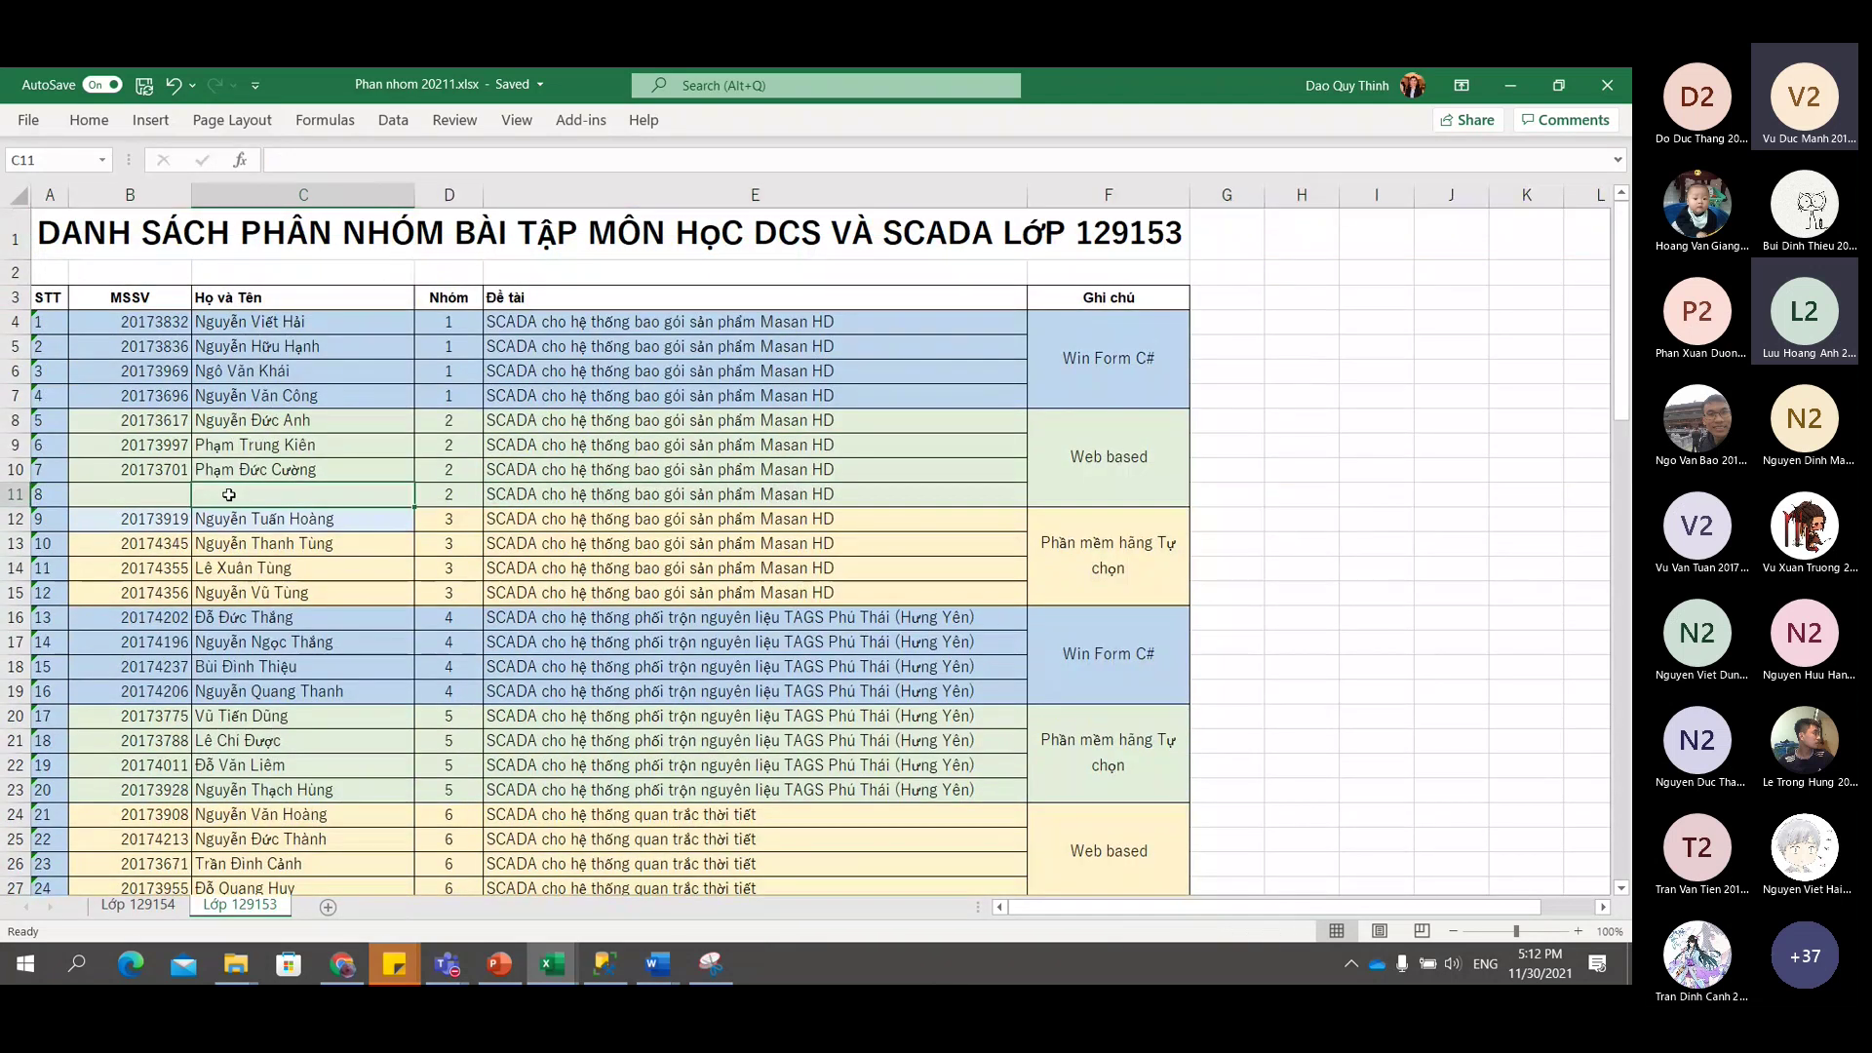
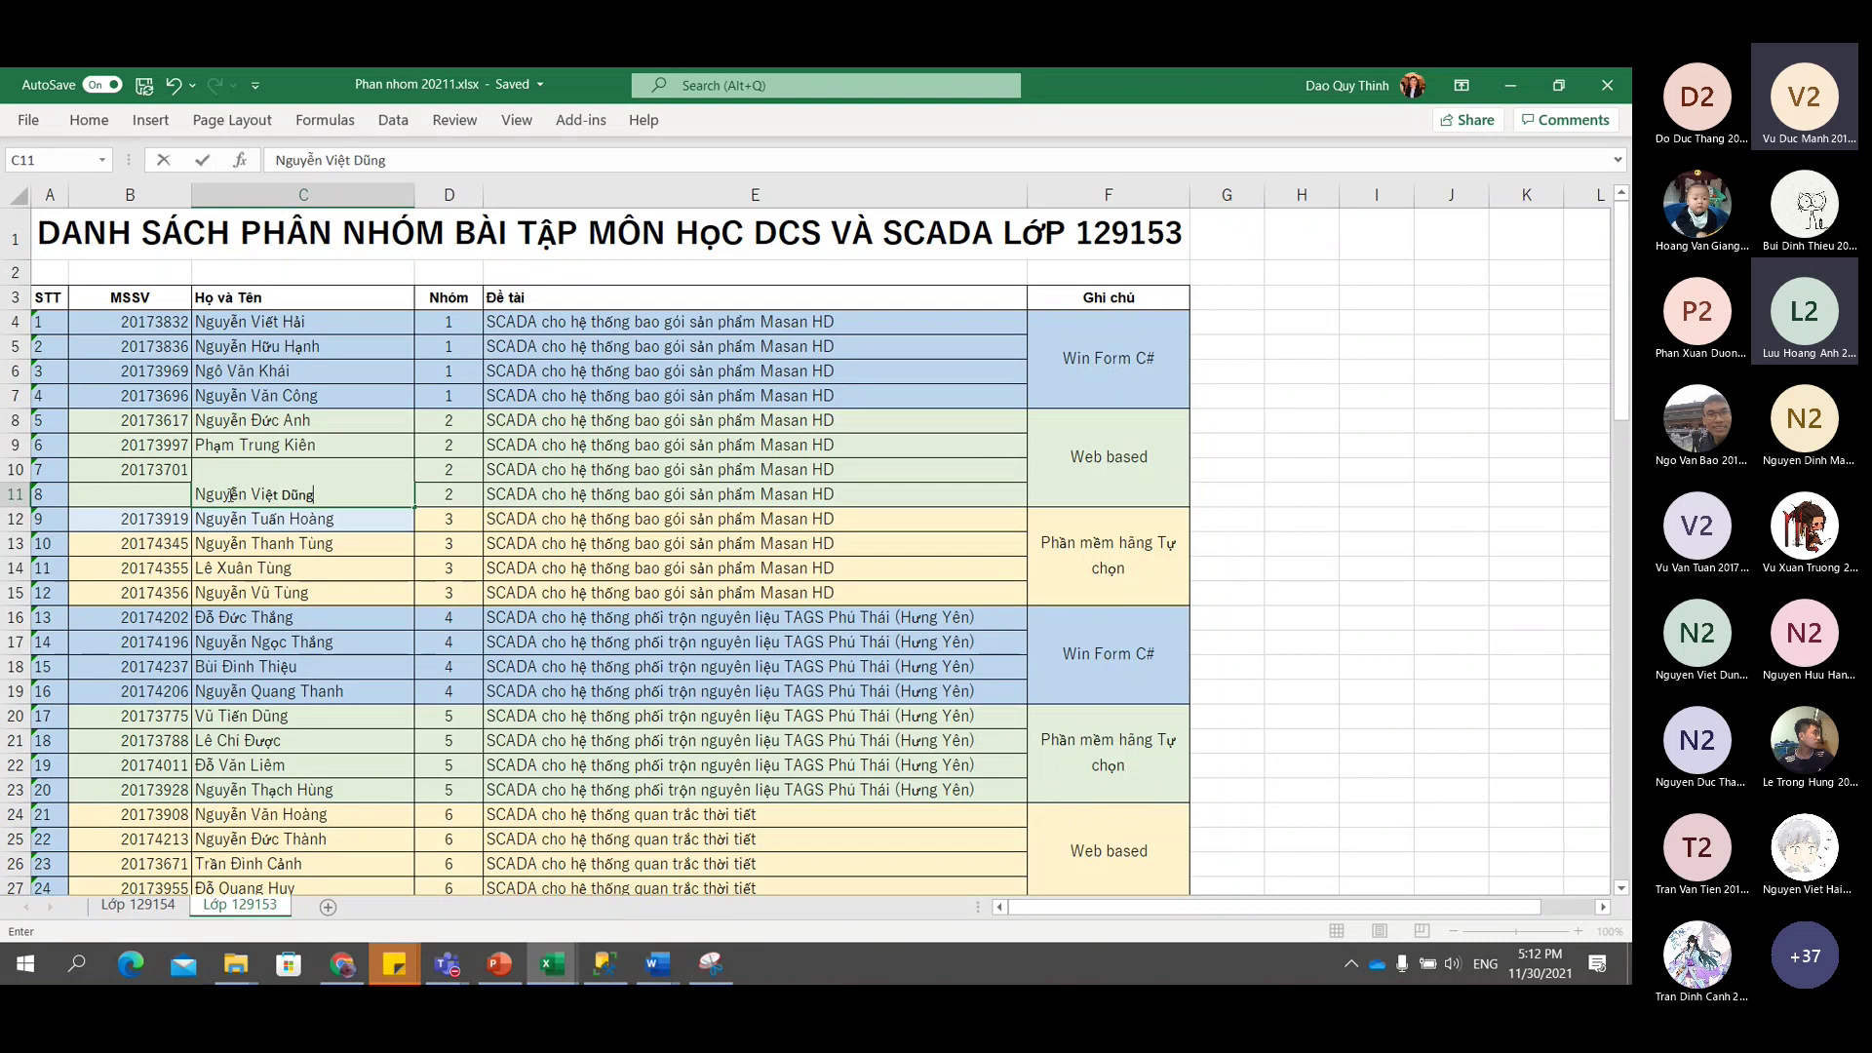
{"action": "key", "text": "Left"}
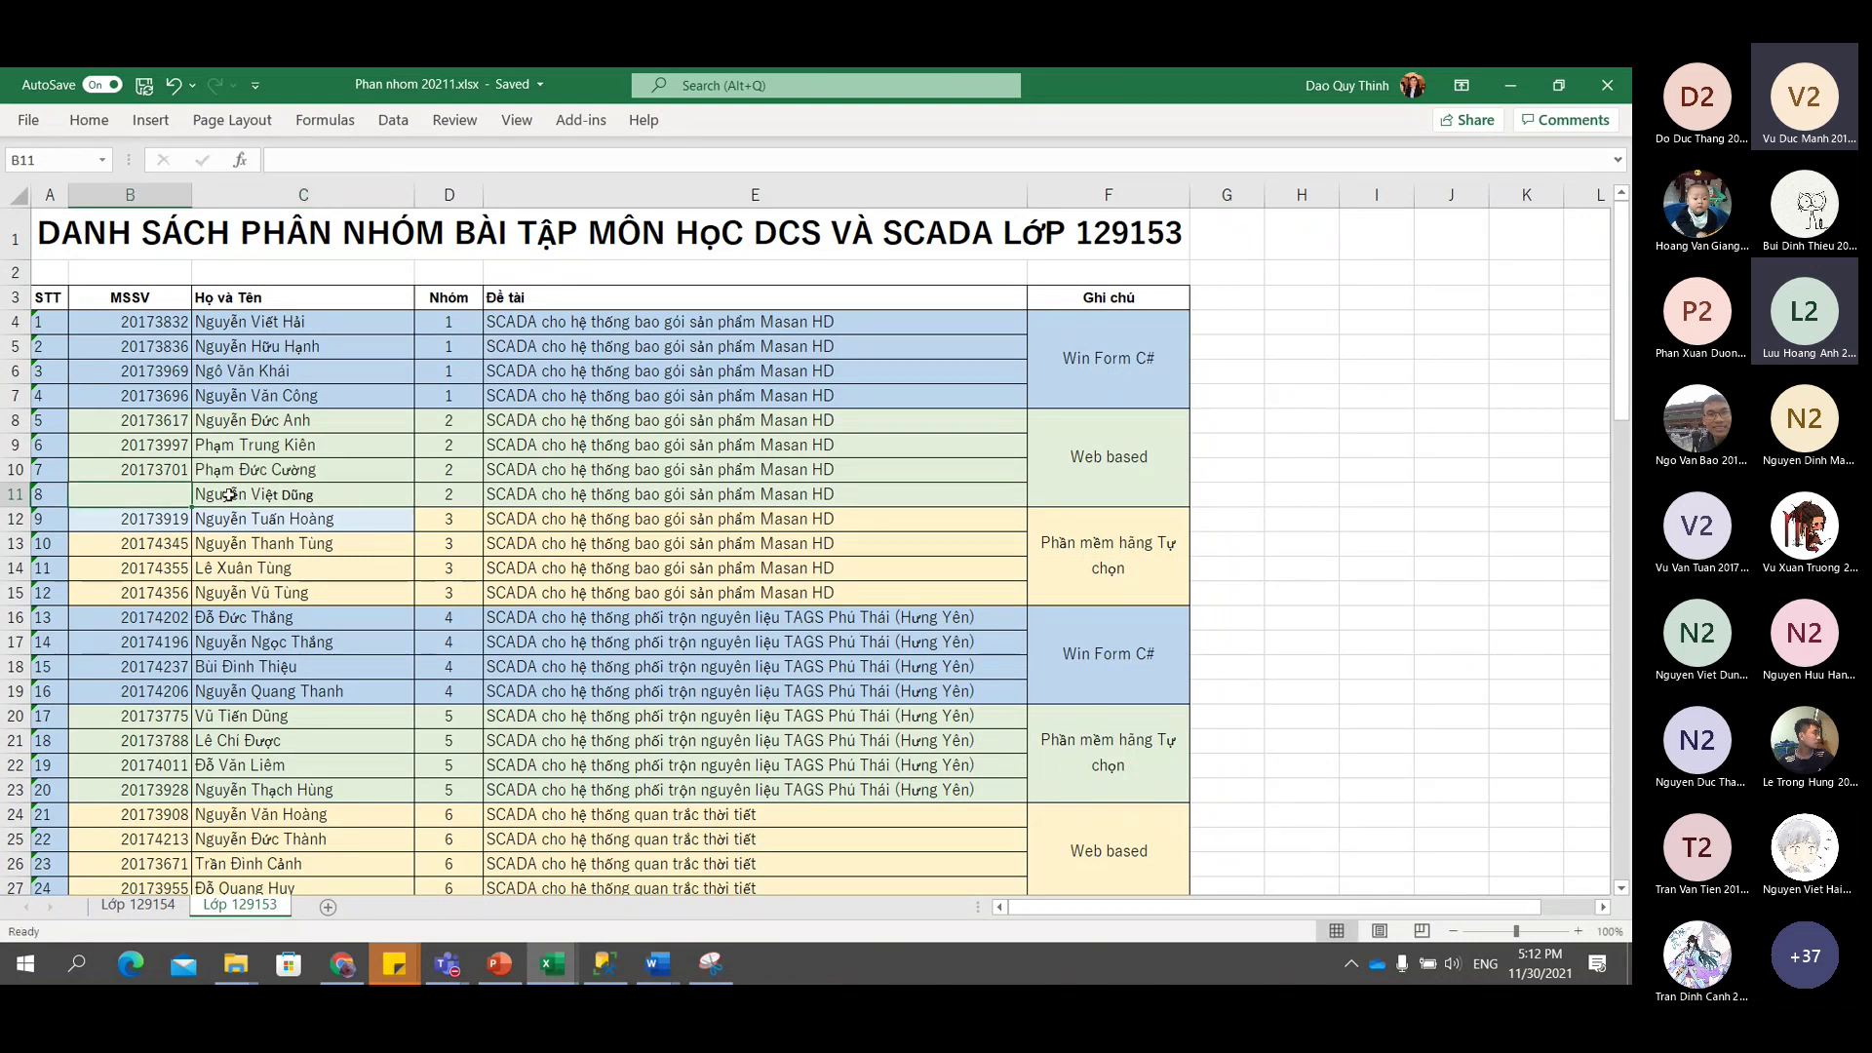
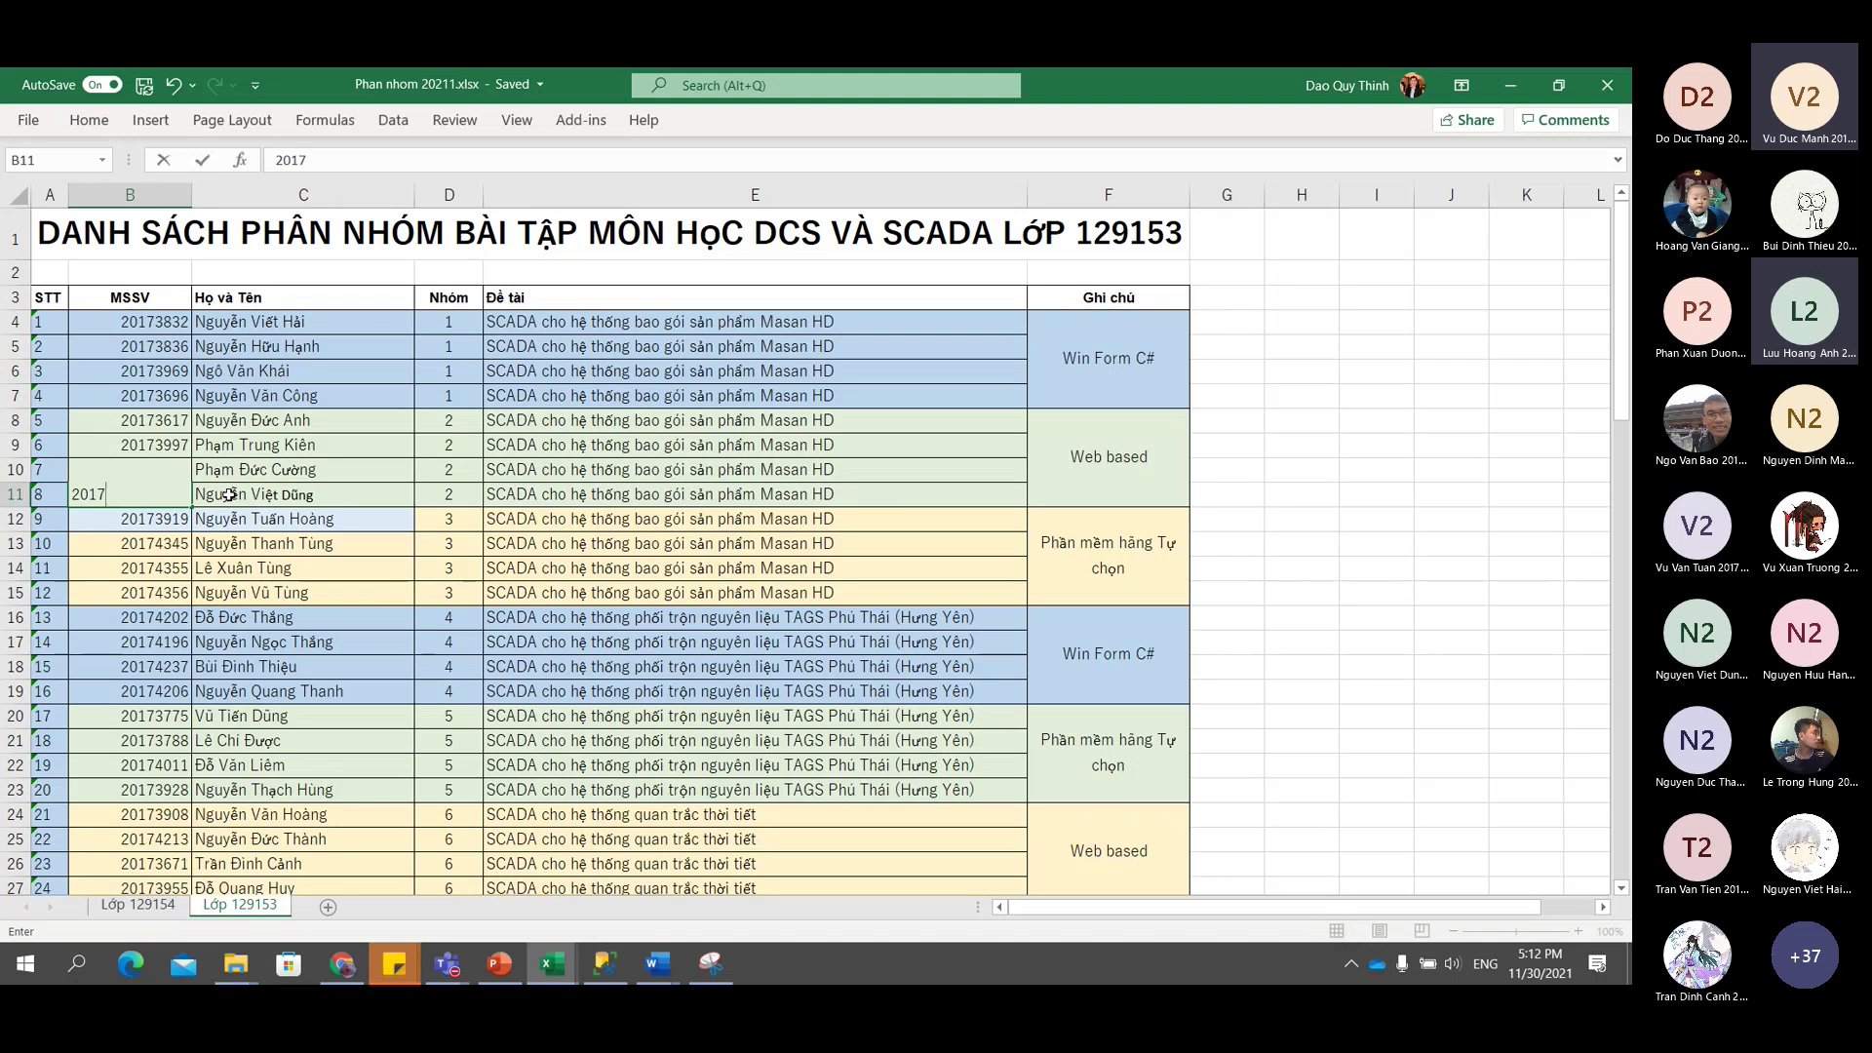
{"action": "key", "text": "Return"}
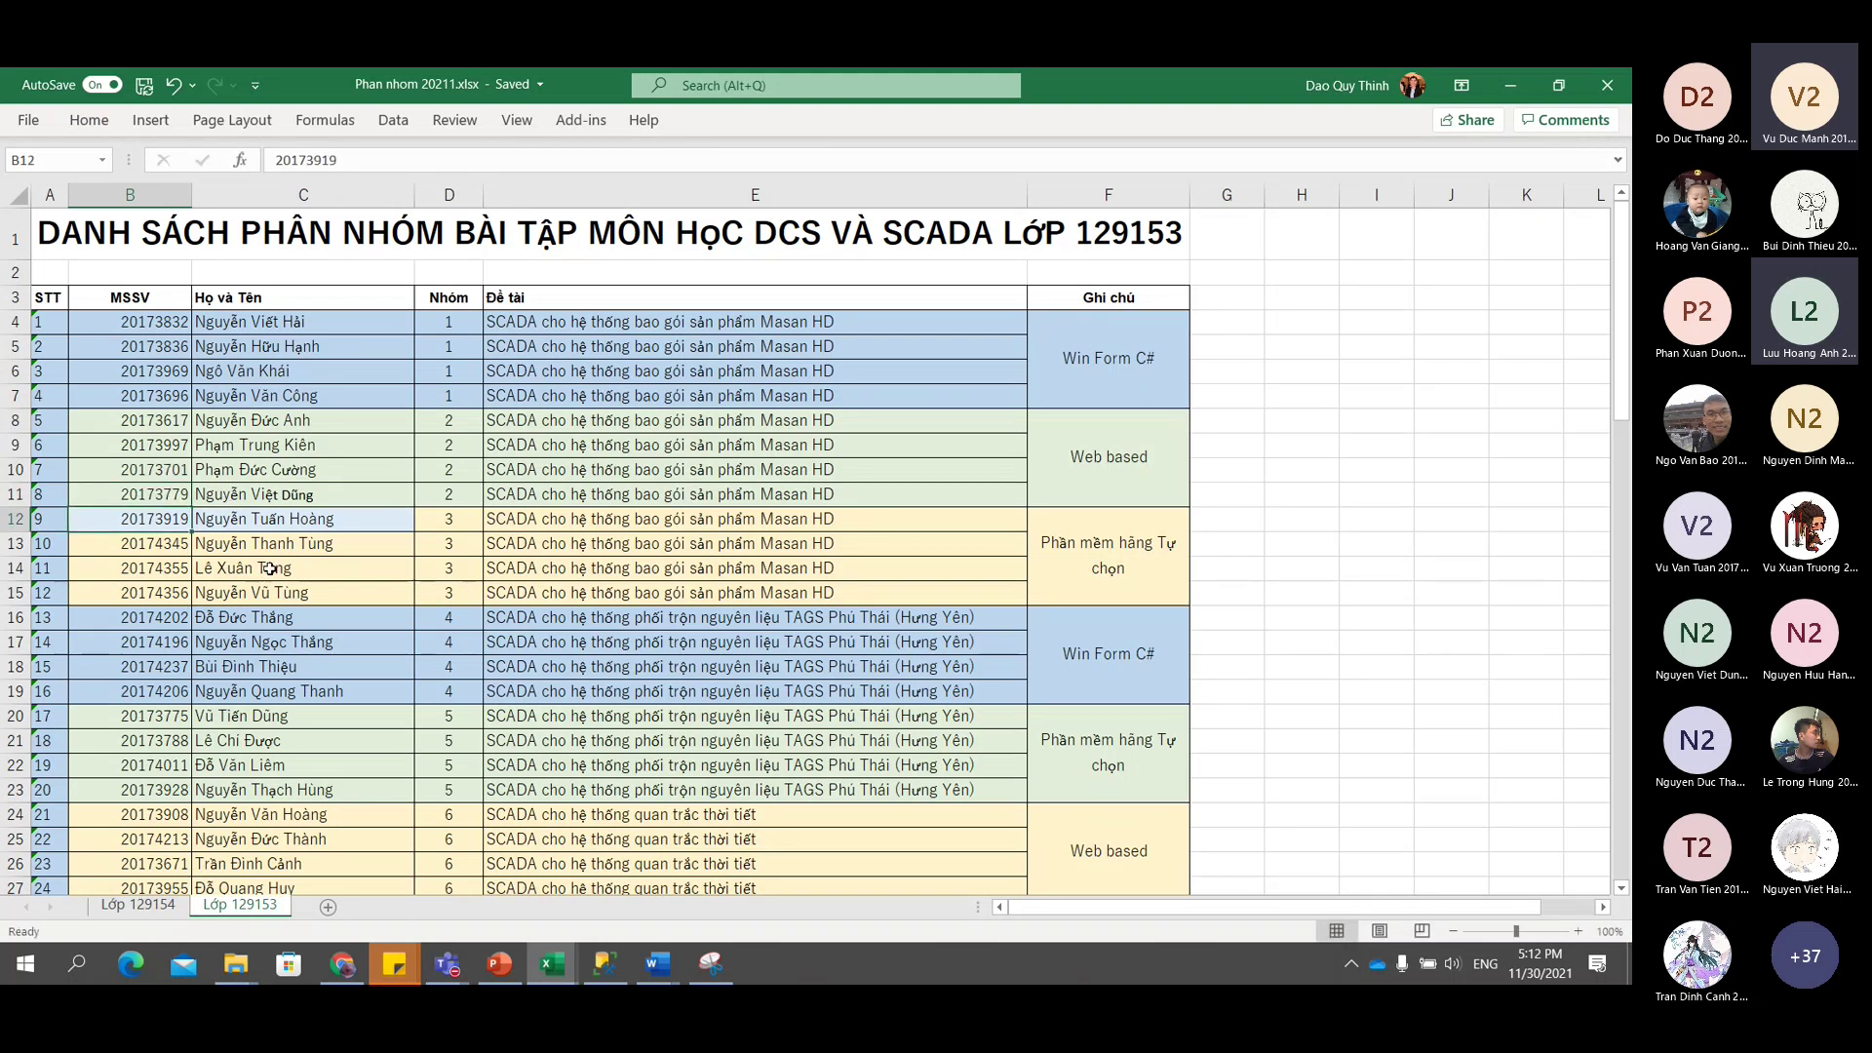
{"action": "scroll", "coordinate": [270, 568], "scroll_direction": "down", "scroll_amount": 3}
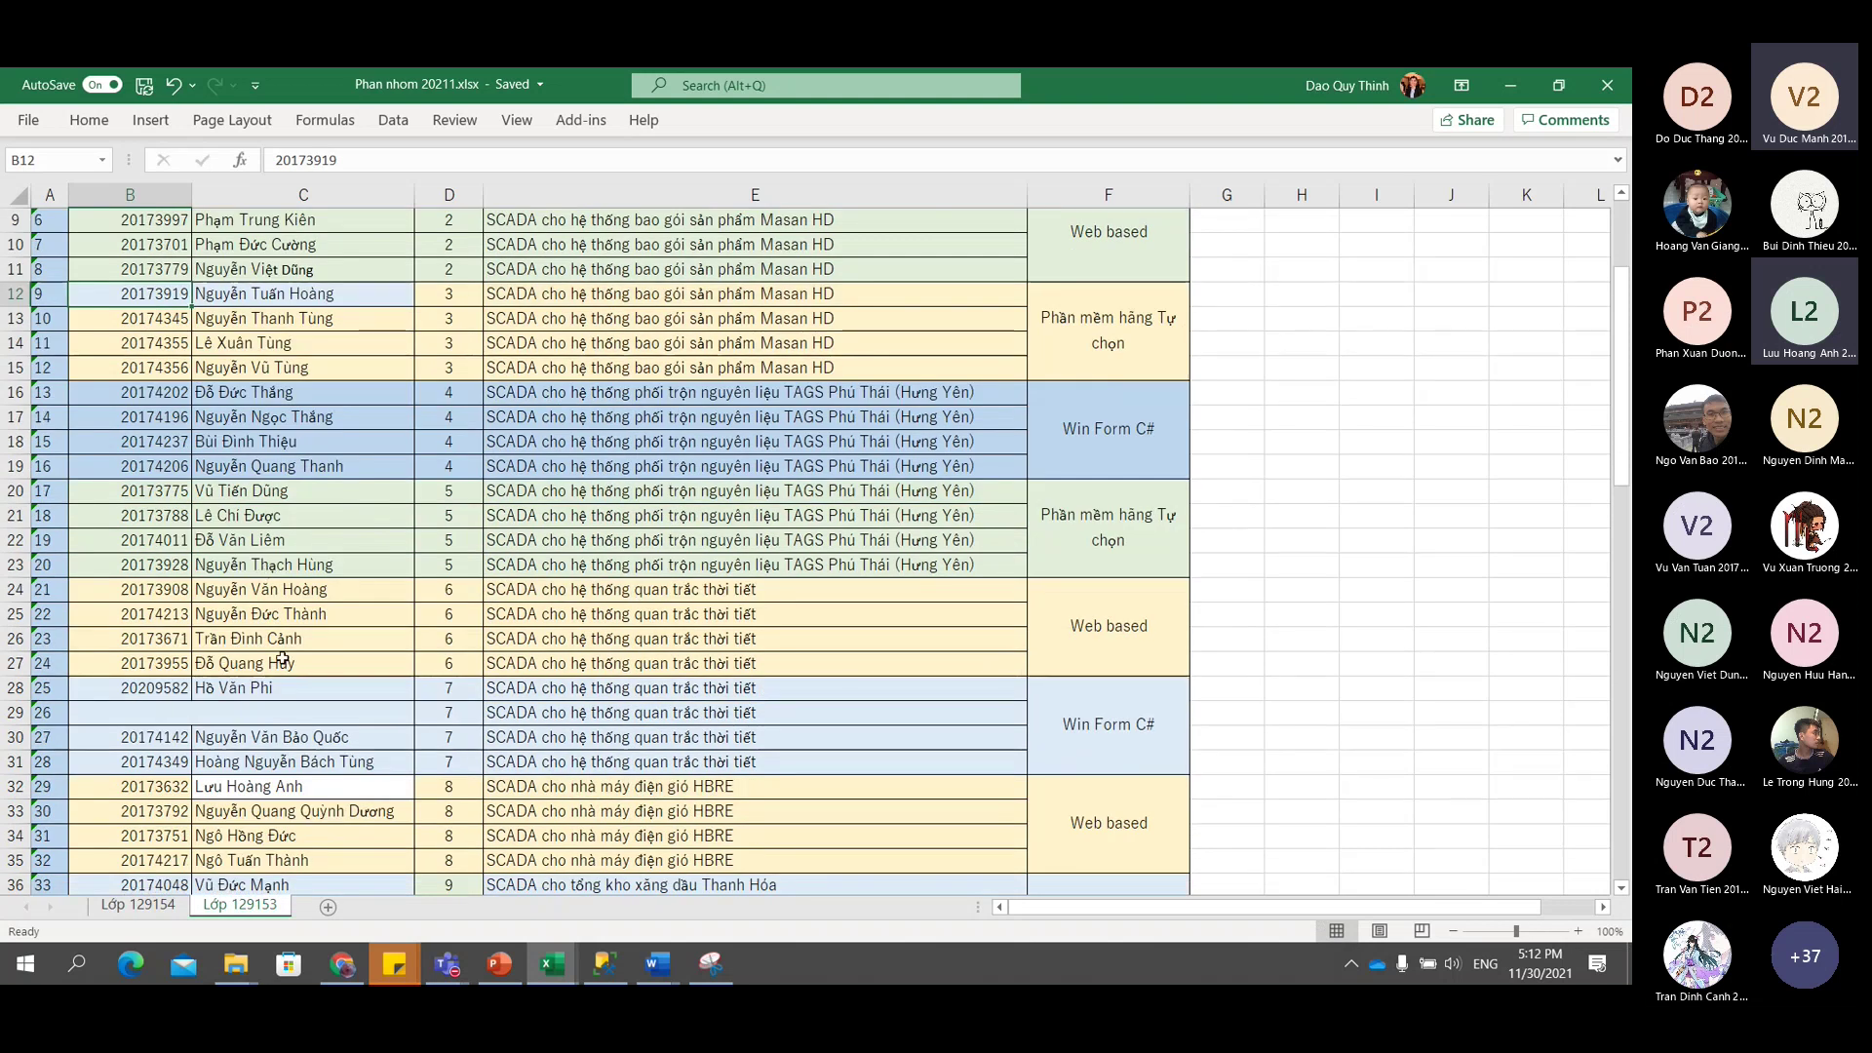
{"action": "scroll", "coordinate": [281, 660], "scroll_direction": "down", "scroll_amount": 15}
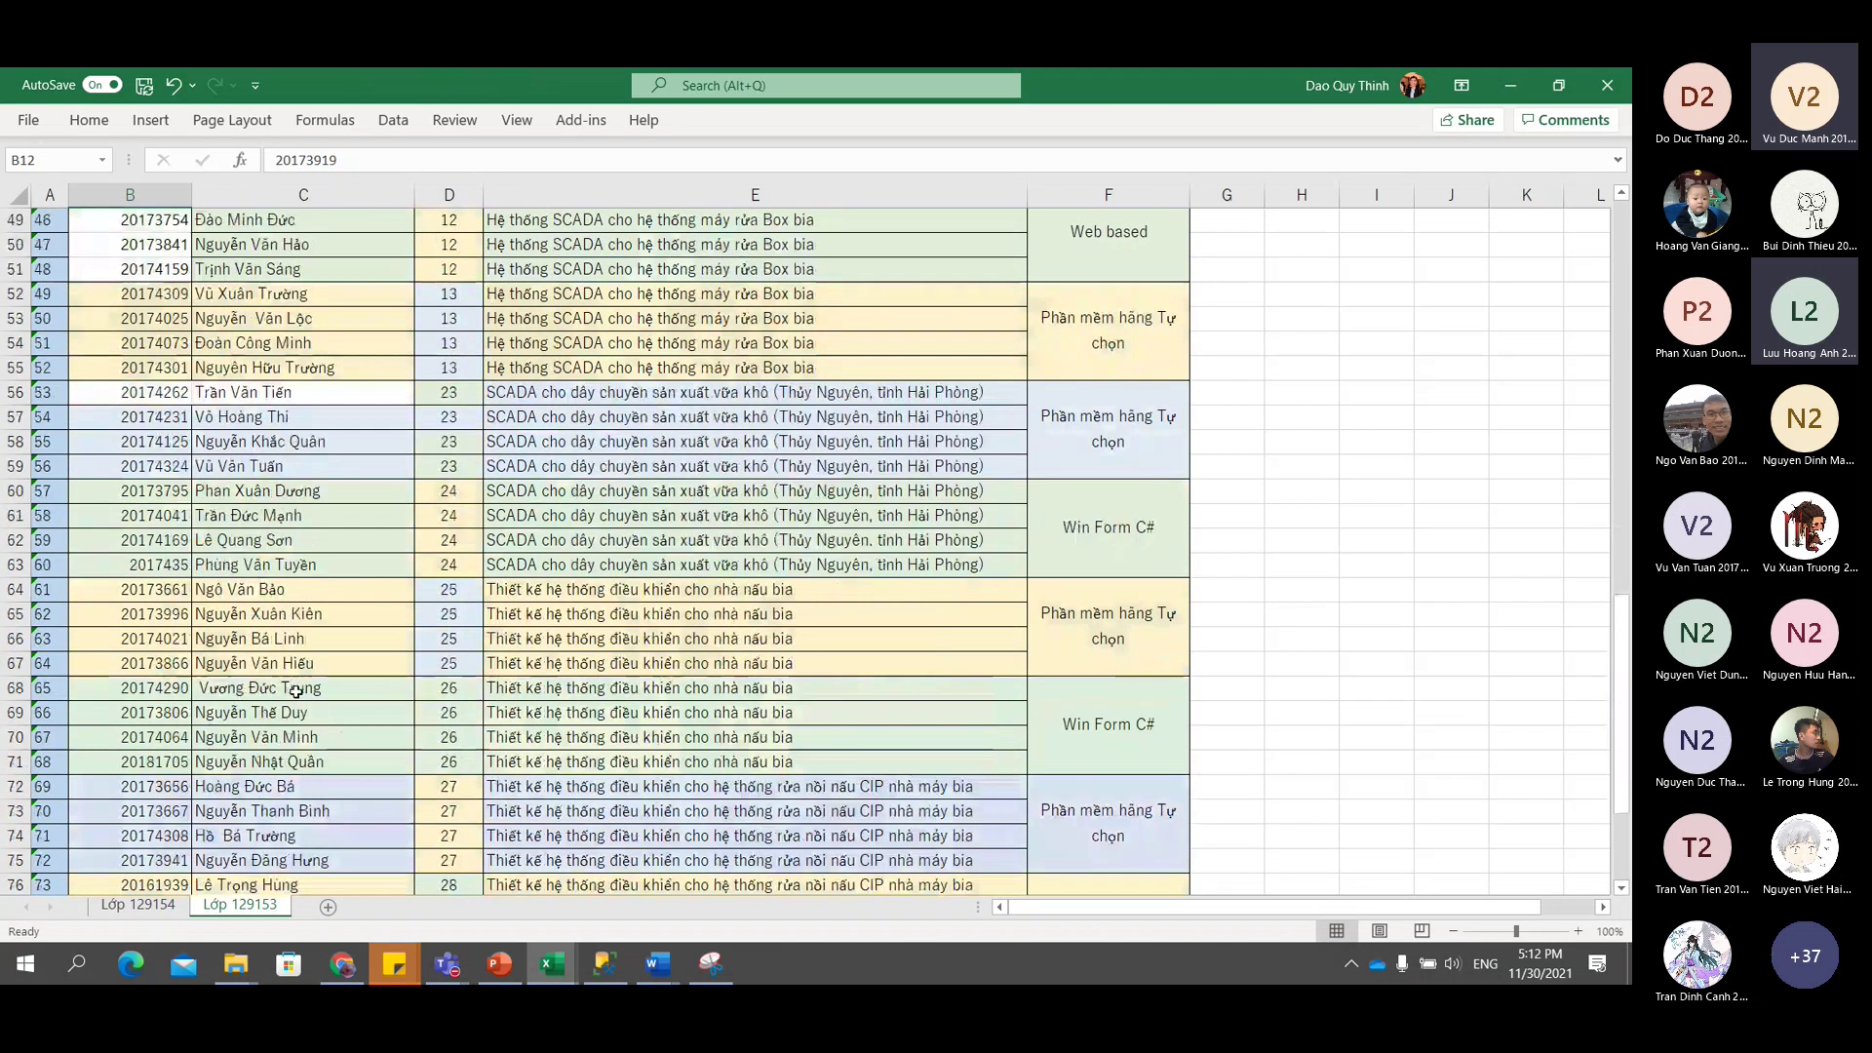
{"action": "scroll", "coordinate": [288, 634], "scroll_direction": "up", "scroll_amount": 13}
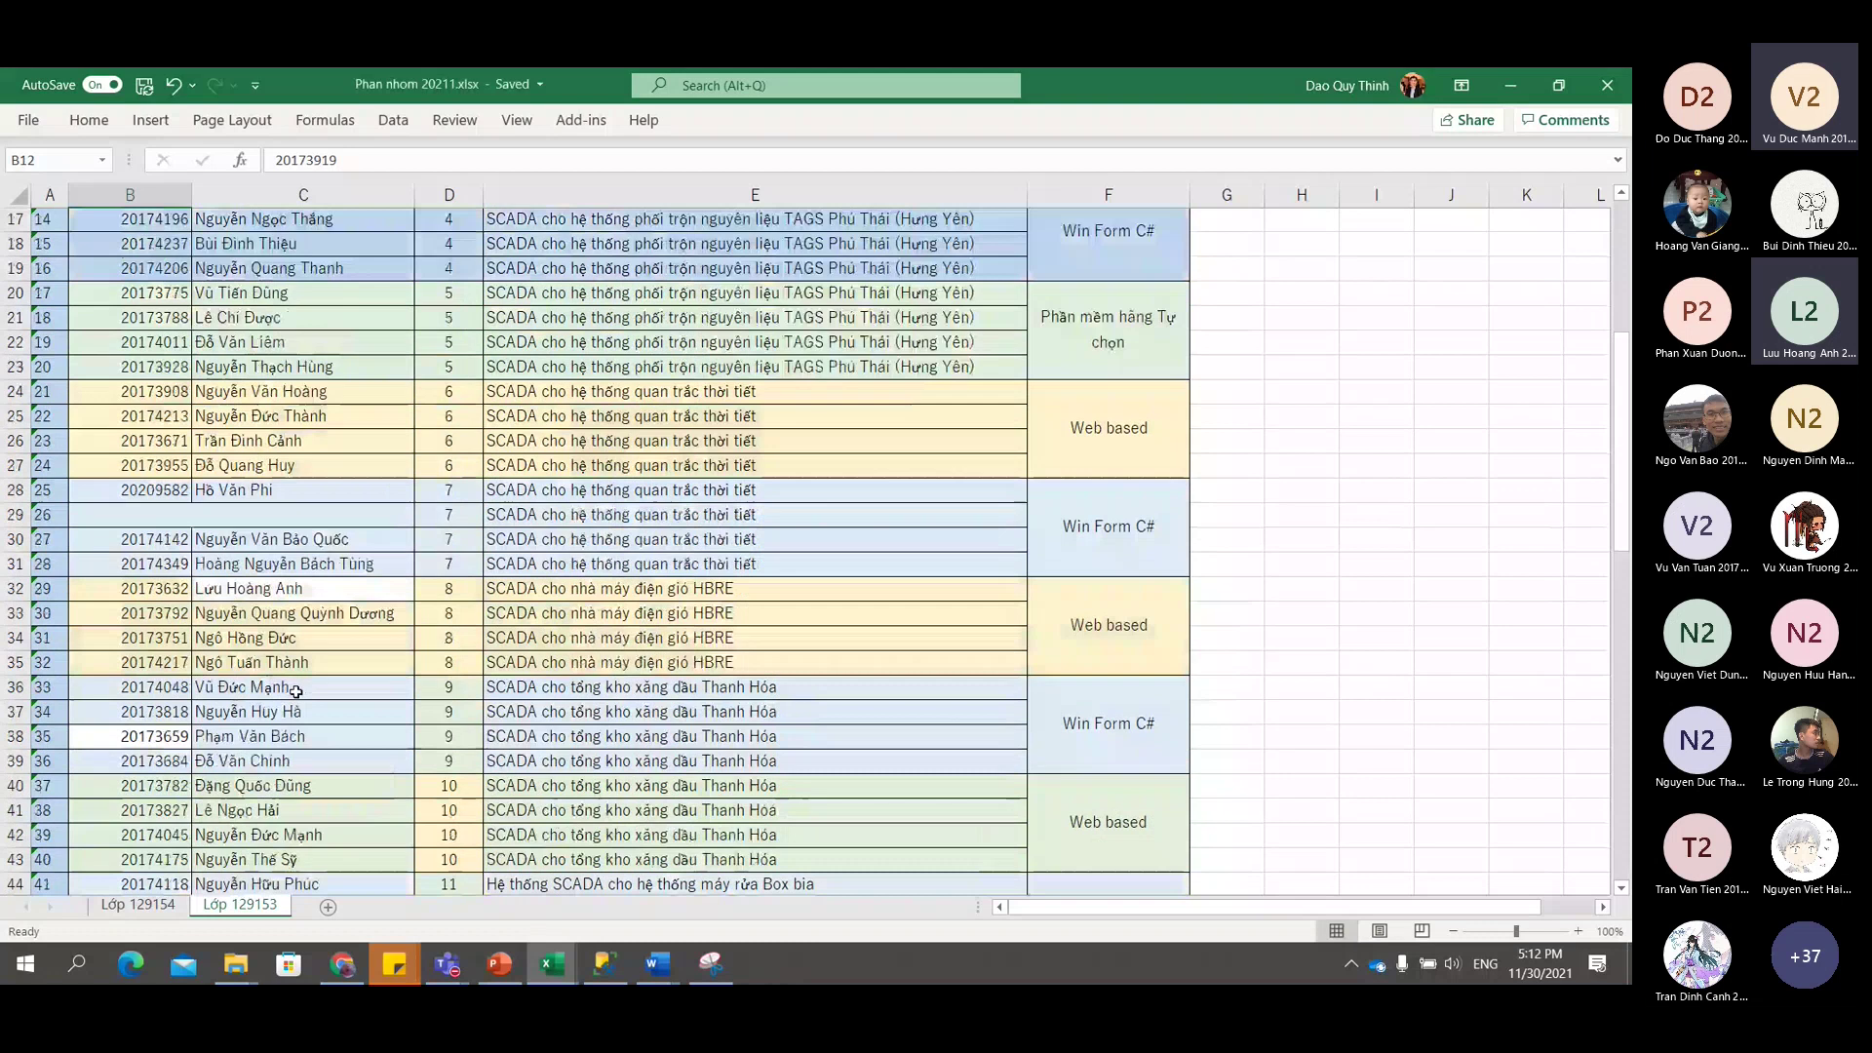
{"action": "left_click", "coordinate": [267, 519]}
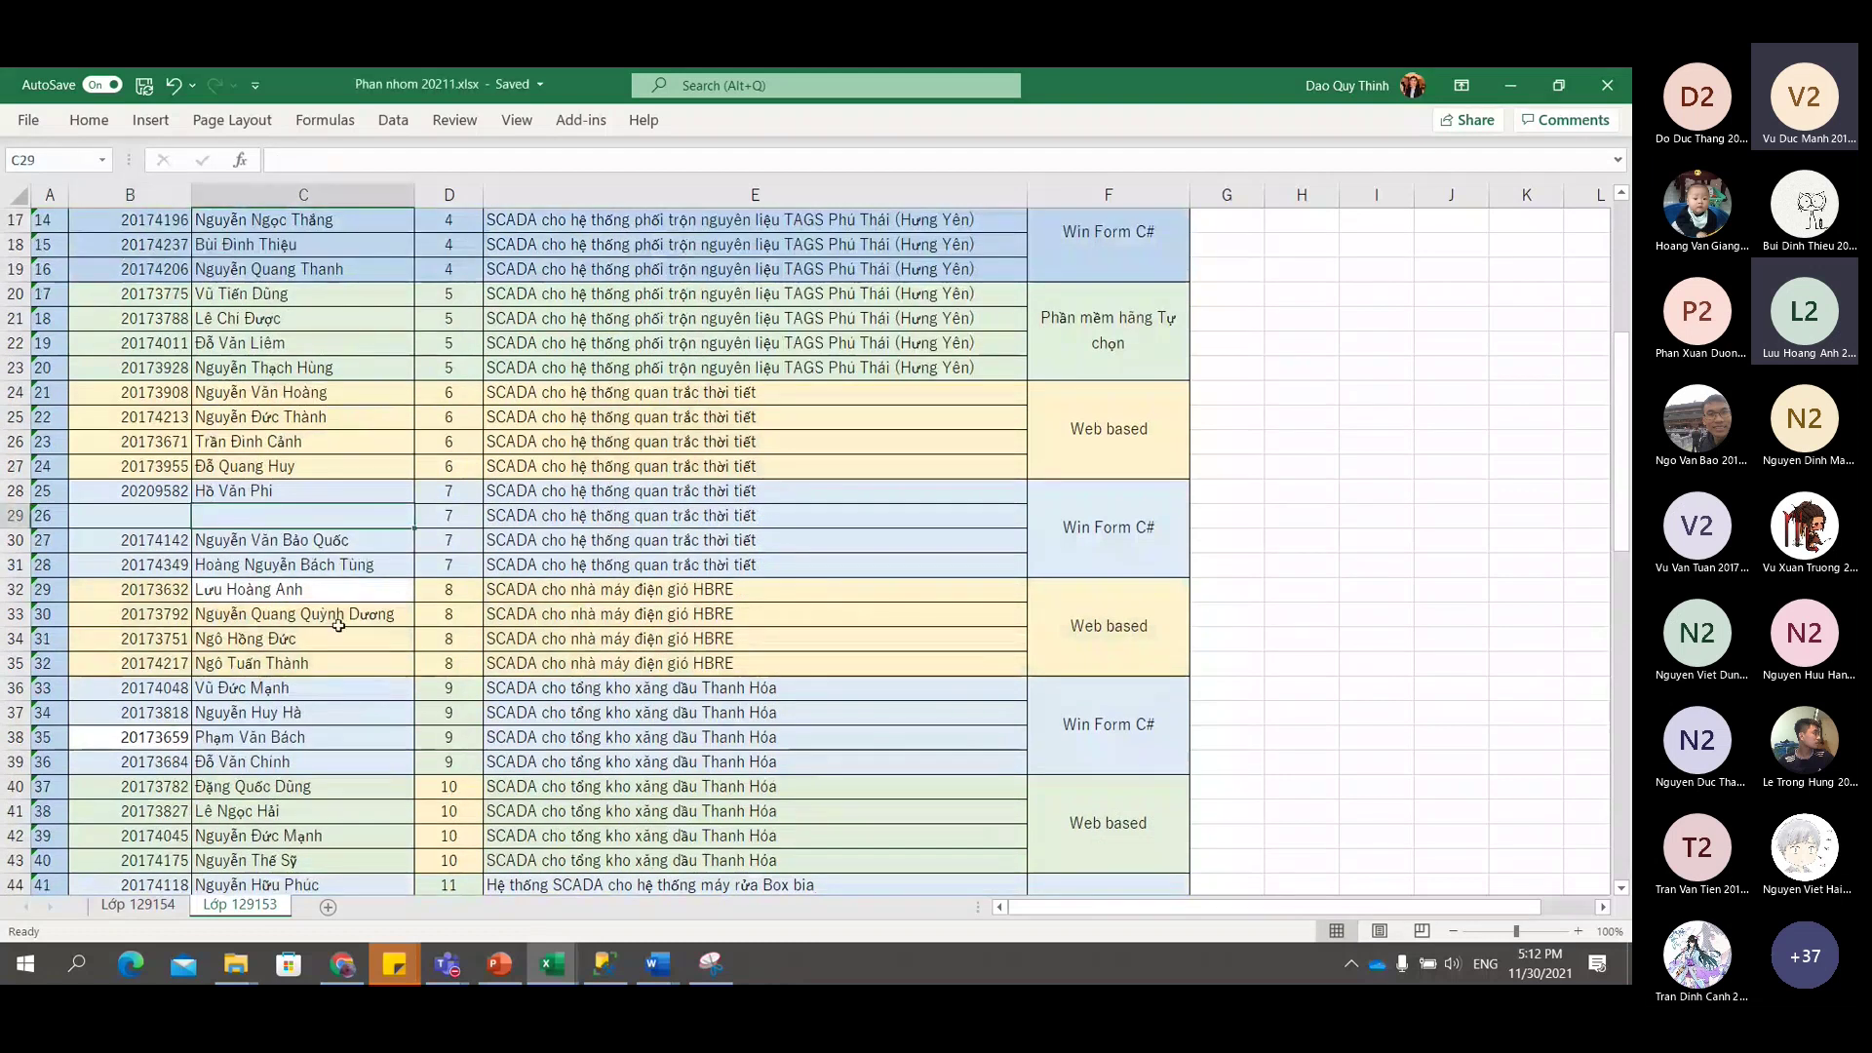
{"action": "scroll", "coordinate": [339, 625], "scroll_direction": "down", "scroll_amount": 7}
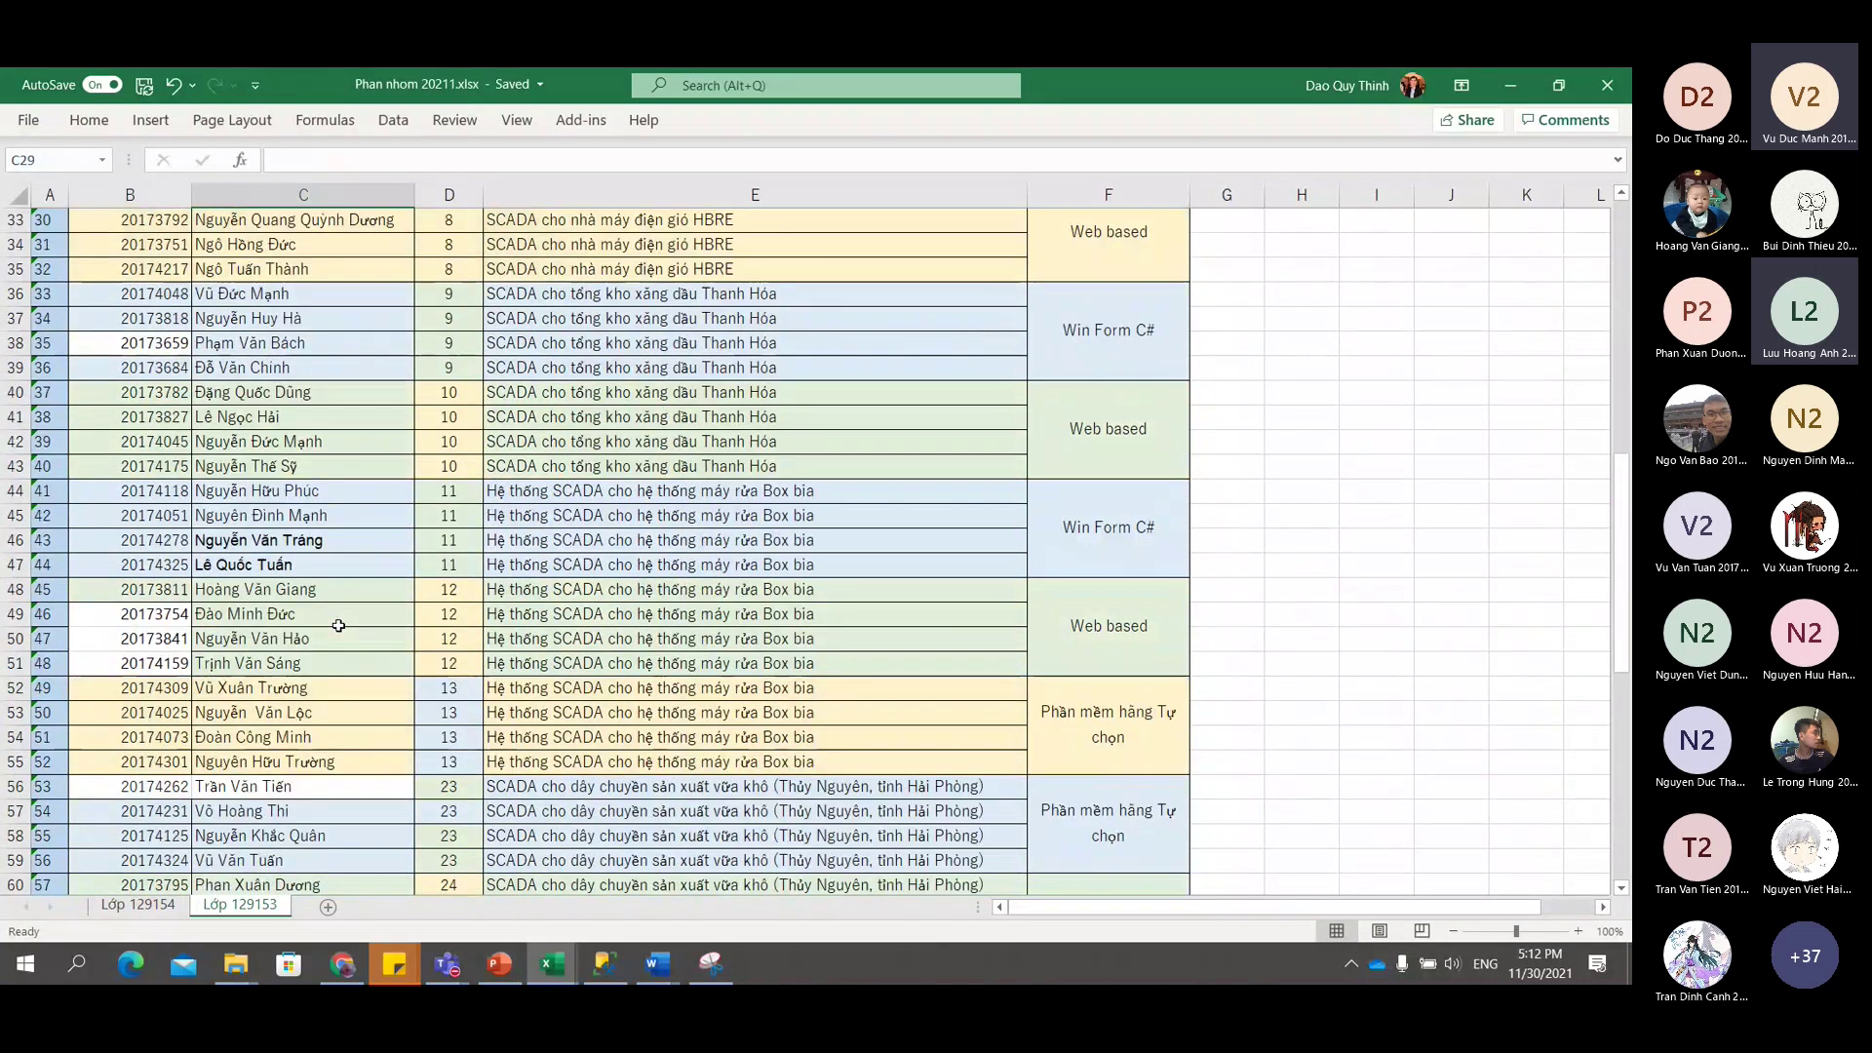
{"action": "scroll", "coordinate": [340, 627], "scroll_direction": "down", "scroll_amount": 9}
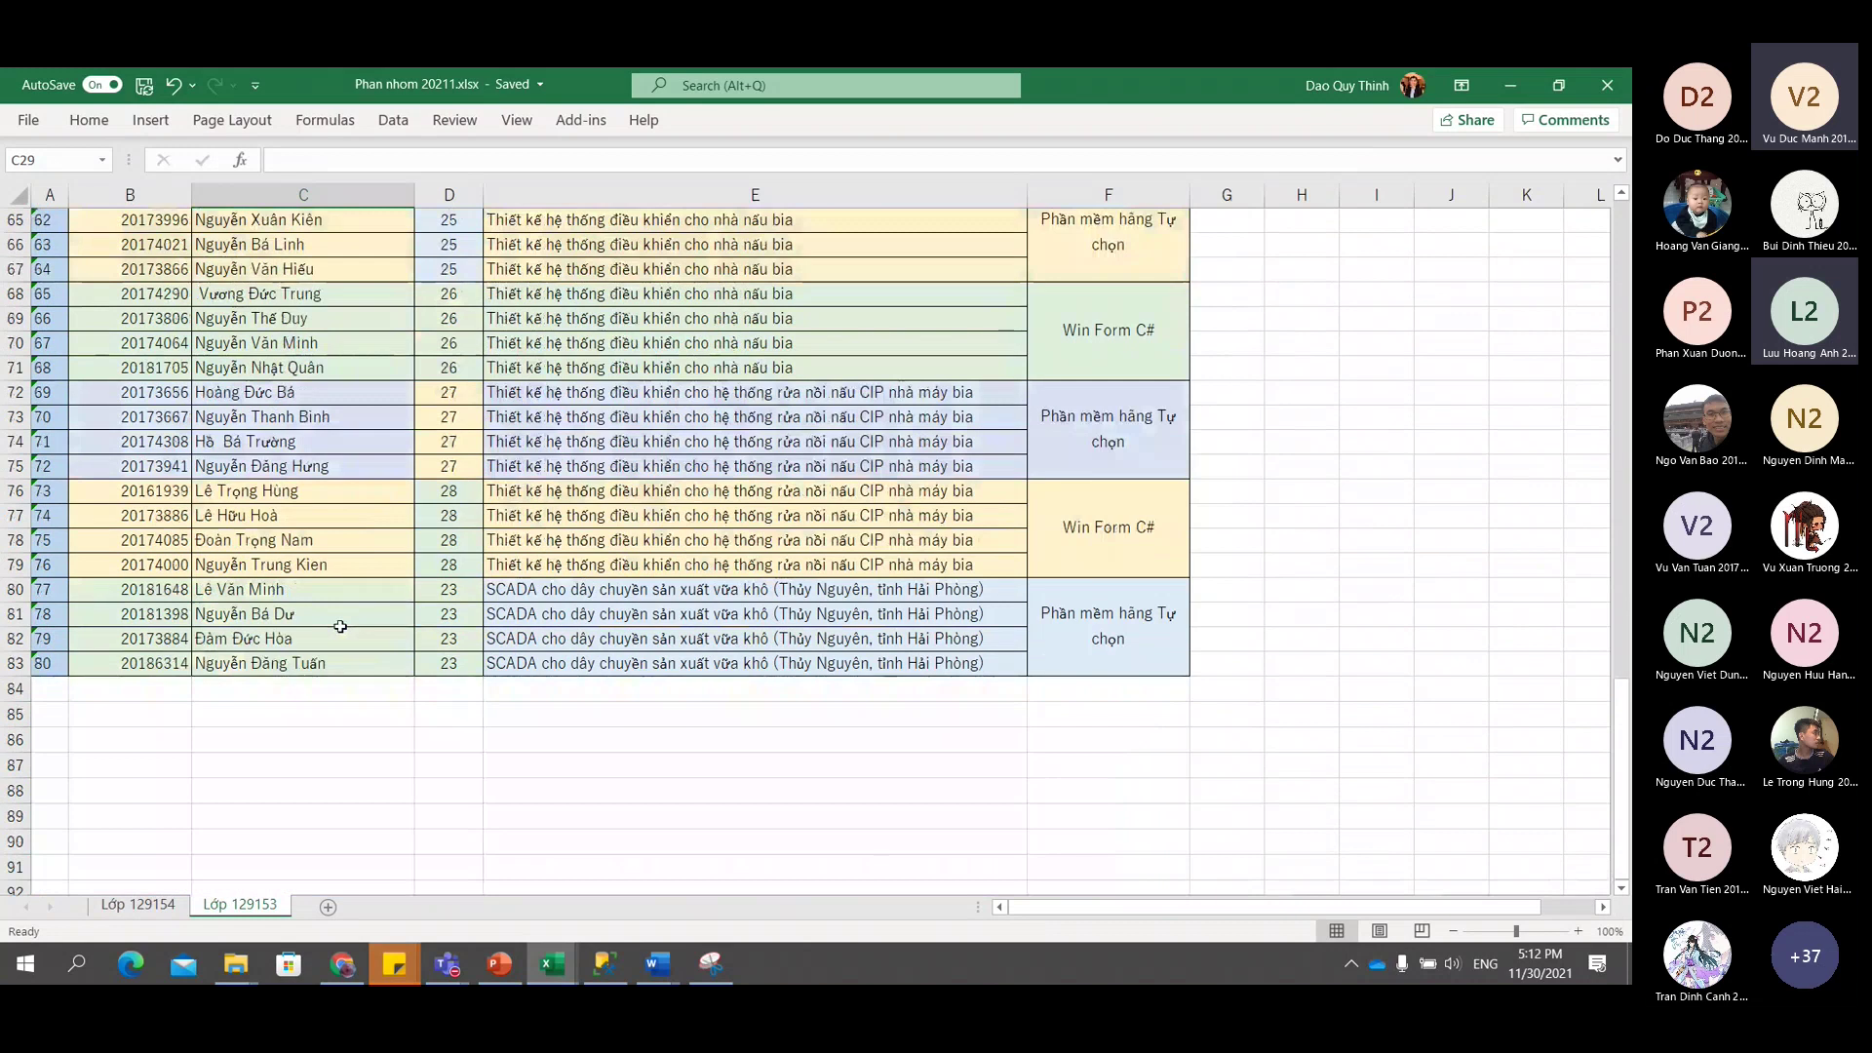
{"action": "scroll", "coordinate": [340, 627], "scroll_direction": "up", "scroll_amount": 20}
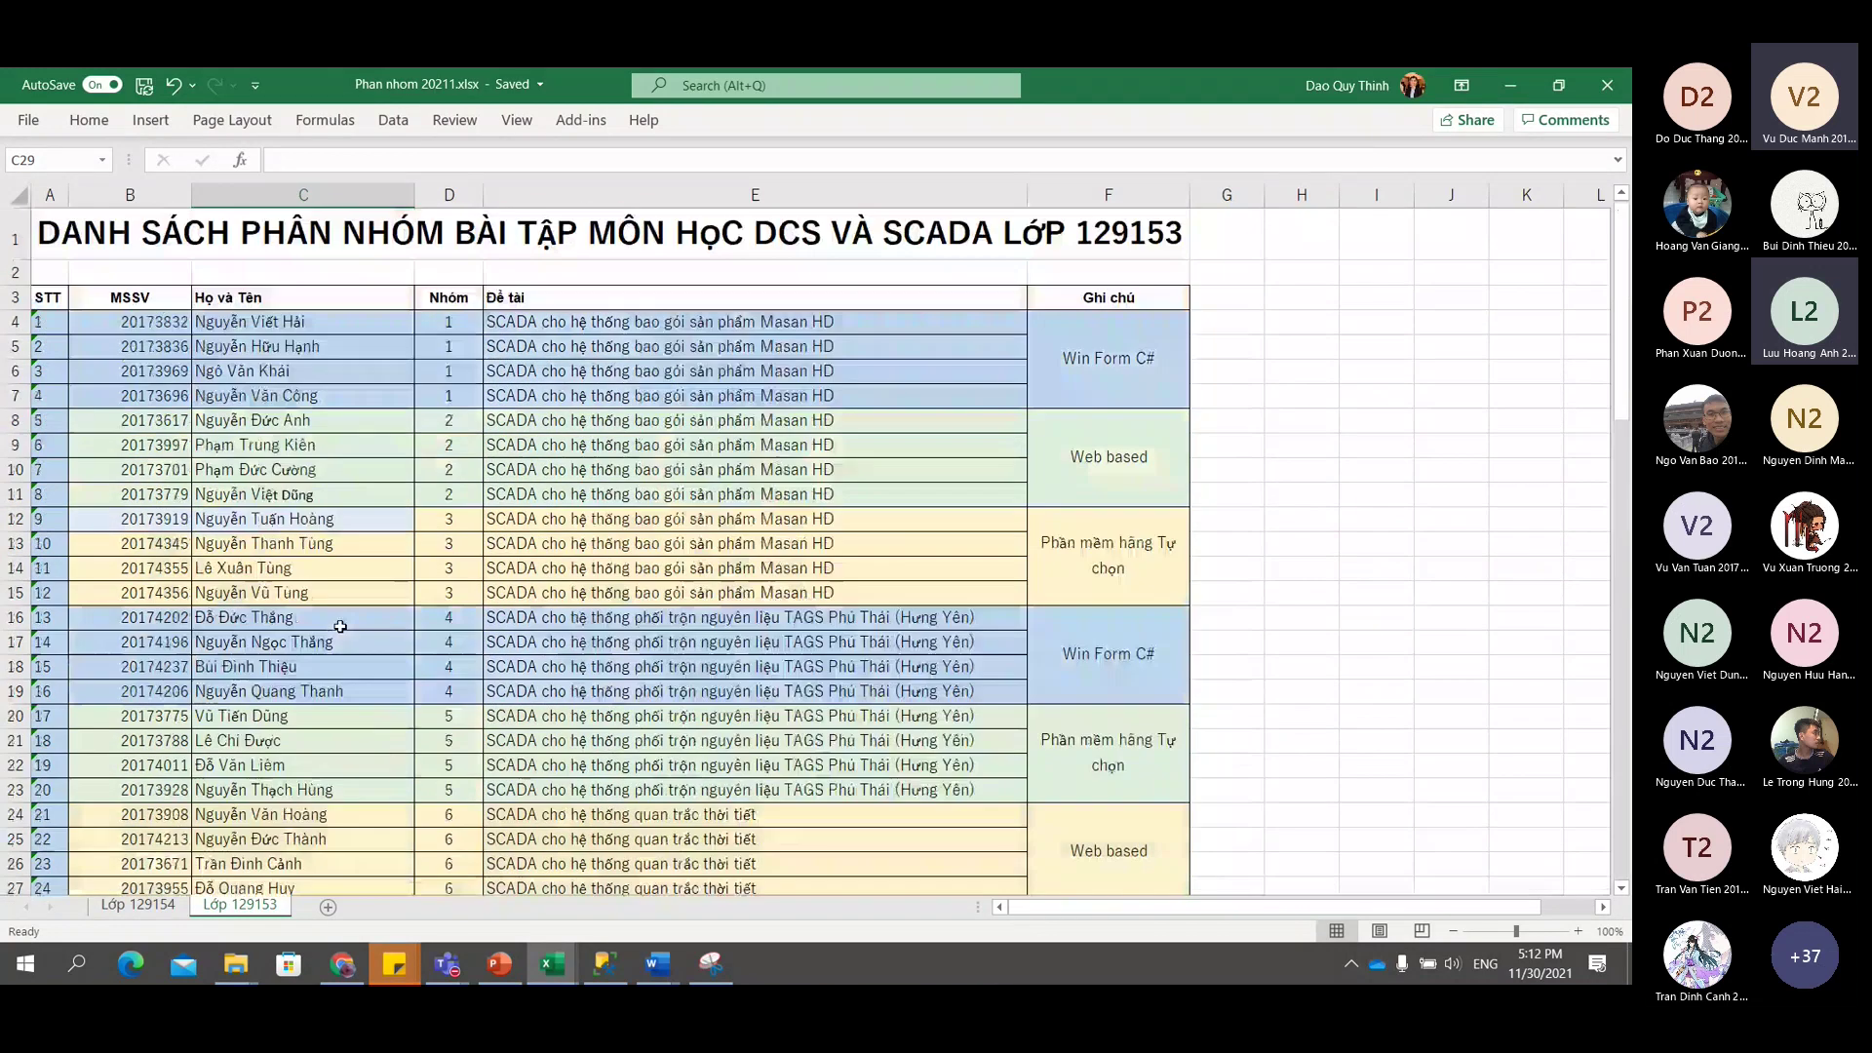
{"action": "scroll", "coordinate": [341, 627], "scroll_direction": "up", "scroll_amount": 1, "text": "ctrl"}
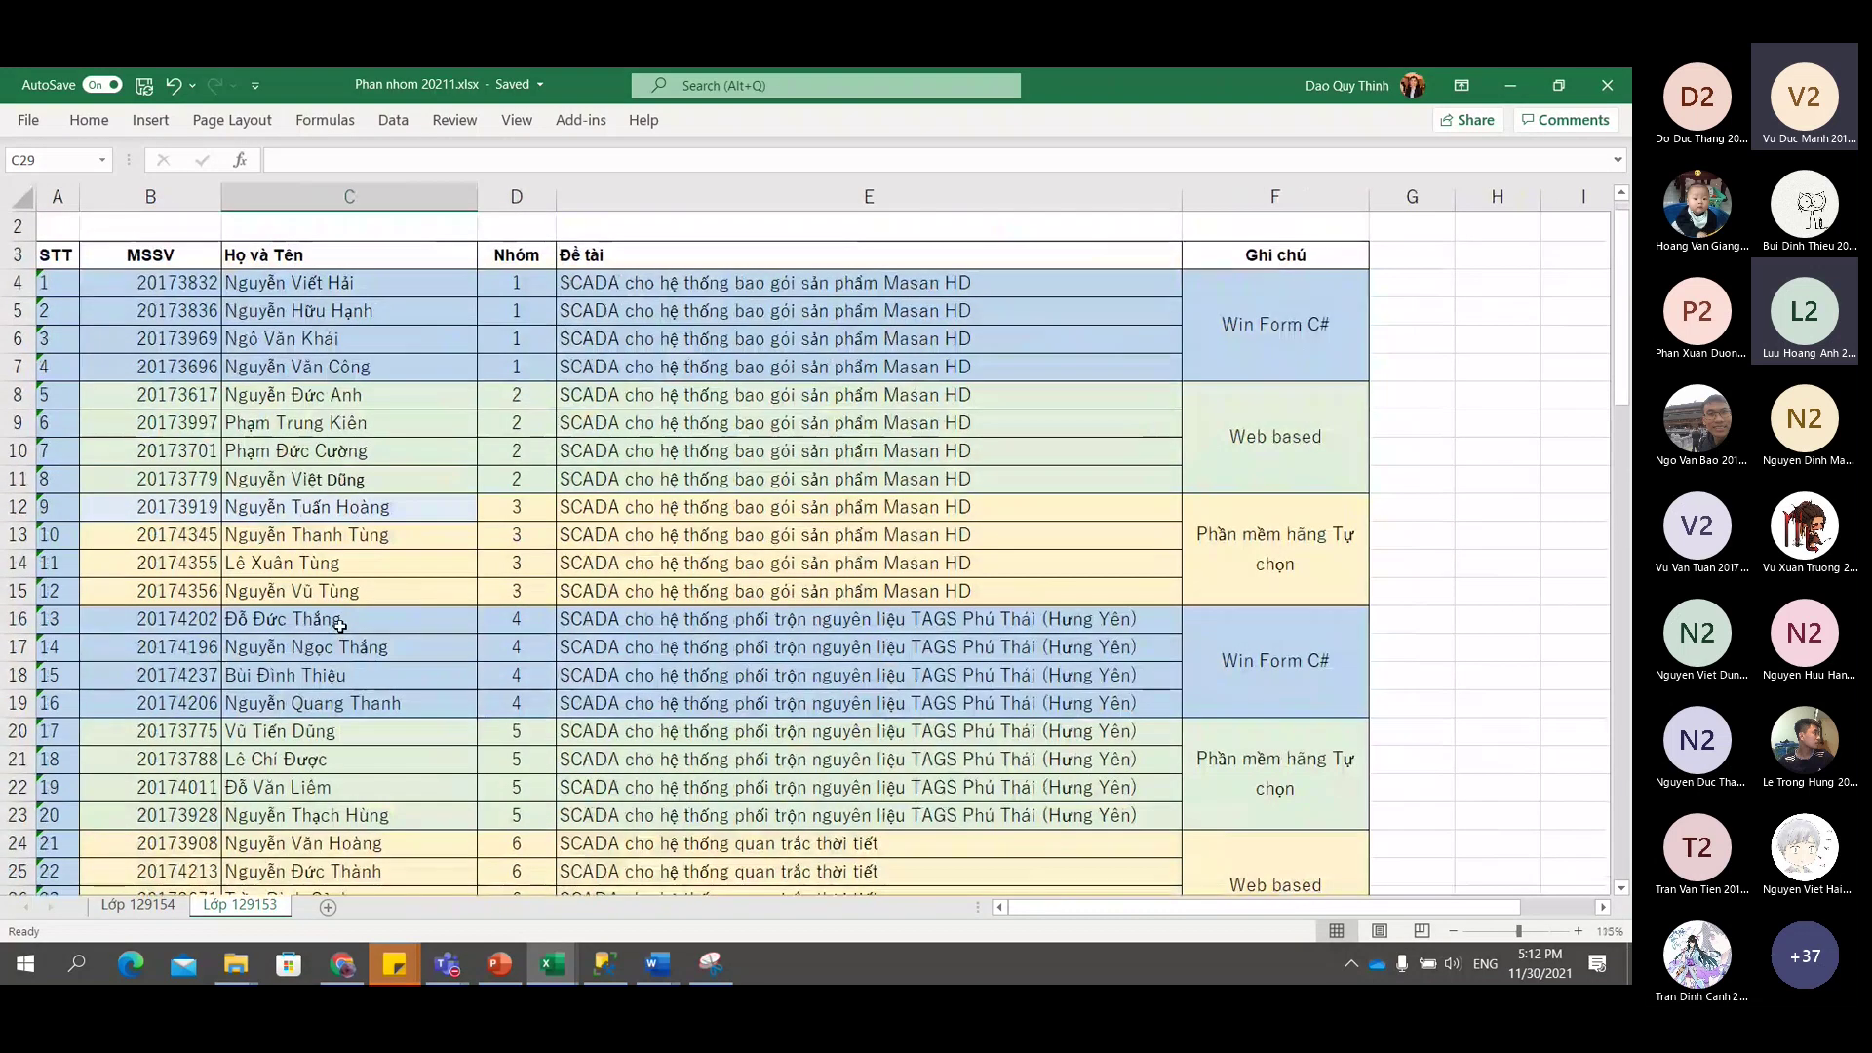
{"action": "left_click", "coordinate": [518, 286]}
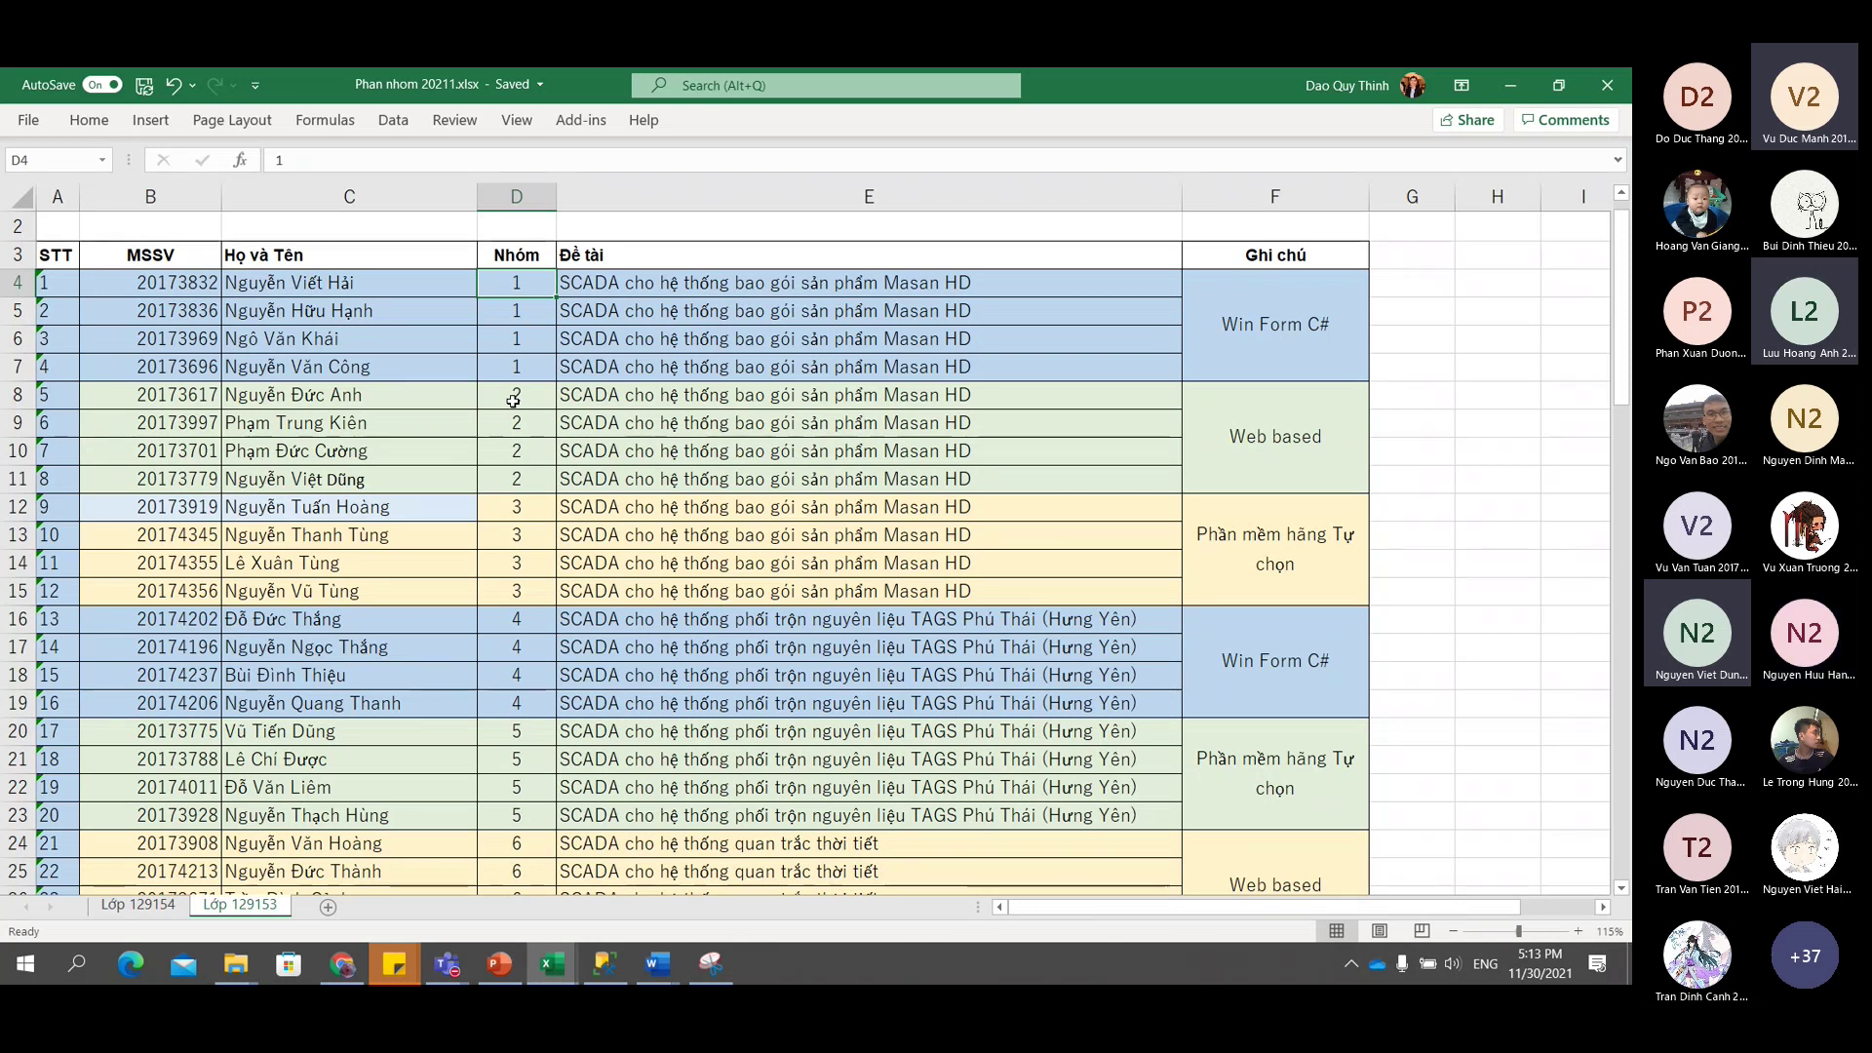
{"action": "scroll", "coordinate": [513, 400], "scroll_direction": "down", "scroll_amount": 5}
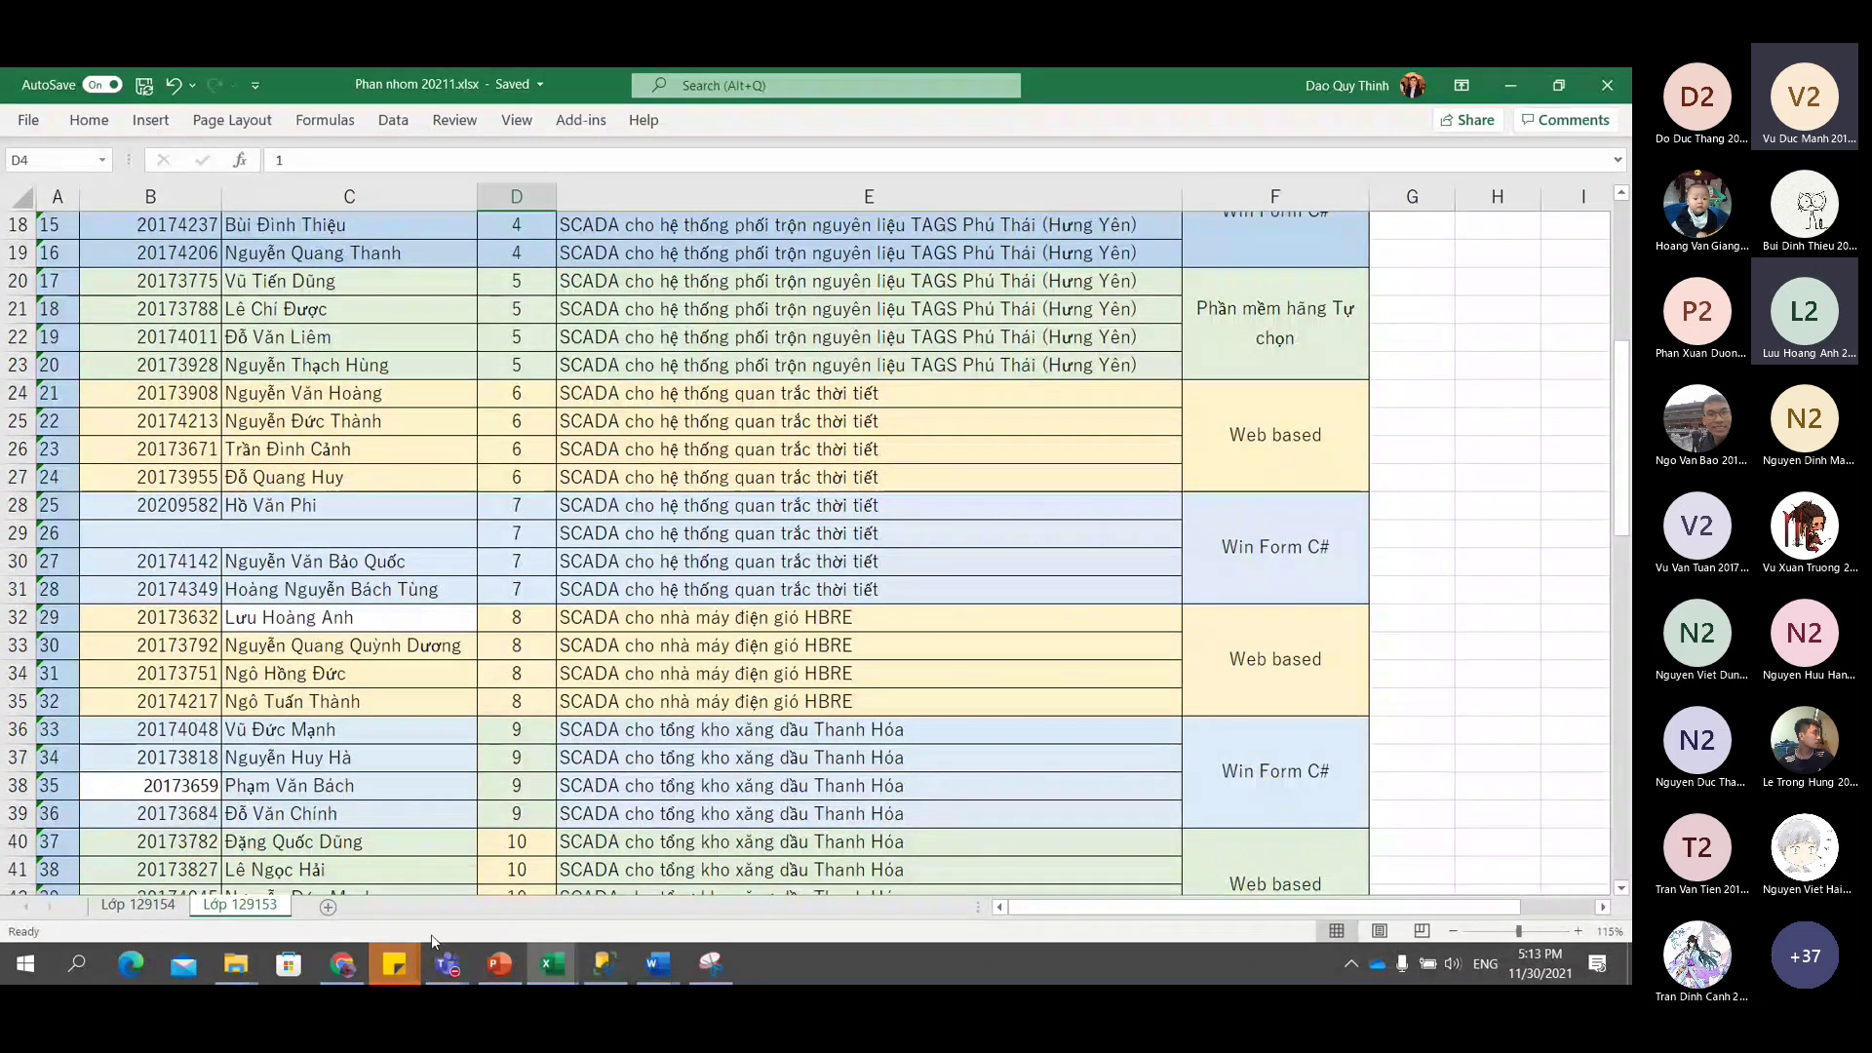
Open the All teams overview in Teams and scroll down to the last team tiles.
{"action": "mouse_move", "coordinate": [444, 951]}
{"action": "left_click", "coordinate": [224, 838]}
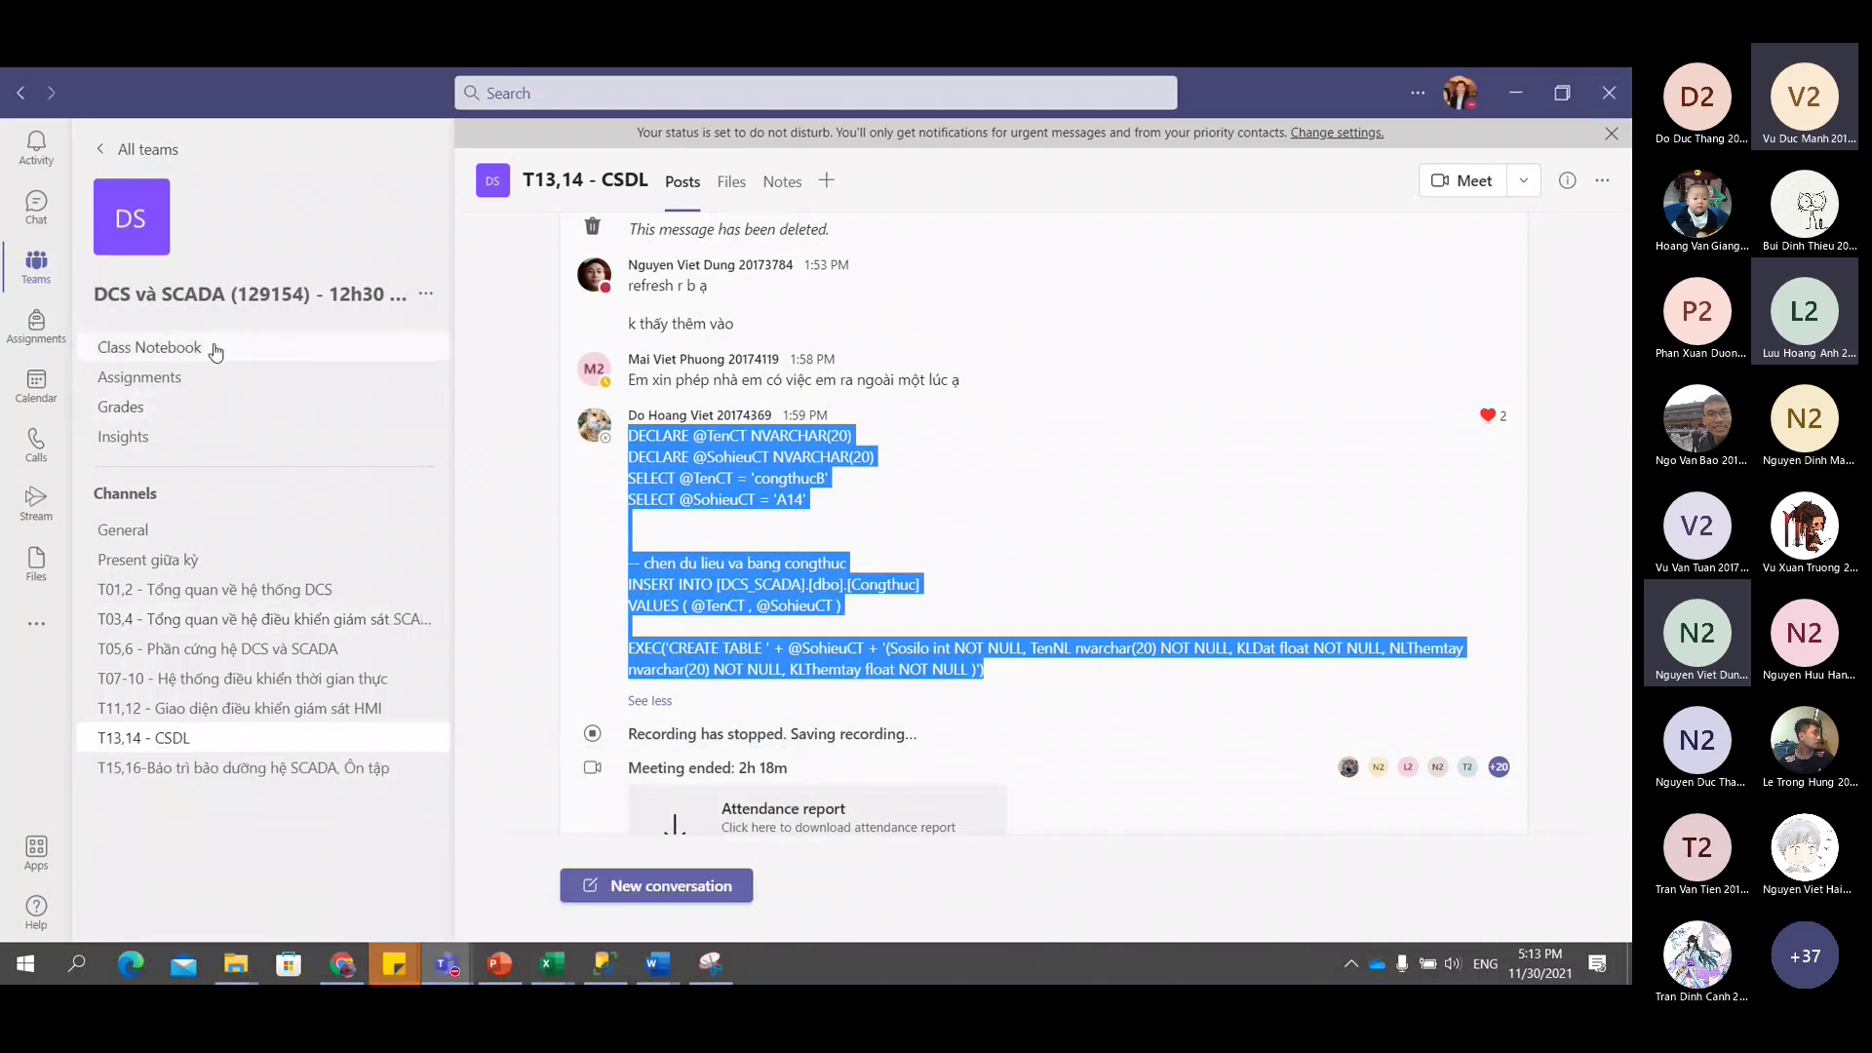
{"action": "left_click", "coordinate": [149, 159]}
{"action": "scroll", "coordinate": [452, 482], "scroll_direction": "down", "scroll_amount": 15}
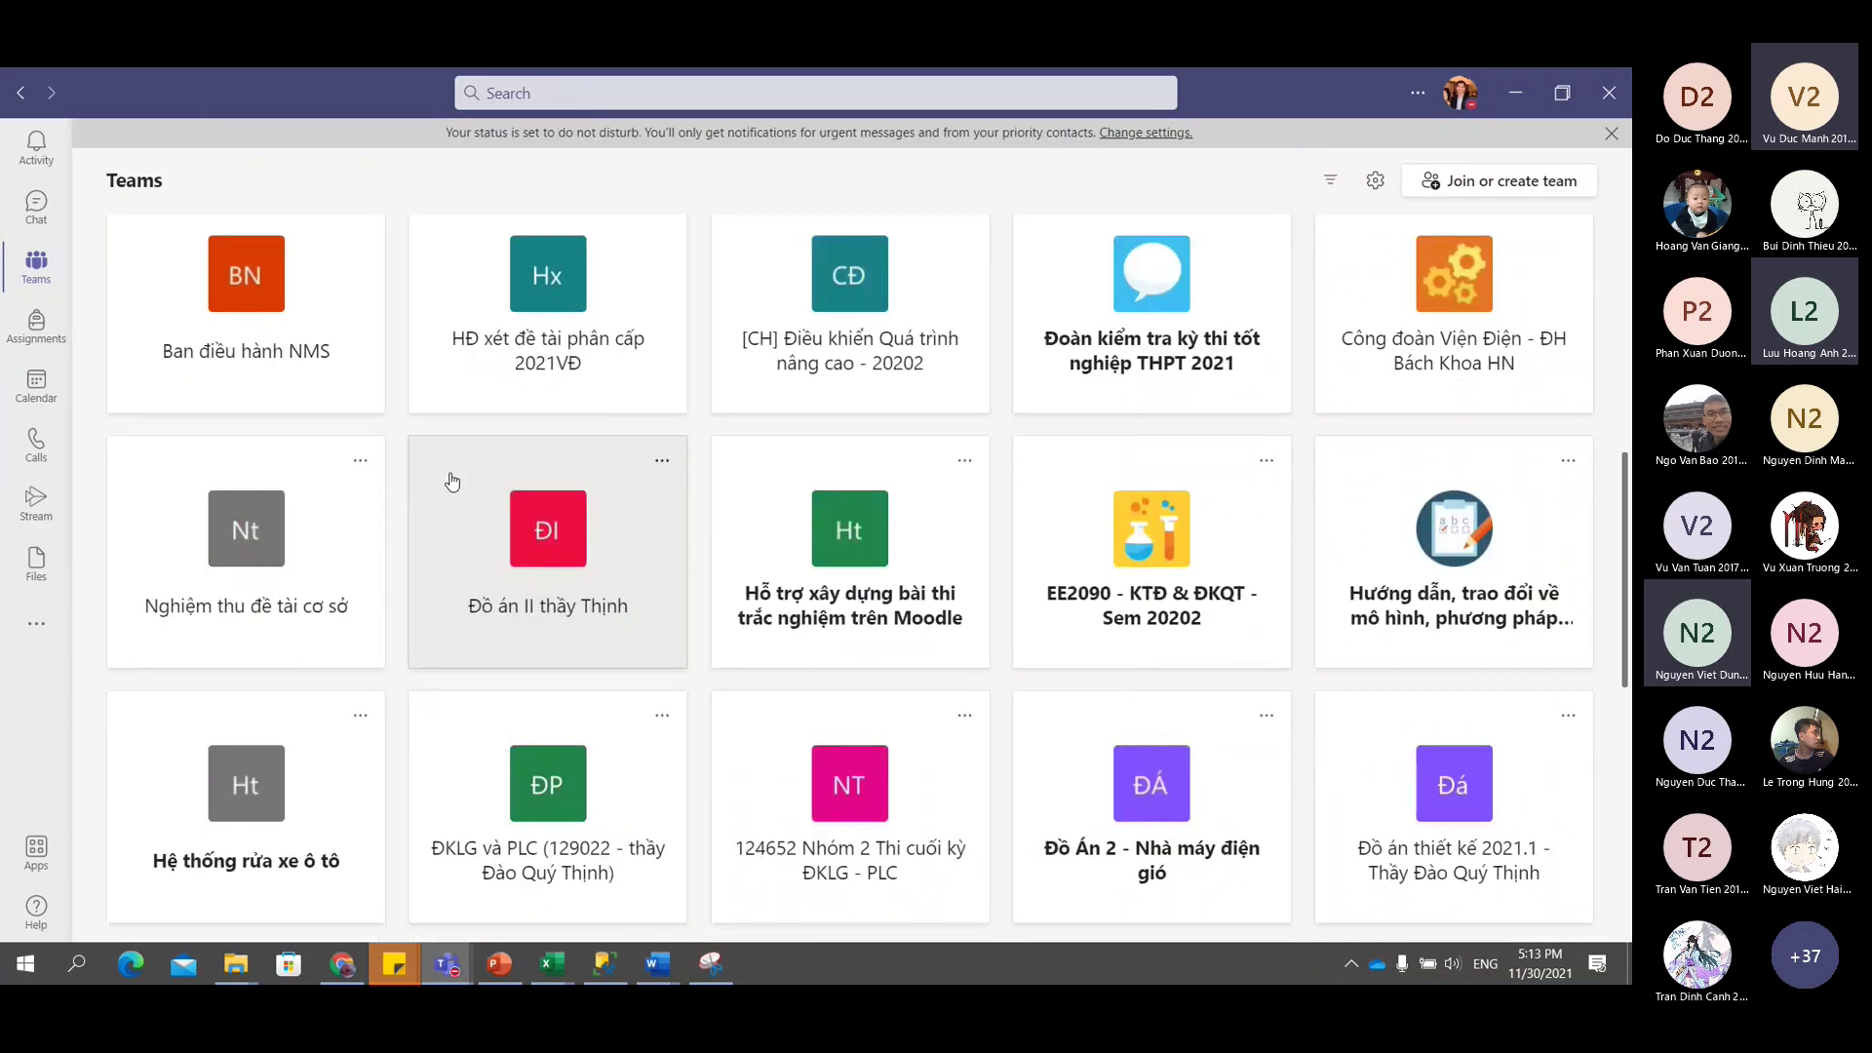
{"action": "scroll", "coordinate": [813, 607], "scroll_direction": "down", "scroll_amount": 3}
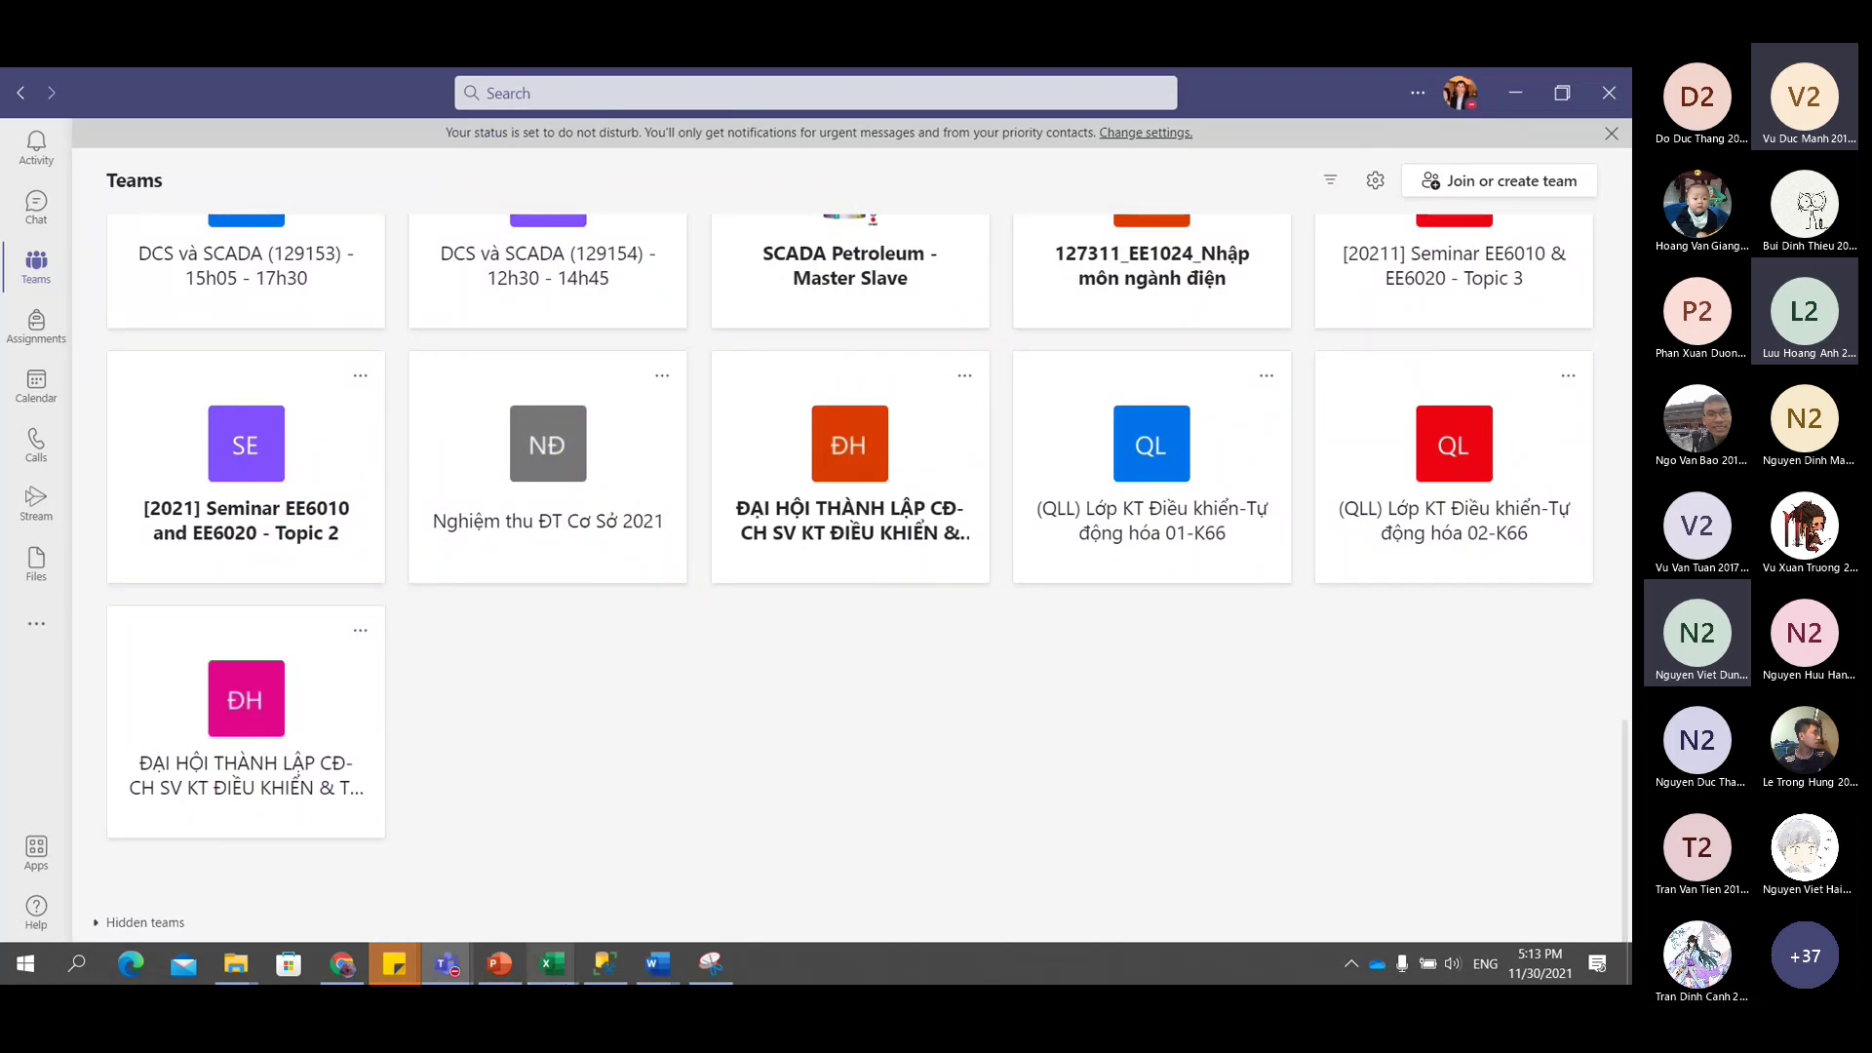
Bring Excel back and select group 20's four member rows, columns B to E, on Lớp 129154.
{"action": "left_click", "coordinate": [548, 963]}
{"action": "scroll", "coordinate": [472, 808], "scroll_direction": "down", "scroll_amount": 2}
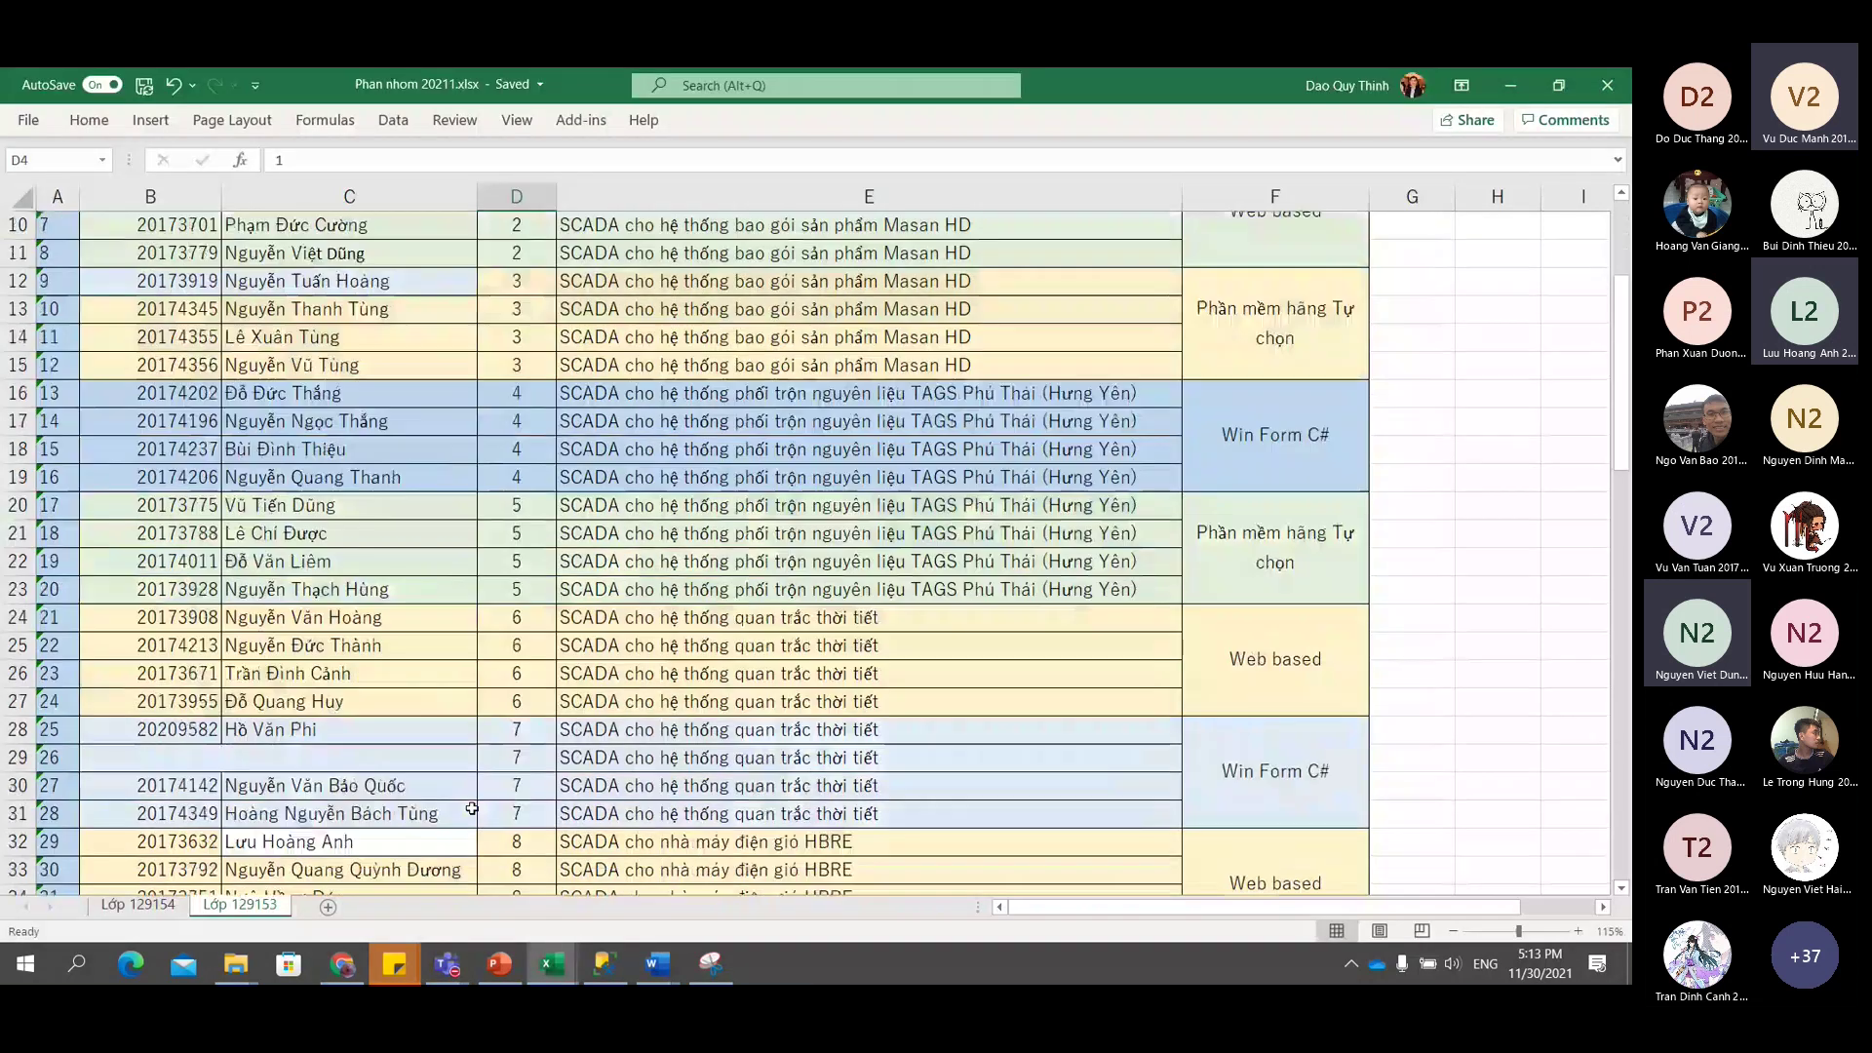
{"action": "scroll", "coordinate": [472, 808], "scroll_direction": "down", "scroll_amount": 8}
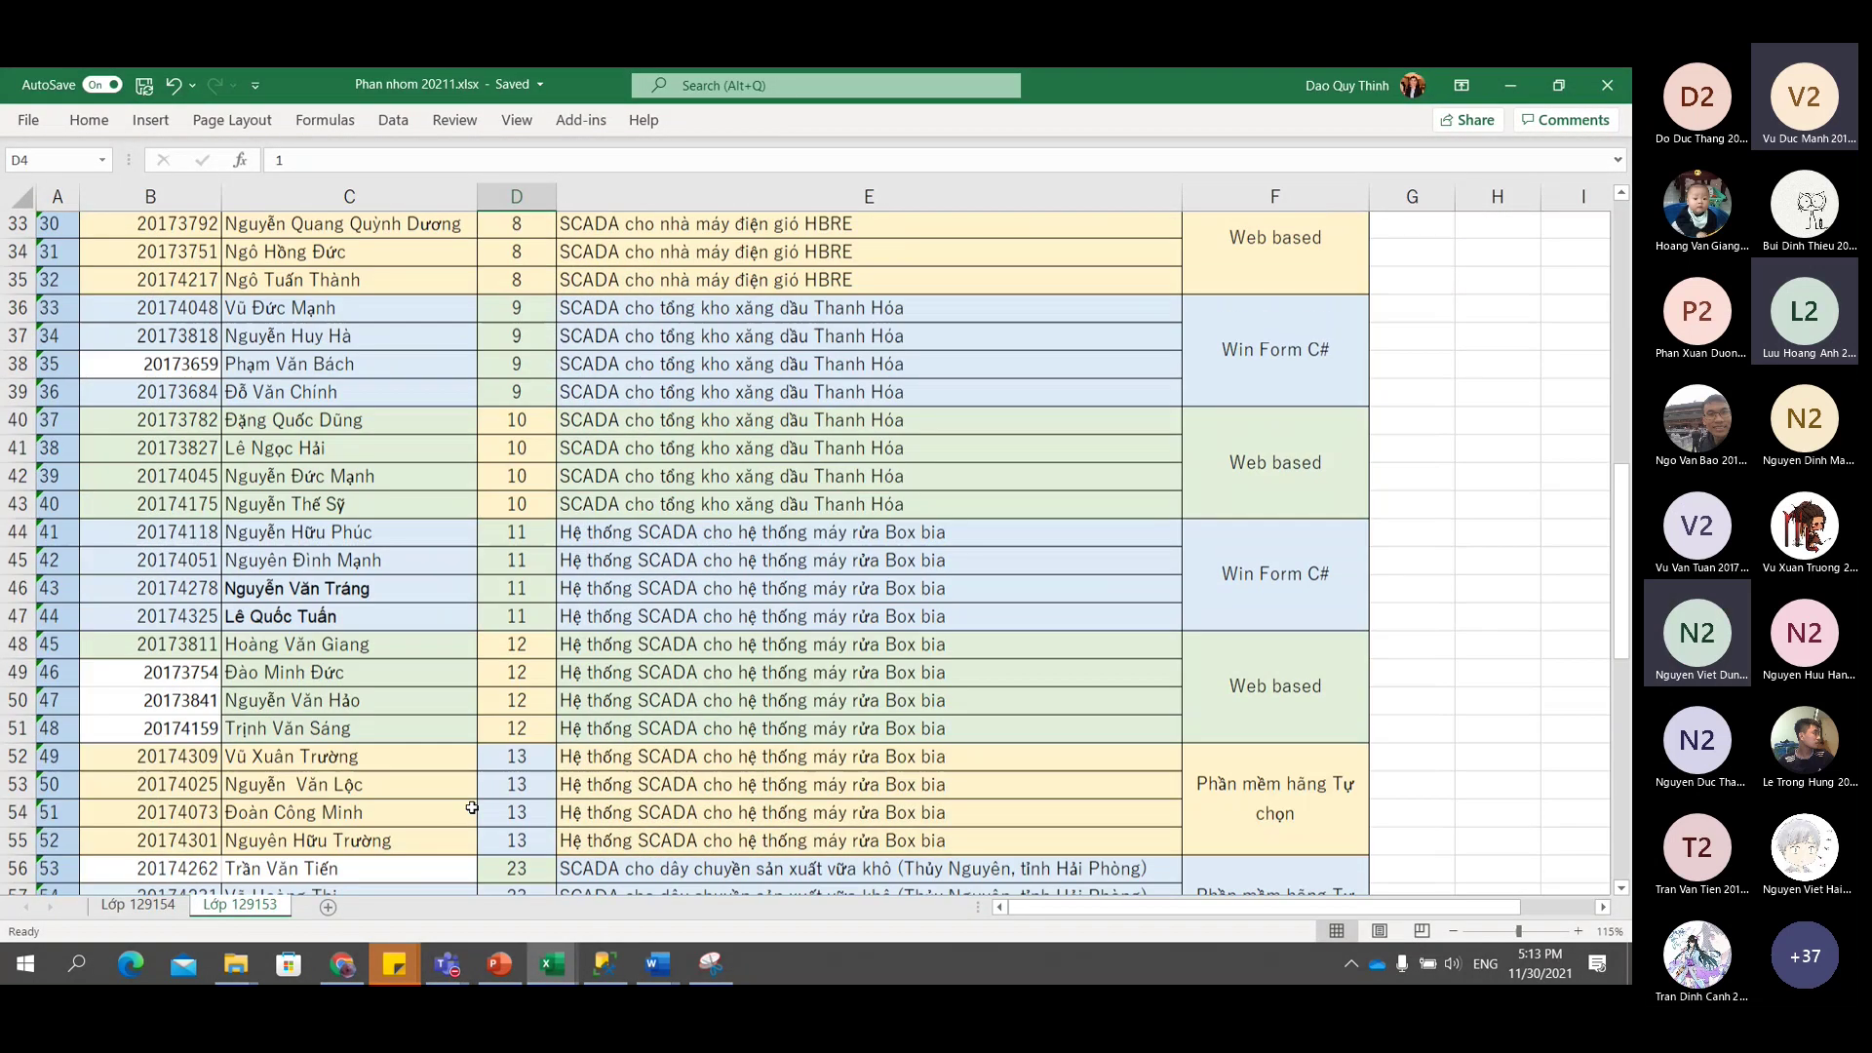
{"action": "scroll", "coordinate": [472, 809], "scroll_direction": "down", "scroll_amount": 14}
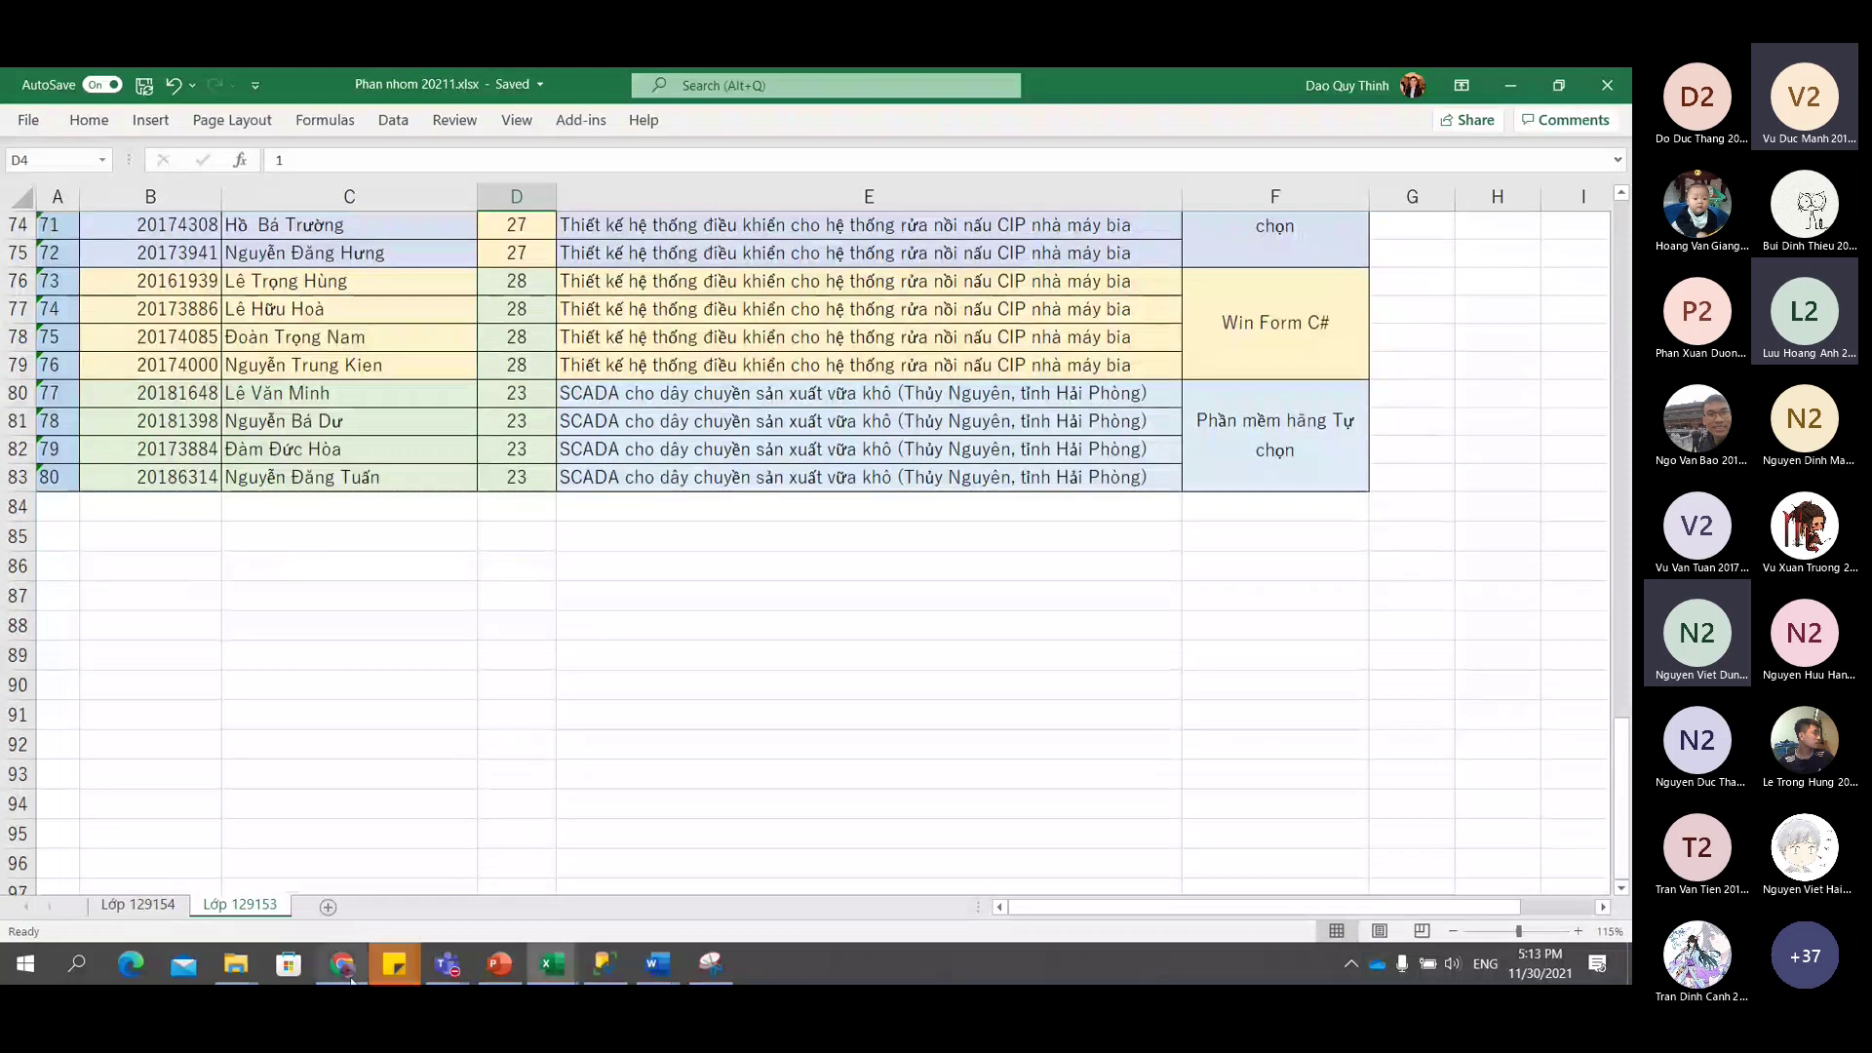
{"action": "left_click", "coordinate": [167, 906]}
{"action": "scroll", "coordinate": [217, 835], "scroll_direction": "down", "scroll_amount": 13}
{"action": "scroll", "coordinate": [216, 836], "scroll_direction": "down", "scroll_amount": 8}
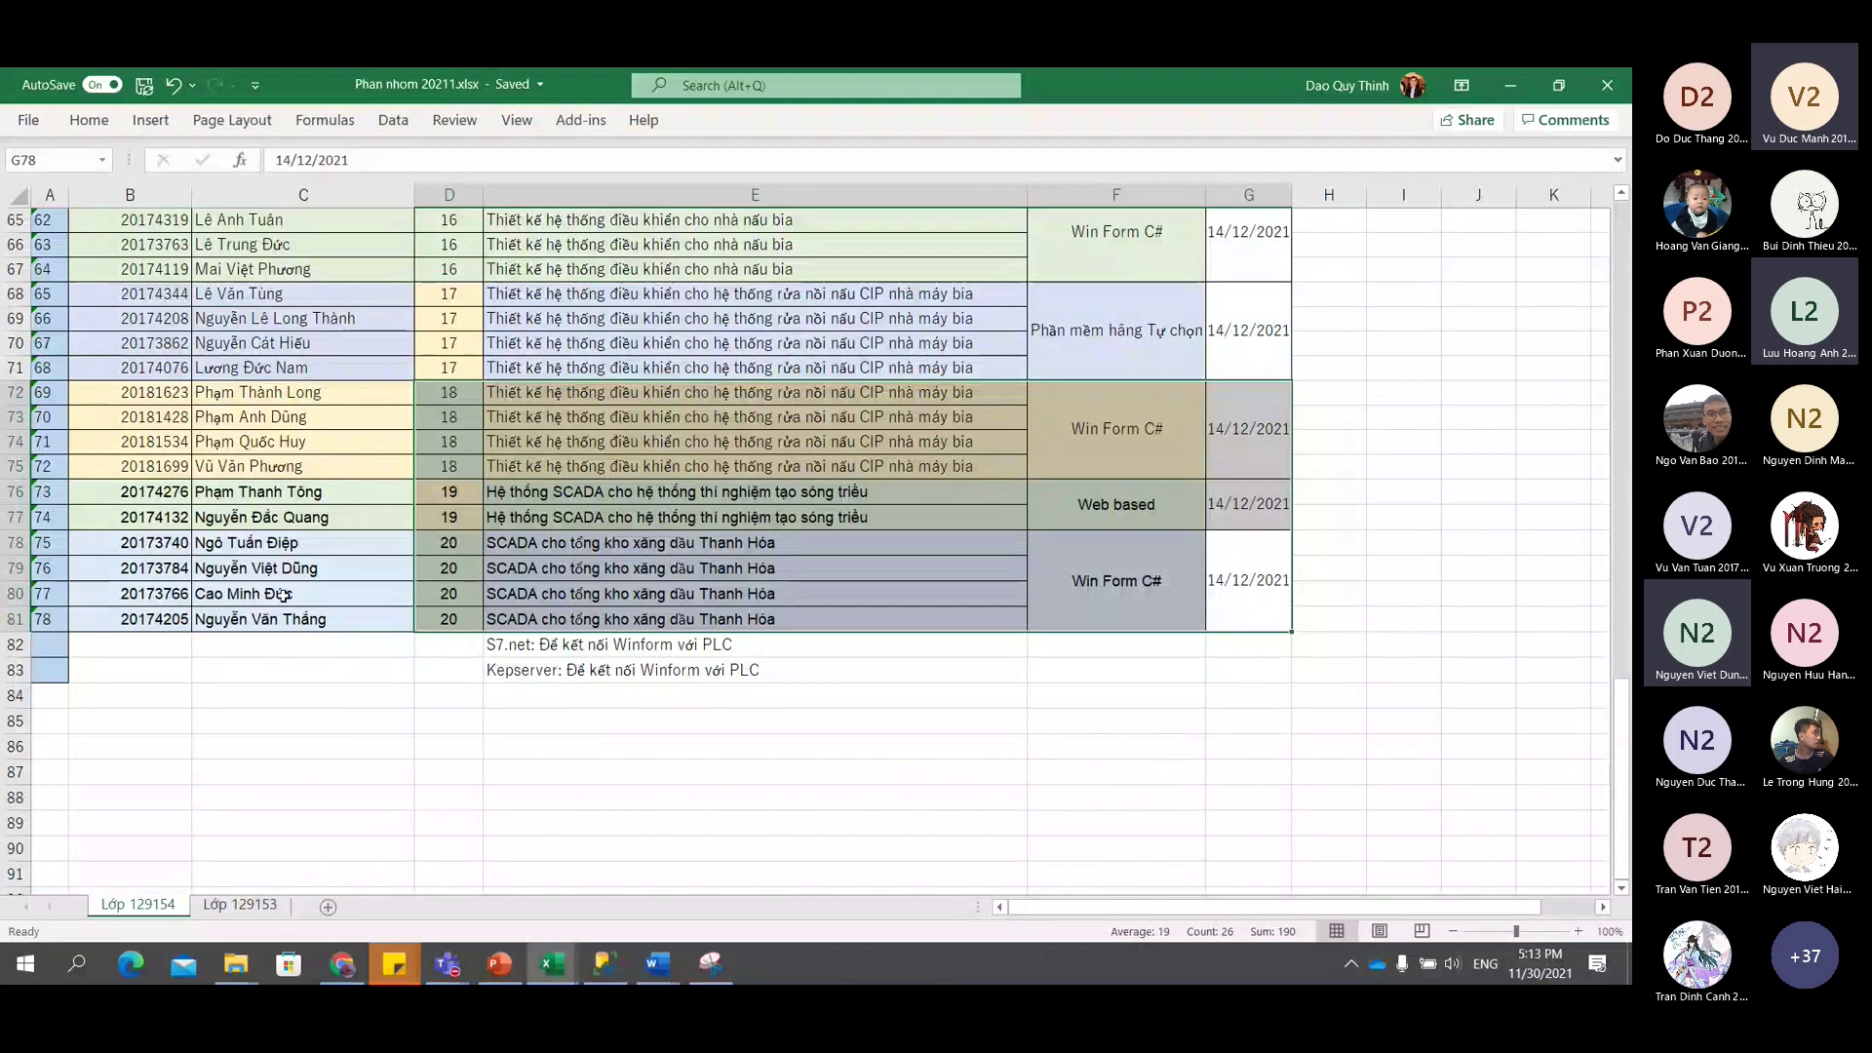
{"action": "left_click", "coordinate": [234, 594]}
{"action": "left_click", "coordinate": [205, 568]}
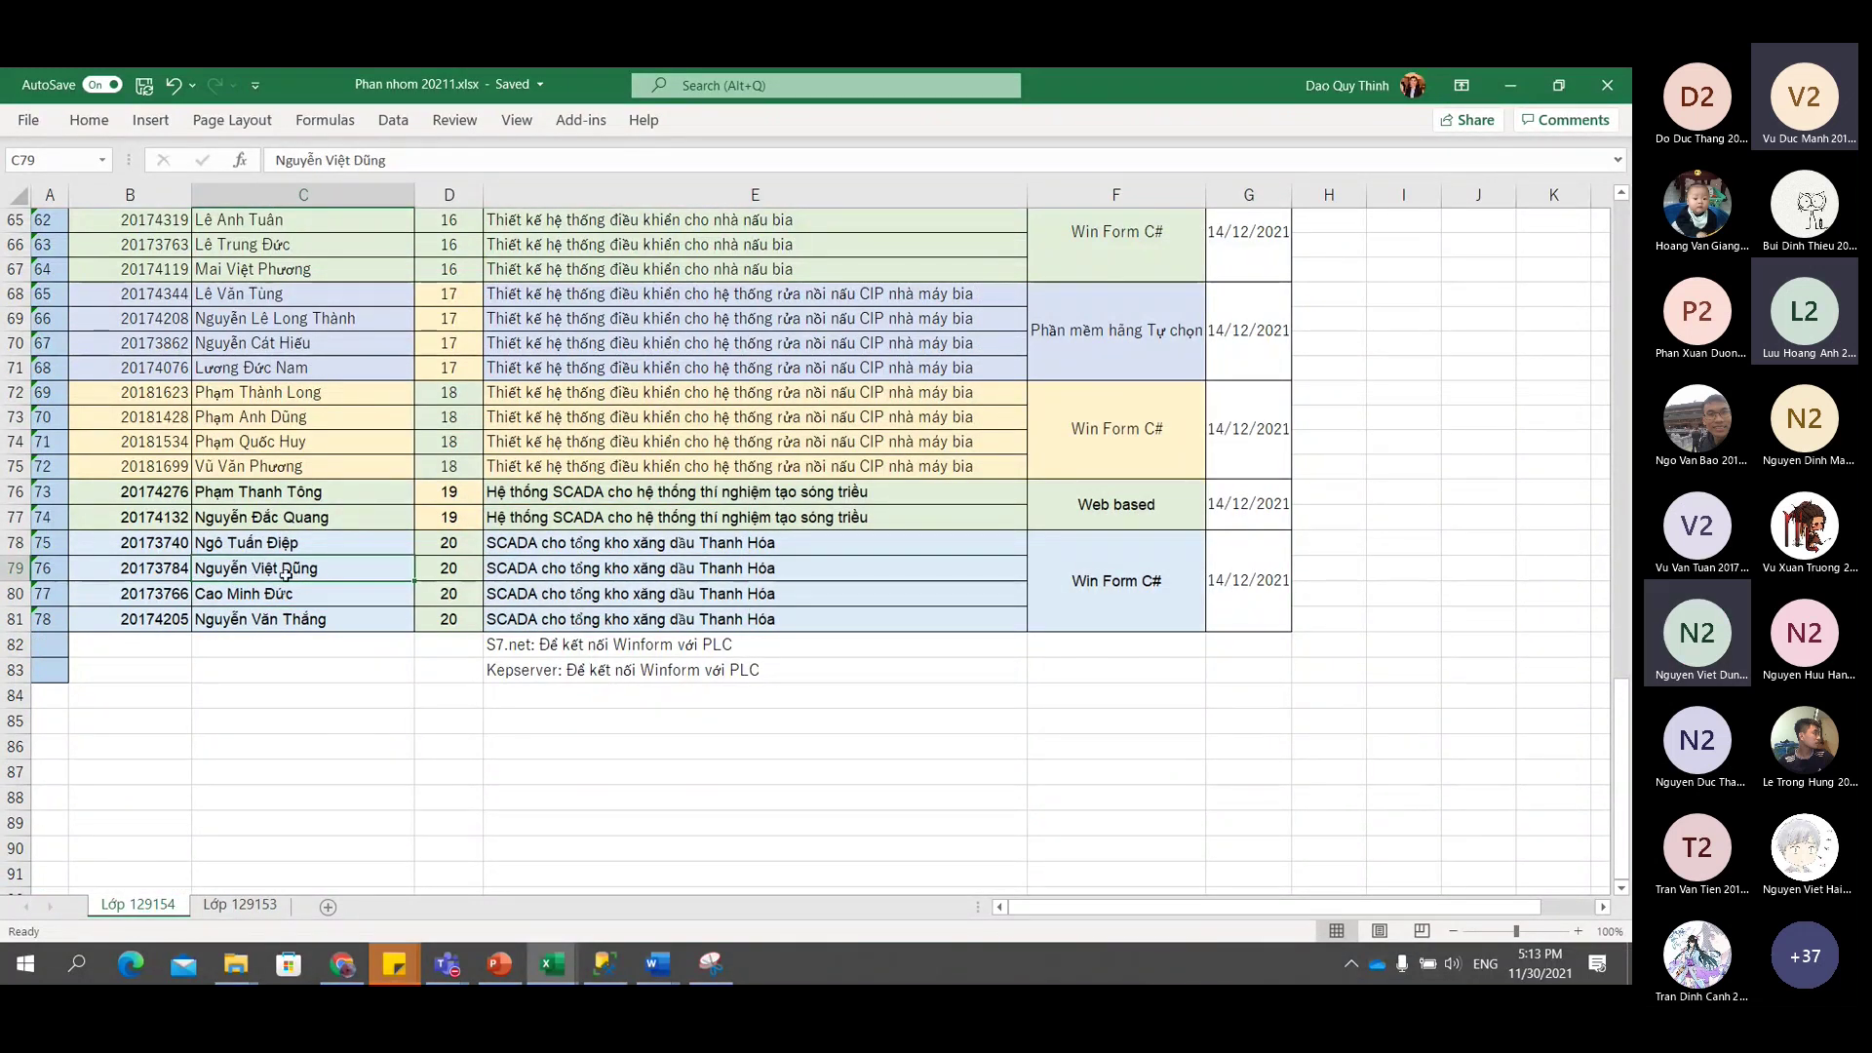
{"action": "left_click_drag", "start_coordinate": [127, 547], "coordinate": [647, 618]}
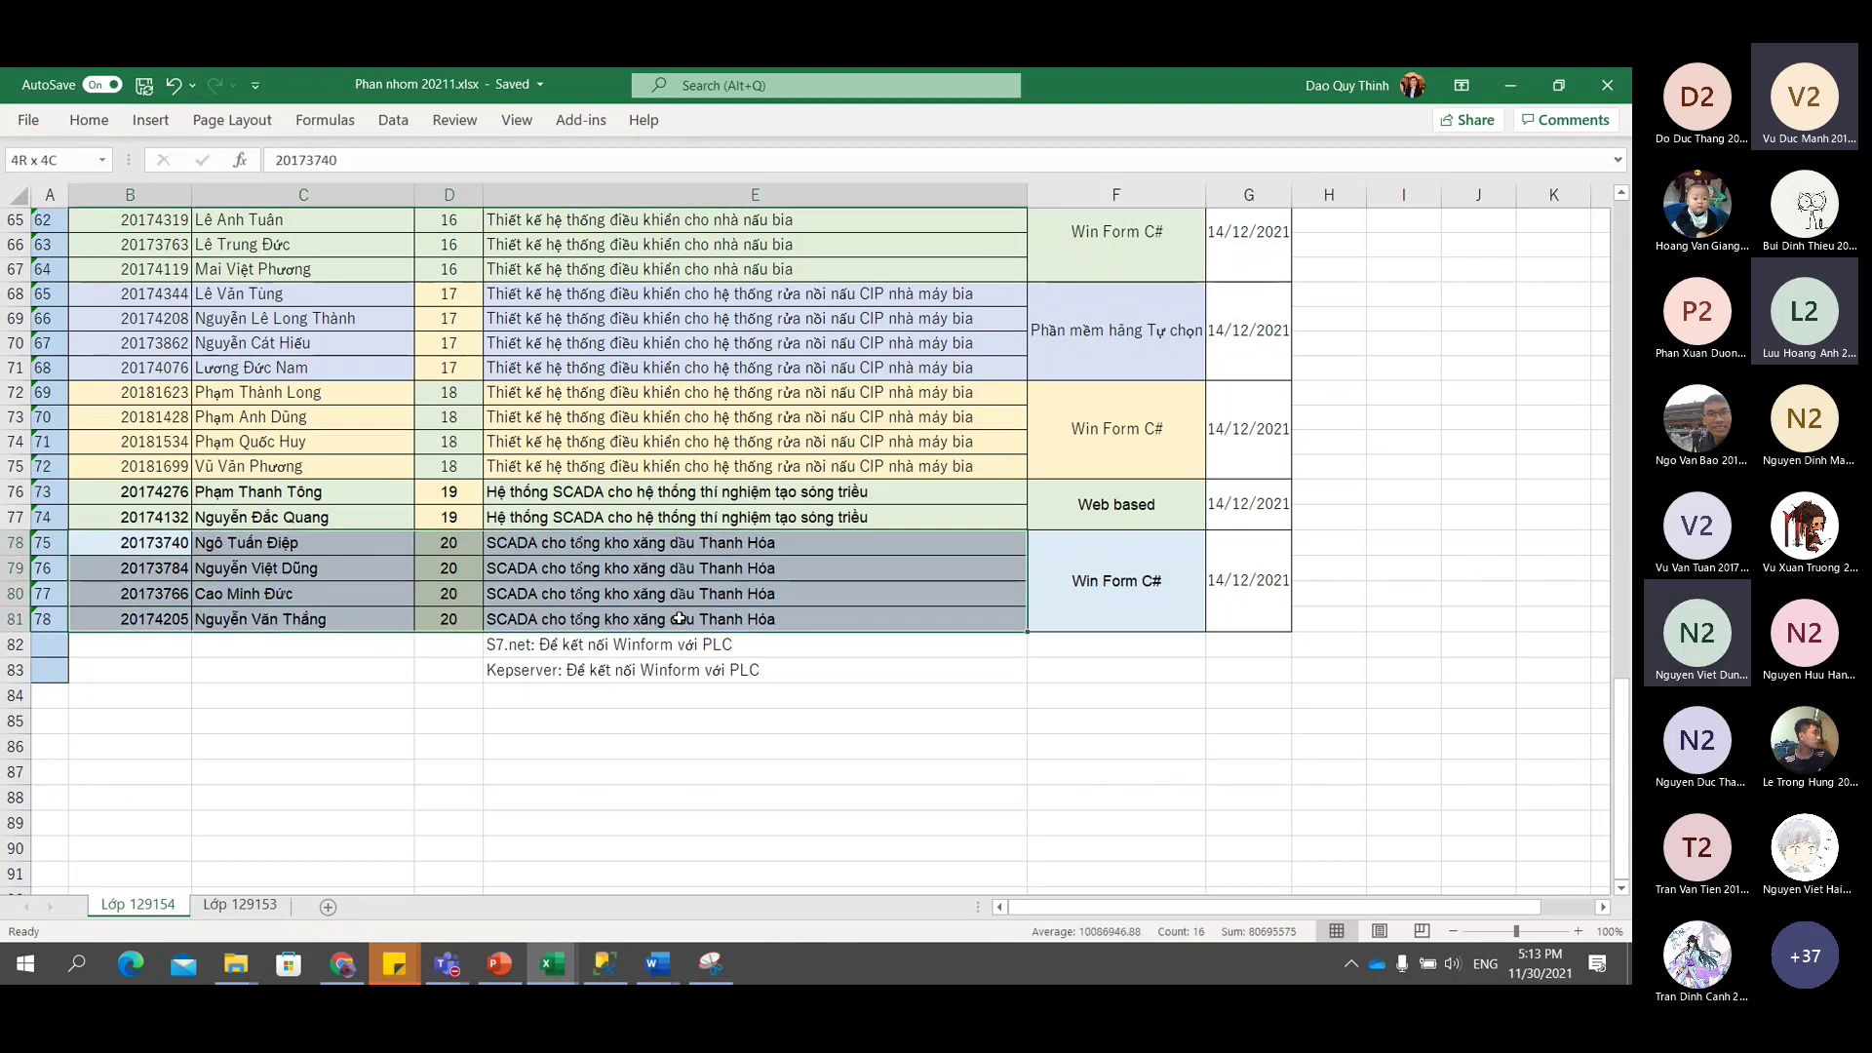
{"action": "left_click_drag", "start_coordinate": [679, 618], "coordinate": [680, 618]}
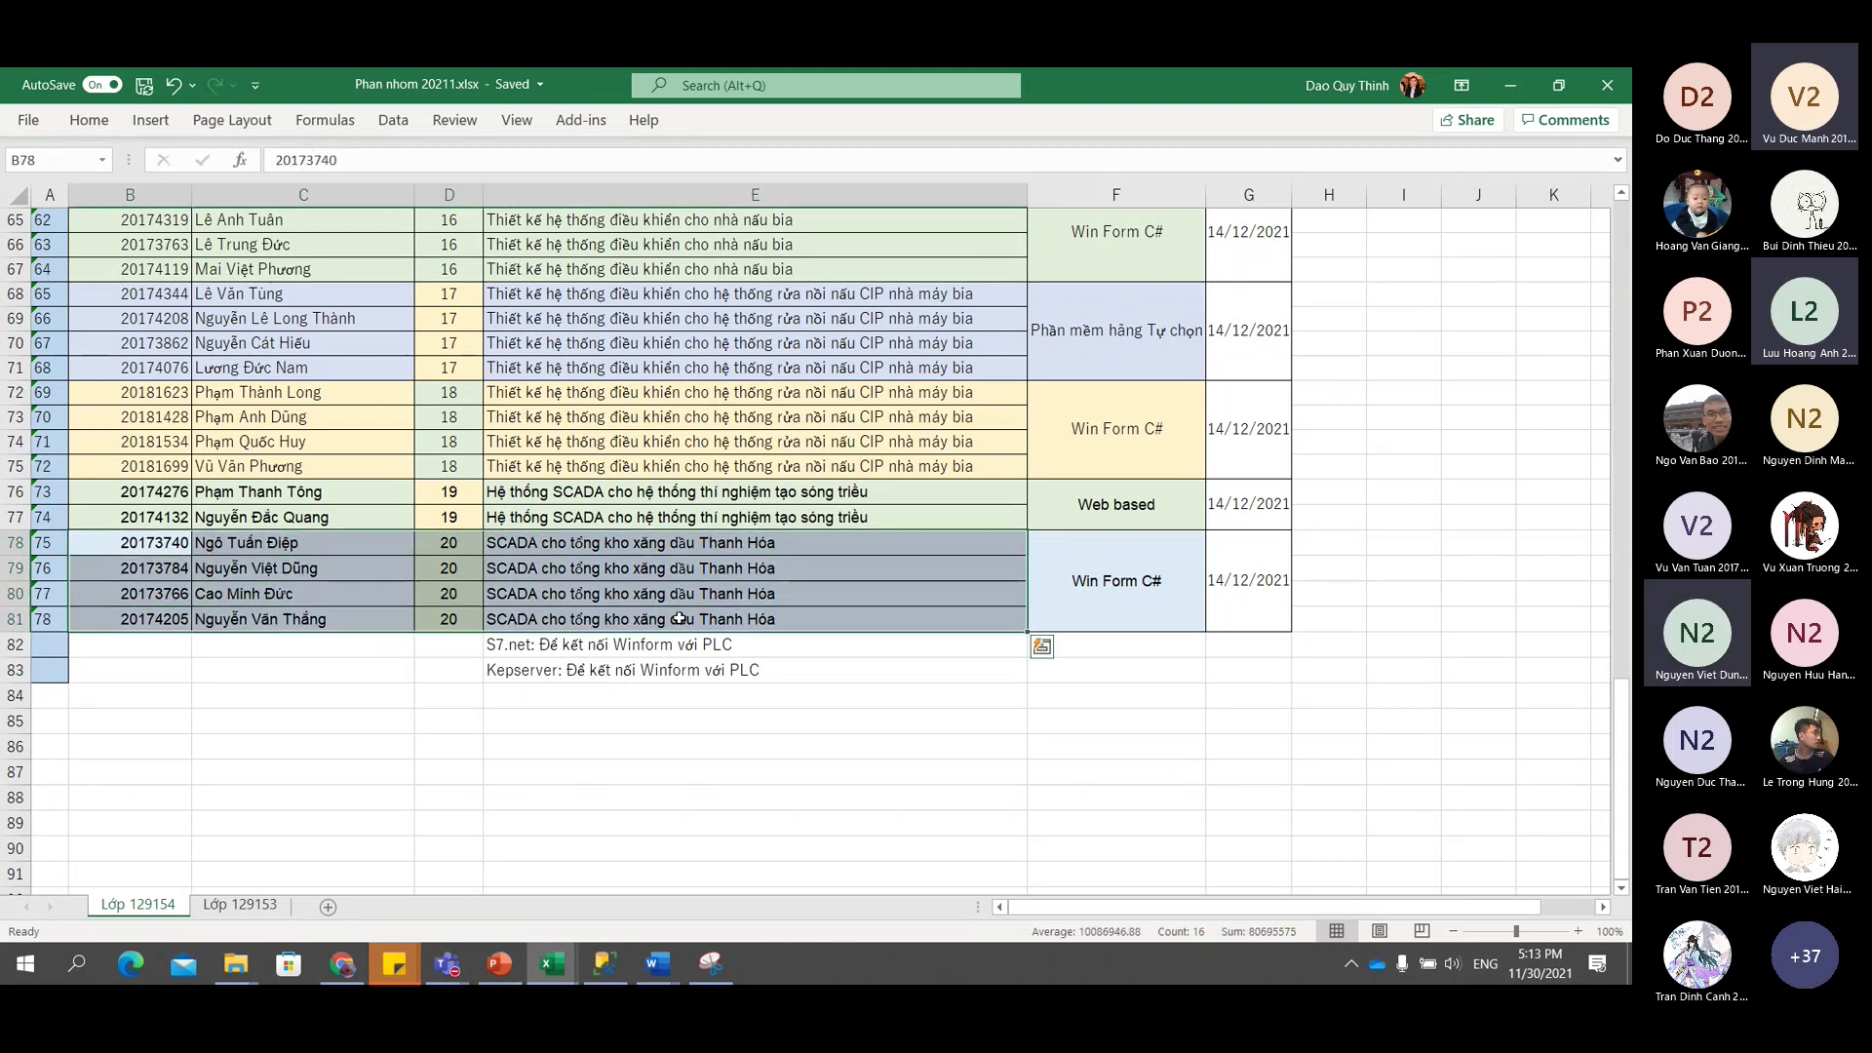
Return to Lớp 129153, scroll to its end at student 80, and pick the empty row below.
{"action": "left_click", "coordinate": [262, 910]}
{"action": "scroll", "coordinate": [281, 720], "scroll_direction": "up", "scroll_amount": 20}
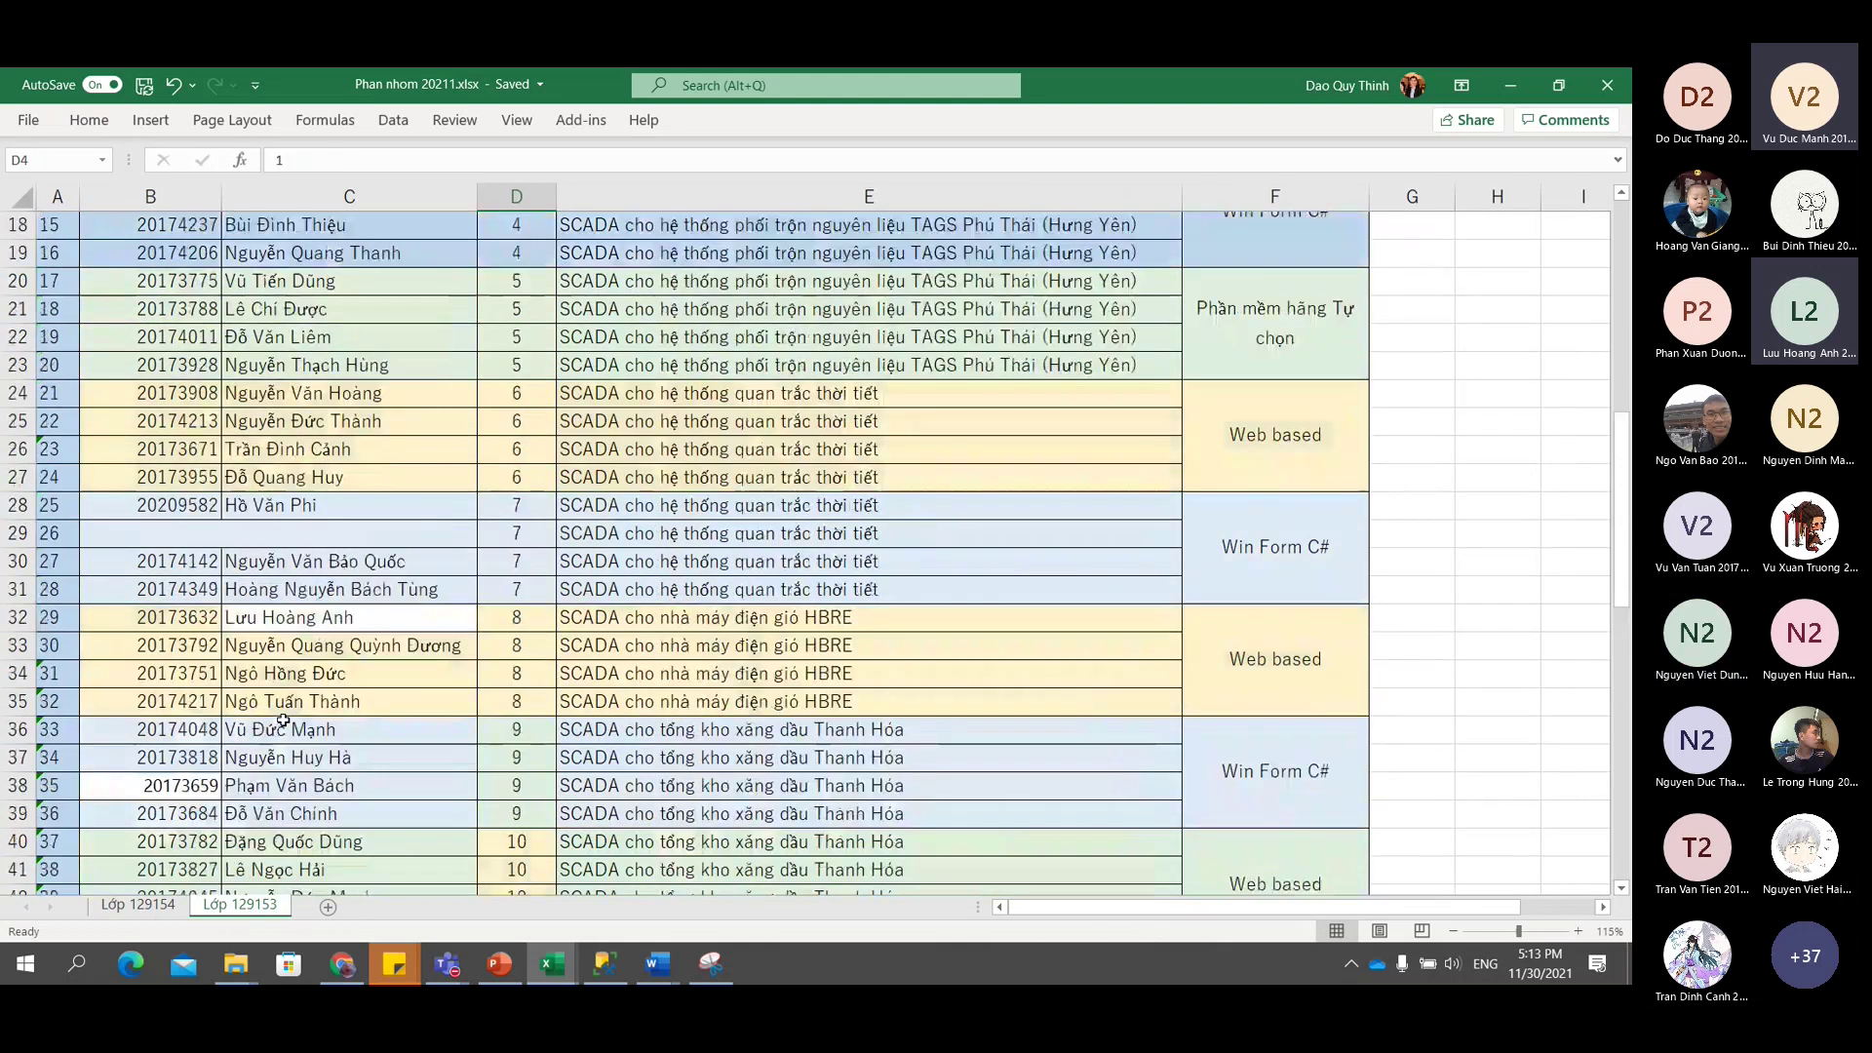
{"action": "scroll", "coordinate": [283, 720], "scroll_direction": "up", "scroll_amount": 5}
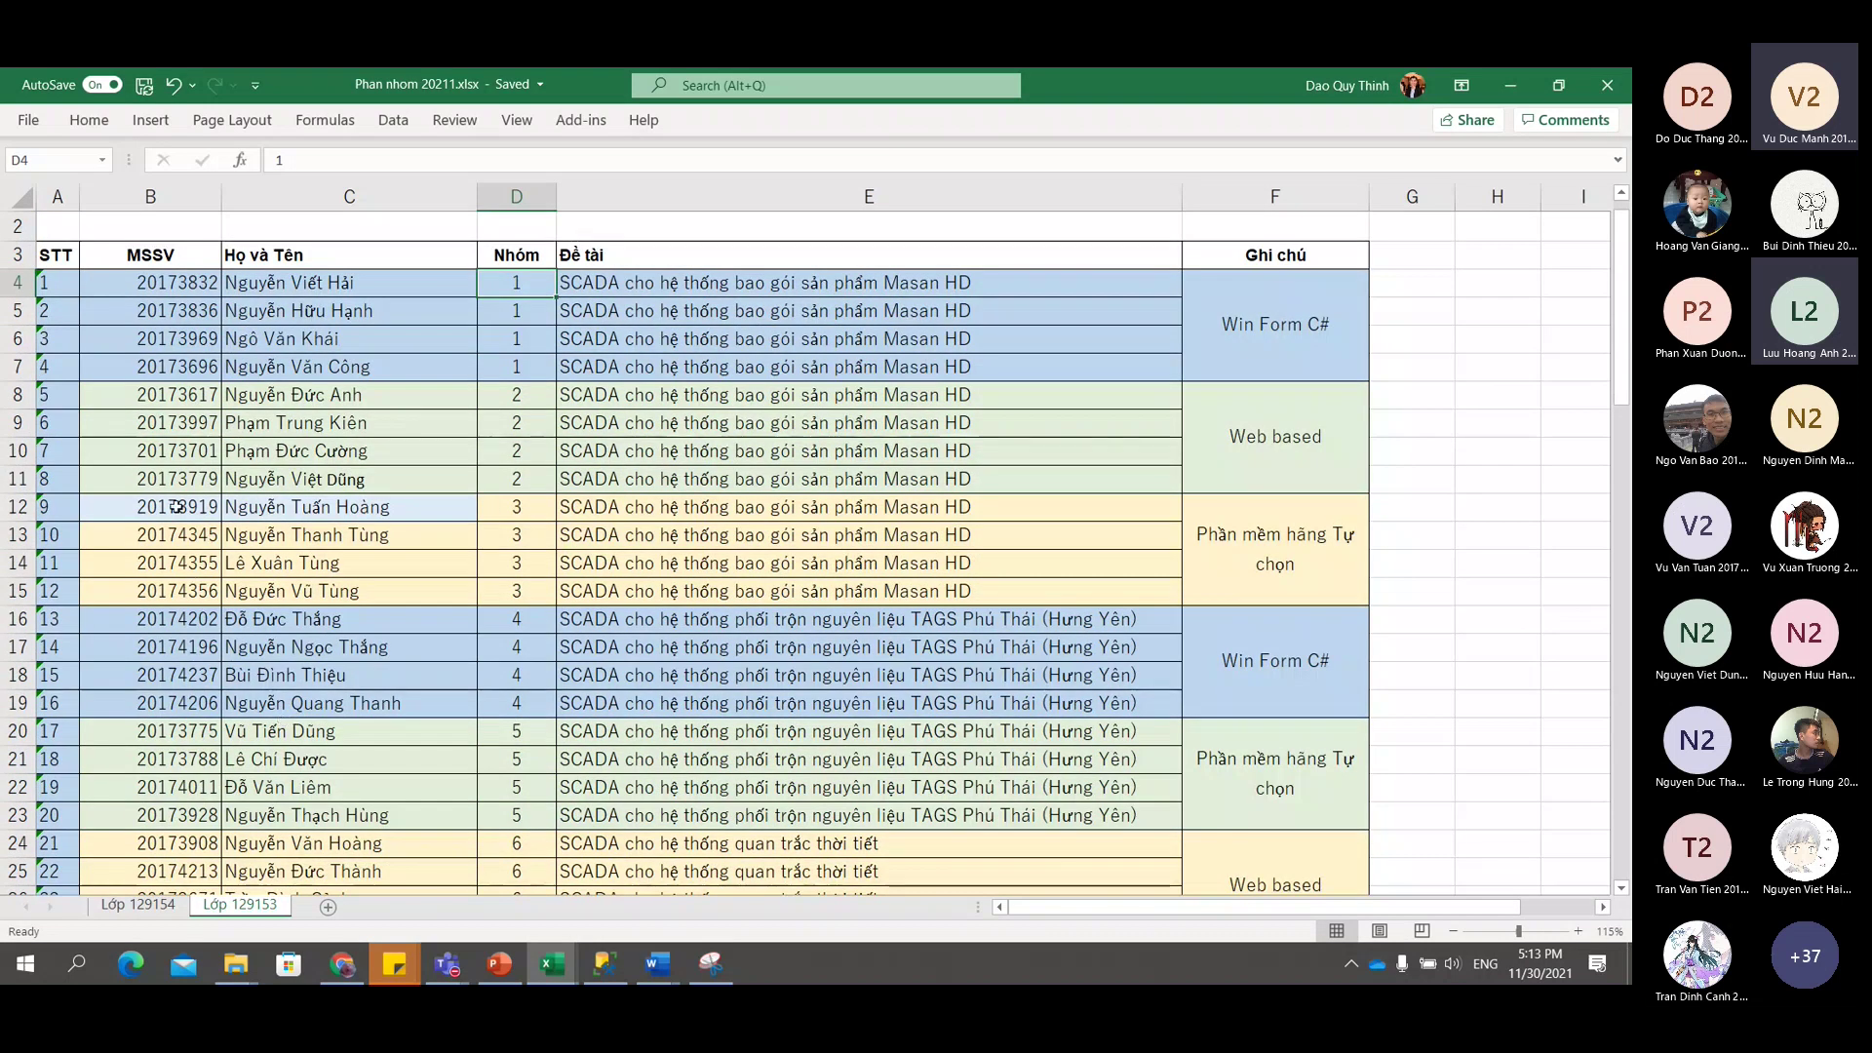
{"action": "scroll", "coordinate": [253, 617], "scroll_direction": "down", "scroll_amount": 19}
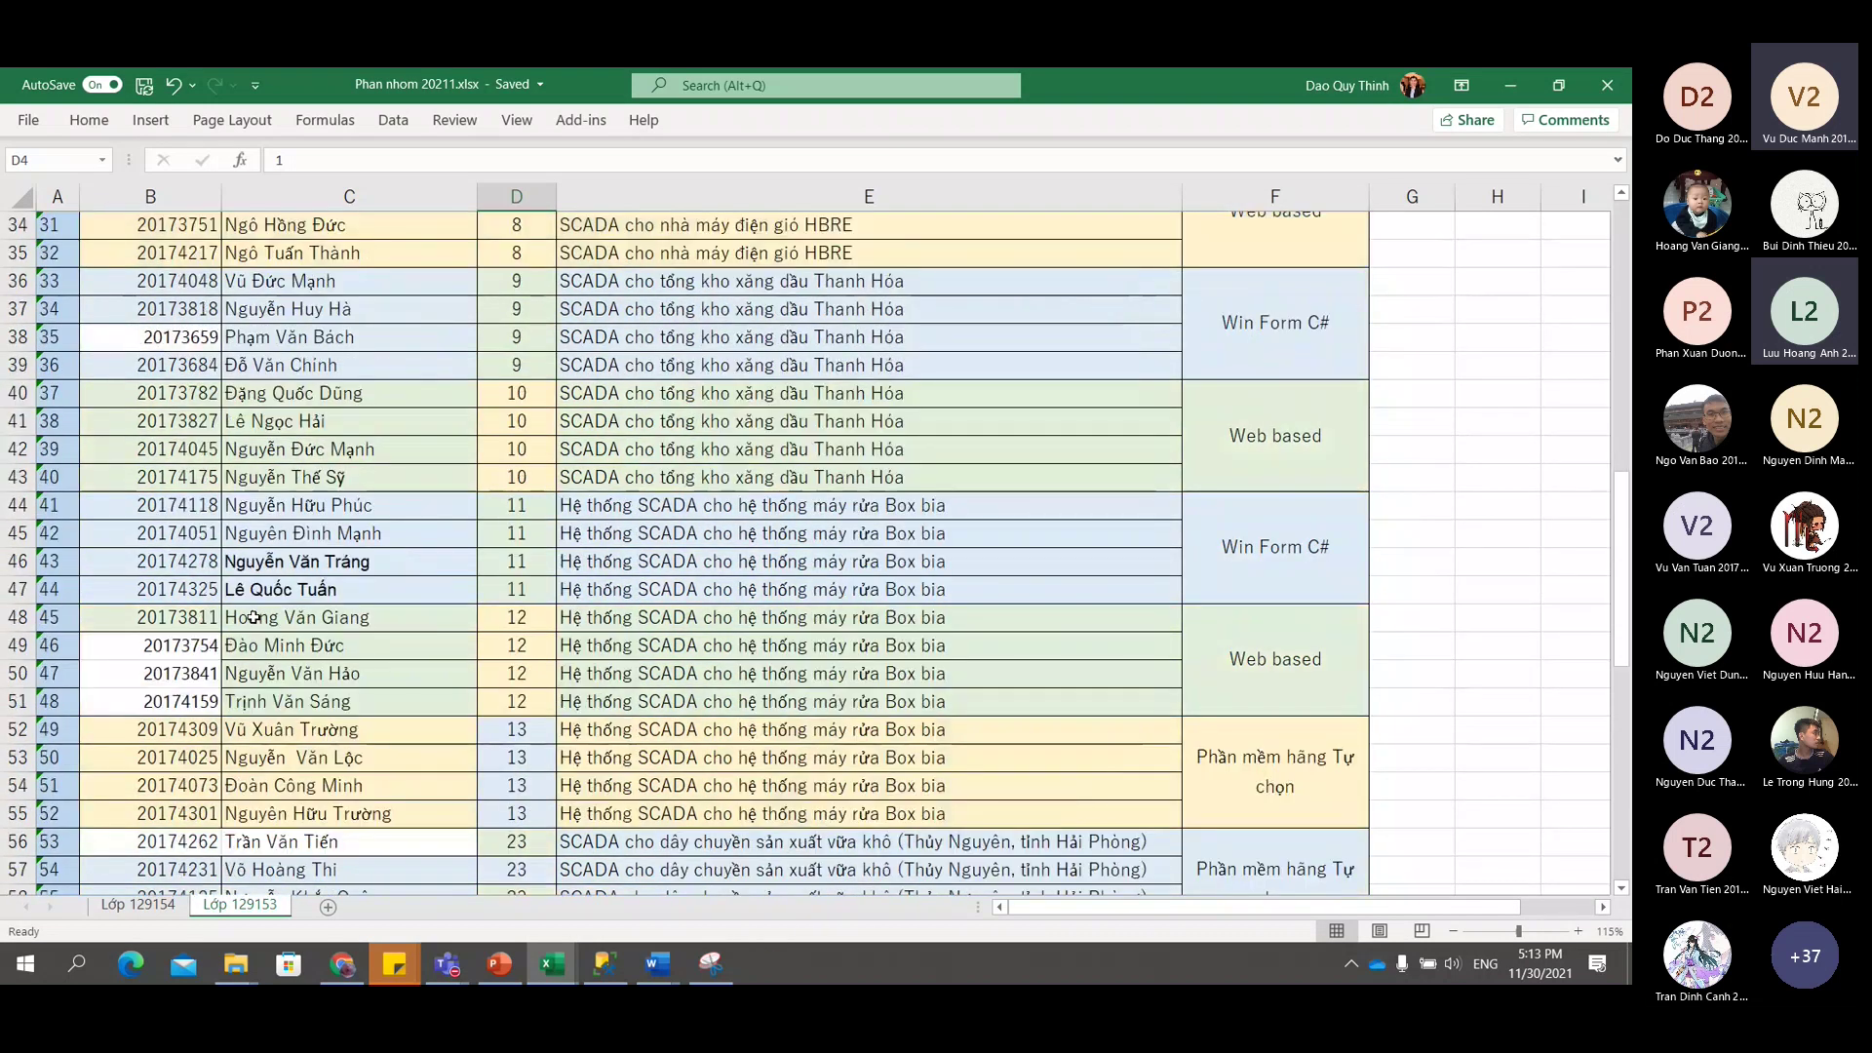
{"action": "scroll", "coordinate": [254, 617], "scroll_direction": "down", "scroll_amount": 2}
{"action": "scroll", "coordinate": [254, 617], "scroll_direction": "up", "scroll_amount": 8}
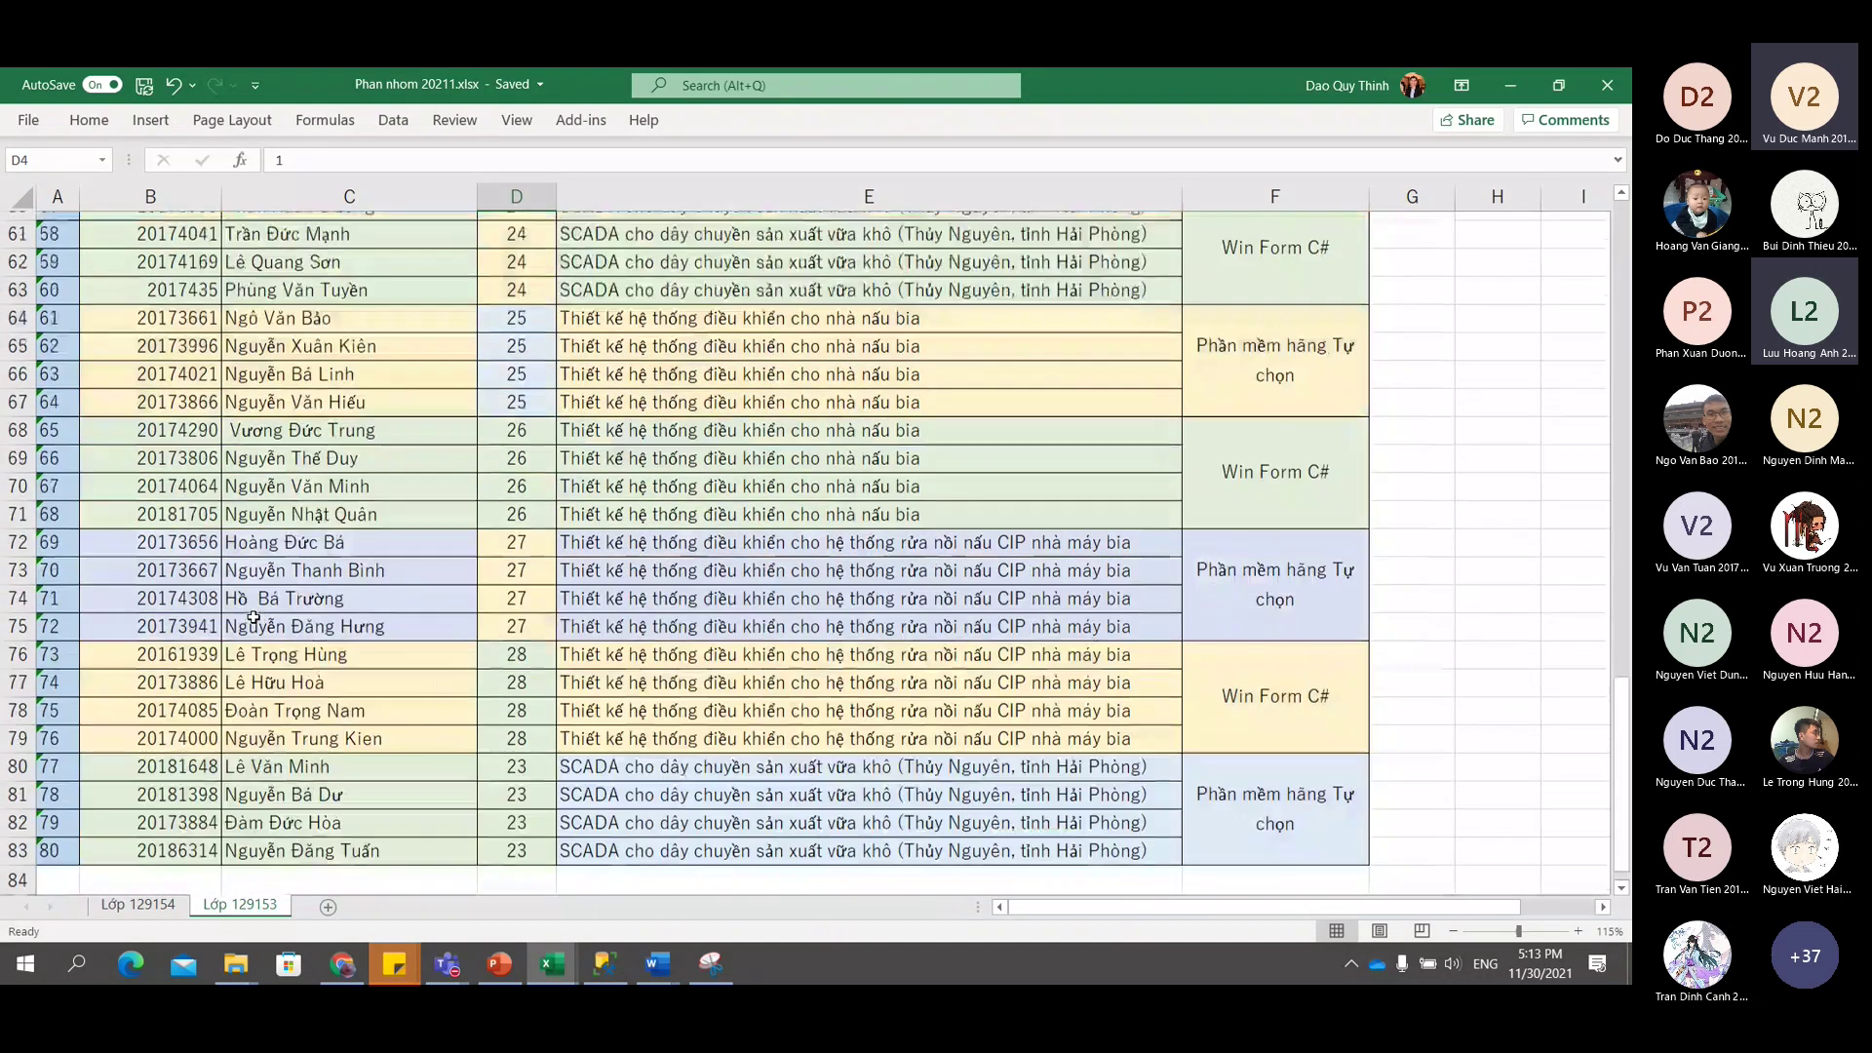
{"action": "scroll", "coordinate": [253, 618], "scroll_direction": "down", "scroll_amount": 8}
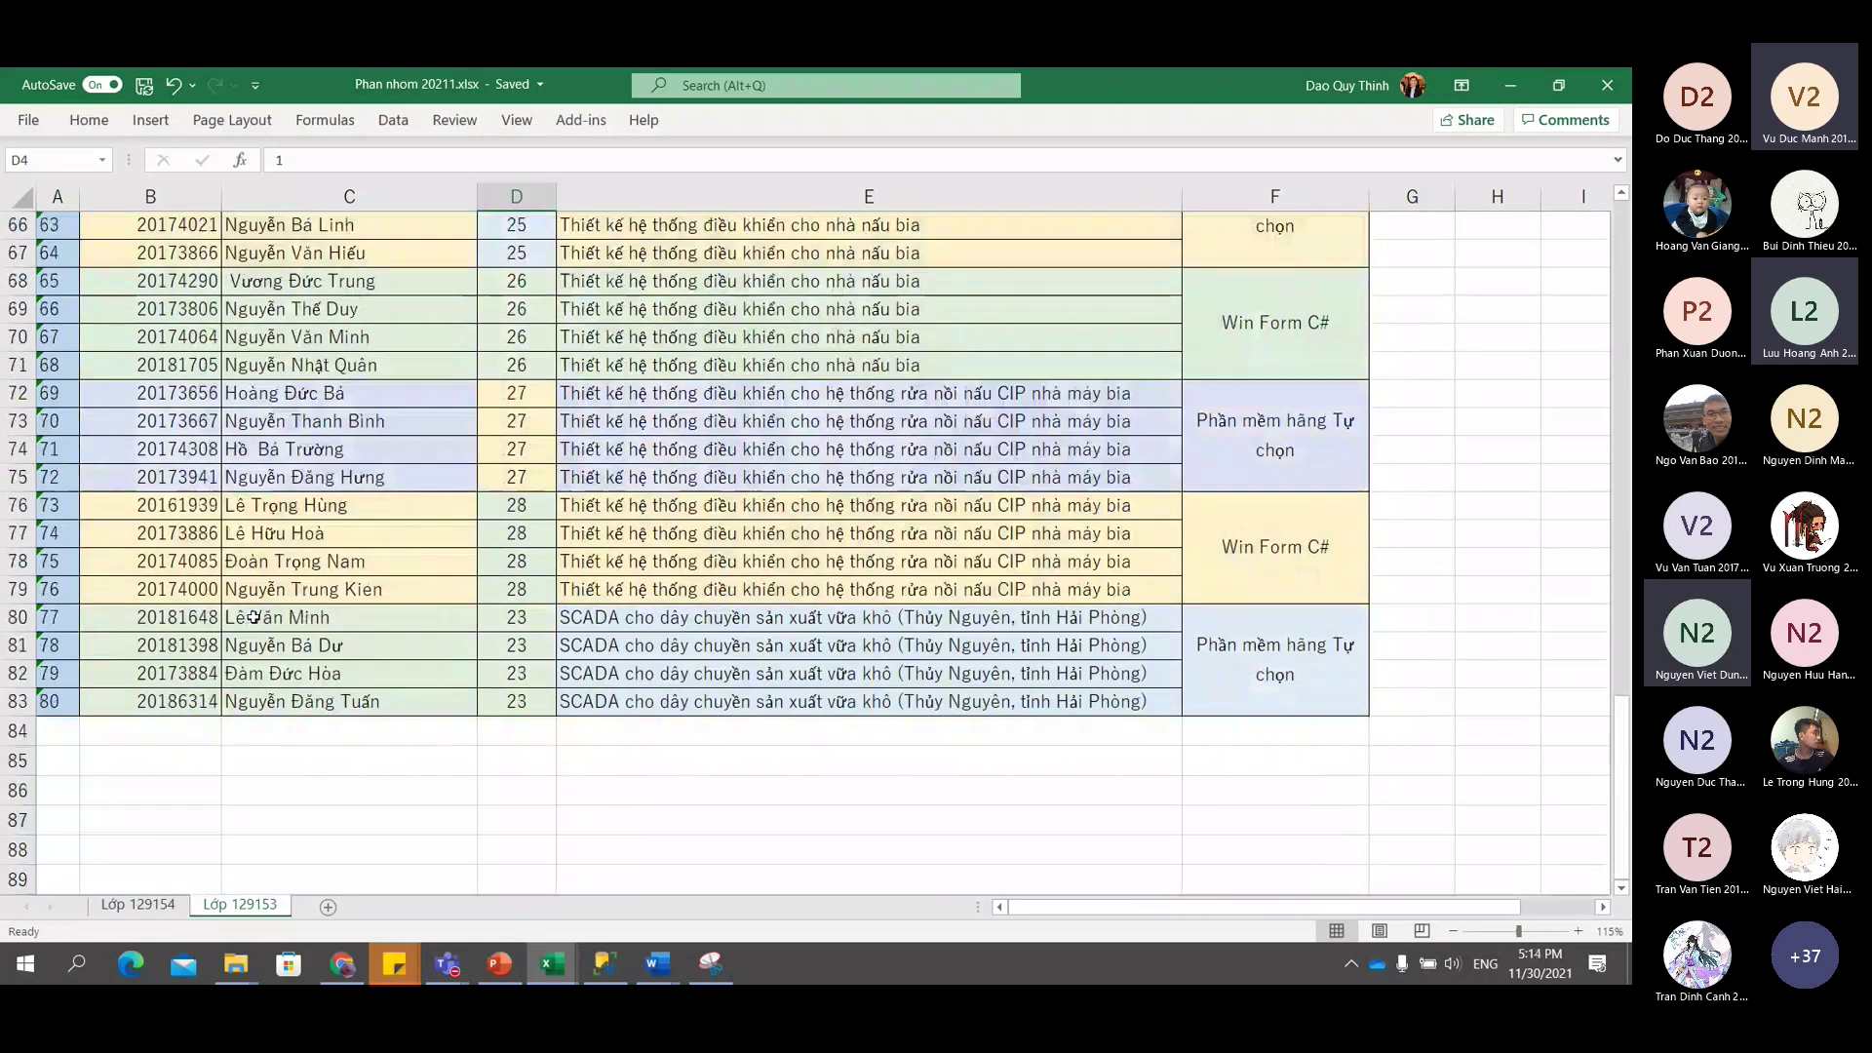
{"action": "scroll", "coordinate": [254, 617], "scroll_direction": "up", "scroll_amount": 5}
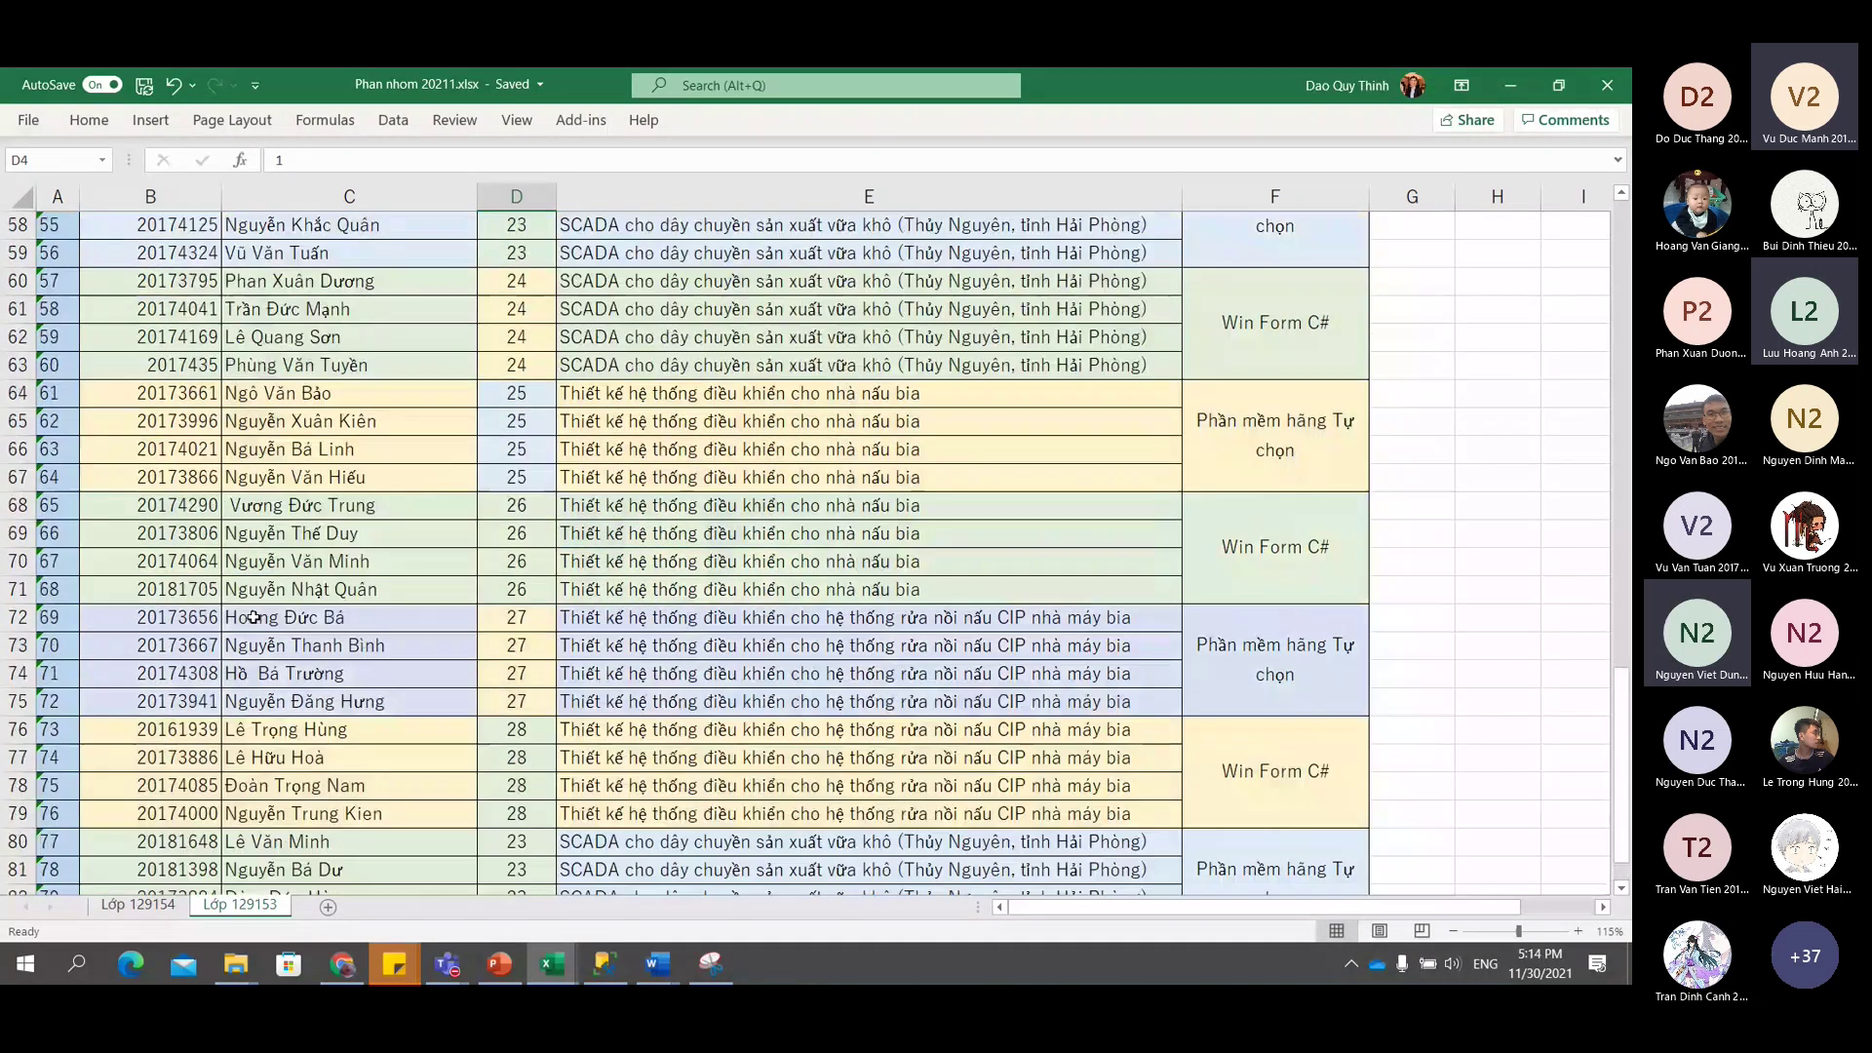
{"action": "scroll", "coordinate": [254, 617], "scroll_direction": "up", "scroll_amount": 3}
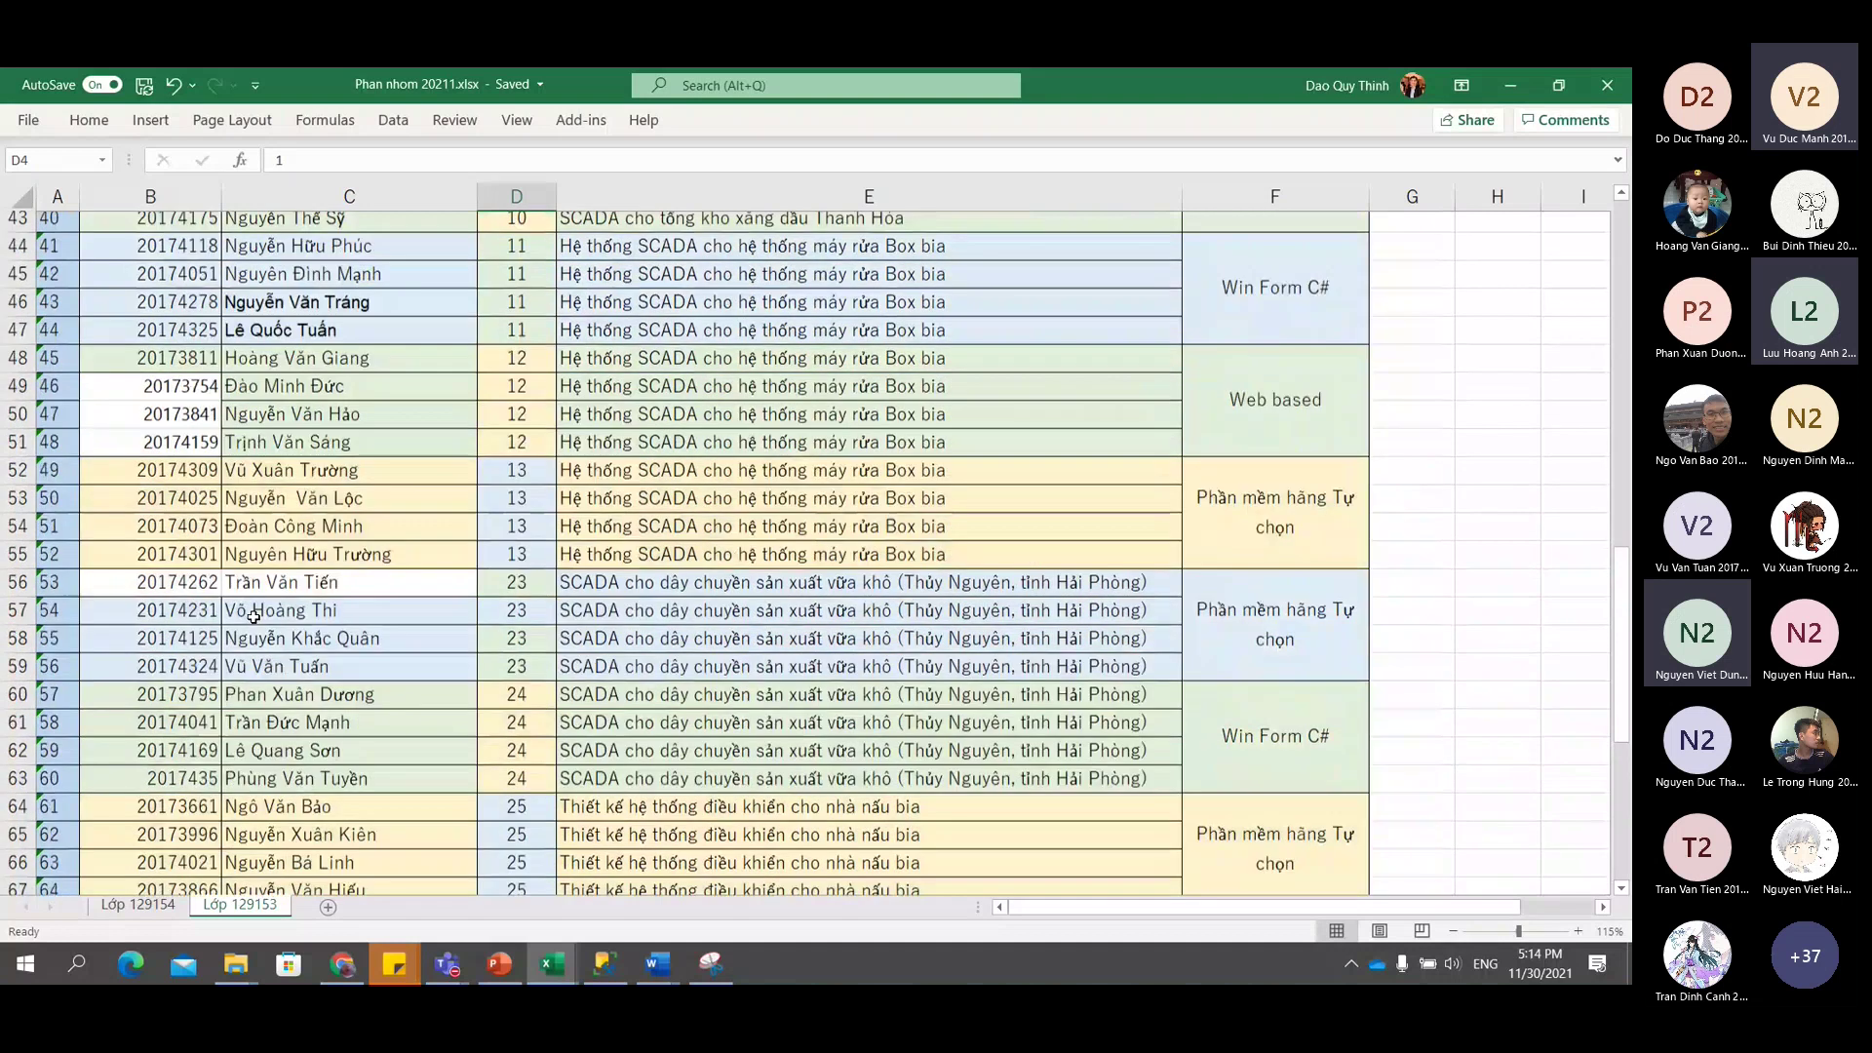
{"action": "scroll", "coordinate": [254, 617], "scroll_direction": "up", "scroll_amount": 8}
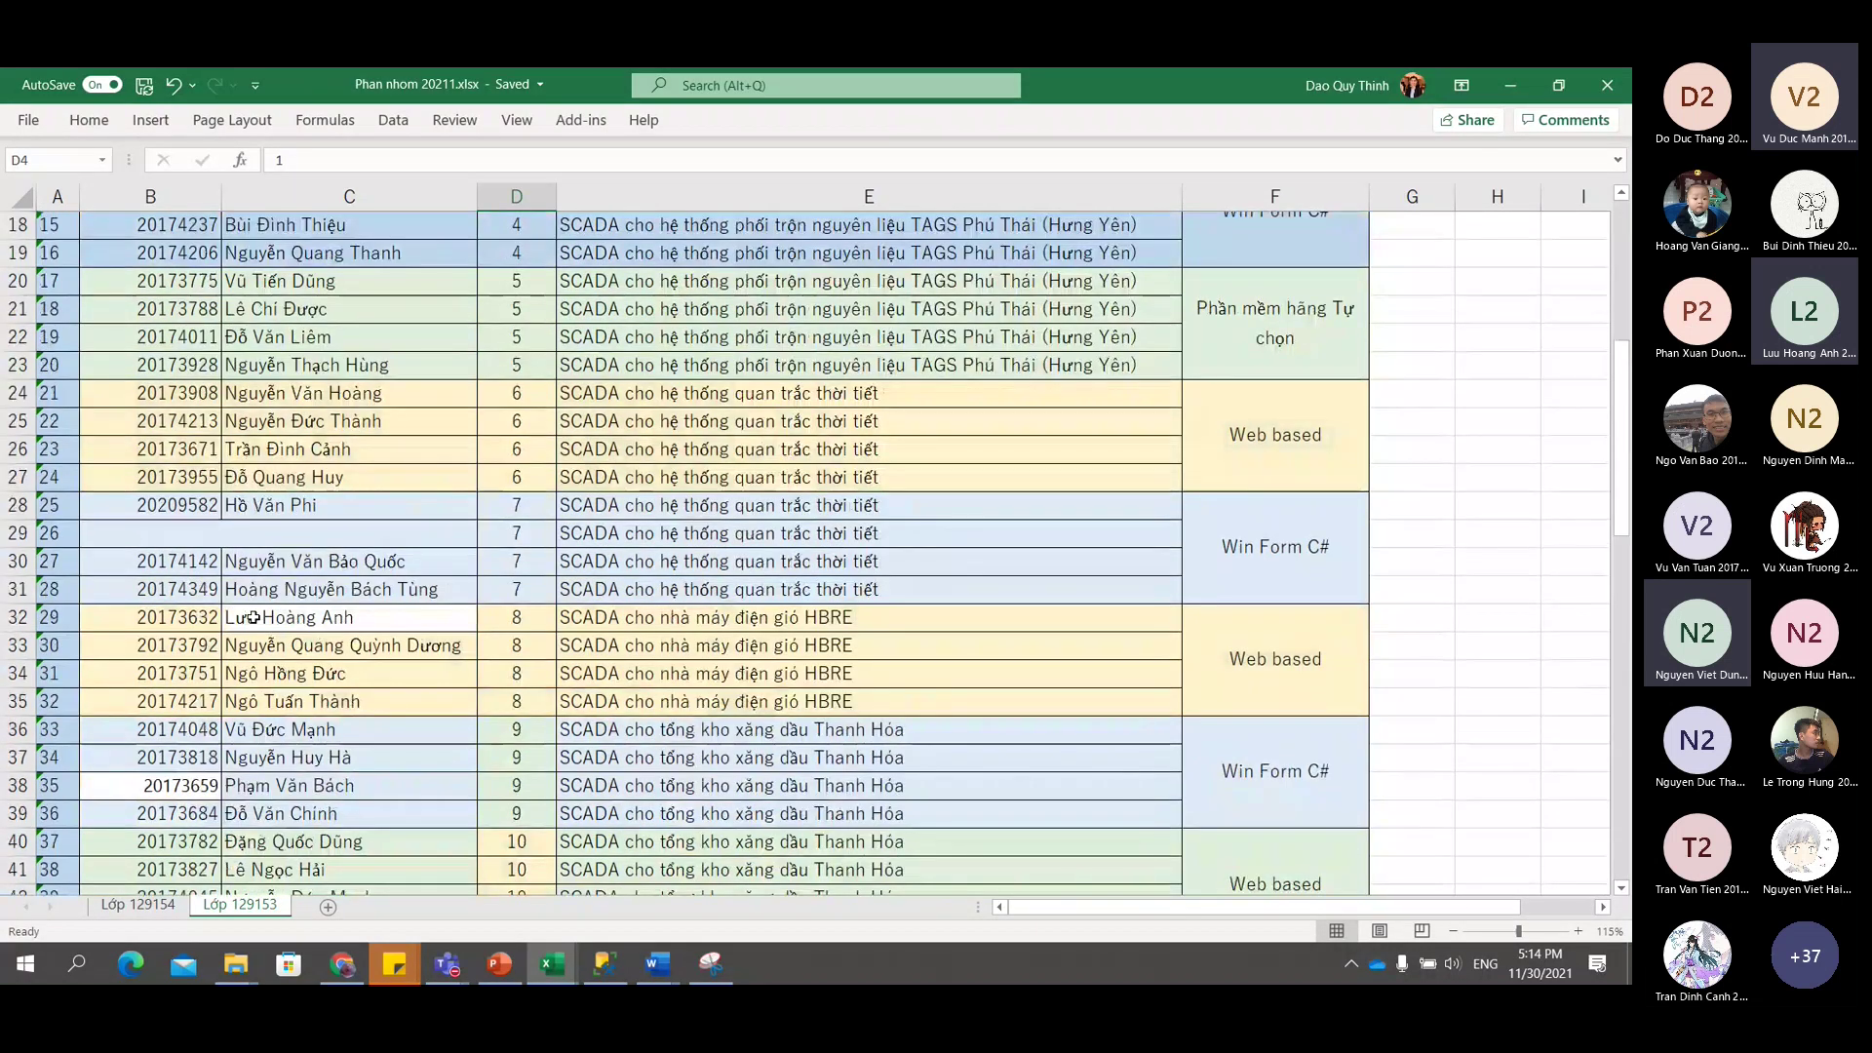
{"action": "scroll", "coordinate": [254, 617], "scroll_direction": "down", "scroll_amount": 3}
{"action": "scroll", "coordinate": [254, 617], "scroll_direction": "down", "scroll_amount": 5}
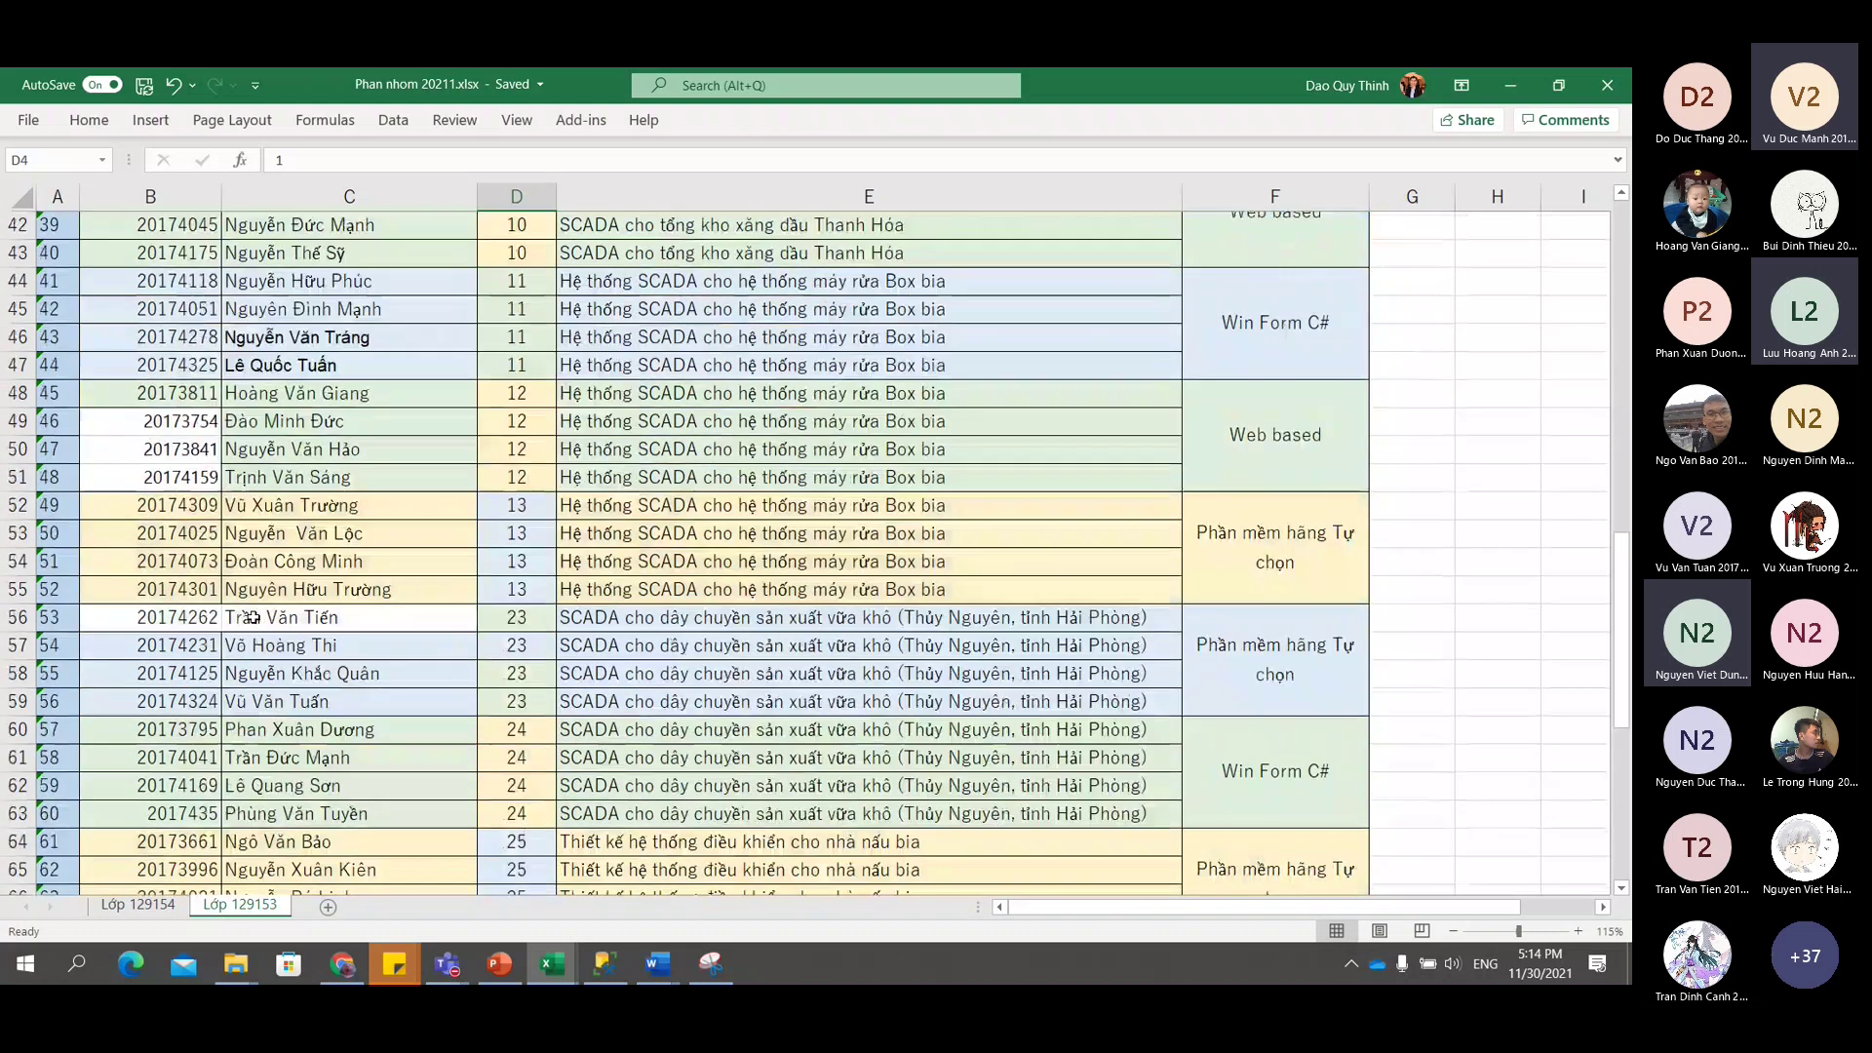
{"action": "scroll", "coordinate": [252, 617], "scroll_direction": "down", "scroll_amount": 10}
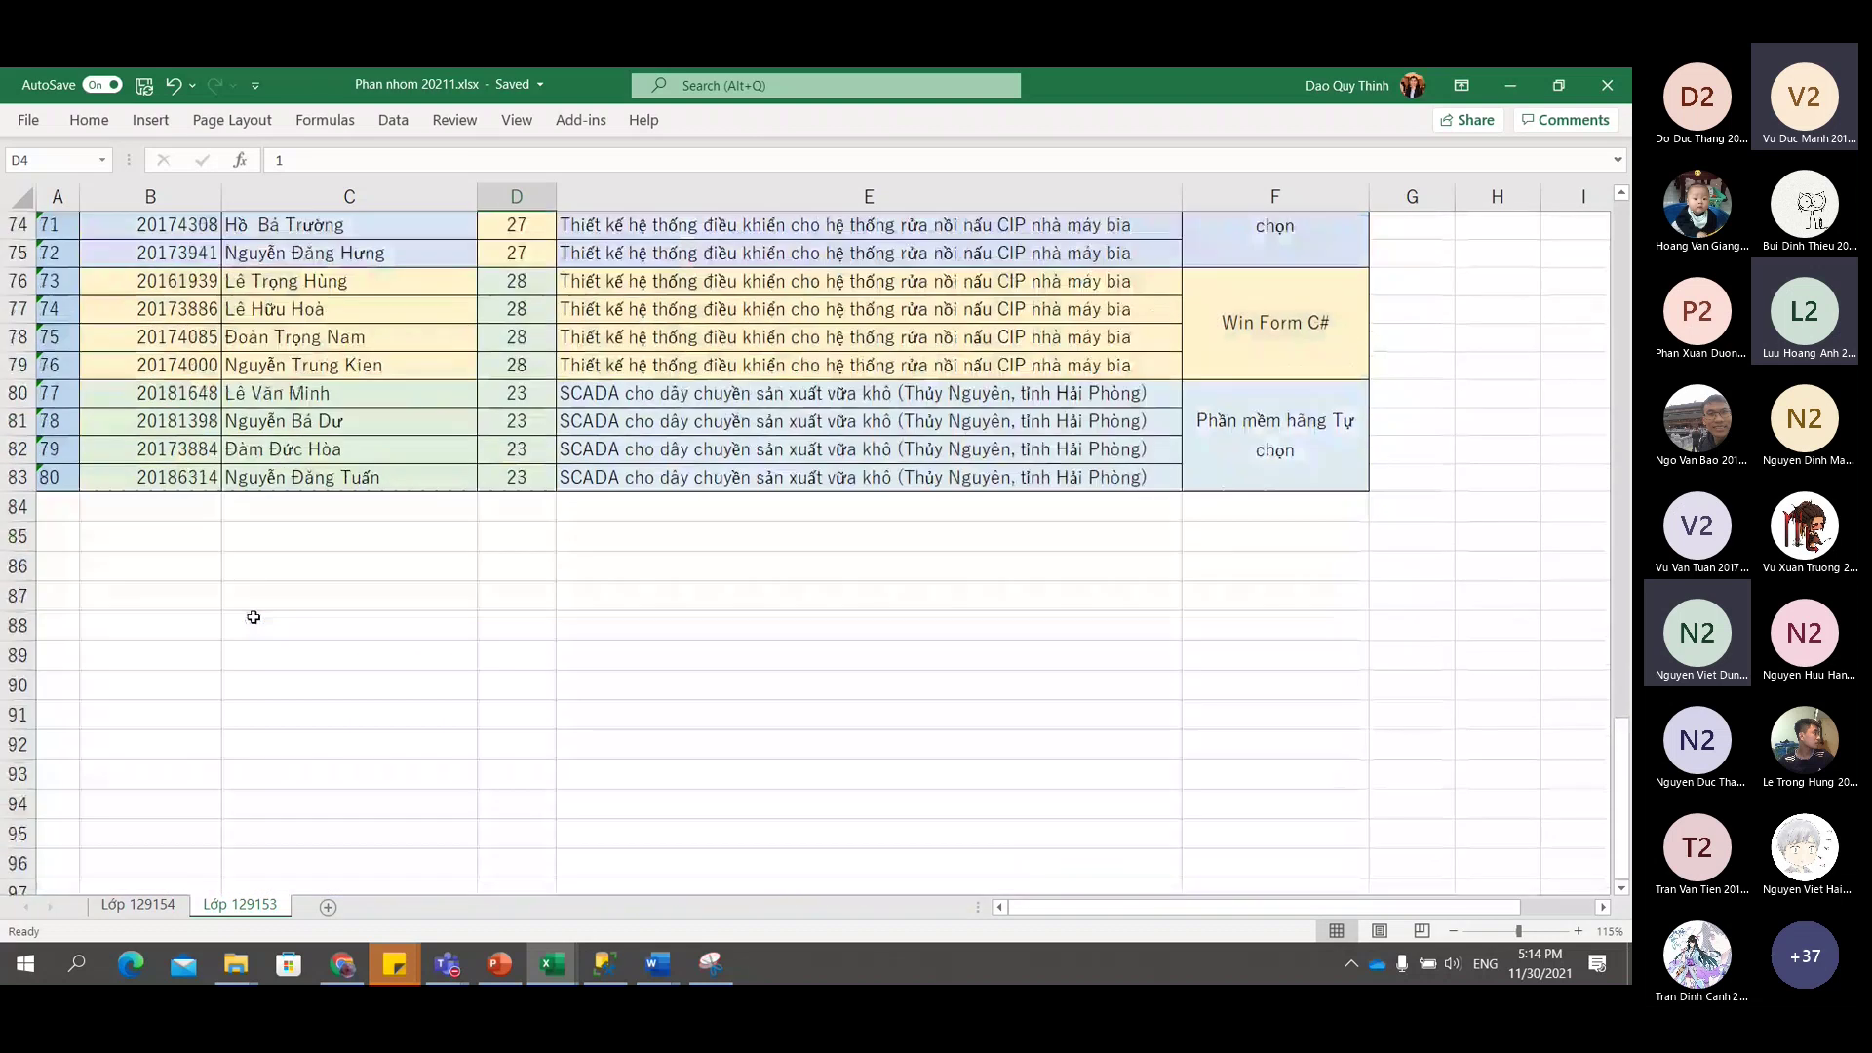
{"action": "left_click", "coordinate": [327, 509]}
Enter the new student's ID in B84 and full name in C84, then select A84.
{"action": "left_click", "coordinate": [141, 508]}
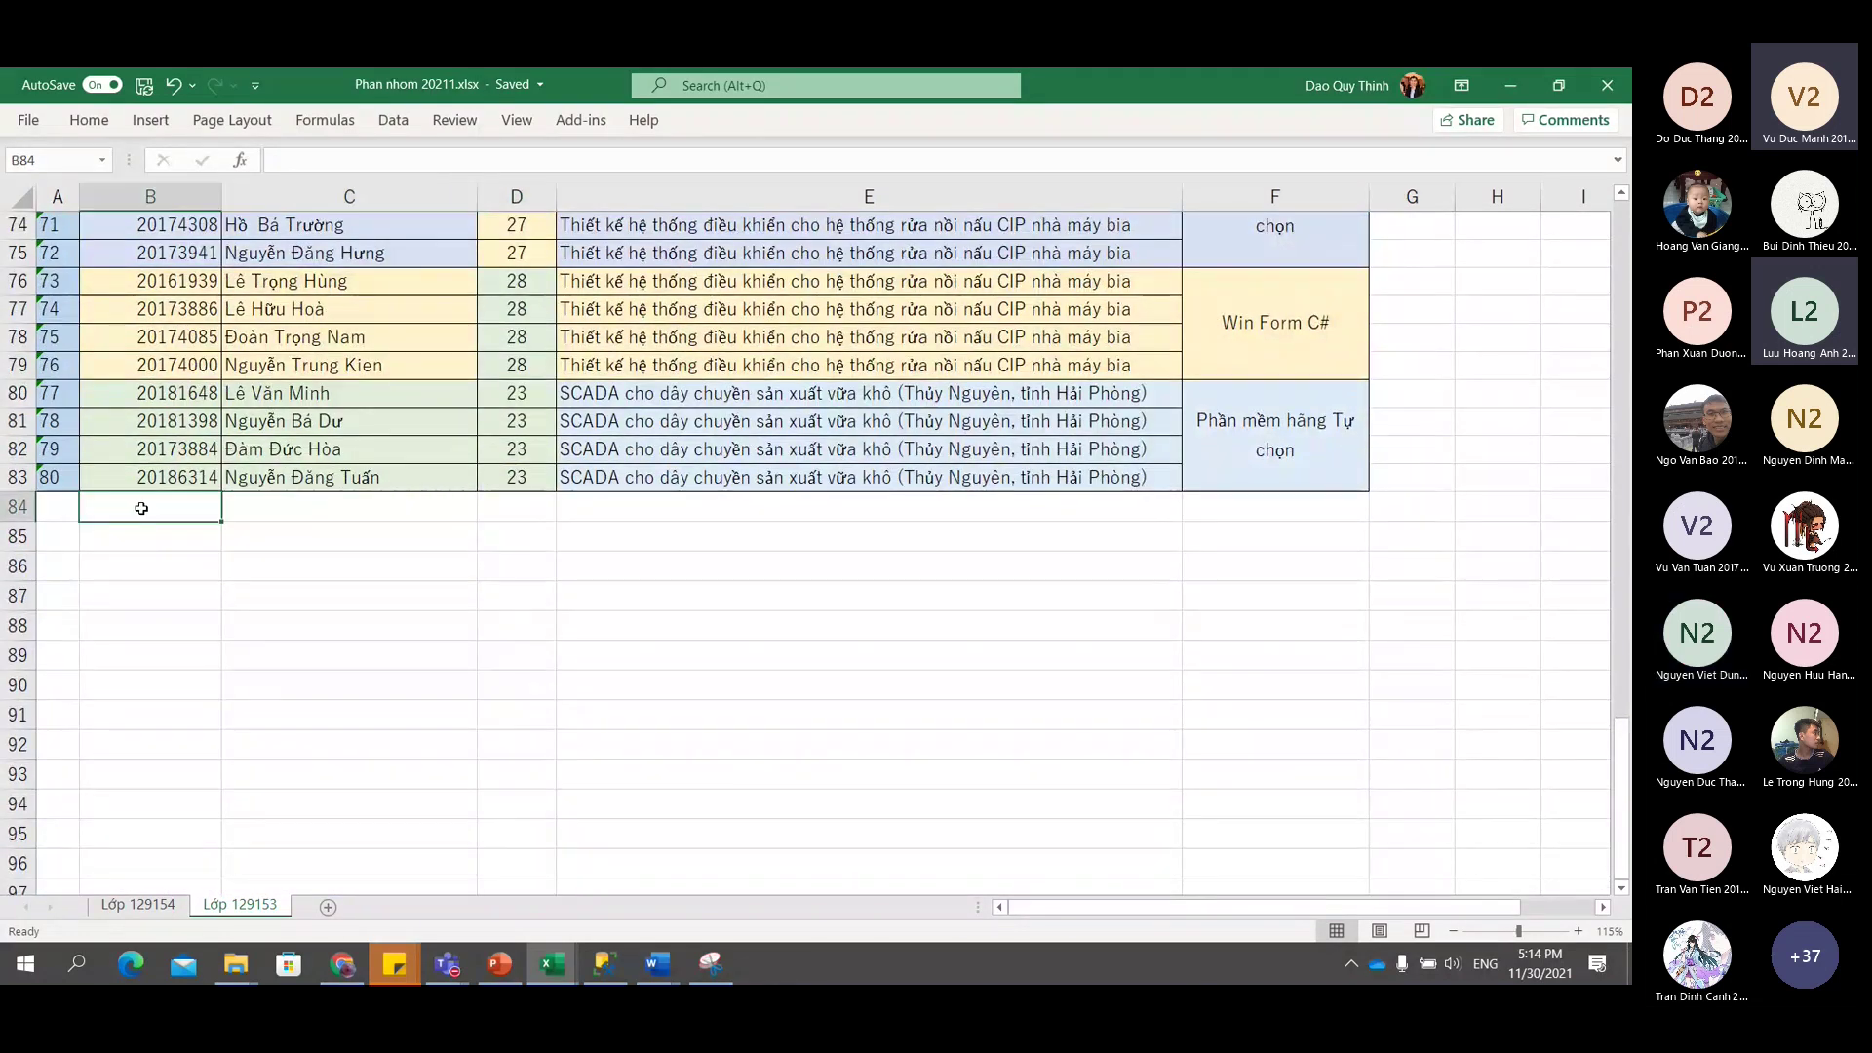
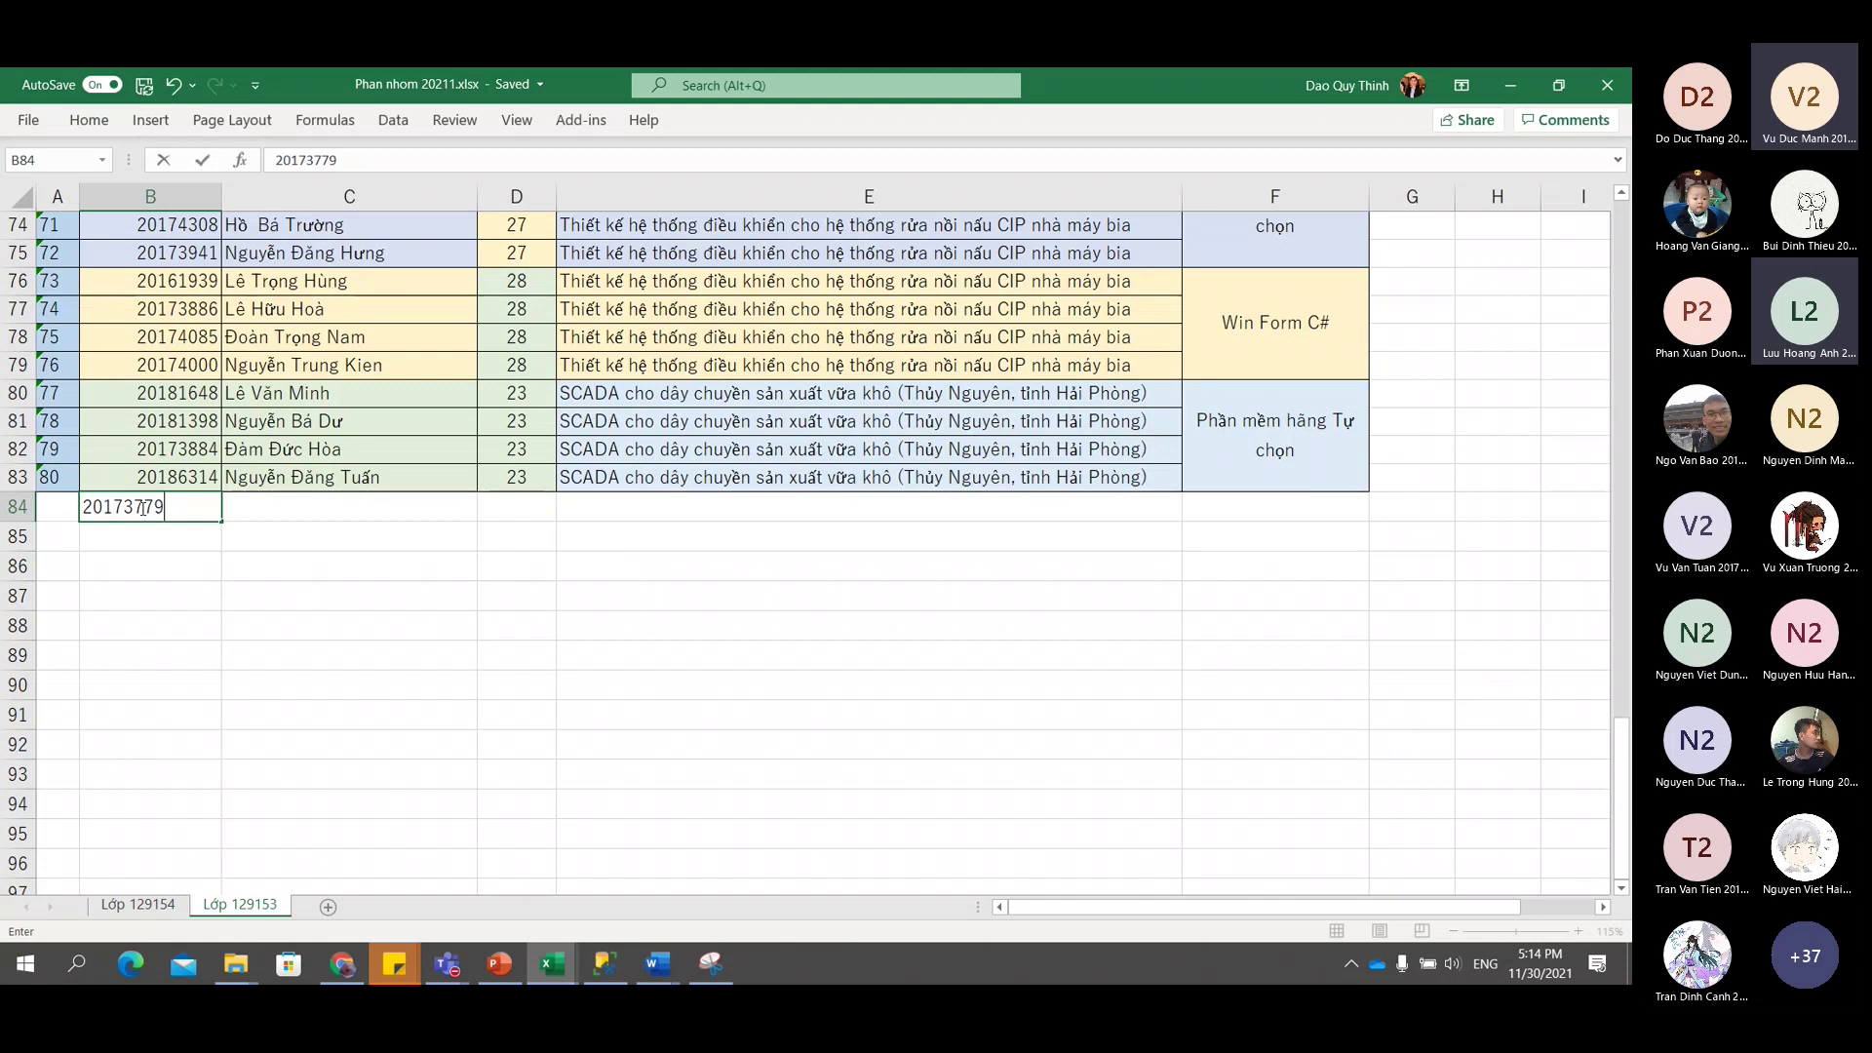
{"action": "type", "text": "8"}
{"action": "key", "text": "Tab"}
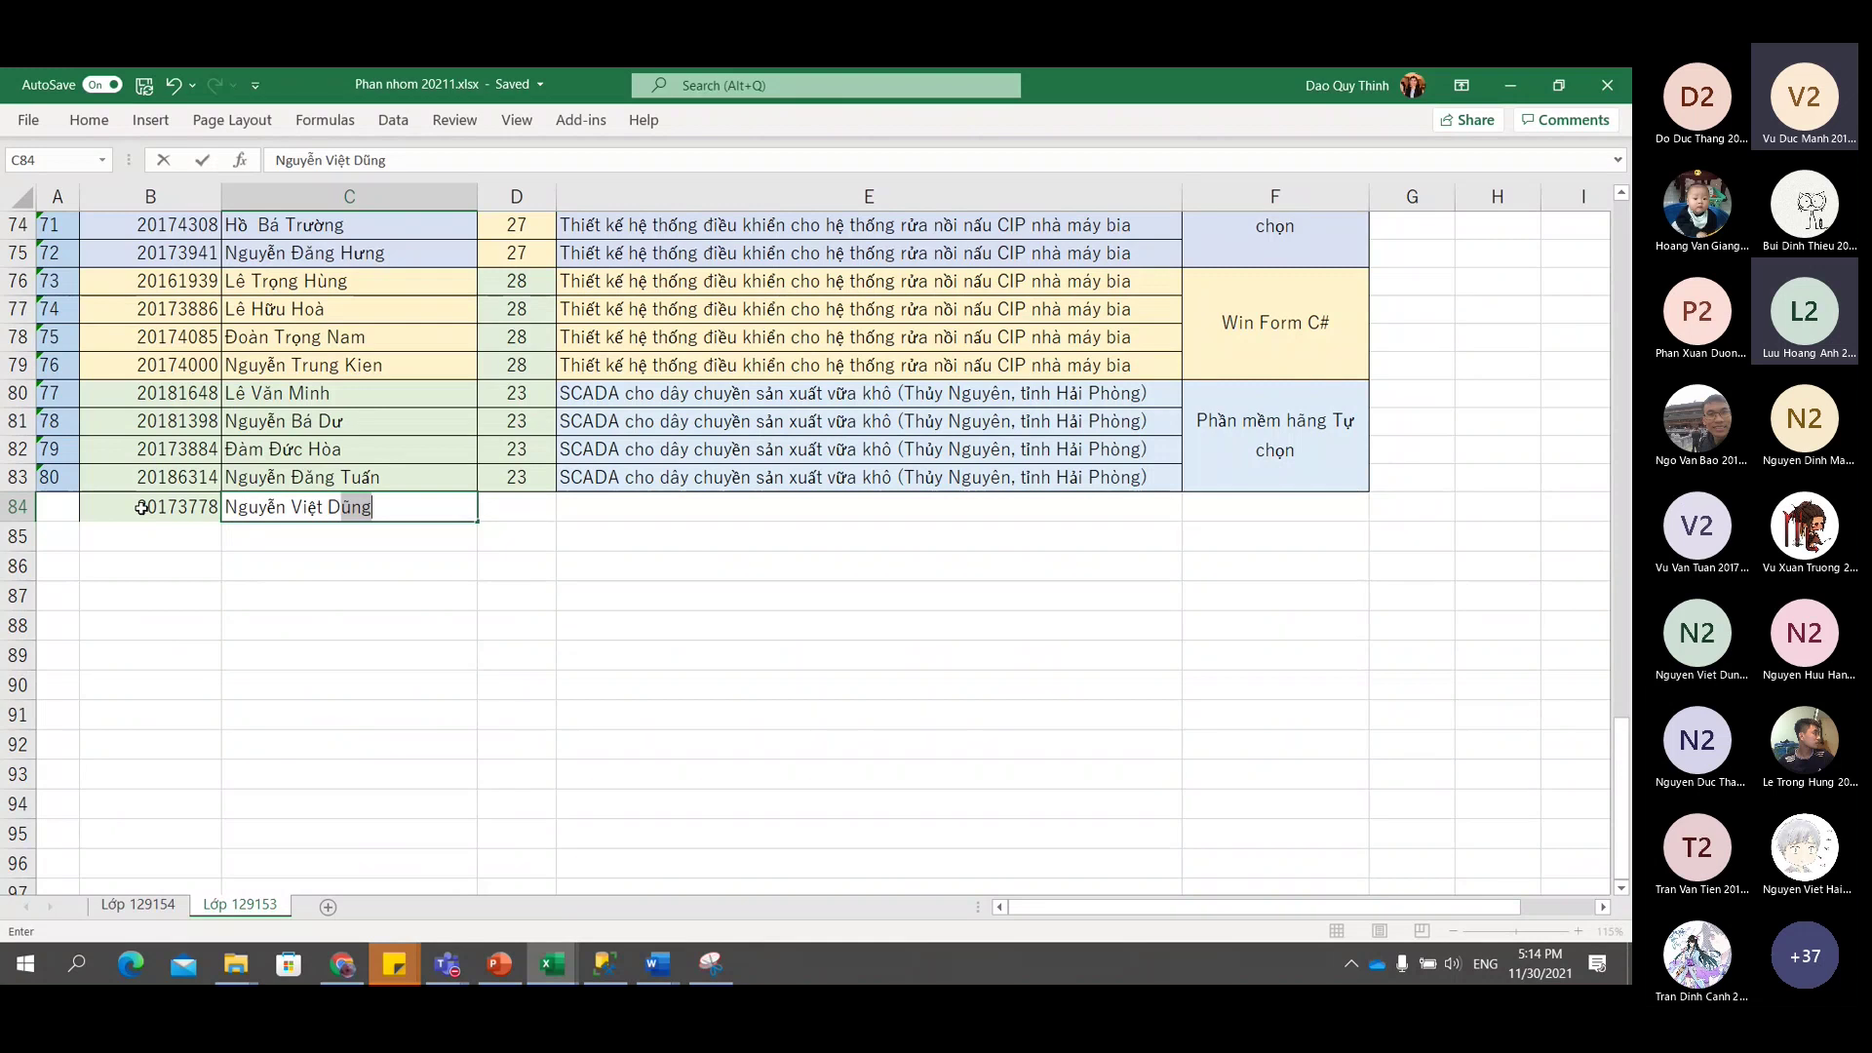
{"action": "key", "text": "Return"}
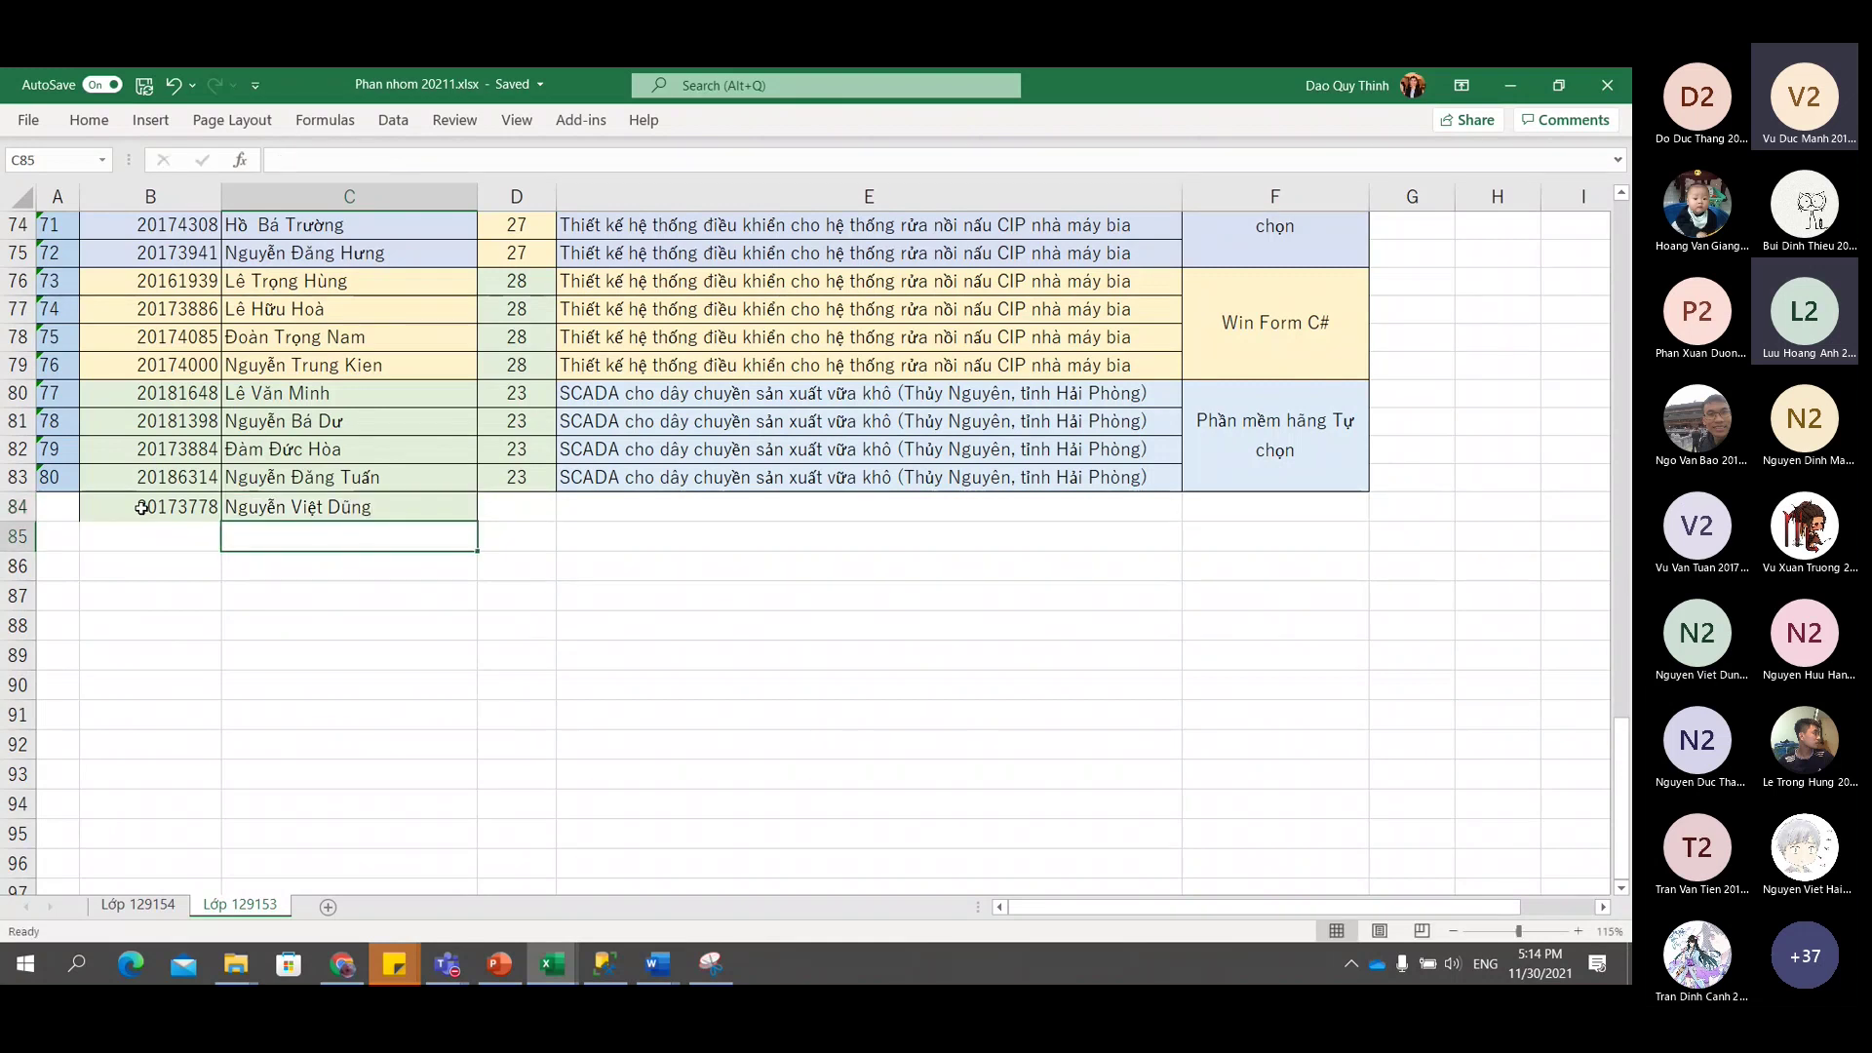
{"action": "left_click", "coordinate": [59, 508]}
Delete the blank row 29 from group 7 through the row context menu.
{"action": "scroll", "coordinate": [59, 508], "scroll_direction": "up", "scroll_amount": 20}
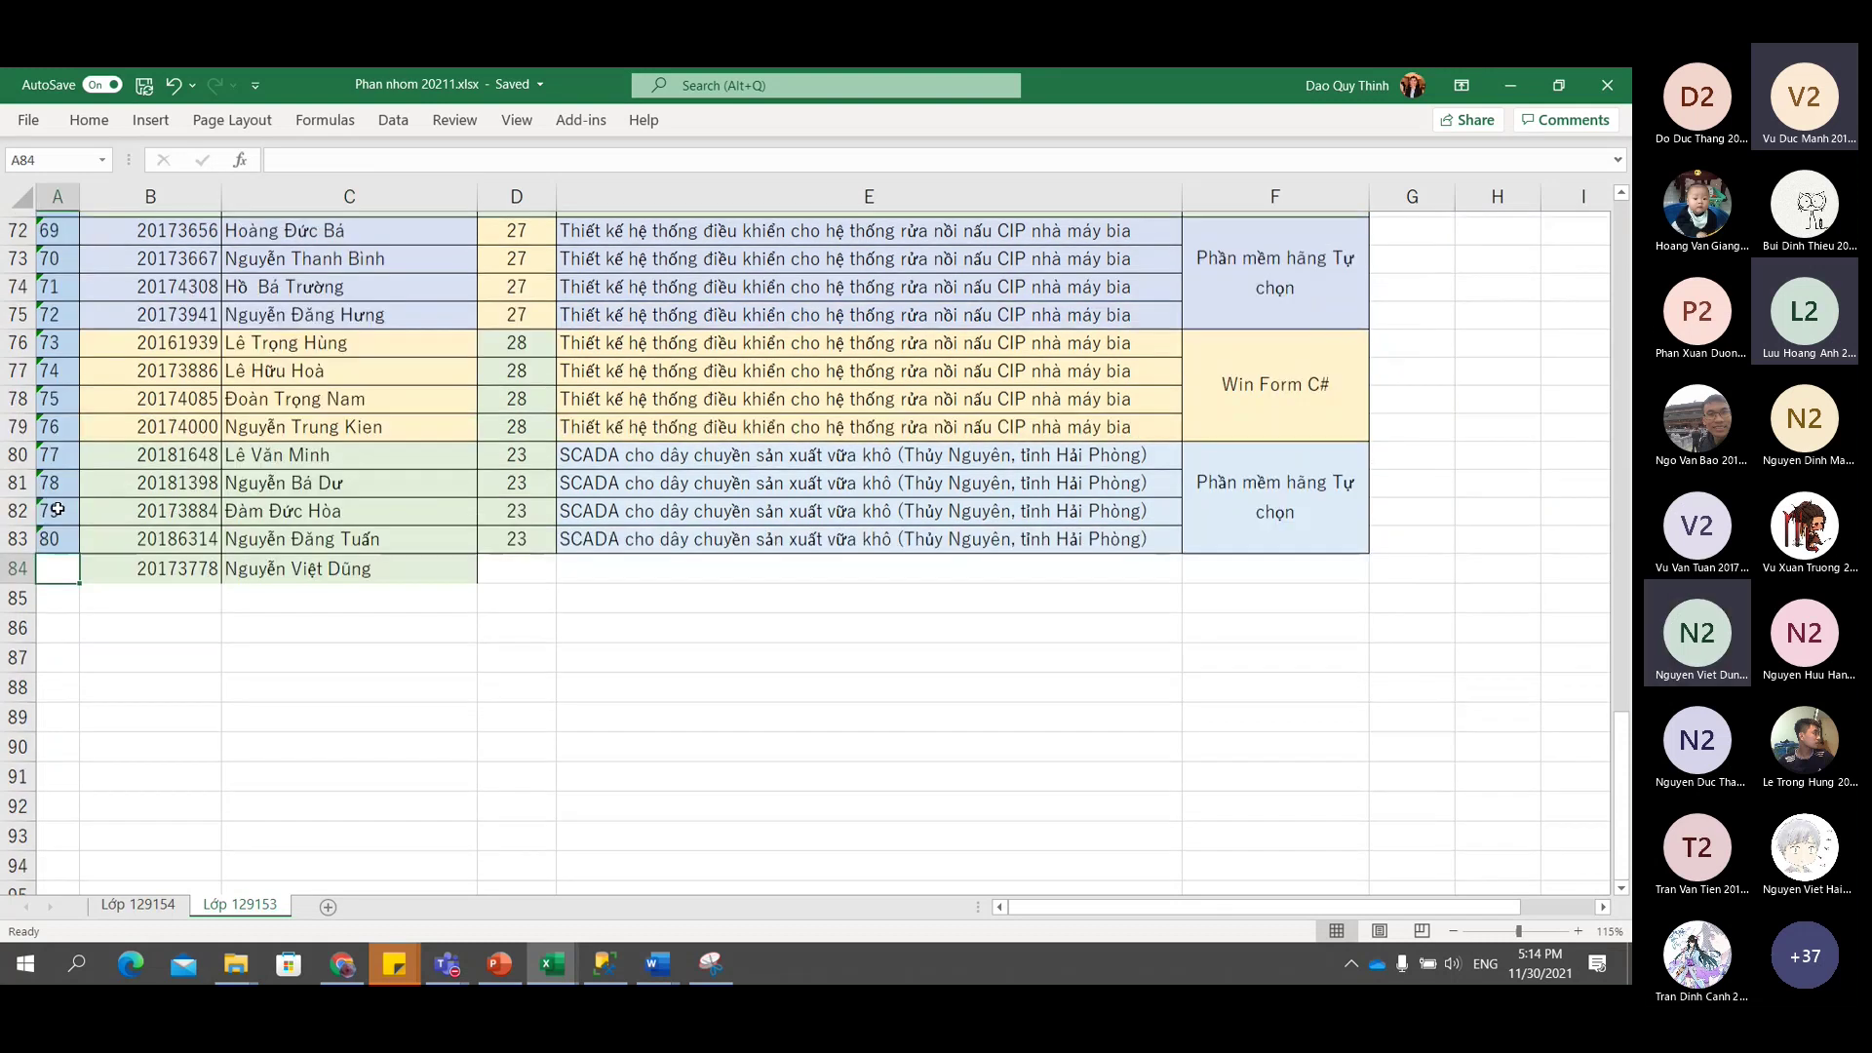
{"action": "scroll", "coordinate": [59, 508], "scroll_direction": "up", "scroll_amount": 3}
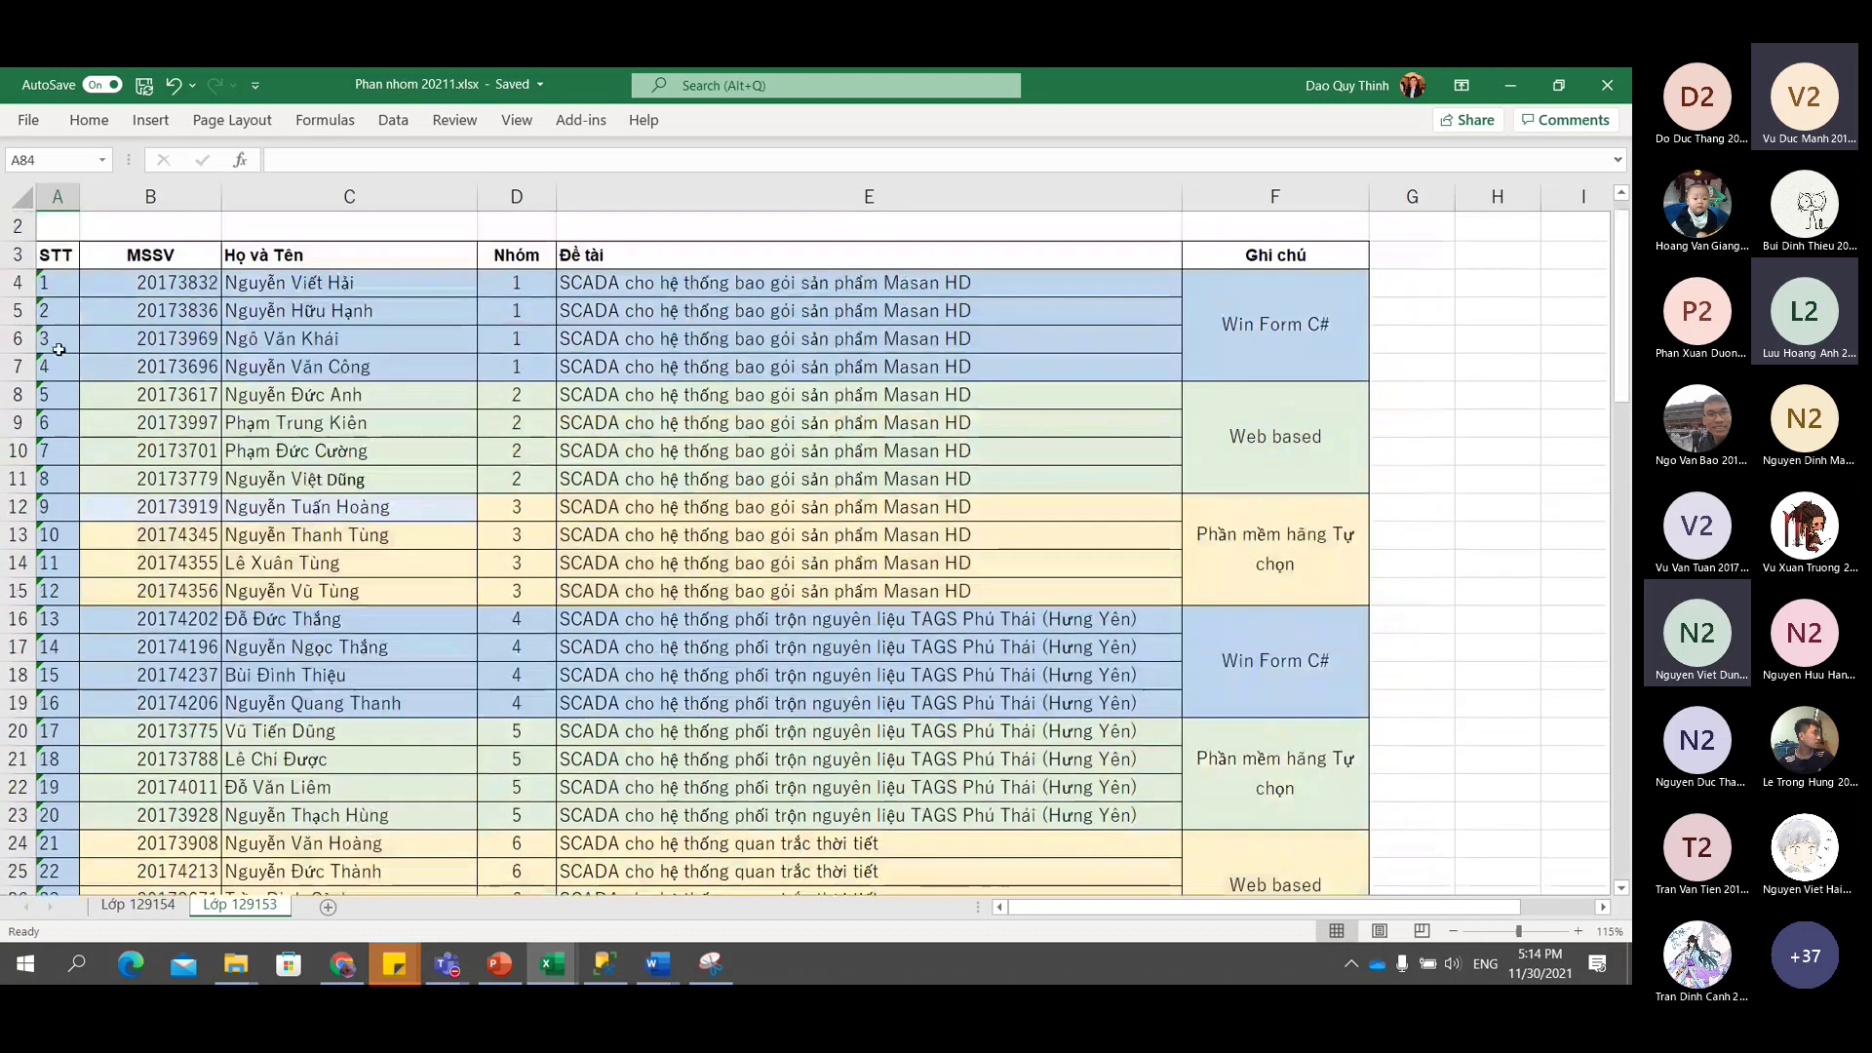
{"action": "scroll", "coordinate": [80, 496], "scroll_direction": "down", "scroll_amount": 6}
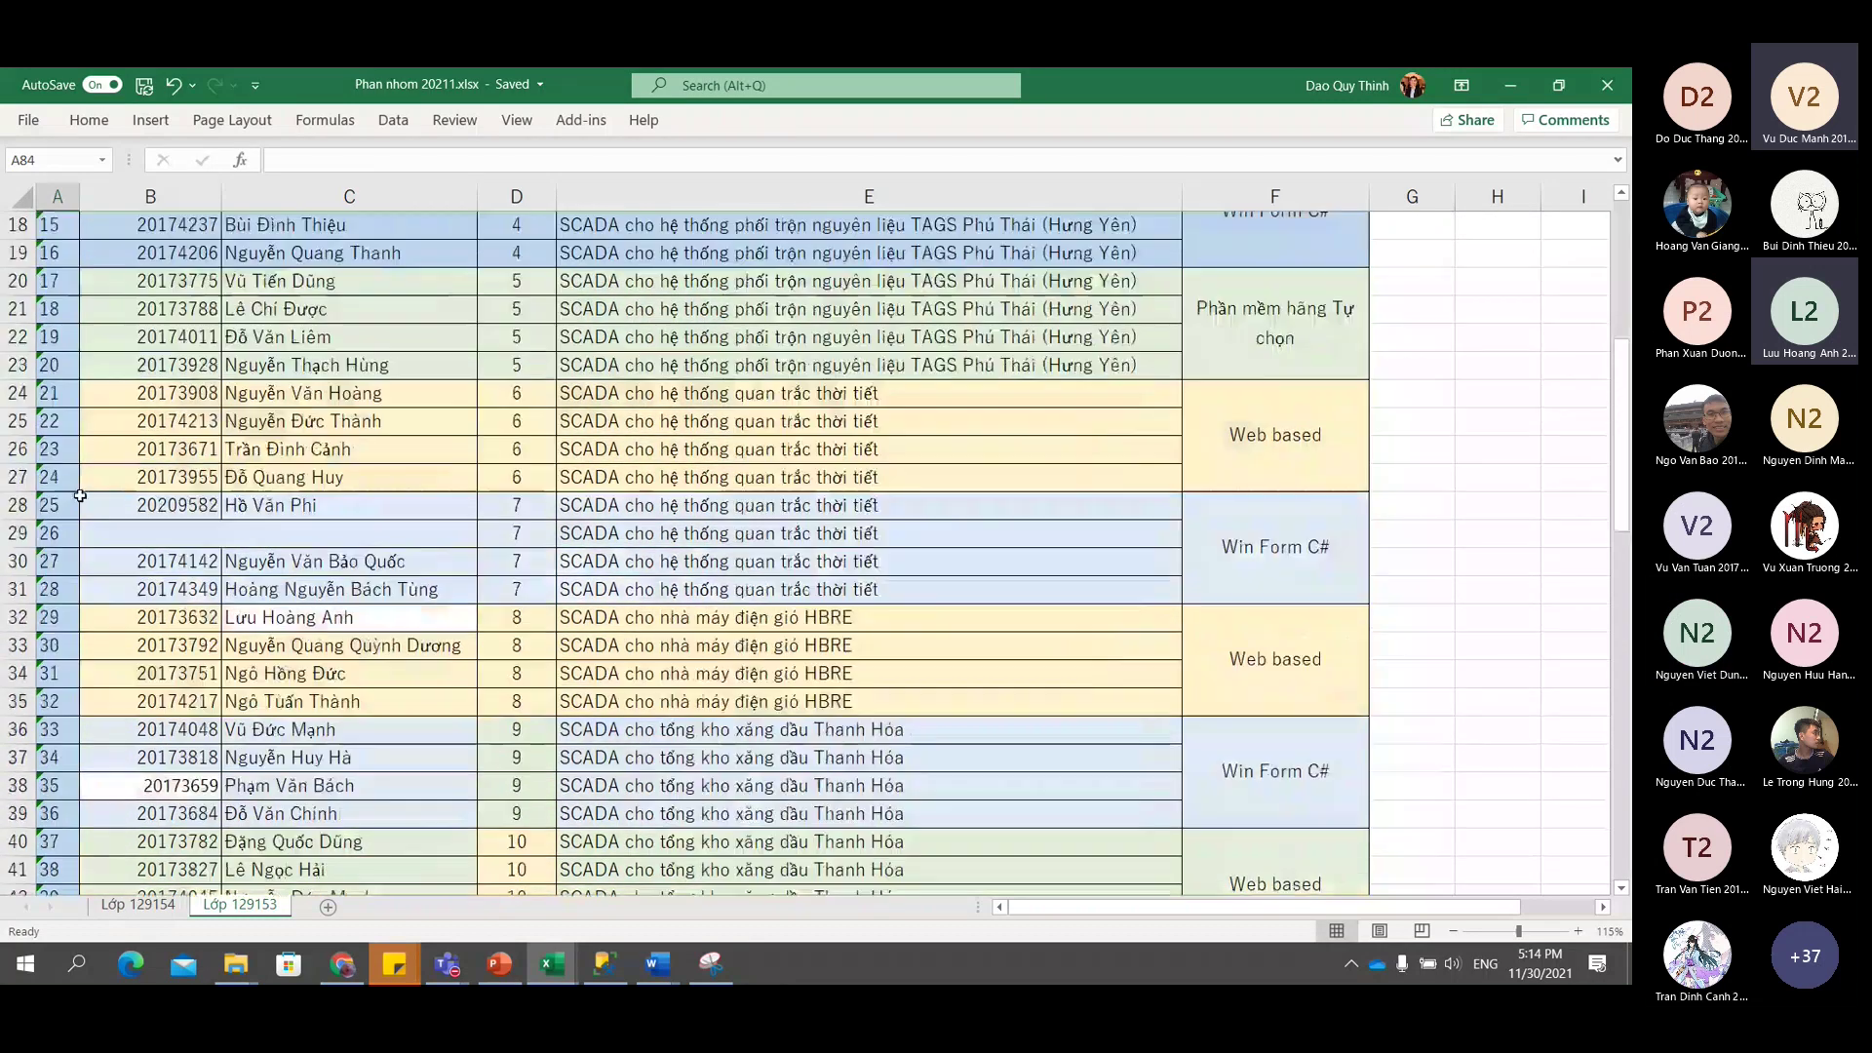
{"action": "left_click", "coordinate": [10, 533]}
{"action": "right_click", "coordinate": [10, 532]}
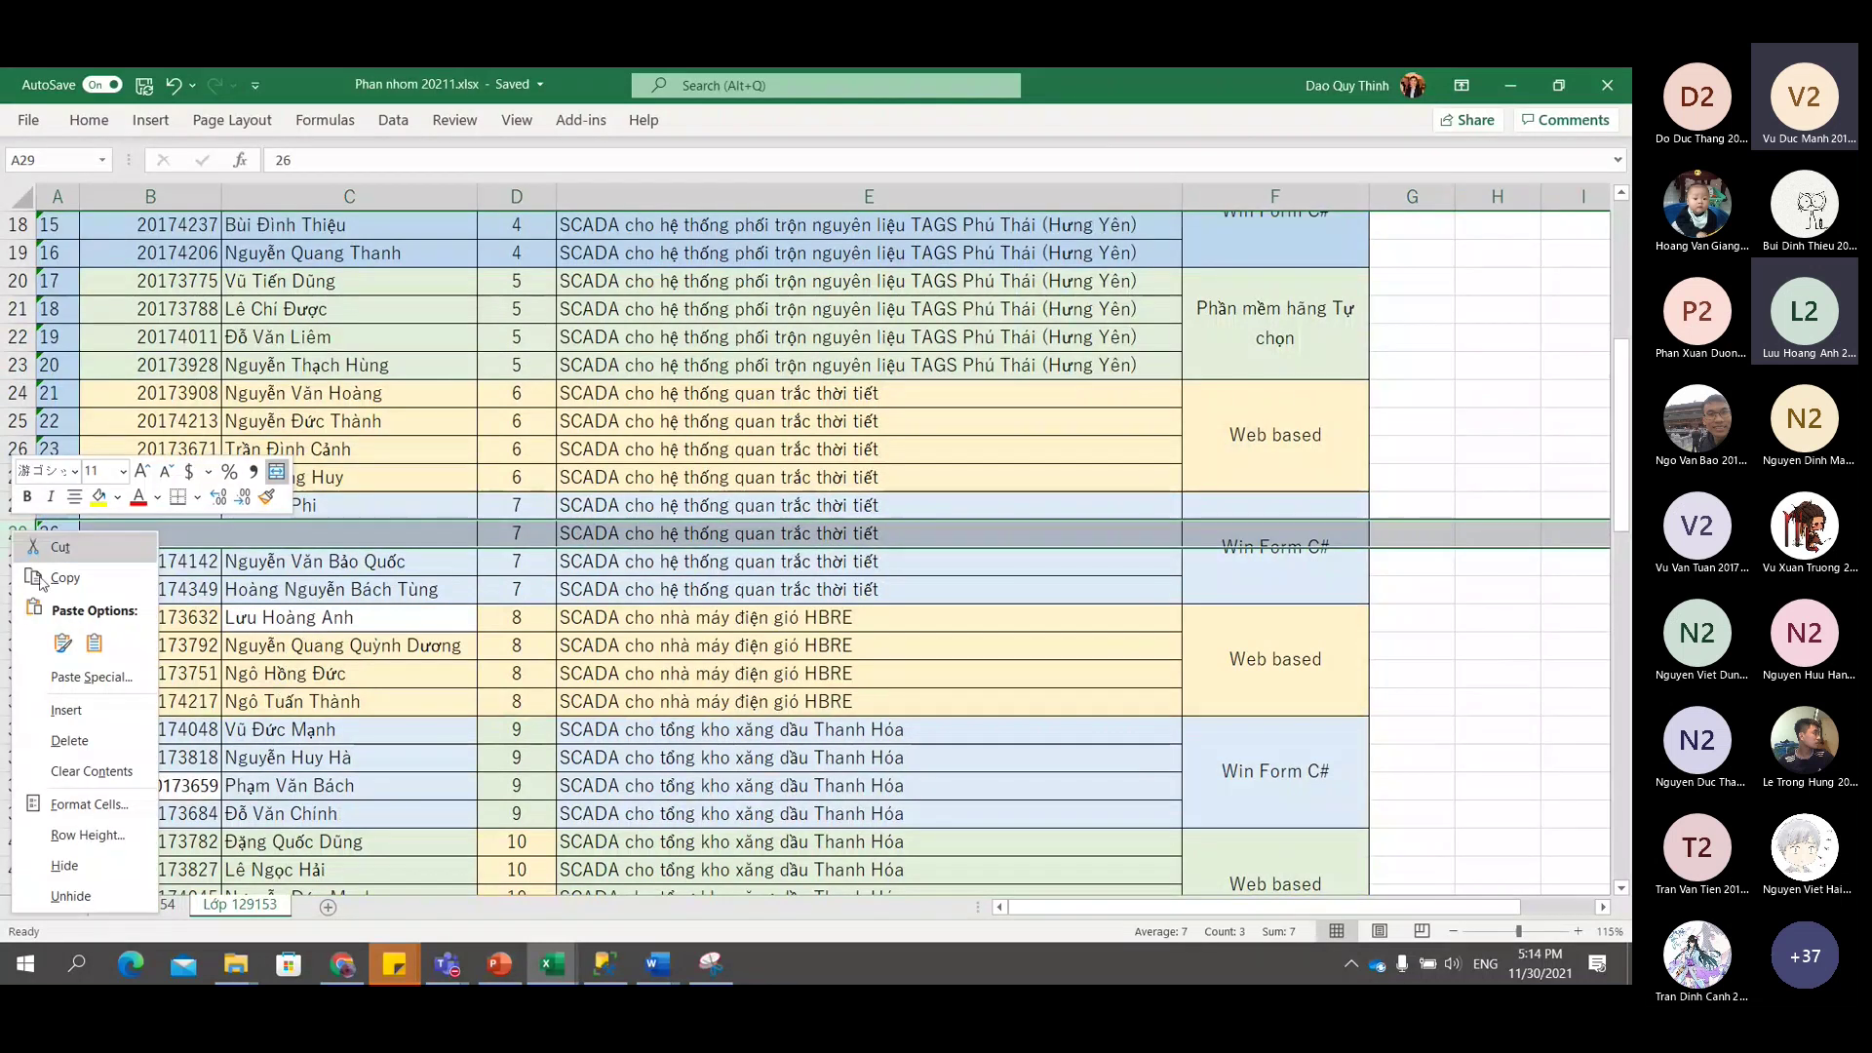
{"action": "left_click", "coordinate": [106, 741]}
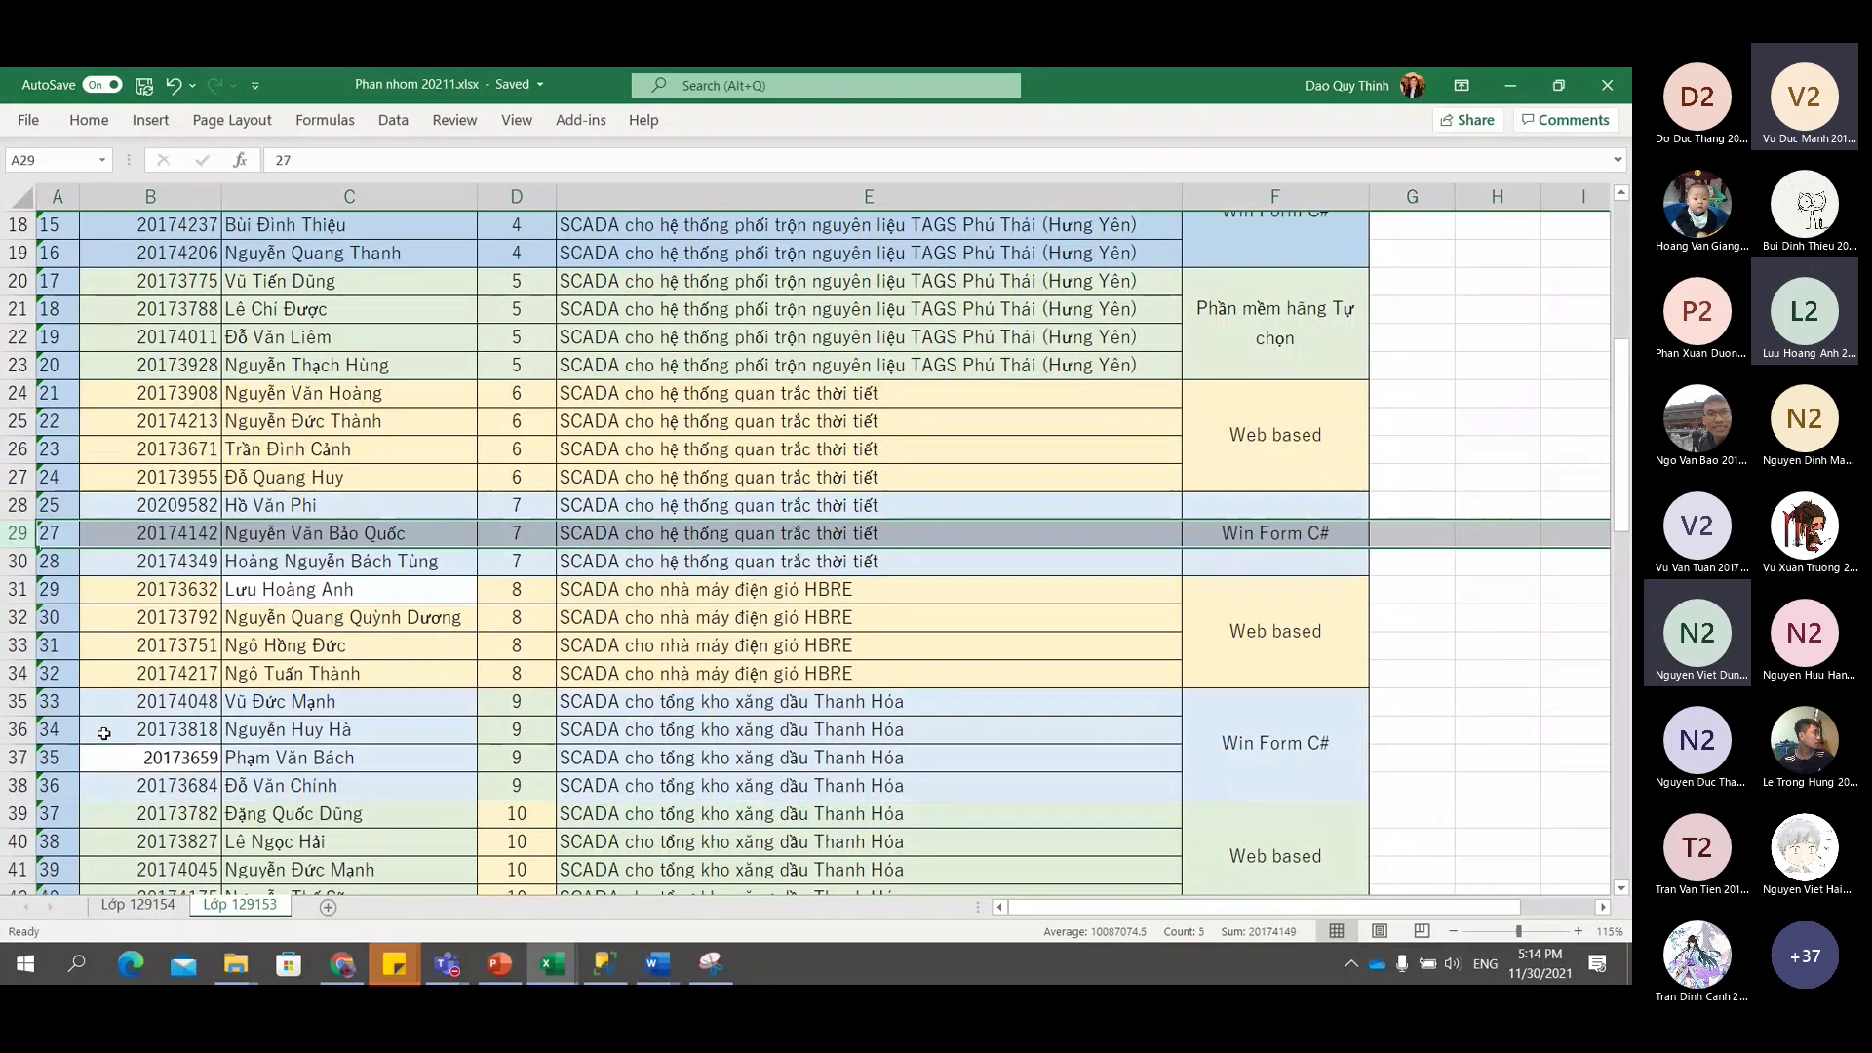
{"action": "scroll", "coordinate": [146, 703], "scroll_direction": "down", "scroll_amount": 8}
{"action": "scroll", "coordinate": [159, 688], "scroll_direction": "up", "scroll_amount": 3}
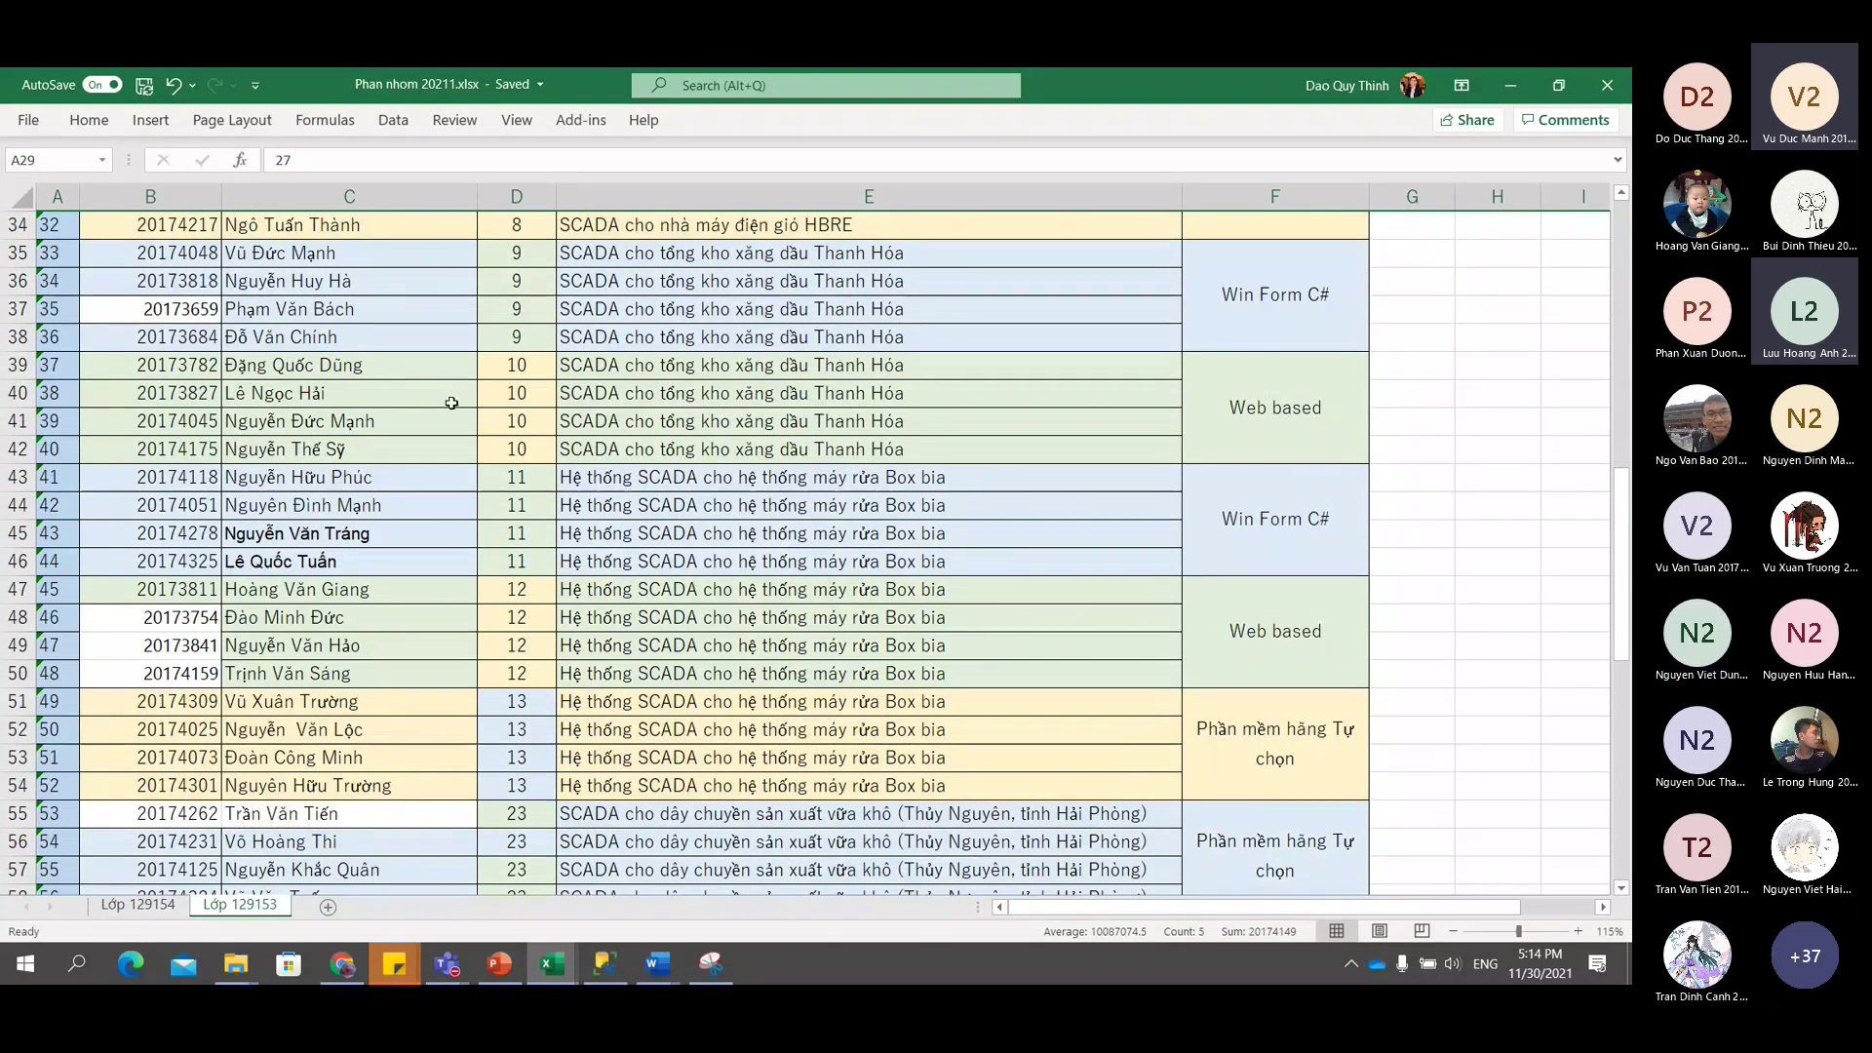
{"action": "scroll", "coordinate": [449, 458], "scroll_direction": "up", "scroll_amount": 3}
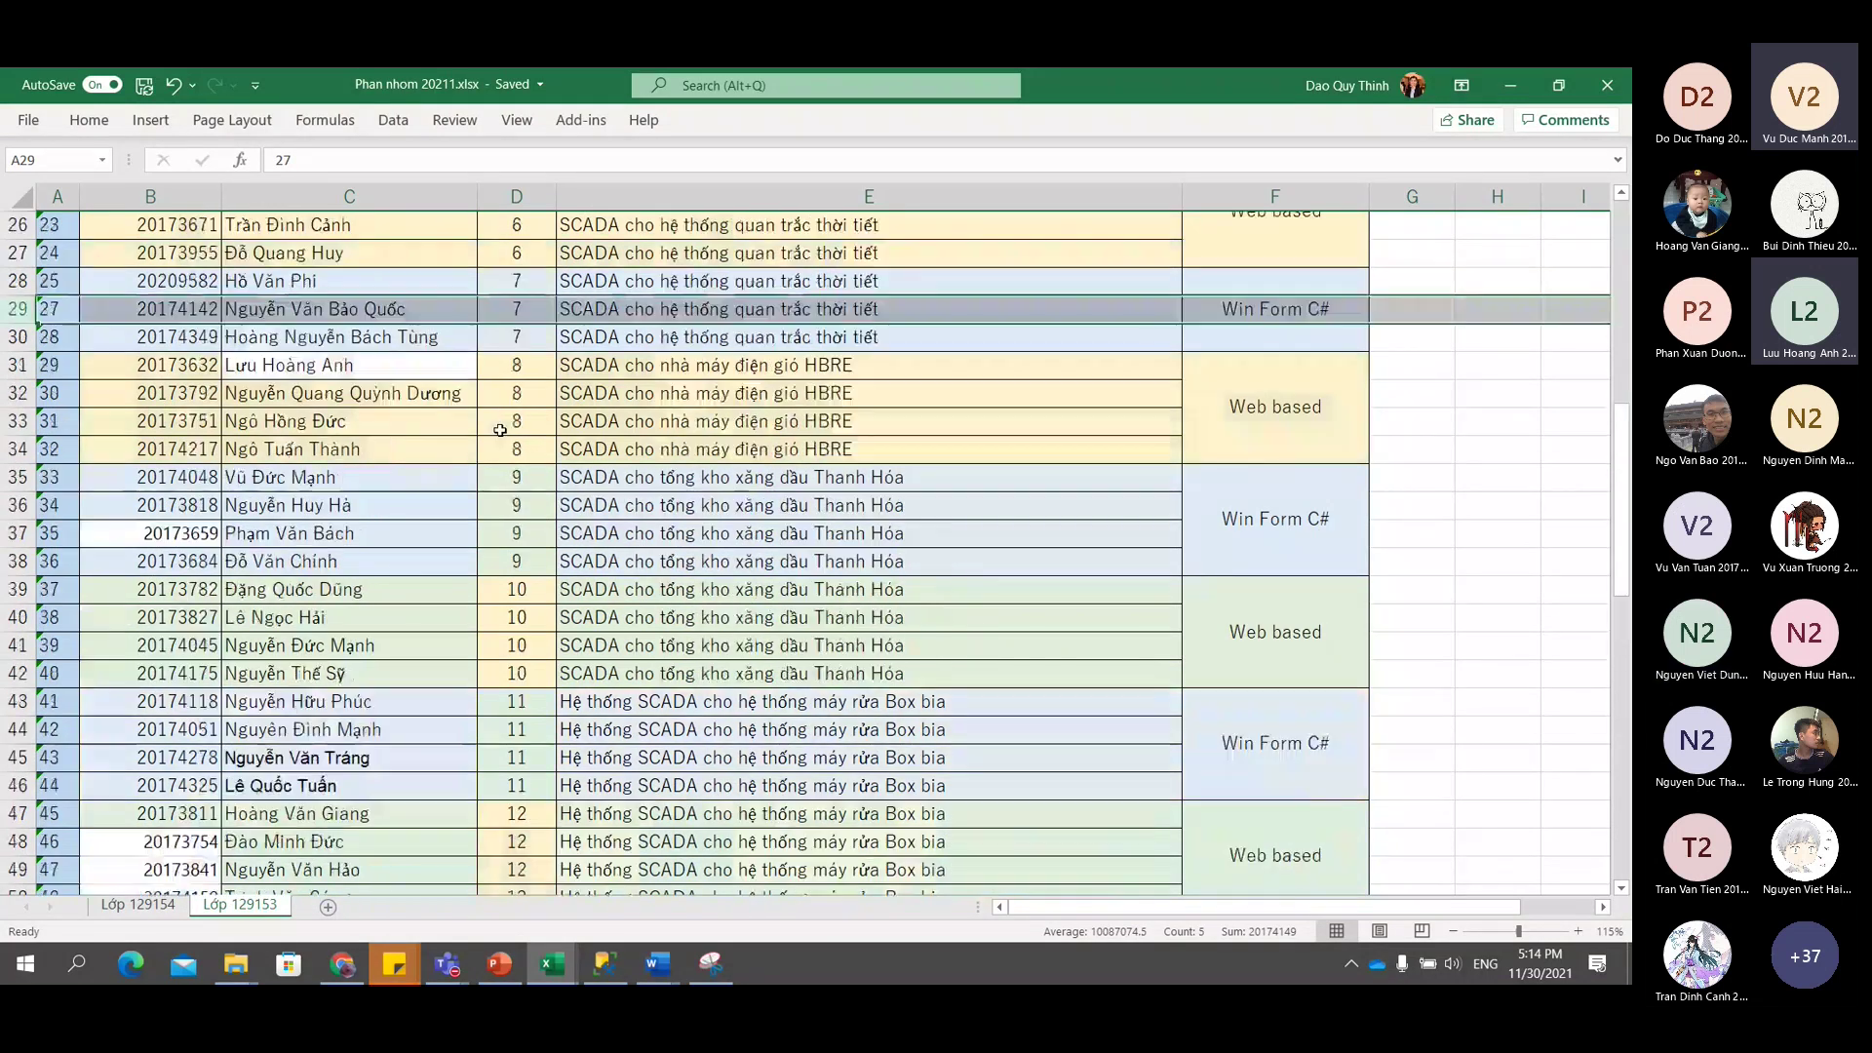
{"action": "left_click", "coordinate": [580, 331]}
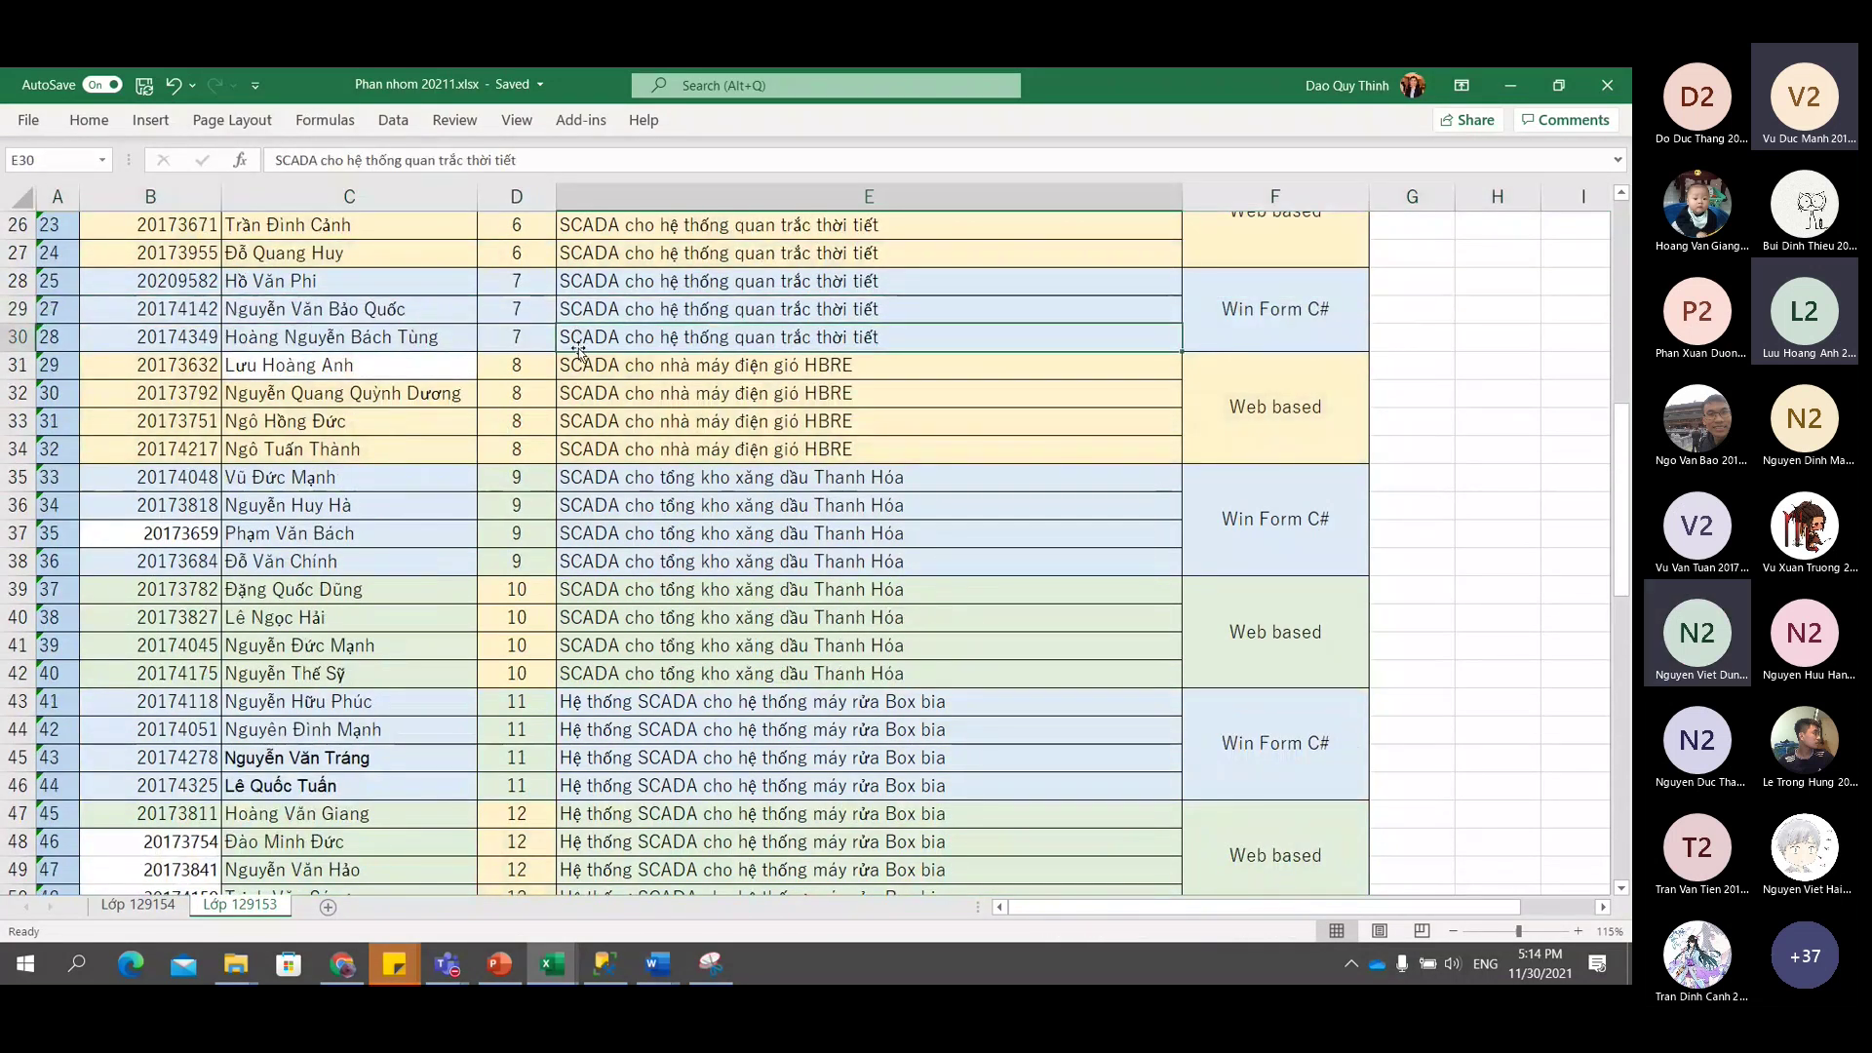
Undo the deletion to restore student 26's row and select its empty name cell C29.
{"action": "scroll", "coordinate": [578, 348], "scroll_direction": "down", "scroll_amount": 3}
{"action": "scroll", "coordinate": [577, 348], "scroll_direction": "up", "scroll_amount": 2}
{"action": "scroll", "coordinate": [577, 348], "scroll_direction": "up", "scroll_amount": 3}
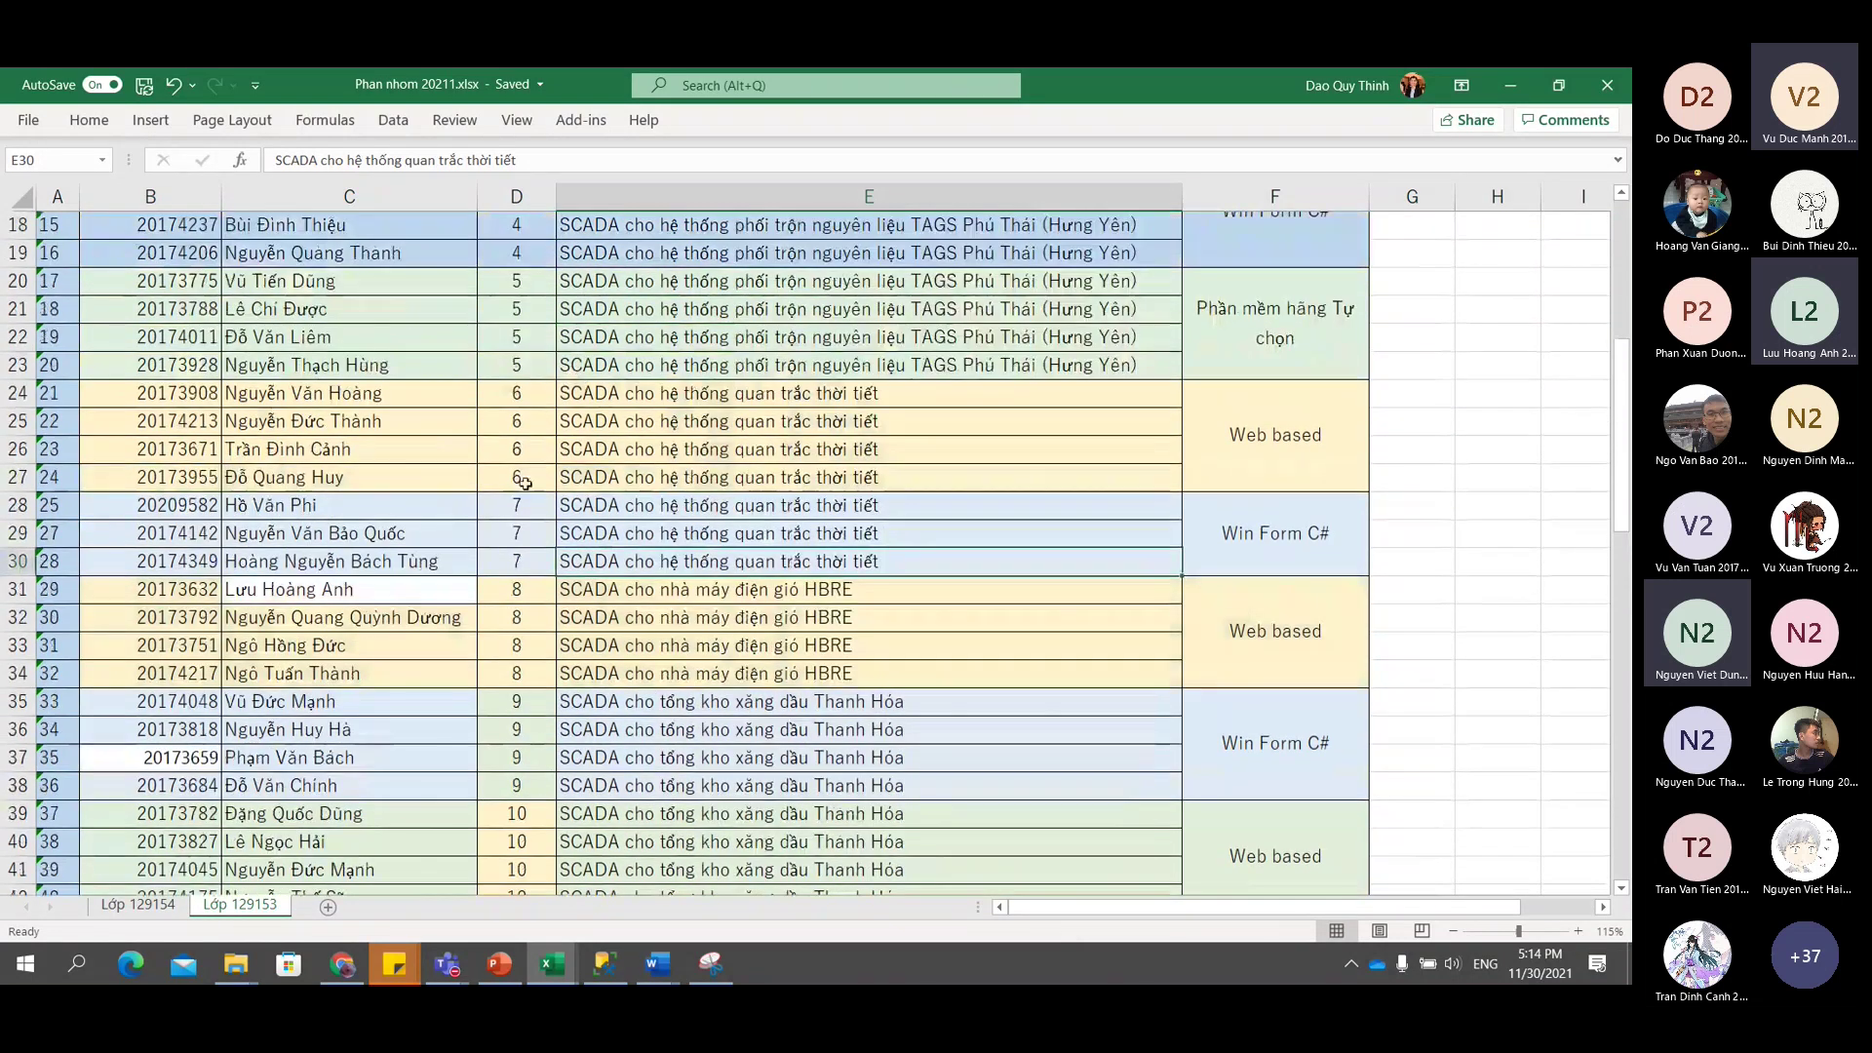
{"action": "key", "text": "ctrl+z"}
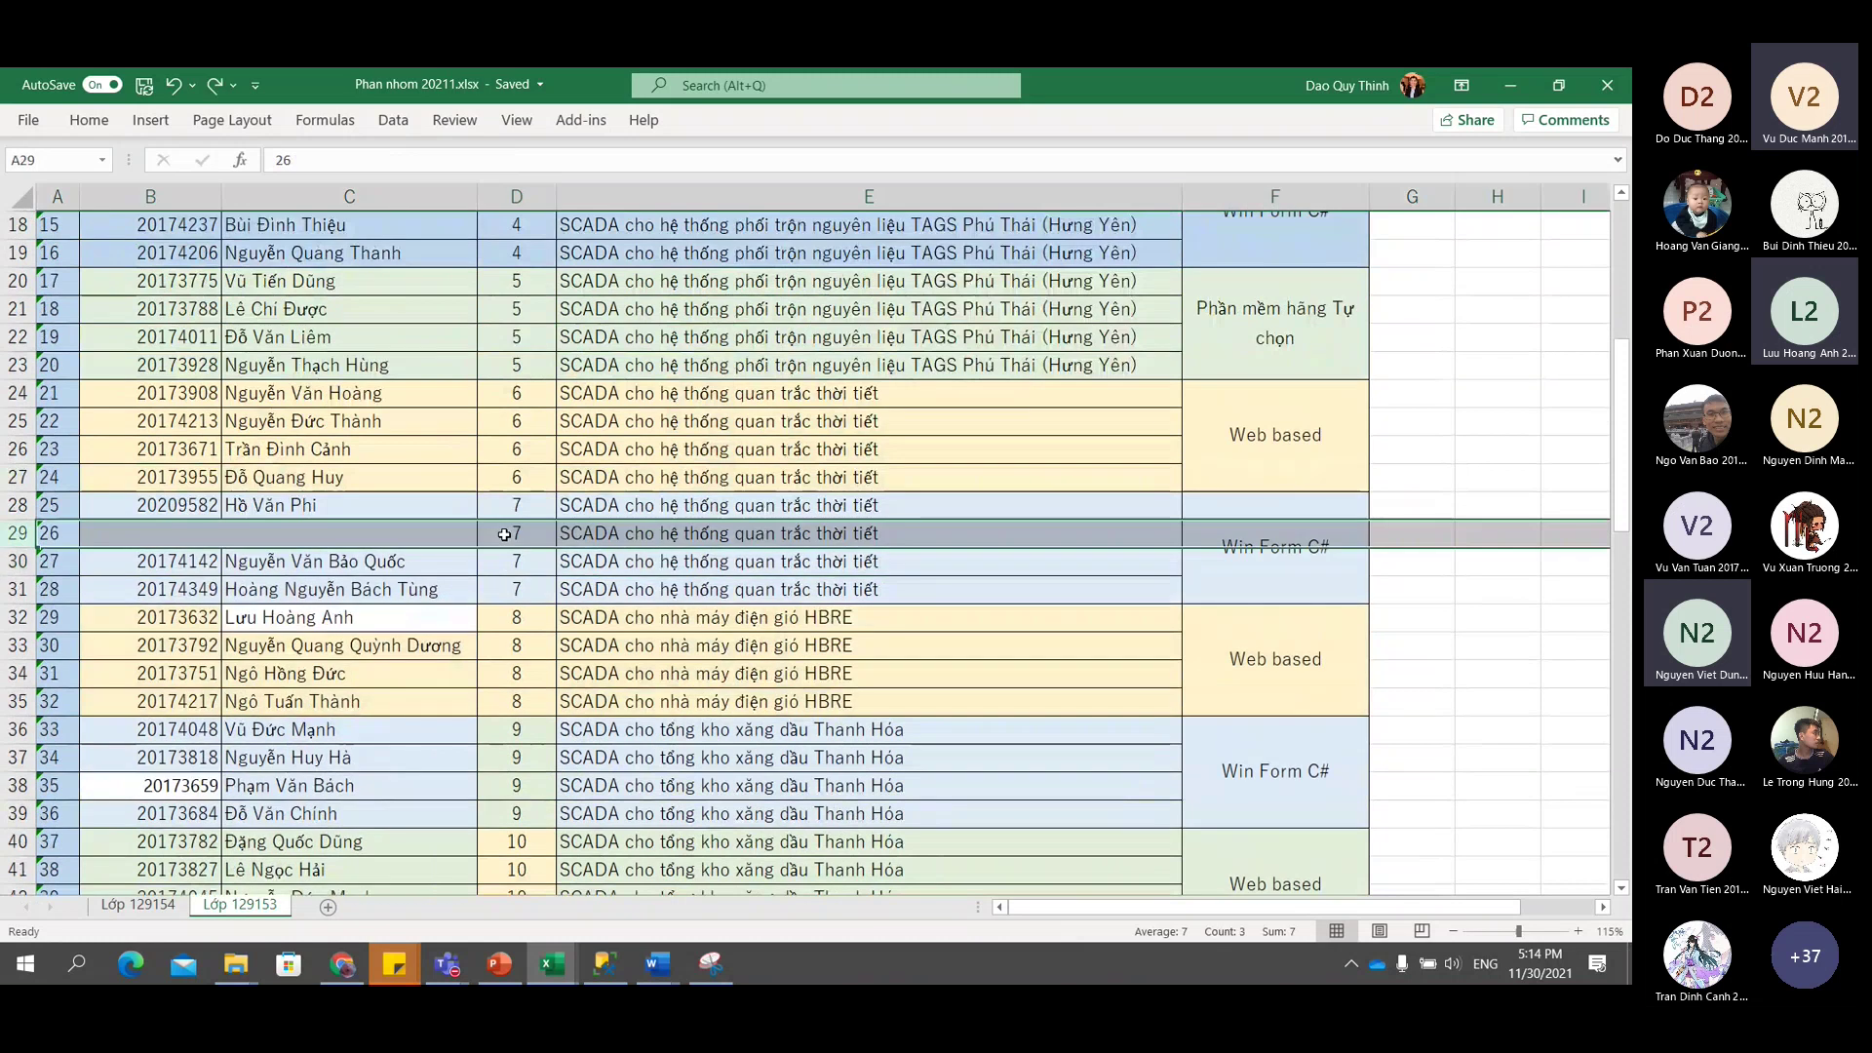
{"action": "left_click", "coordinate": [435, 535]}
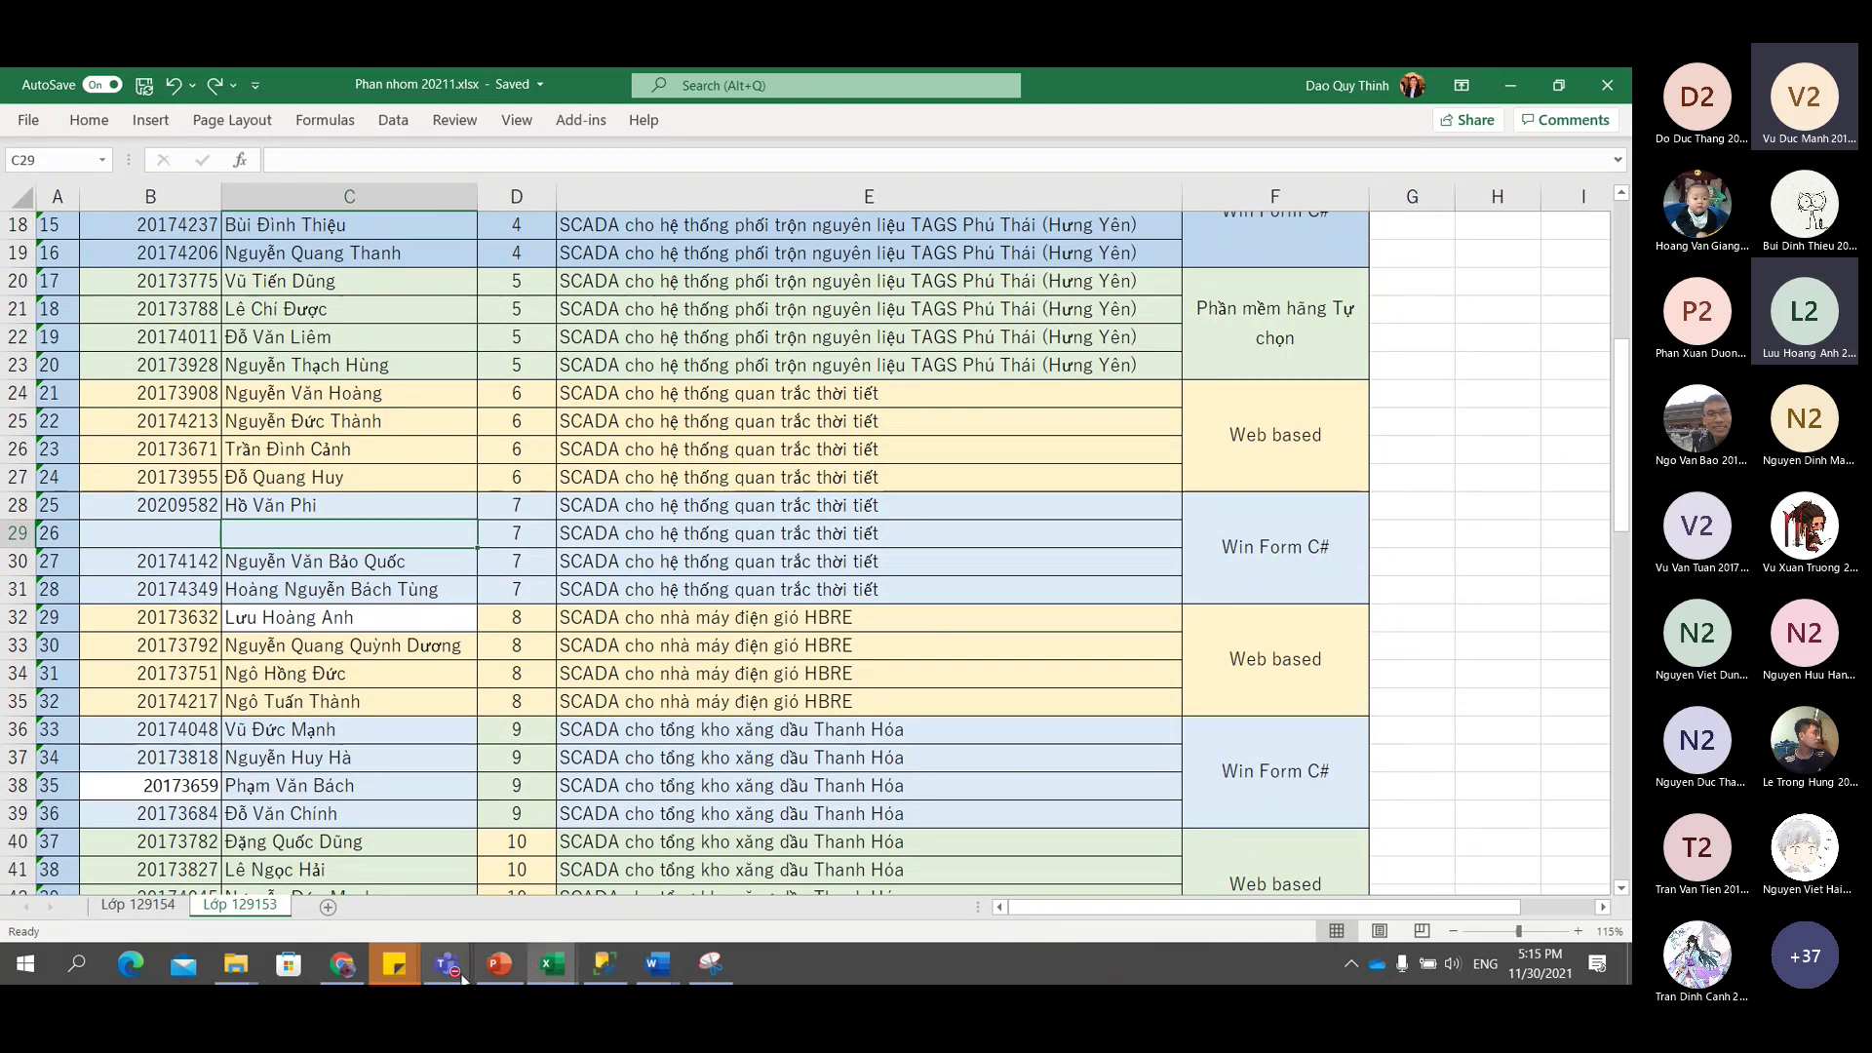
{"action": "mouse_move", "coordinate": [447, 963]}
{"action": "left_click", "coordinate": [224, 839]}
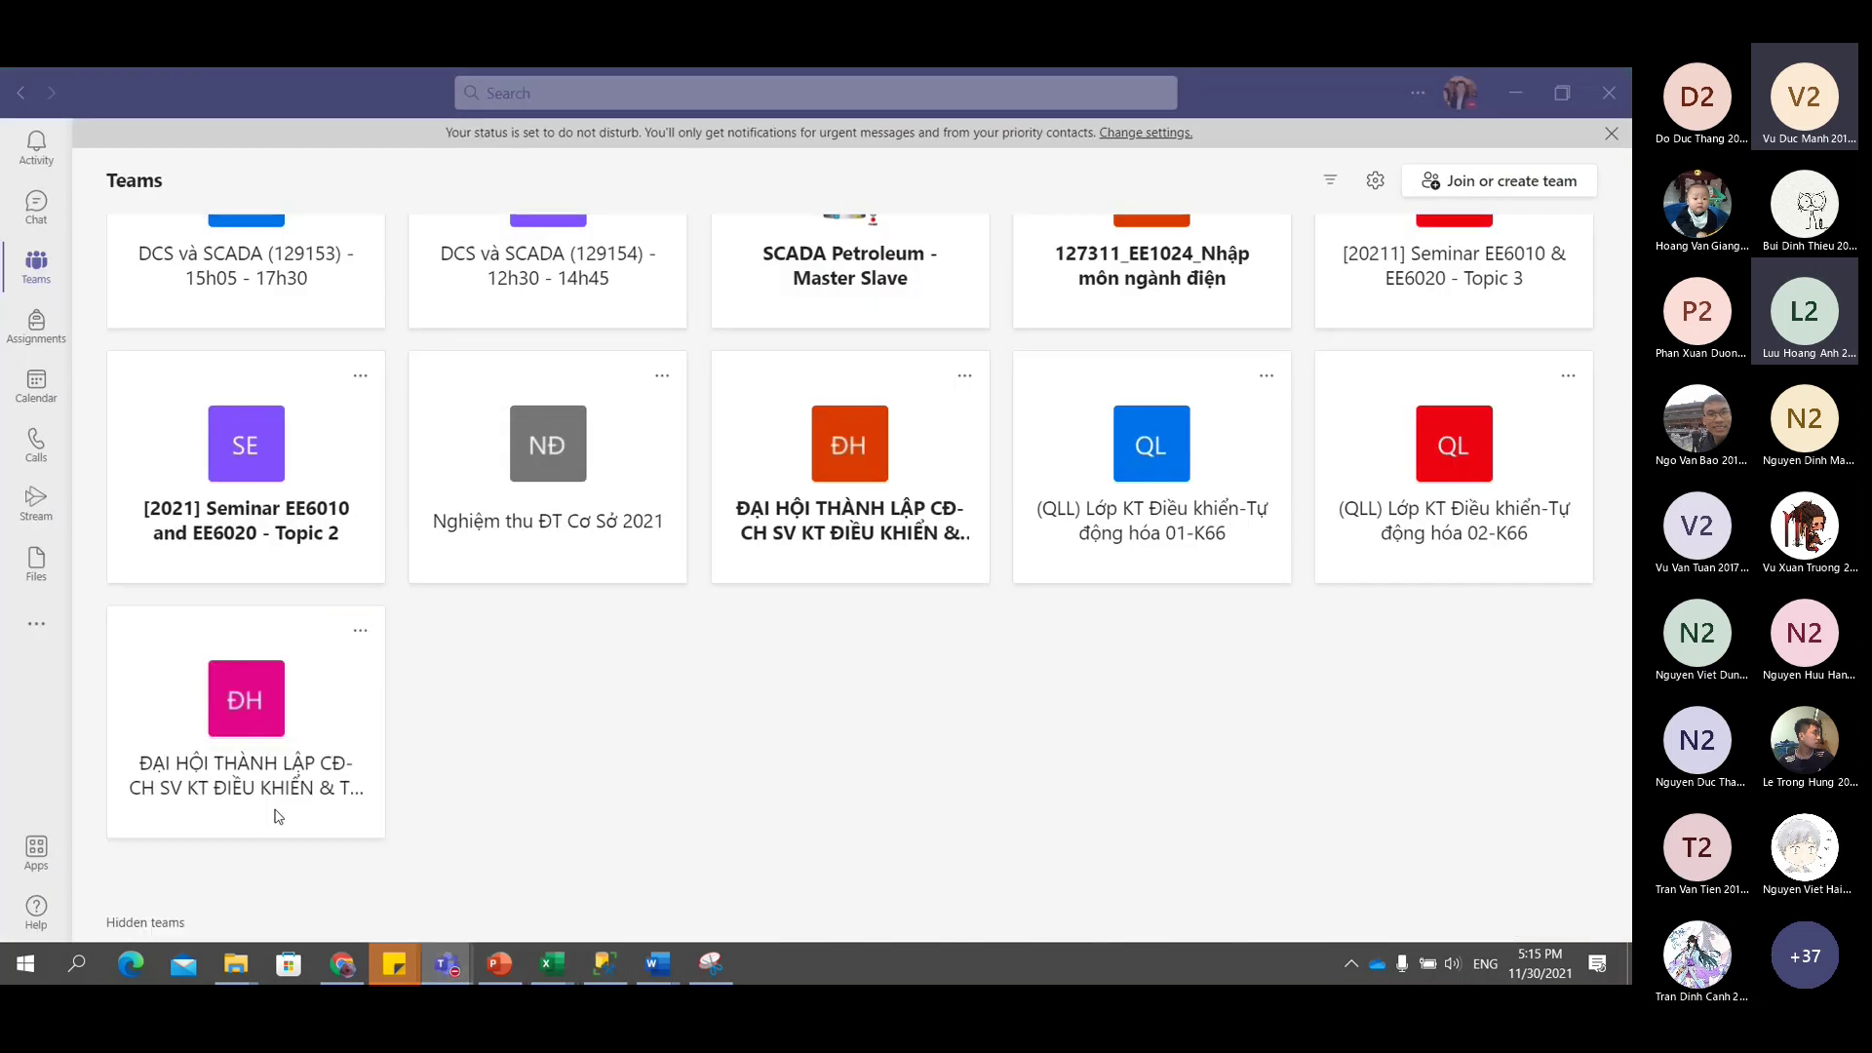
{"action": "scroll", "coordinate": [1190, 707], "scroll_direction": "up", "scroll_amount": 3}
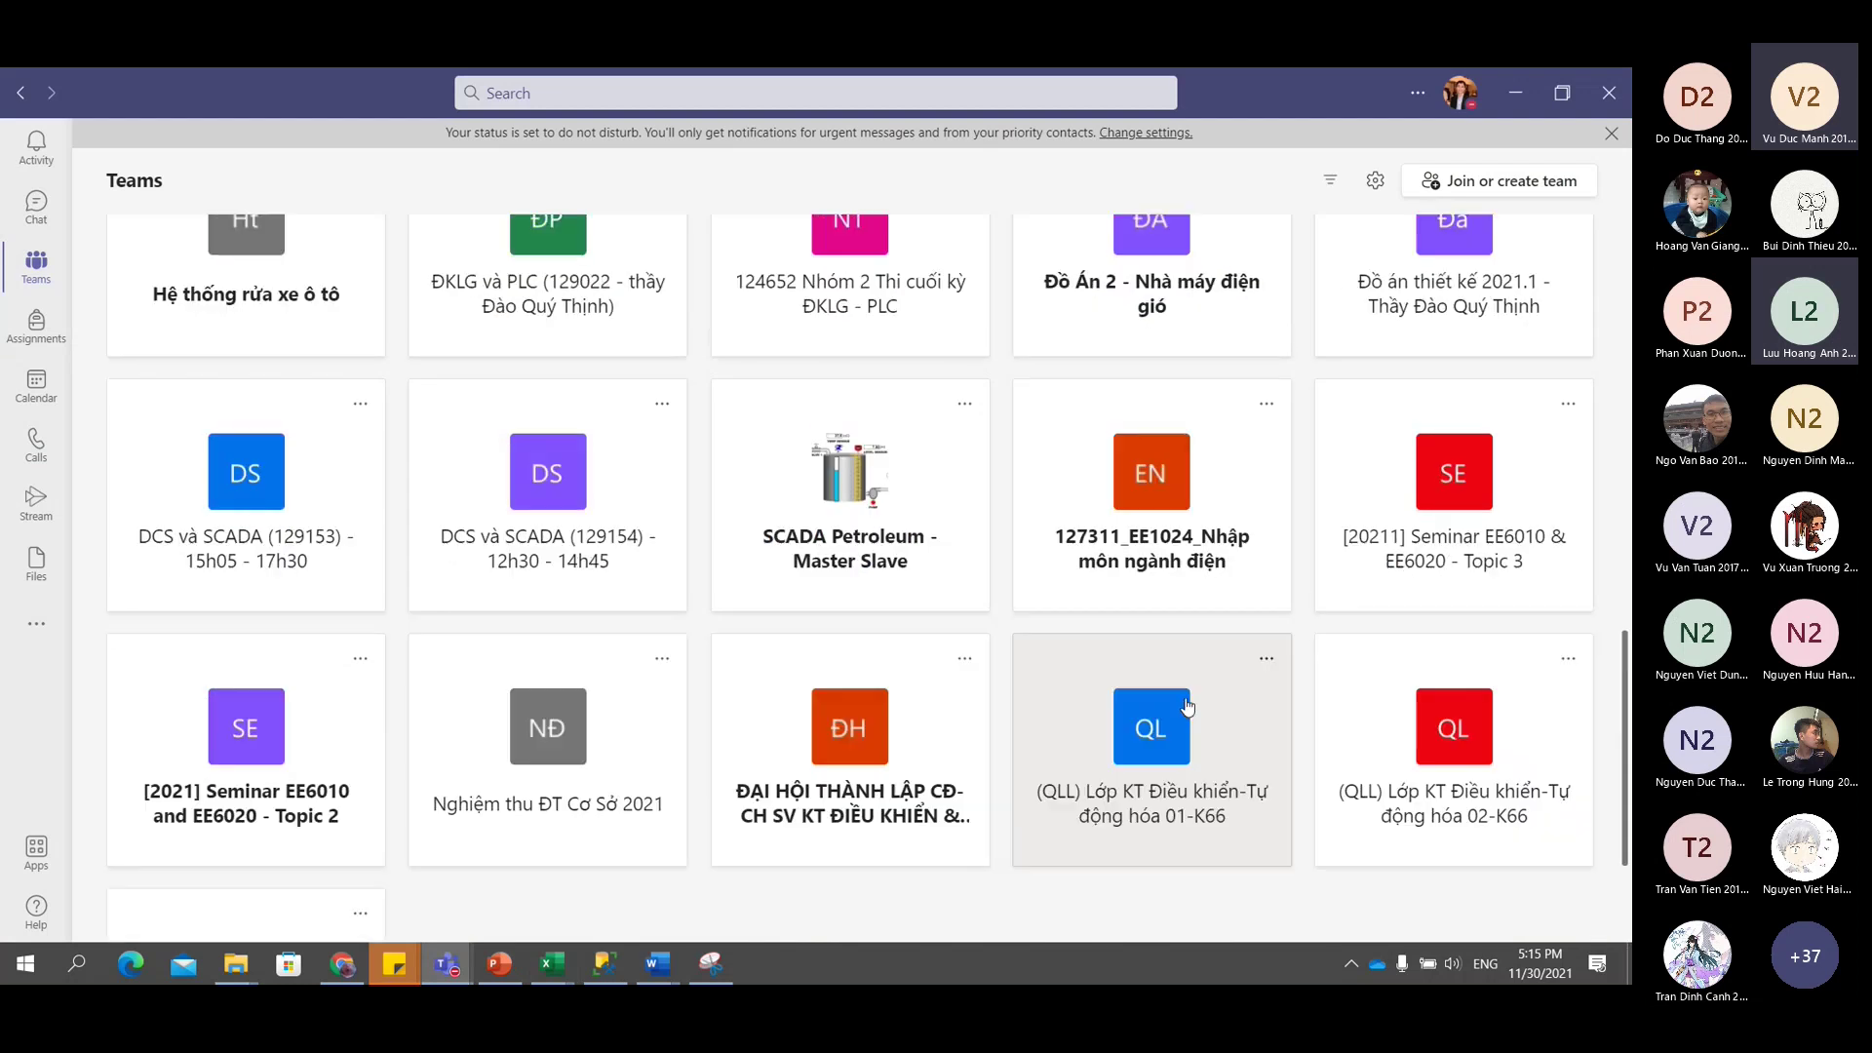
{"action": "mouse_move", "coordinate": [555, 971]}
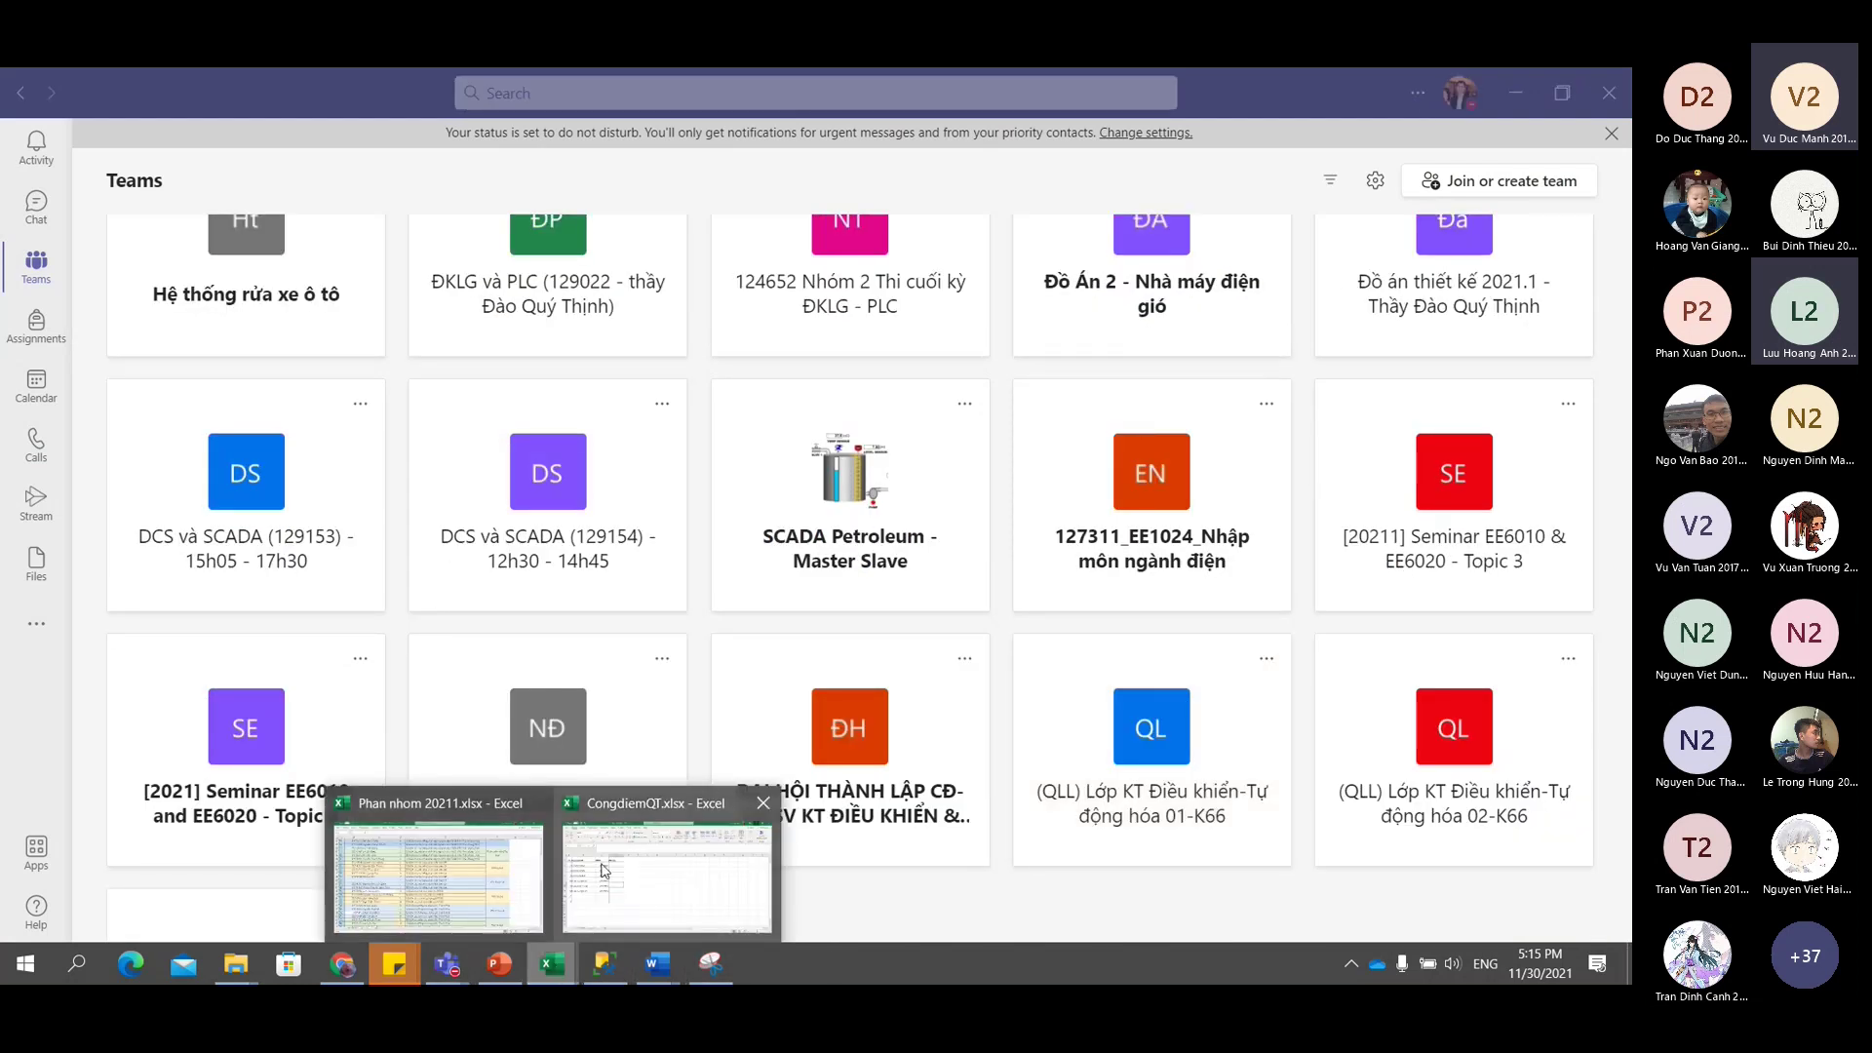
{"action": "left_click", "coordinate": [437, 856]}
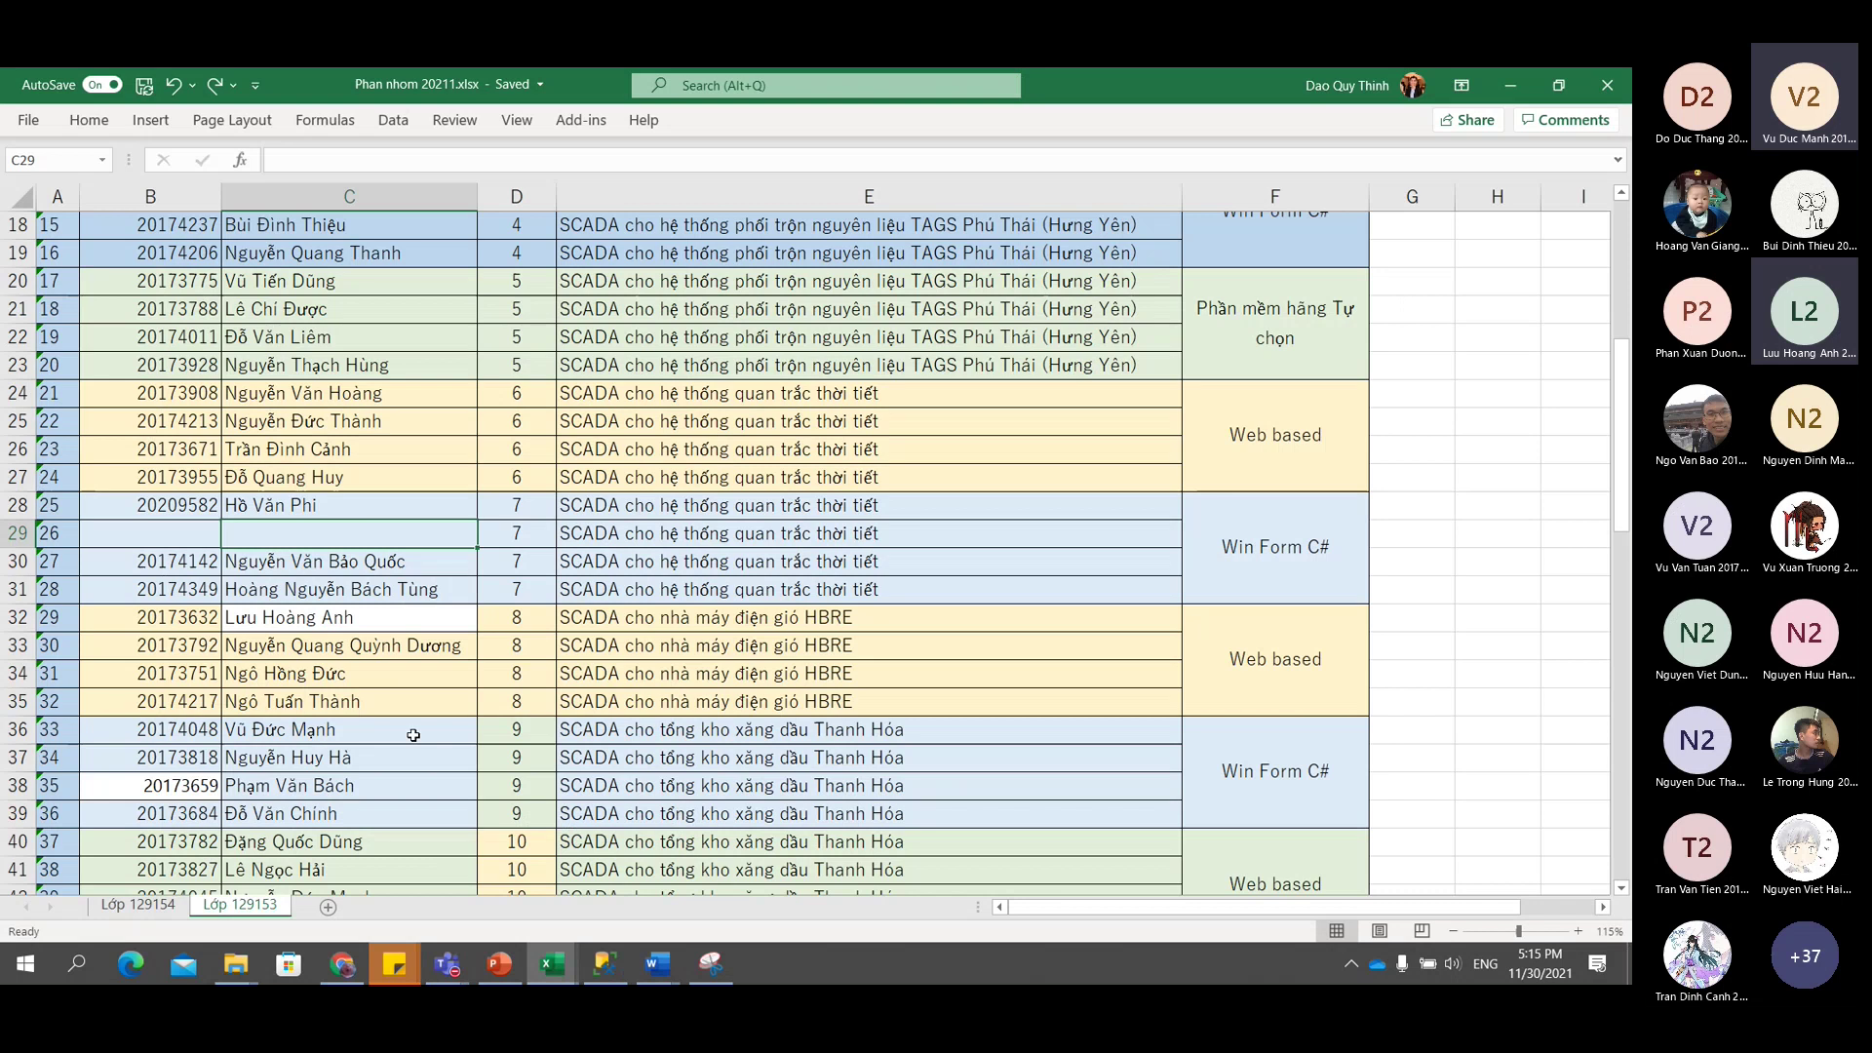
{"action": "left_click", "coordinate": [373, 589]}
{"action": "left_click", "coordinate": [381, 539]}
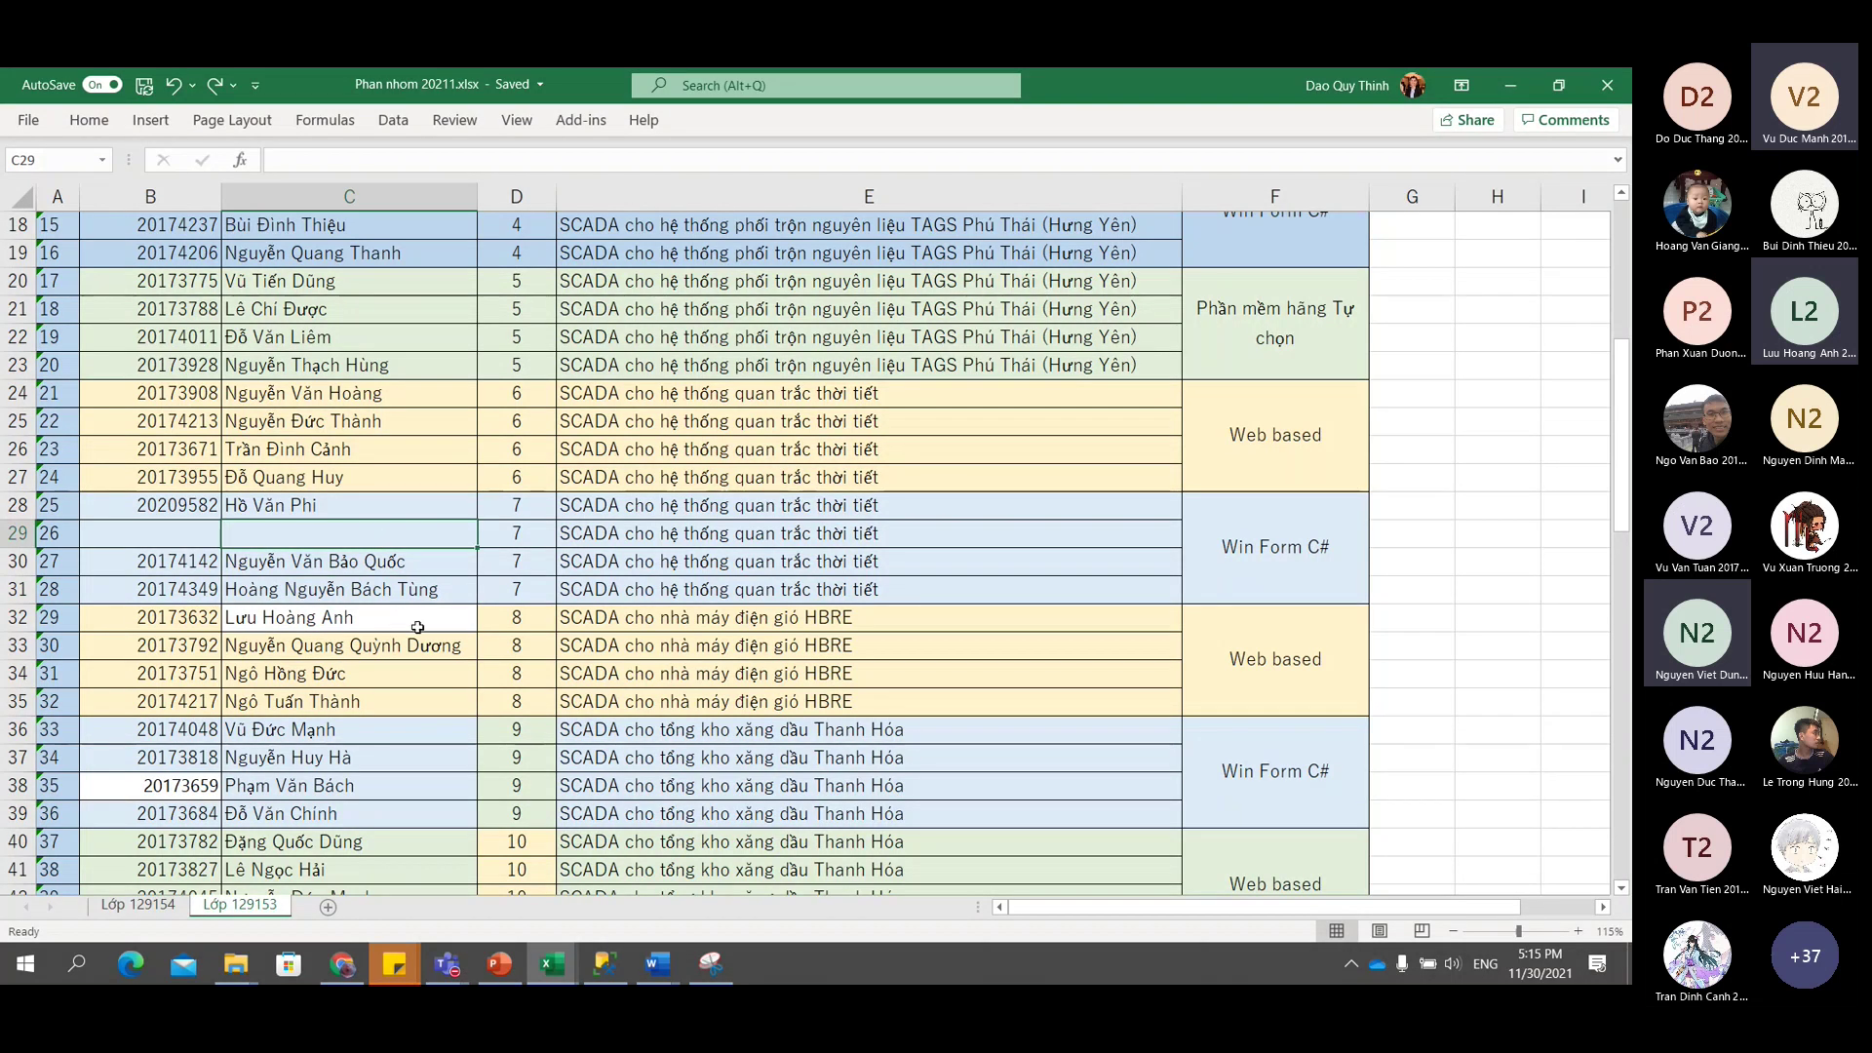
Copy the leftover student's ID and name from B84:C84 into B29 for group 7.
{"action": "scroll", "coordinate": [419, 641], "scroll_direction": "down", "scroll_amount": 8}
{"action": "scroll", "coordinate": [419, 642], "scroll_direction": "down", "scroll_amount": 11}
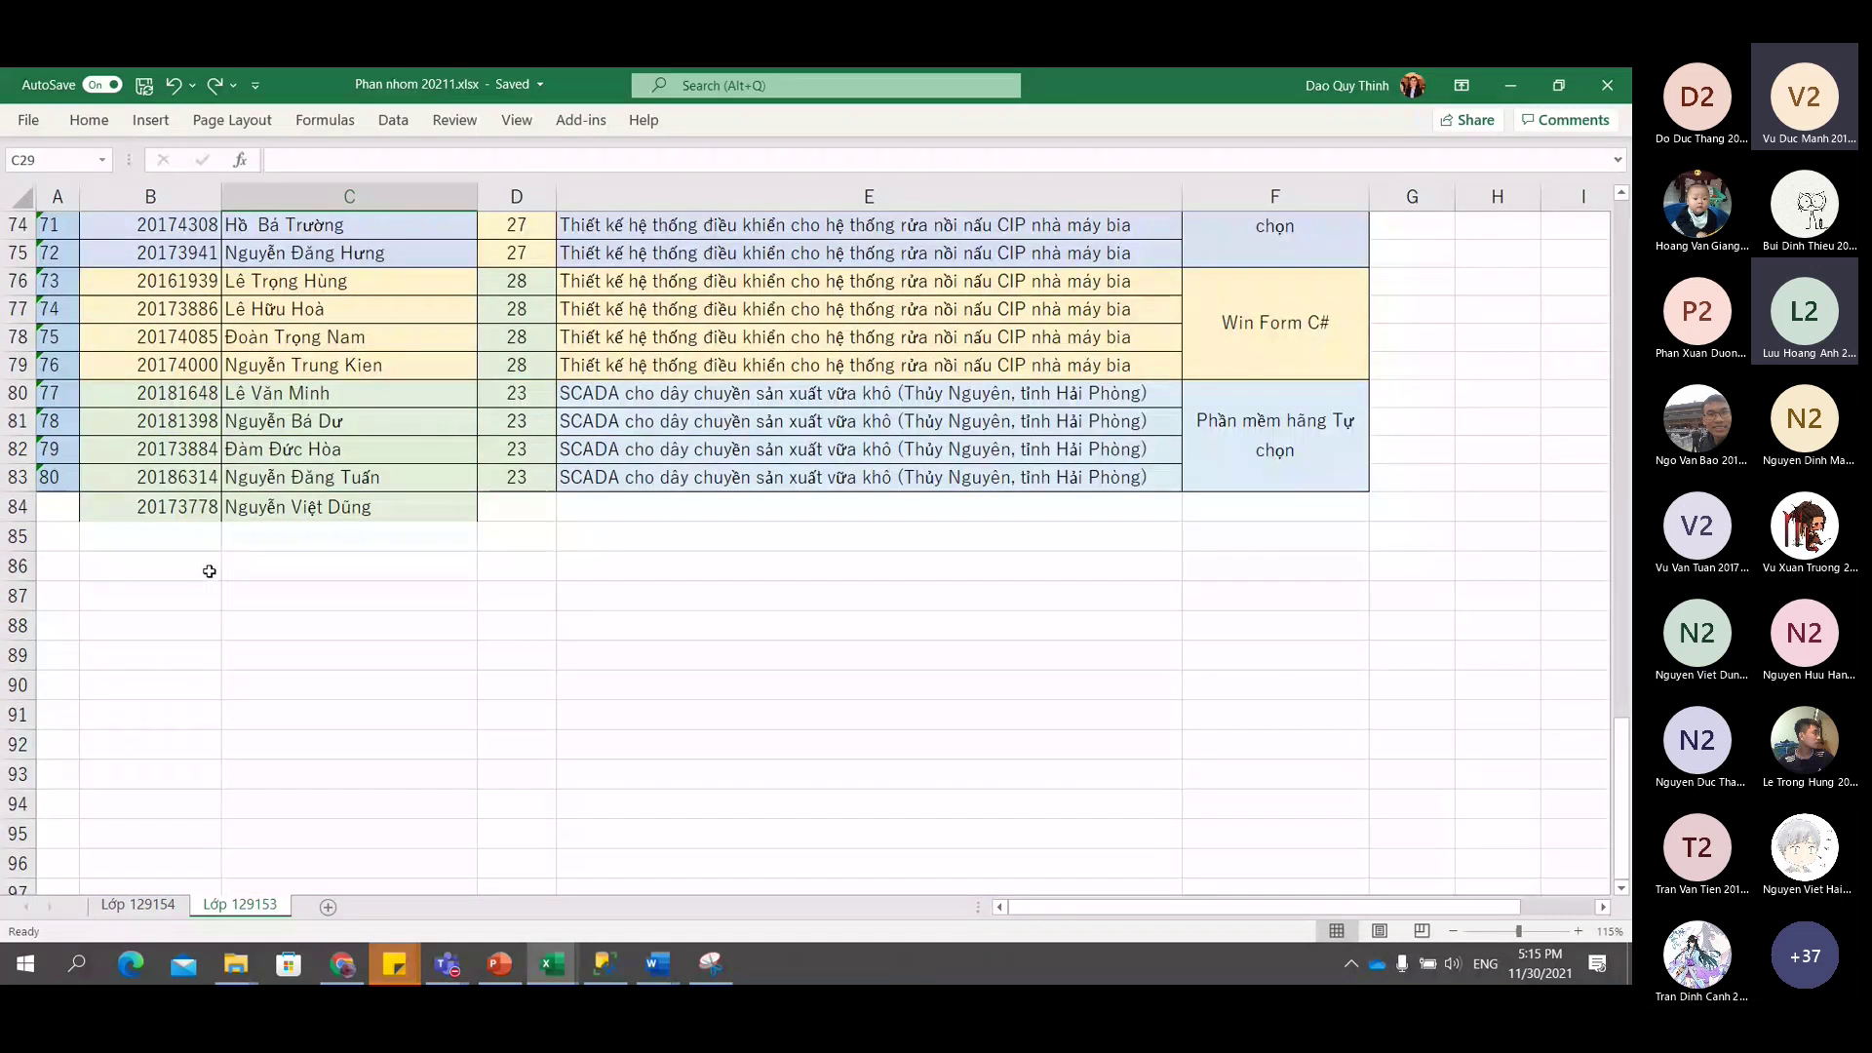
{"action": "left_click_drag", "start_coordinate": [176, 506], "coordinate": [325, 507]}
{"action": "key", "text": "ctrl+c"}
{"action": "scroll", "coordinate": [336, 517], "scroll_direction": "up", "scroll_amount": 16}
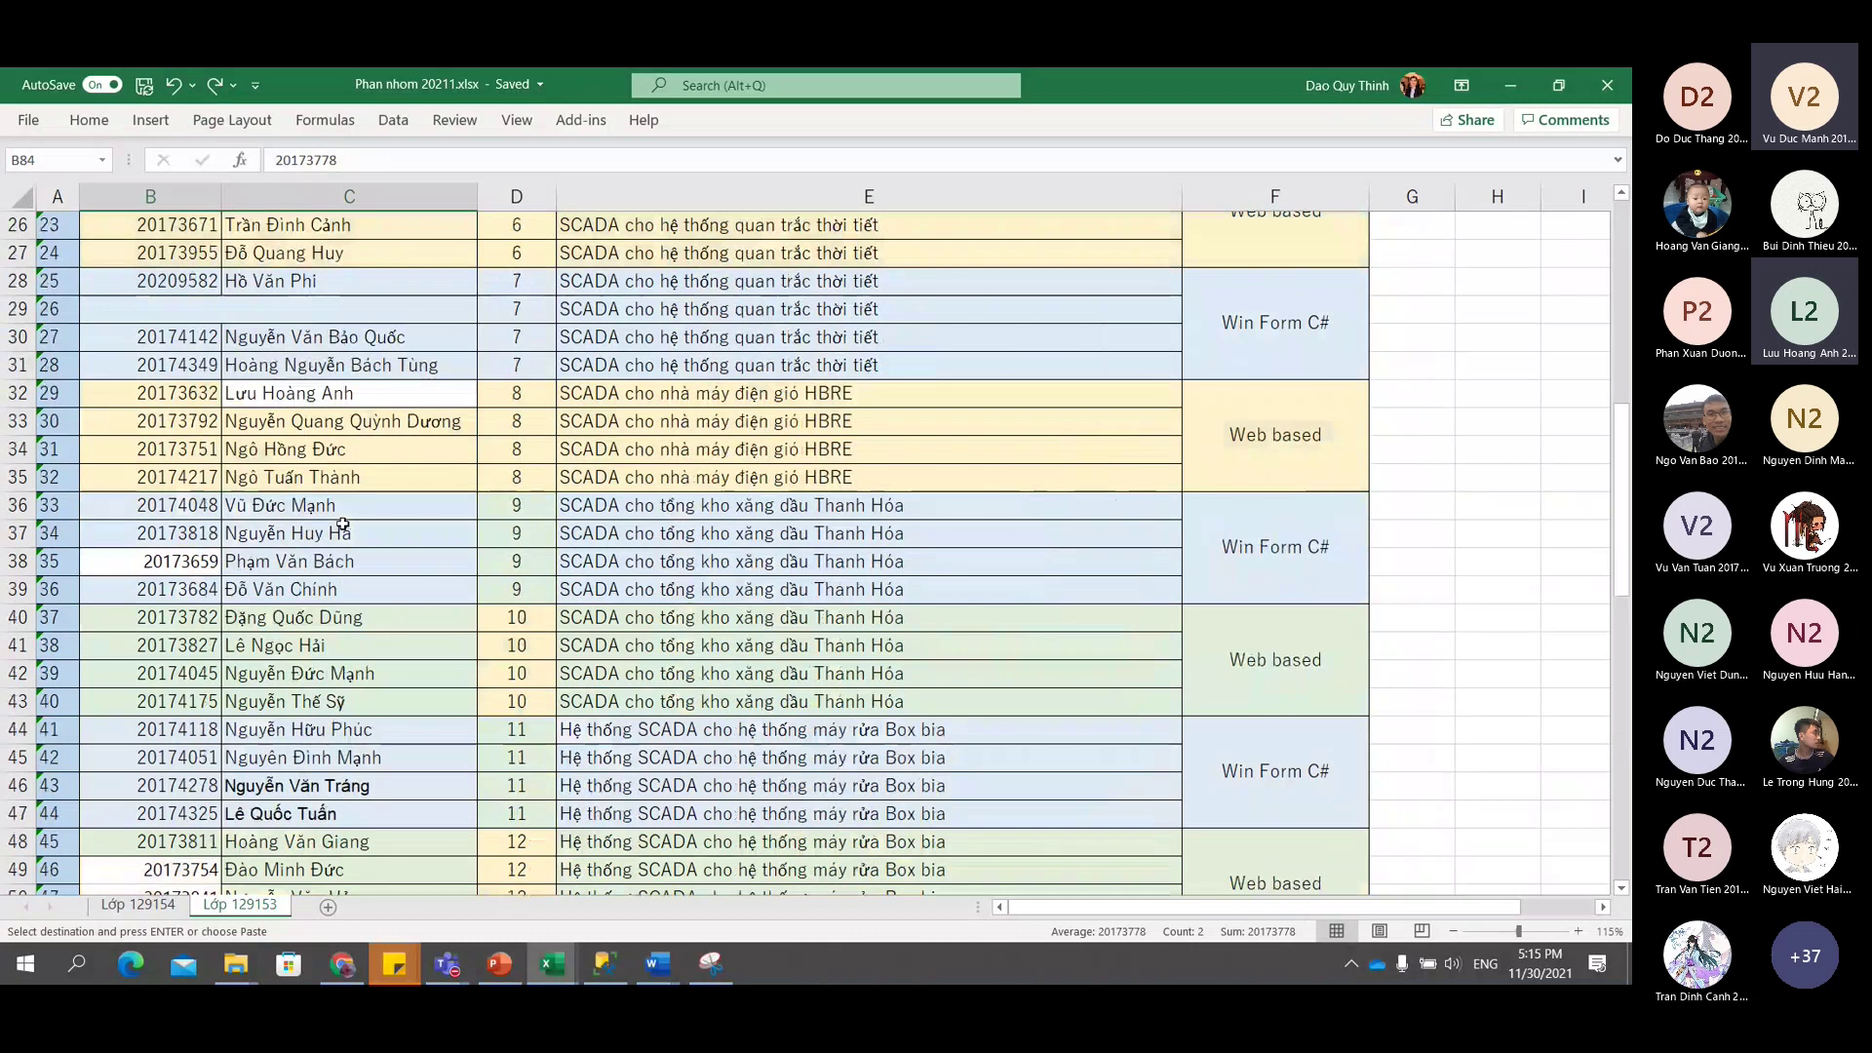
{"action": "left_click", "coordinate": [196, 310]}
{"action": "key", "text": "Return"}
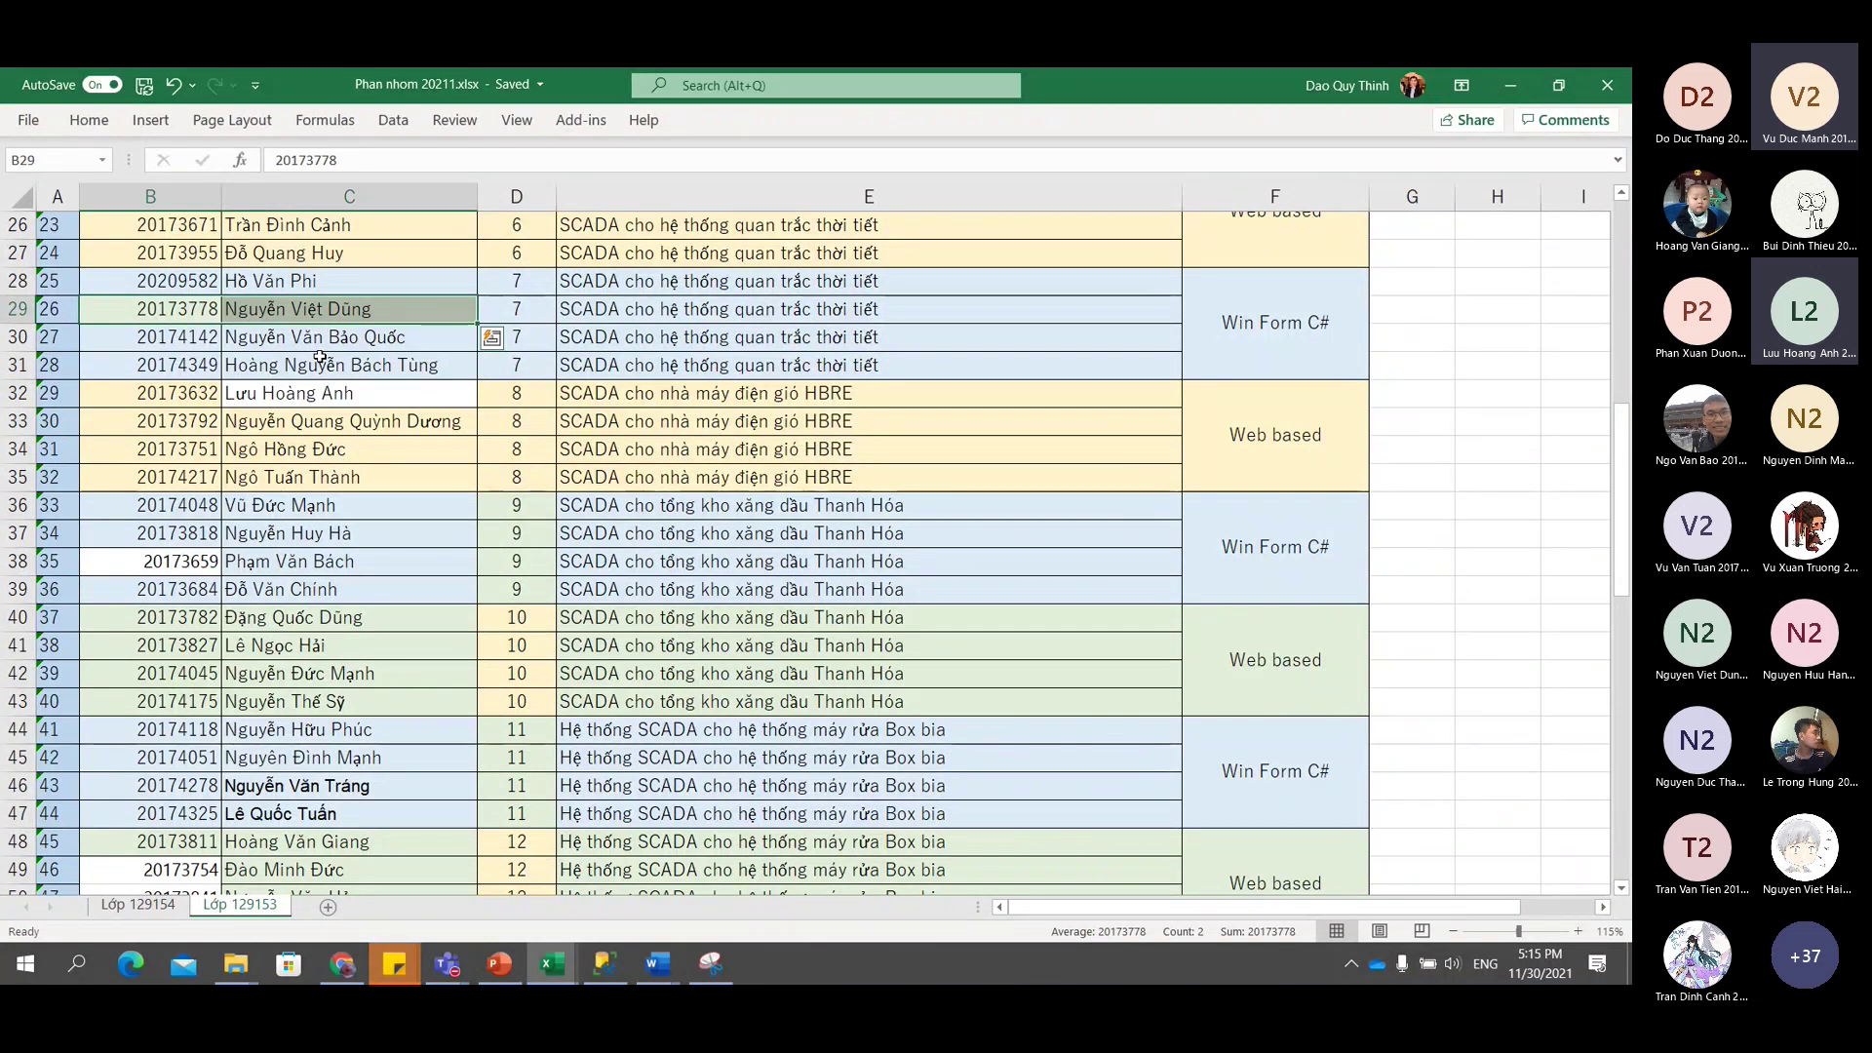
{"action": "key", "text": "Escape"}
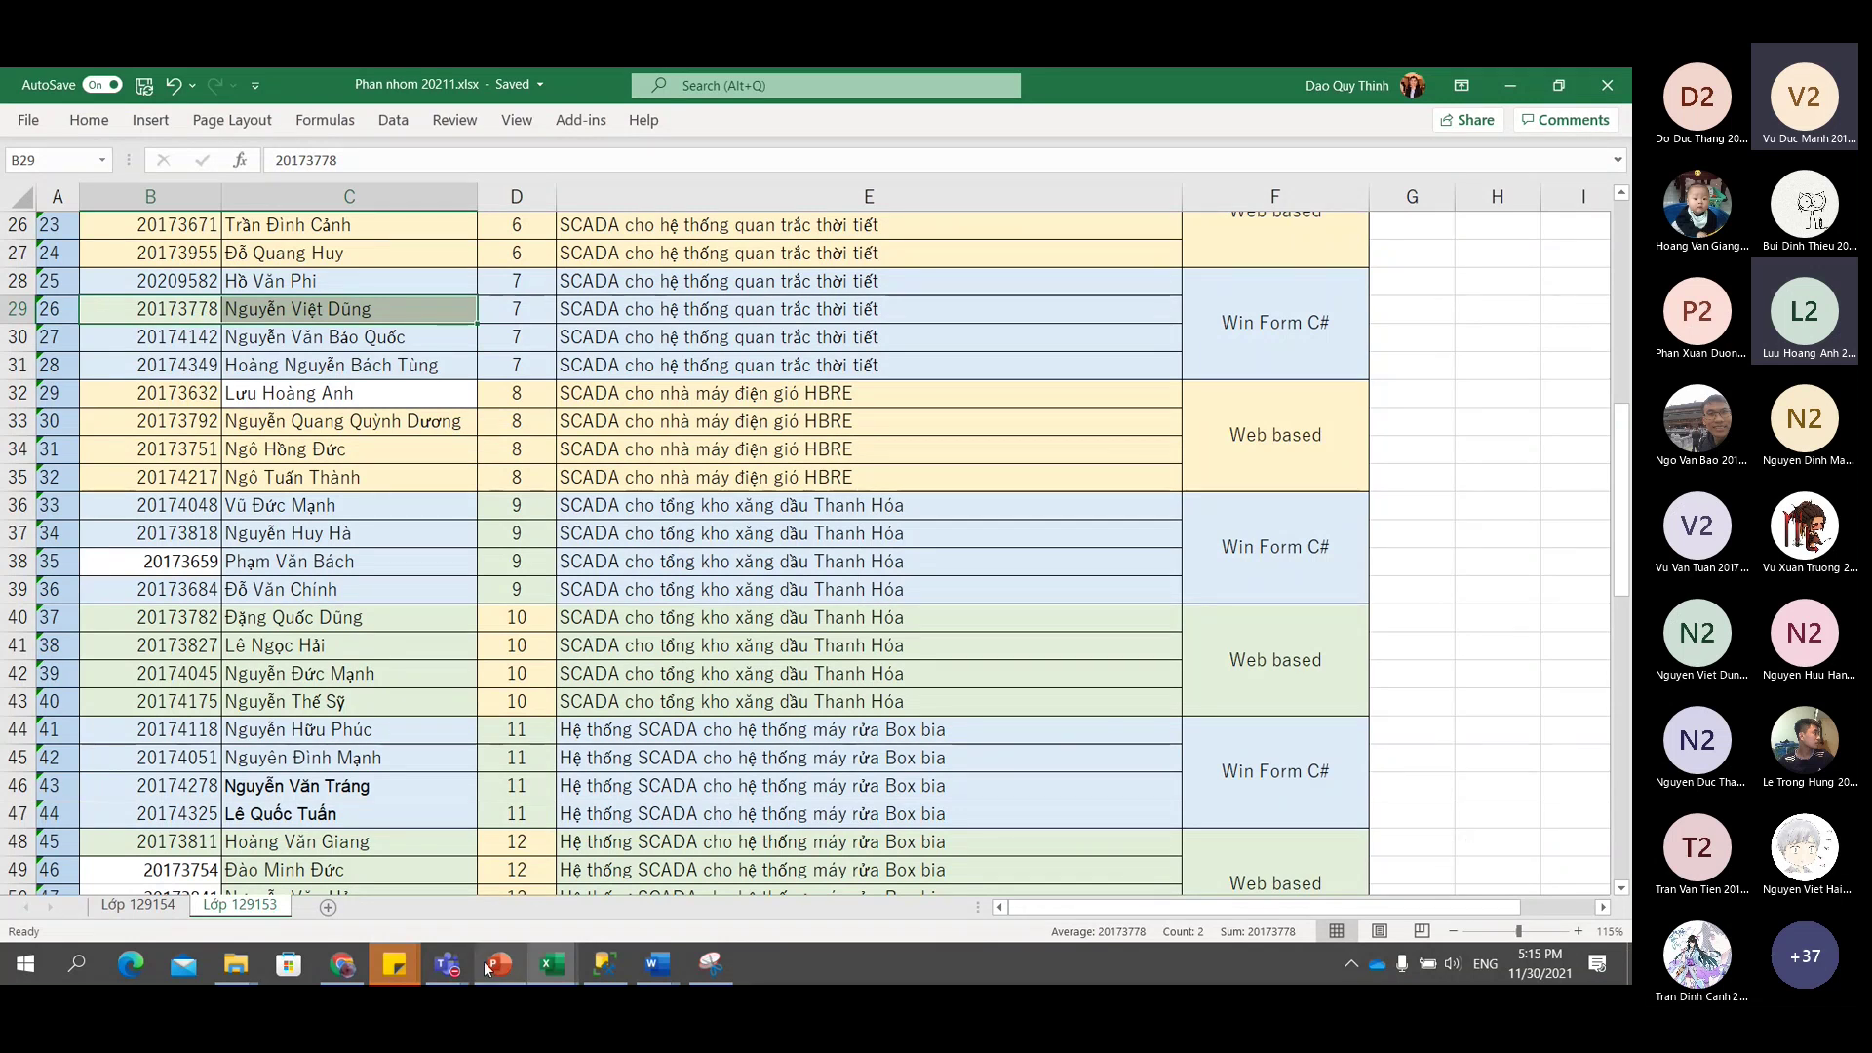
Select and copy group 7's four member IDs and names, B28:C31.
{"action": "mouse_move", "coordinate": [464, 966]}
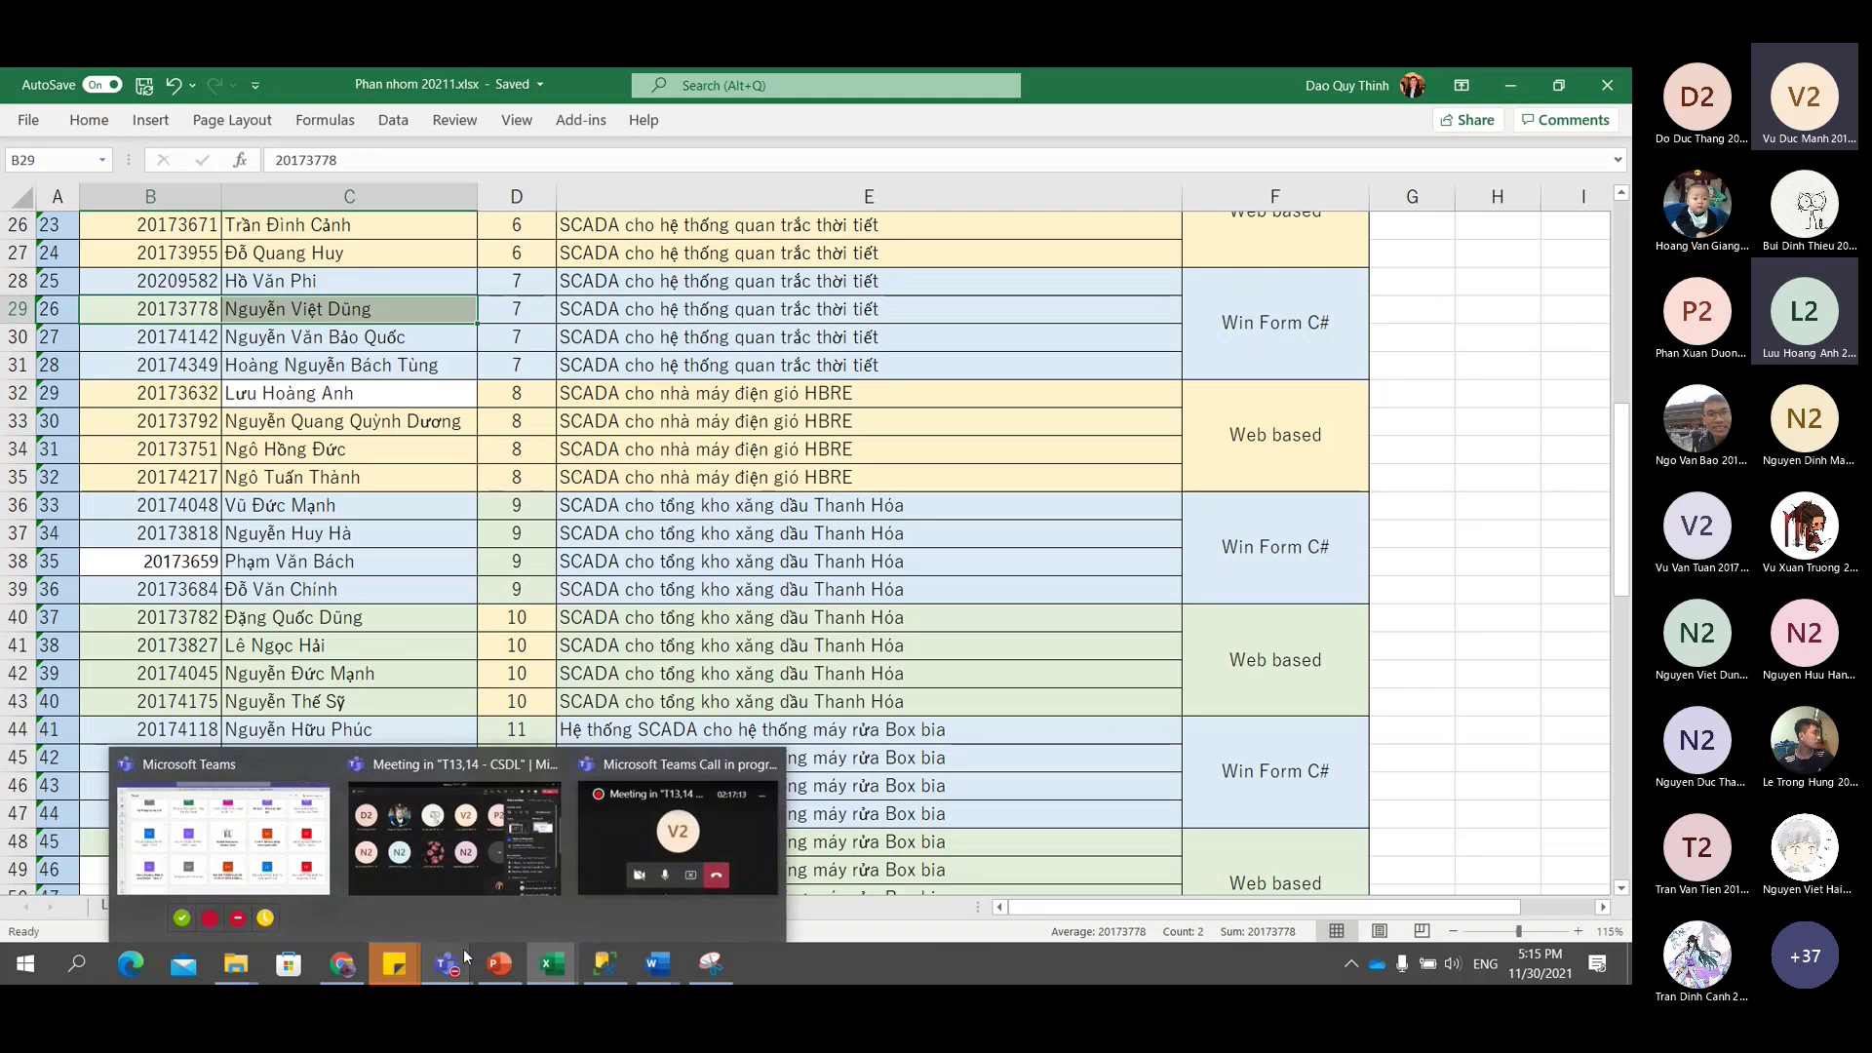
{"action": "left_click", "coordinate": [562, 618]}
{"action": "scroll", "coordinate": [563, 619], "scroll_direction": "up", "scroll_amount": 3}
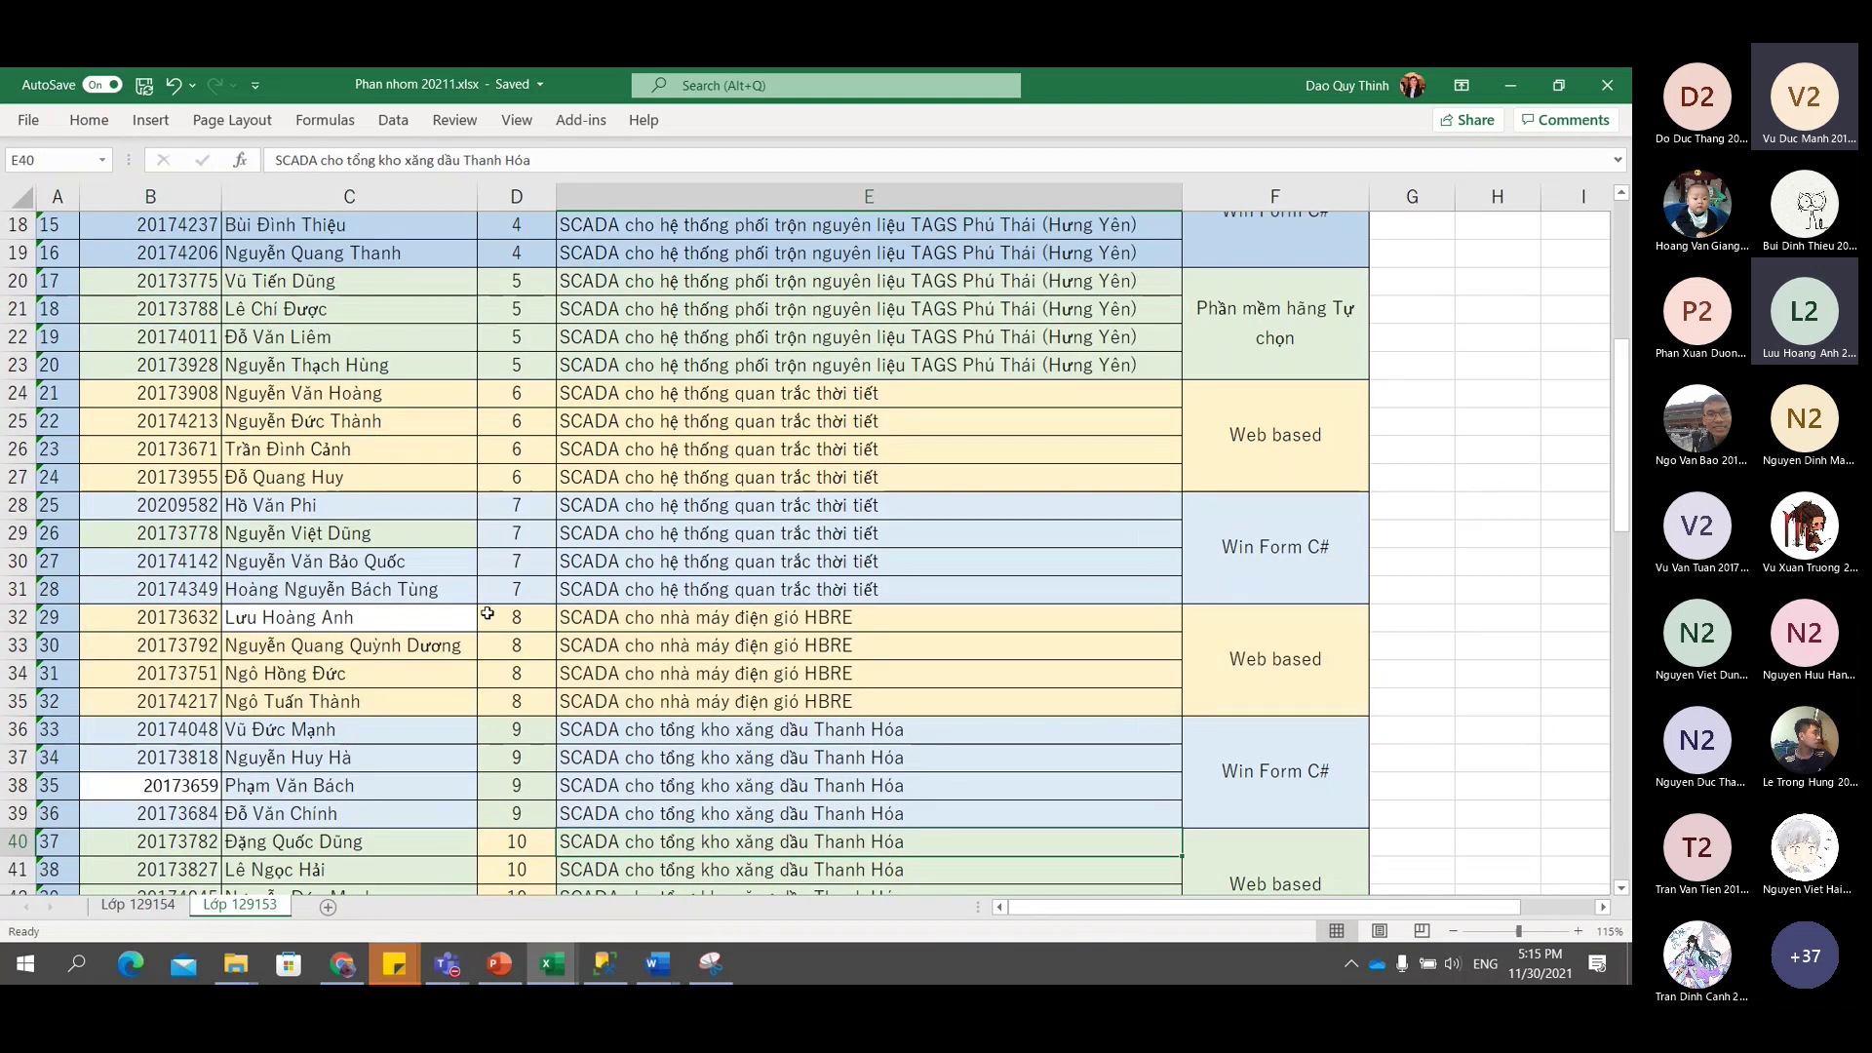
{"action": "left_click_drag", "start_coordinate": [151, 532], "coordinate": [312, 539]}
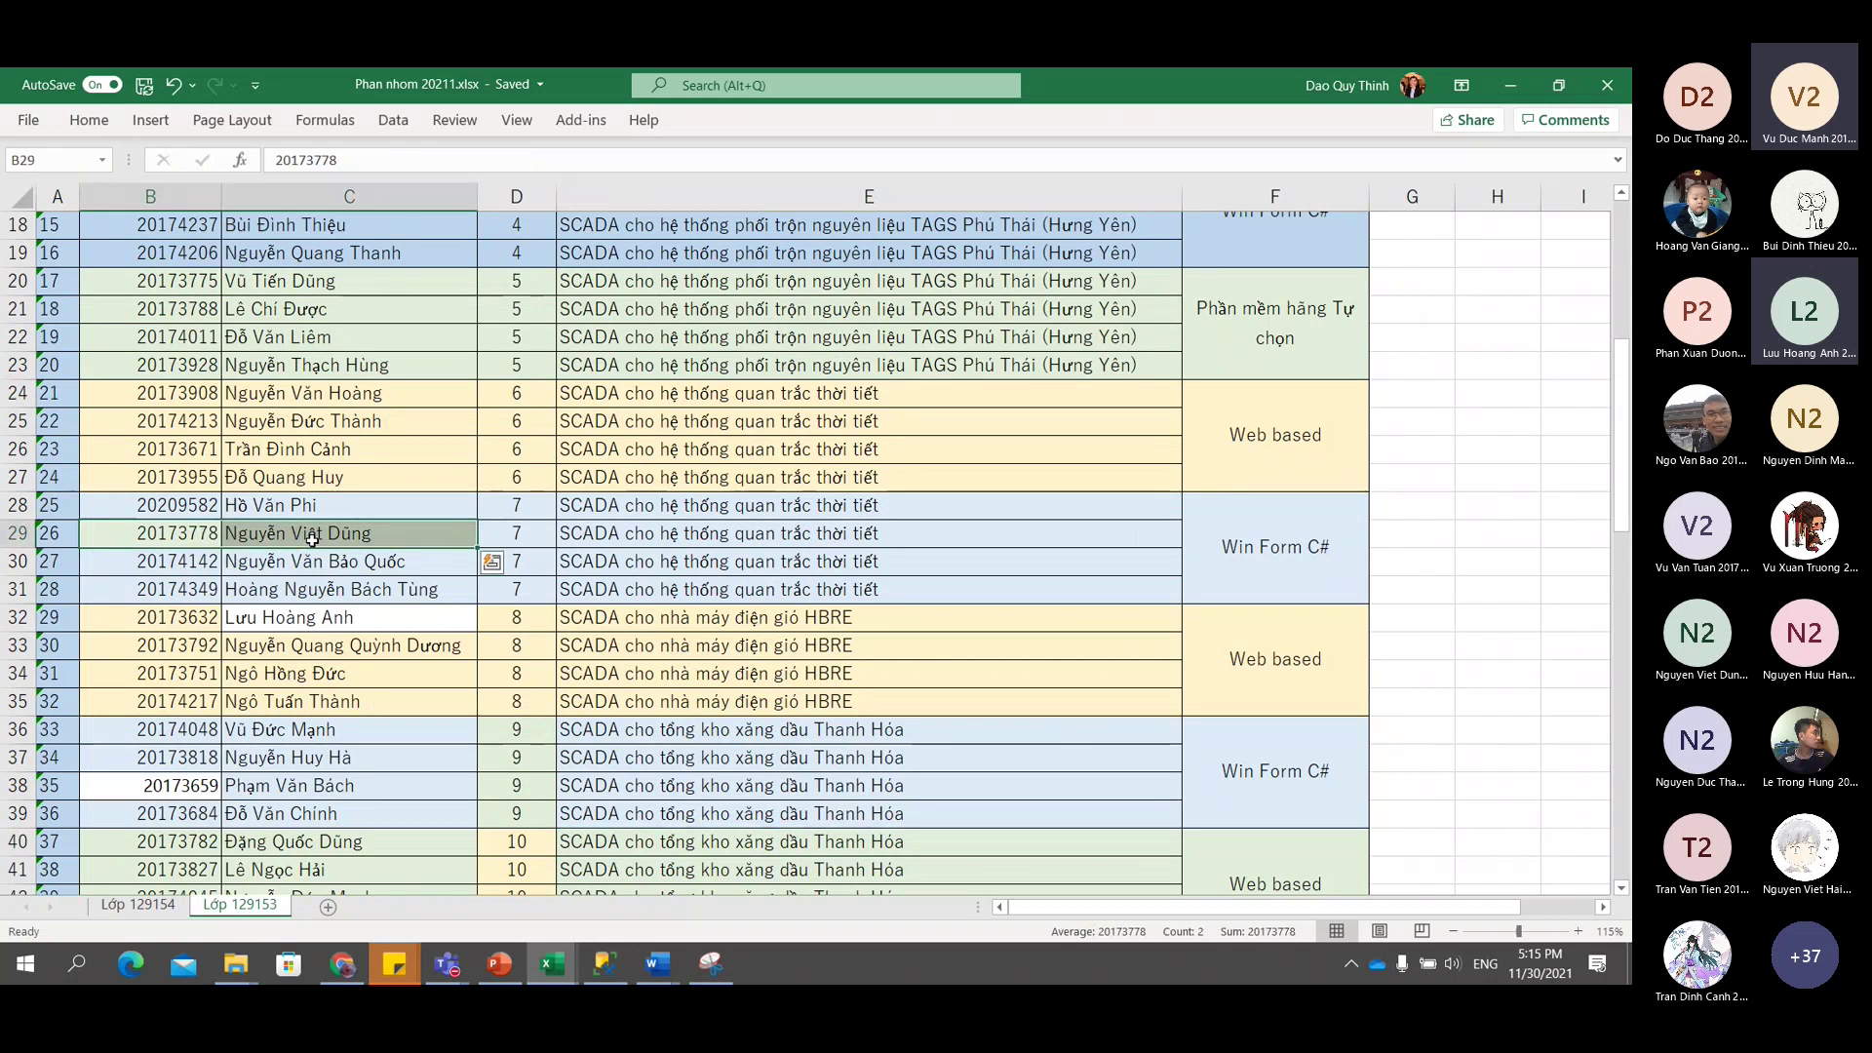
{"action": "left_click_drag", "start_coordinate": [175, 505], "coordinate": [345, 588]}
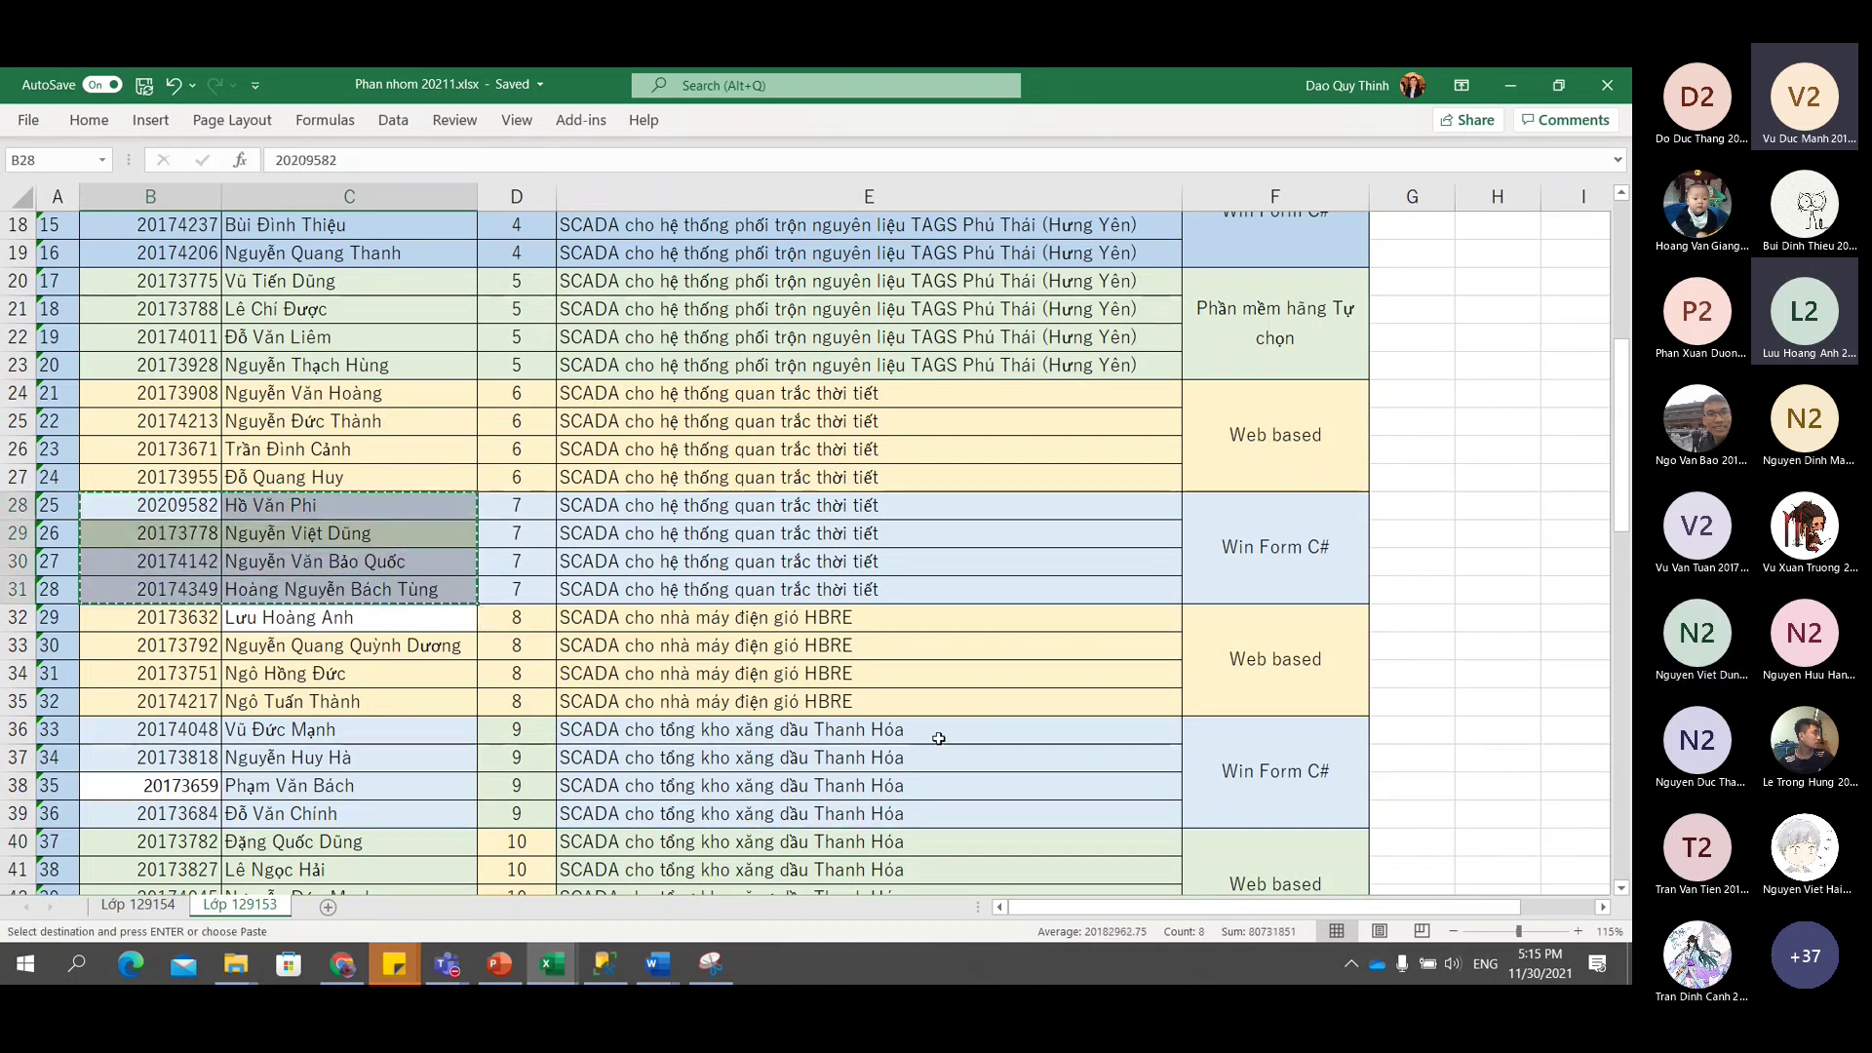
Copy group 7's four IDs and names and post them as a table in the Teams meeting chat.
{"action": "key", "text": "ctrl+c"}
{"action": "key", "text": "alt+Tab"}
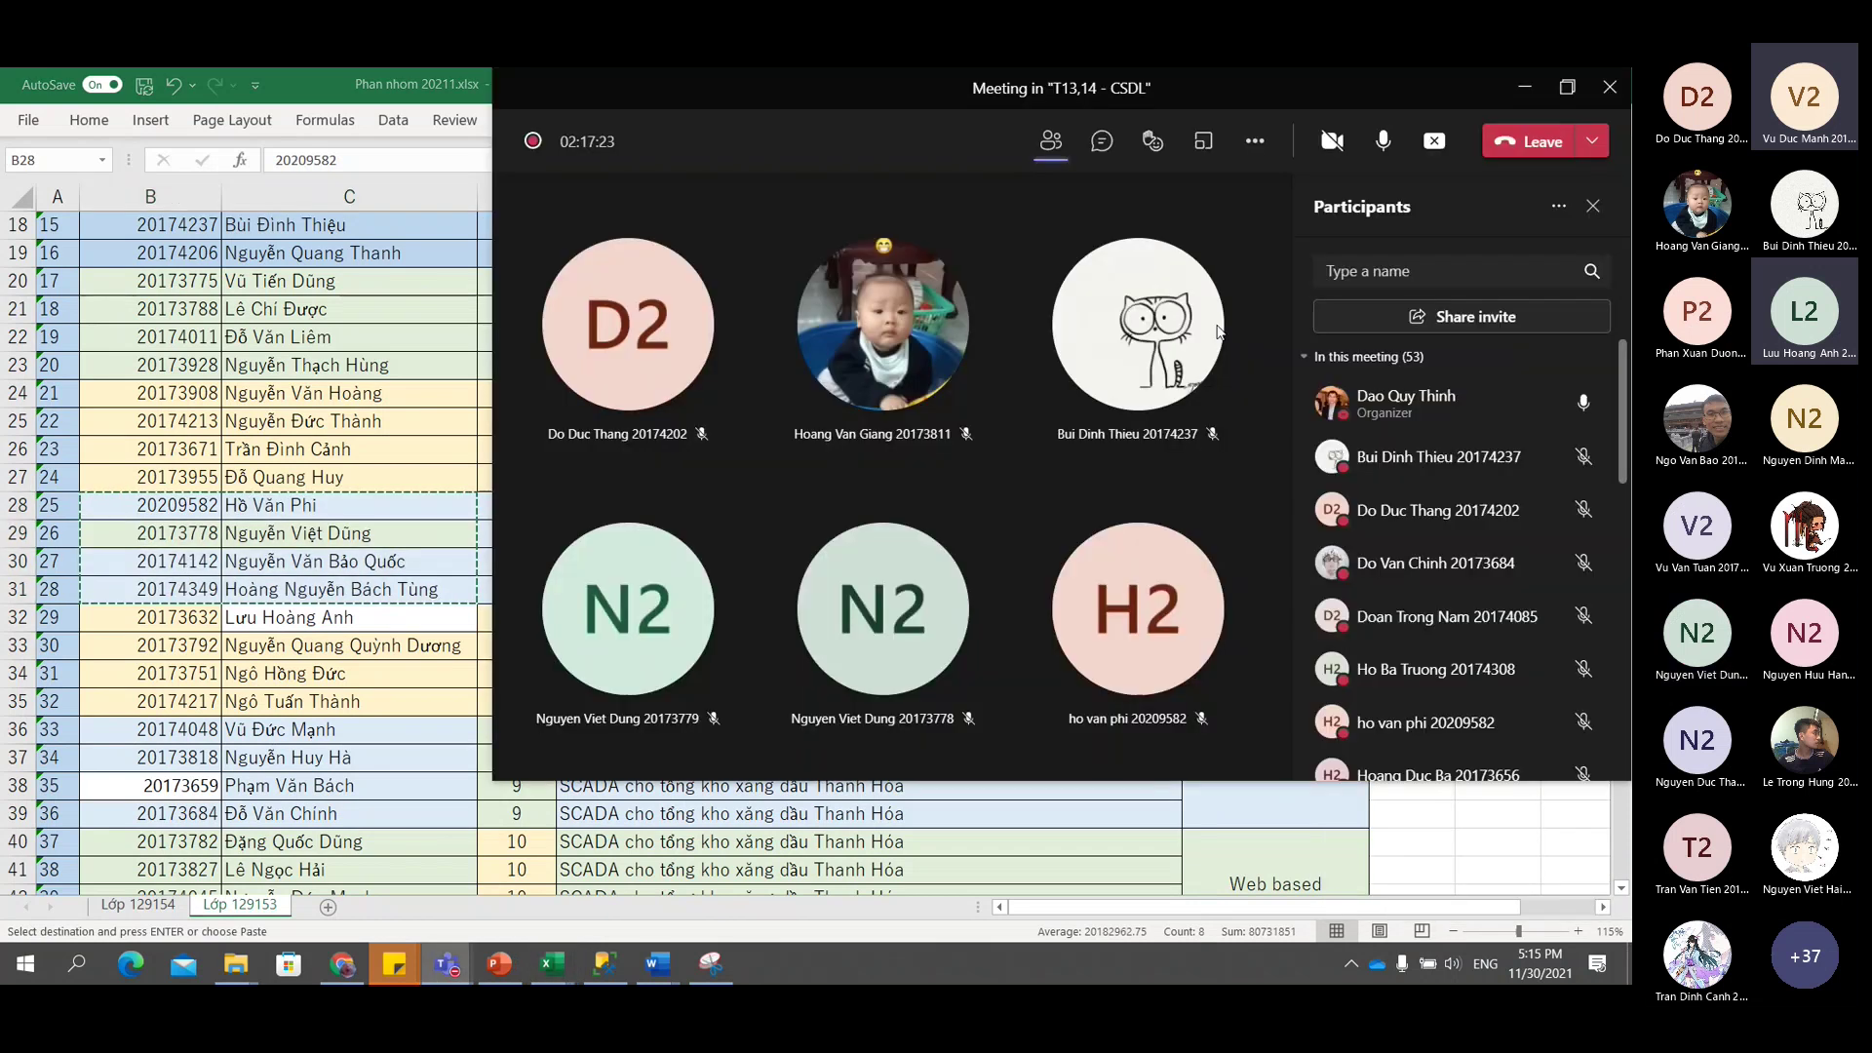
{"action": "left_click", "coordinate": [1111, 142]}
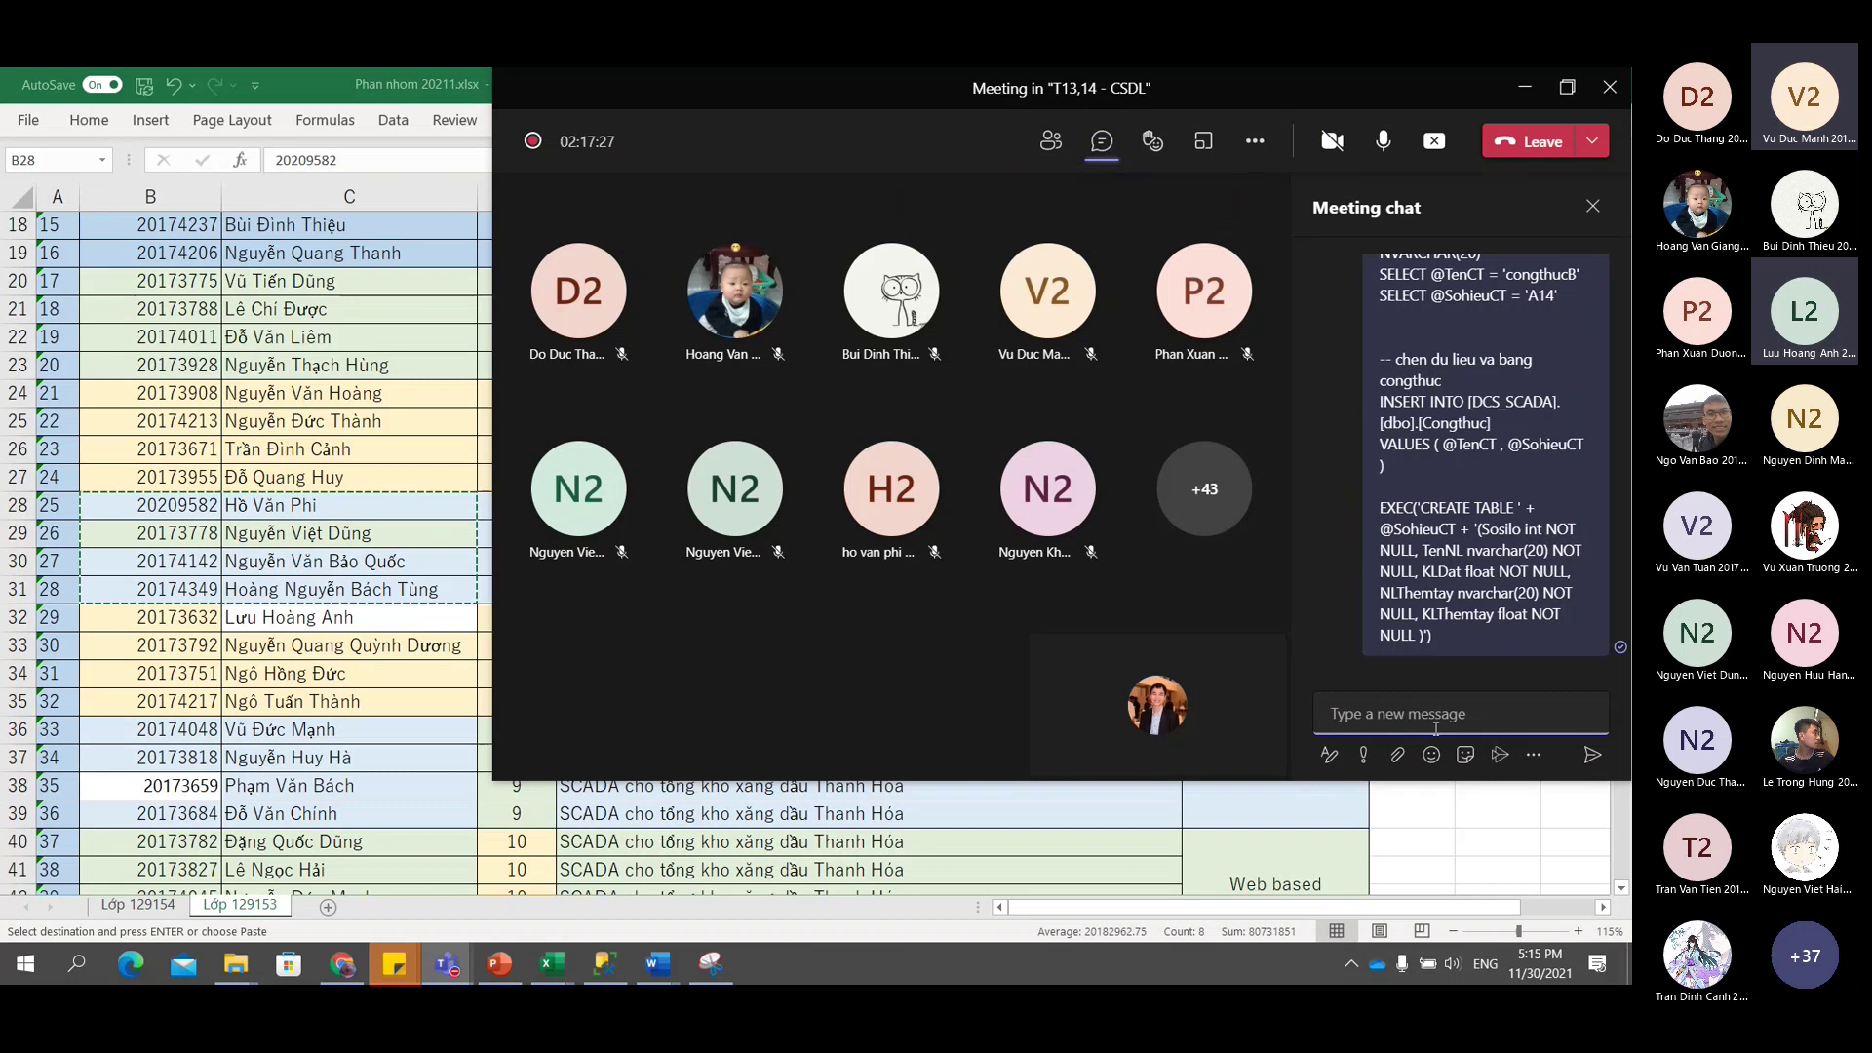
{"action": "key", "text": "ctrl+v"}
{"action": "key", "text": "Return"}
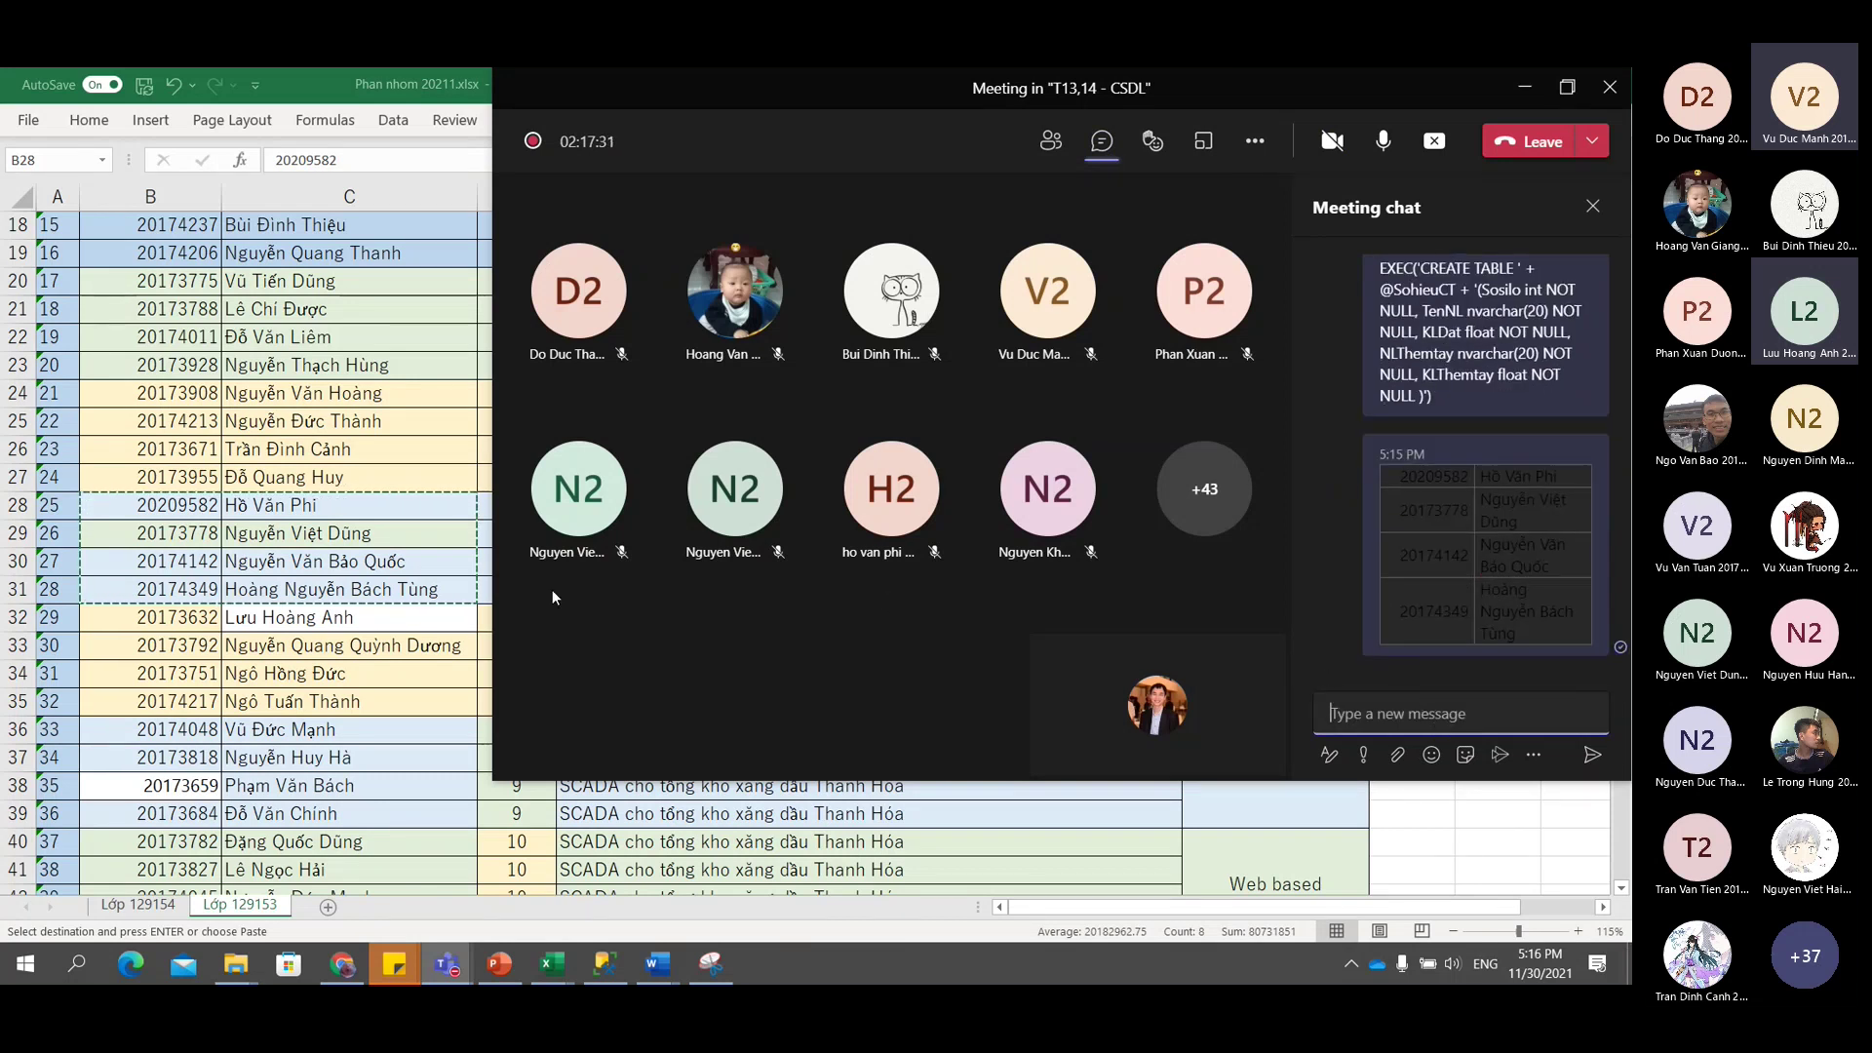
{"action": "key", "text": "alt+Tab"}
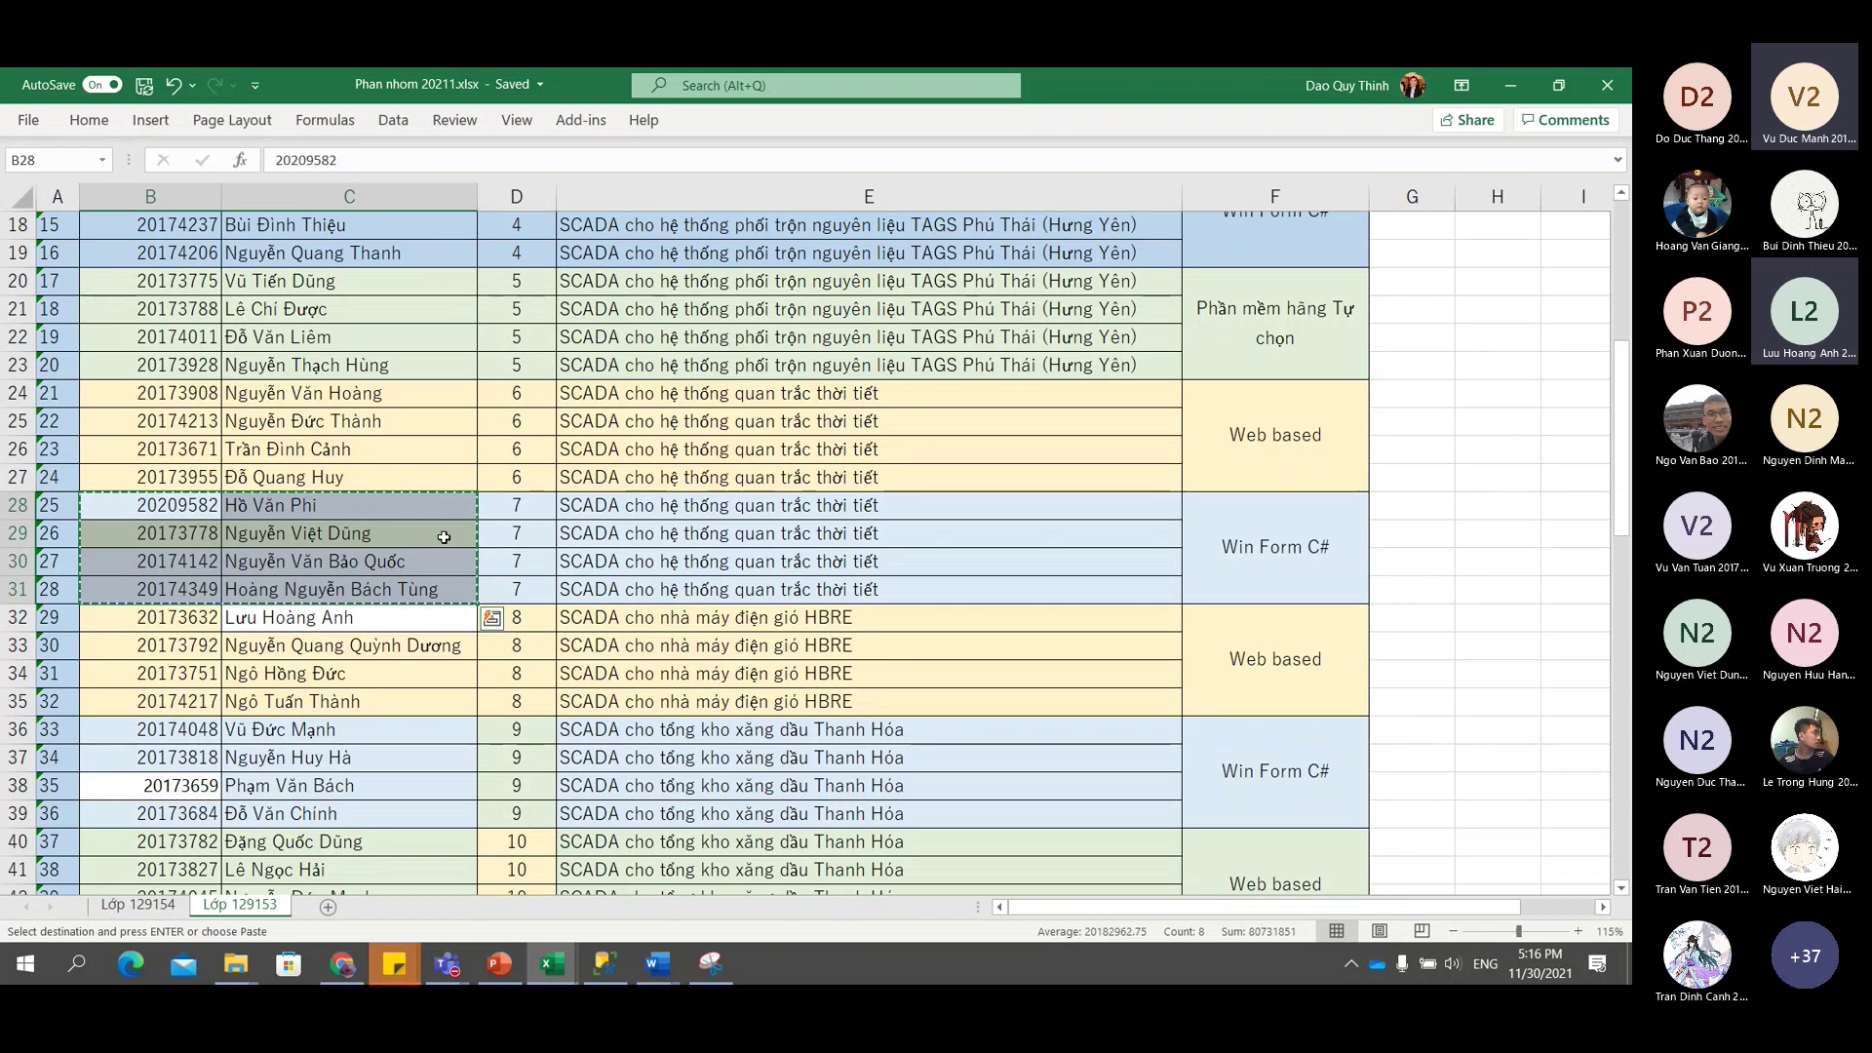
Set group number 15 in D56 and copy it into D57:D59.
{"action": "scroll", "coordinate": [444, 538], "scroll_direction": "down", "scroll_amount": 1}
{"action": "scroll", "coordinate": [446, 540], "scroll_direction": "up", "scroll_amount": 4}
{"action": "scroll", "coordinate": [445, 539], "scroll_direction": "up", "scroll_amount": 3}
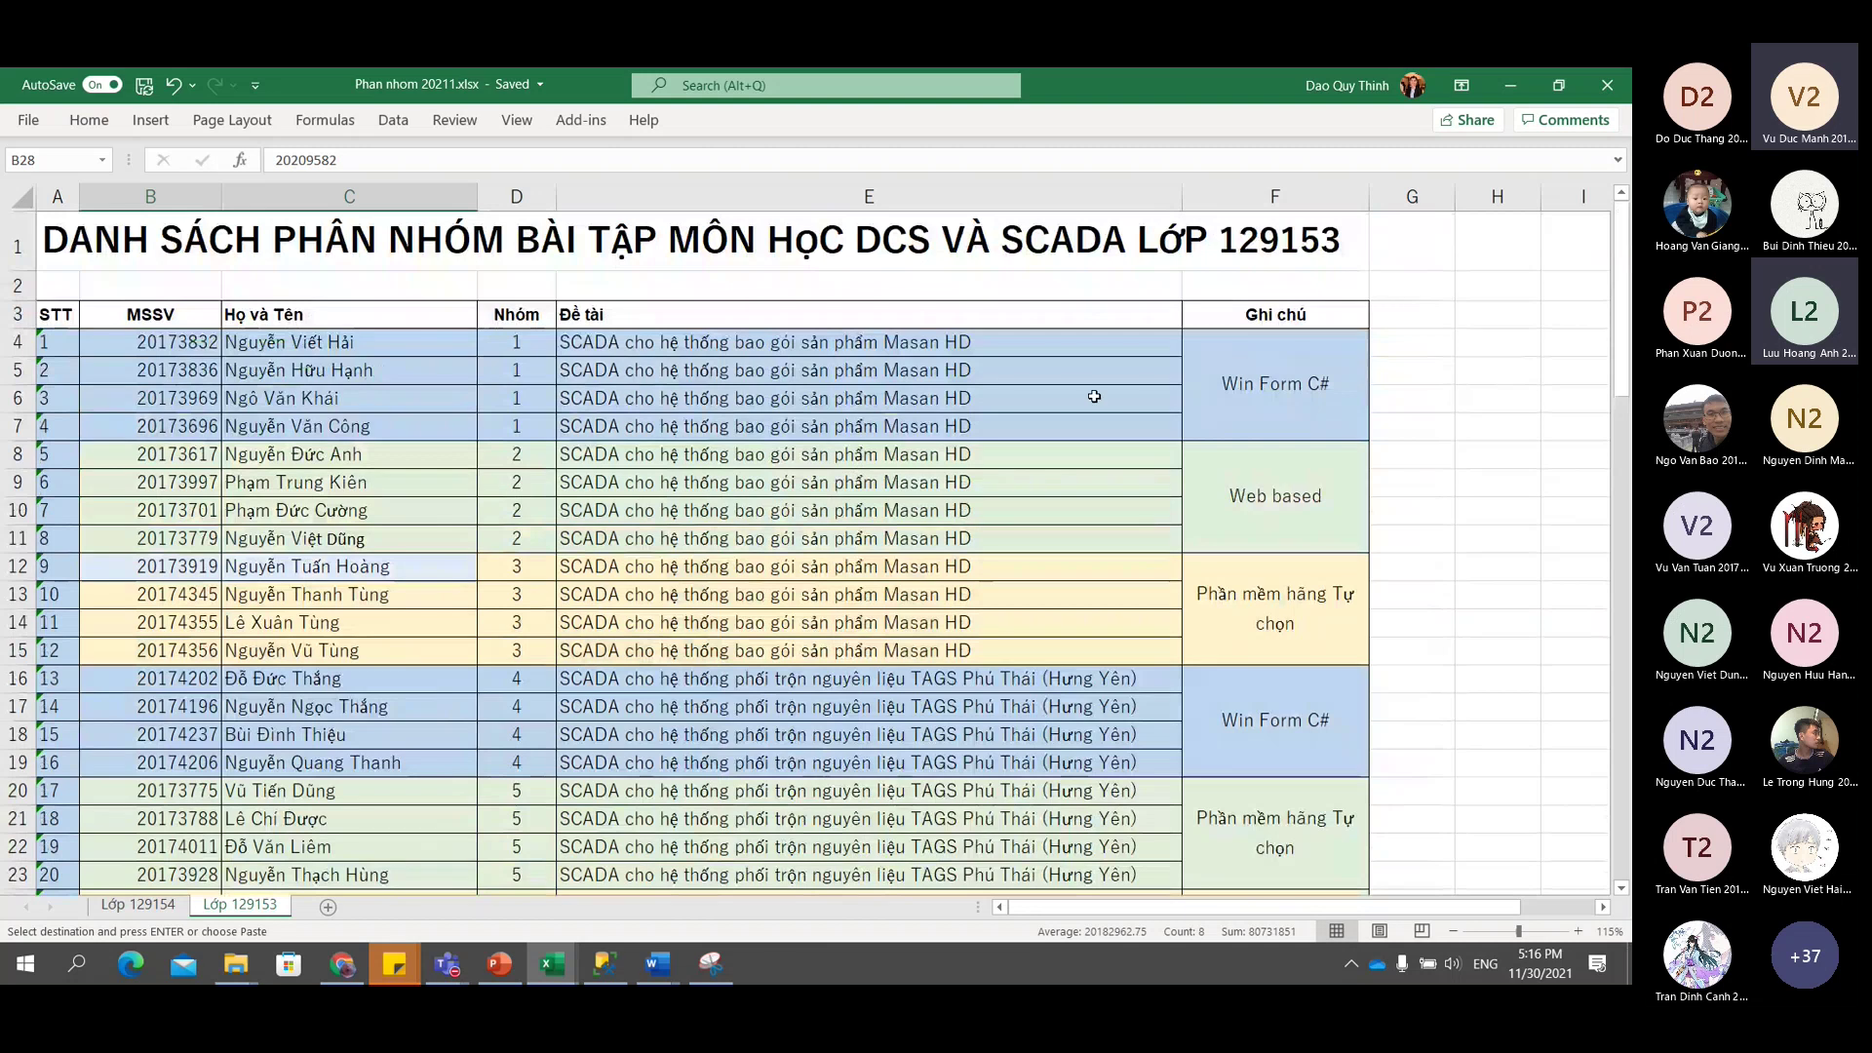
{"action": "scroll", "coordinate": [1120, 409], "scroll_direction": "down", "scroll_amount": 16}
{"action": "scroll", "coordinate": [1123, 417], "scroll_direction": "up", "scroll_amount": 16}
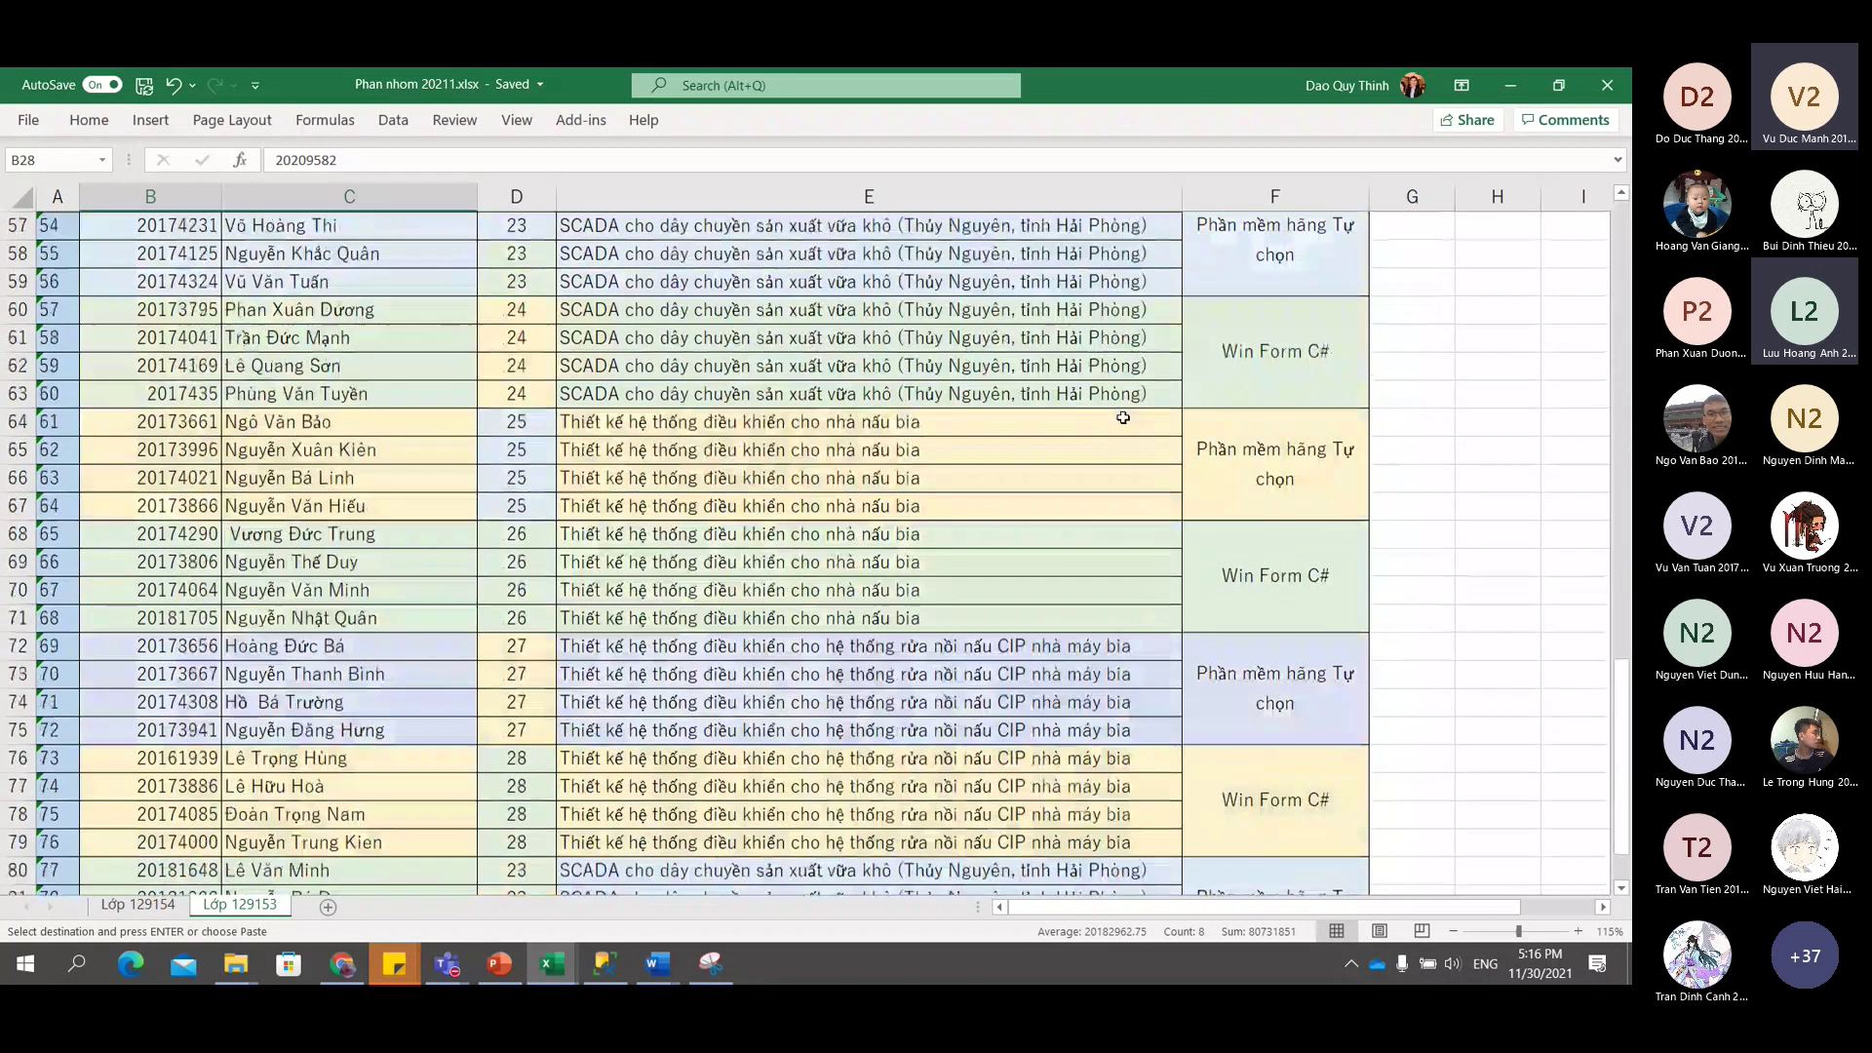
{"action": "scroll", "coordinate": [560, 454], "scroll_direction": "down", "scroll_amount": 10}
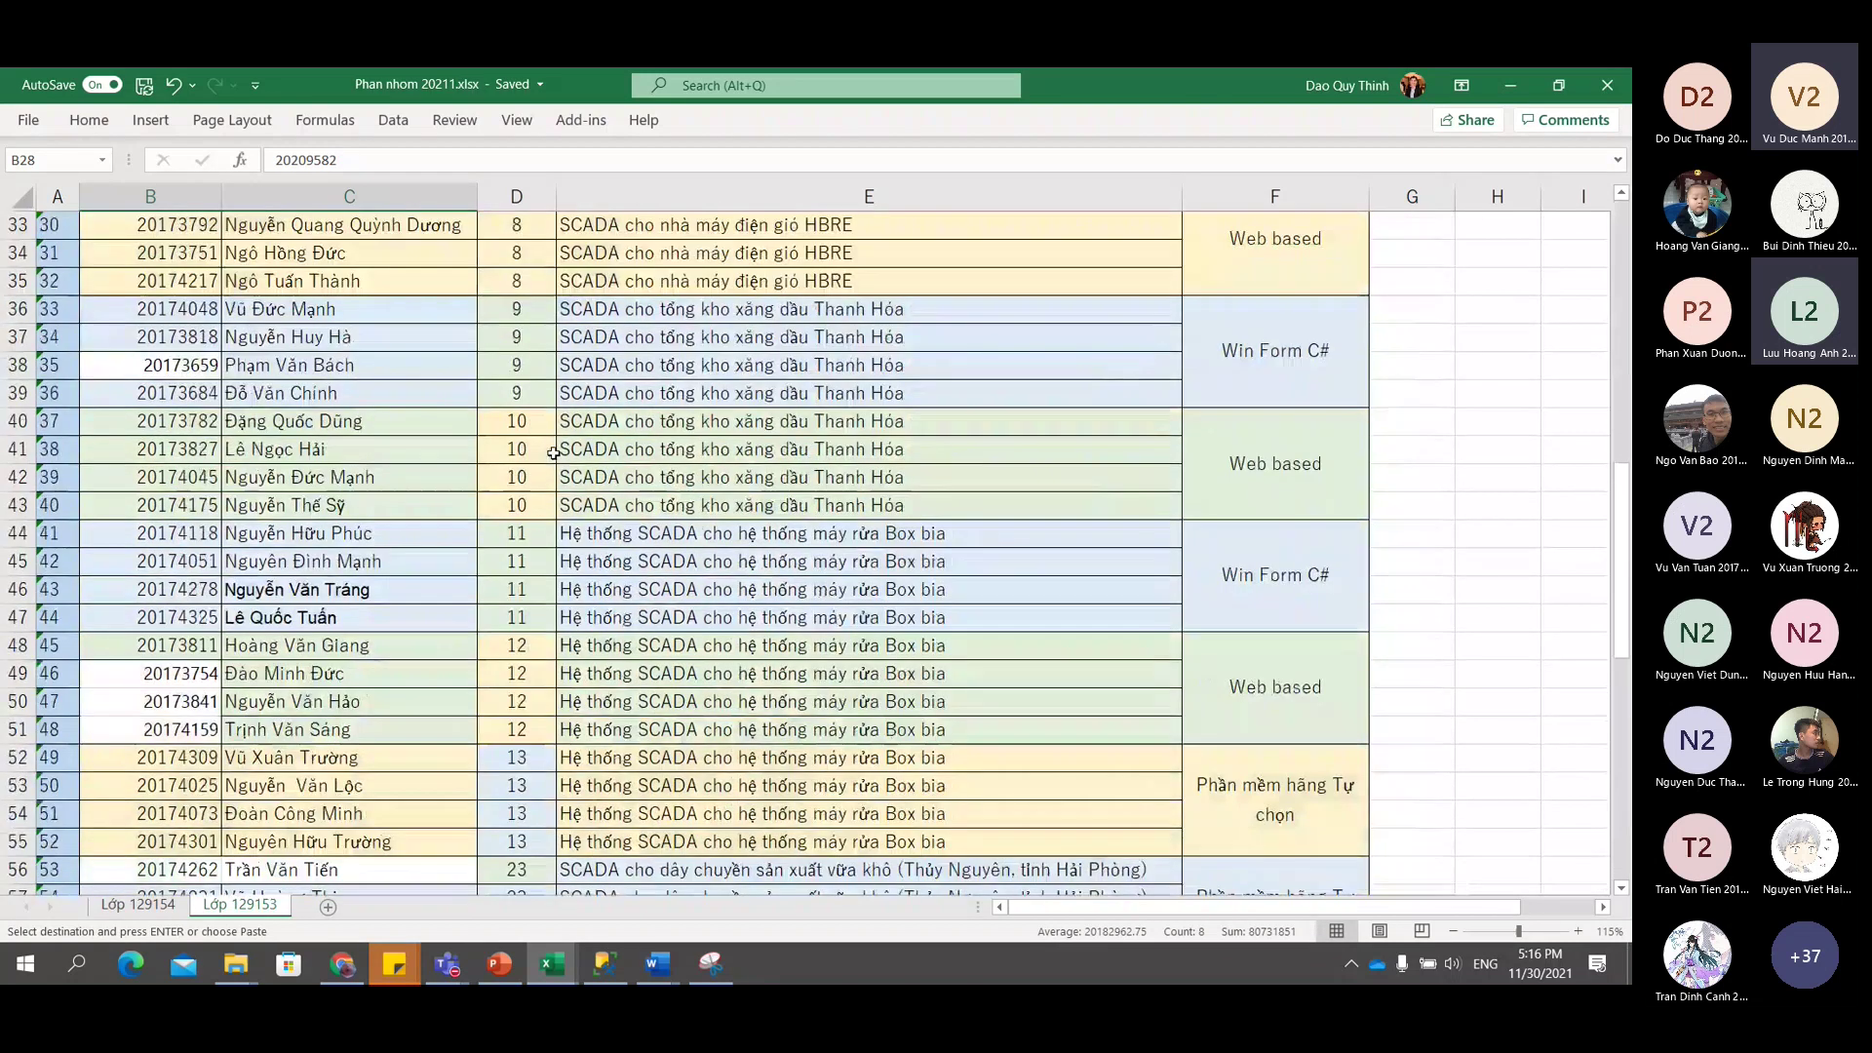
{"action": "scroll", "coordinate": [554, 452], "scroll_direction": "up", "scroll_amount": 3}
{"action": "scroll", "coordinate": [554, 452], "scroll_direction": "up", "scroll_amount": 5}
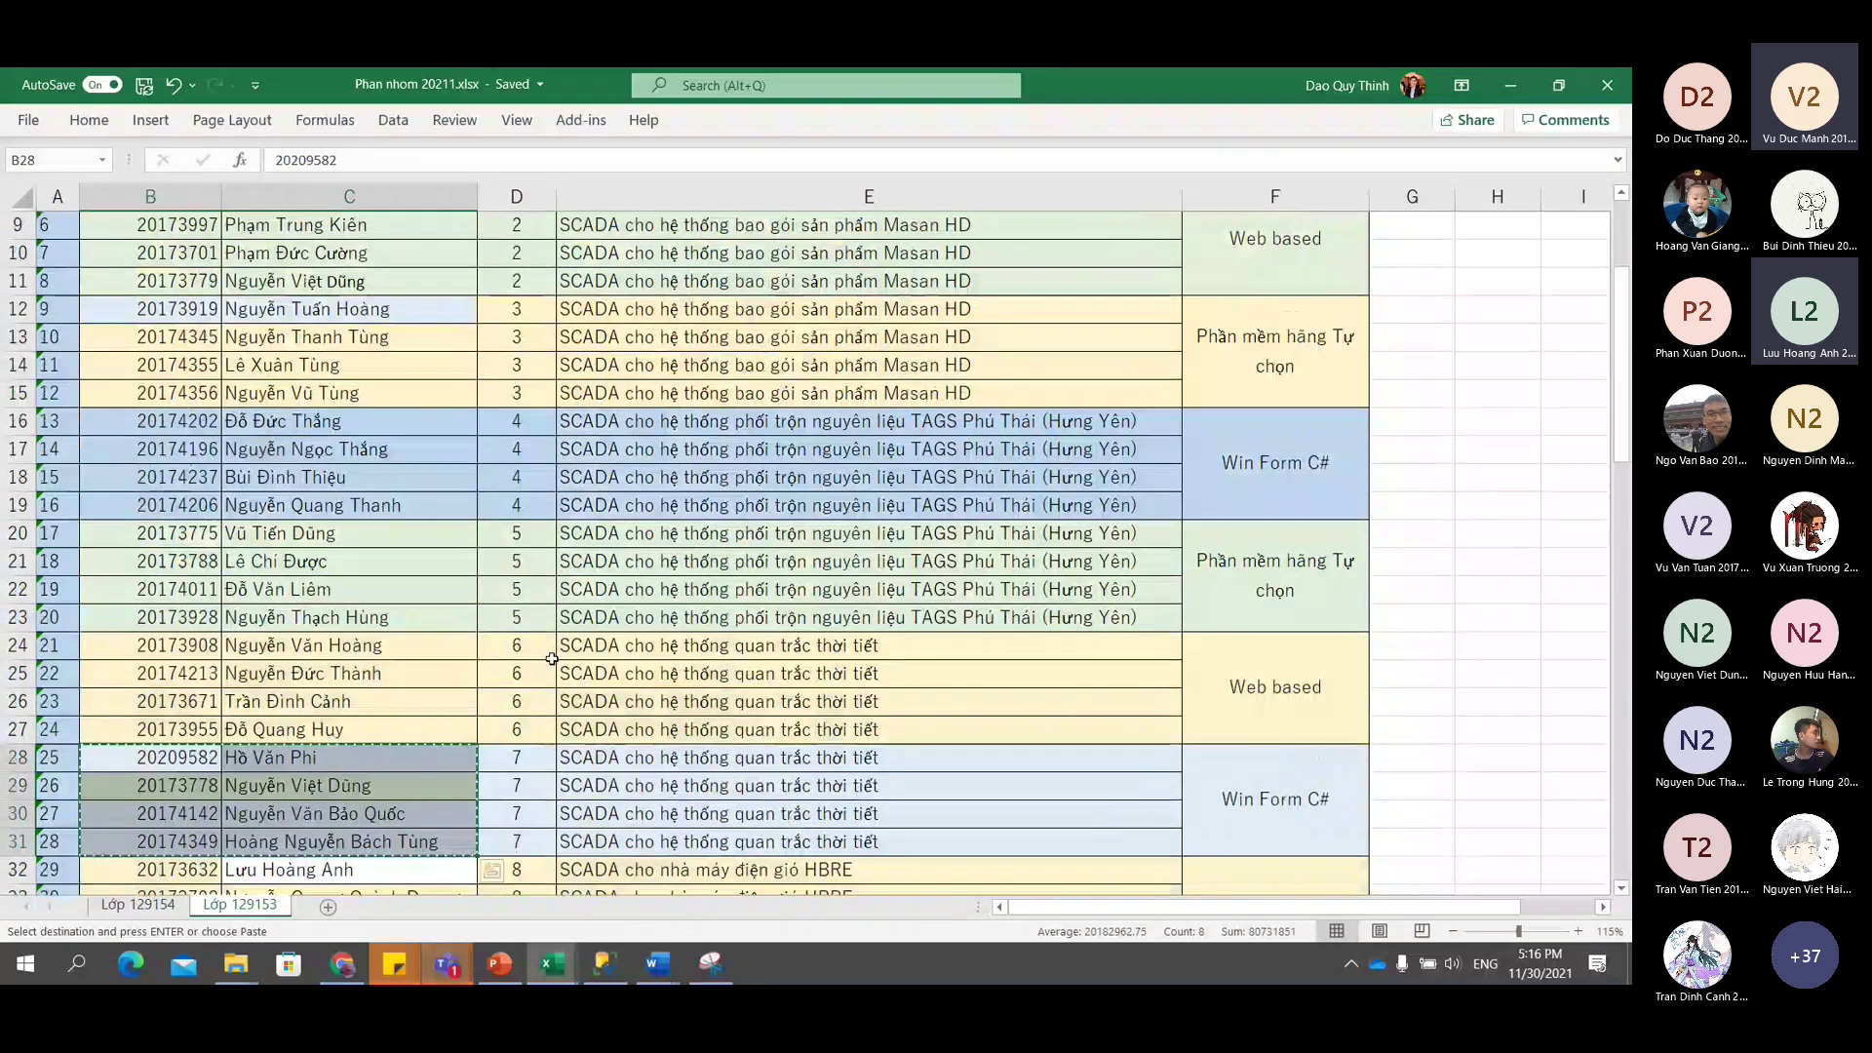
{"action": "scroll", "coordinate": [526, 690], "scroll_direction": "down", "scroll_amount": 6}
{"action": "scroll", "coordinate": [526, 689], "scroll_direction": "down", "scroll_amount": 11}
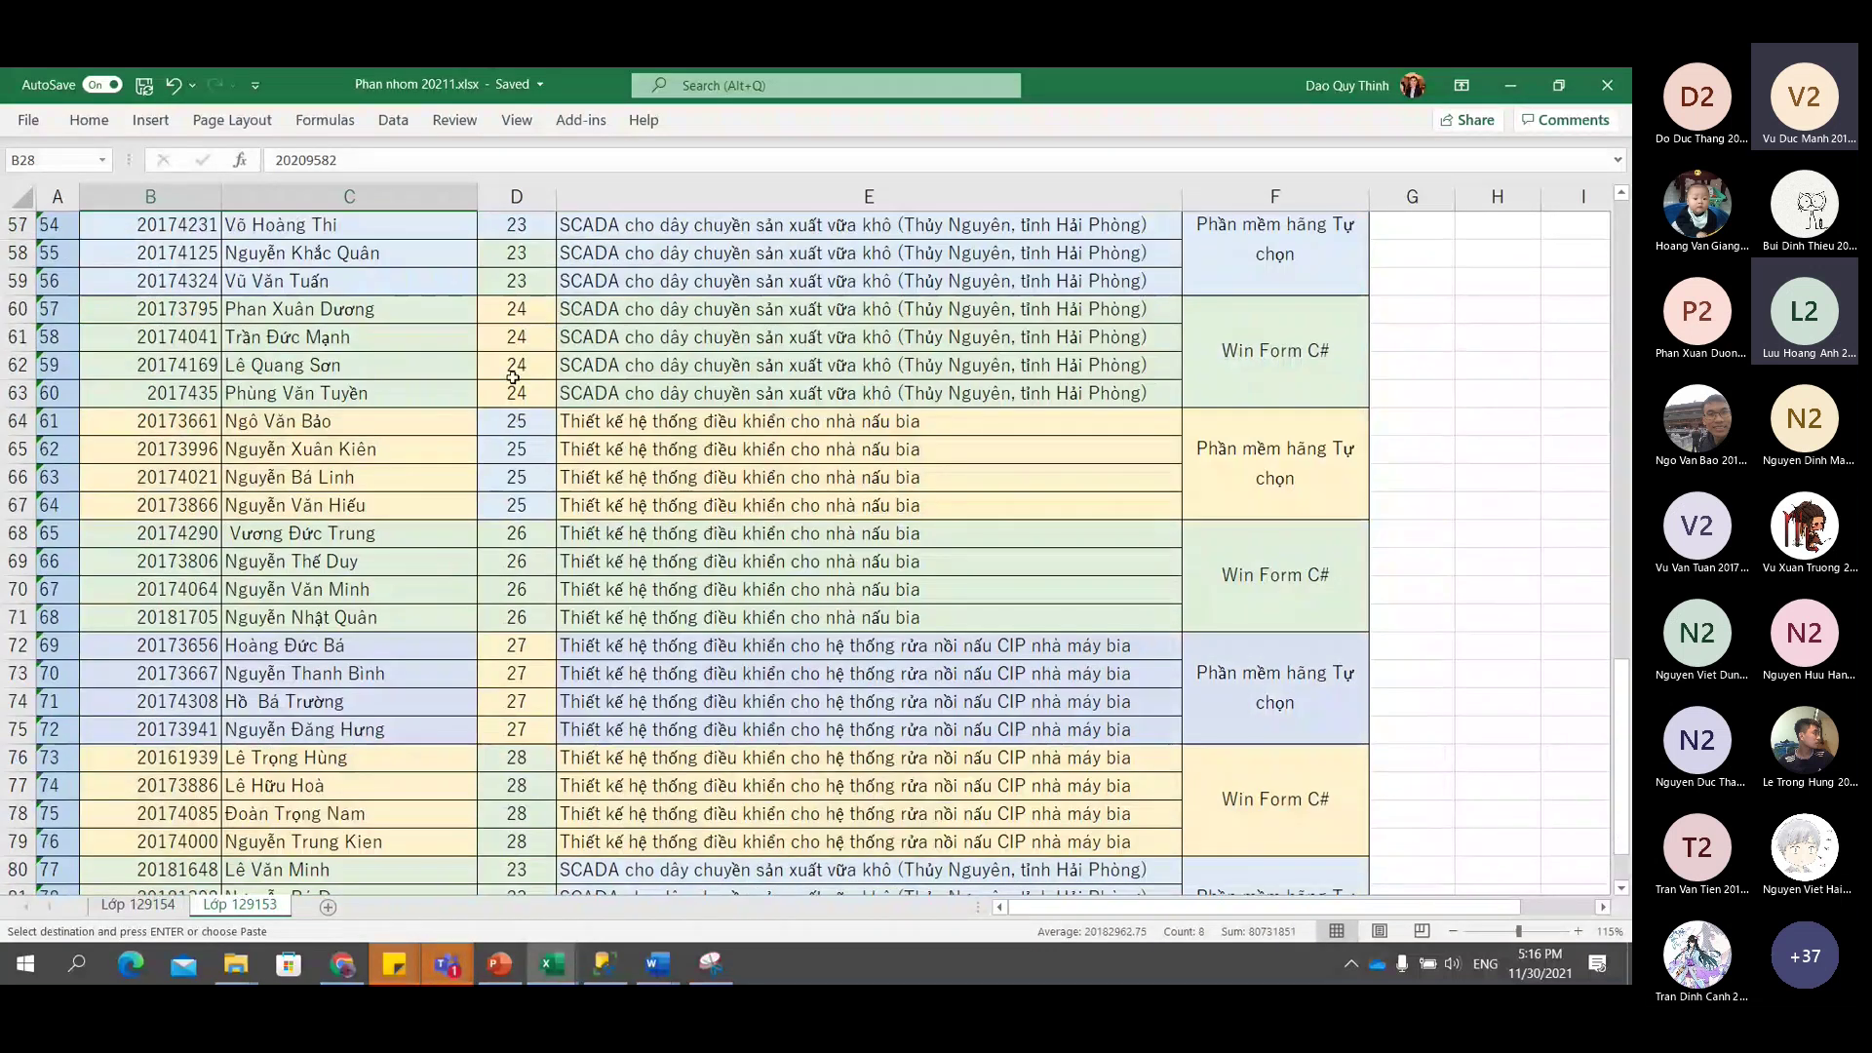
{"action": "scroll", "coordinate": [517, 439], "scroll_direction": "up", "scroll_amount": 5}
{"action": "left_click", "coordinate": [517, 645]}
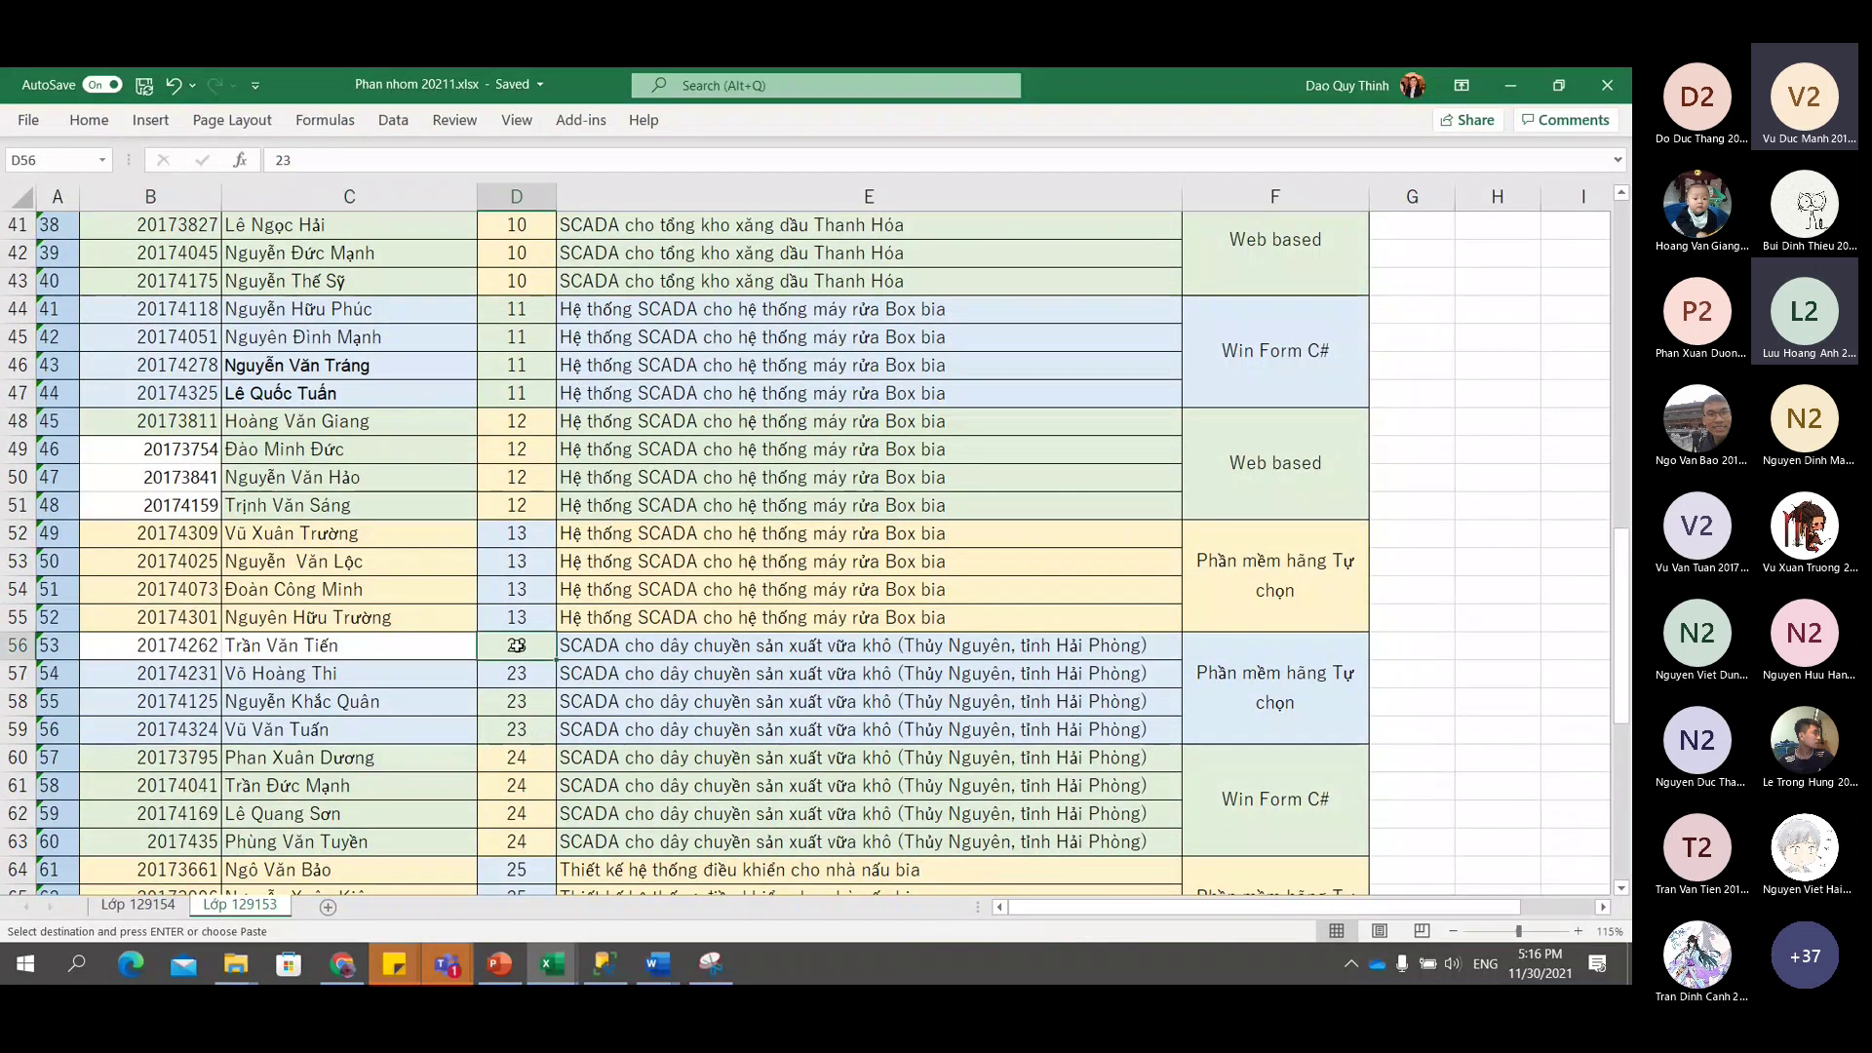
{"action": "type", "text": "15"}
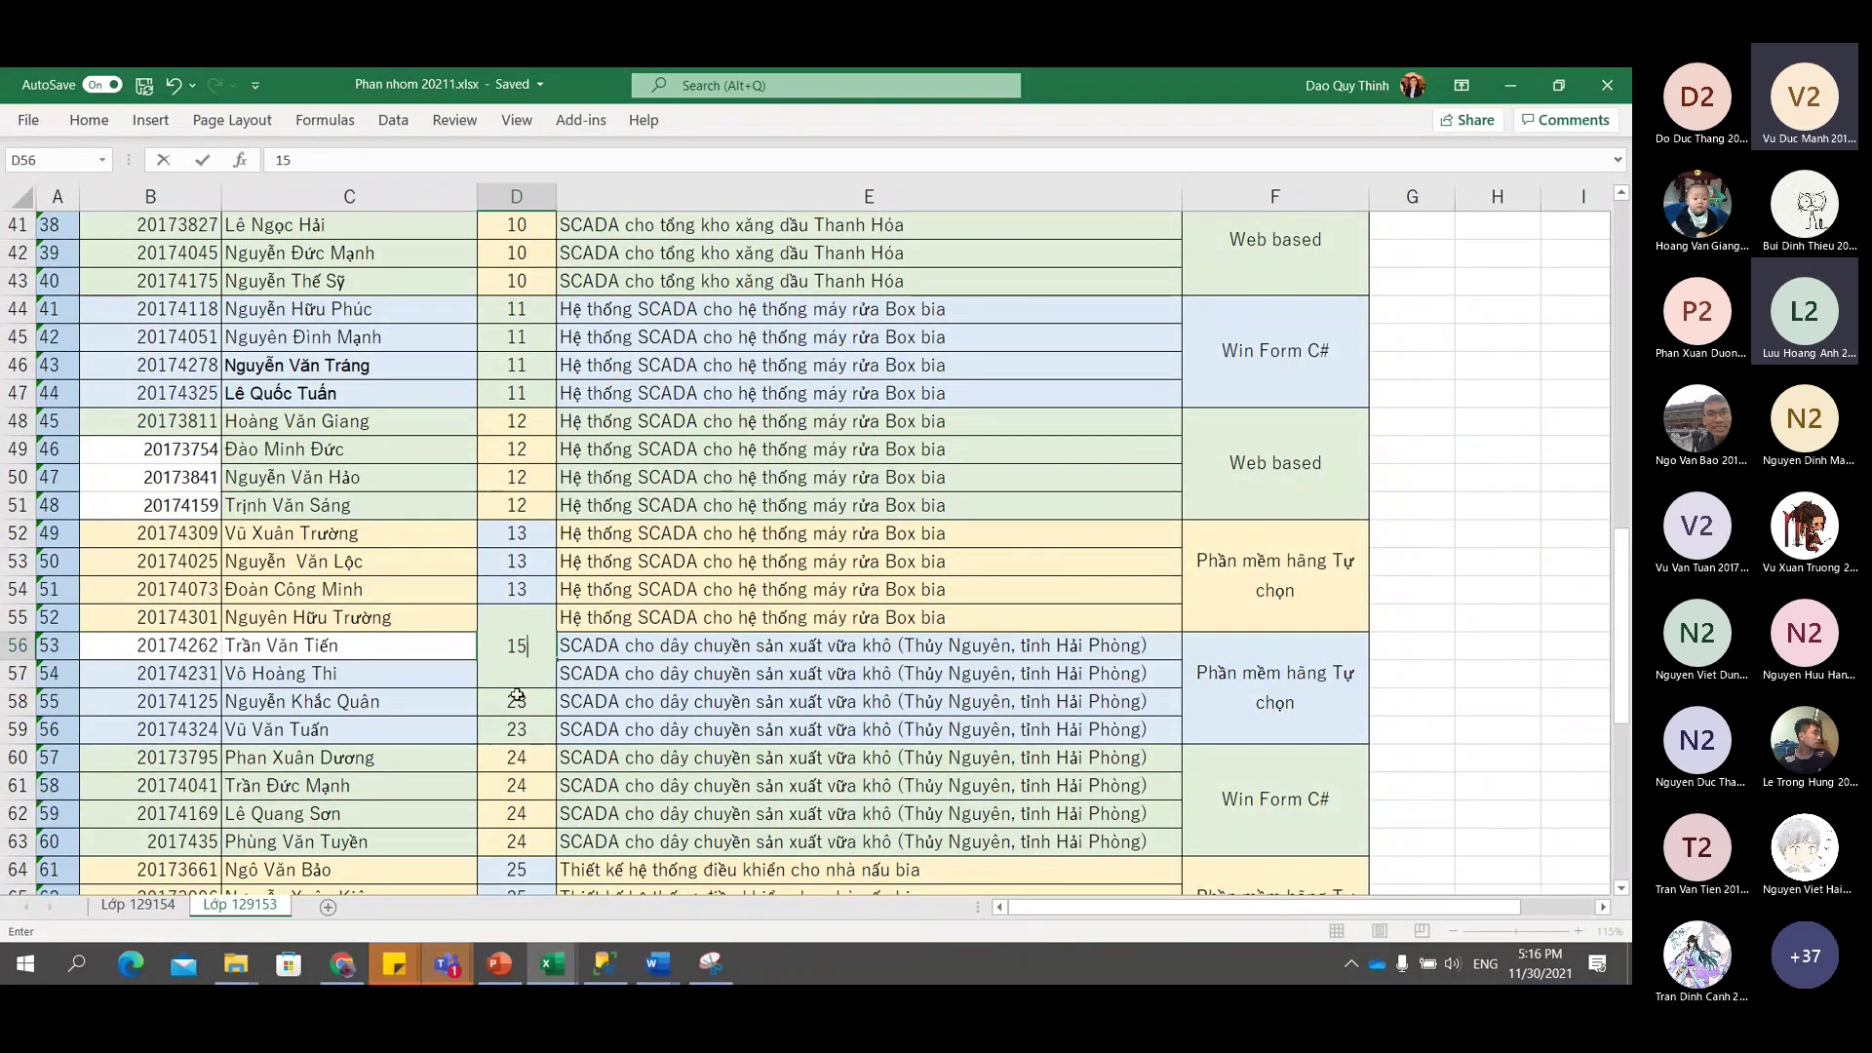
{"action": "left_click", "coordinate": [516, 696]}
{"action": "left_click_drag", "start_coordinate": [517, 646], "coordinate": [546, 723]}
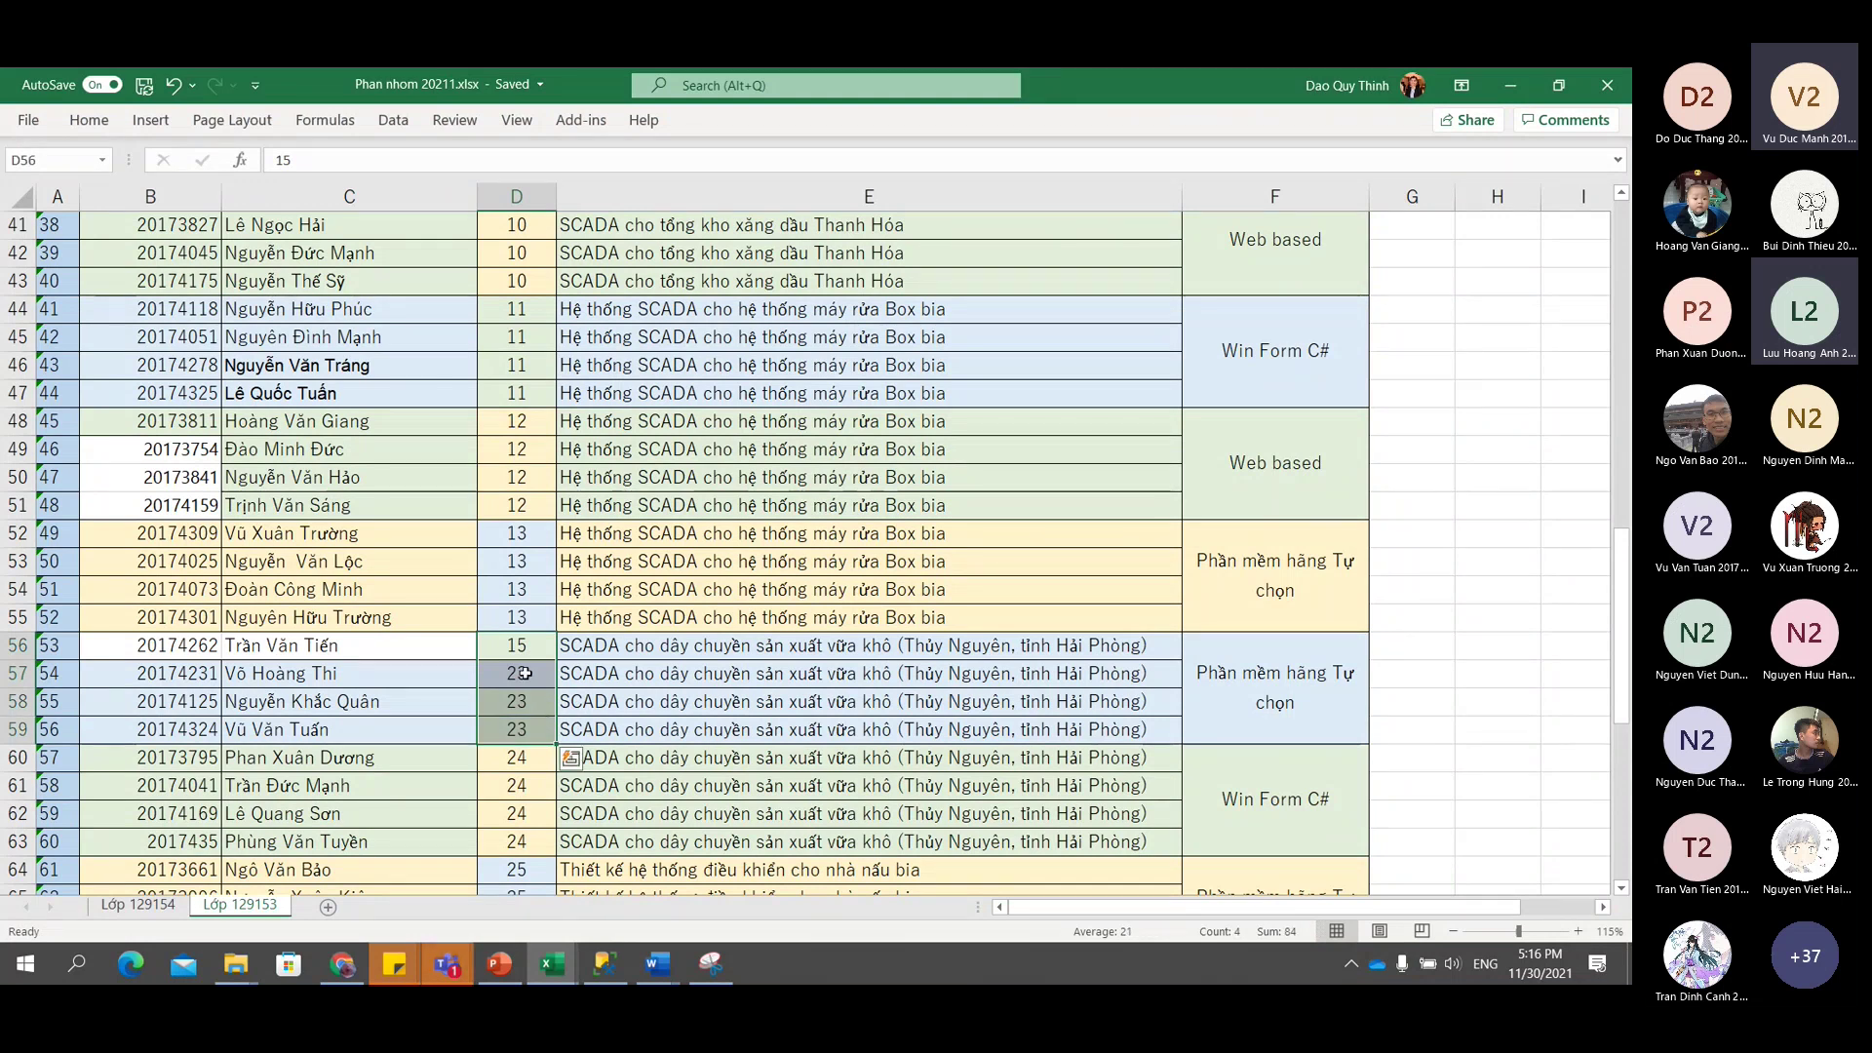
{"action": "key", "text": "shift+Up"}
{"action": "key", "text": "shift+Up"}
{"action": "key", "text": "shift+Up"}
{"action": "mouse_move", "coordinate": [555, 660]}
{"action": "left_mouse_down"}
{"action": "mouse_move", "coordinate": [537, 744]}
{"action": "mouse_move", "coordinate": [558, 660]}
{"action": "left_mouse_up"}
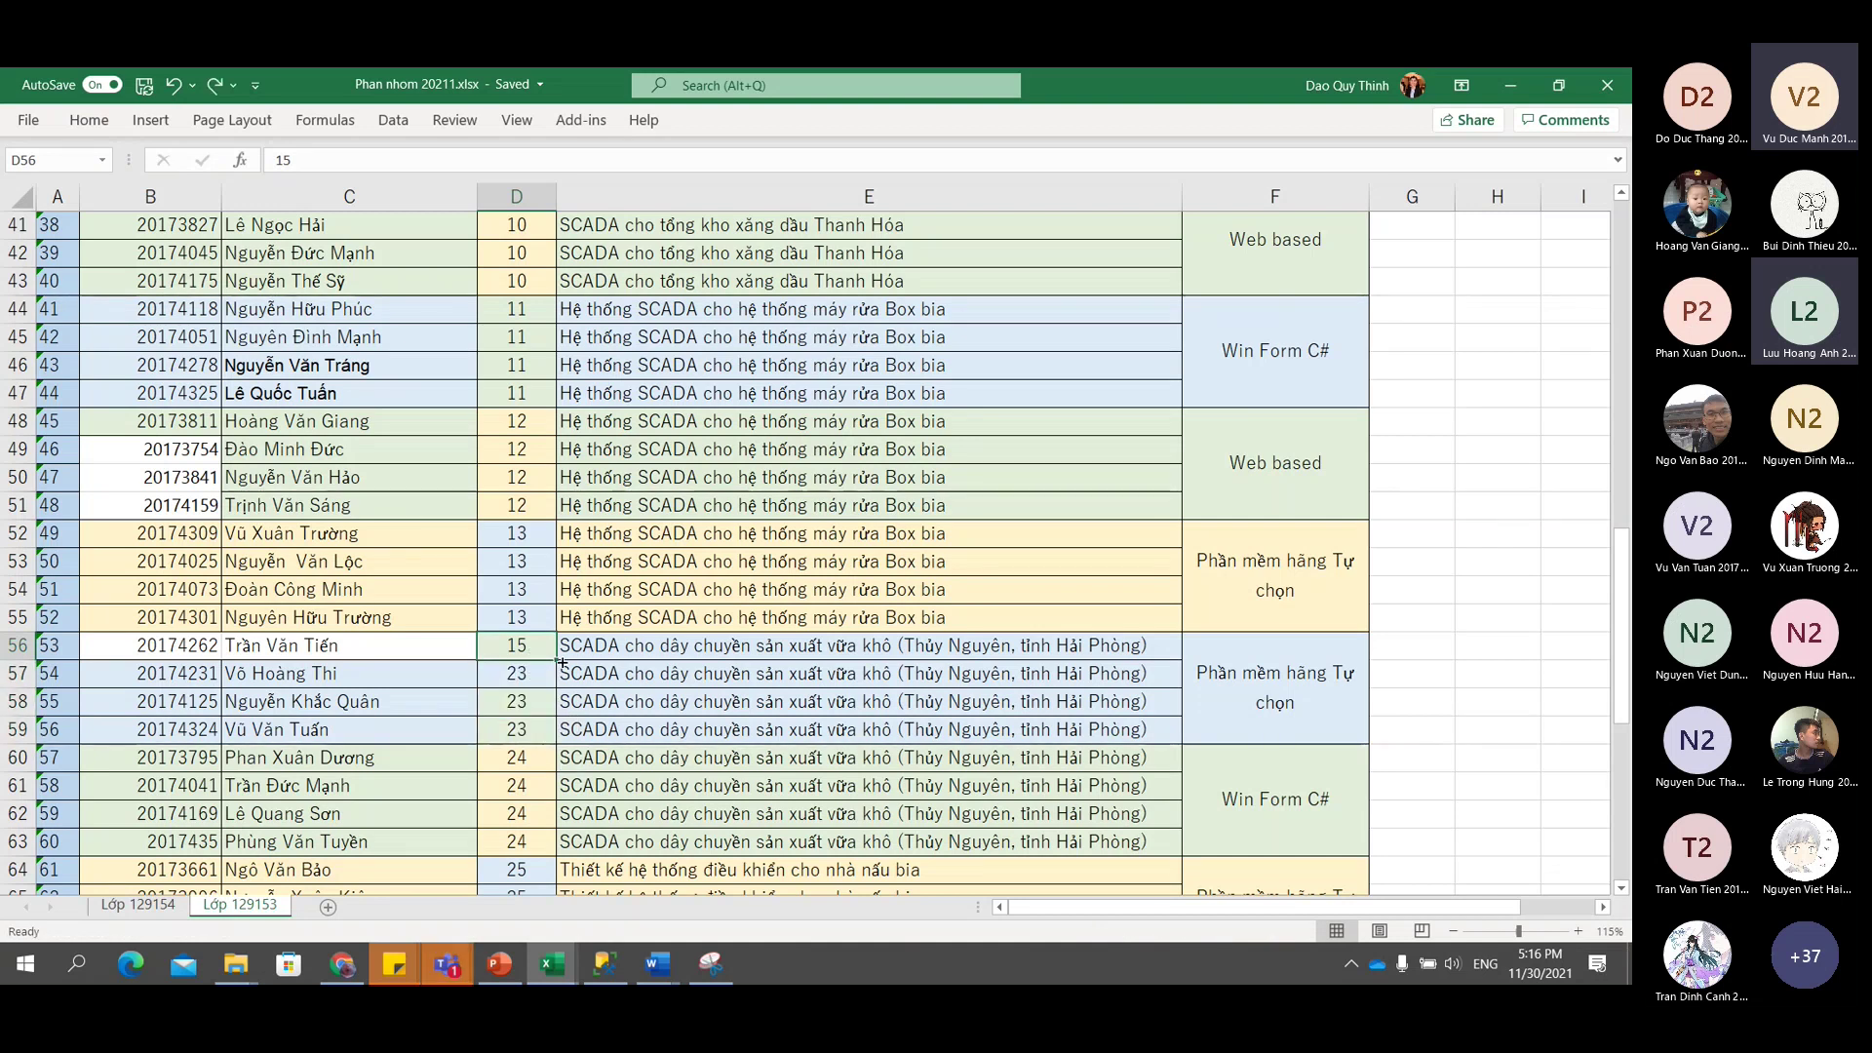
{"action": "key", "text": "ctrl+c"}
{"action": "left_click_drag", "start_coordinate": [518, 673], "coordinate": [515, 732]}
{"action": "key", "text": "ctrl+v"}
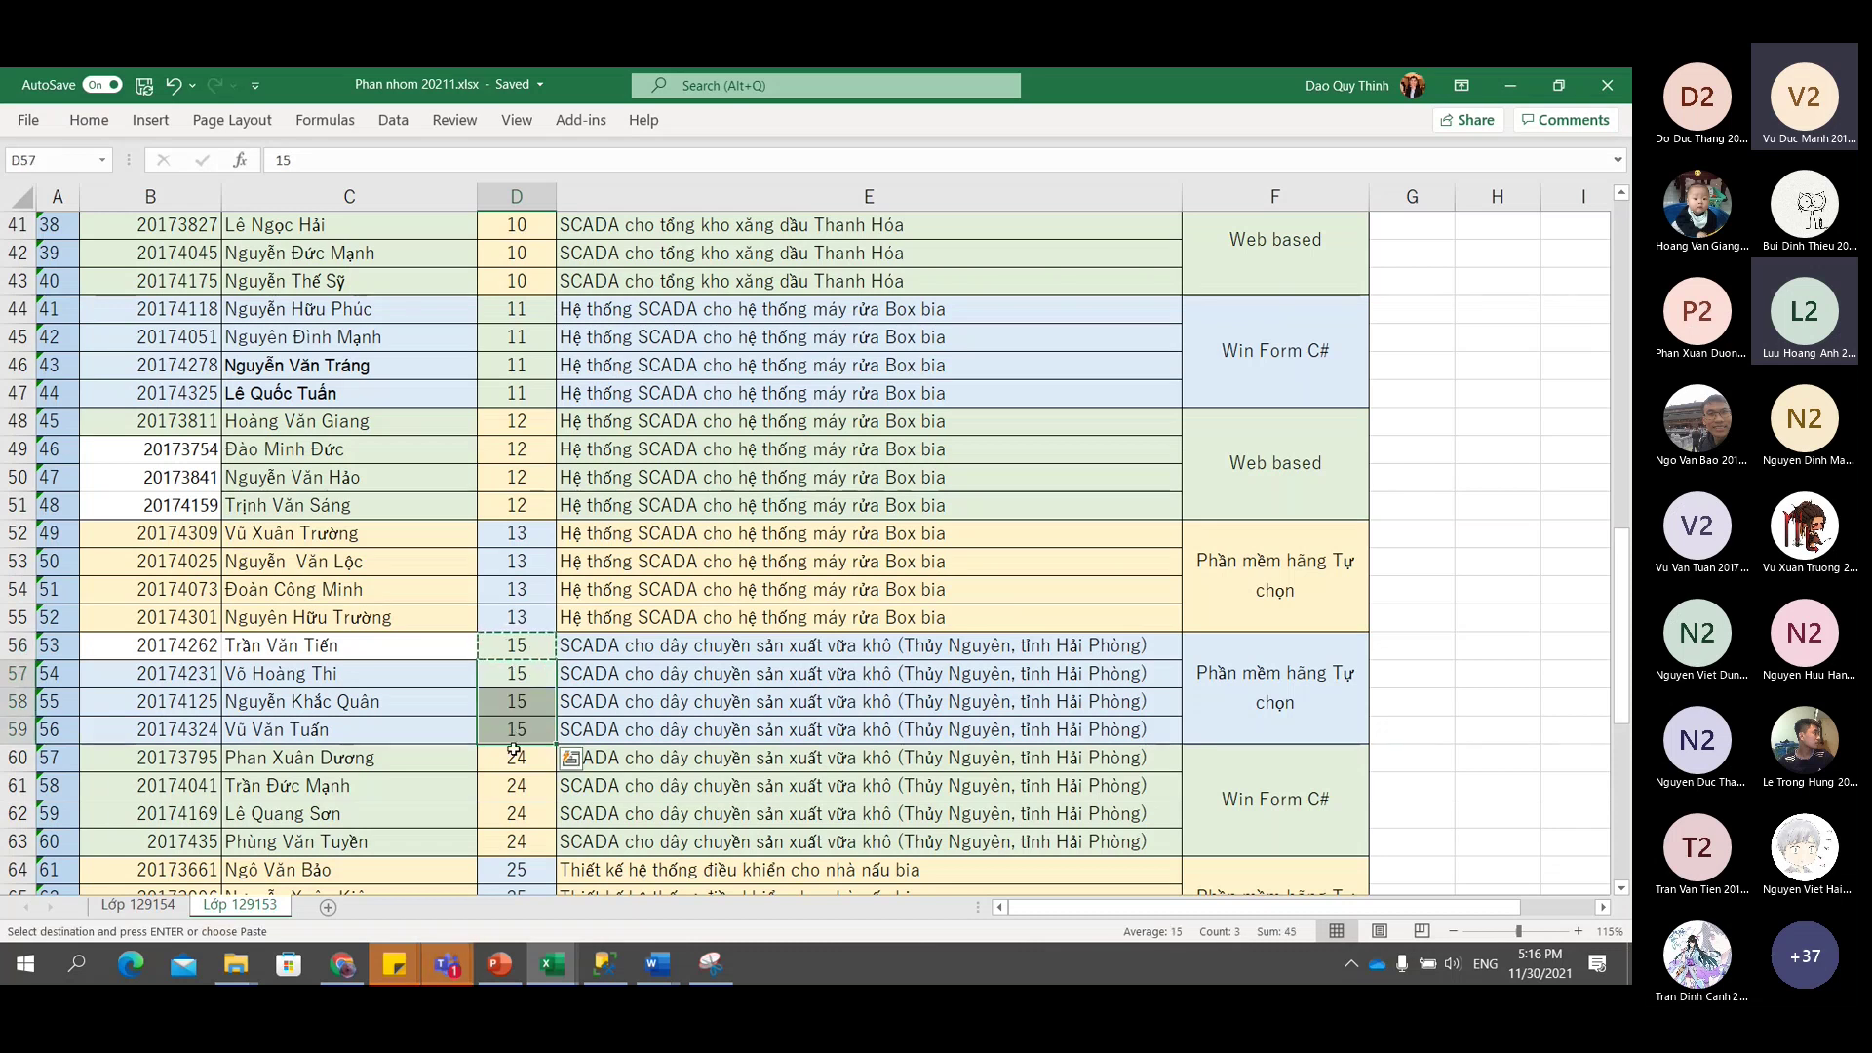
Number rows 60–63 as group 16 in the Nhóm column.
{"action": "left_click", "coordinate": [515, 761]}
{"action": "type", "text": "16"}
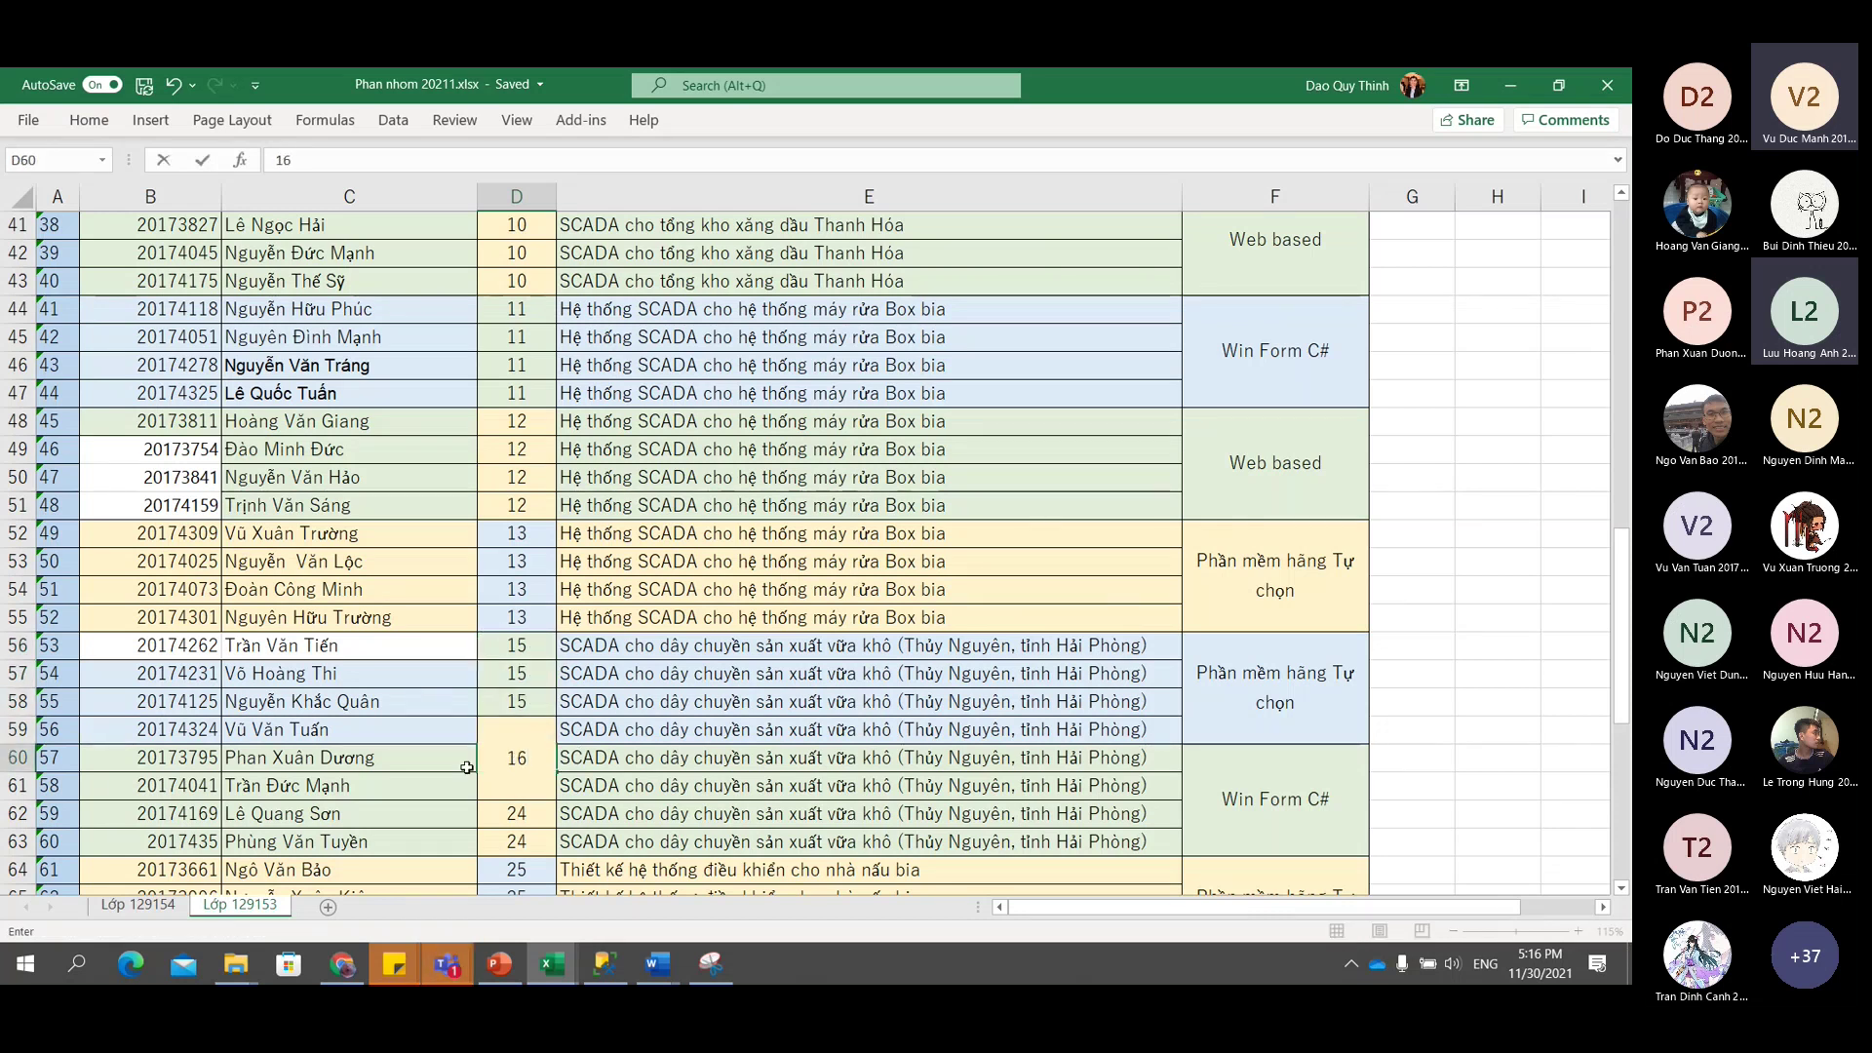
{"action": "left_click", "coordinate": [467, 768]}
{"action": "left_click", "coordinate": [519, 755]}
{"action": "key", "text": "ctrl+c"}
{"action": "left_click_drag", "start_coordinate": [517, 786], "coordinate": [523, 840]}
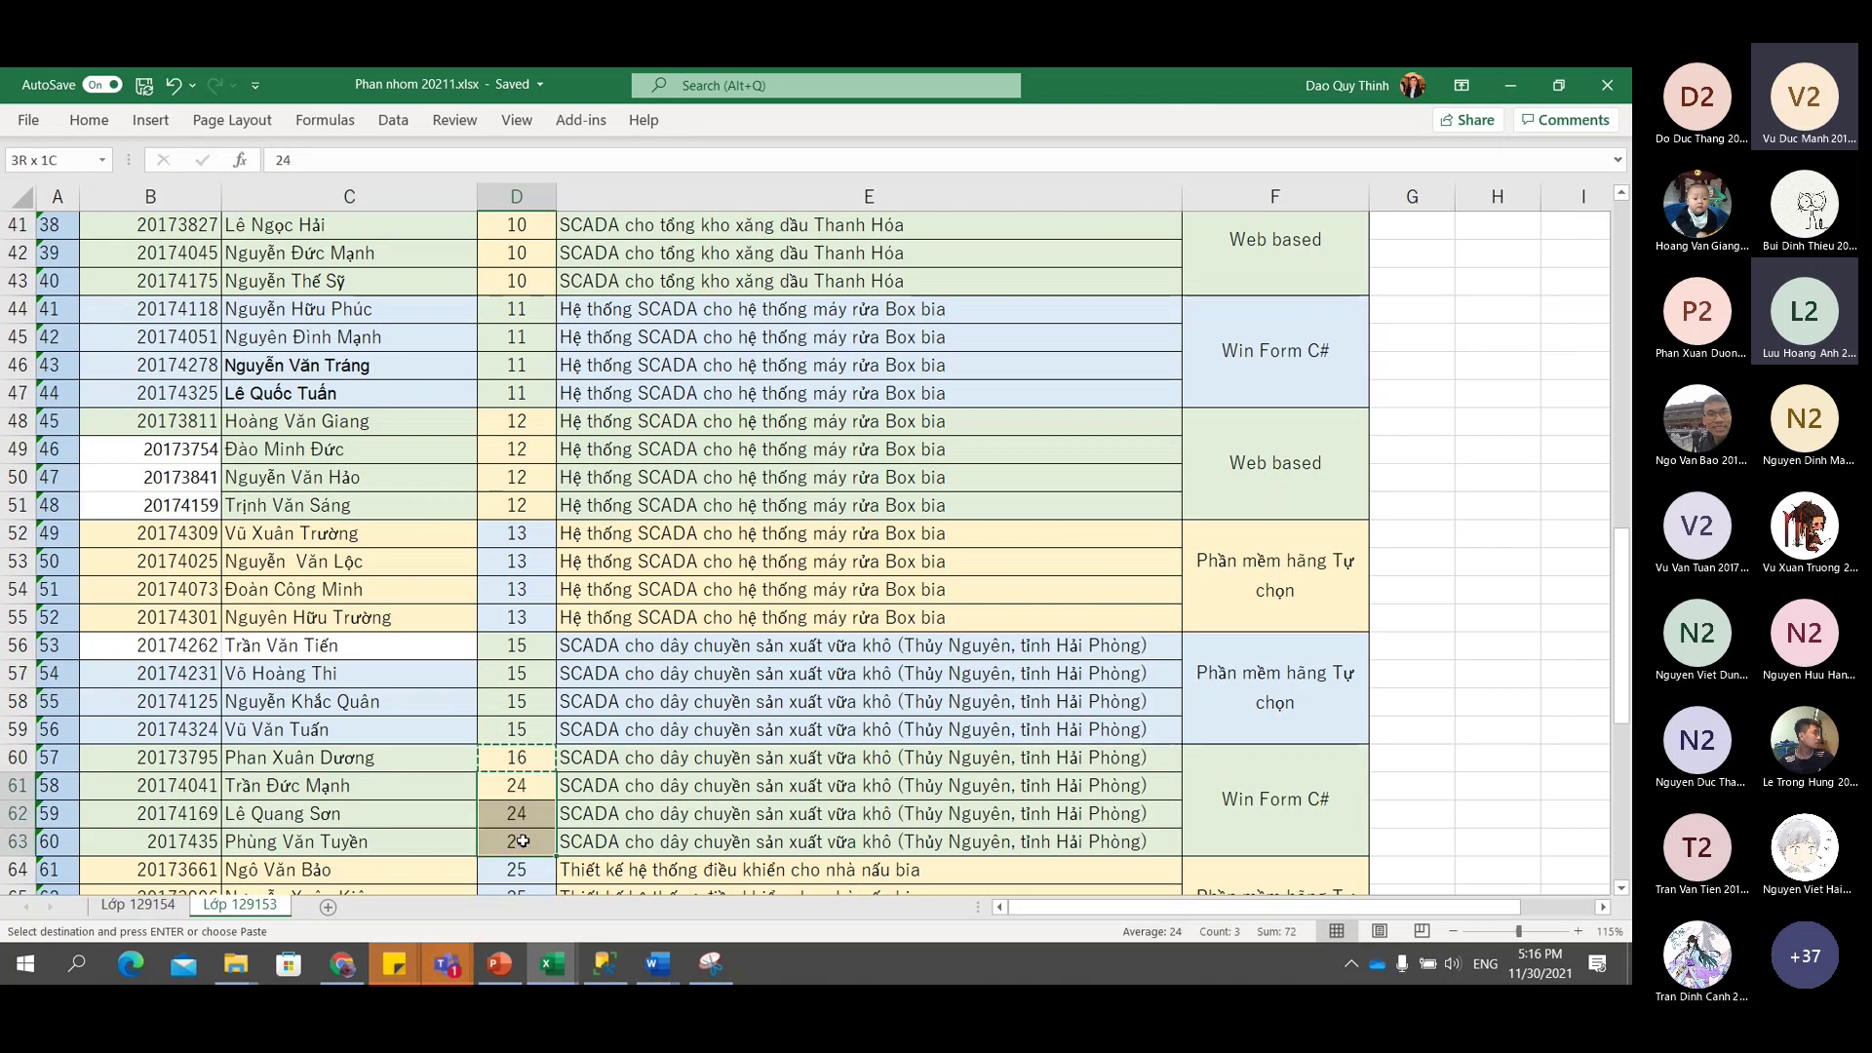
{"action": "key", "text": "ctrl+v"}
Number rows 64–67 as group 17 in the Nhóm column.
{"action": "scroll", "coordinate": [523, 841], "scroll_direction": "down", "scroll_amount": 3}
{"action": "left_click", "coordinate": [522, 648]}
{"action": "type", "text": "17"}
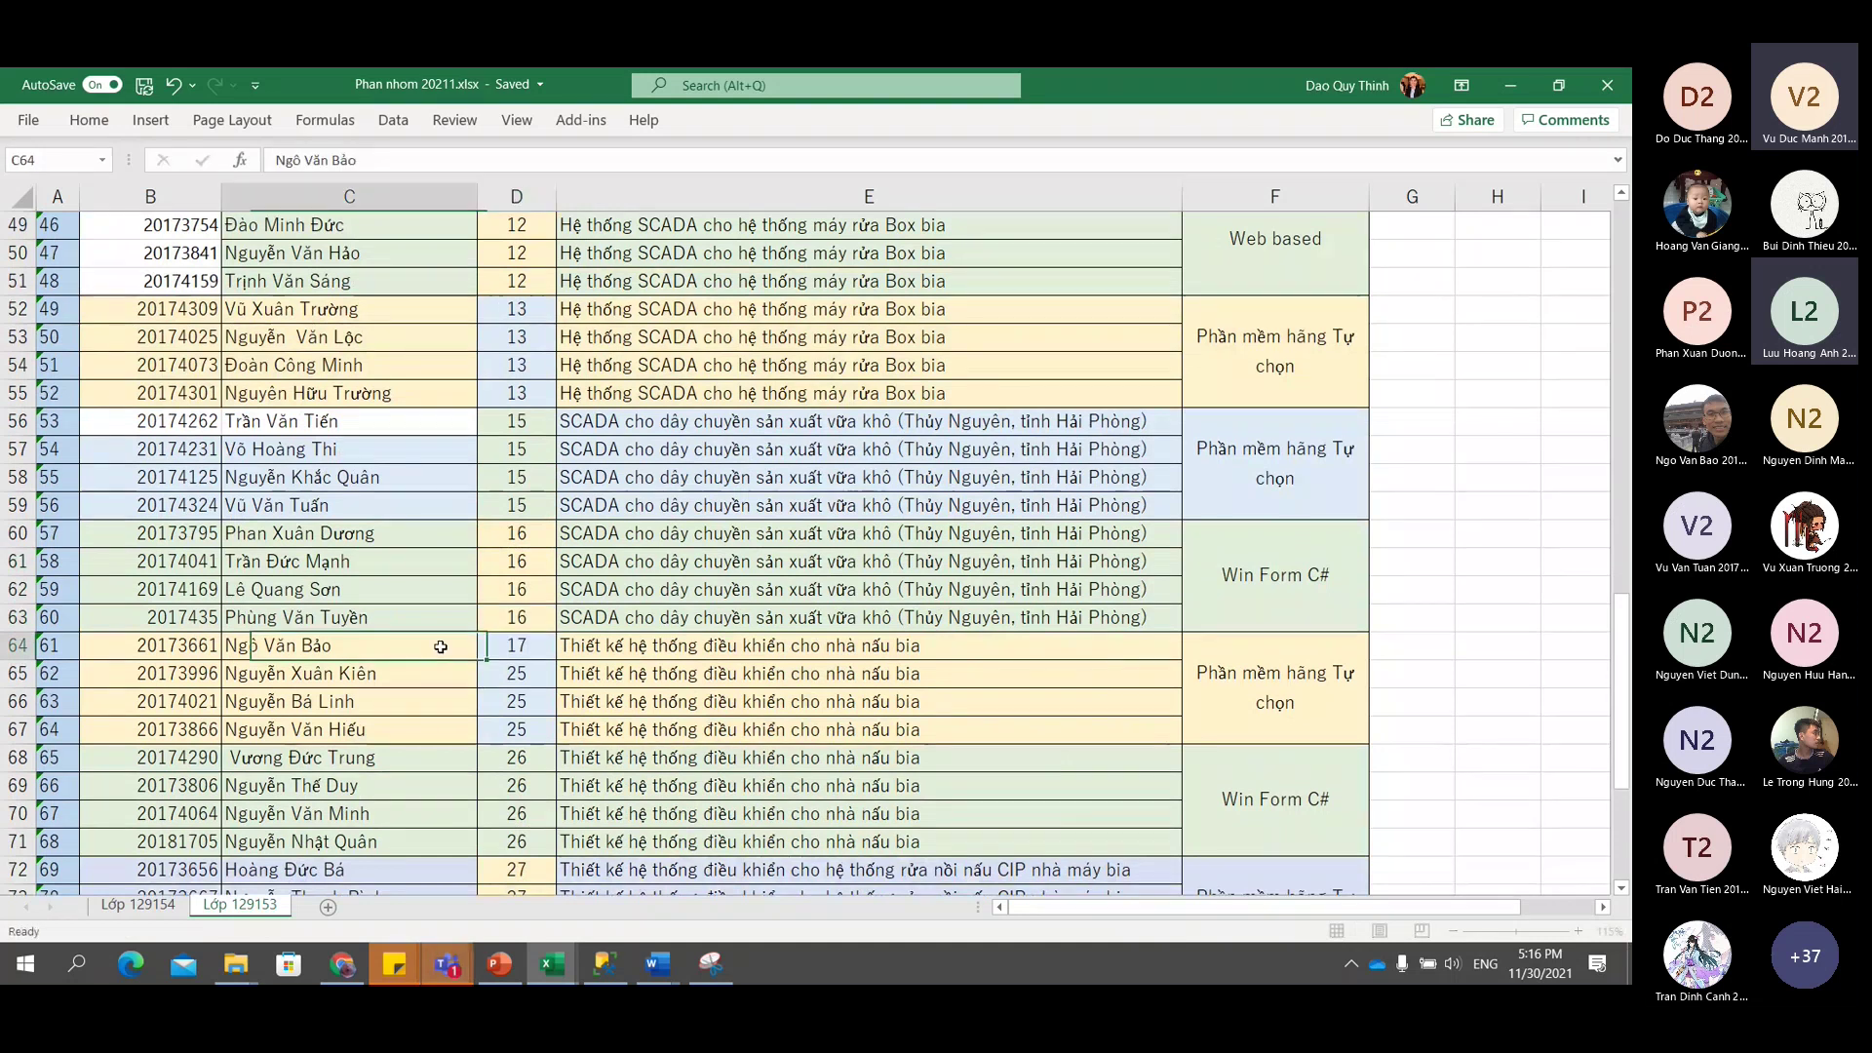
{"action": "left_click", "coordinate": [516, 645]}
{"action": "key", "text": "ctrl+c"}
{"action": "left_click_drag", "start_coordinate": [517, 672], "coordinate": [527, 749]}
{"action": "key", "text": "ctrl+v"}
Enter group numbers 18, 19, 20 and 21 in D68, D72, D76 and D80.
{"action": "scroll", "coordinate": [527, 749], "scroll_direction": "down", "scroll_amount": 3}
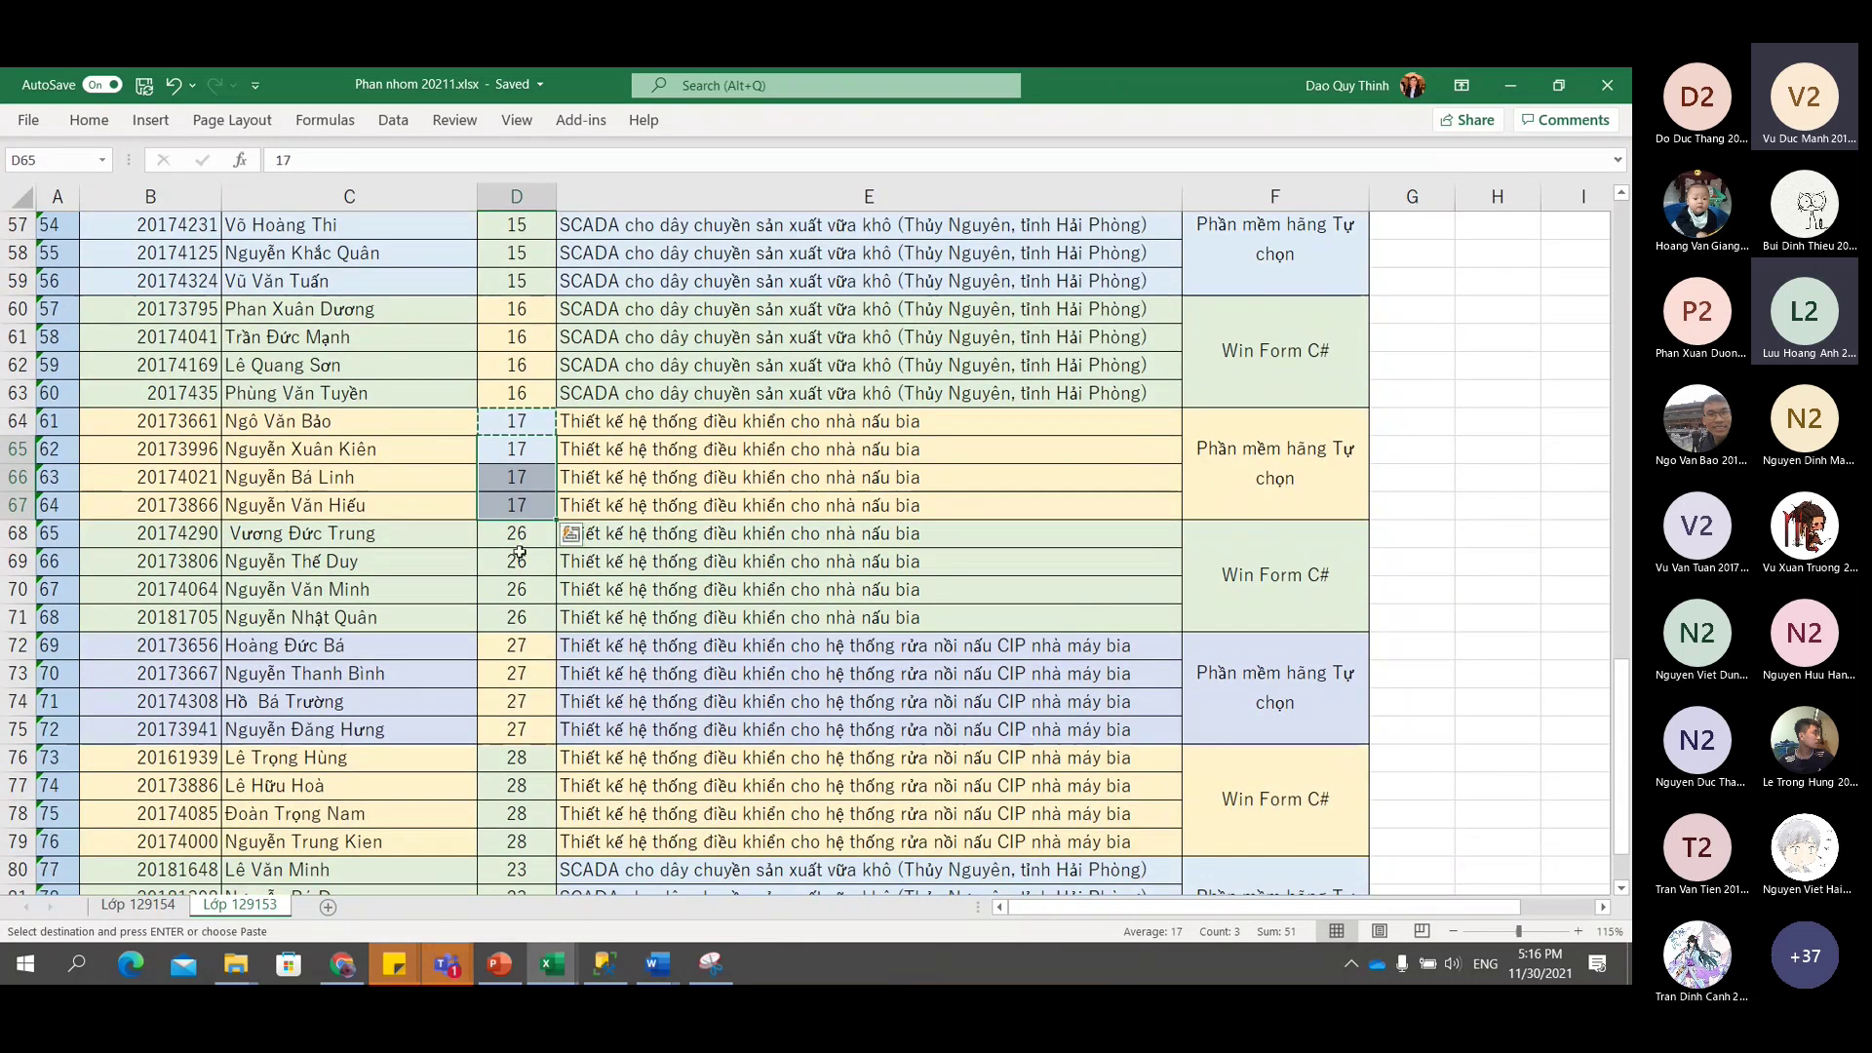
{"action": "left_click", "coordinate": [517, 536]}
{"action": "type", "text": "18"}
{"action": "left_click", "coordinate": [517, 646]}
{"action": "type", "text": "19"}
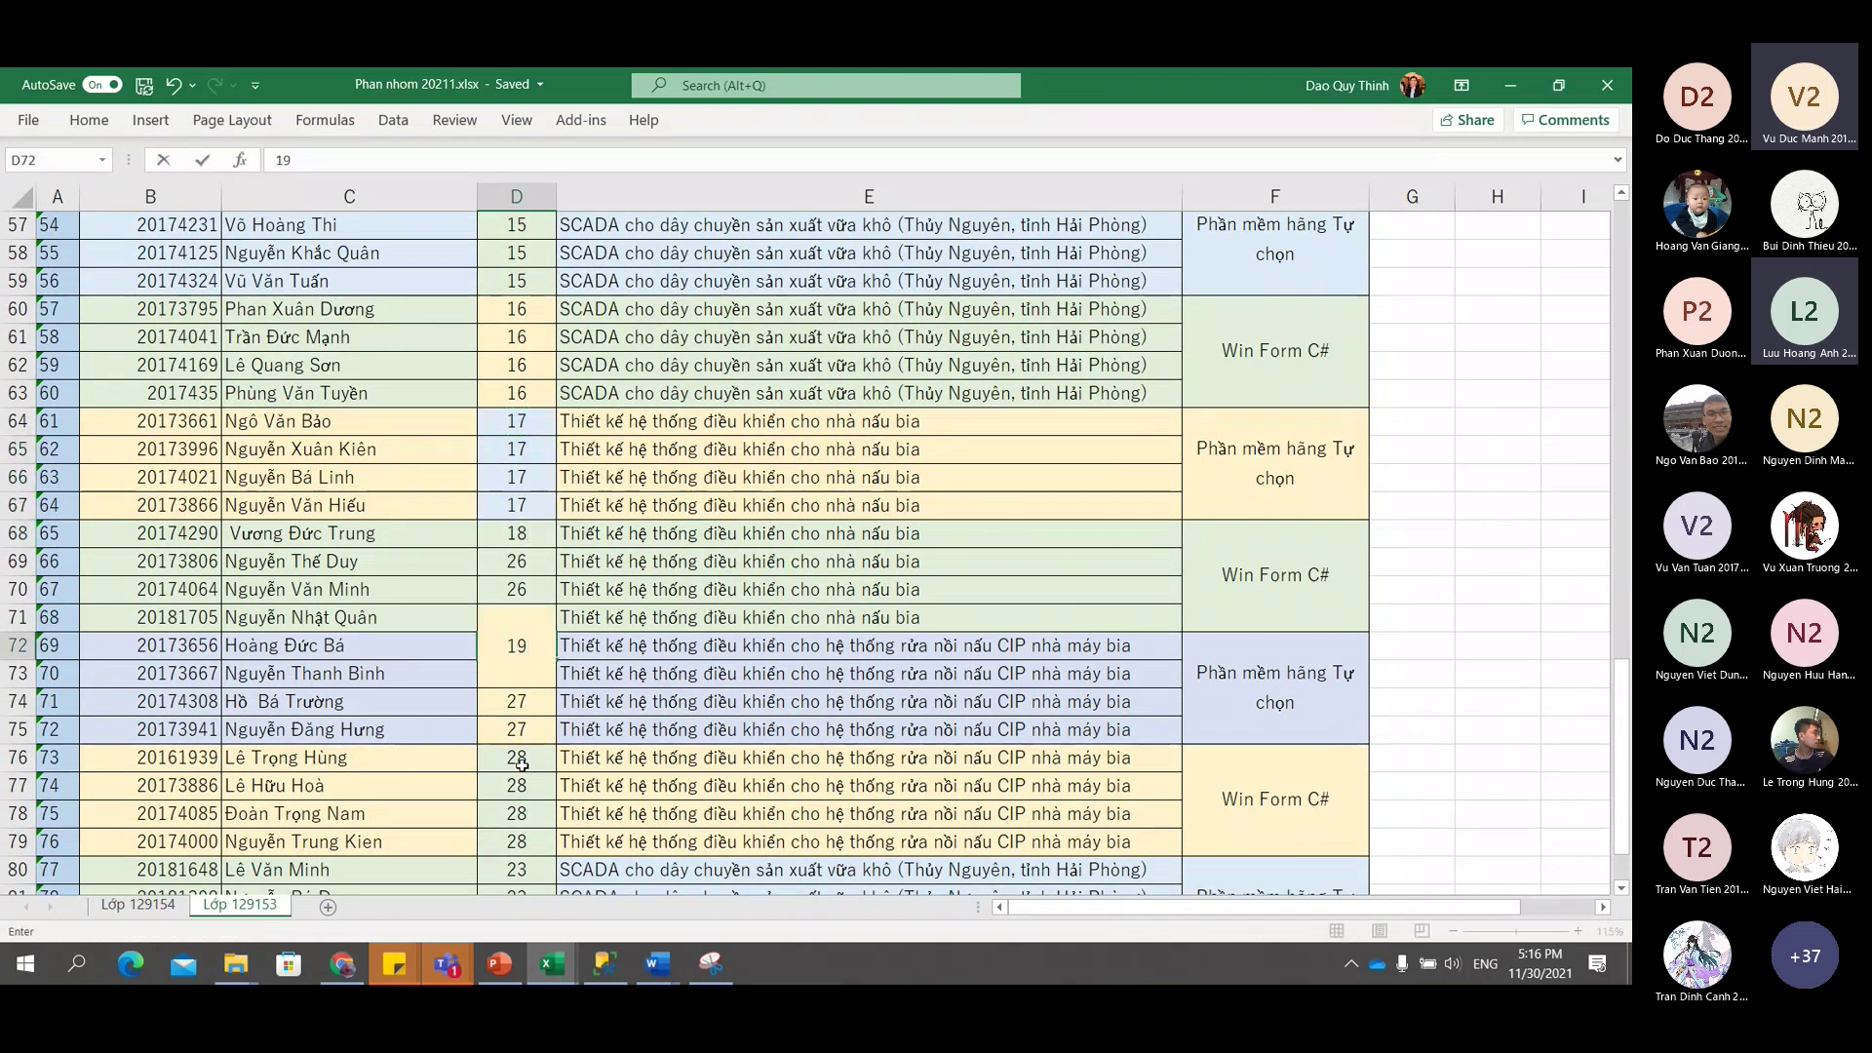
{"action": "left_click", "coordinate": [519, 758]}
{"action": "type", "text": "20"}
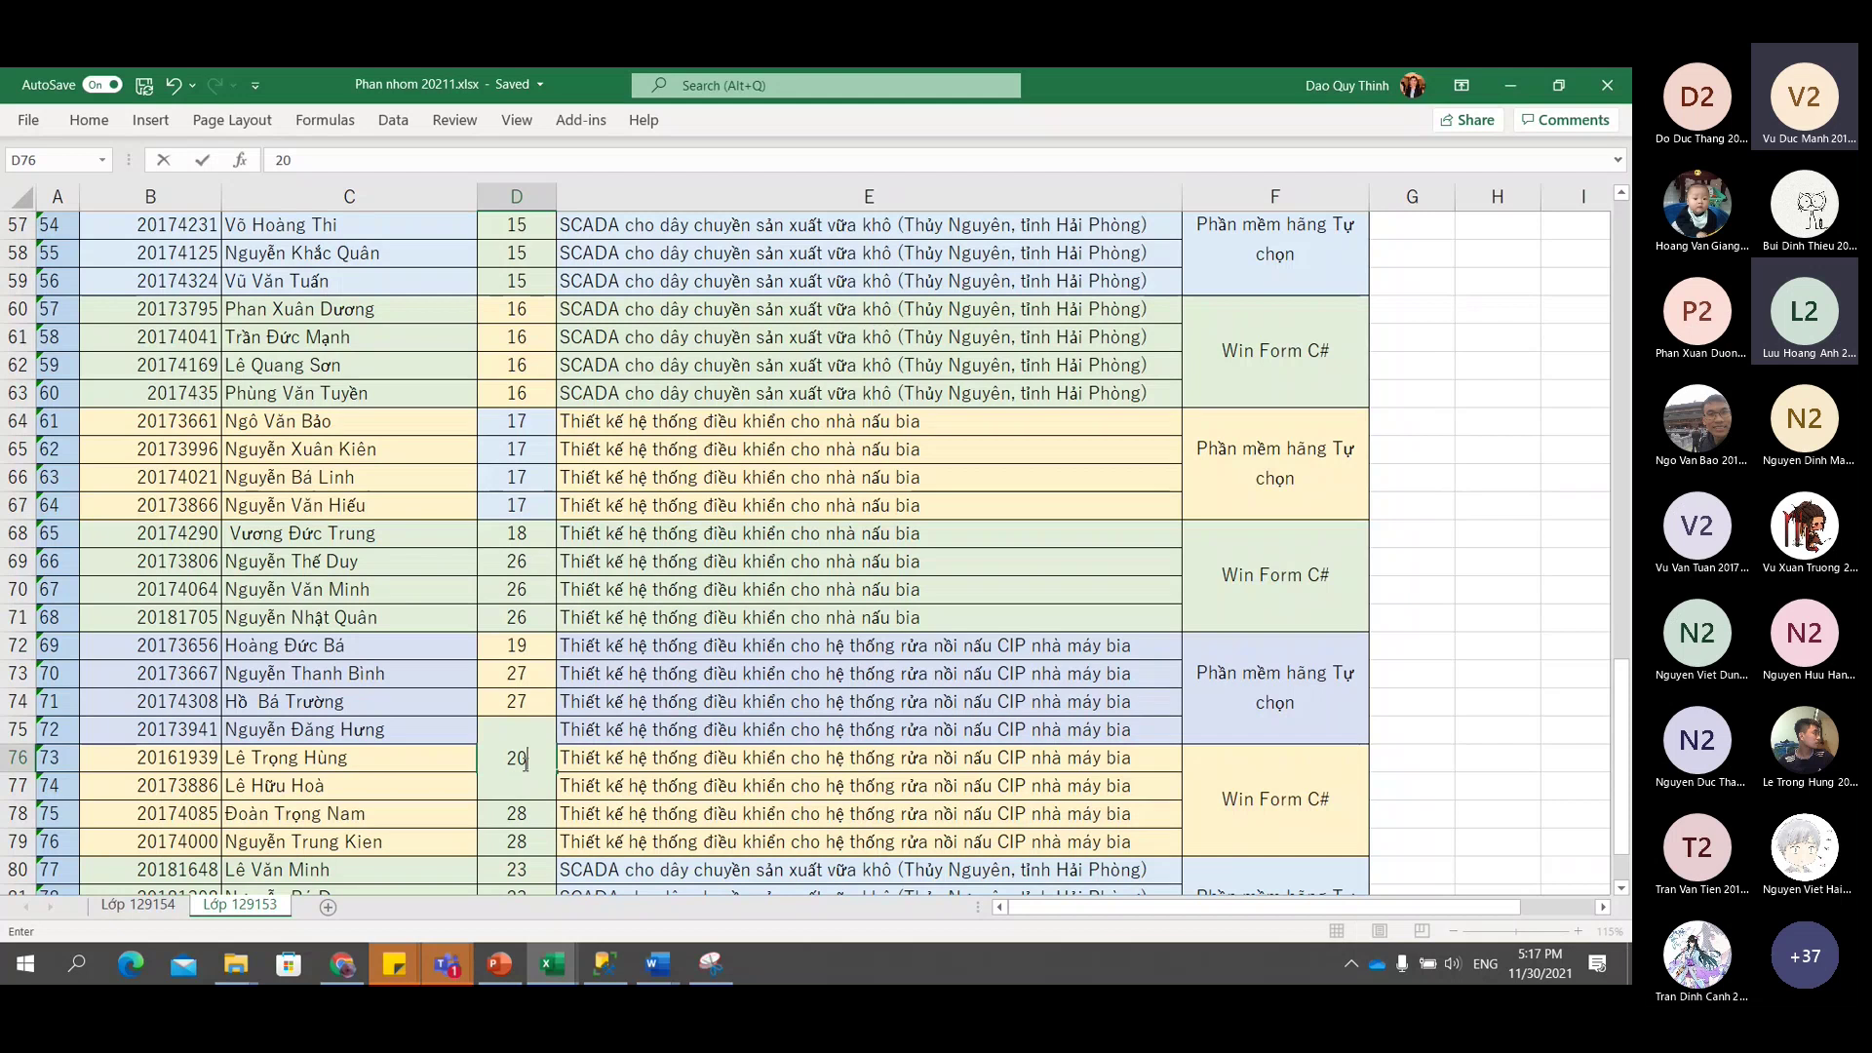
{"action": "scroll", "coordinate": [540, 662], "scroll_direction": "down", "scroll_amount": 3}
{"action": "left_click", "coordinate": [516, 646]}
{"action": "type", "text": "21"}
{"action": "left_click", "coordinate": [567, 688]}
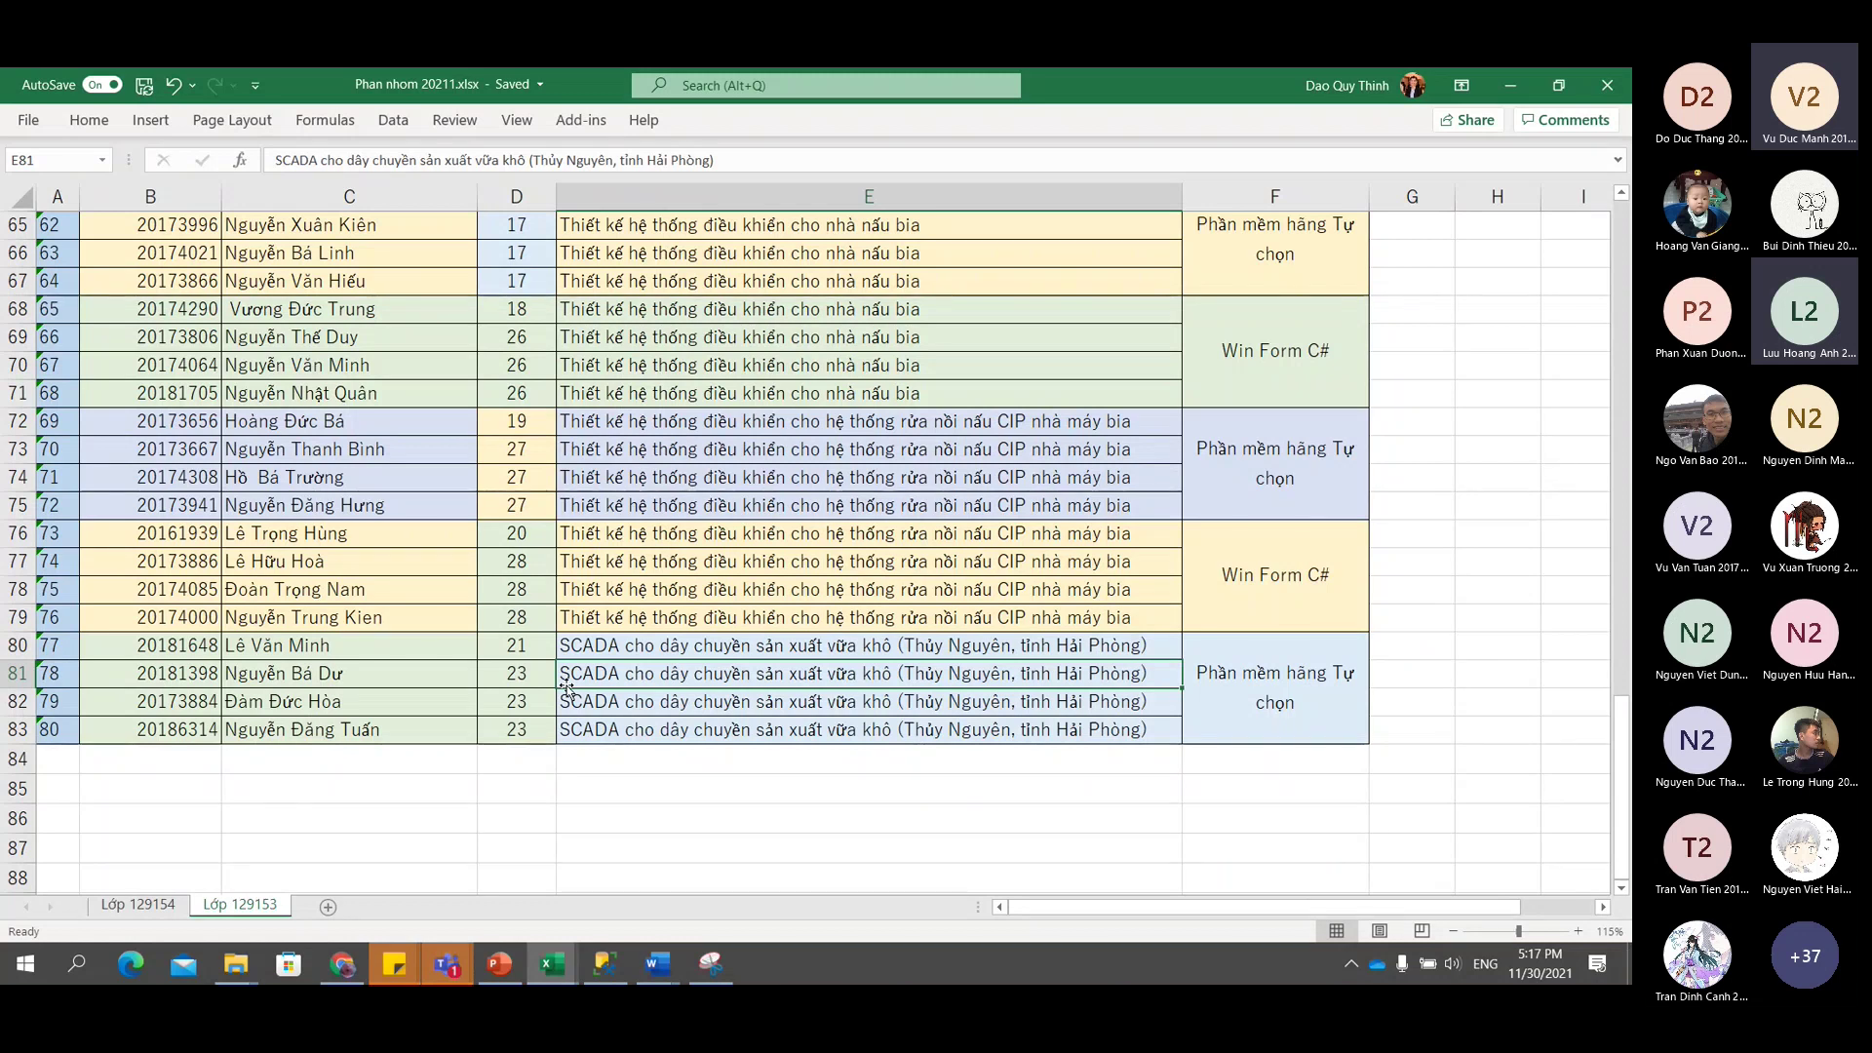
Change row 56's group number in D56 to 14.
{"action": "scroll", "coordinate": [567, 689], "scroll_direction": "up", "scroll_amount": 9}
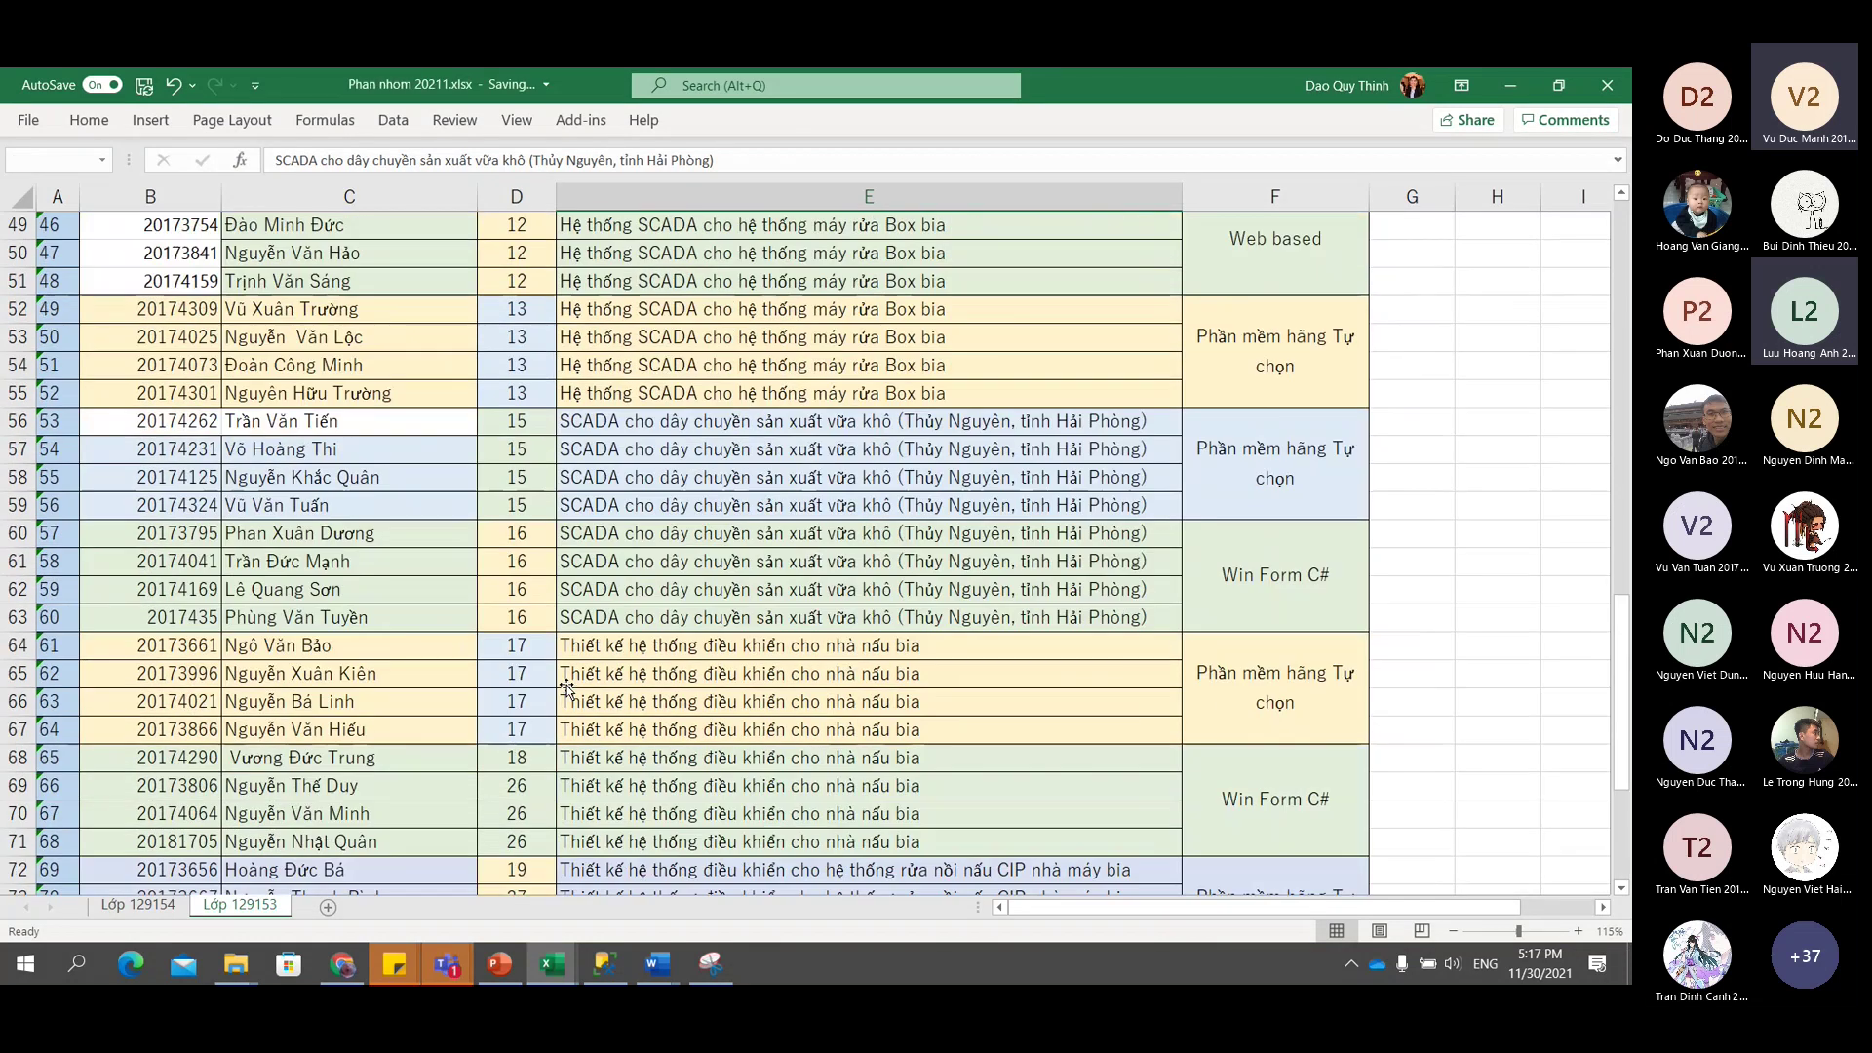
{"action": "scroll", "coordinate": [567, 689], "scroll_direction": "up", "scroll_amount": 12}
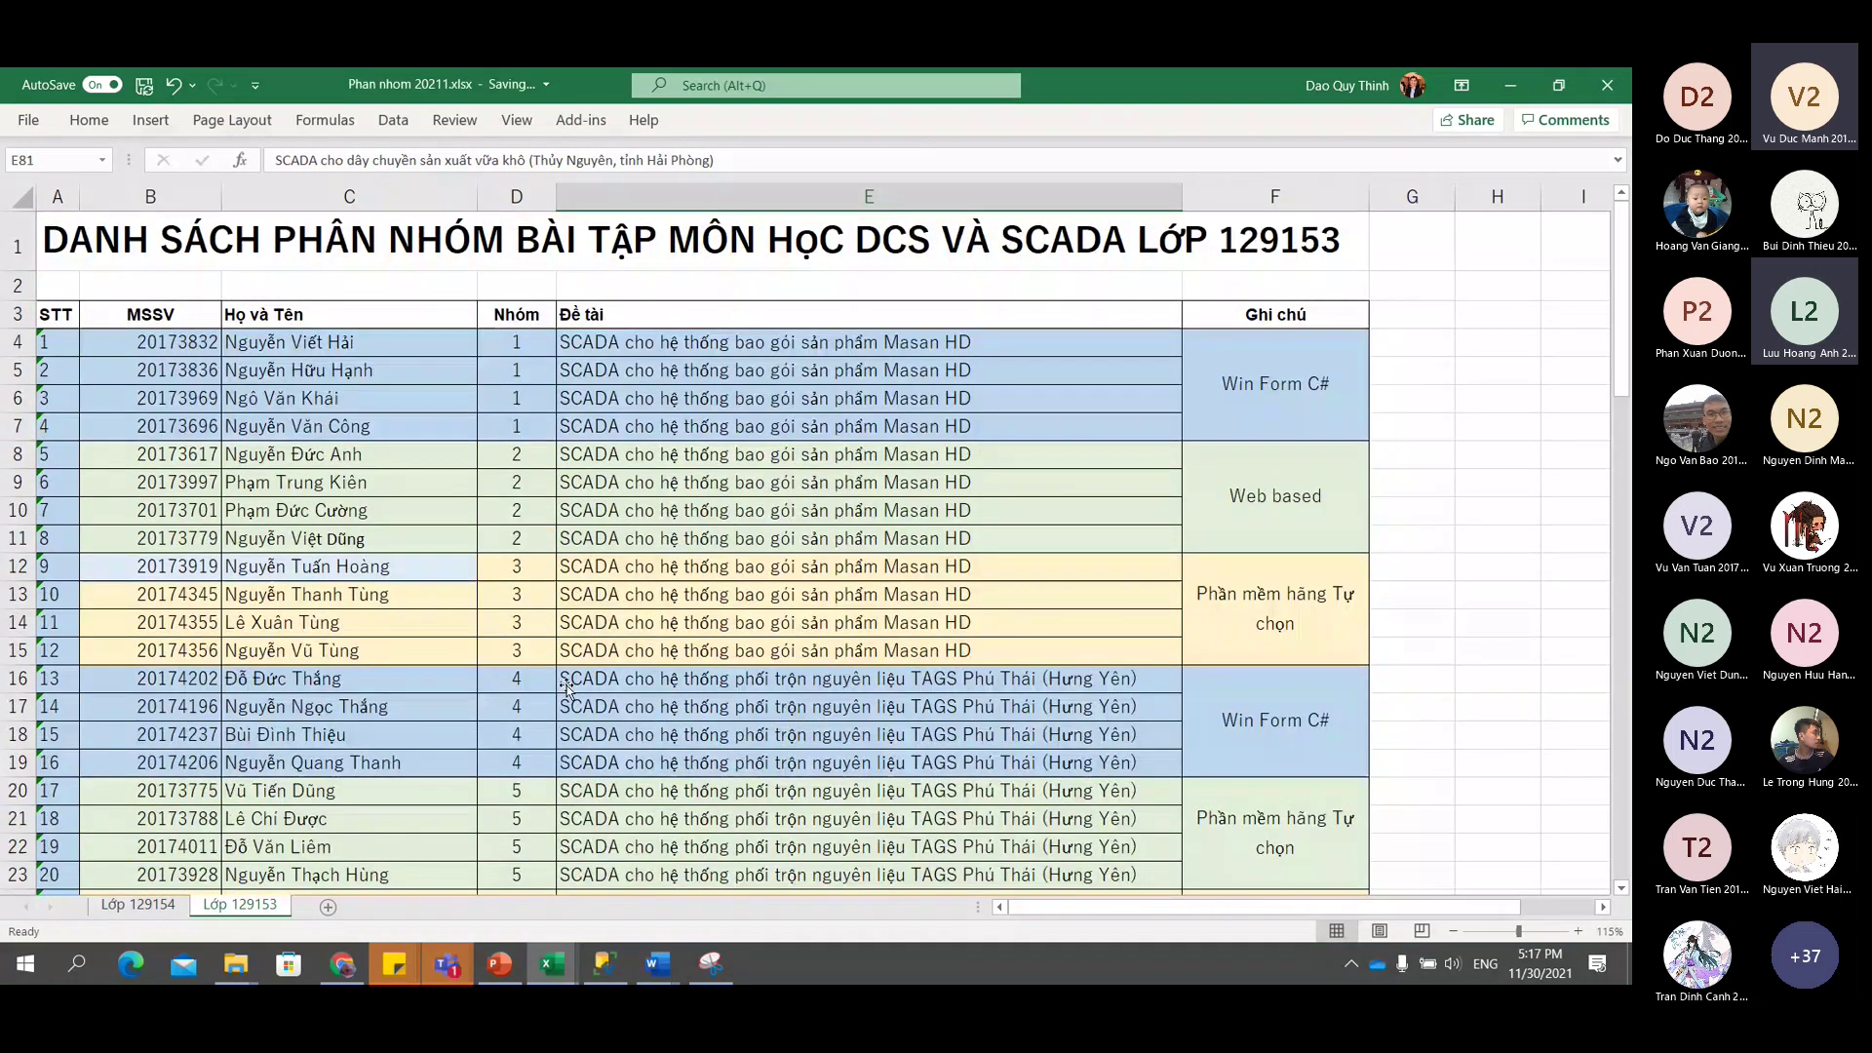
{"action": "scroll", "coordinate": [566, 688], "scroll_direction": "down", "scroll_amount": 3}
{"action": "scroll", "coordinate": [527, 652], "scroll_direction": "down", "scroll_amount": 3}
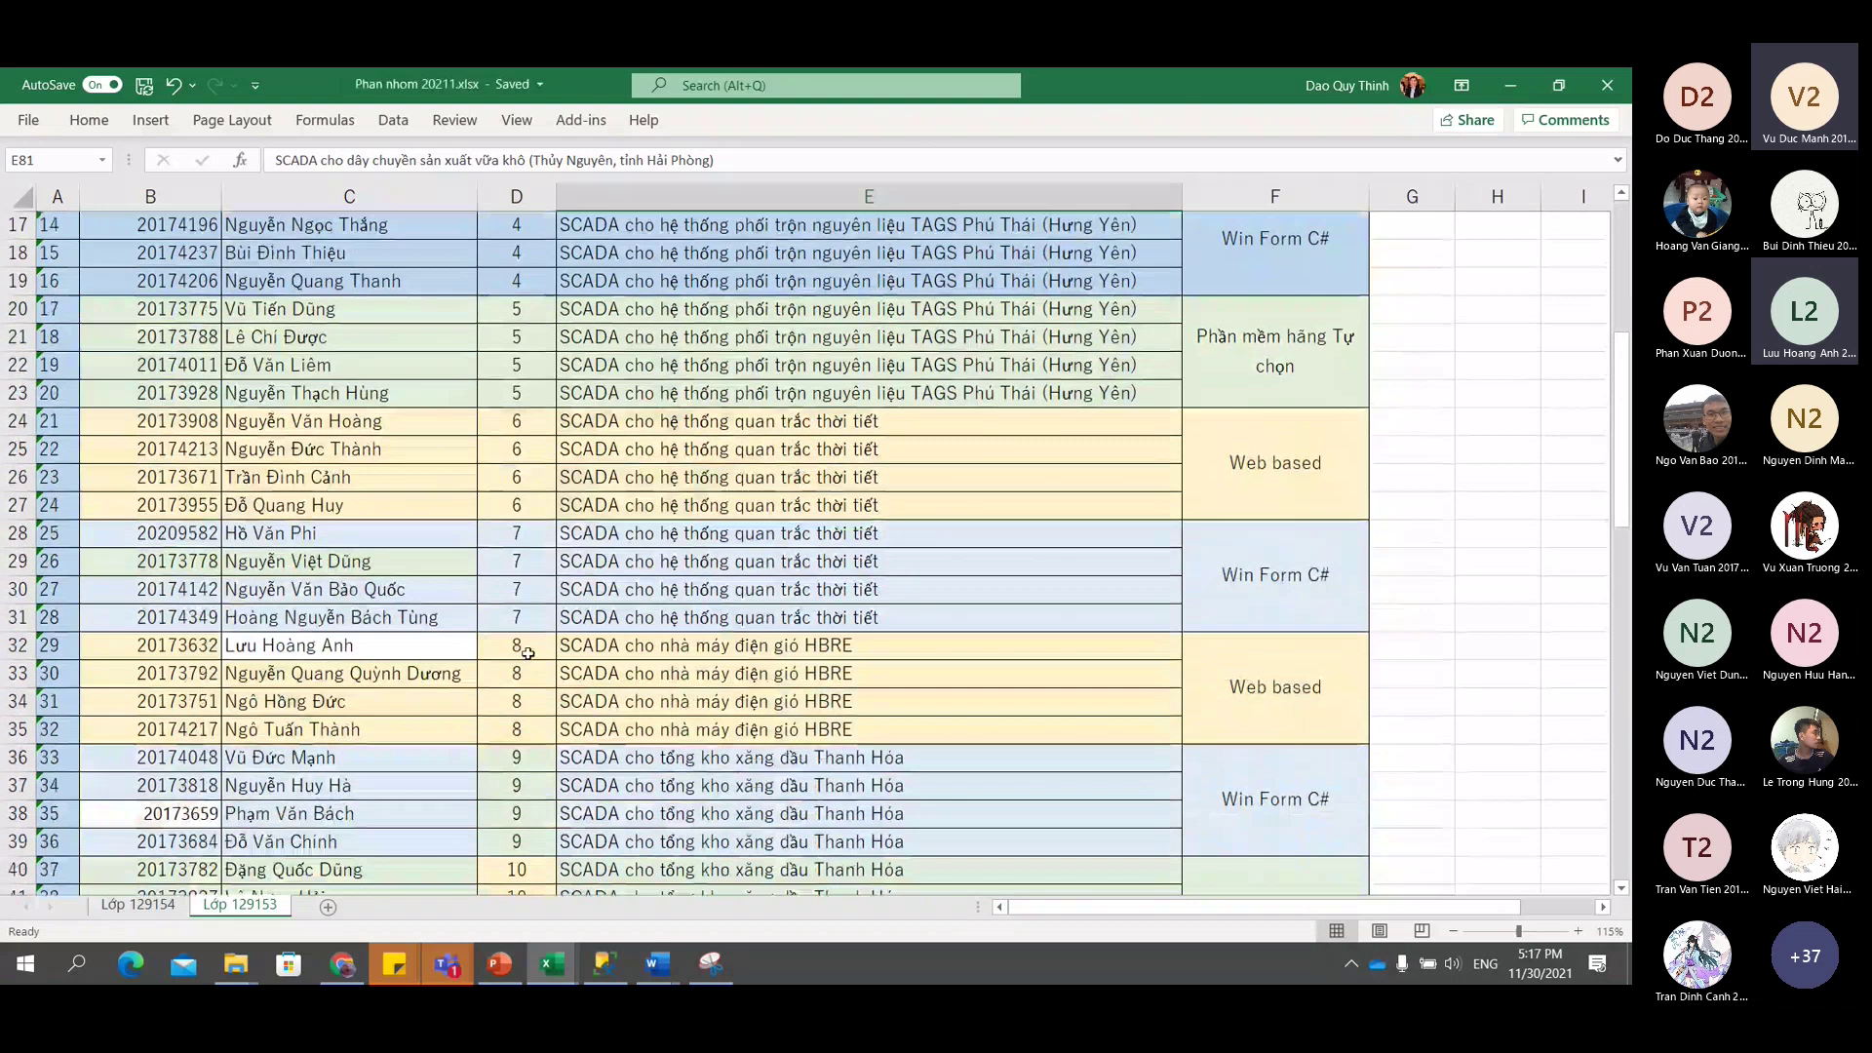
{"action": "scroll", "coordinate": [527, 652], "scroll_direction": "down", "scroll_amount": 3}
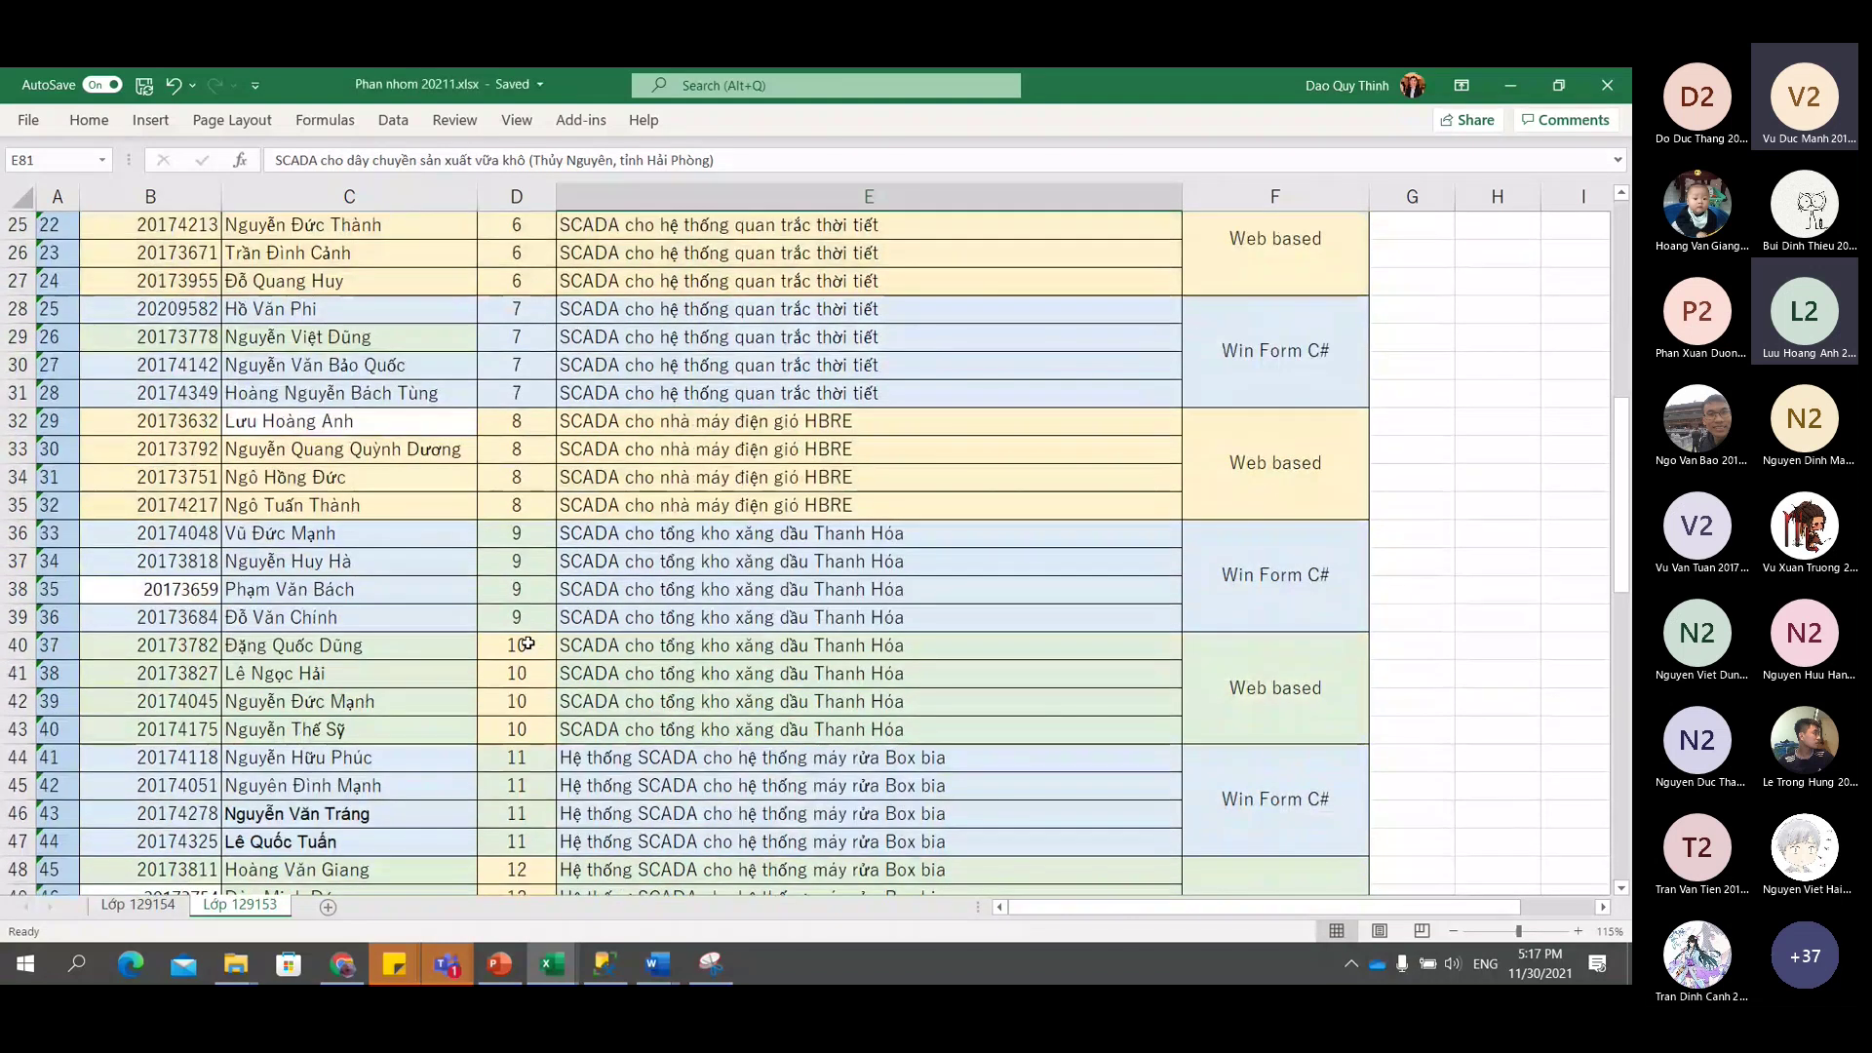
{"action": "scroll", "coordinate": [527, 644], "scroll_direction": "down", "scroll_amount": 3}
{"action": "scroll", "coordinate": [524, 587], "scroll_direction": "down", "scroll_amount": 3}
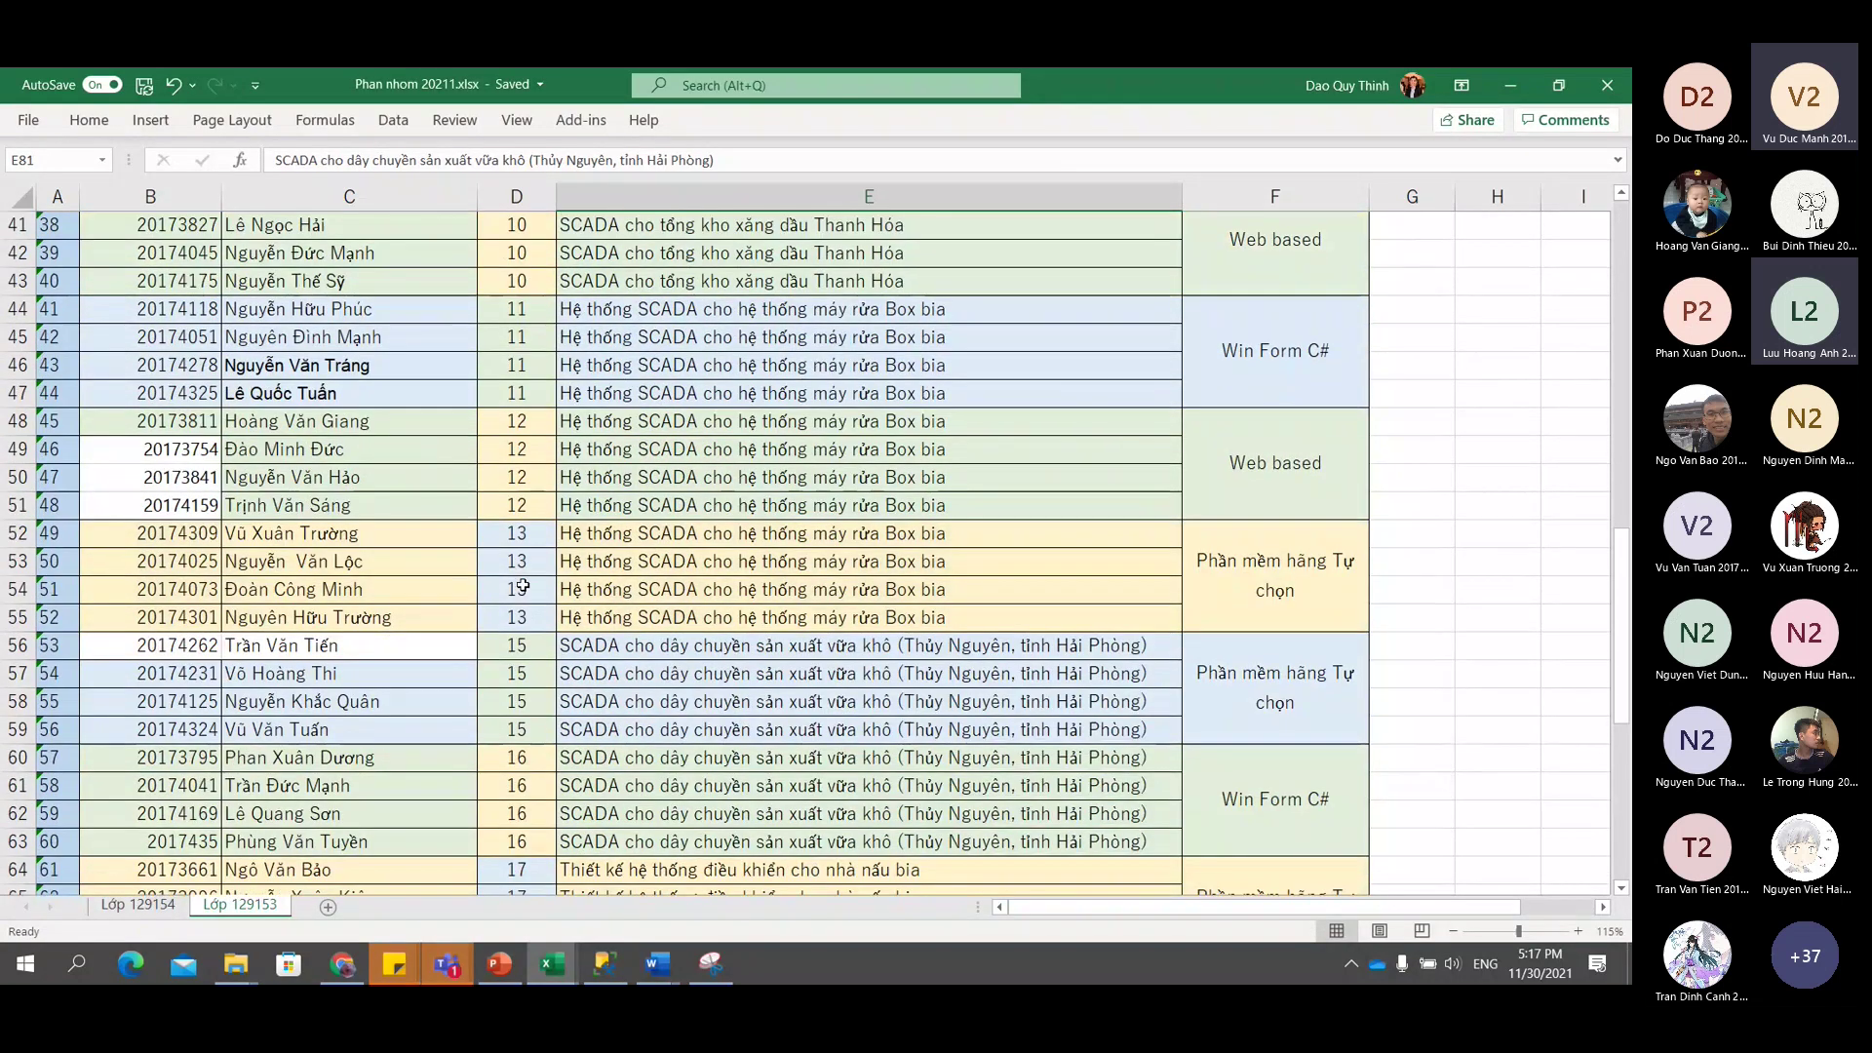
{"action": "left_click", "coordinate": [531, 647]}
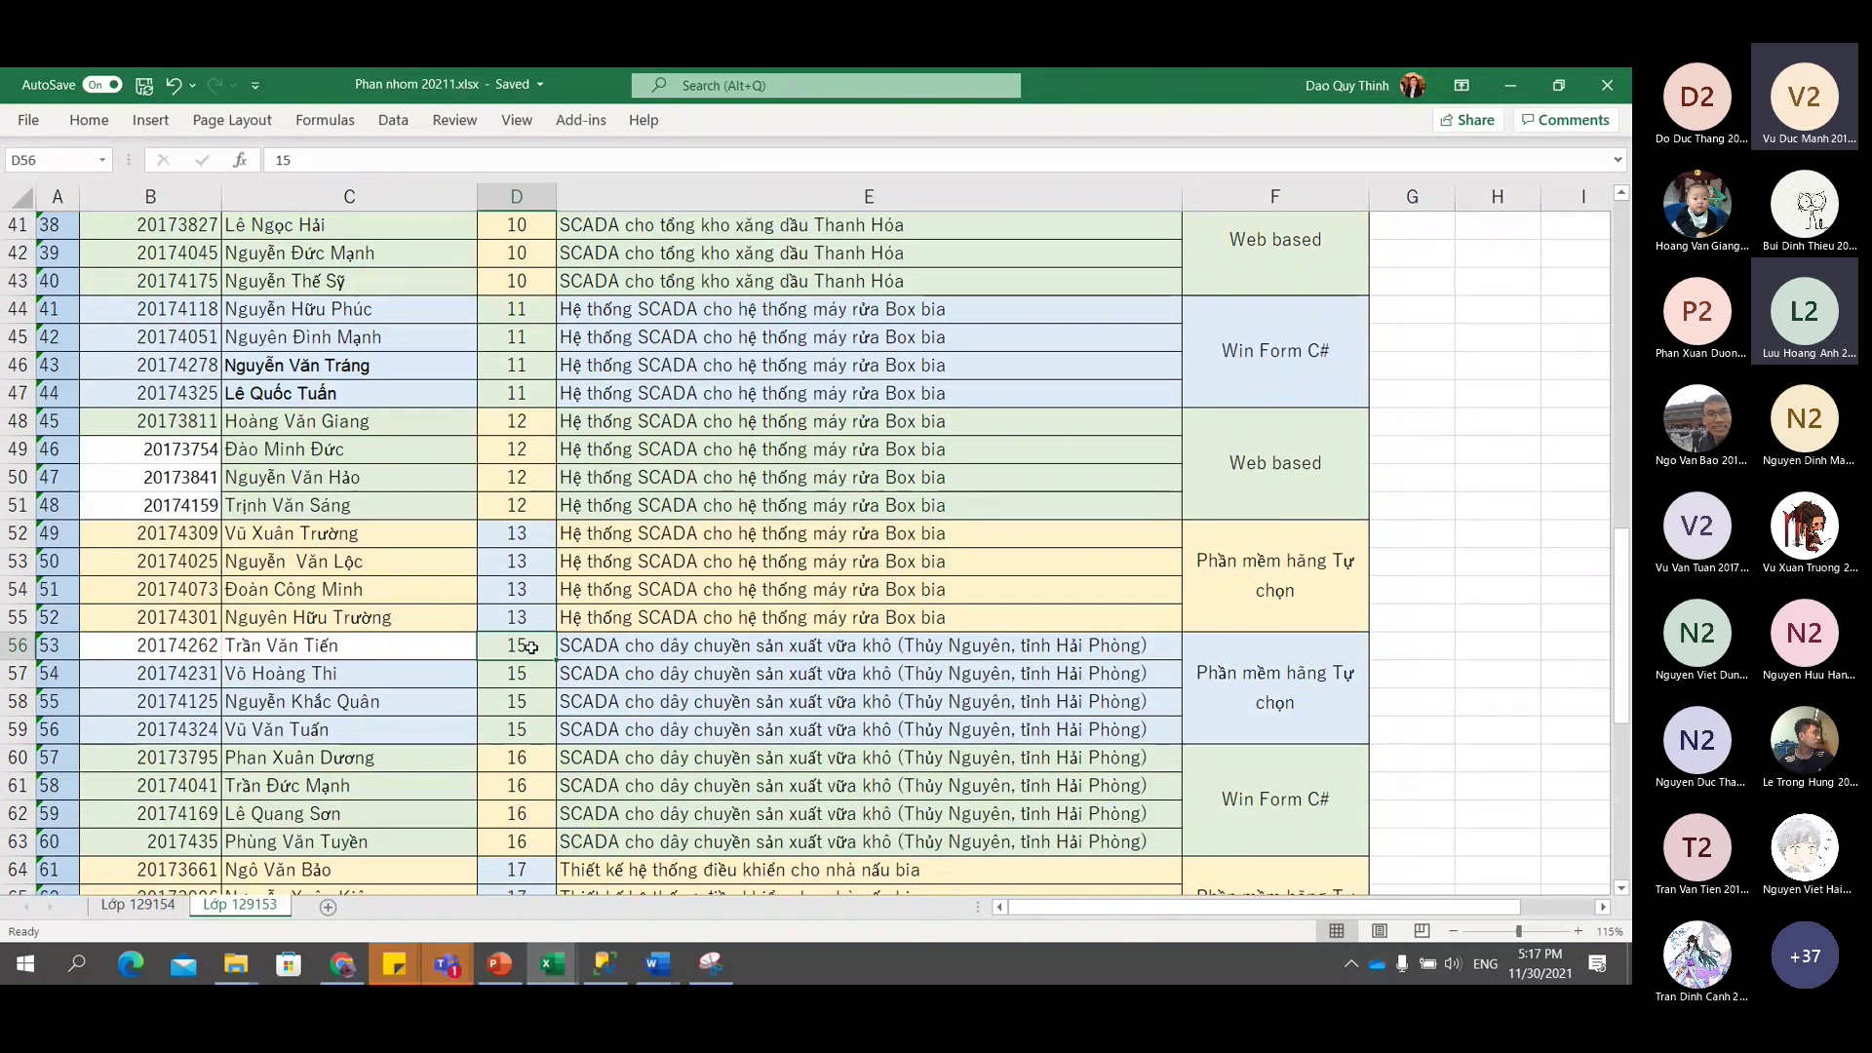
{"action": "type", "text": "14"}
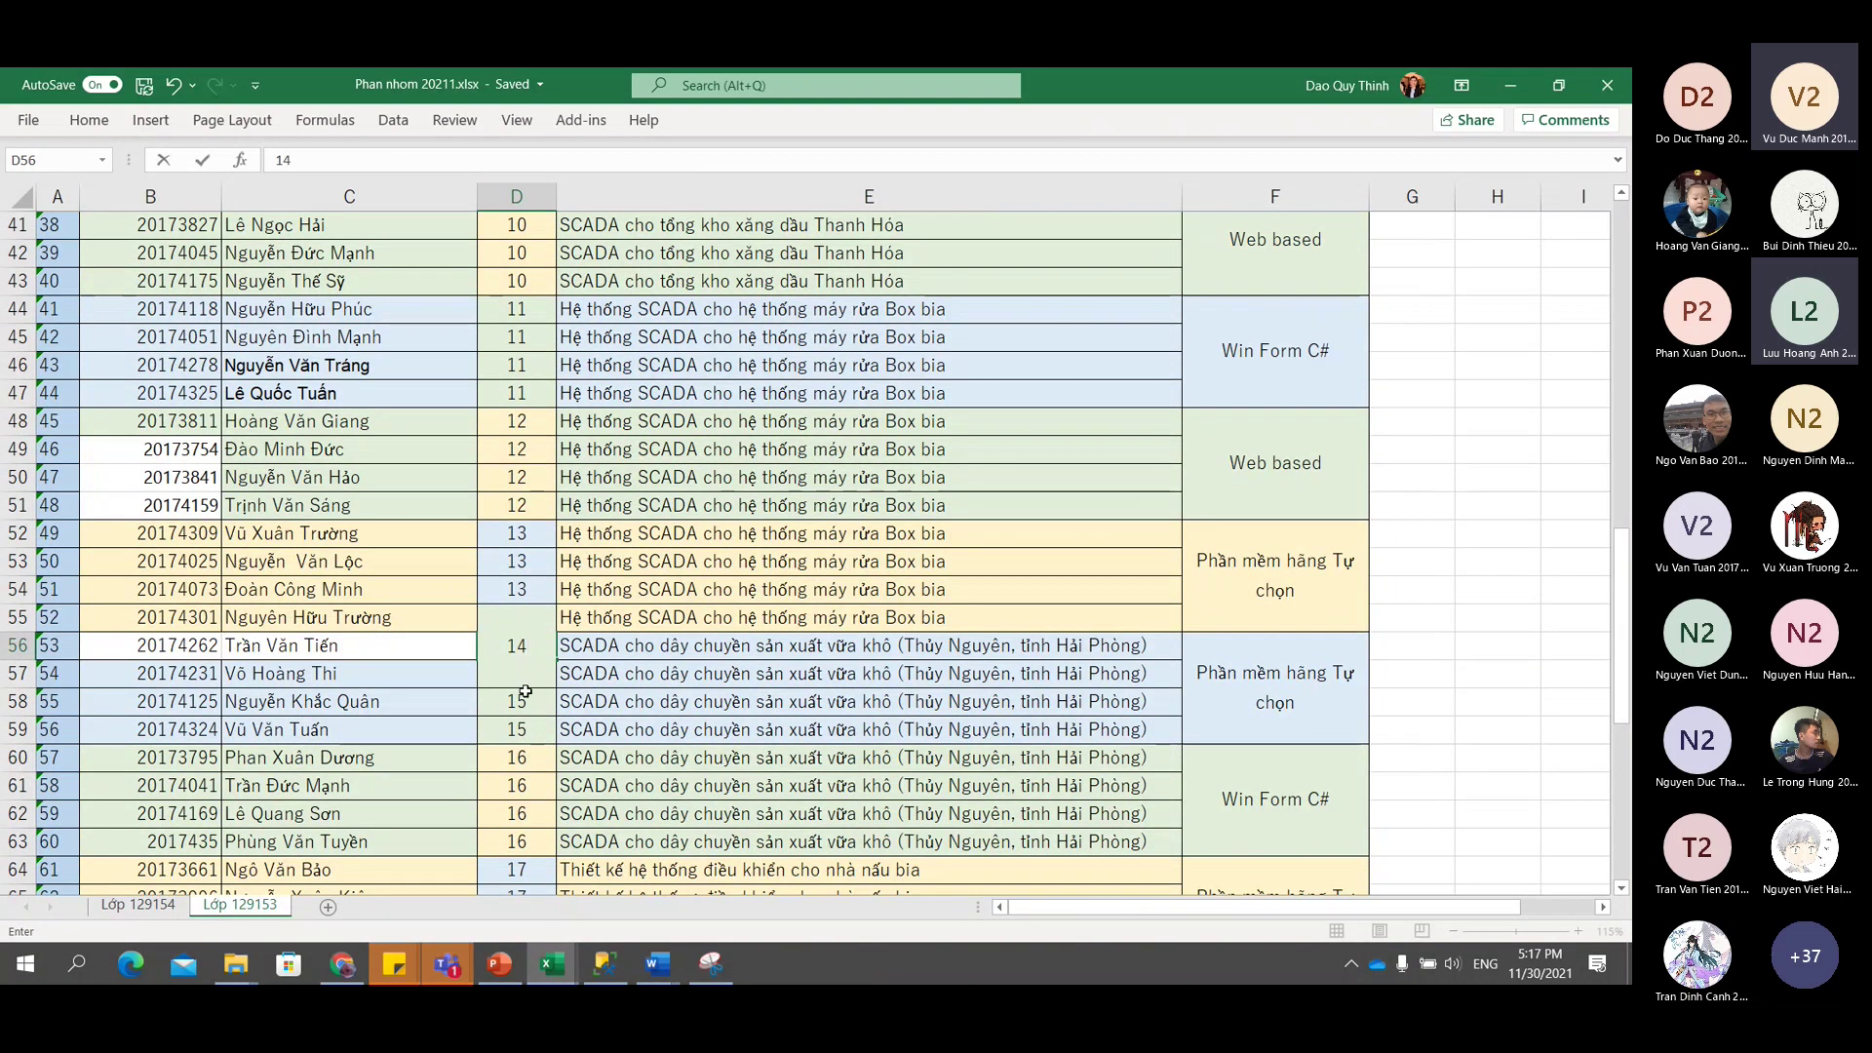
{"action": "key", "text": "Return"}
{"action": "left_click", "coordinate": [520, 645]}
Type the heading 'Present' in G3 beside Ghi chú.
{"action": "scroll", "coordinate": [576, 644], "scroll_direction": "up", "scroll_amount": 13}
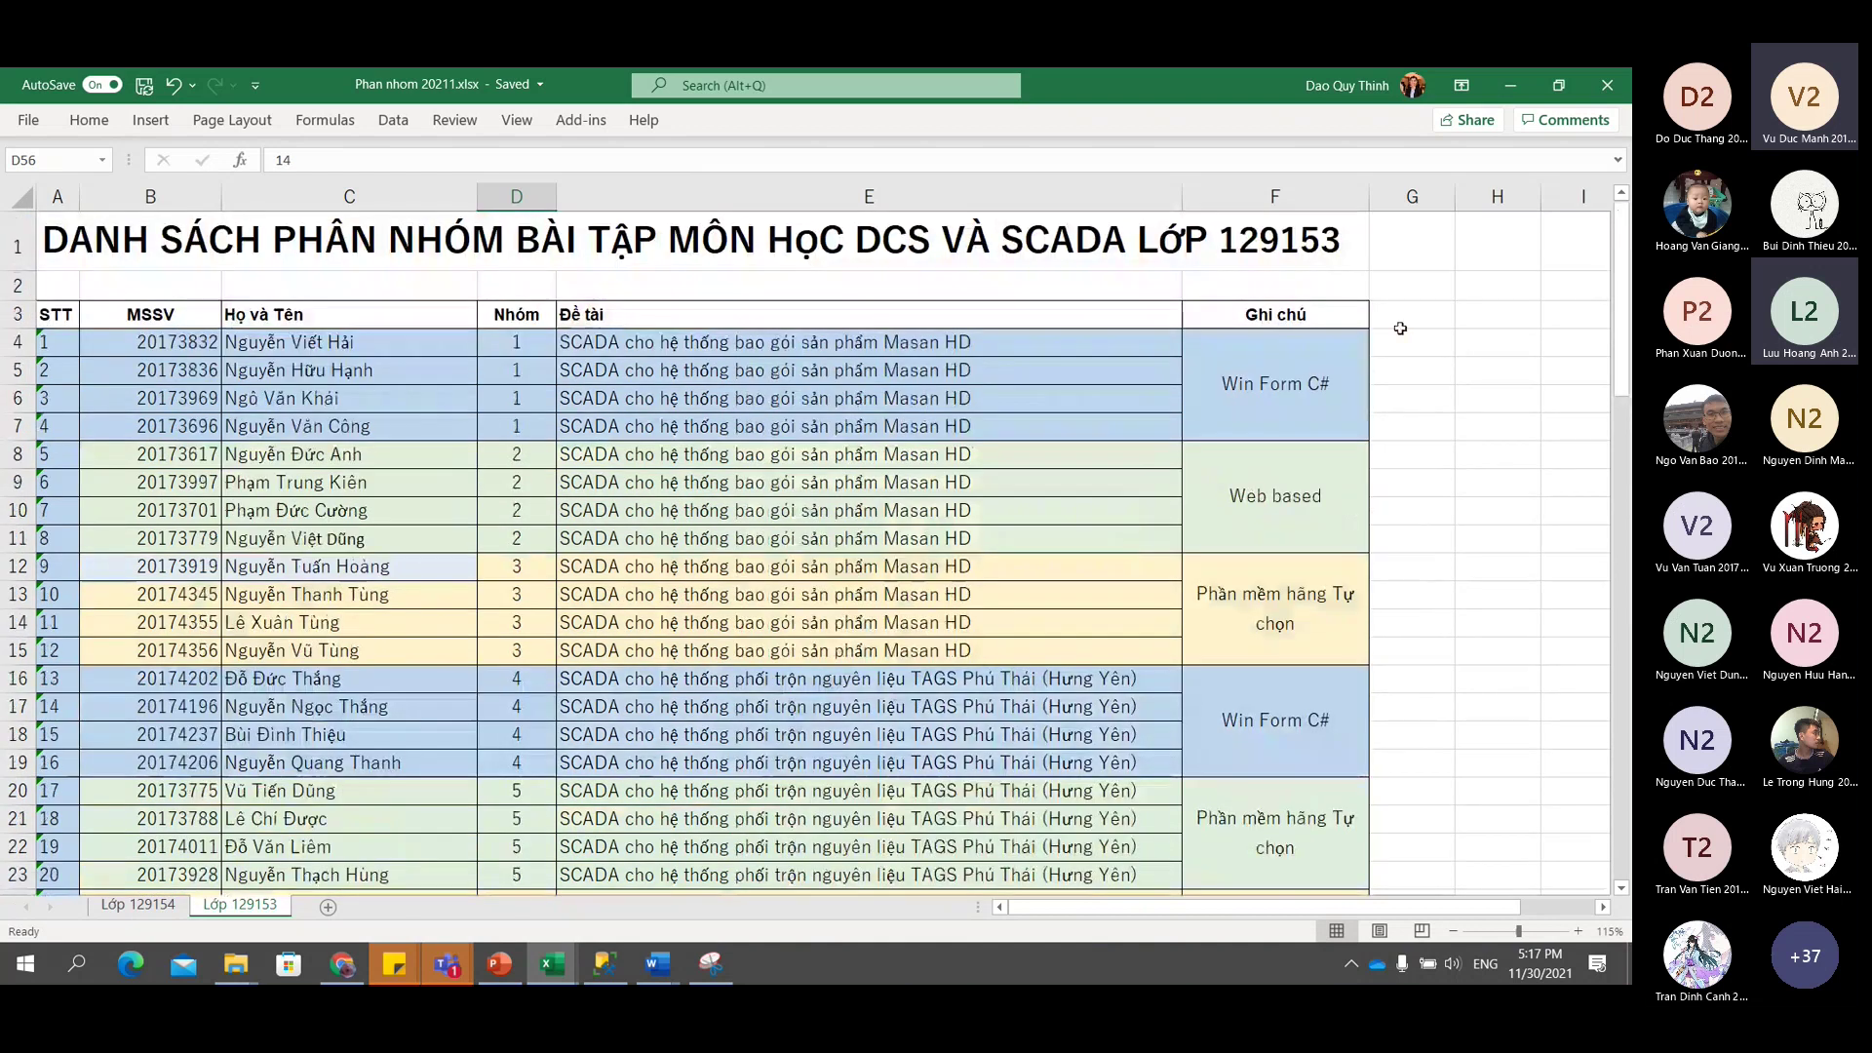
{"action": "left_click", "coordinate": [1404, 316]}
{"action": "type", "text": "Present"}
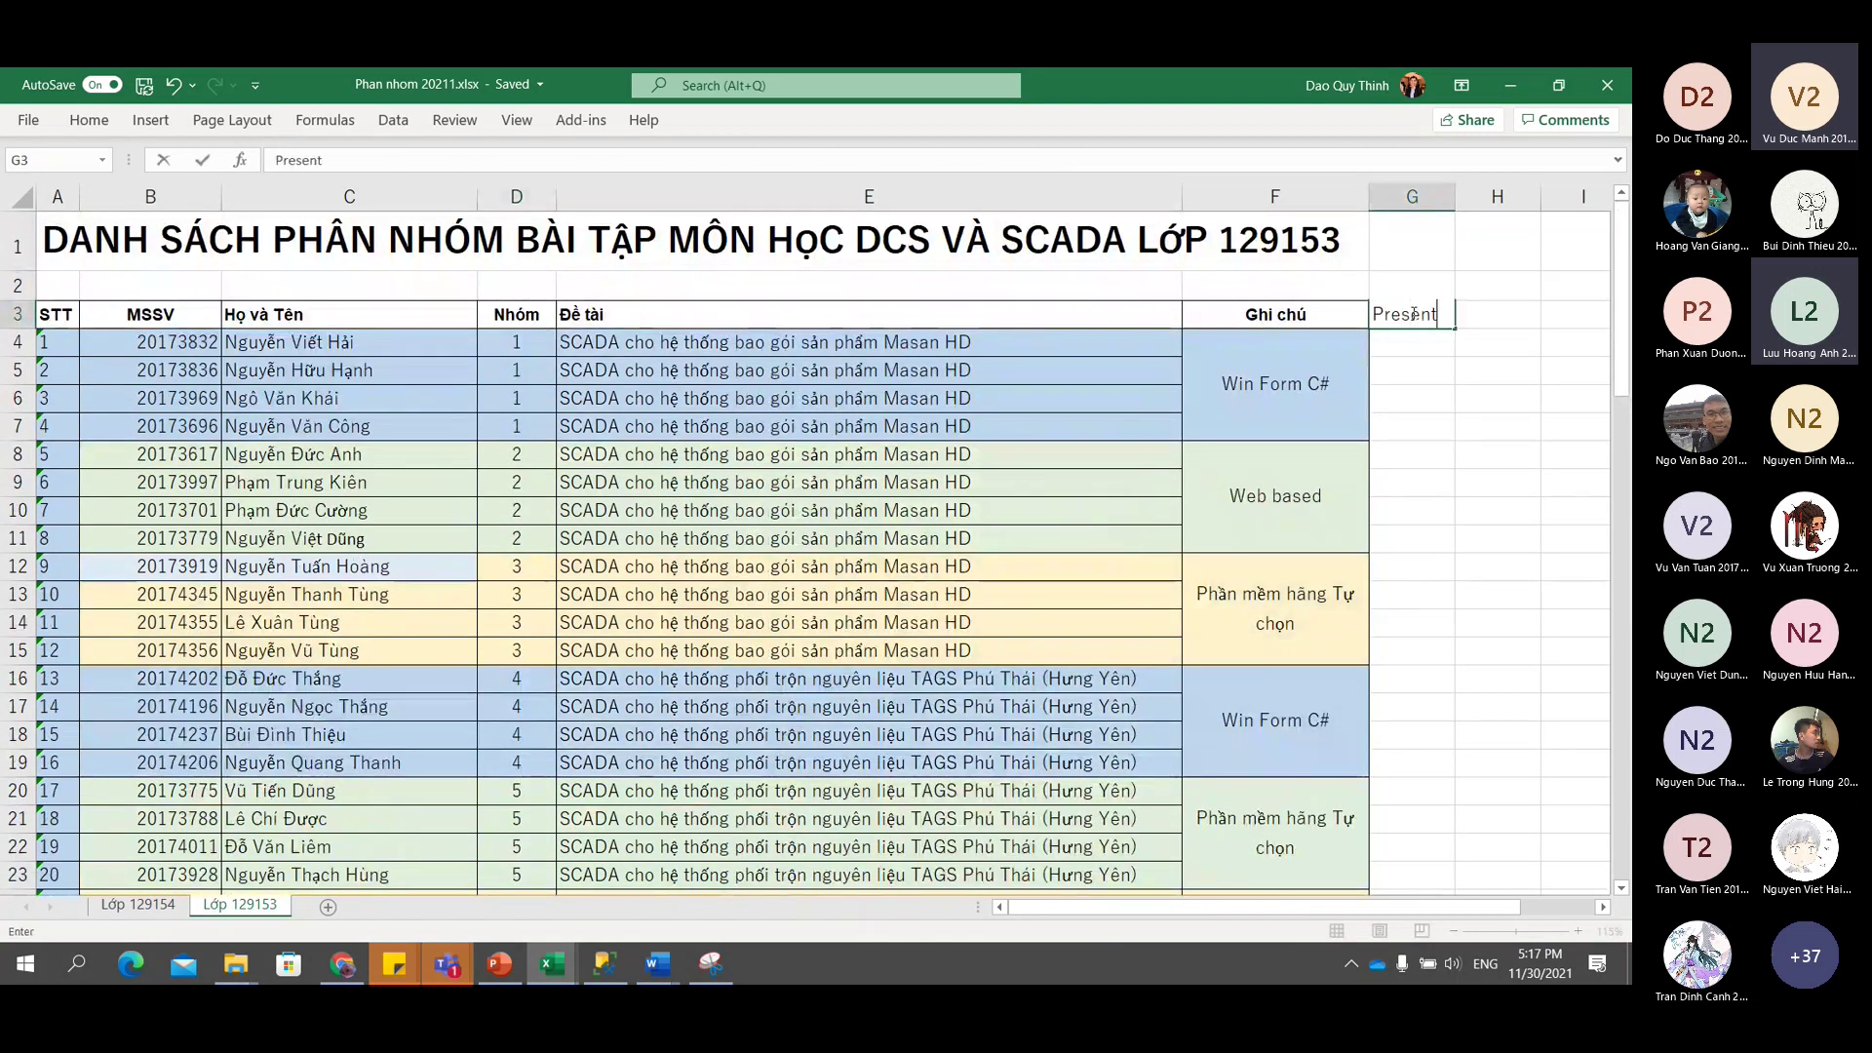
Merge G4:G7 beside group 1 and enter the date 07/12/2021.
{"action": "key", "text": "Return"}
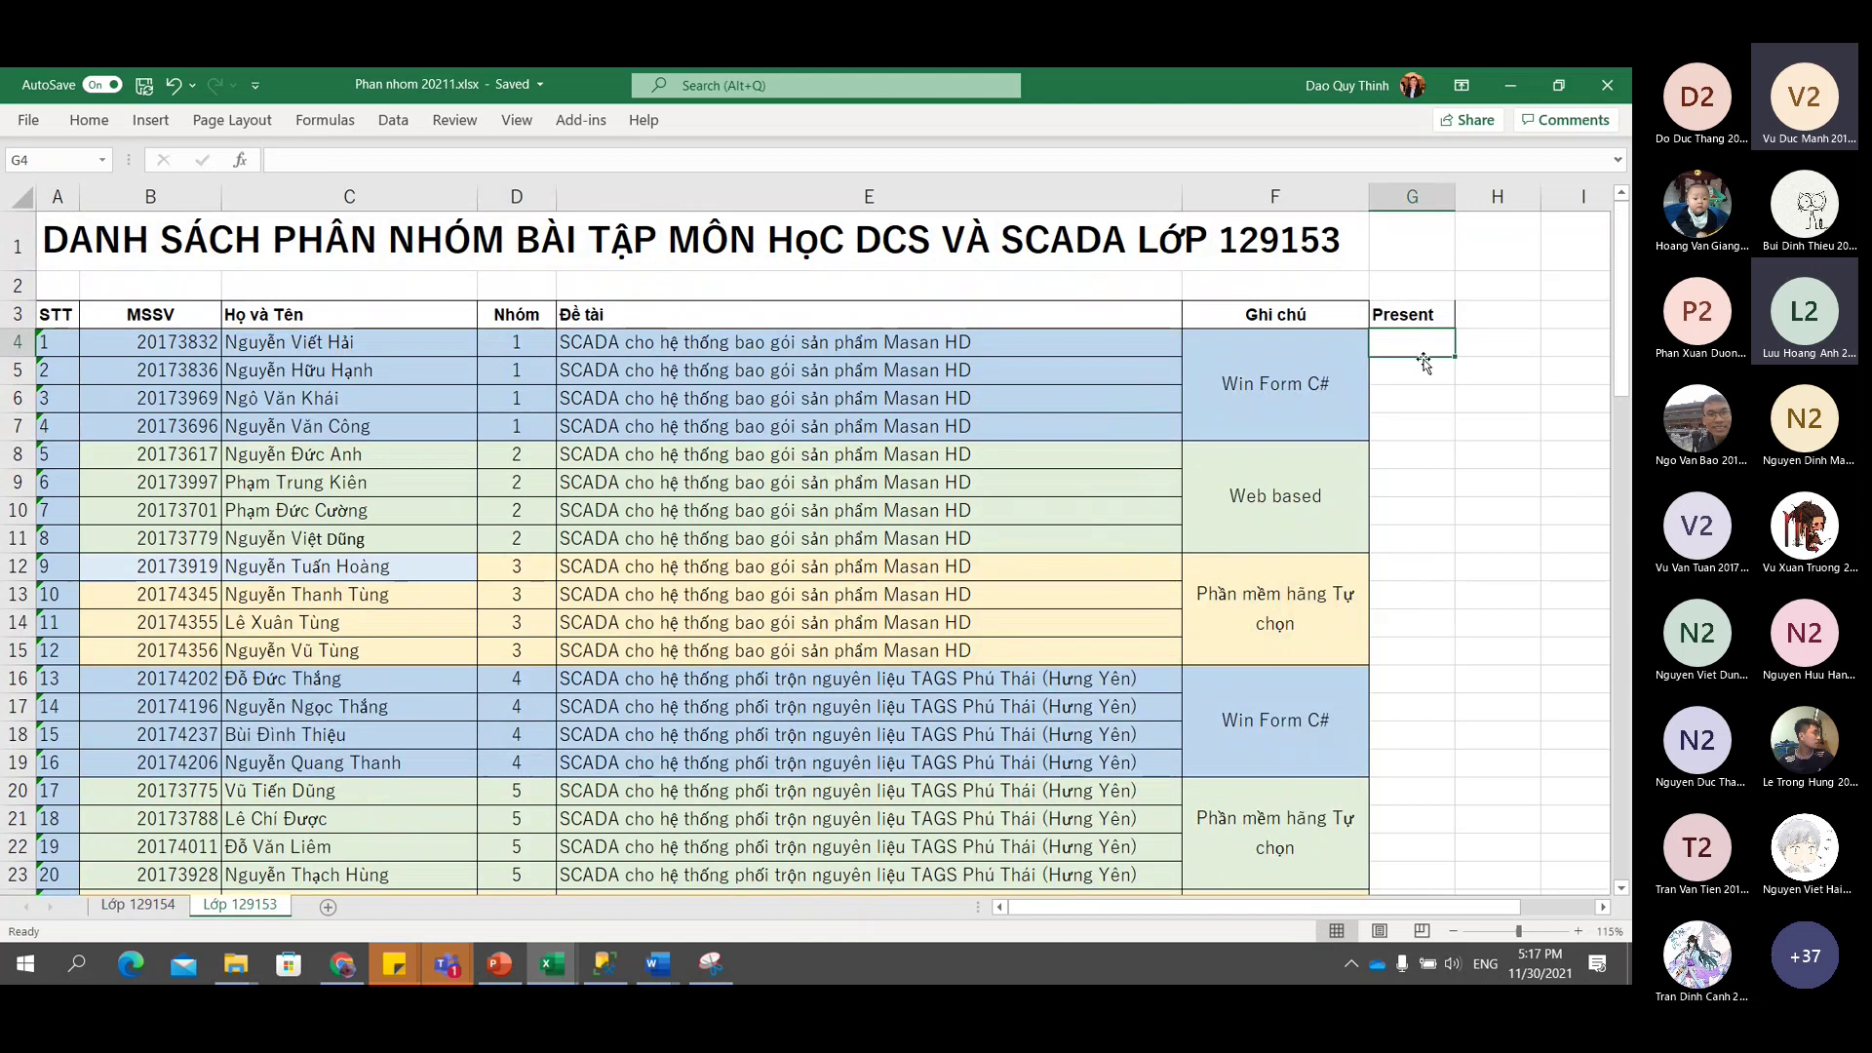
{"action": "left_click_drag", "start_coordinate": [1420, 346], "coordinate": [1420, 419]}
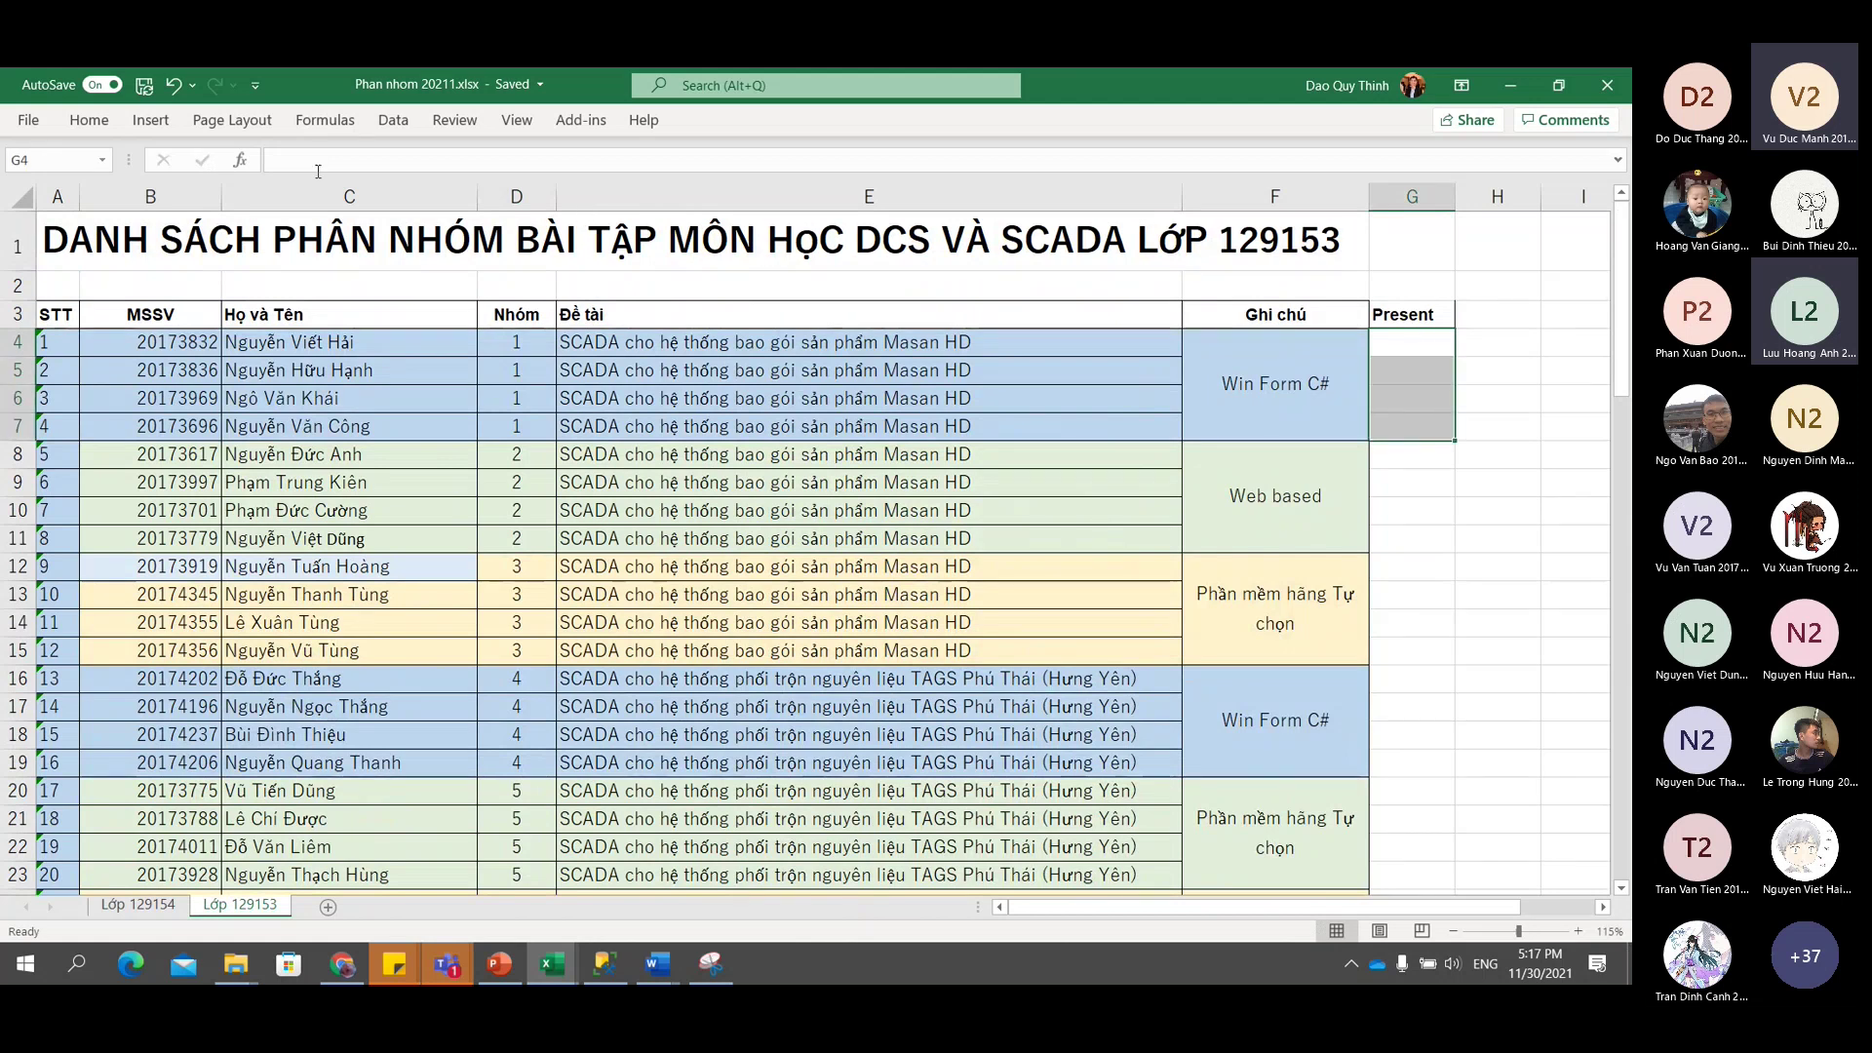
{"action": "left_click", "coordinate": [89, 120]}
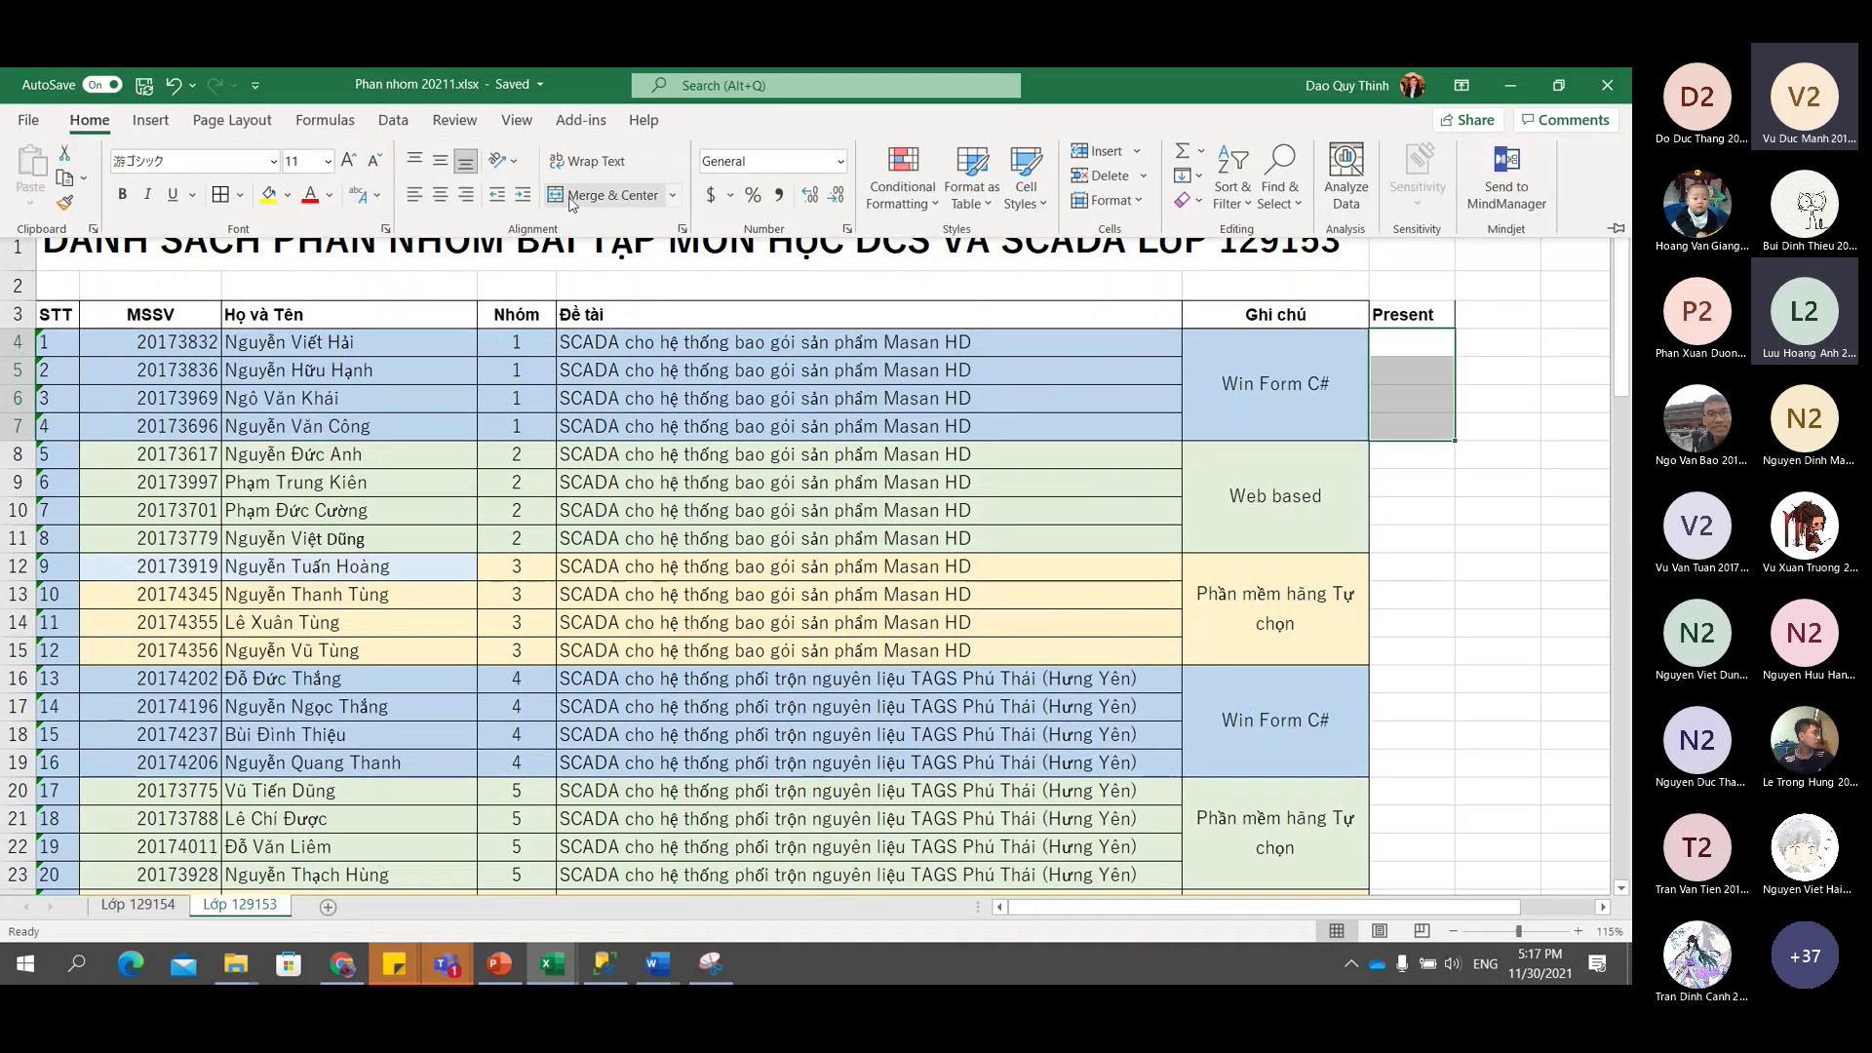
{"action": "left_click", "coordinate": [1416, 409]}
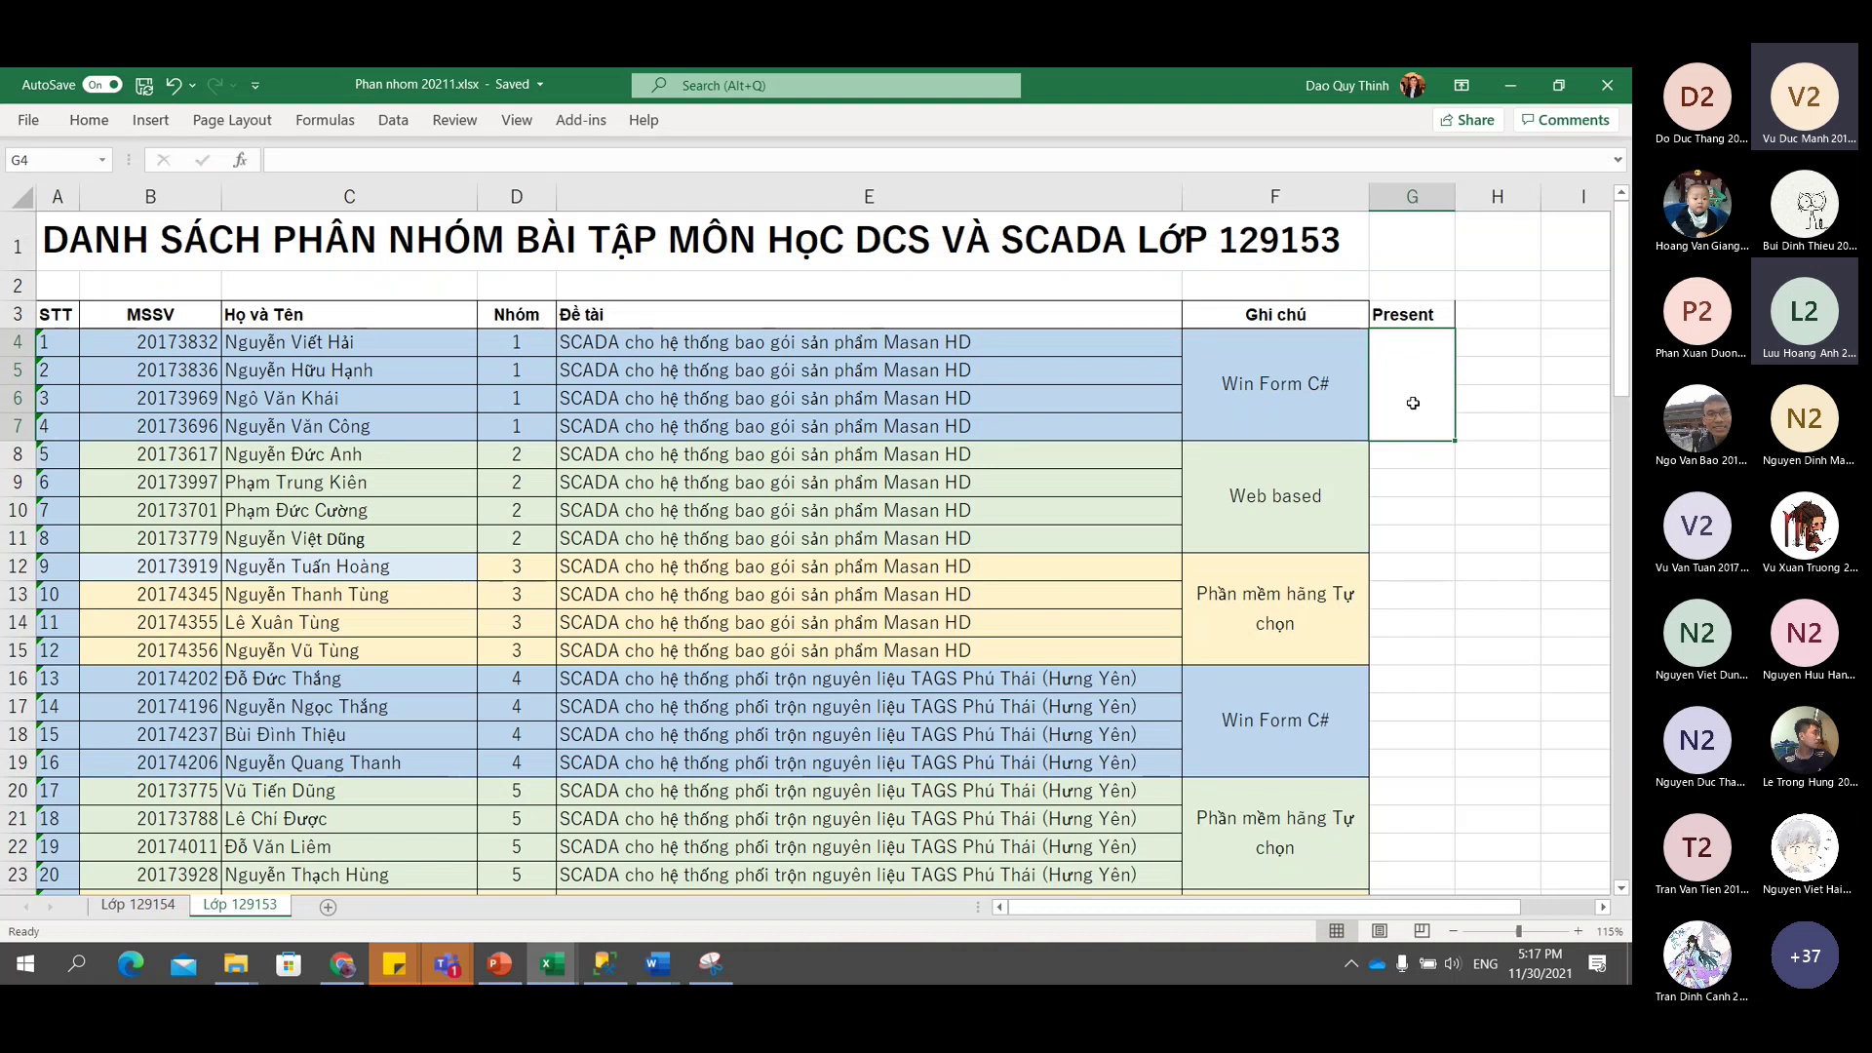
{"action": "left_click", "coordinate": [1540, 963]}
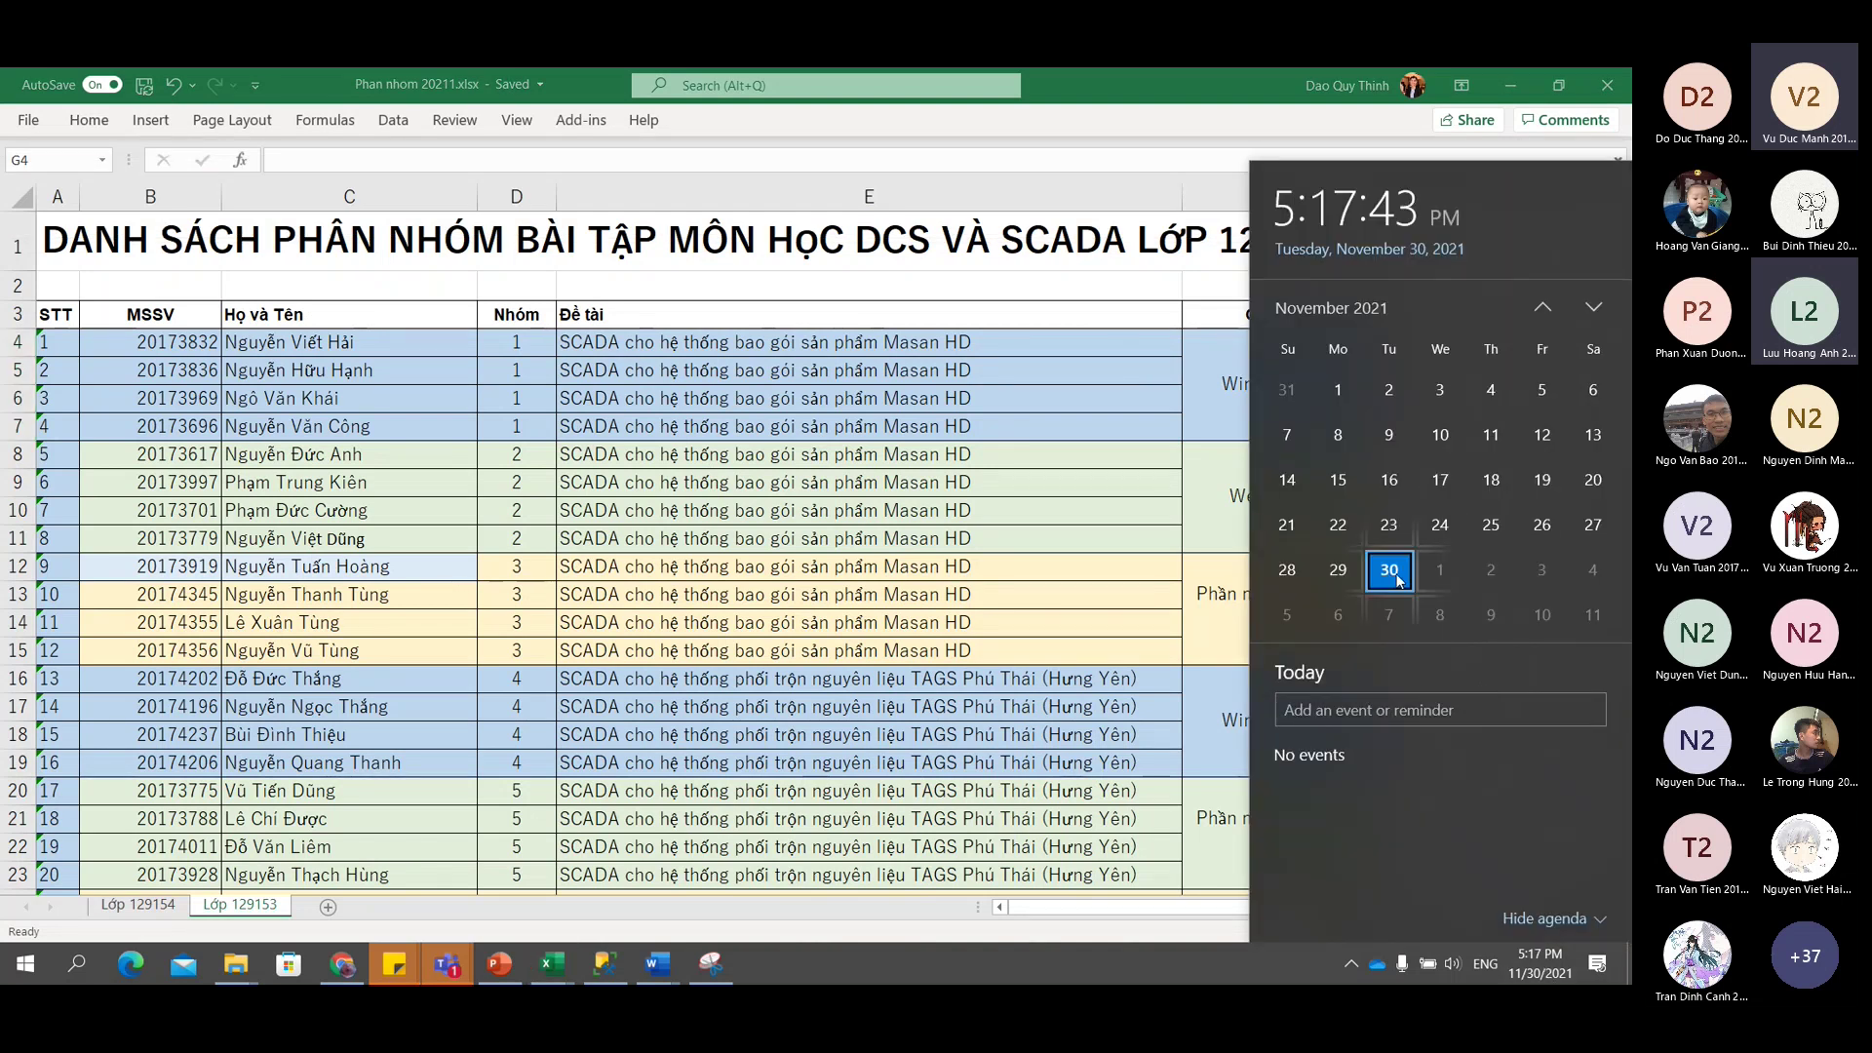
{"action": "key", "text": "Escape"}
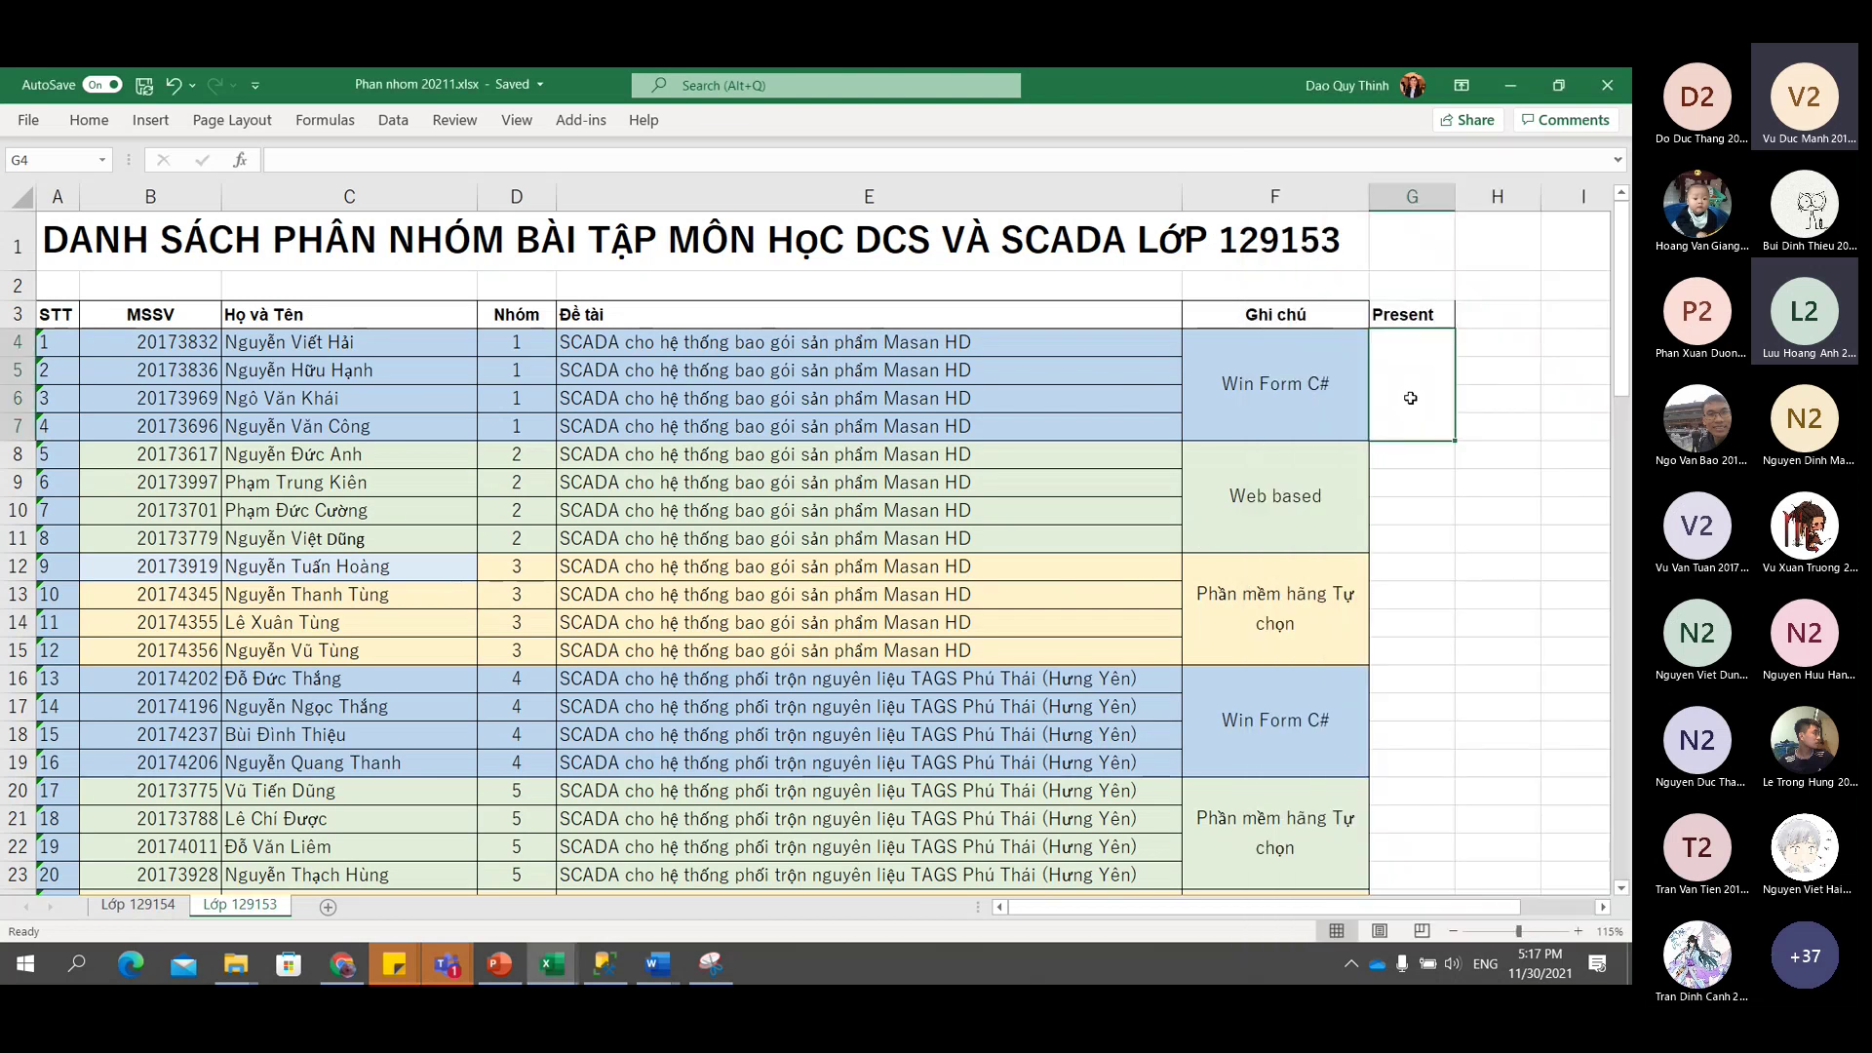
{"action": "type", "text": "07/1"}
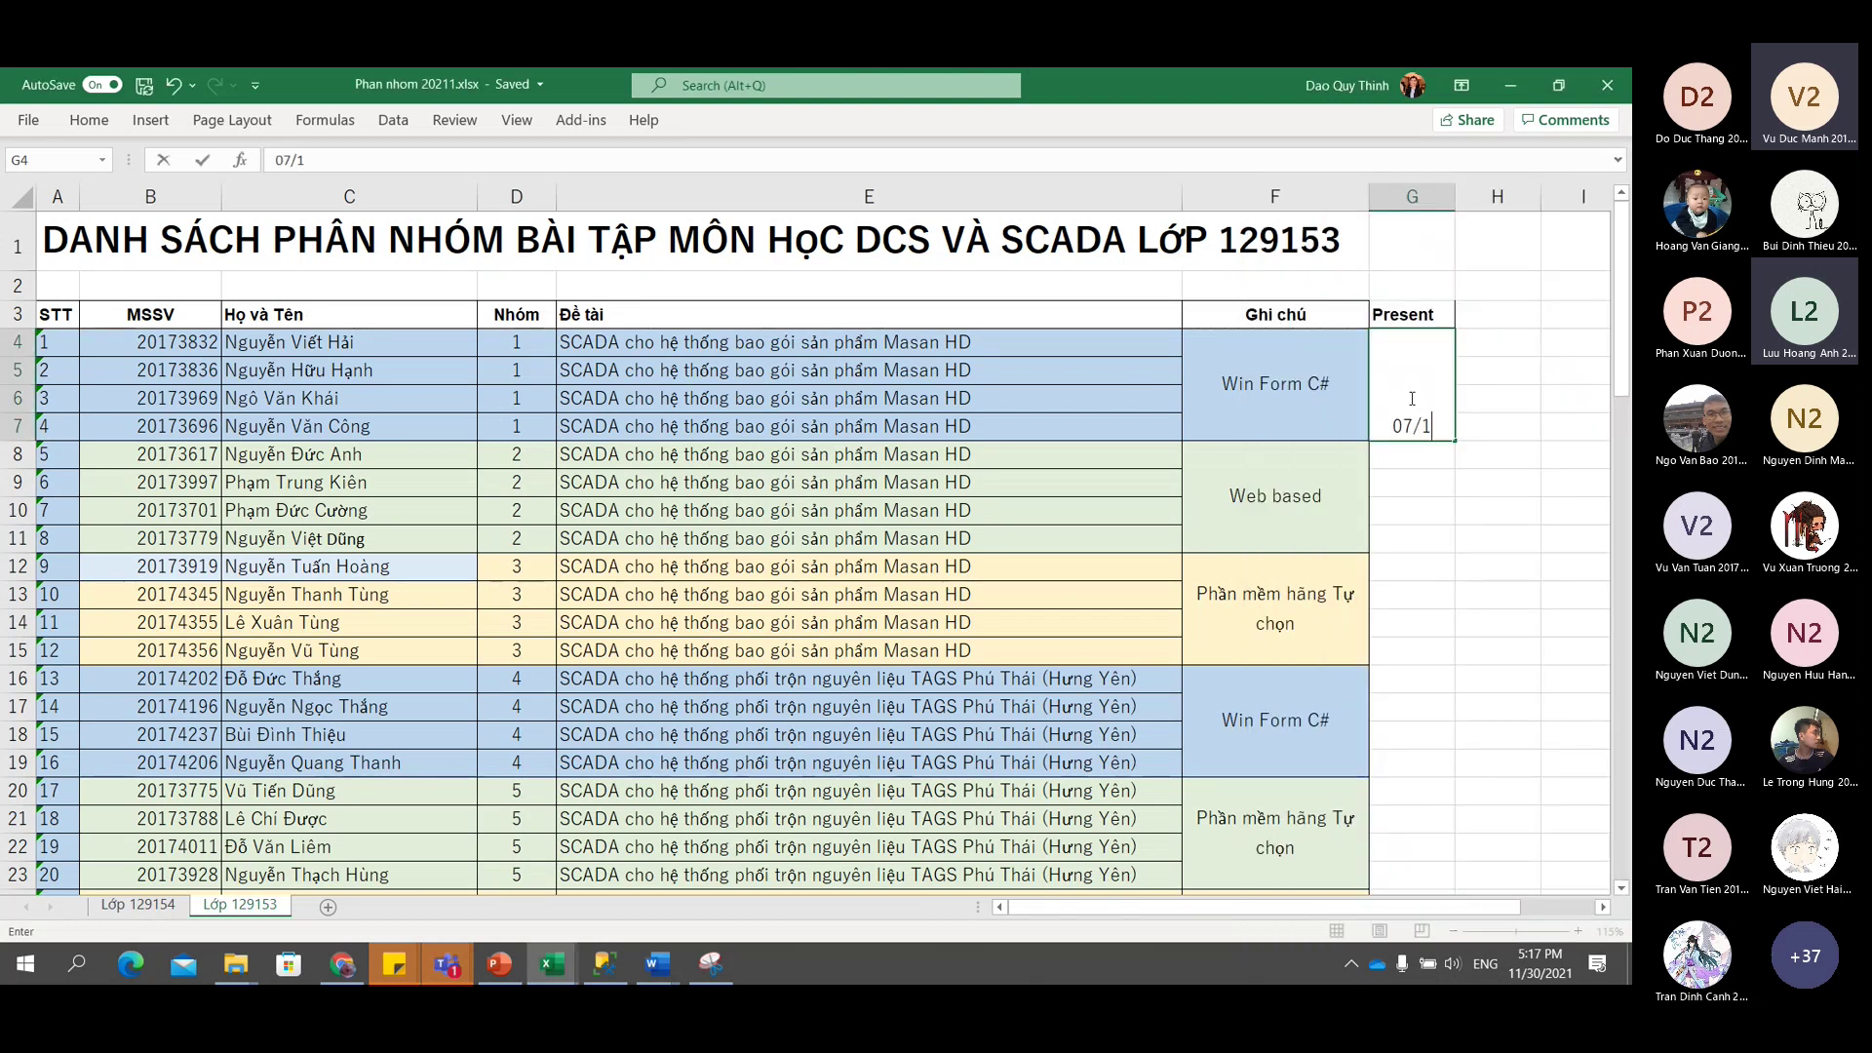
{"action": "type", "text": "2/2021"}
{"action": "key", "text": "Return"}
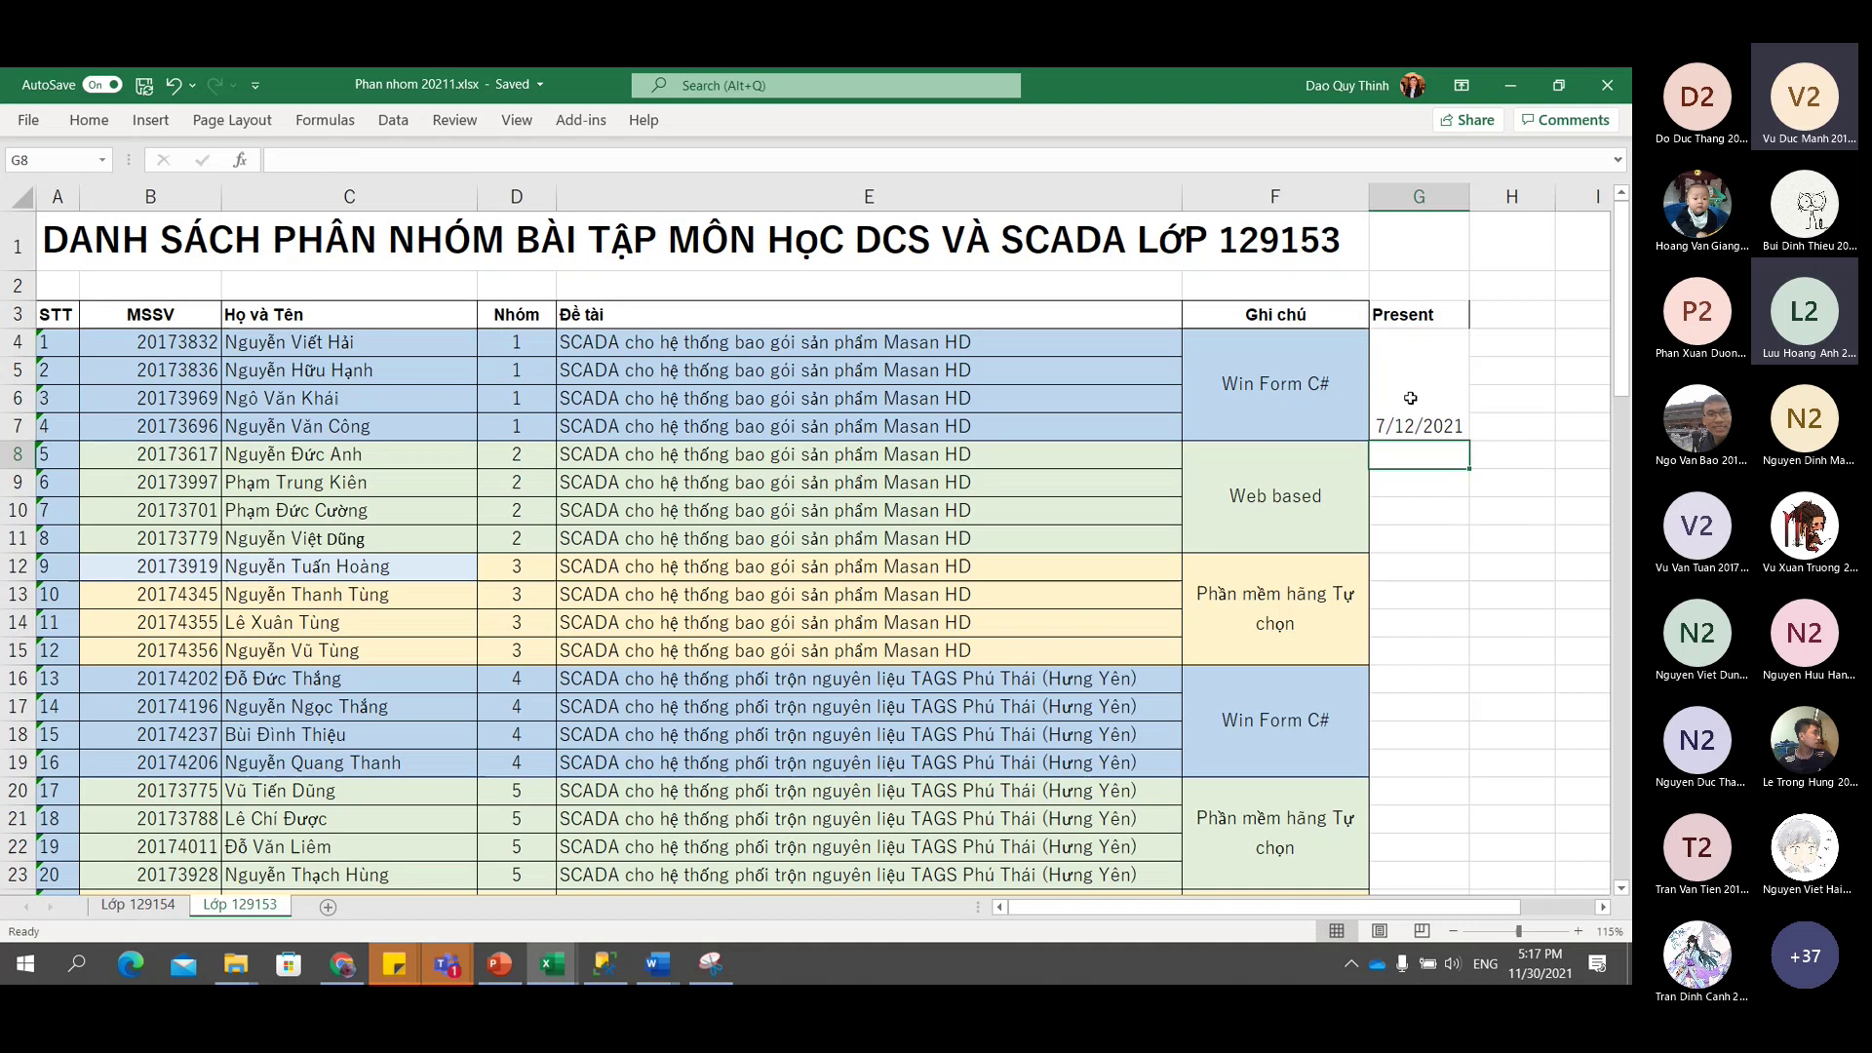
Copy the merged 7/12/2021 cell into G8:G11 and the following groups' G ranges.
{"action": "left_click", "coordinate": [1410, 398]}
{"action": "key", "text": "ctrl+c"}
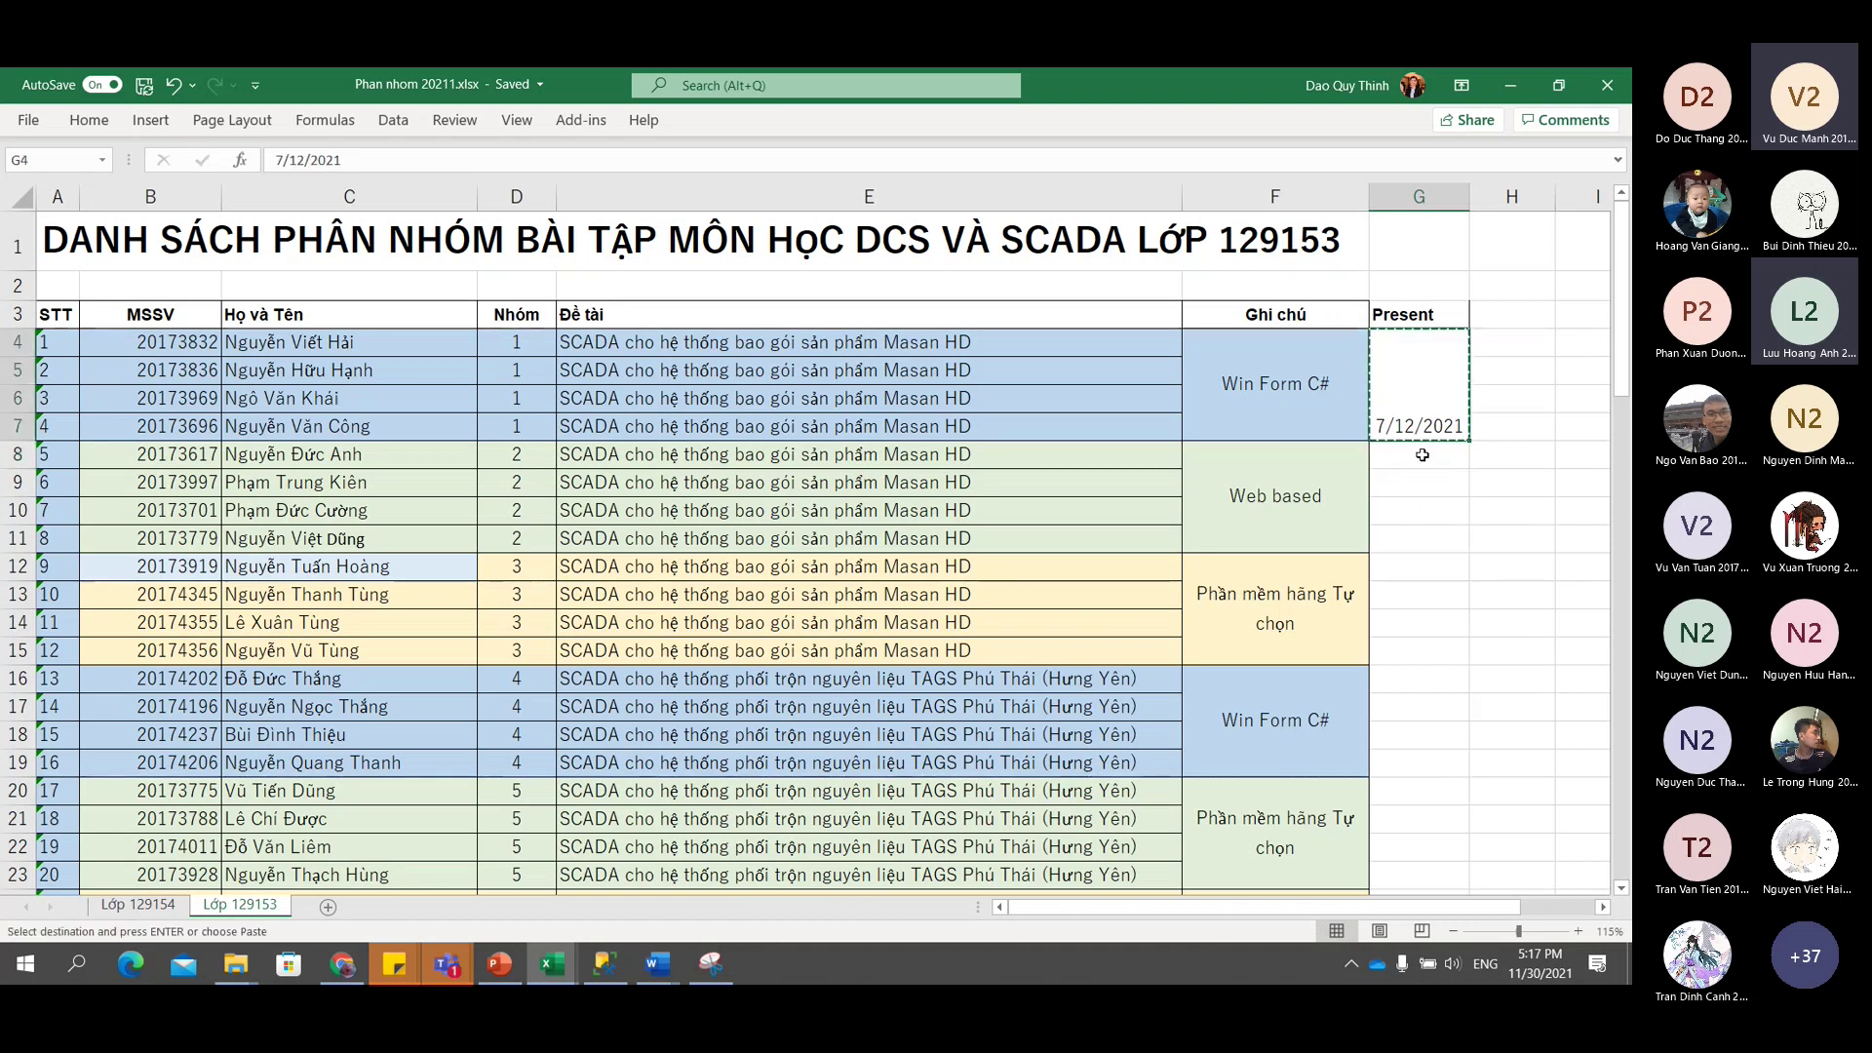
{"action": "left_click_drag", "start_coordinate": [1422, 449], "coordinate": [1426, 537]}
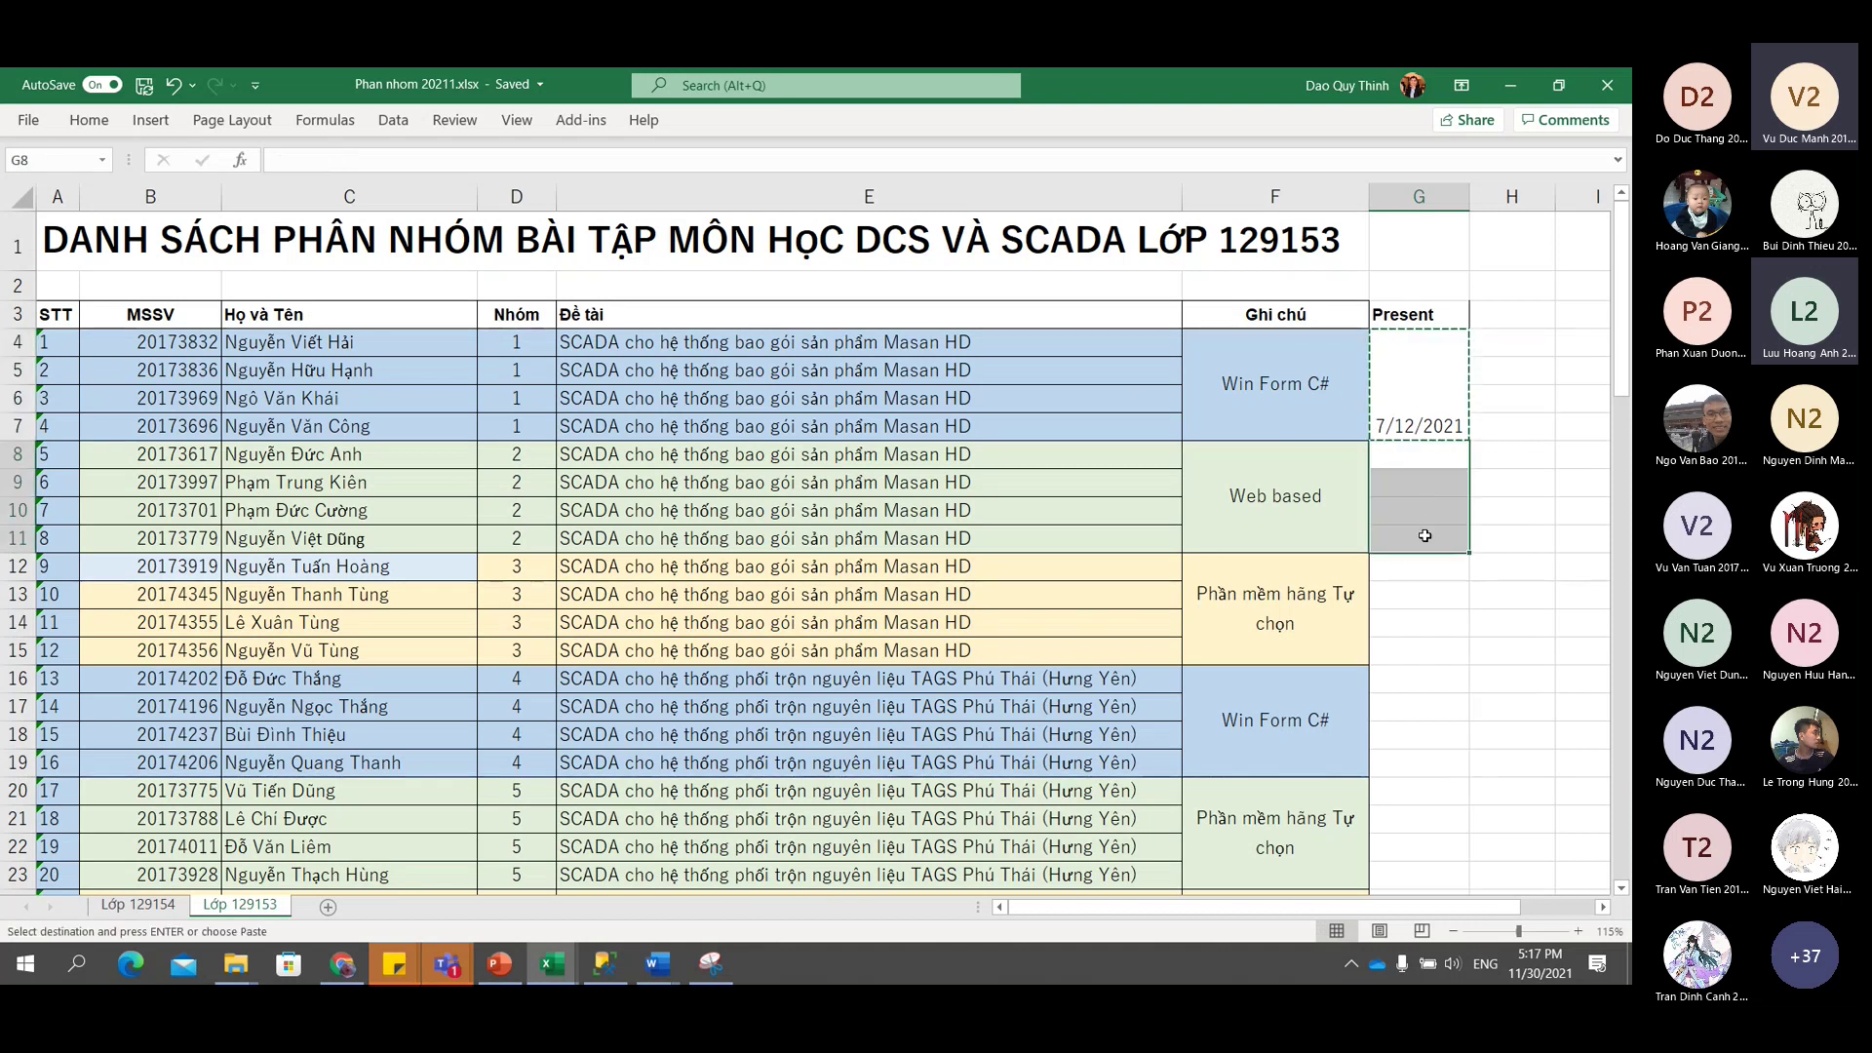
{"action": "key", "text": "ctrl+v"}
{"action": "scroll", "coordinate": [1426, 526], "scroll_direction": "down", "scroll_amount": 3}
{"action": "left_click_drag", "start_coordinate": [1421, 312], "coordinate": [1416, 616]}
{"action": "key", "text": "ctrl+v"}
{"action": "key", "text": "ctrl+v"}
{"action": "key", "text": "ctrl+v"}
{"action": "scroll", "coordinate": [1416, 616], "scroll_direction": "down", "scroll_amount": 3}
{"action": "left_click_drag", "start_coordinate": [1418, 421], "coordinate": [1416, 730]}
{"action": "key", "text": "ctrl+v"}
{"action": "key", "text": "ctrl+v"}
{"action": "key", "text": "ctrl+v"}
{"action": "scroll", "coordinate": [1415, 635], "scroll_direction": "down", "scroll_amount": 5}
{"action": "left_click_drag", "start_coordinate": [1419, 312], "coordinate": [1416, 509]}
{"action": "key", "text": "ctrl+v"}
{"action": "key", "text": "ctrl+v"}
Enter 14/12/2021 in G44, merge G44:G47 for group 11 and copy it.
{"action": "left_click", "coordinate": [1415, 534]}
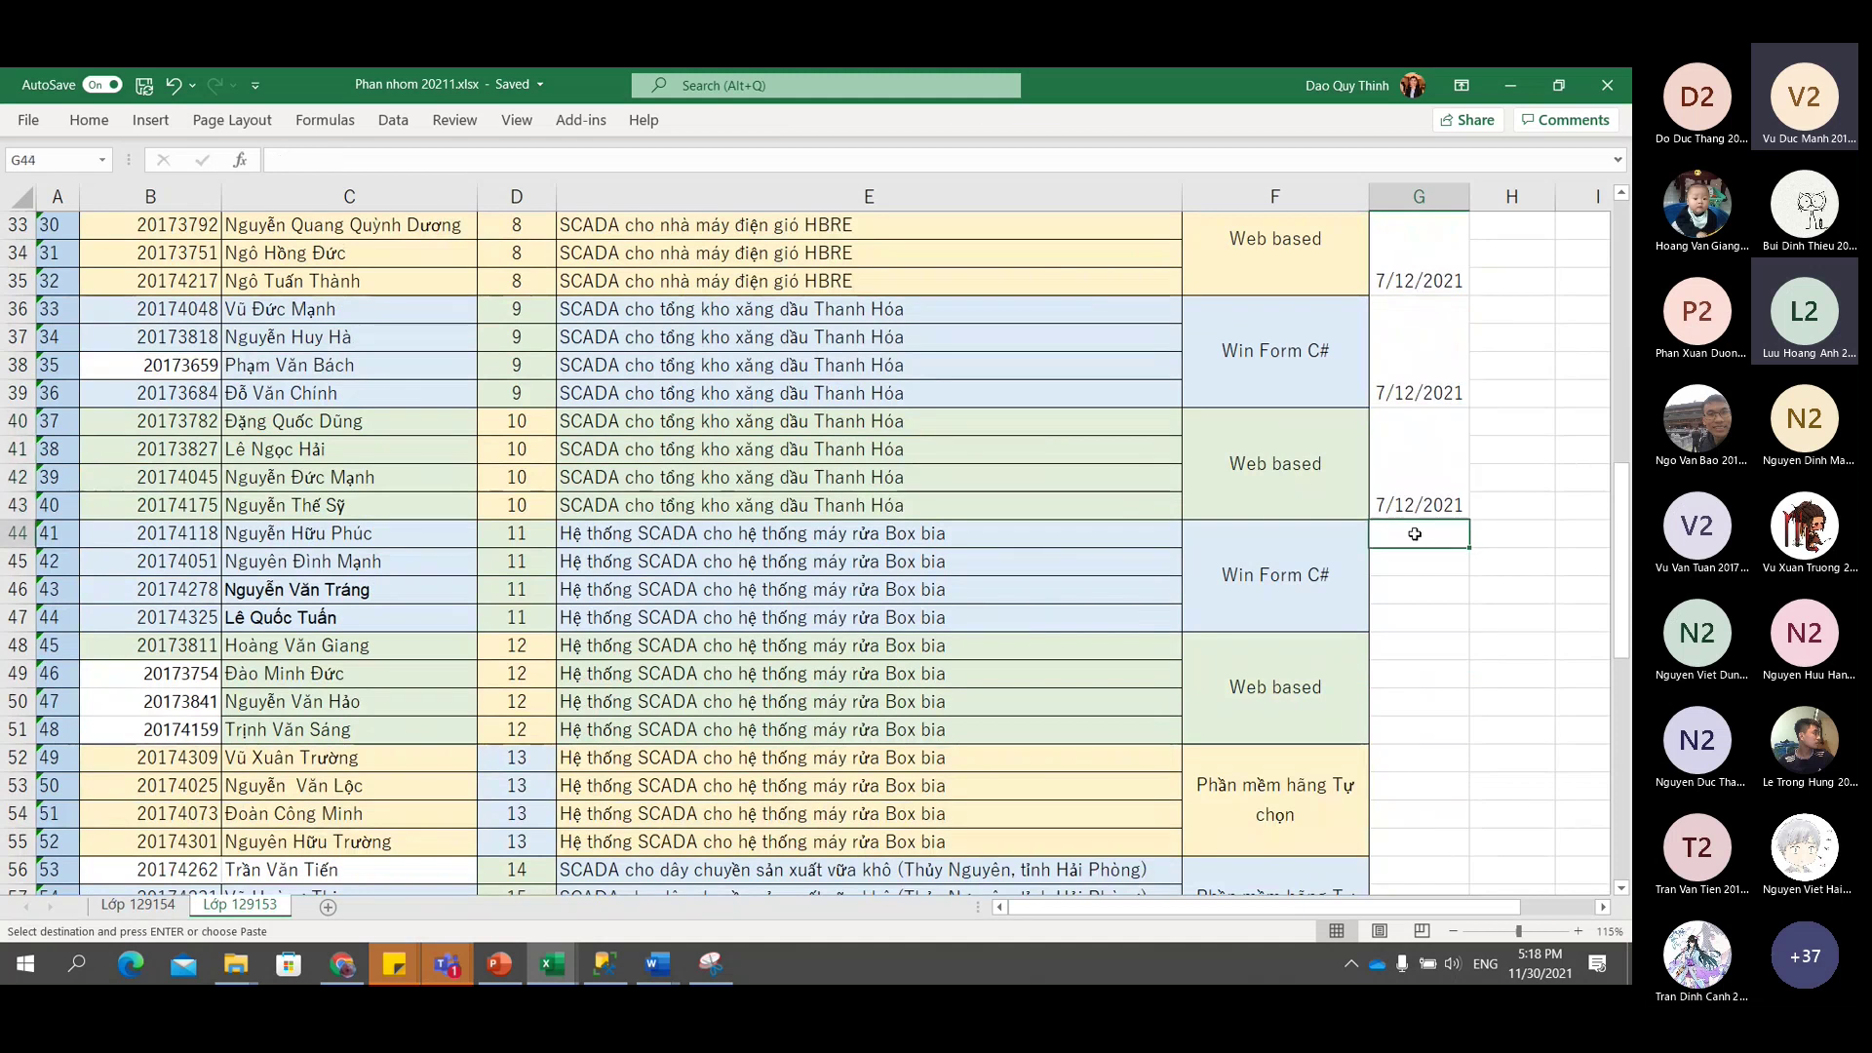
{"action": "type", "text": "14/12/2021"}
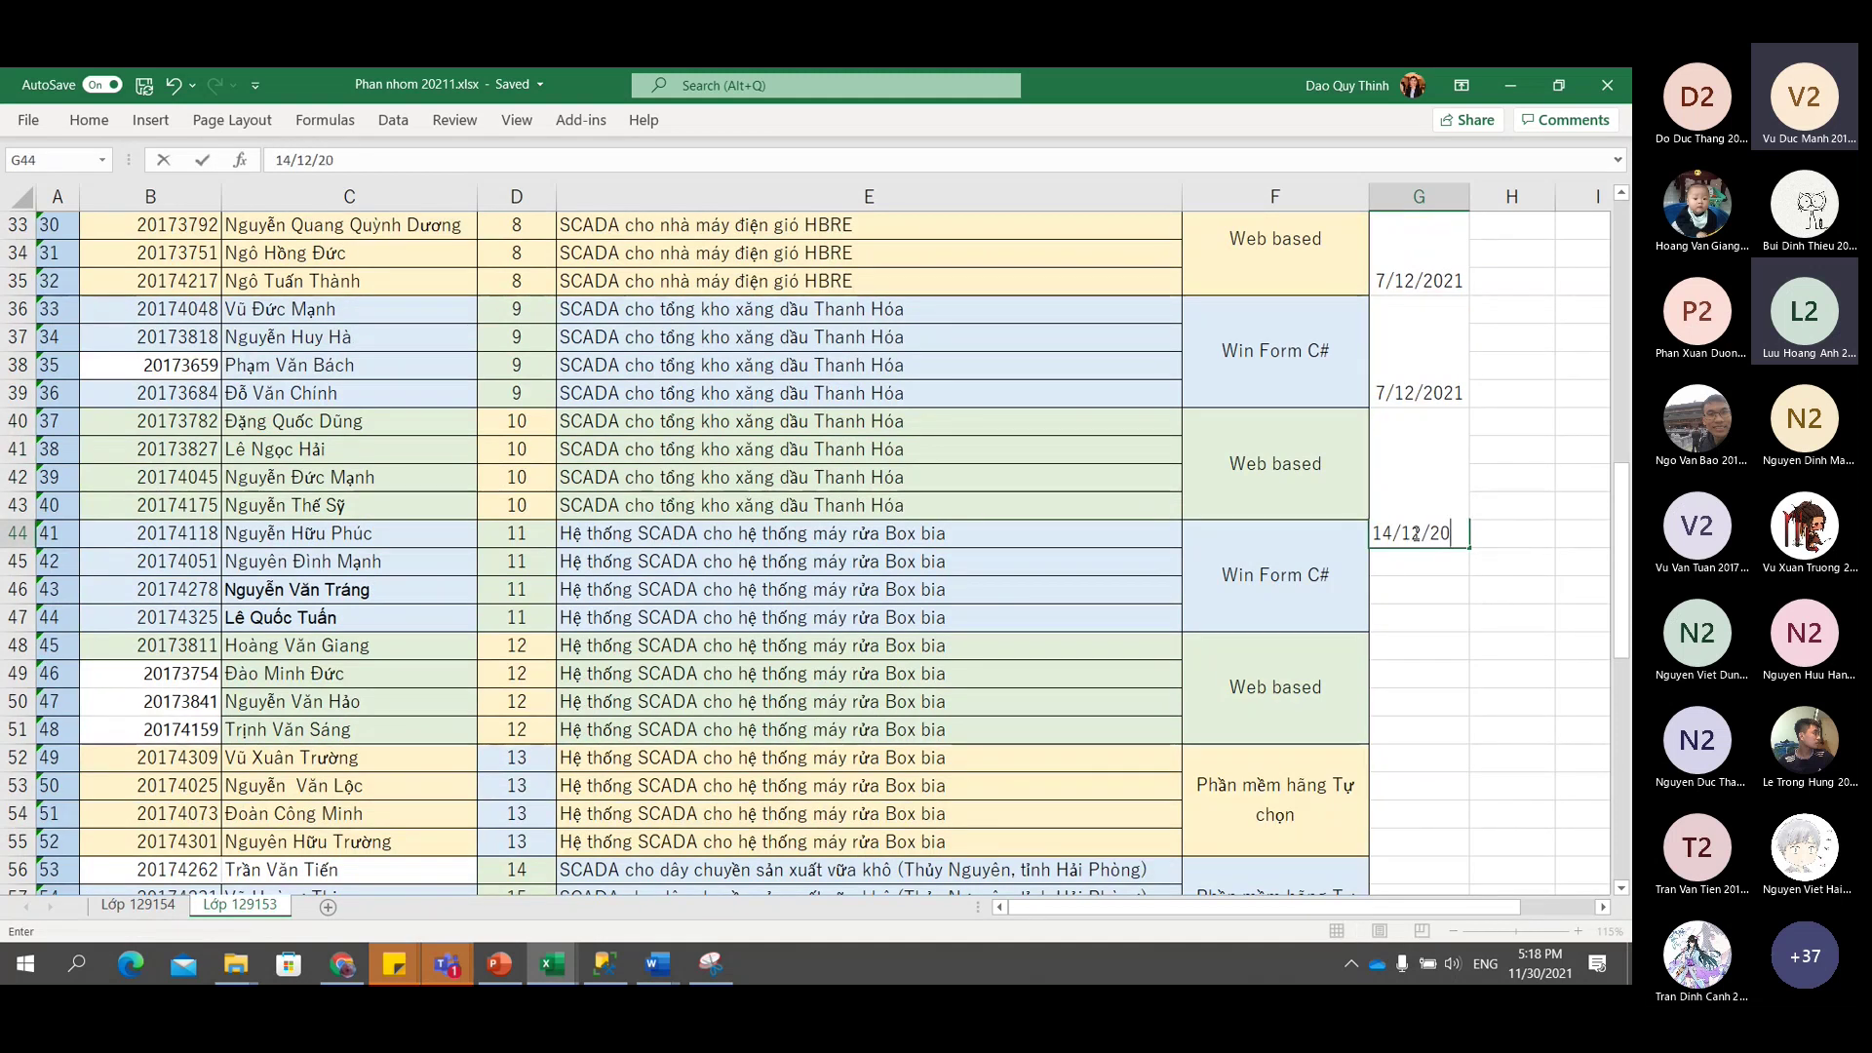
{"action": "key", "text": "Return"}
{"action": "left_click_drag", "start_coordinate": [1415, 533], "coordinate": [1414, 608]}
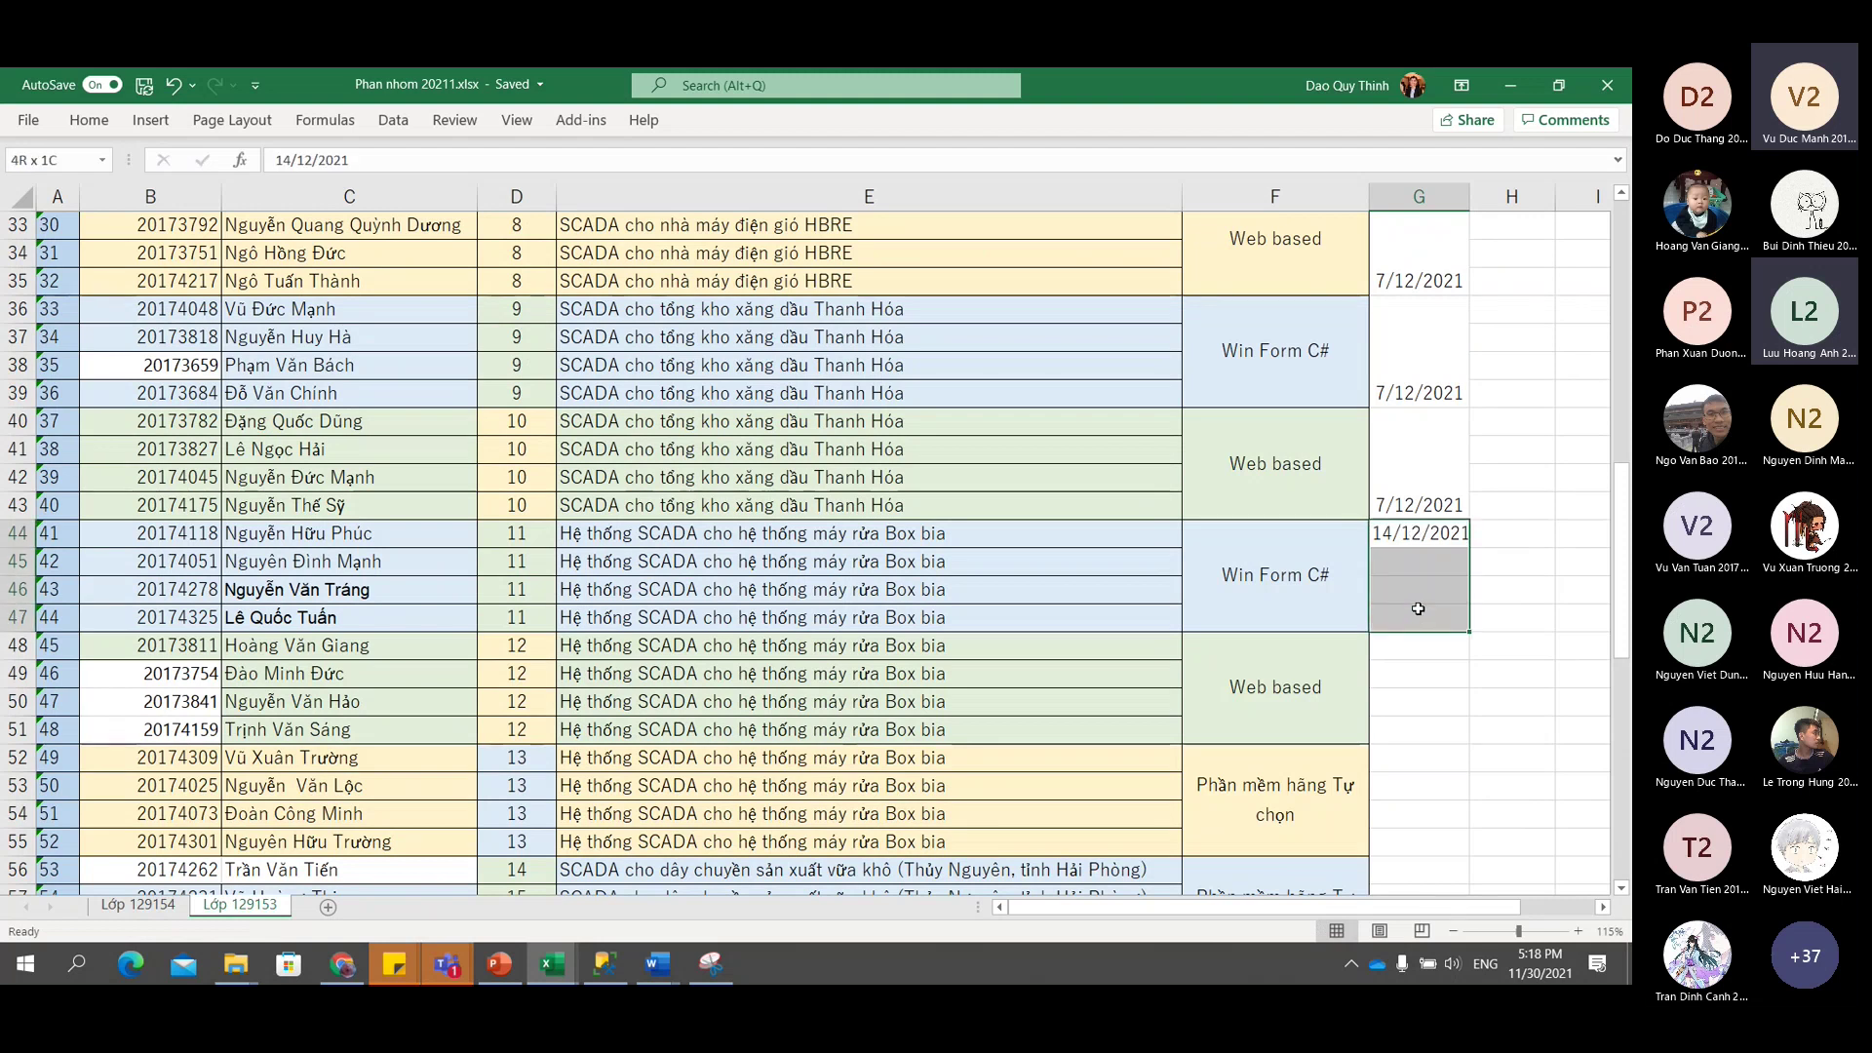
{"action": "left_click", "coordinate": [89, 120]}
{"action": "left_click", "coordinate": [602, 195]}
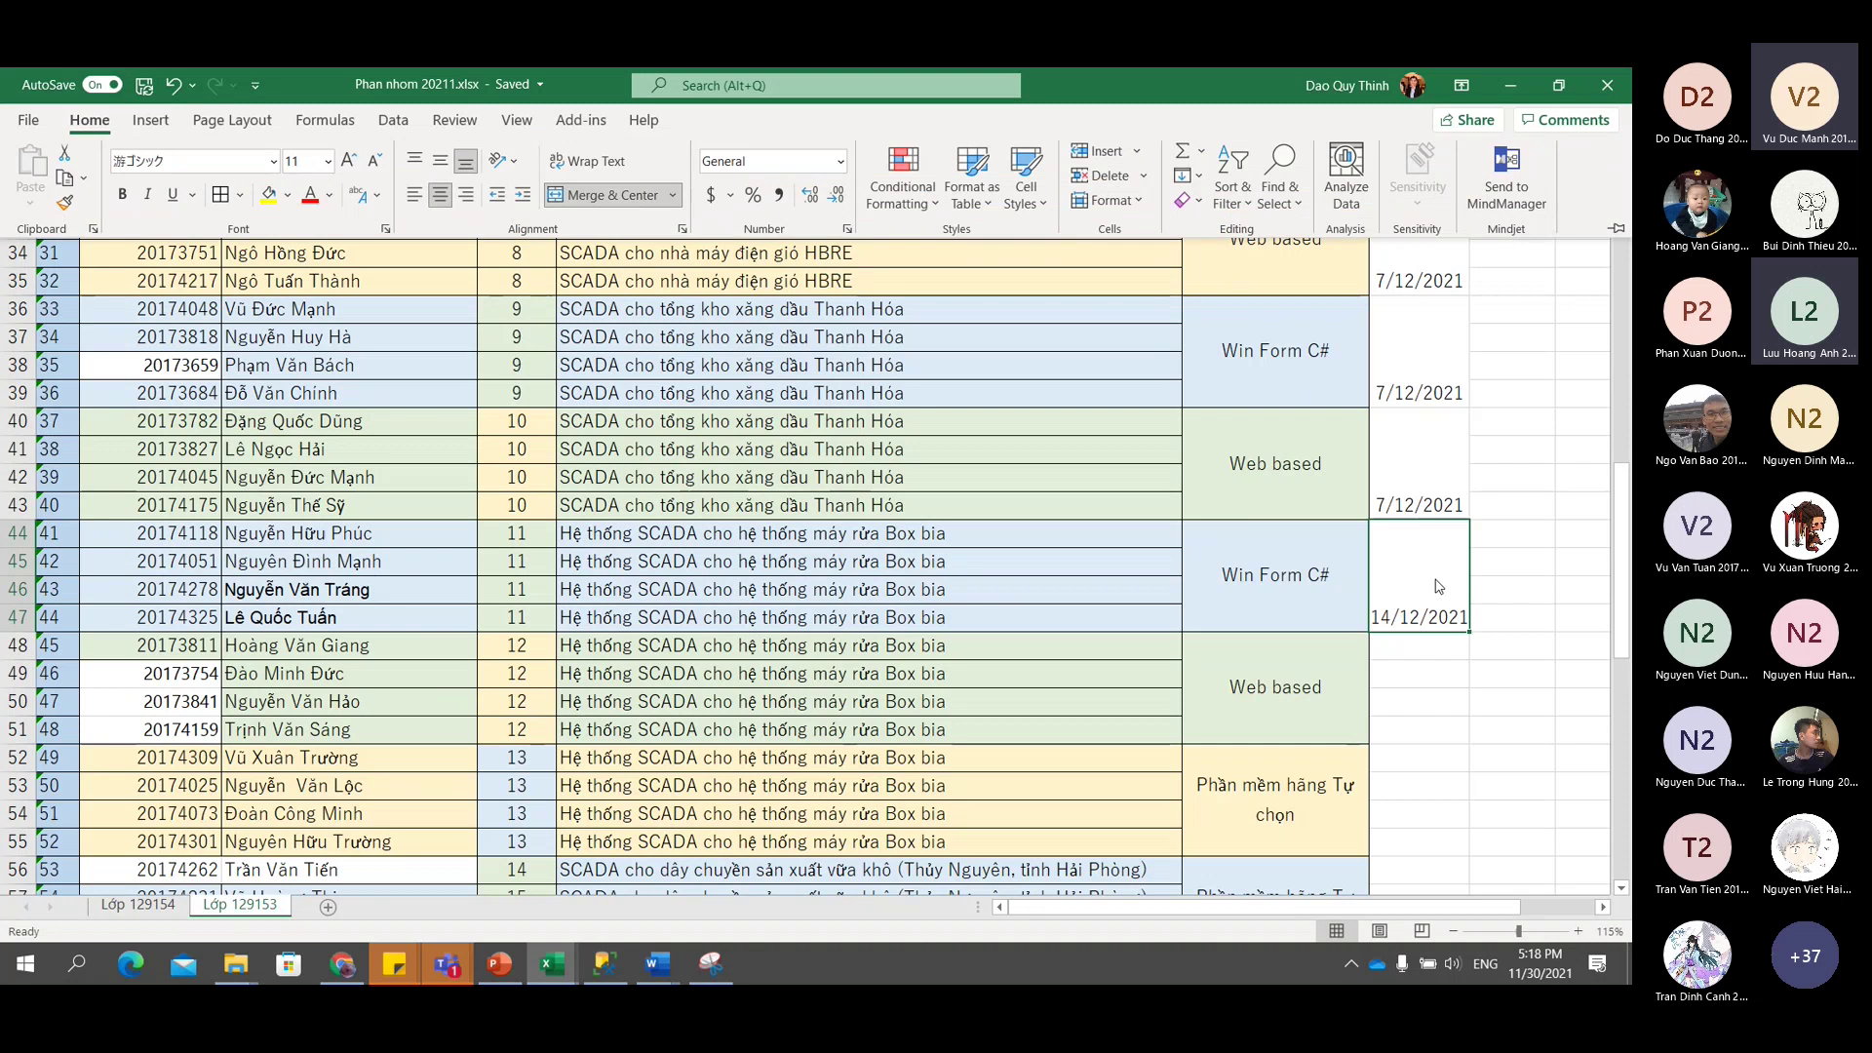
{"action": "key", "text": "ctrl+c"}
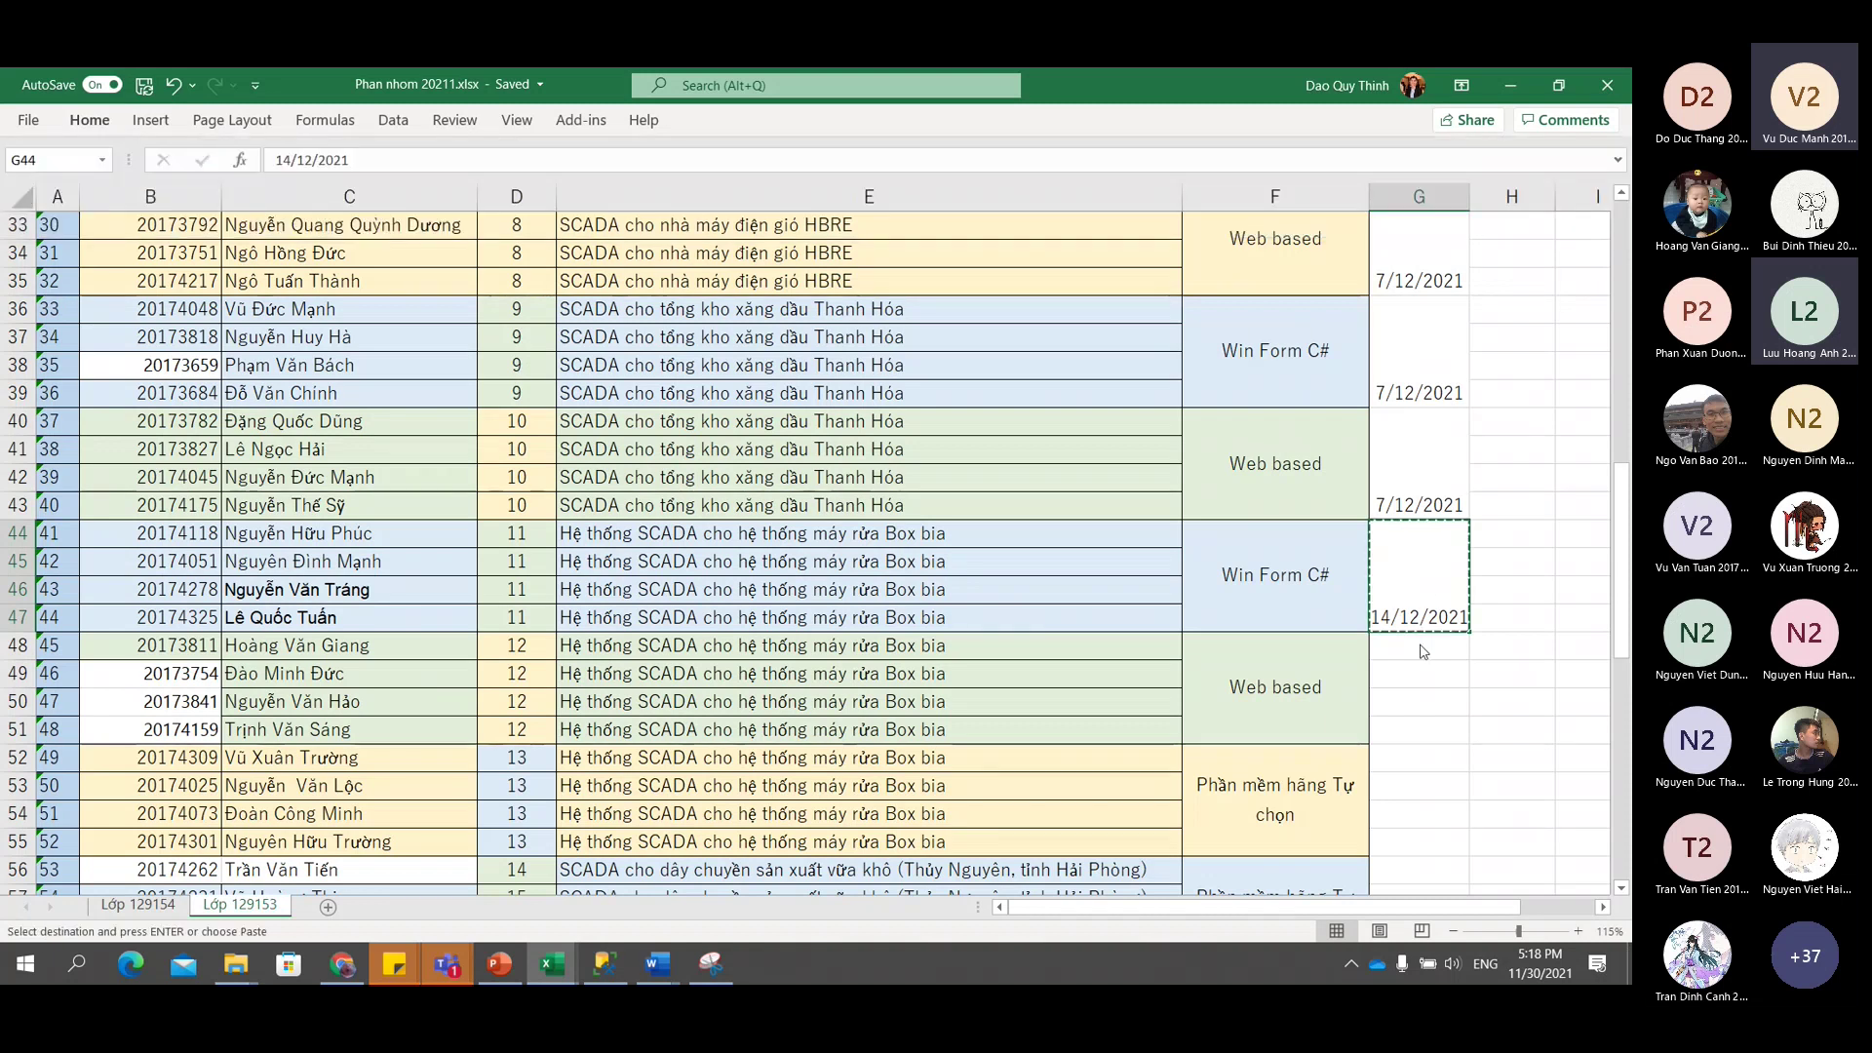
Paste the 14/12/2021 date into G48, G52, G56, G60 and G64.
{"action": "left_click_drag", "start_coordinate": [1419, 646], "coordinate": [1409, 726]}
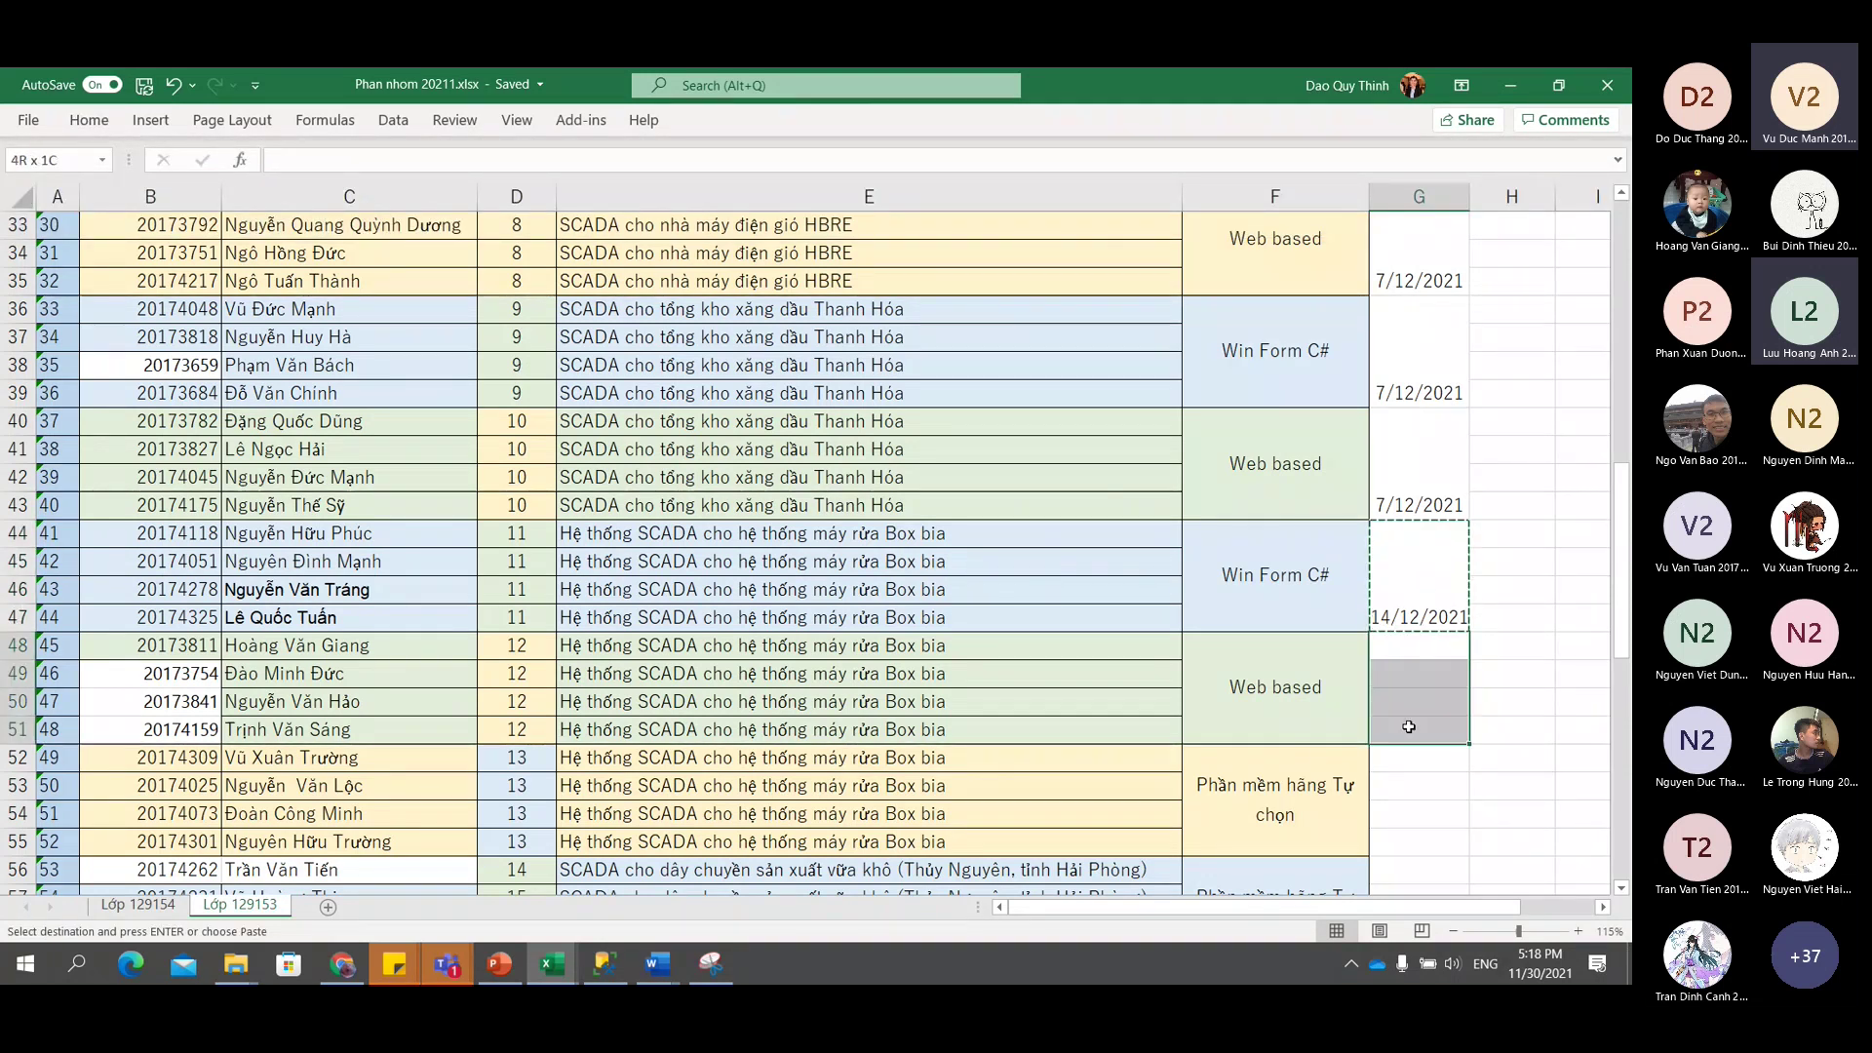
{"action": "key", "text": "ctrl+v"}
{"action": "scroll", "coordinate": [1409, 726], "scroll_direction": "down", "scroll_amount": 3}
{"action": "left_click", "coordinate": [1415, 538]}
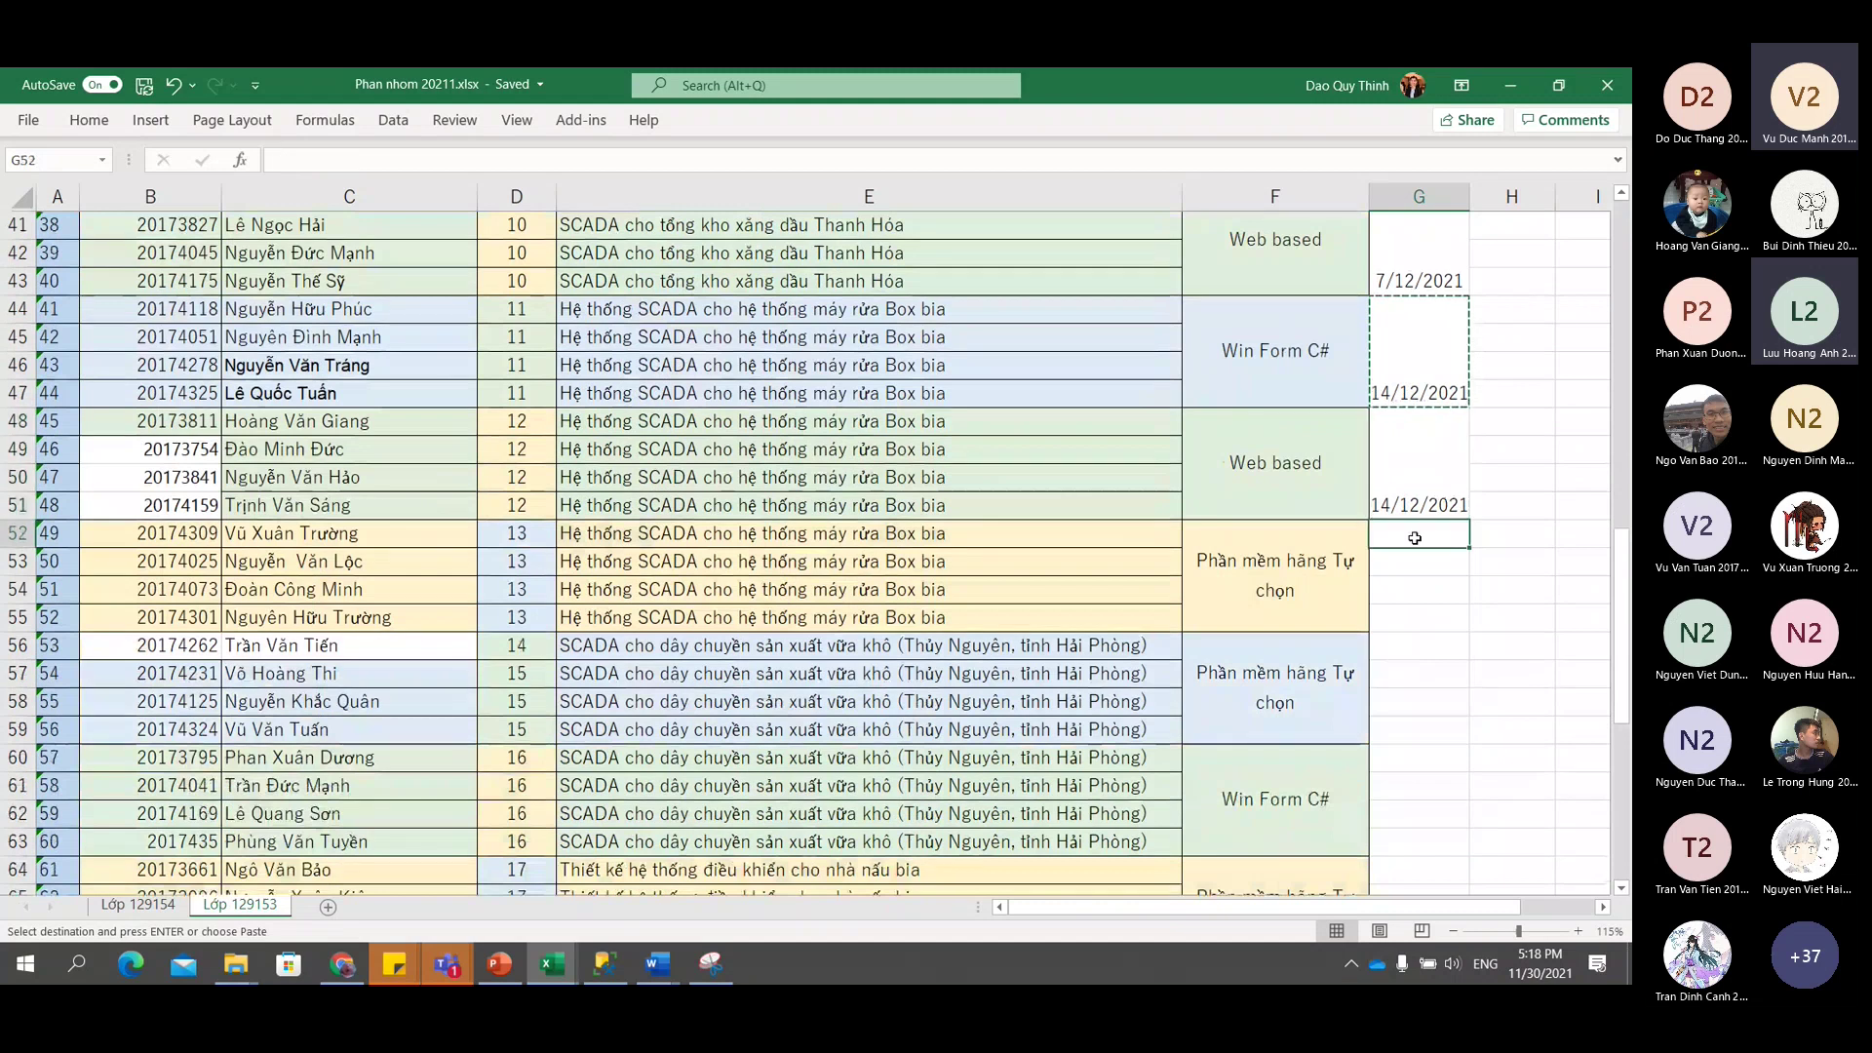
{"action": "key", "text": "ctrl+v"}
{"action": "left_click", "coordinate": [1419, 647]}
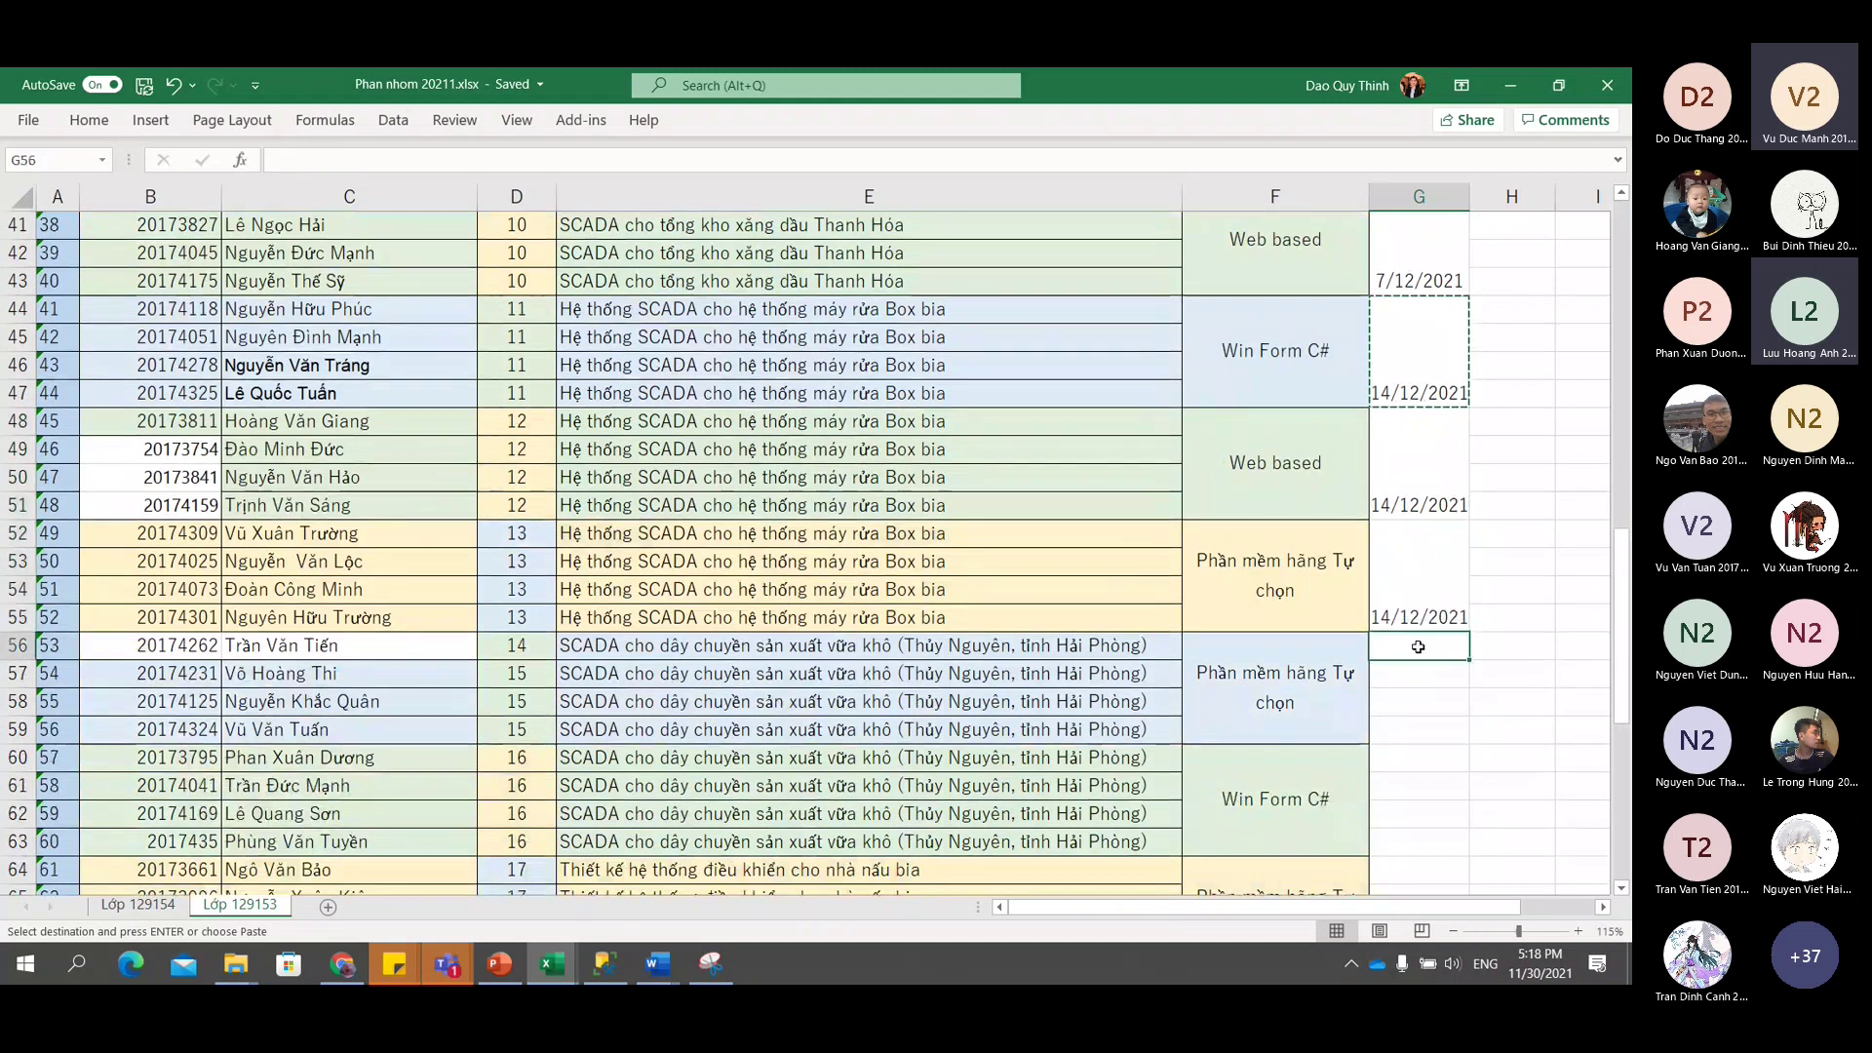
{"action": "key", "text": "ctrl+v"}
{"action": "scroll", "coordinate": [1416, 504], "scroll_direction": "down", "scroll_amount": 5}
{"action": "left_click", "coordinate": [1425, 309]}
{"action": "key", "text": "ctrl+v"}
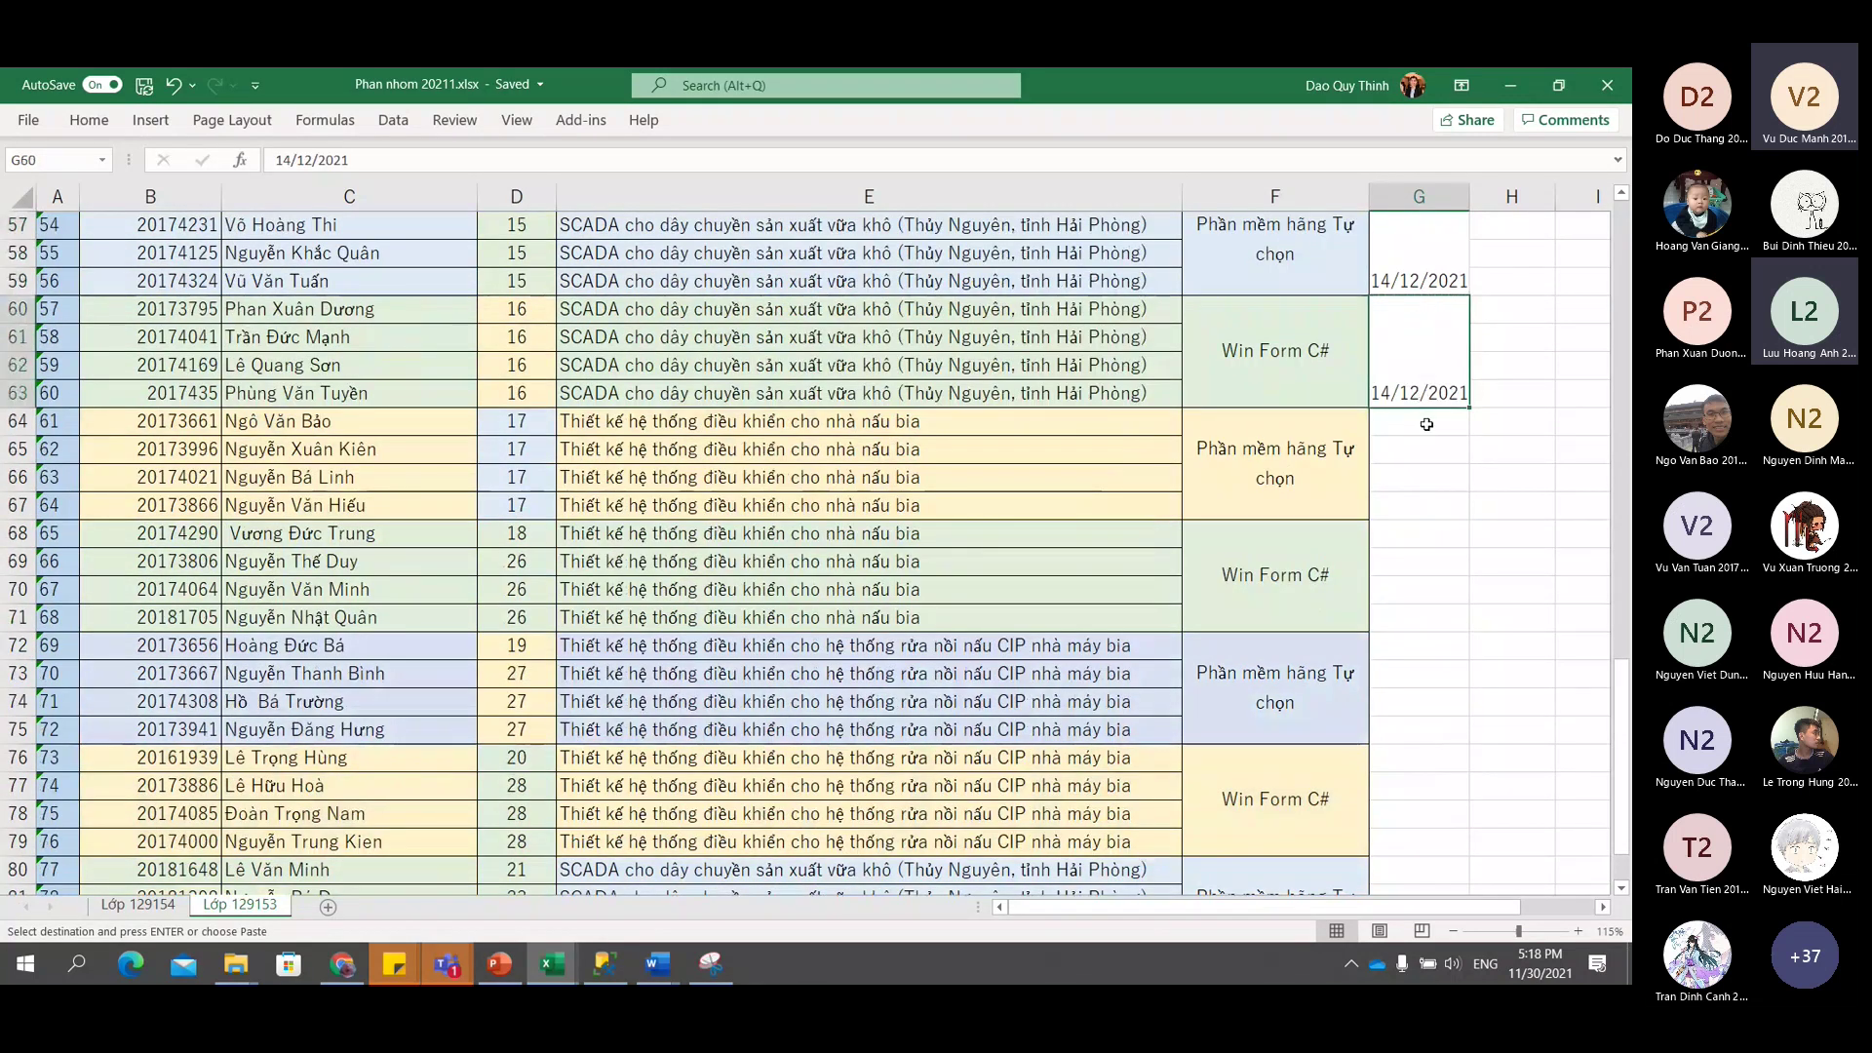
{"action": "left_click", "coordinate": [1426, 419]}
{"action": "key", "text": "ctrl+v"}
Paste the 14/12/2021 date into G68, G72, G76 and G80 for the last groups.
{"action": "left_click", "coordinate": [1416, 535]}
{"action": "key", "text": "ctrl+v"}
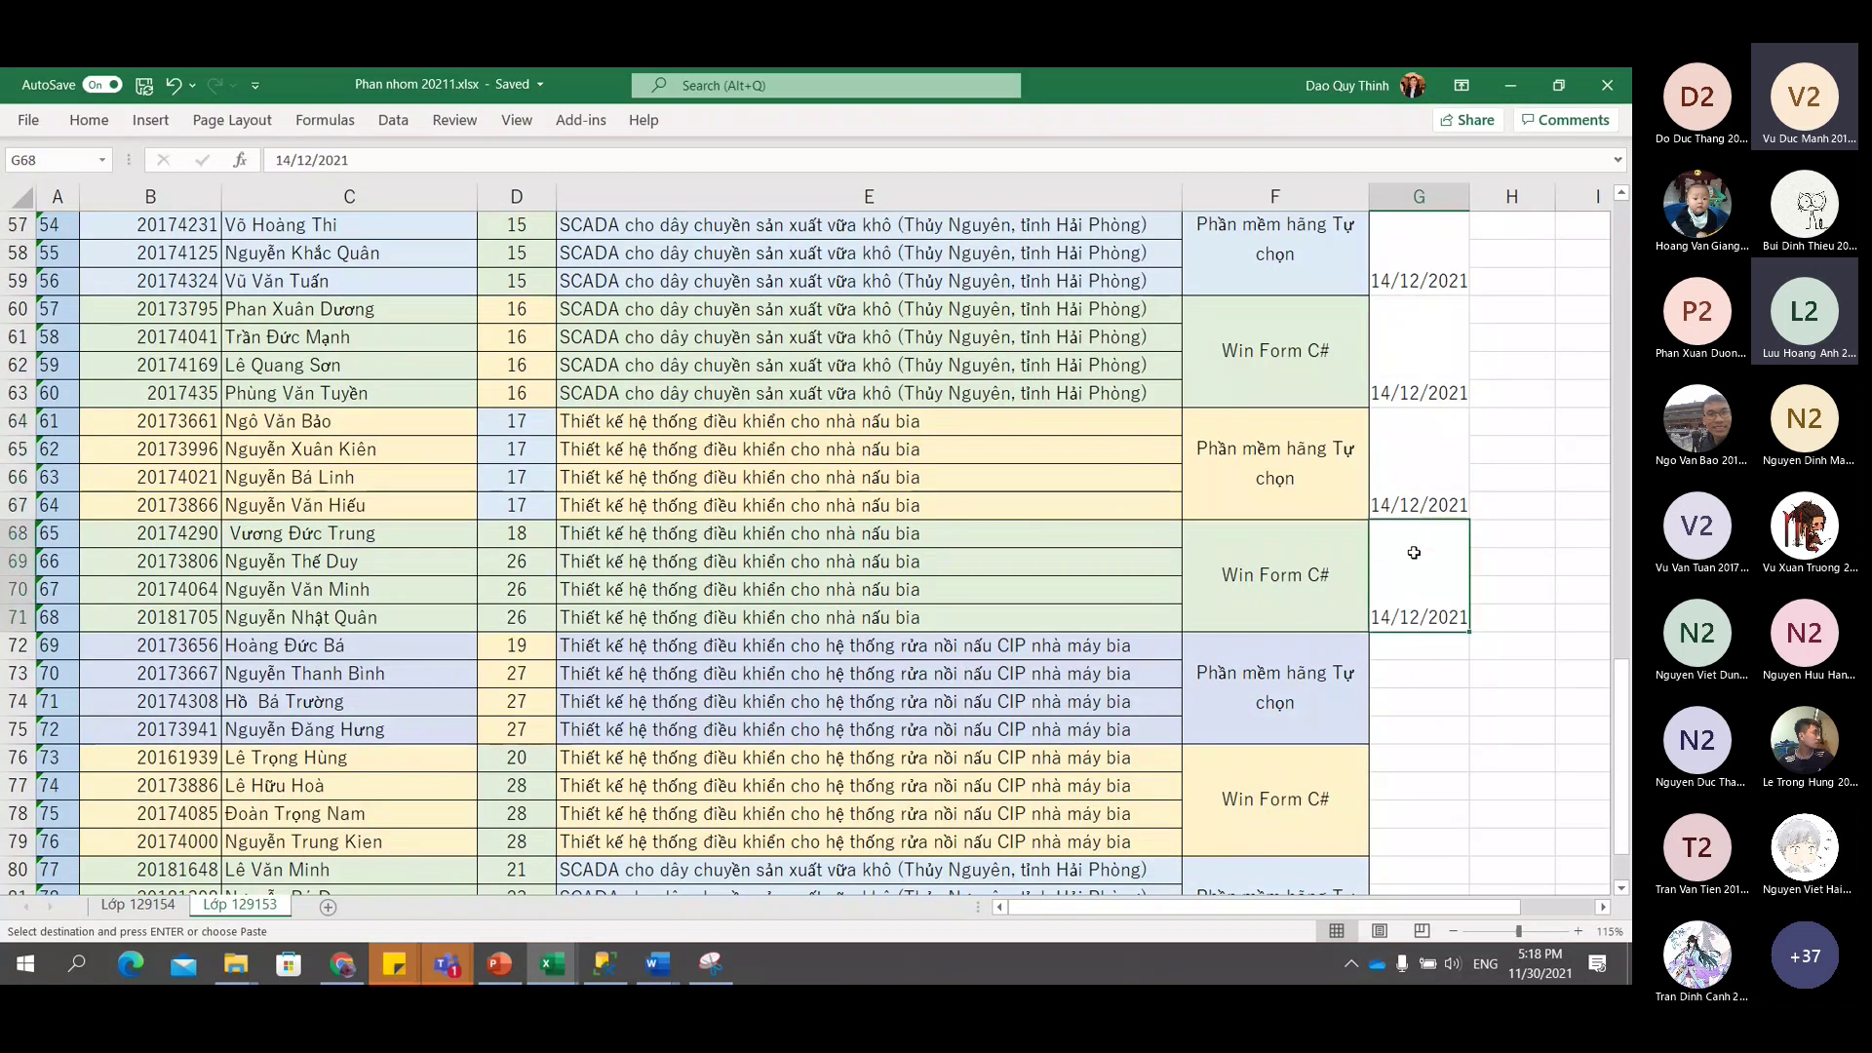
{"action": "left_click", "coordinate": [1409, 646]}
{"action": "key", "text": "ctrl+v"}
{"action": "left_click", "coordinate": [1407, 757]}
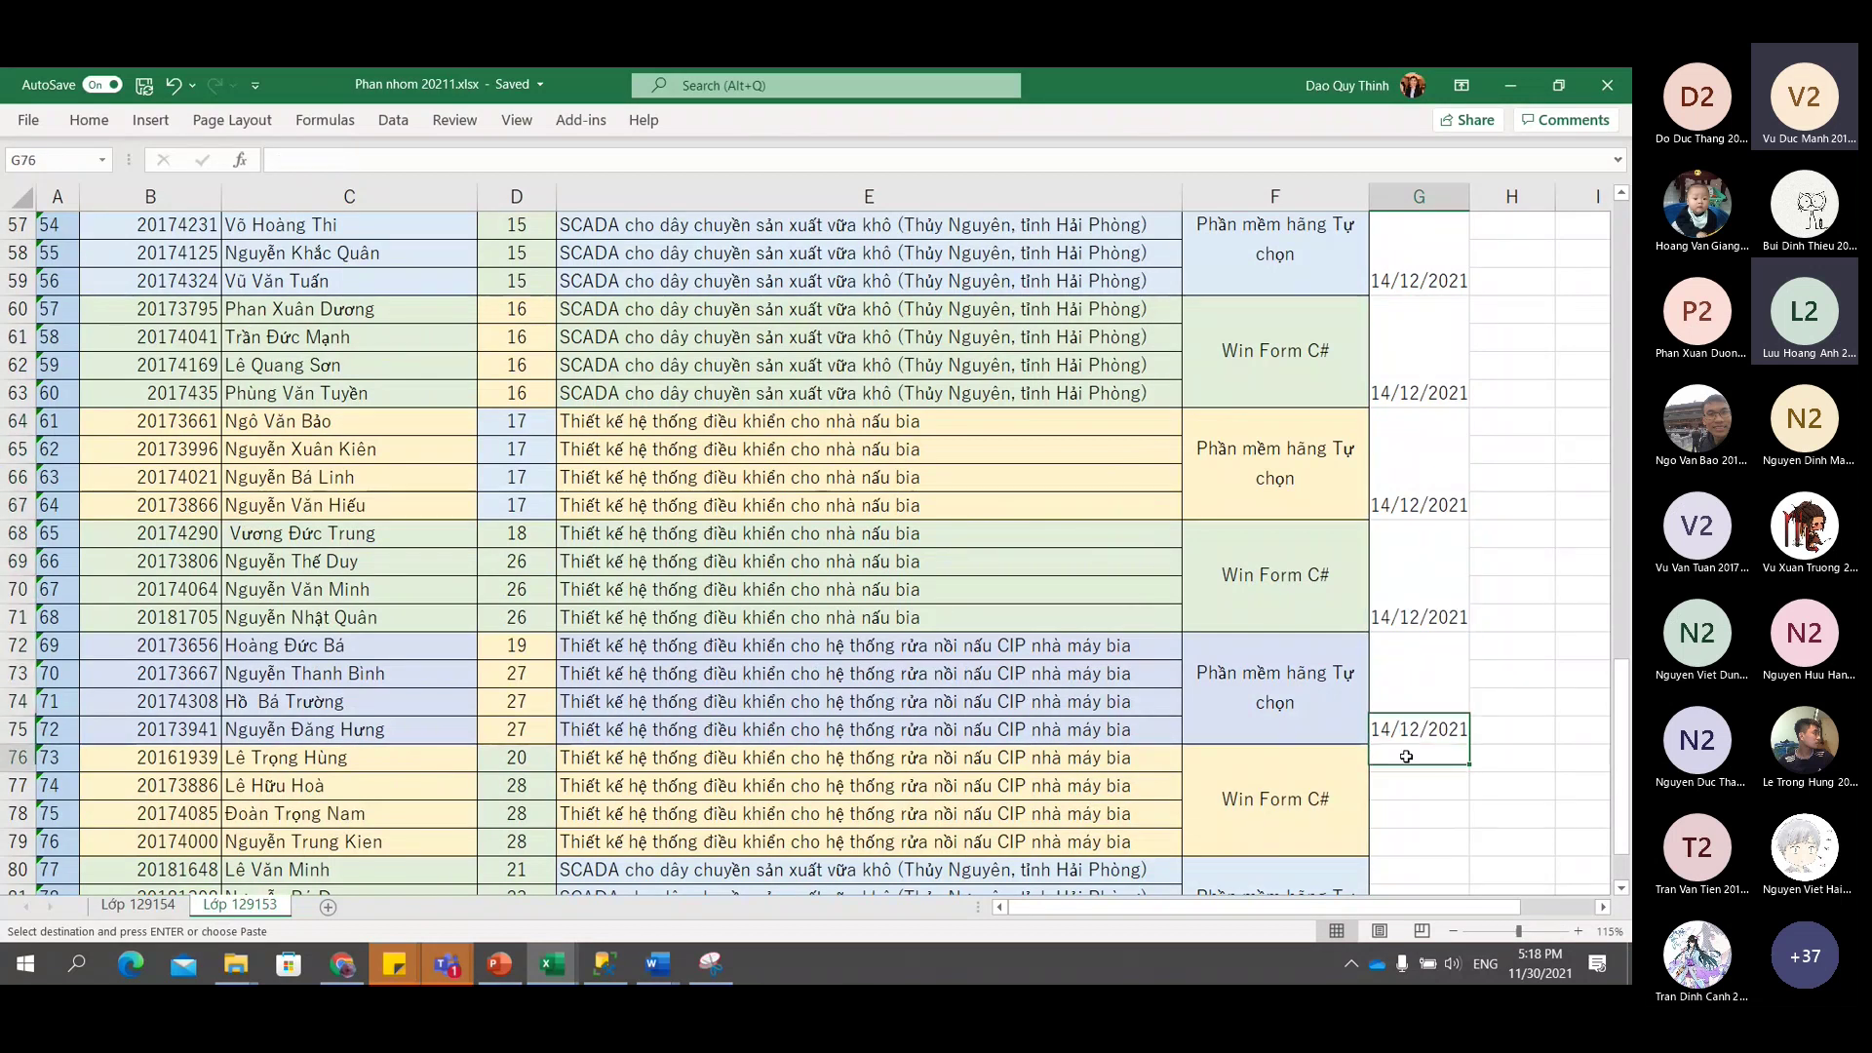
{"action": "key", "text": "ctrl+v"}
{"action": "scroll", "coordinate": [1405, 745], "scroll_direction": "down", "scroll_amount": 3}
{"action": "left_click", "coordinate": [1409, 651]}
{"action": "key", "text": "ctrl+v"}
{"action": "scroll", "coordinate": [1410, 649], "scroll_direction": "up", "scroll_amount": 20}
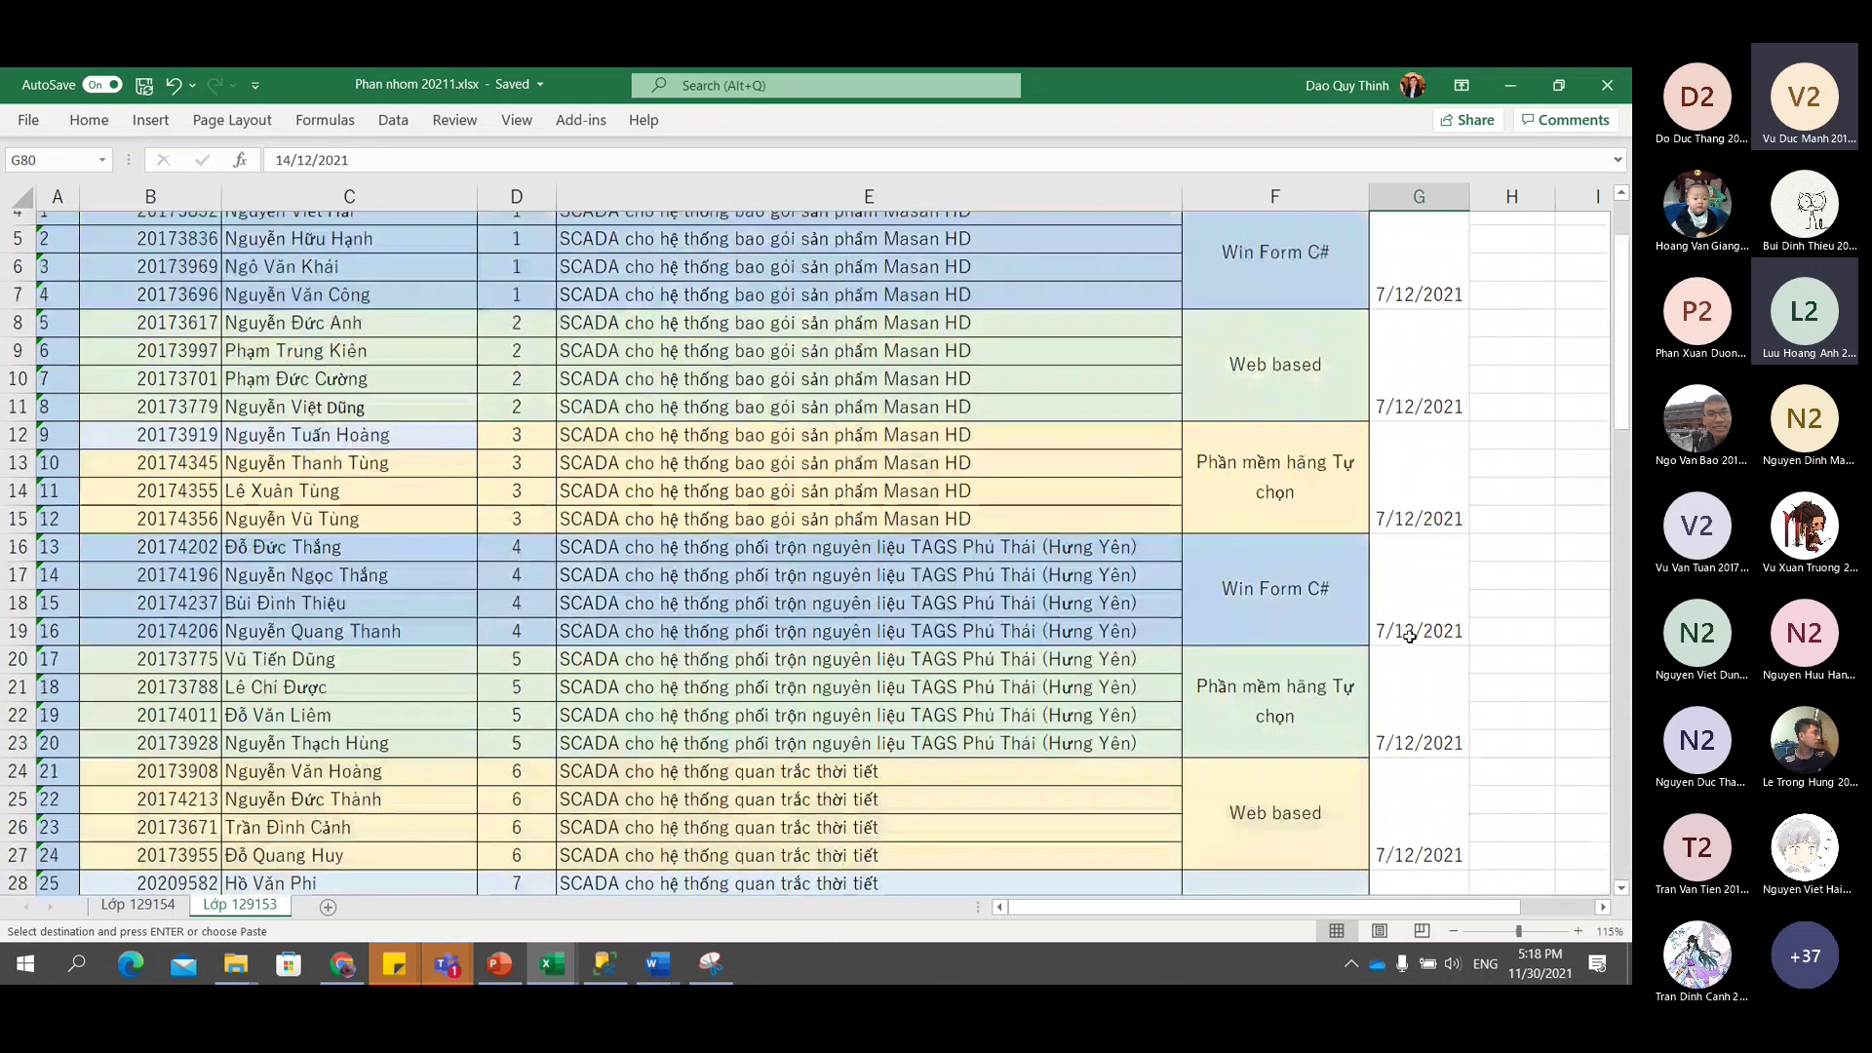
{"action": "scroll", "coordinate": [1410, 636], "scroll_direction": "up", "scroll_amount": 3}
{"action": "left_click_drag", "start_coordinate": [1416, 317], "coordinate": [1397, 498]}
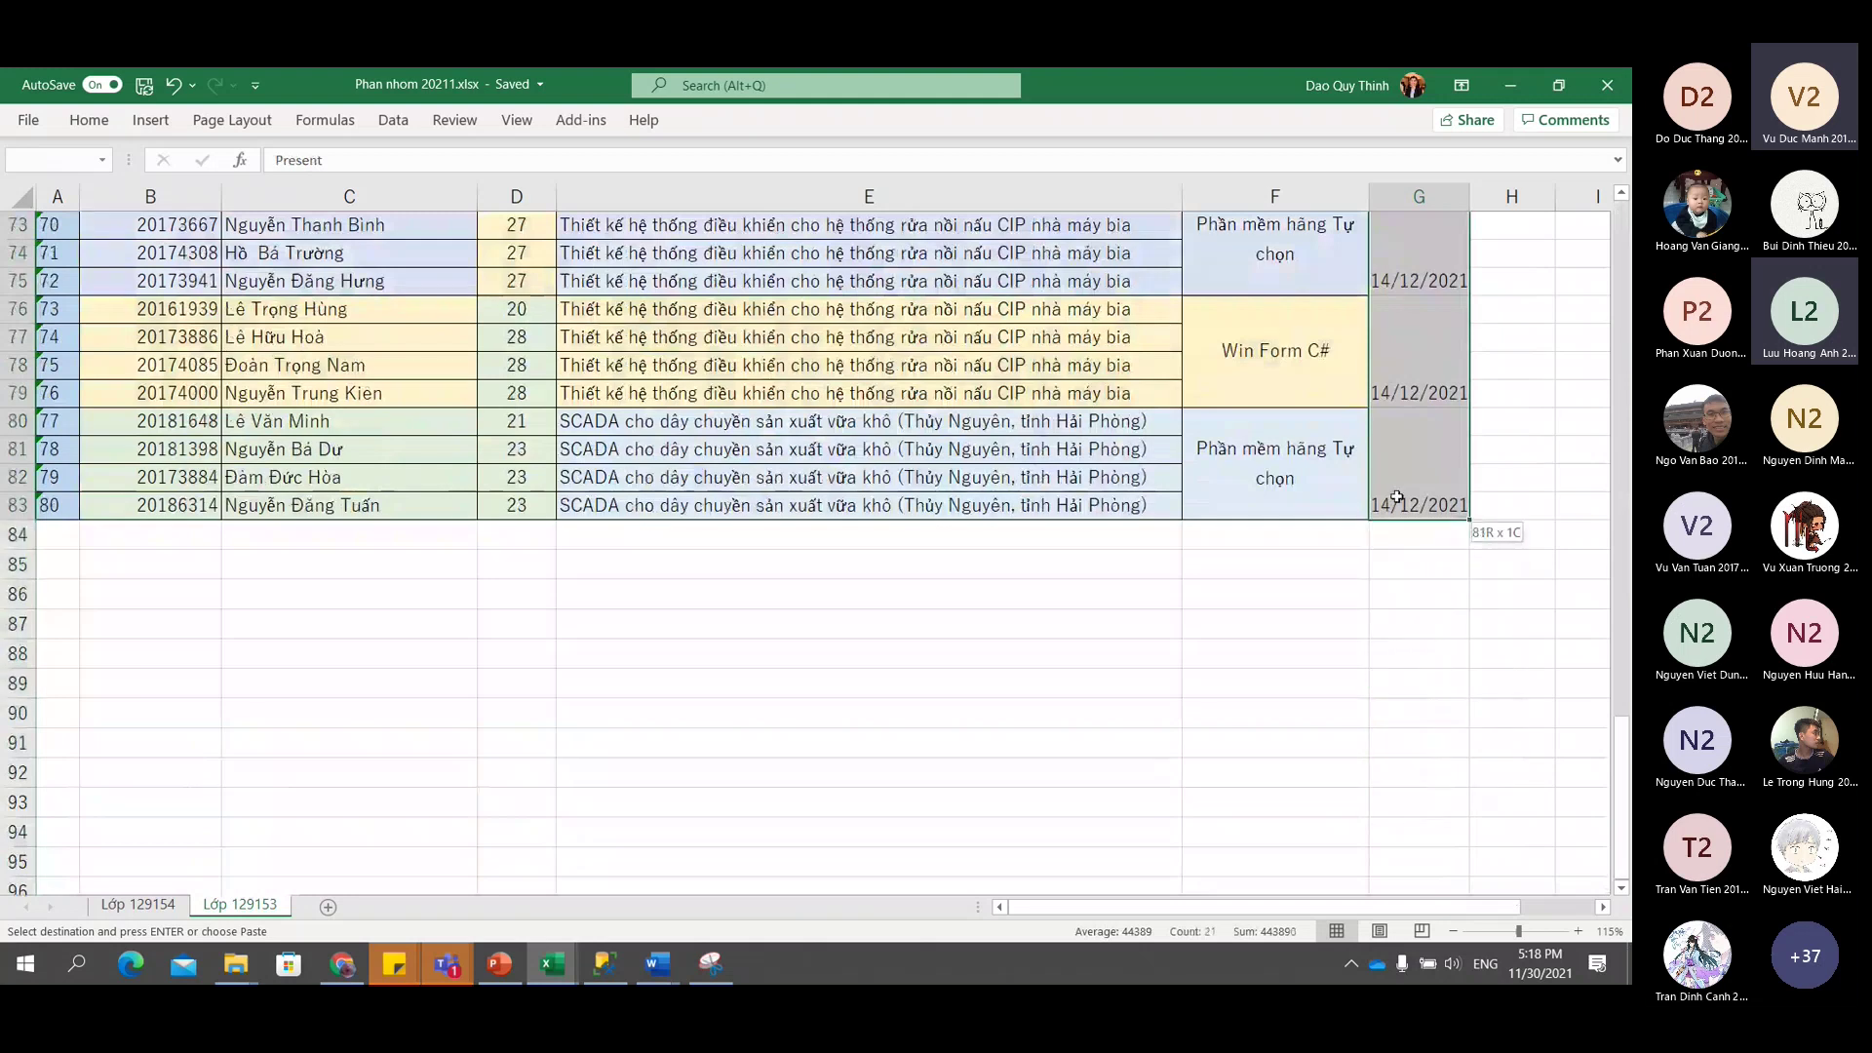
Middle-align the Present column dates and save Phan nhom 20211.xlsx.
{"action": "left_click", "coordinate": [89, 119]}
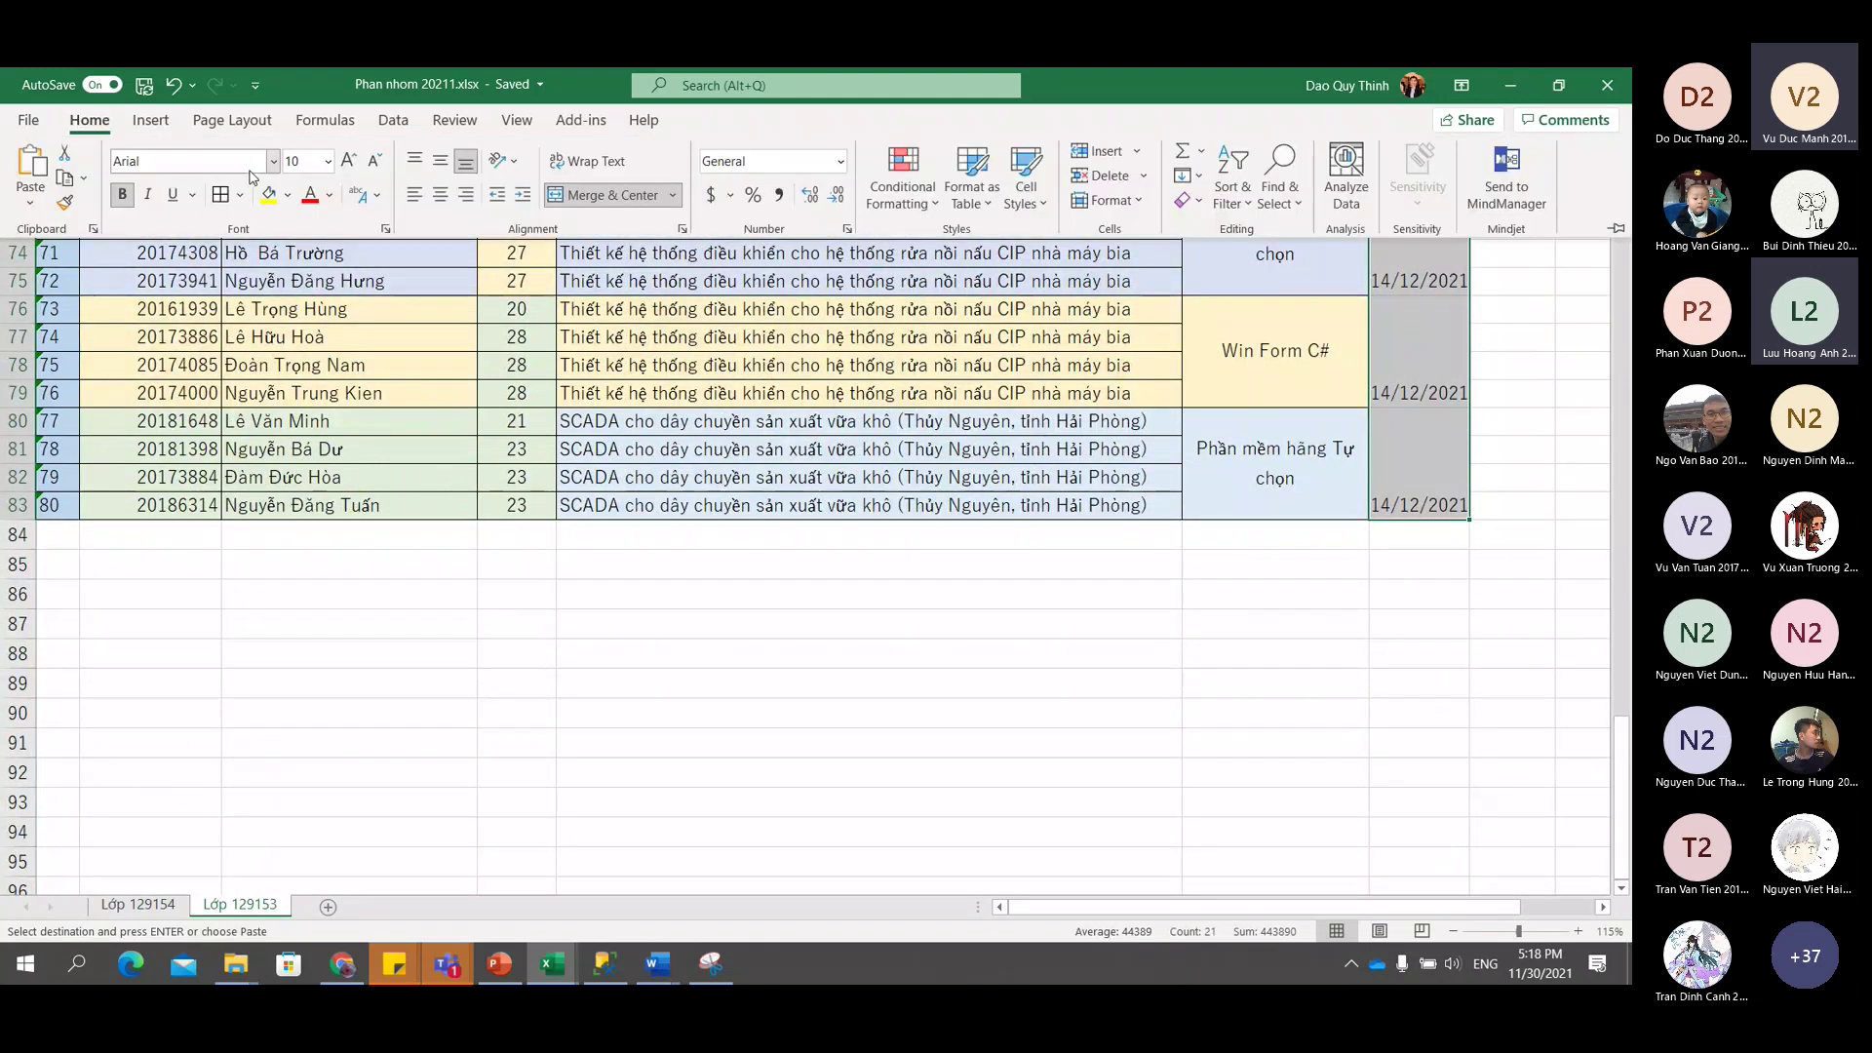
{"action": "left_click", "coordinate": [439, 171]}
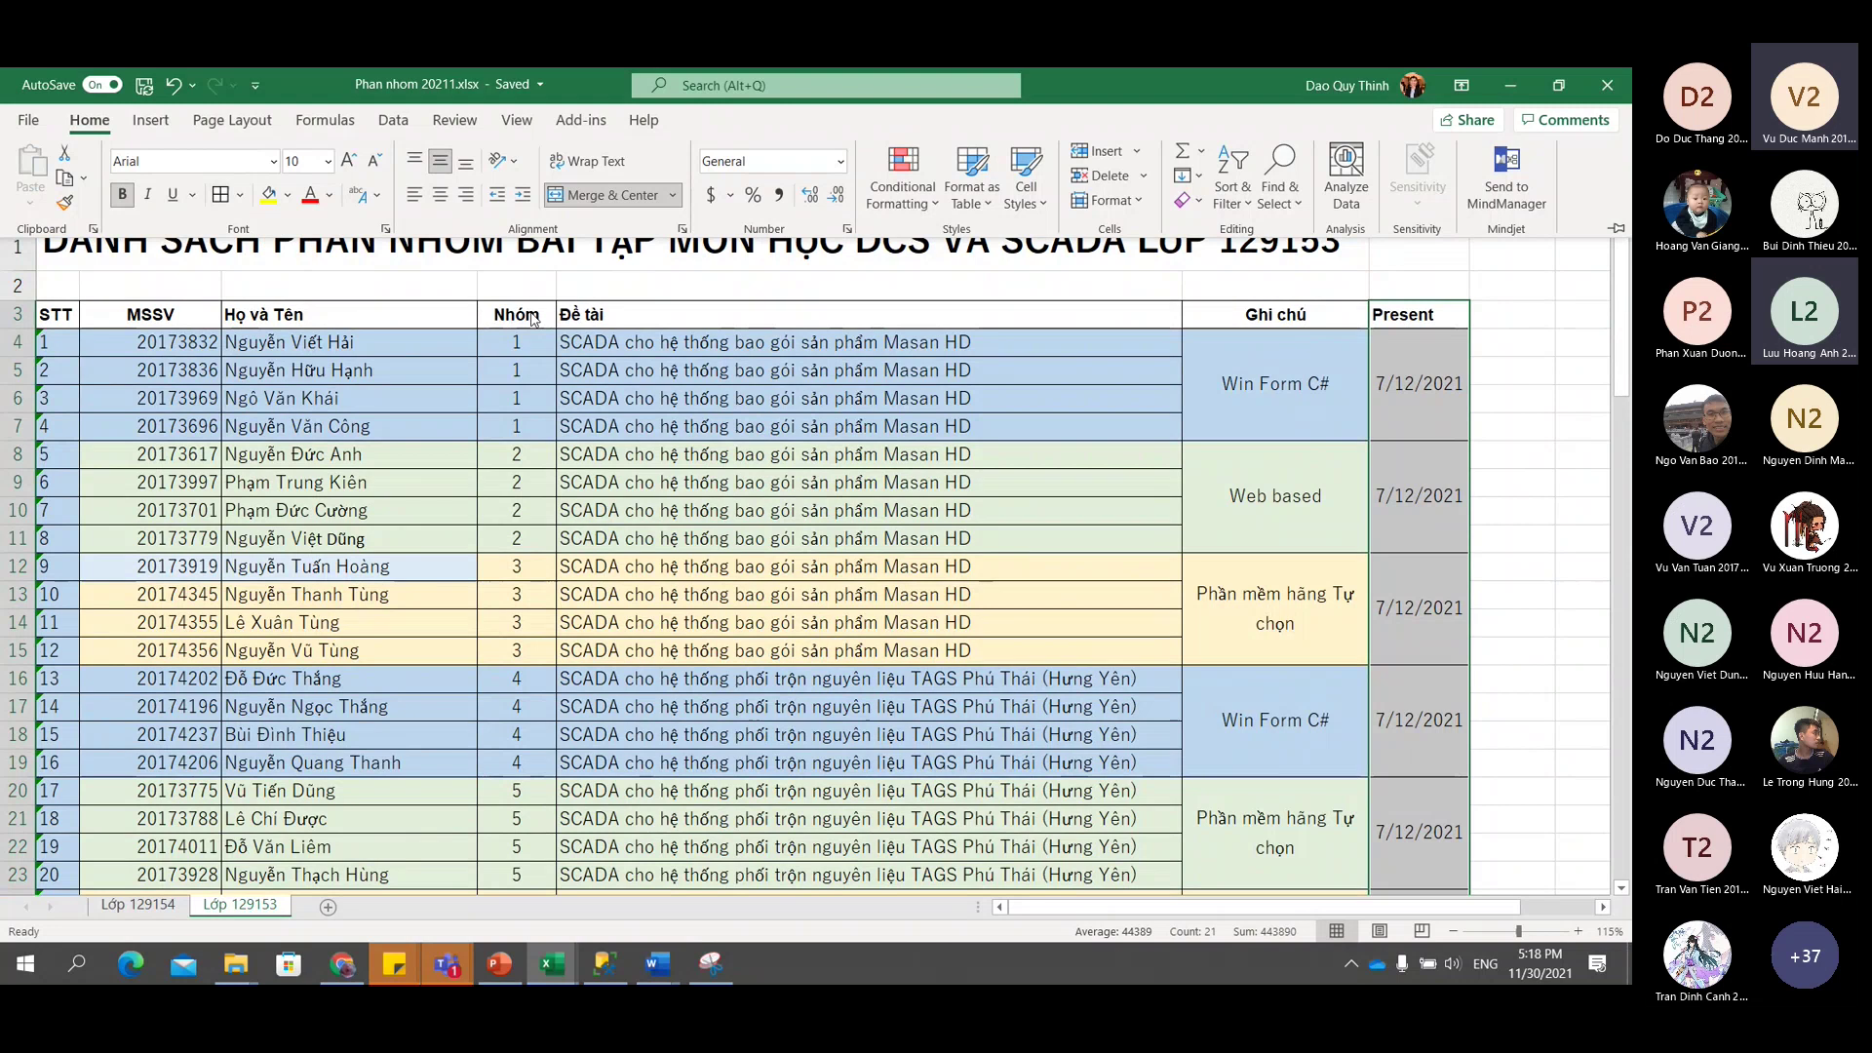
{"action": "left_click", "coordinate": [1222, 573]}
{"action": "left_click", "coordinate": [1248, 606]}
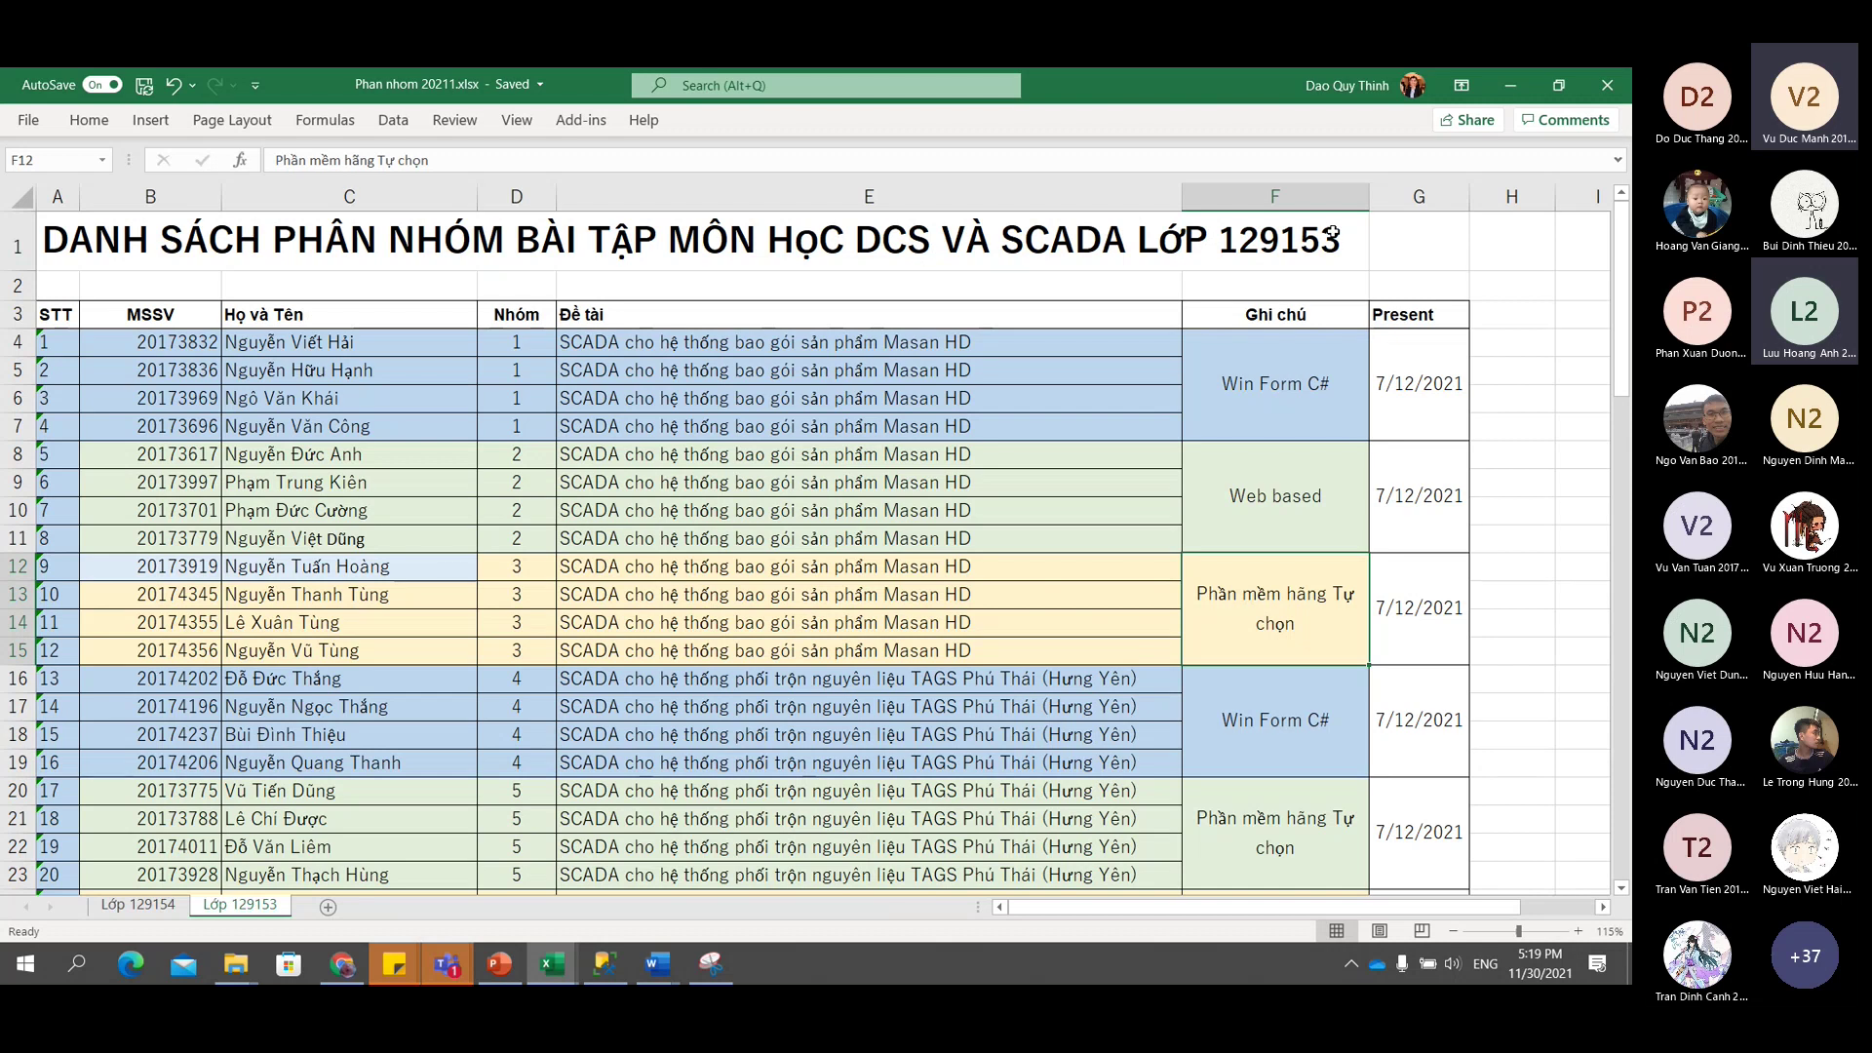
{"action": "key", "text": "ctrl+s"}
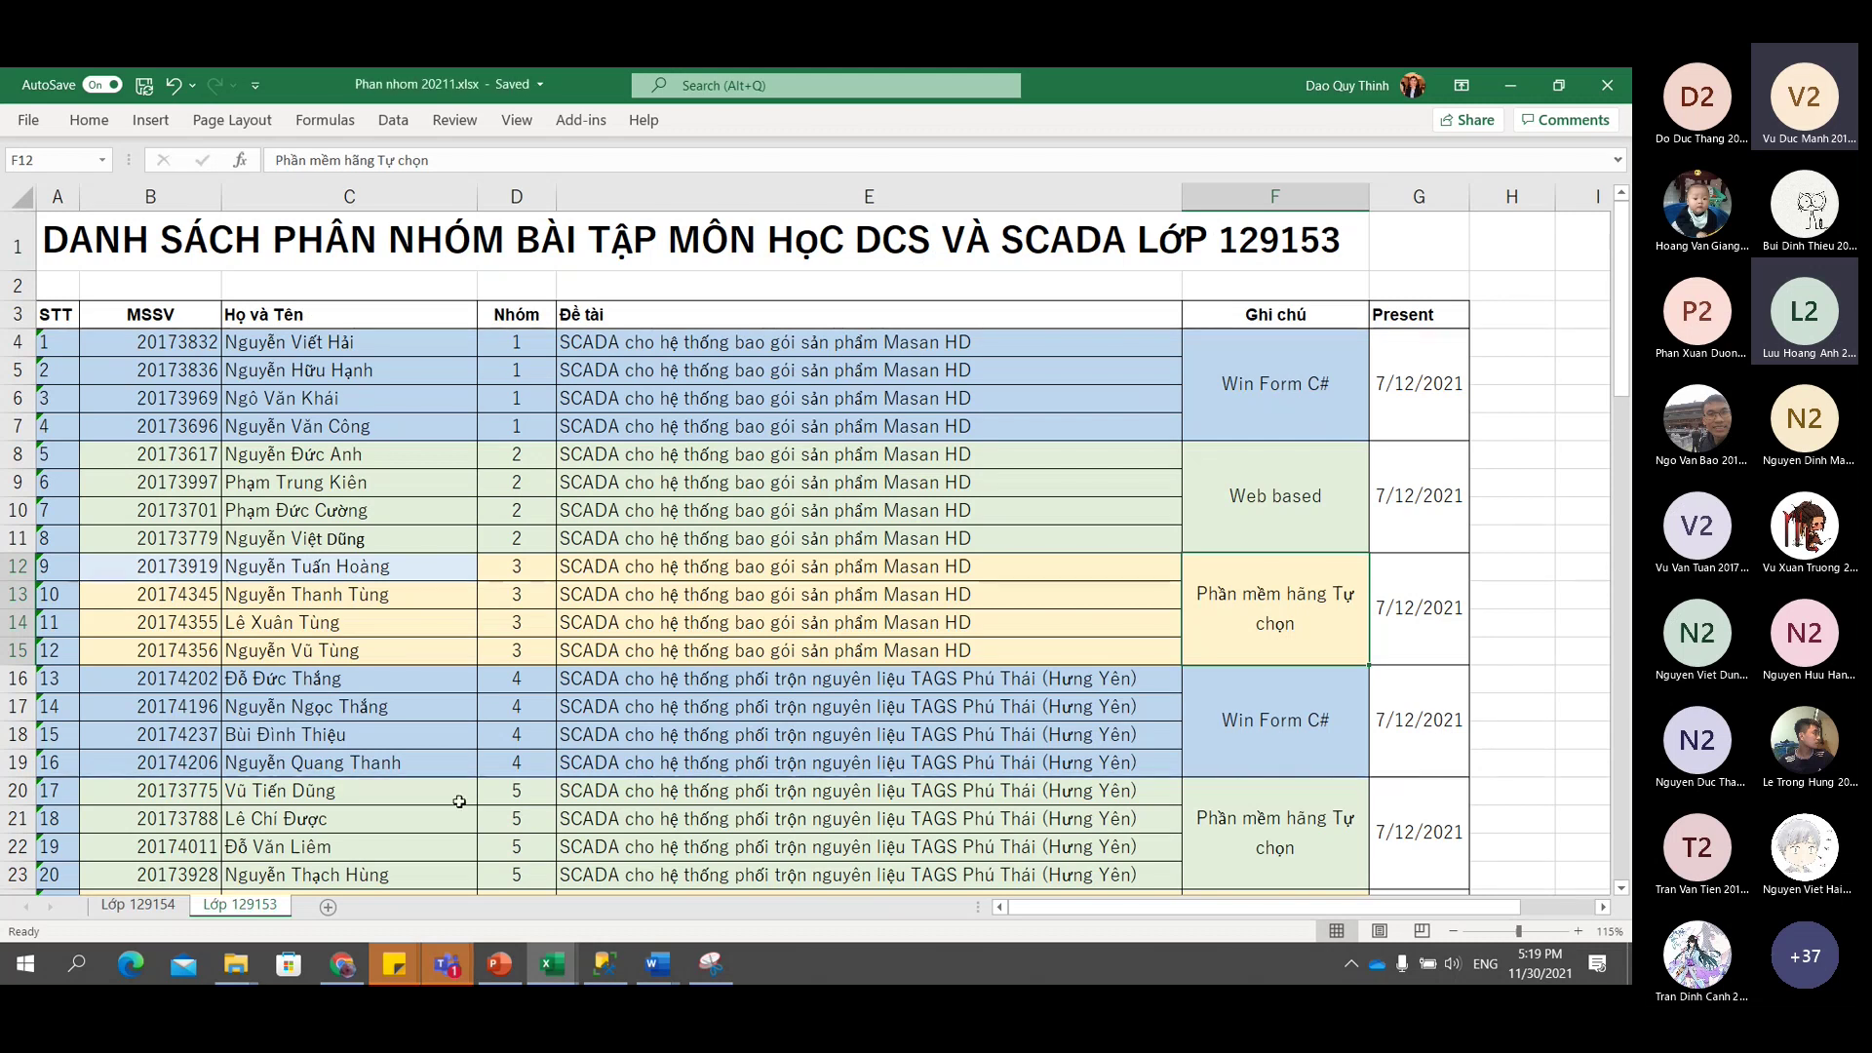
Add the channel 'Present Giữa kỳ' to DCS và SCADA (129153), auto-shown in everyone's list.
{"action": "mouse_move", "coordinate": [447, 963]}
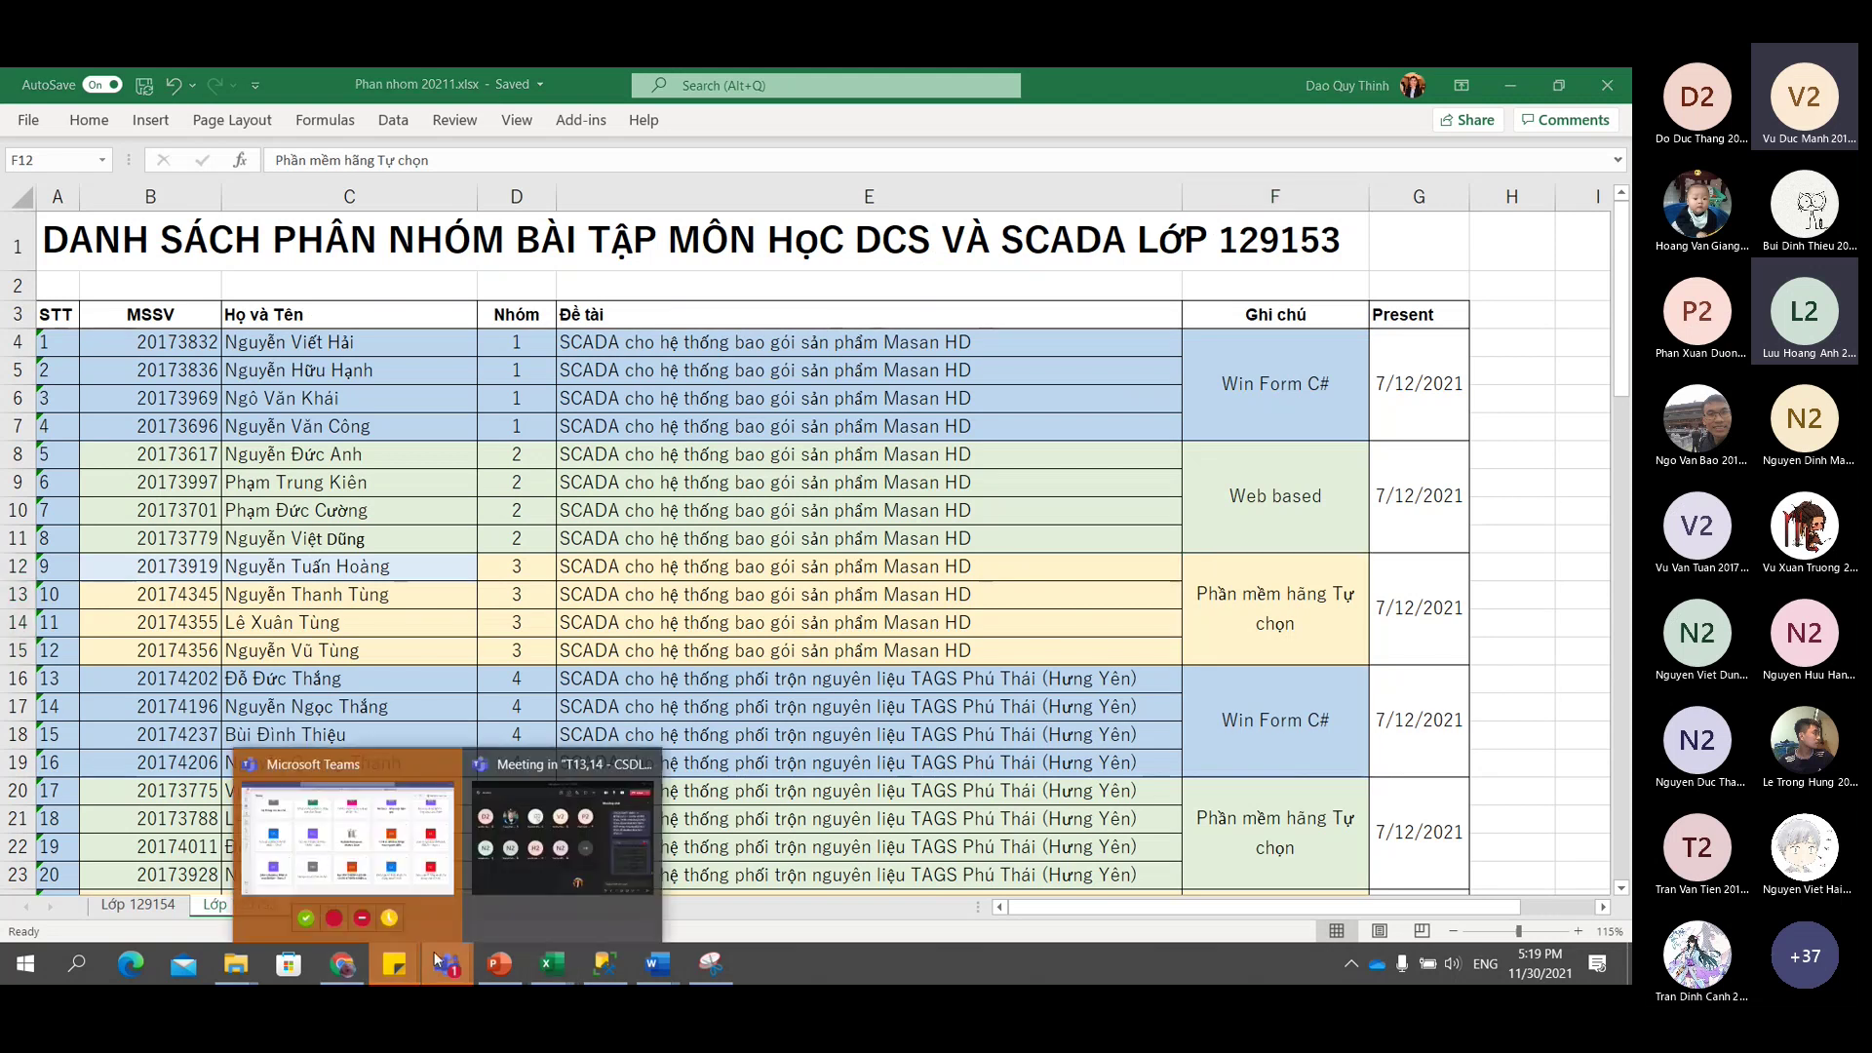
{"action": "left_click", "coordinate": [343, 864]}
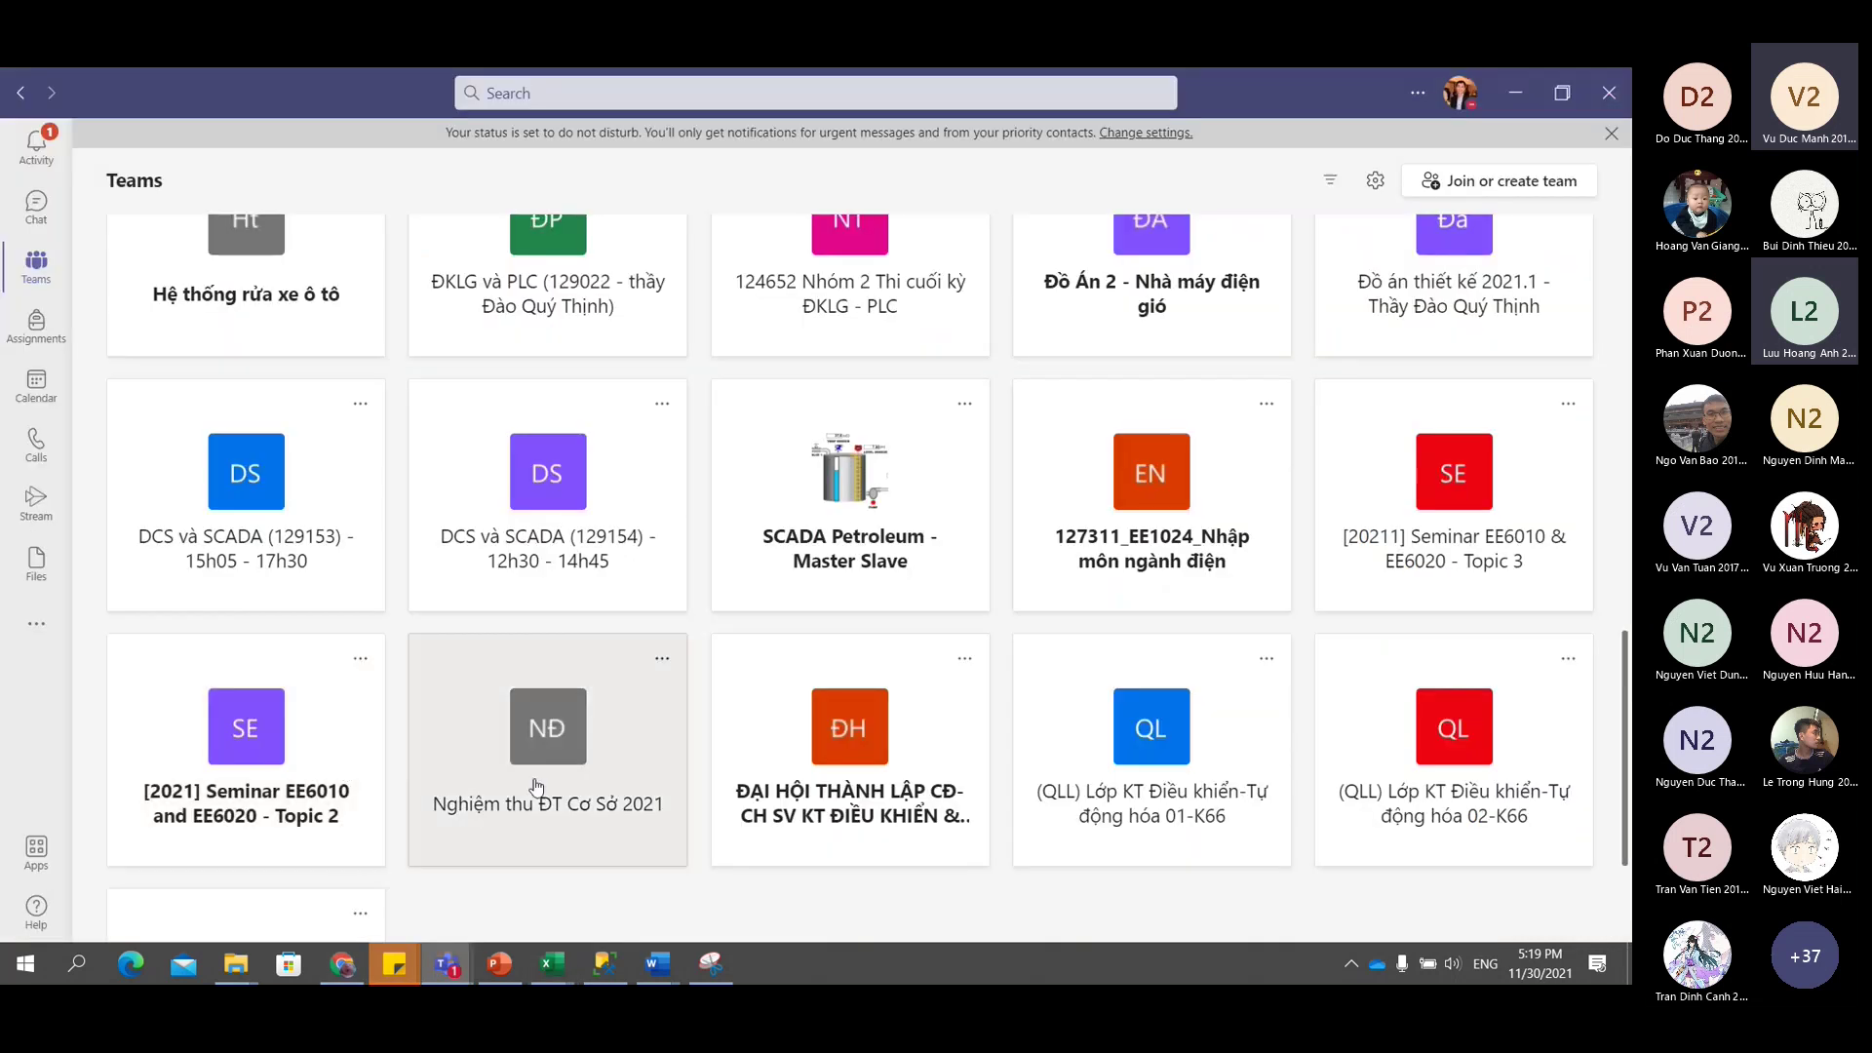
{"action": "left_click", "coordinate": [308, 568]}
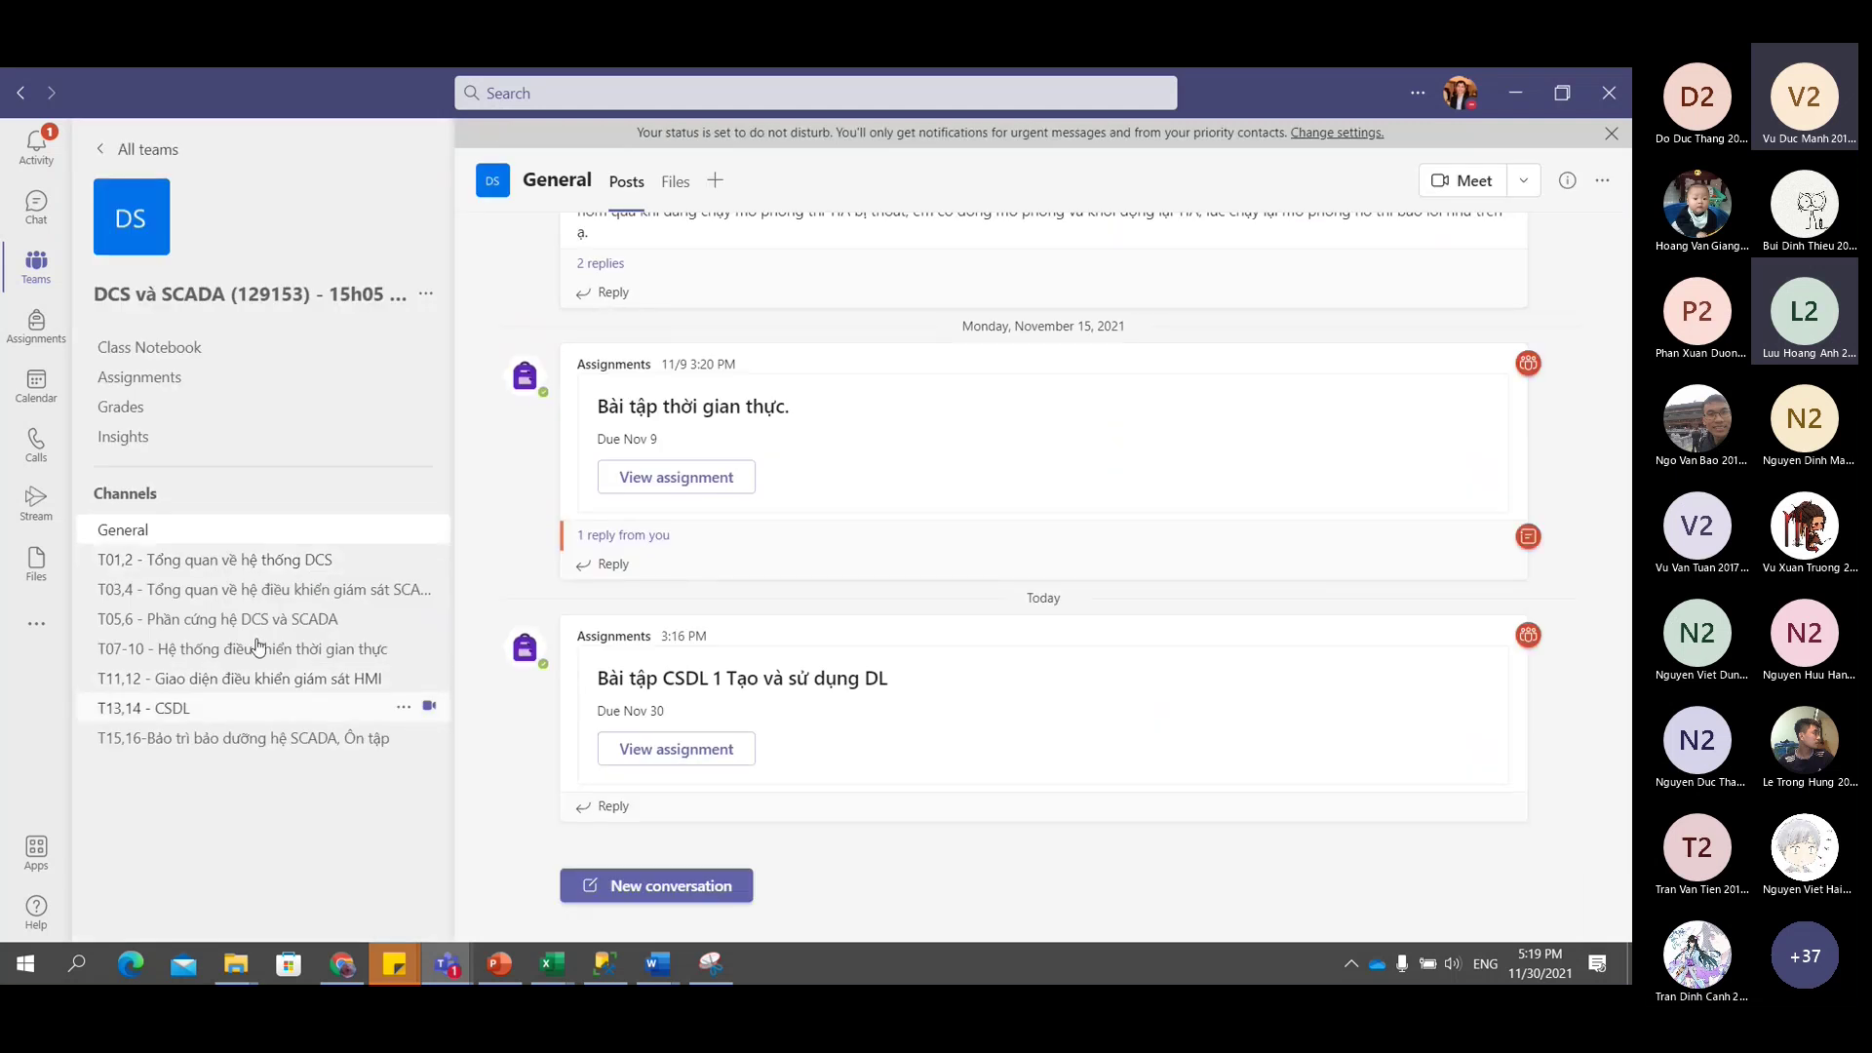
{"action": "left_click", "coordinate": [427, 302]}
{"action": "left_click", "coordinate": [434, 369]}
{"action": "type", "text": "Pr"}
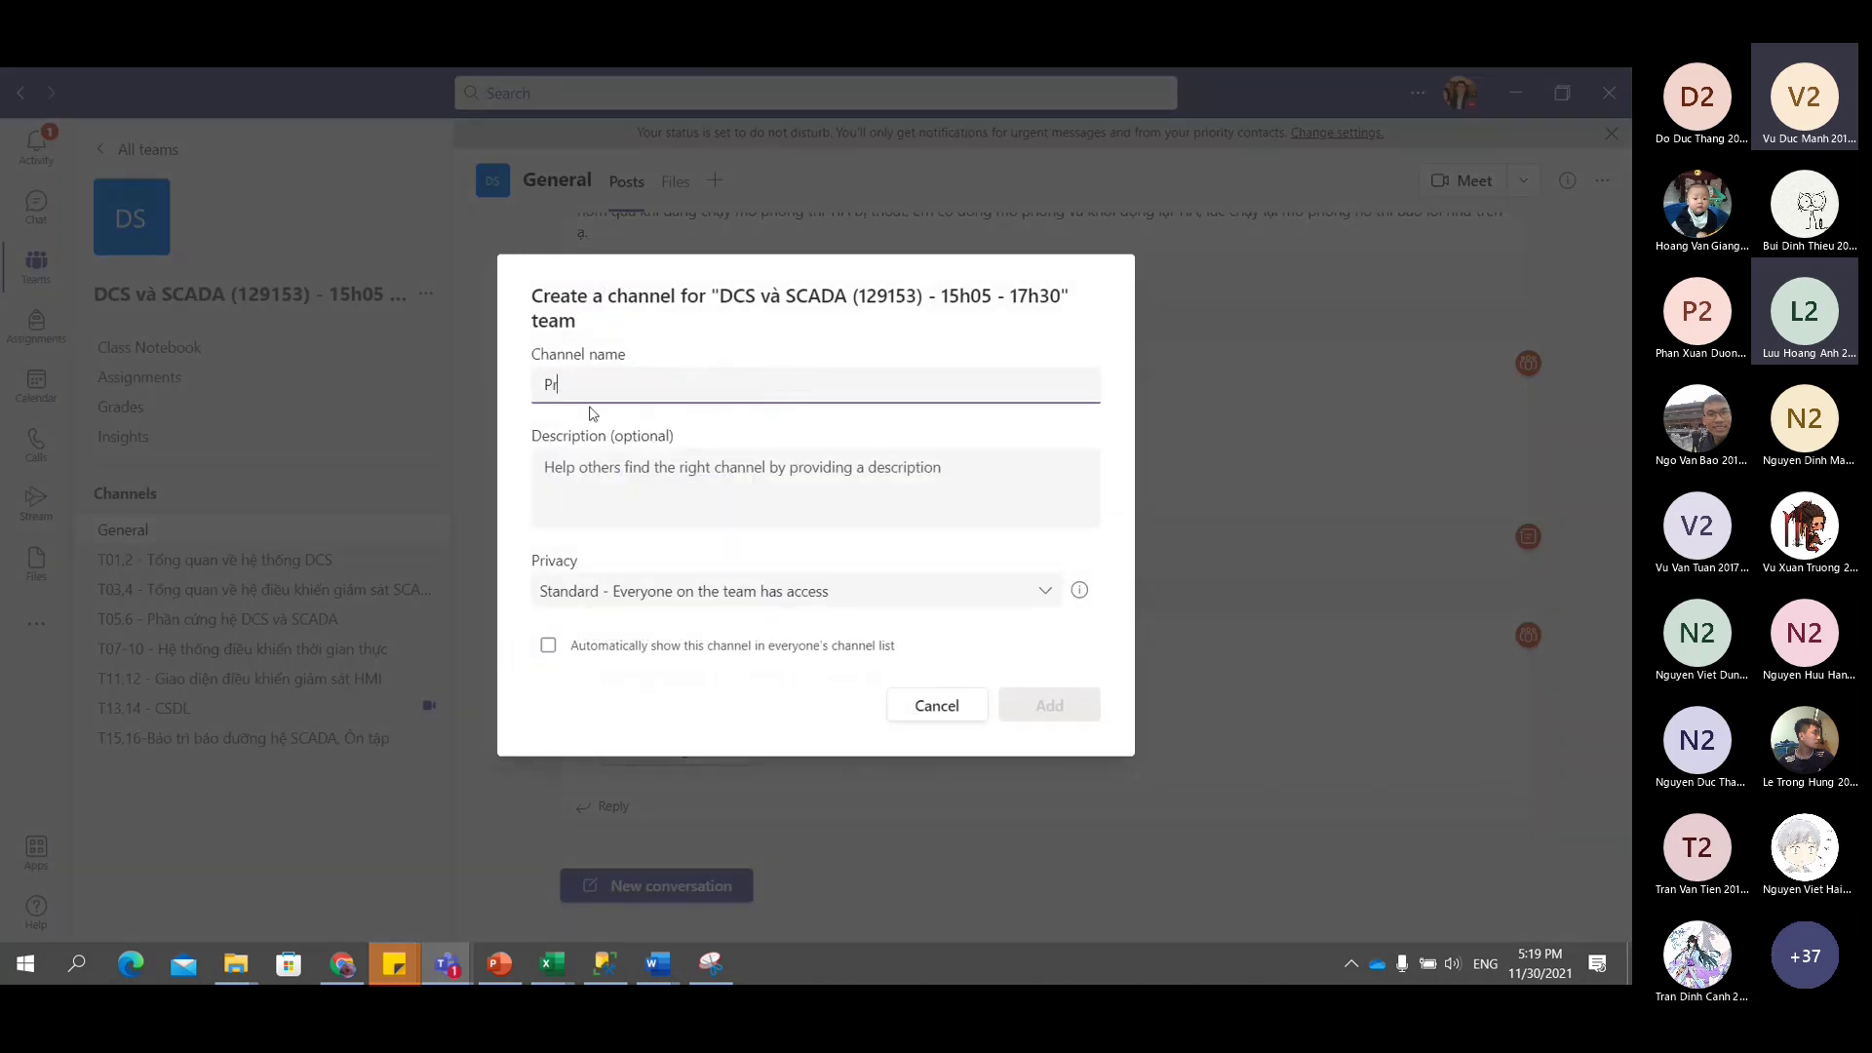
{"action": "type", "text": "esent G"}
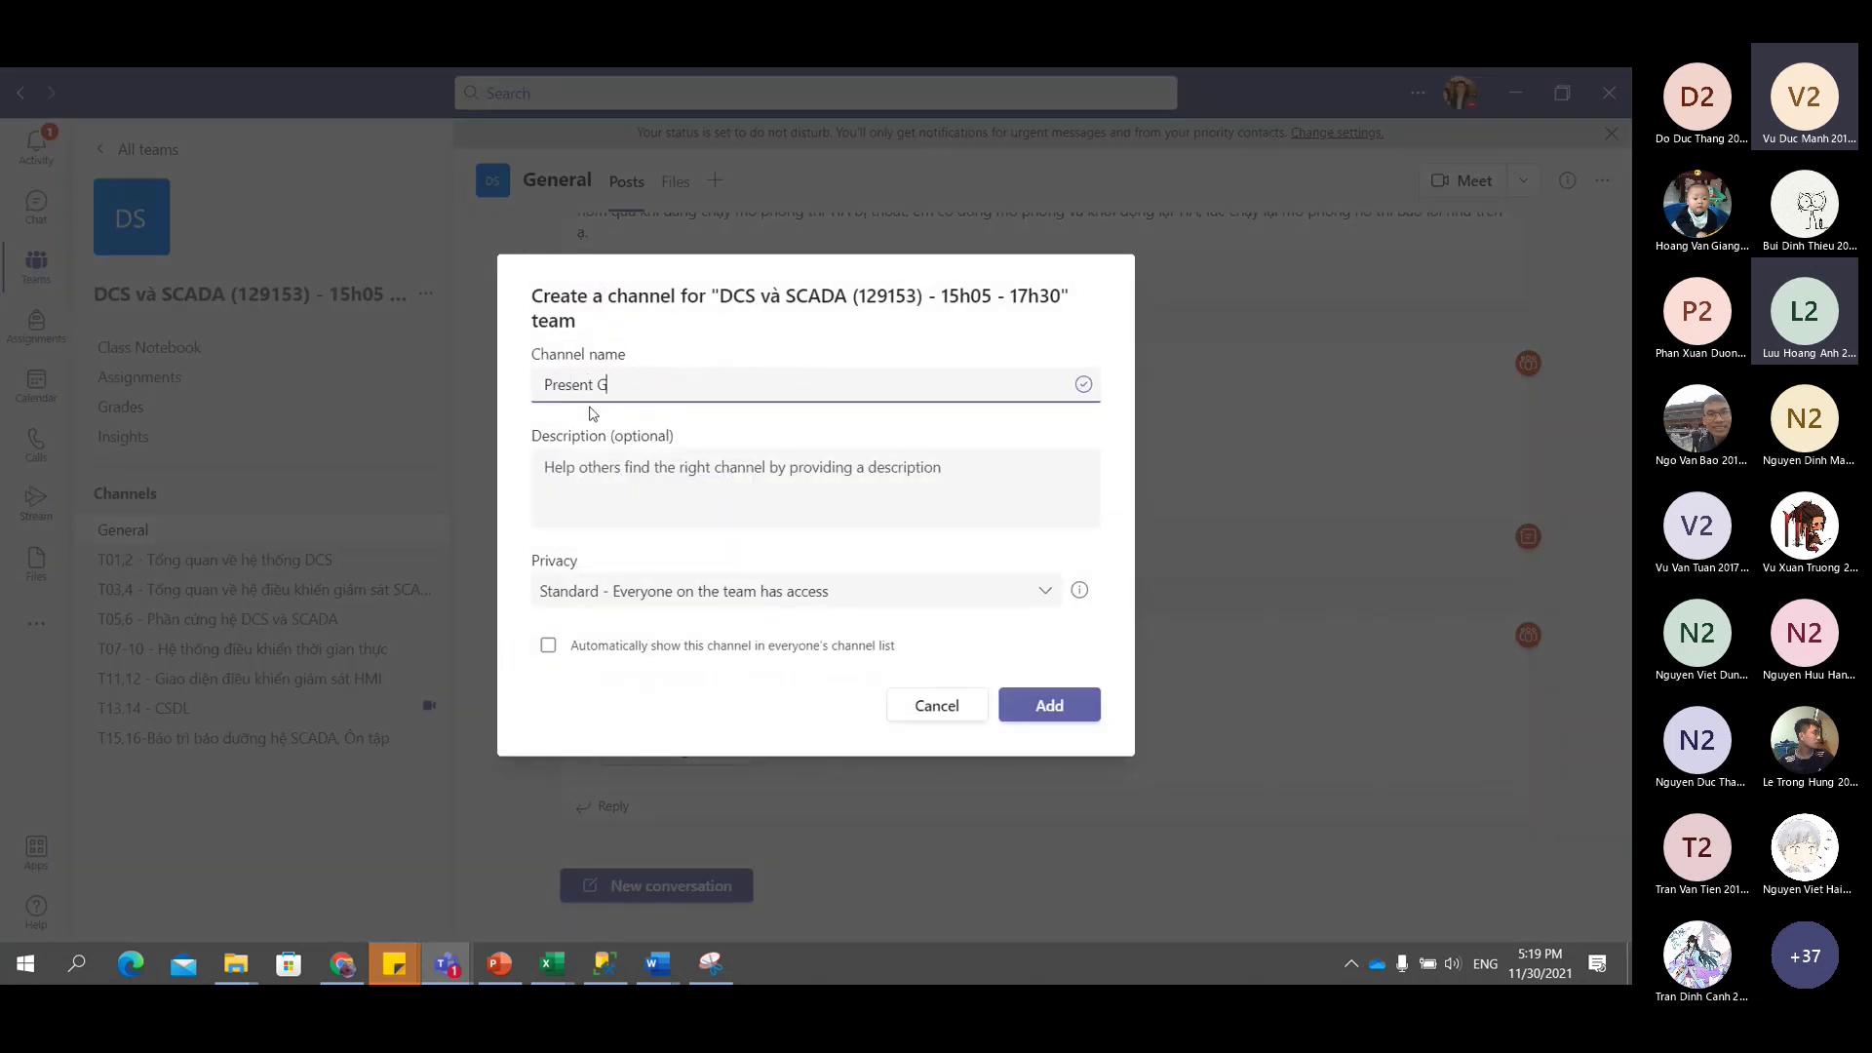
{"action": "type", "text": "iữ kyf"}
{"action": "key", "text": "Left"}
{"action": "key", "text": "Left"}
{"action": "key", "text": "Left"}
{"action": "type", "text": "a"}
{"action": "left_click", "coordinate": [661, 651]}
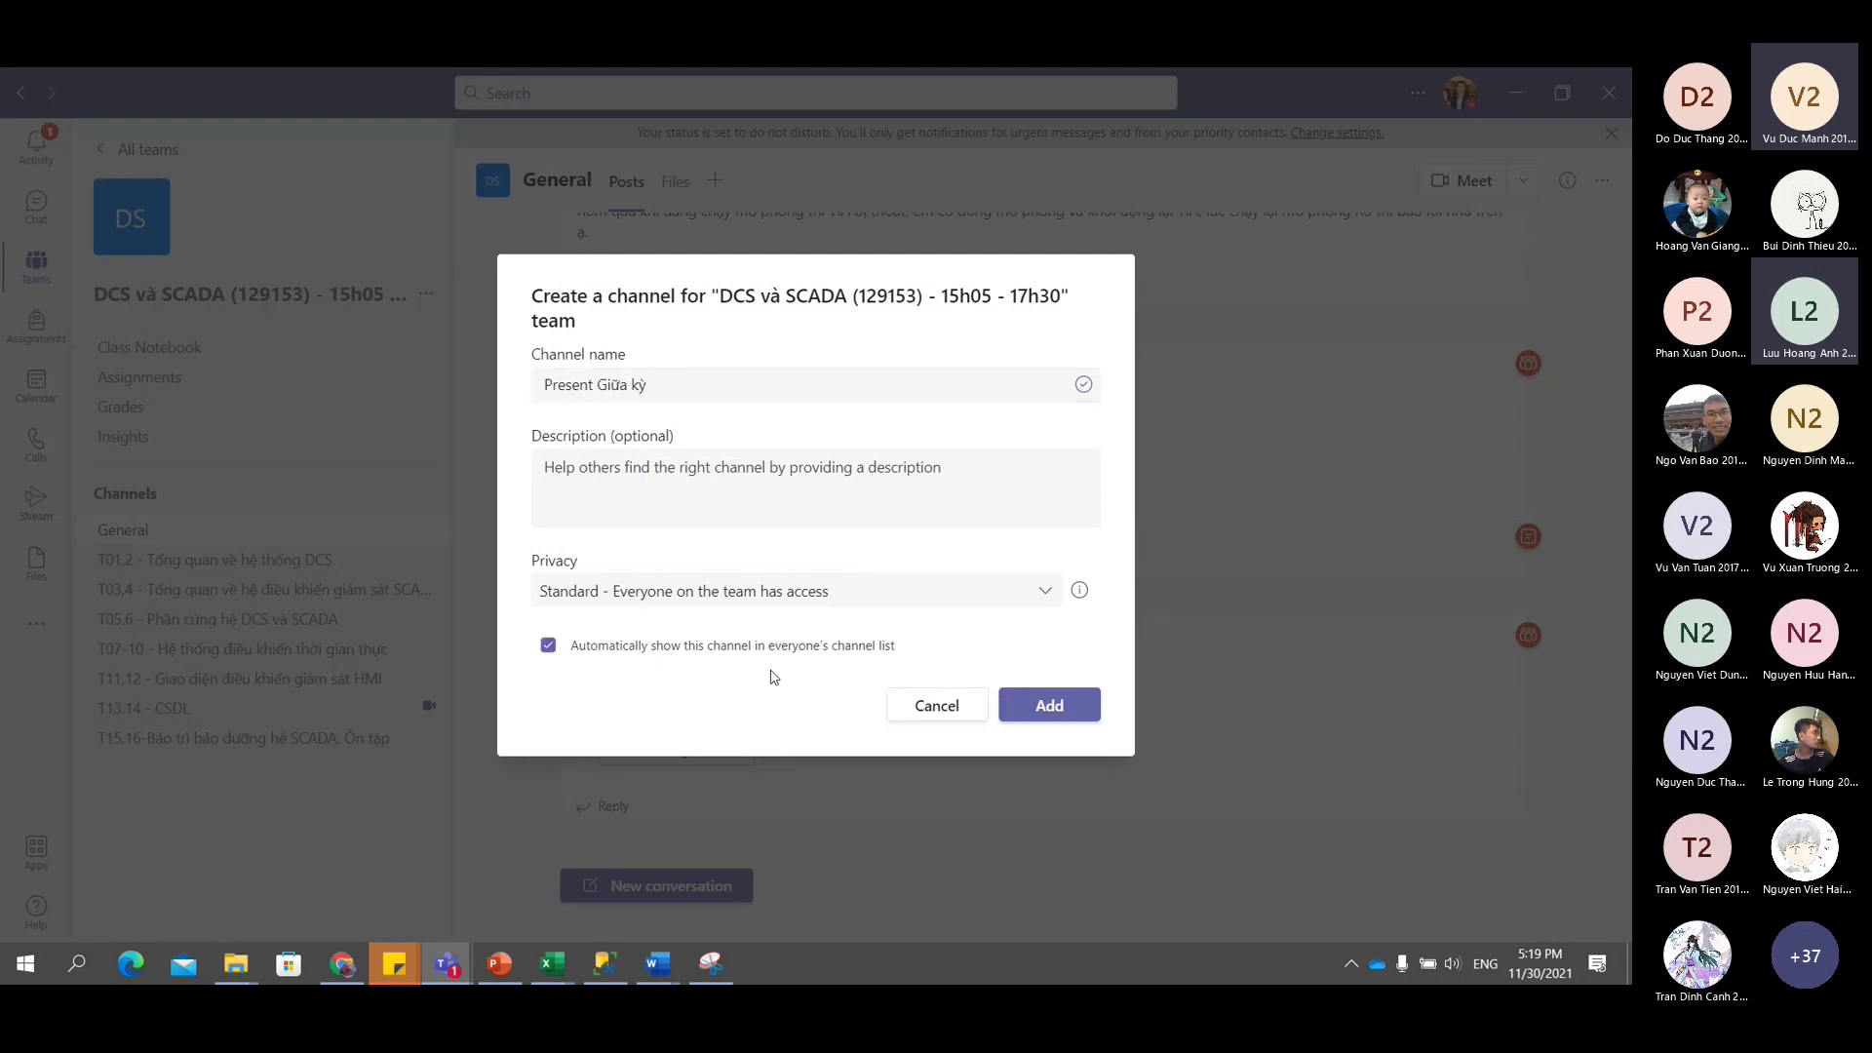
{"action": "left_click", "coordinate": [1046, 718]}
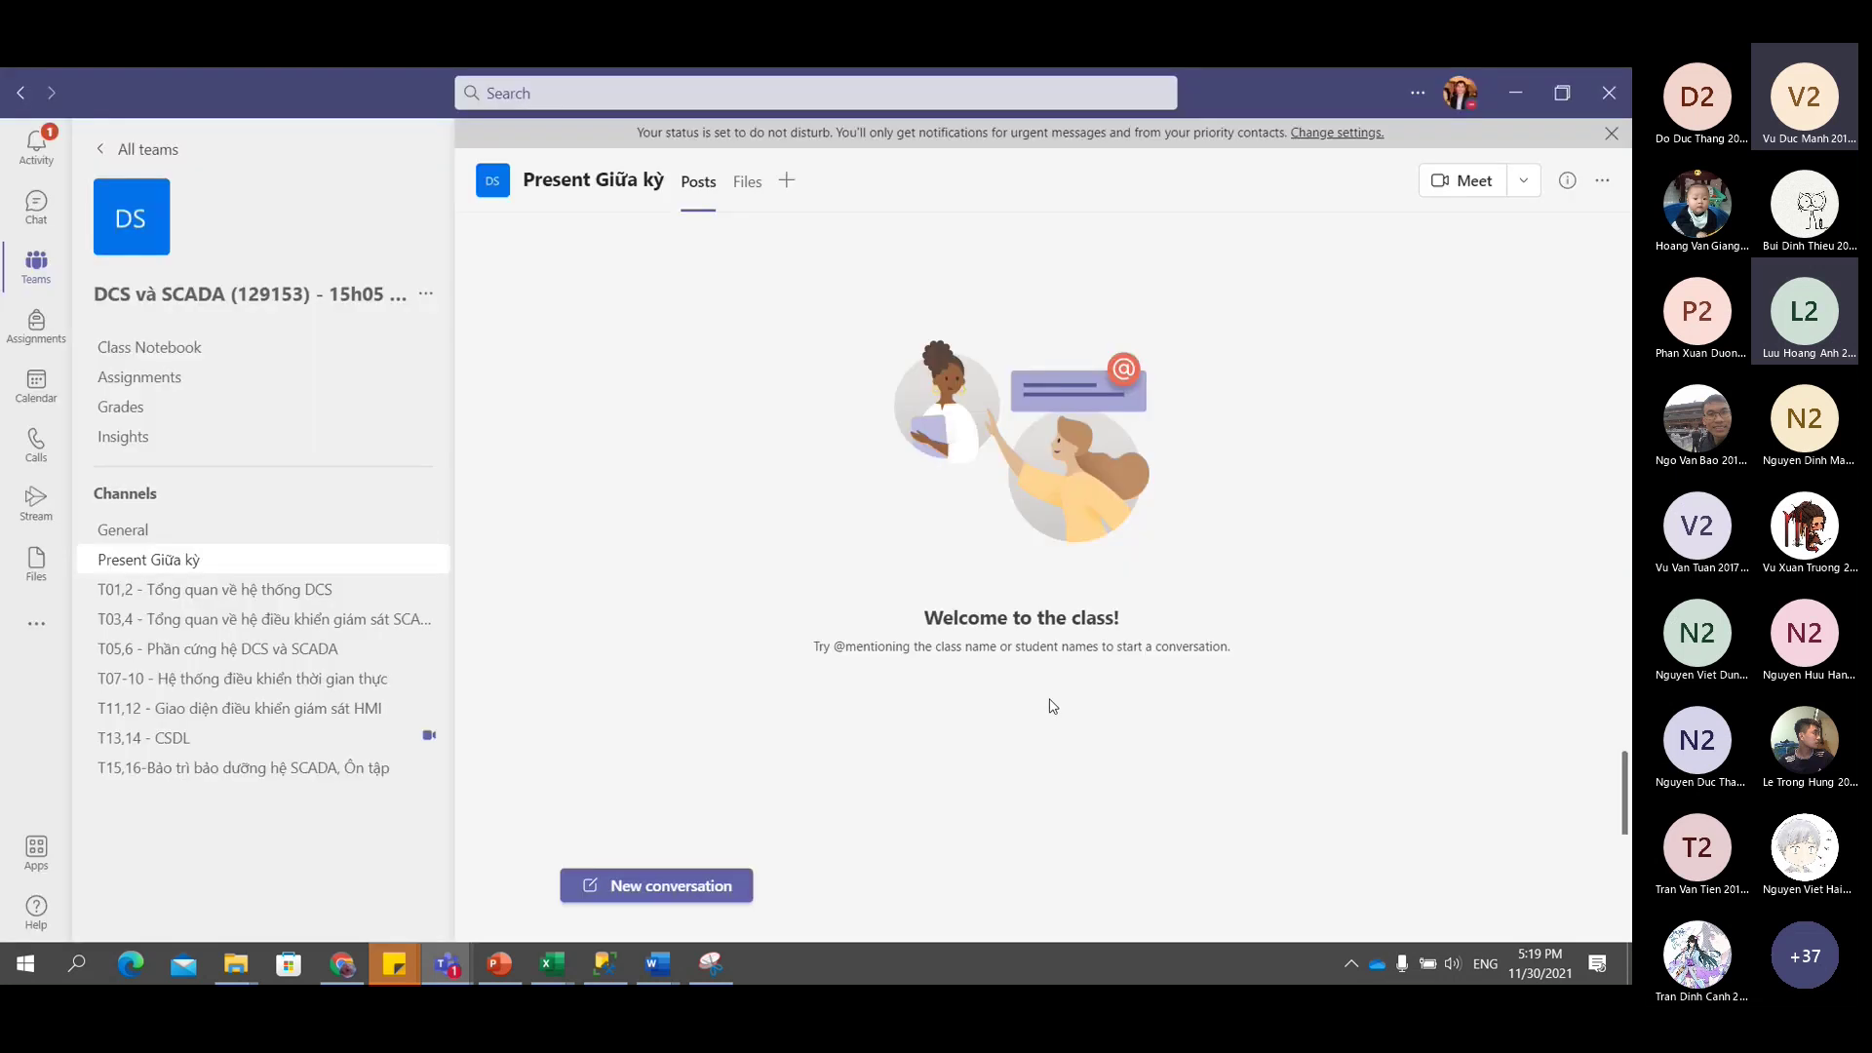
{"action": "left_click", "coordinate": [747, 183]}
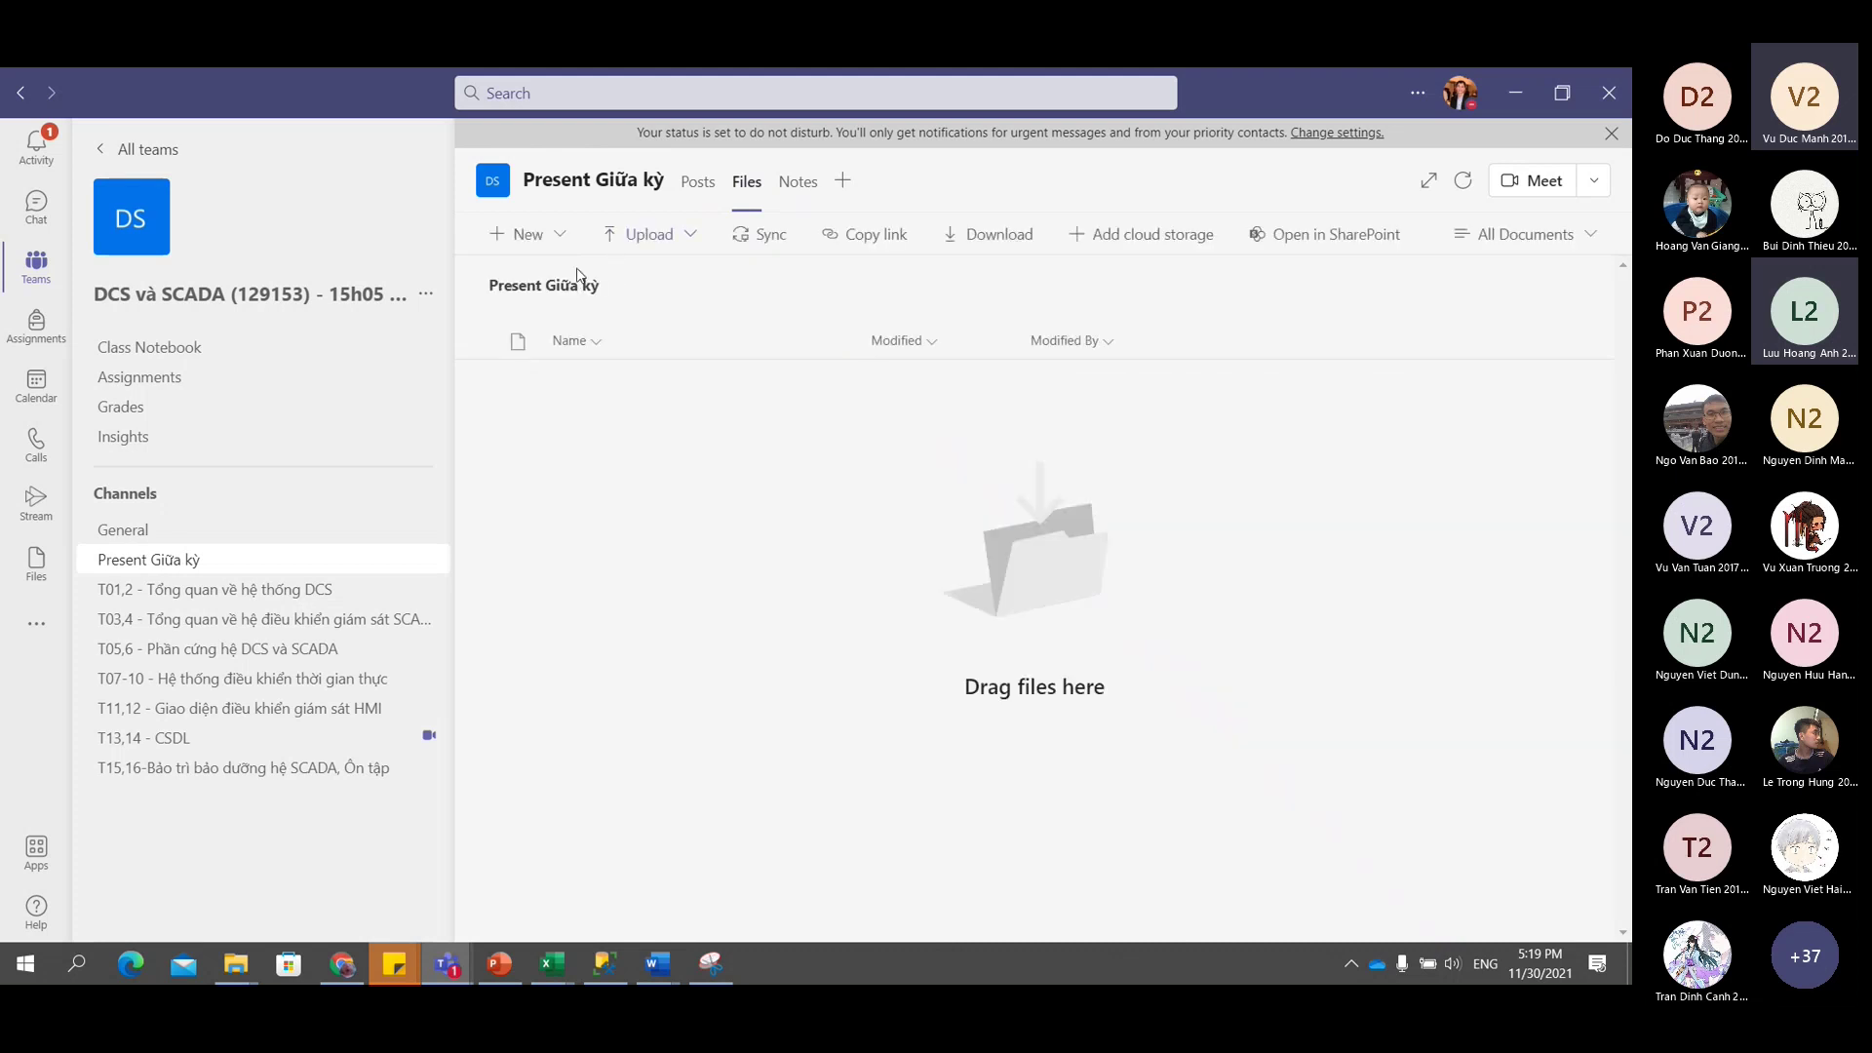
Create a new folder named 07.12.2021 in the channel's files.
{"action": "left_click", "coordinate": [561, 237]}
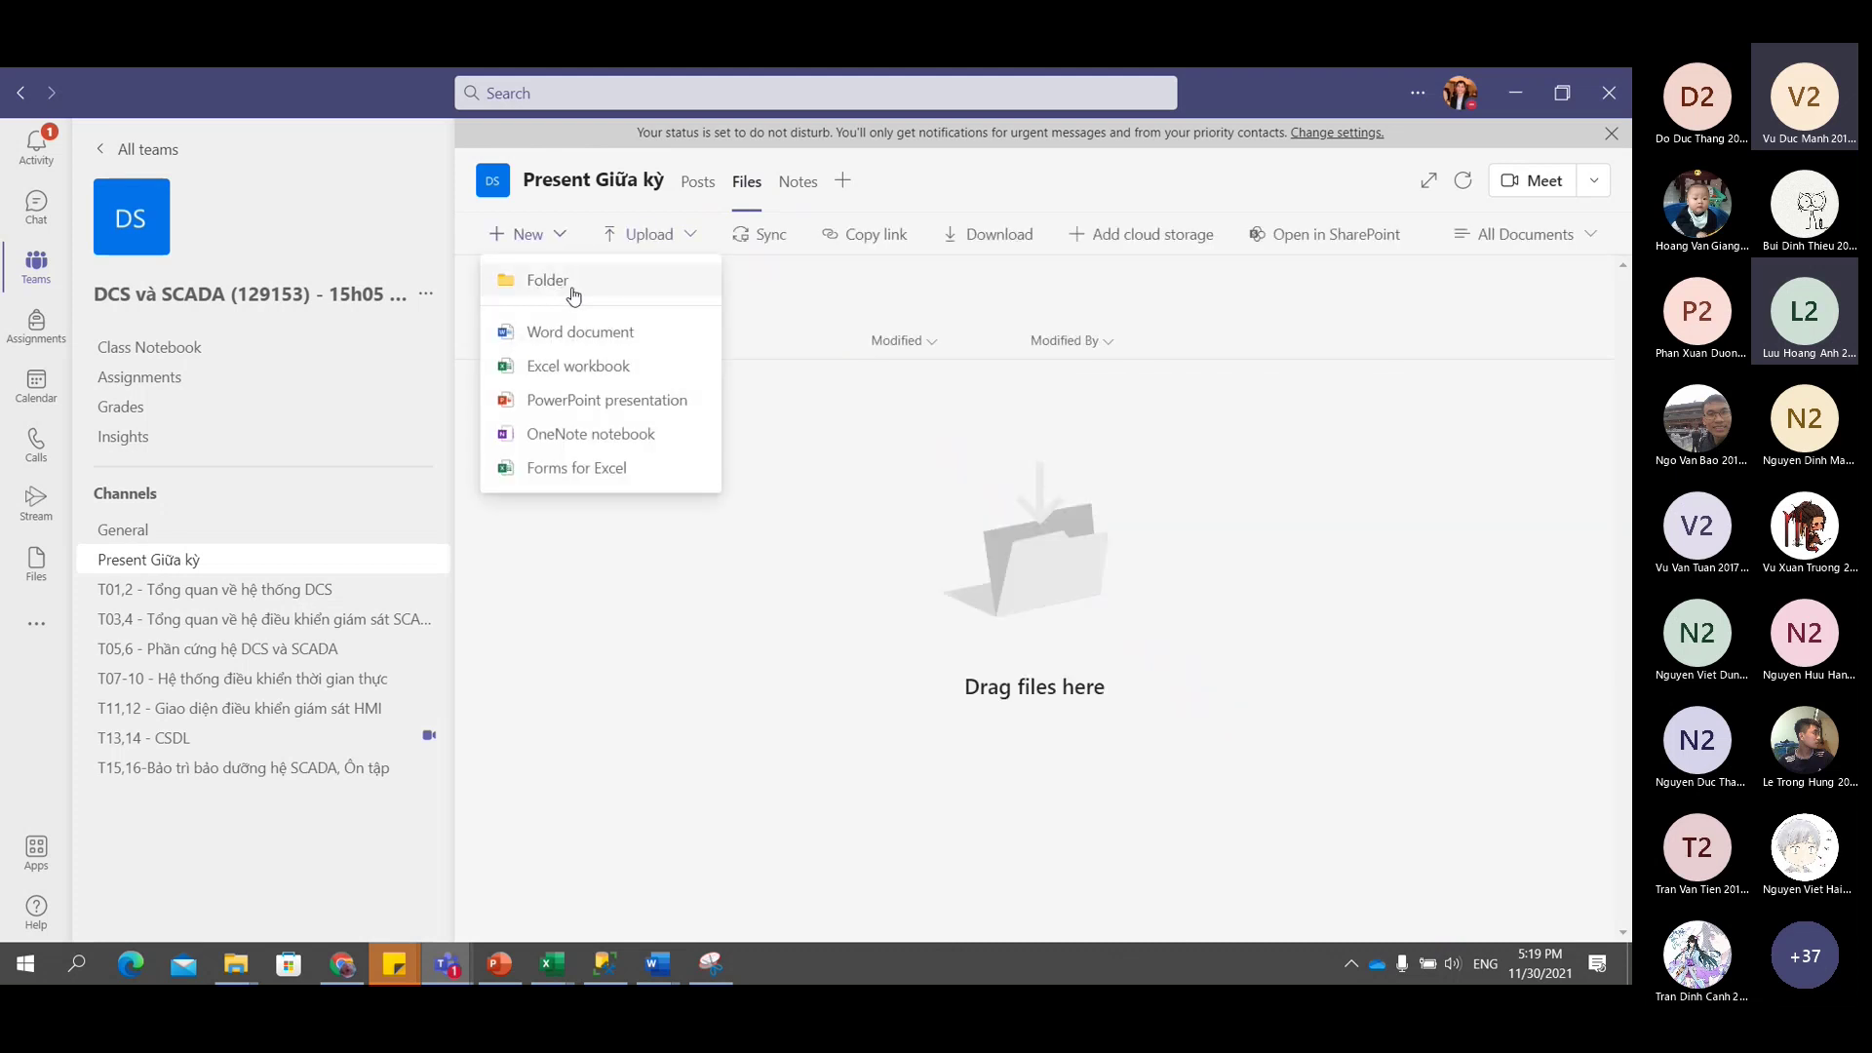
{"action": "left_click", "coordinate": [548, 280]}
{"action": "type", "text": "0"}
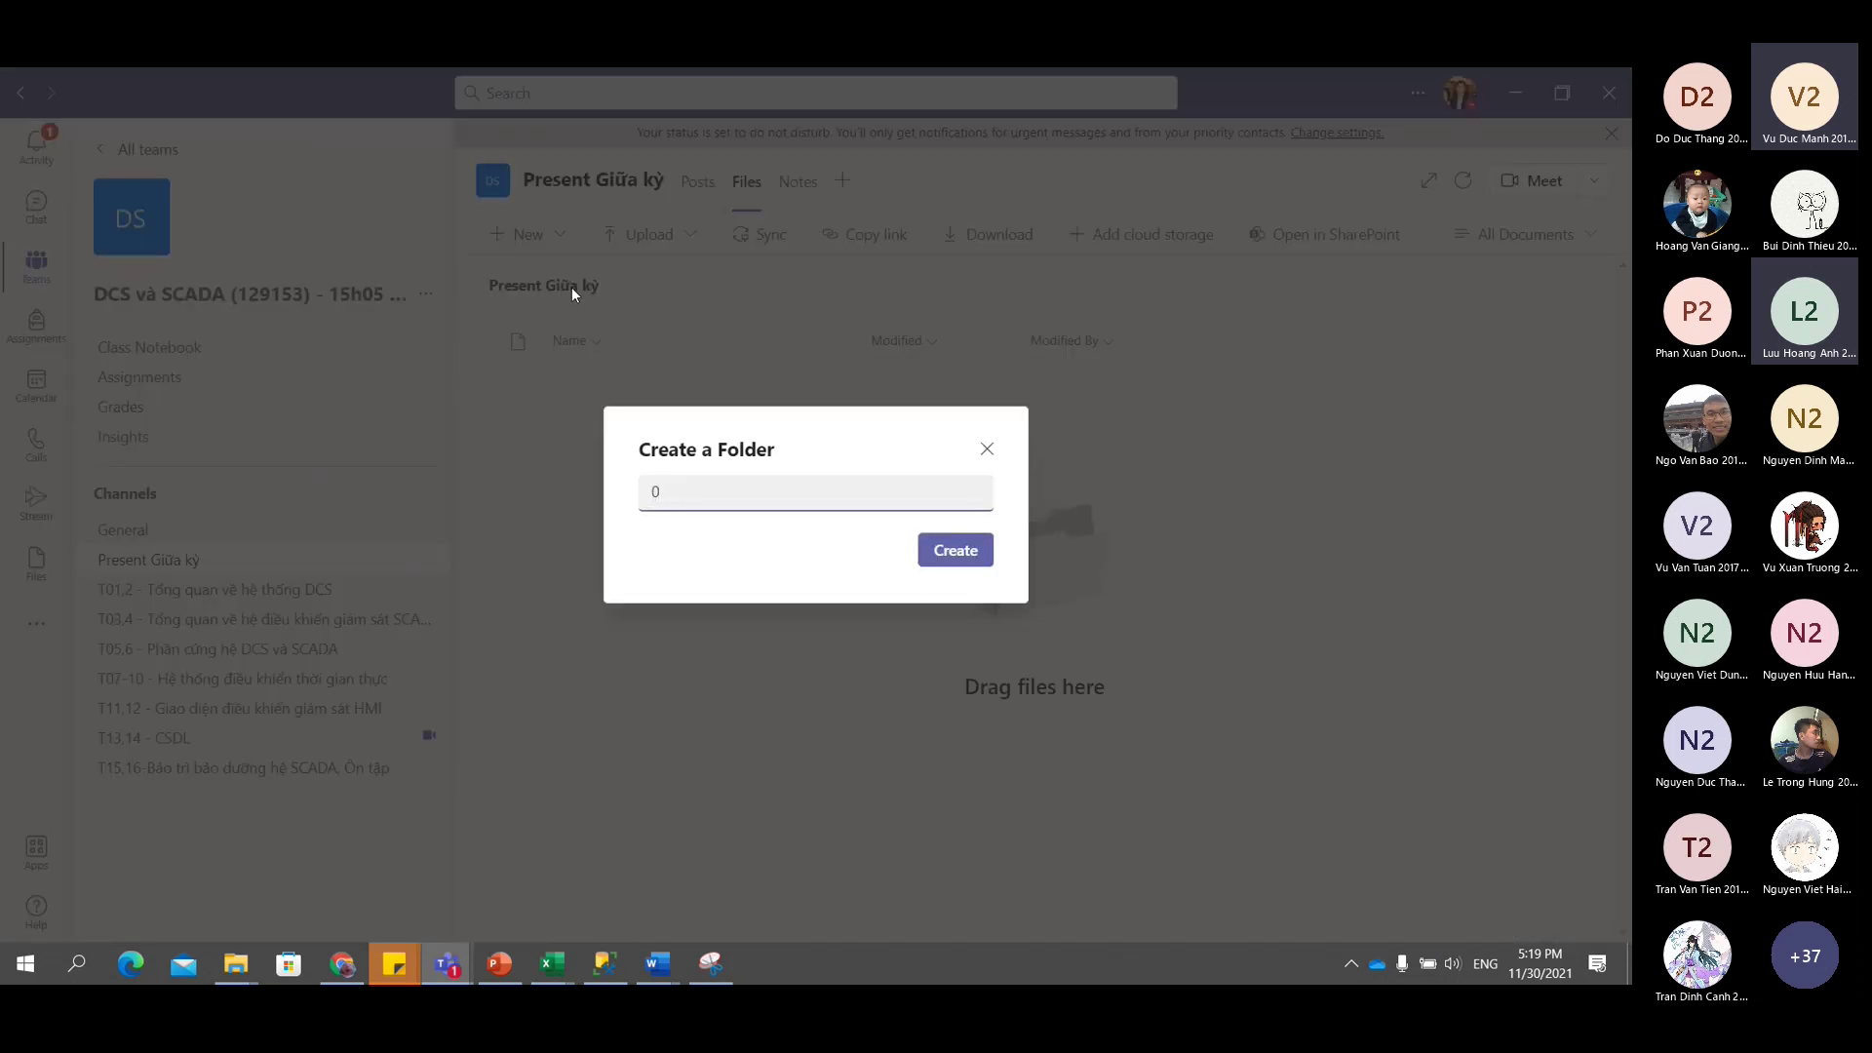
{"action": "type", "text": "7/"}
{"action": "key", "text": "BackSpace"}
{"action": "type", "text": ".12.2021"}
{"action": "left_click", "coordinate": [942, 548]}
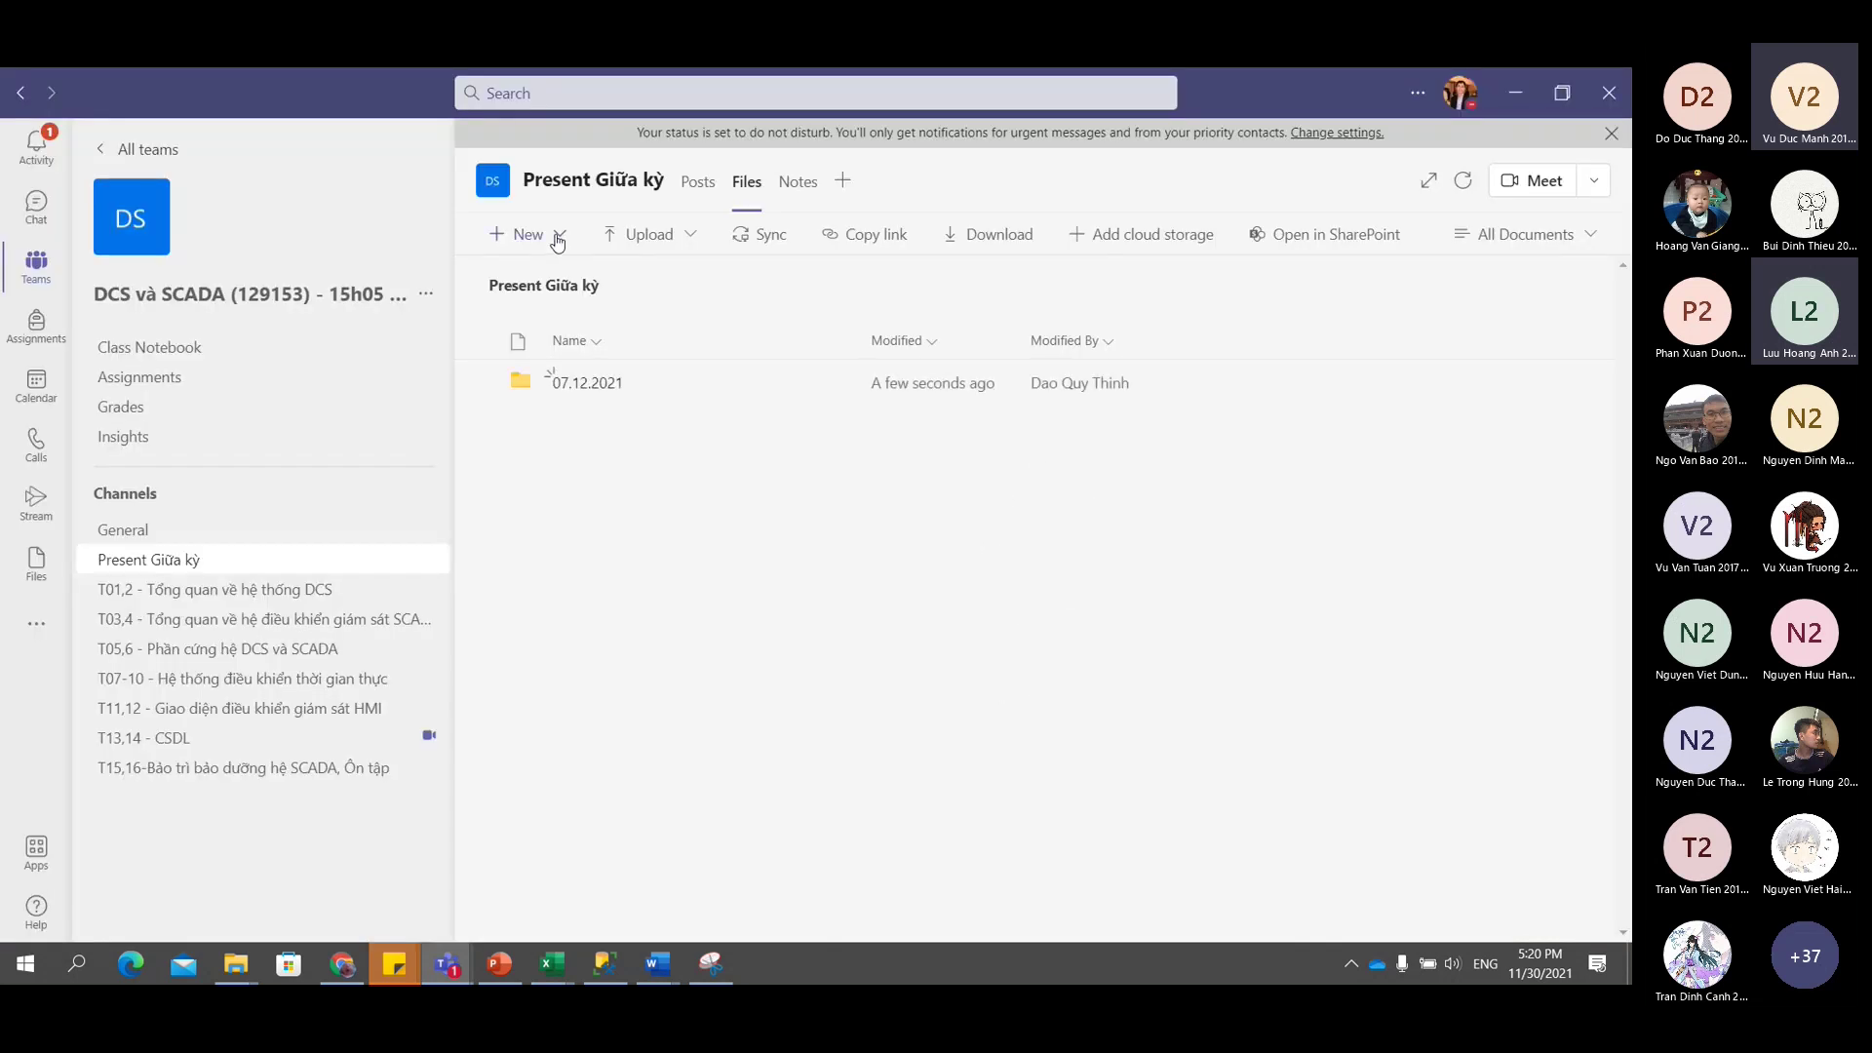
Create a second folder named 14.12.2021.
{"action": "left_click", "coordinate": [555, 234]}
{"action": "left_click", "coordinate": [606, 283]}
{"action": "type", "text": "14.12.2021"}
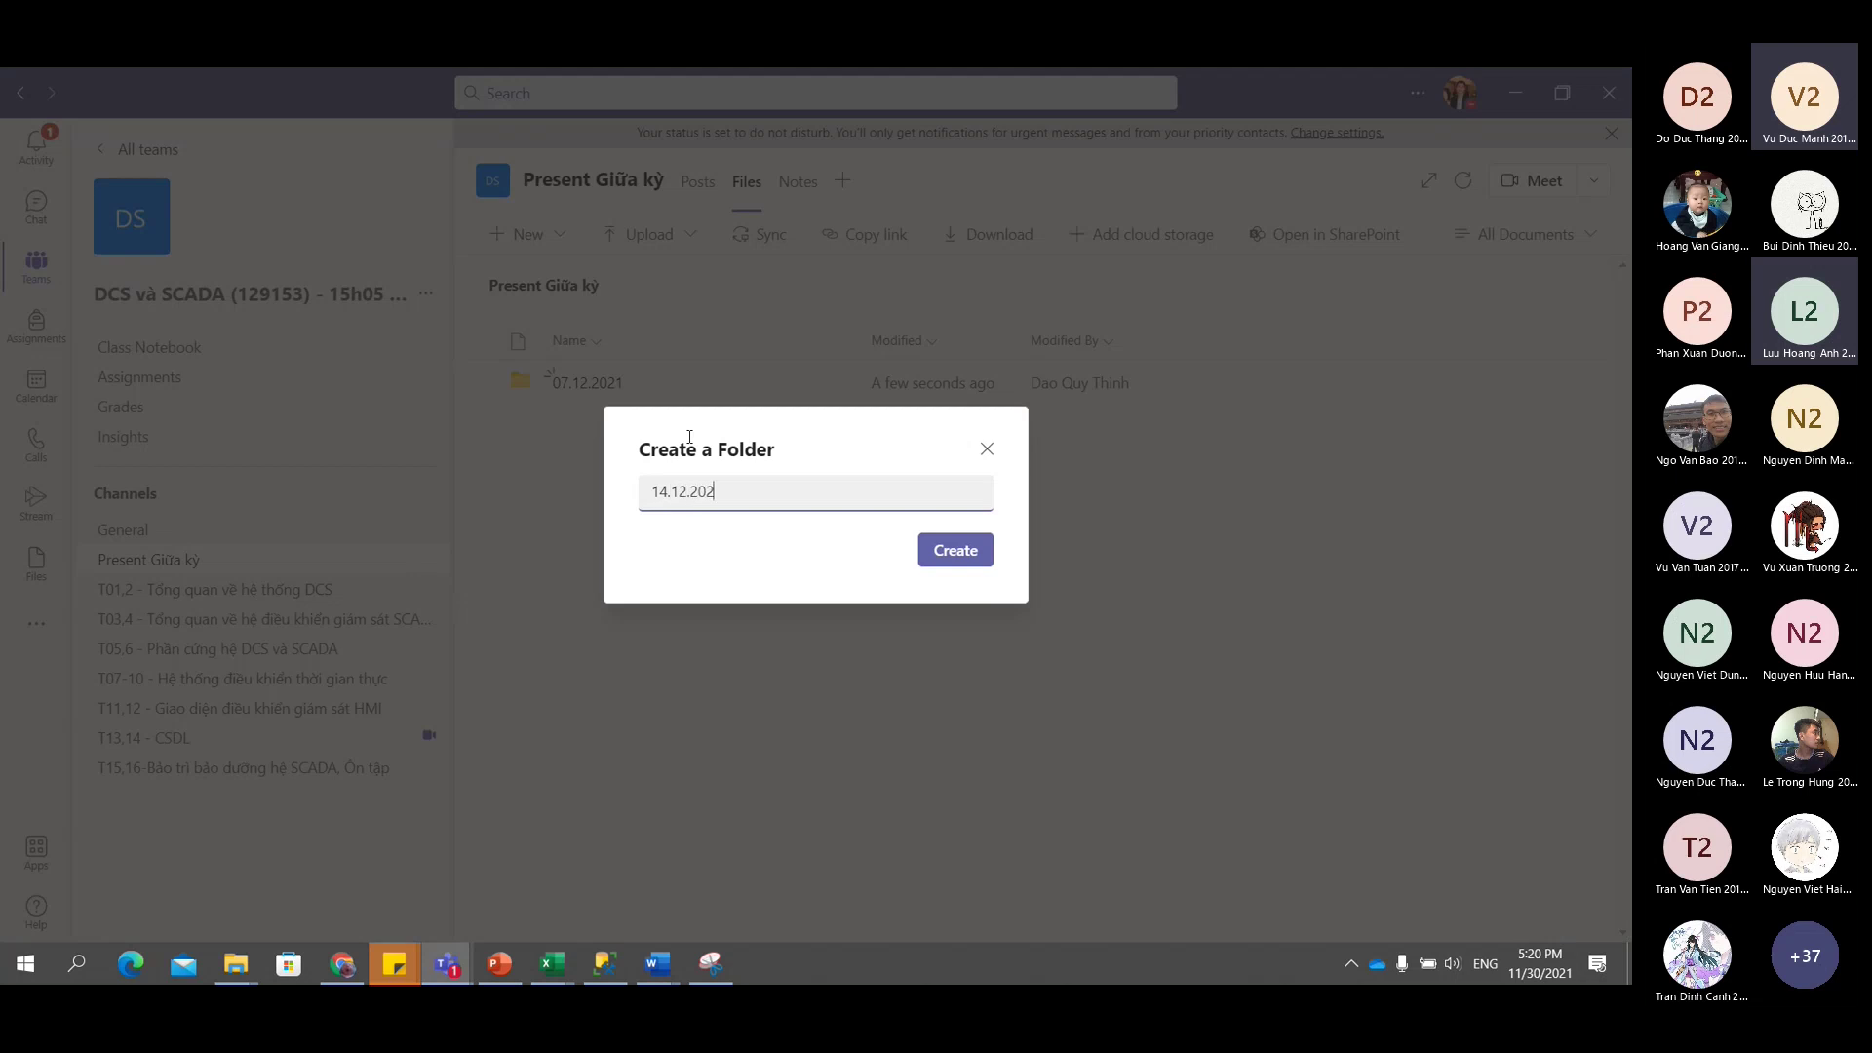
{"action": "left_click", "coordinate": [978, 549]}
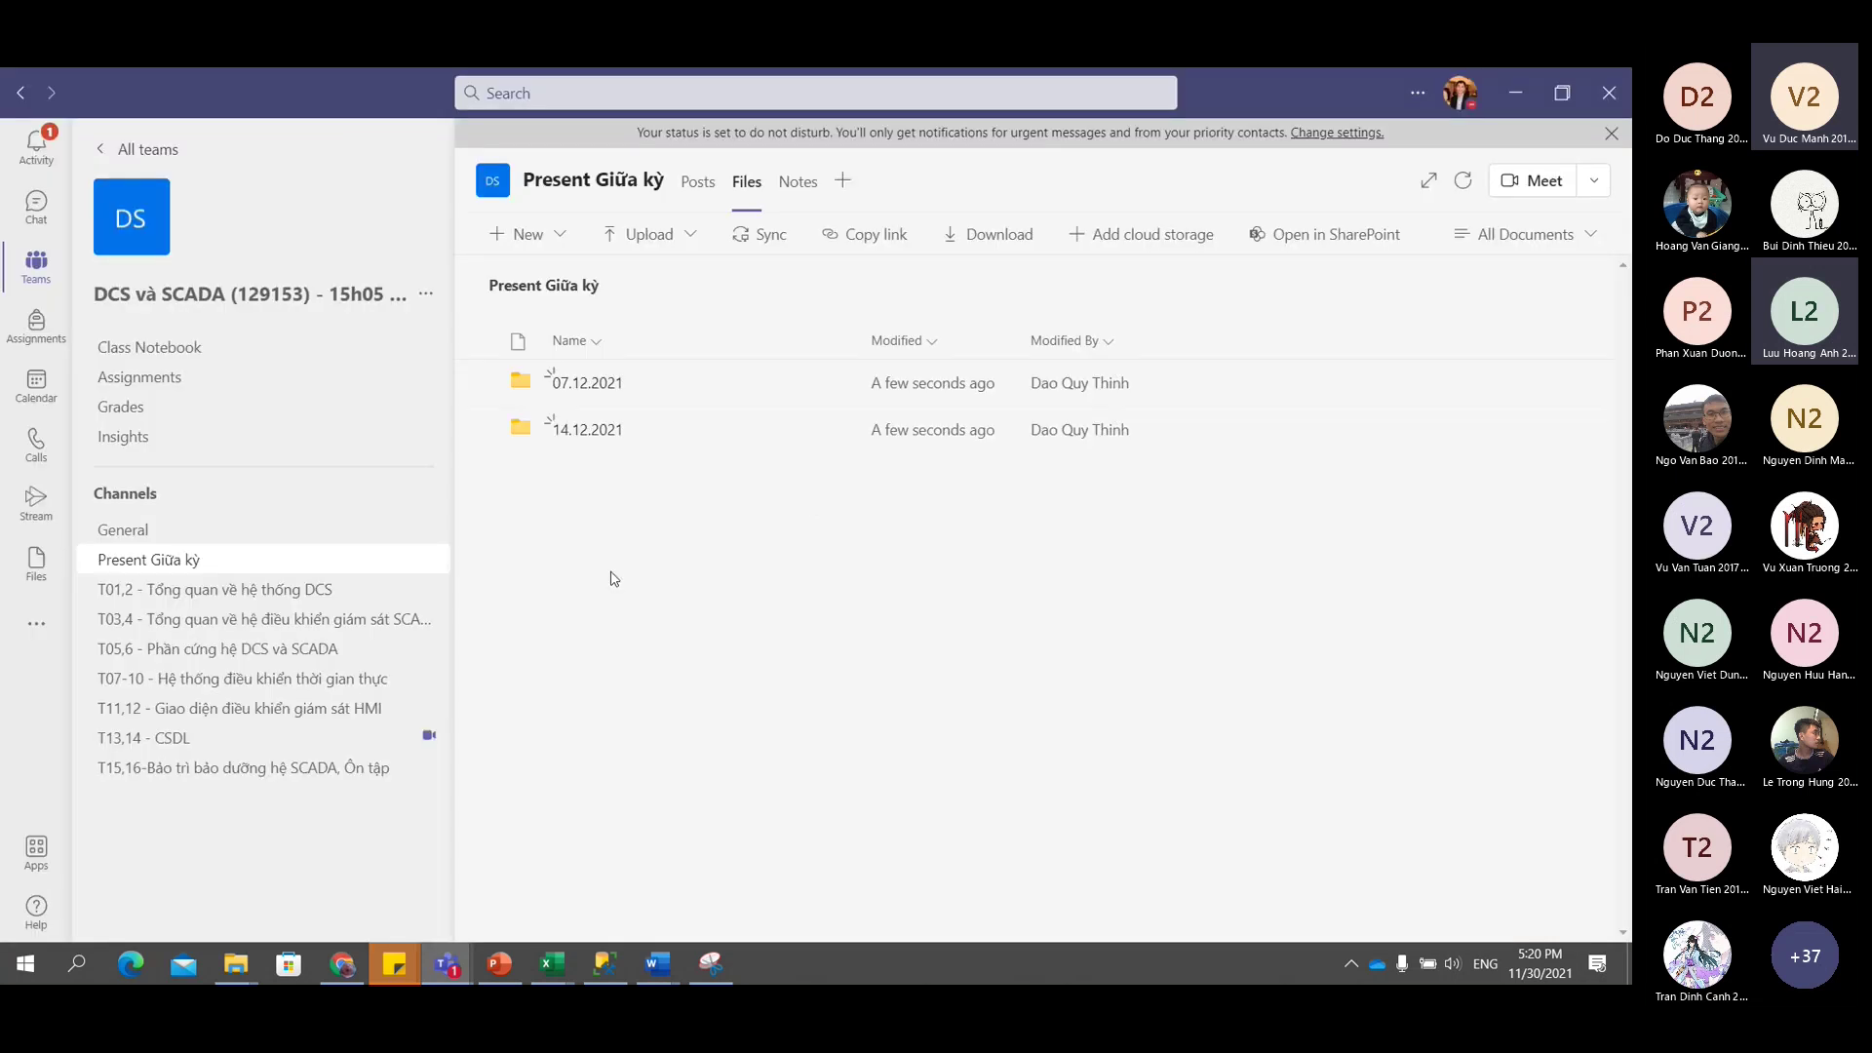
Switch back to the Phan nhom 20211.xlsx workbook and scroll through the group list.
{"action": "mouse_move", "coordinate": [561, 980]}
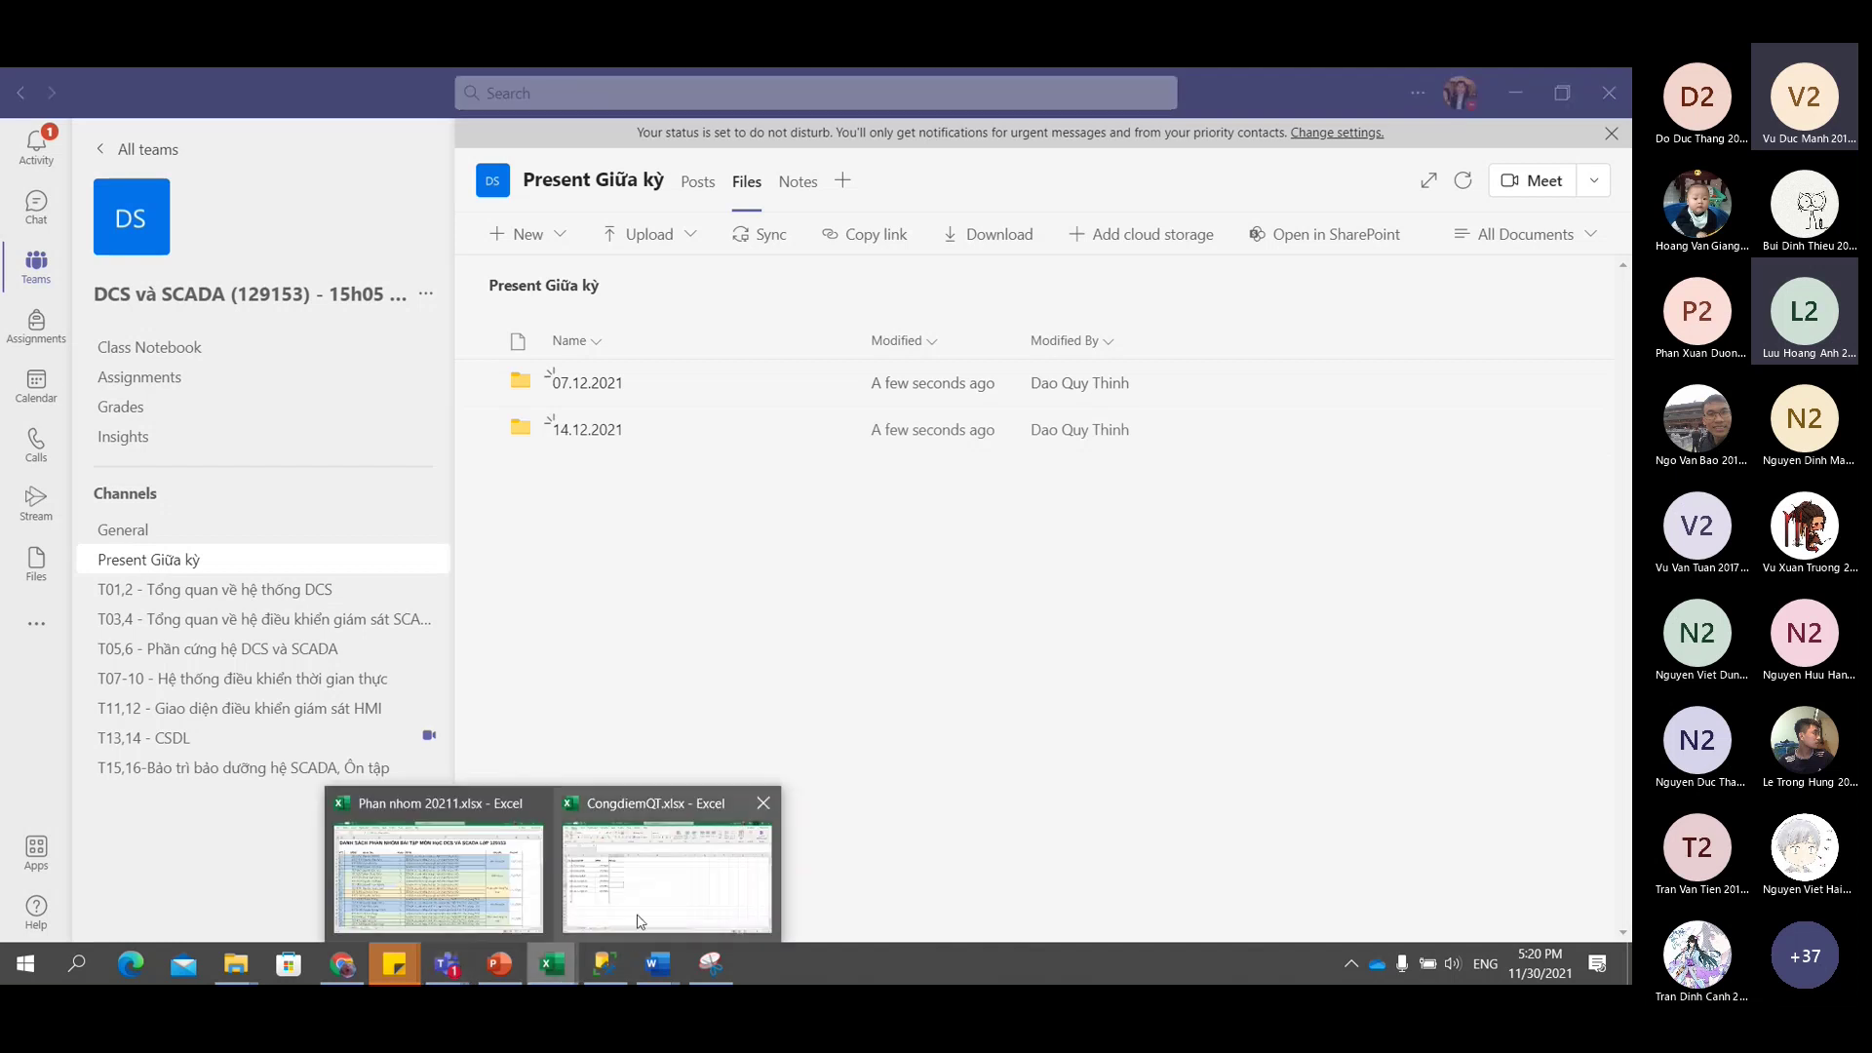
{"action": "mouse_move", "coordinate": [432, 898]}
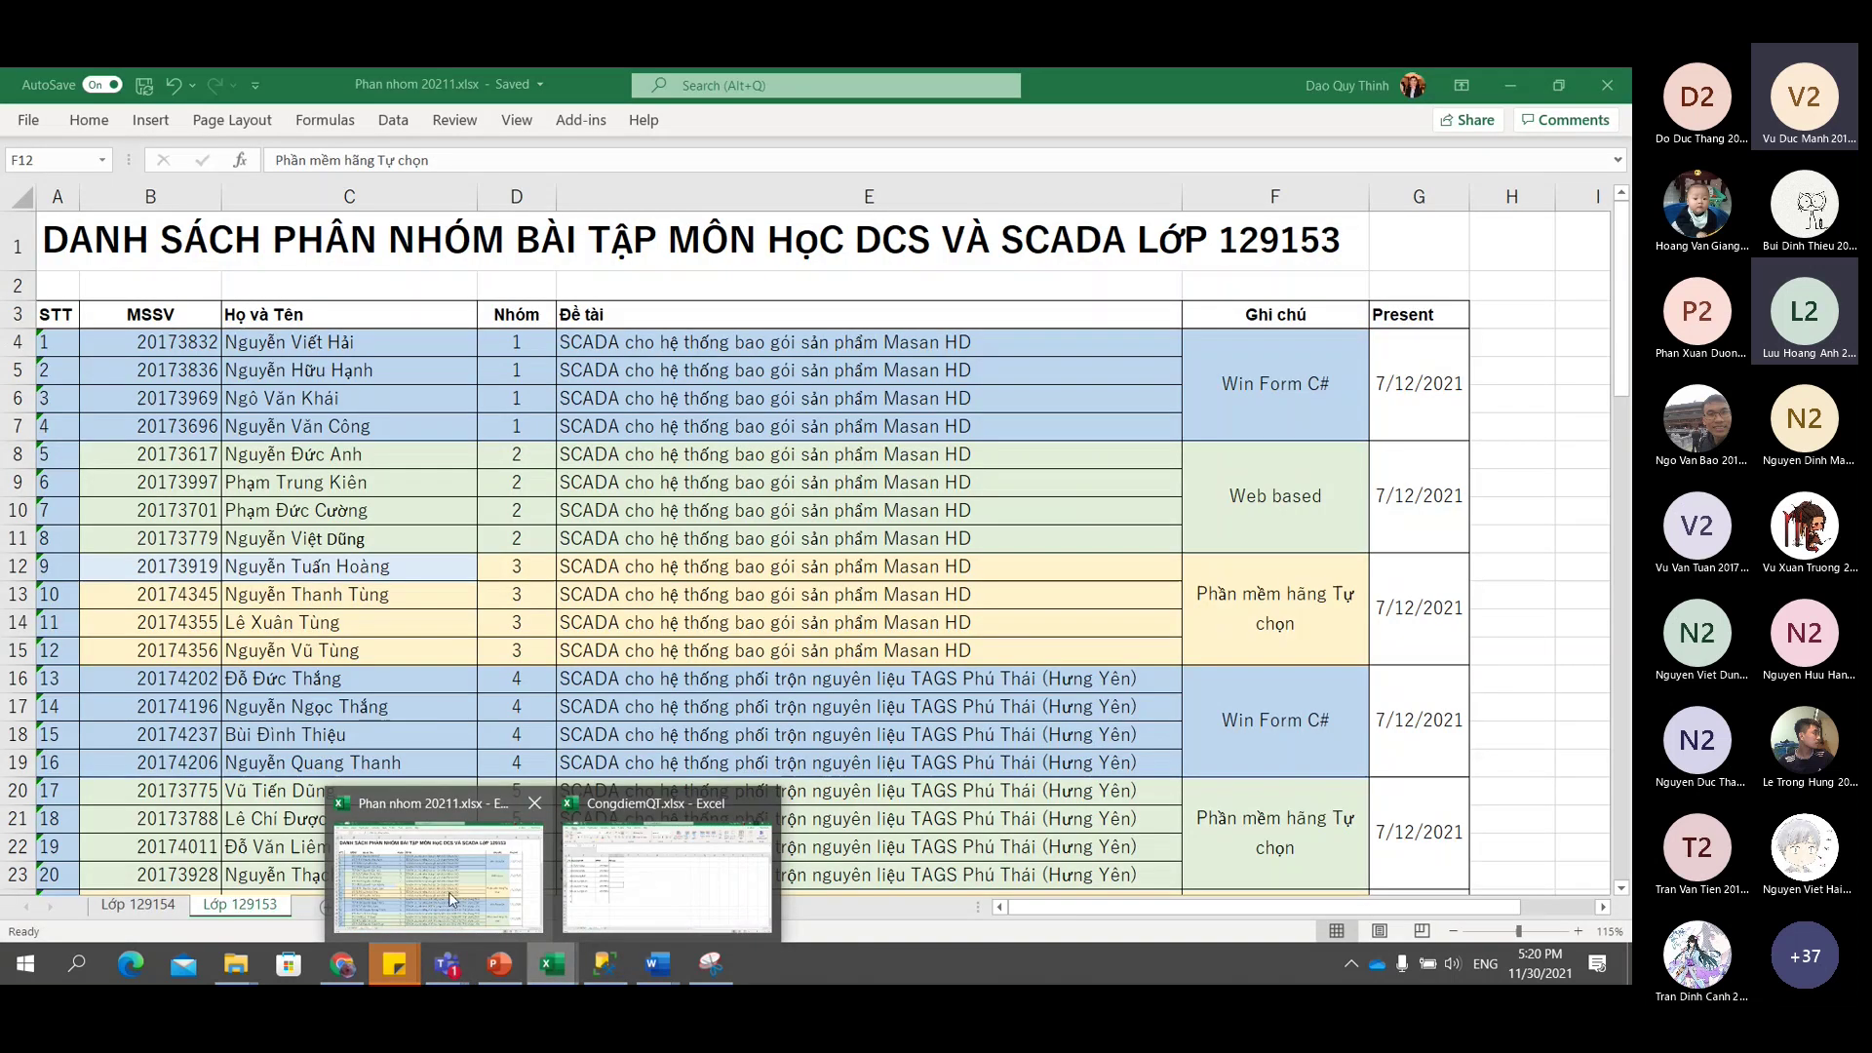
{"action": "left_click", "coordinate": [449, 891]}
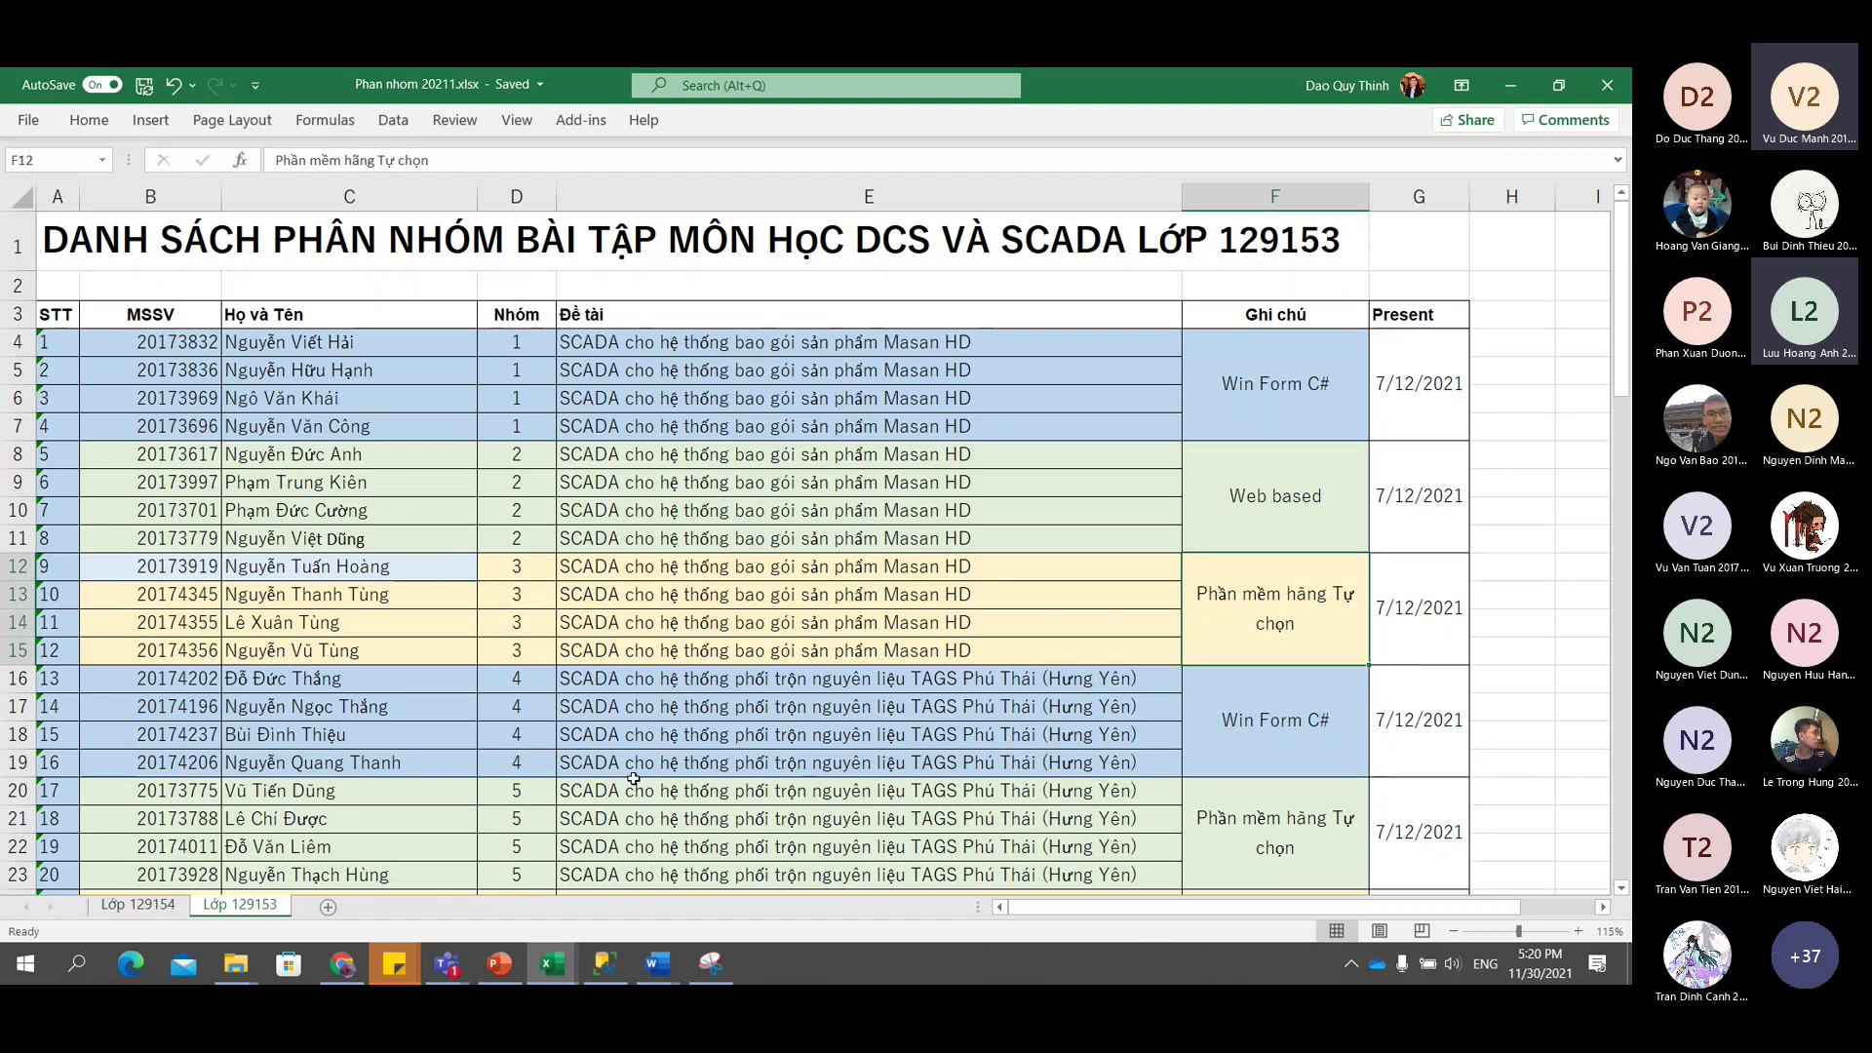
{"action": "scroll", "coordinate": [634, 779], "scroll_direction": "down", "scroll_amount": 3}
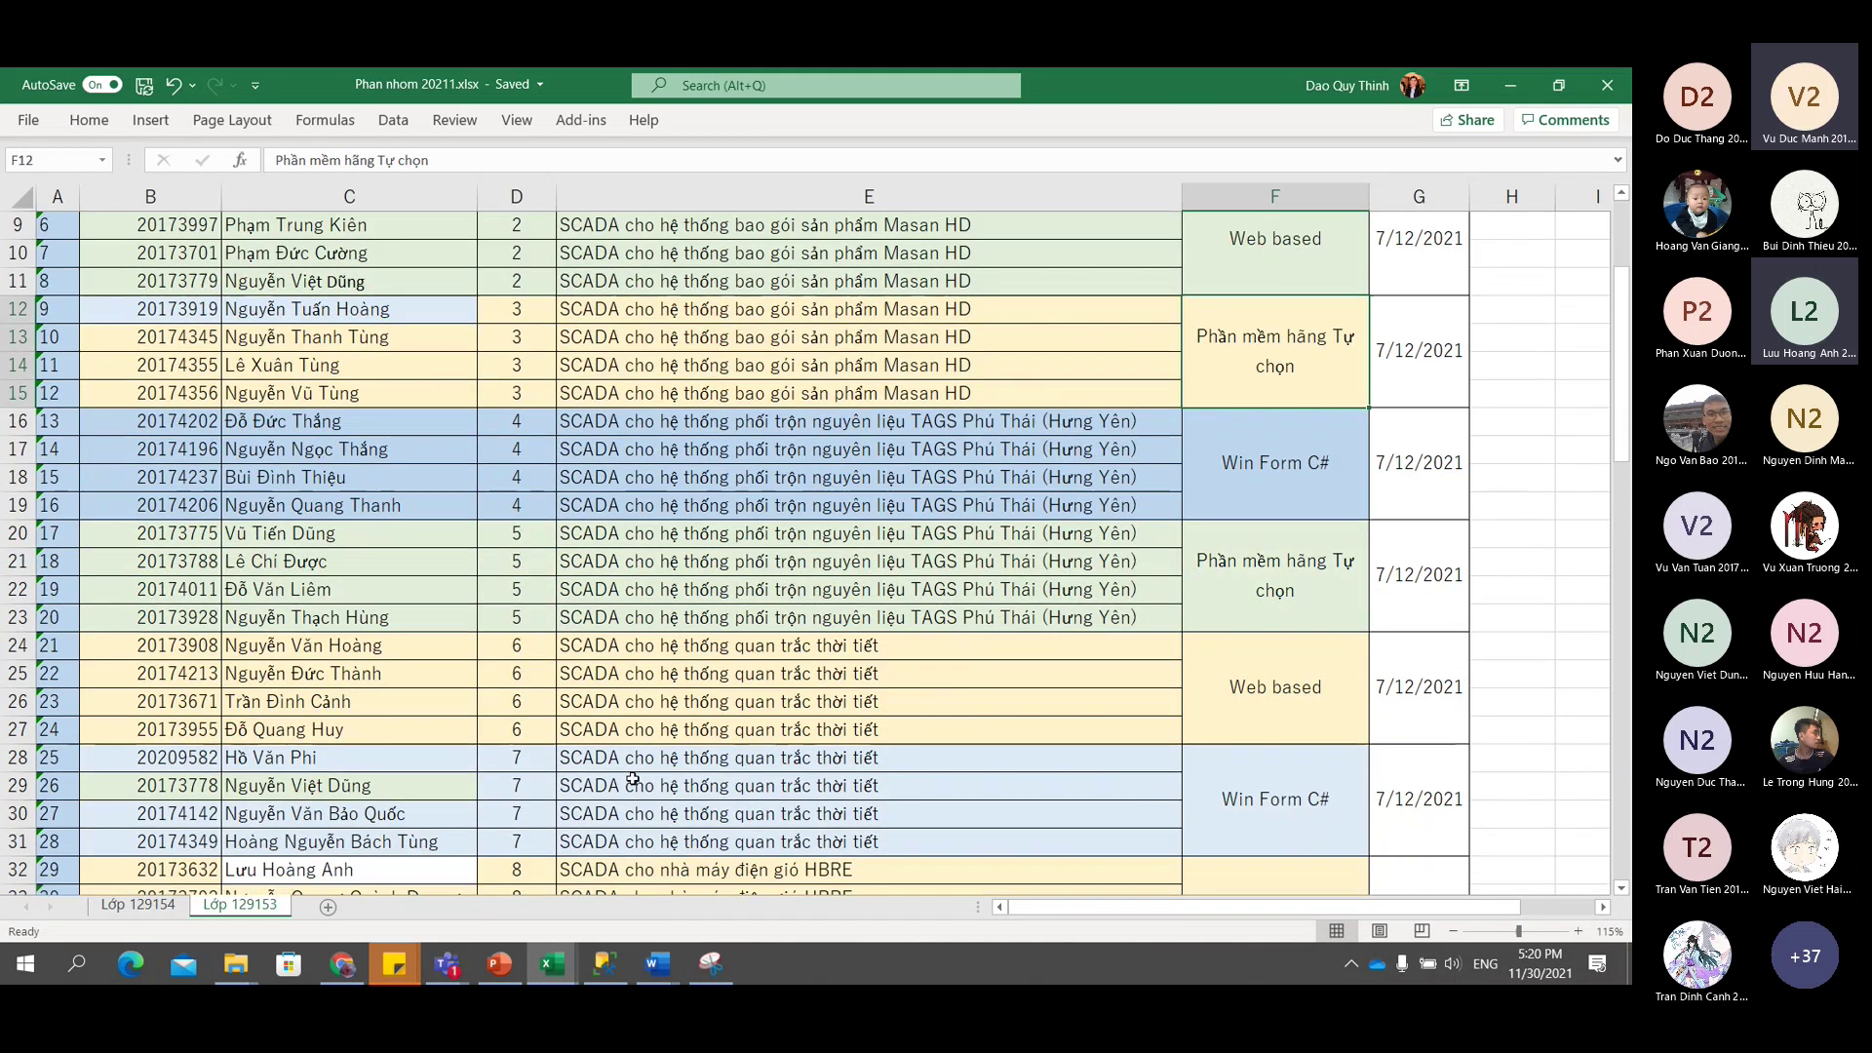
{"action": "scroll", "coordinate": [634, 778], "scroll_direction": "up", "scroll_amount": 3}
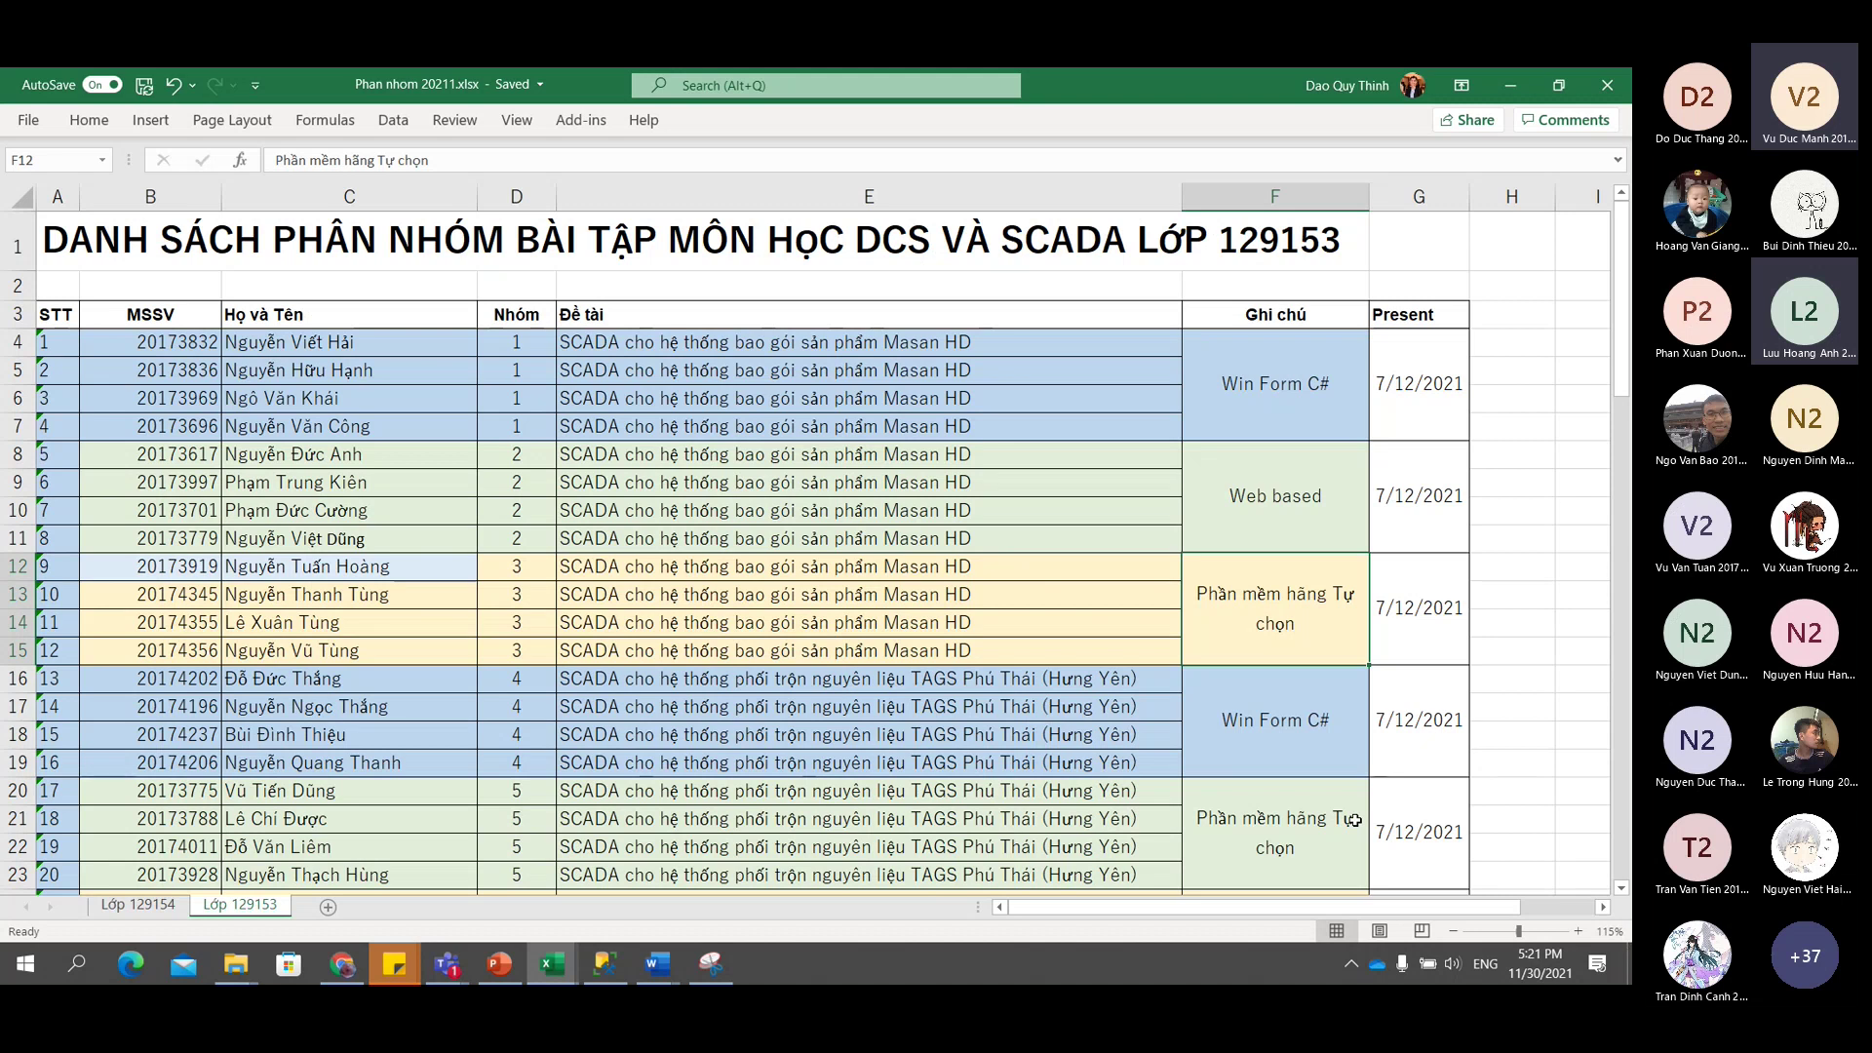
Add 3h05 before group 1's 7/12/2021 date in G4 and apply Wrap Text.
{"action": "left_click", "coordinate": [1526, 355]}
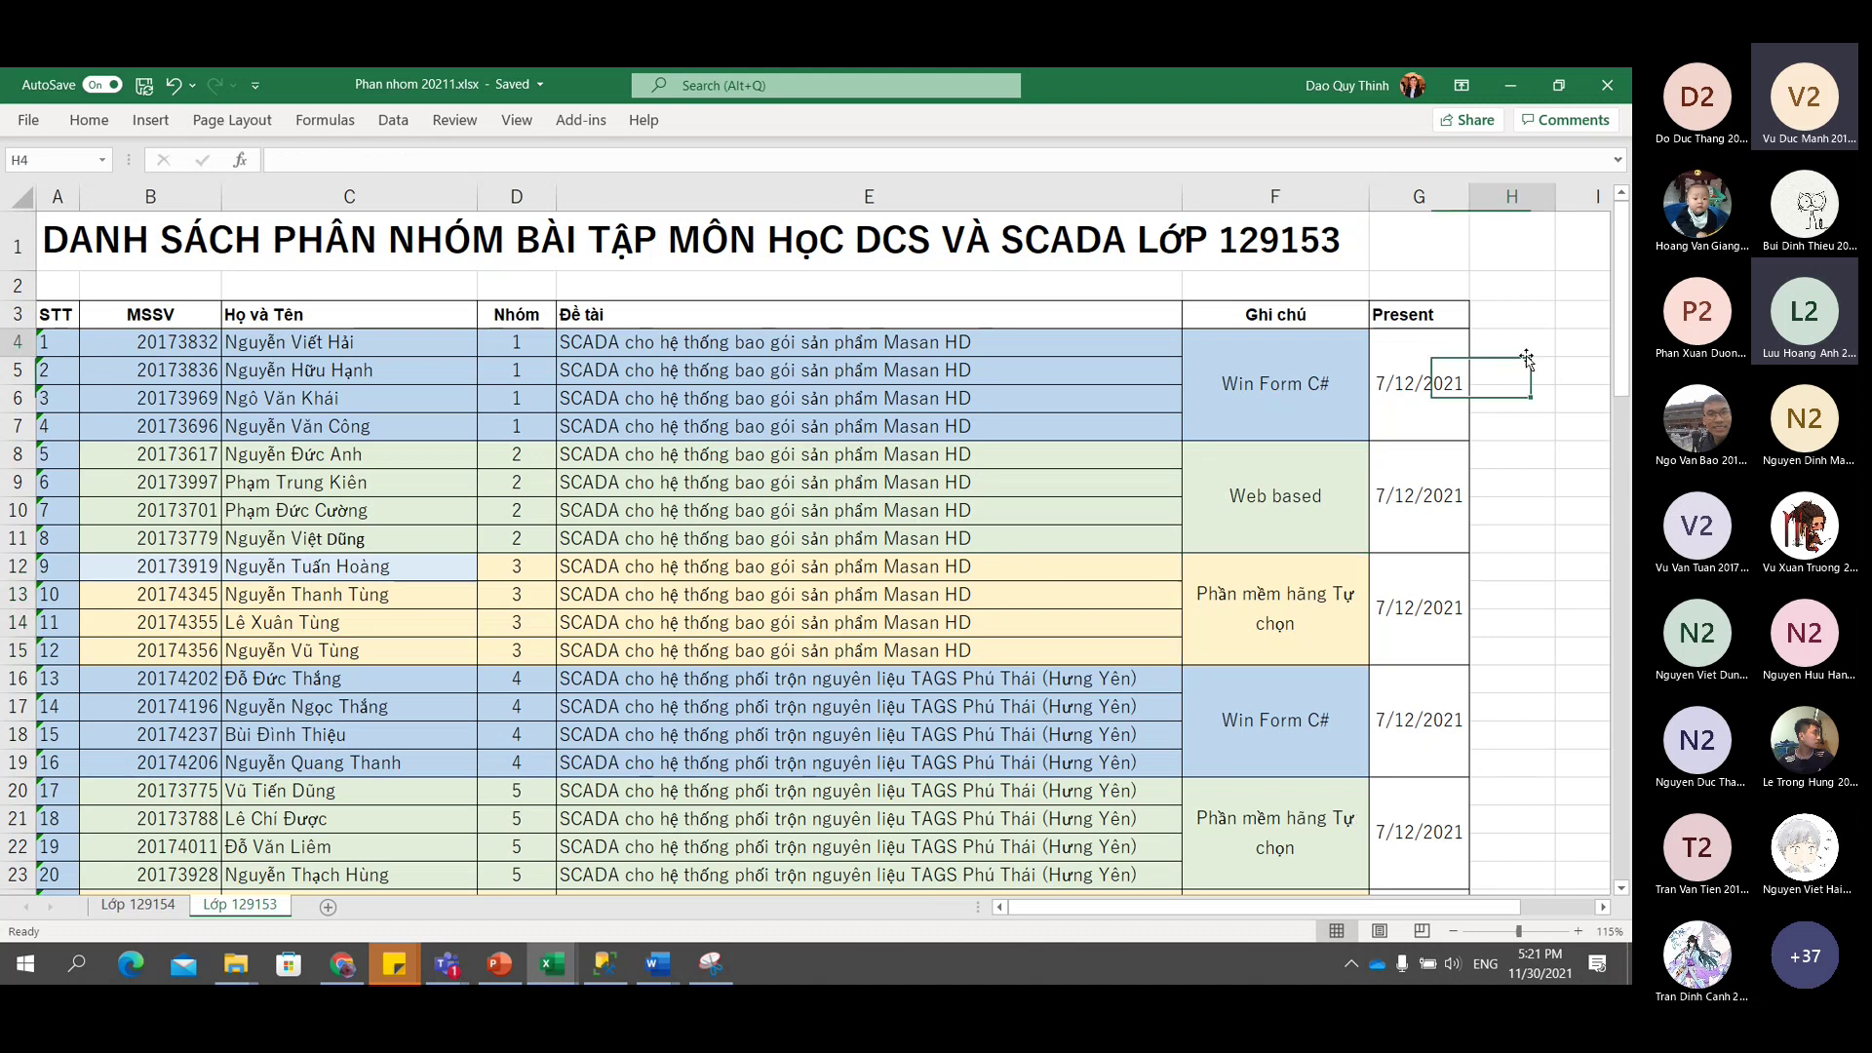
{"action": "left_click_drag", "start_coordinate": [1523, 348], "coordinate": [1513, 421]}
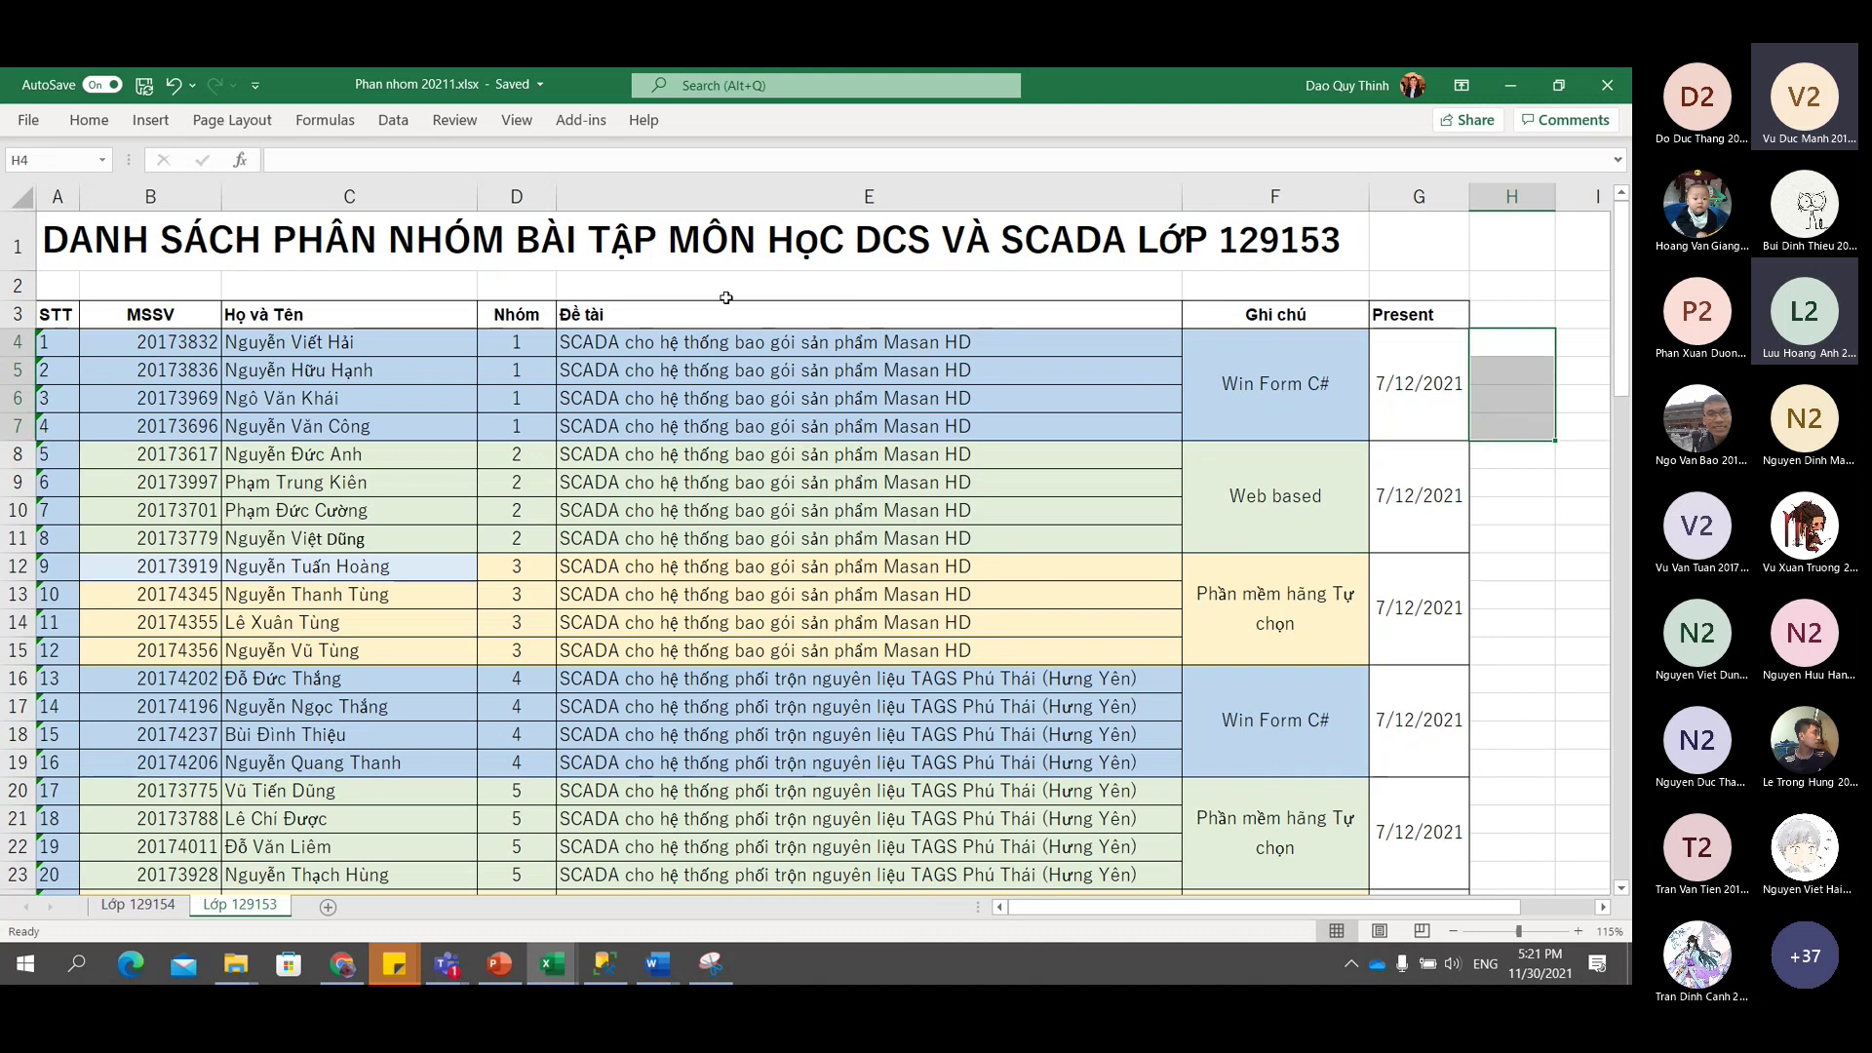
{"action": "double_click", "coordinate": [1433, 390]}
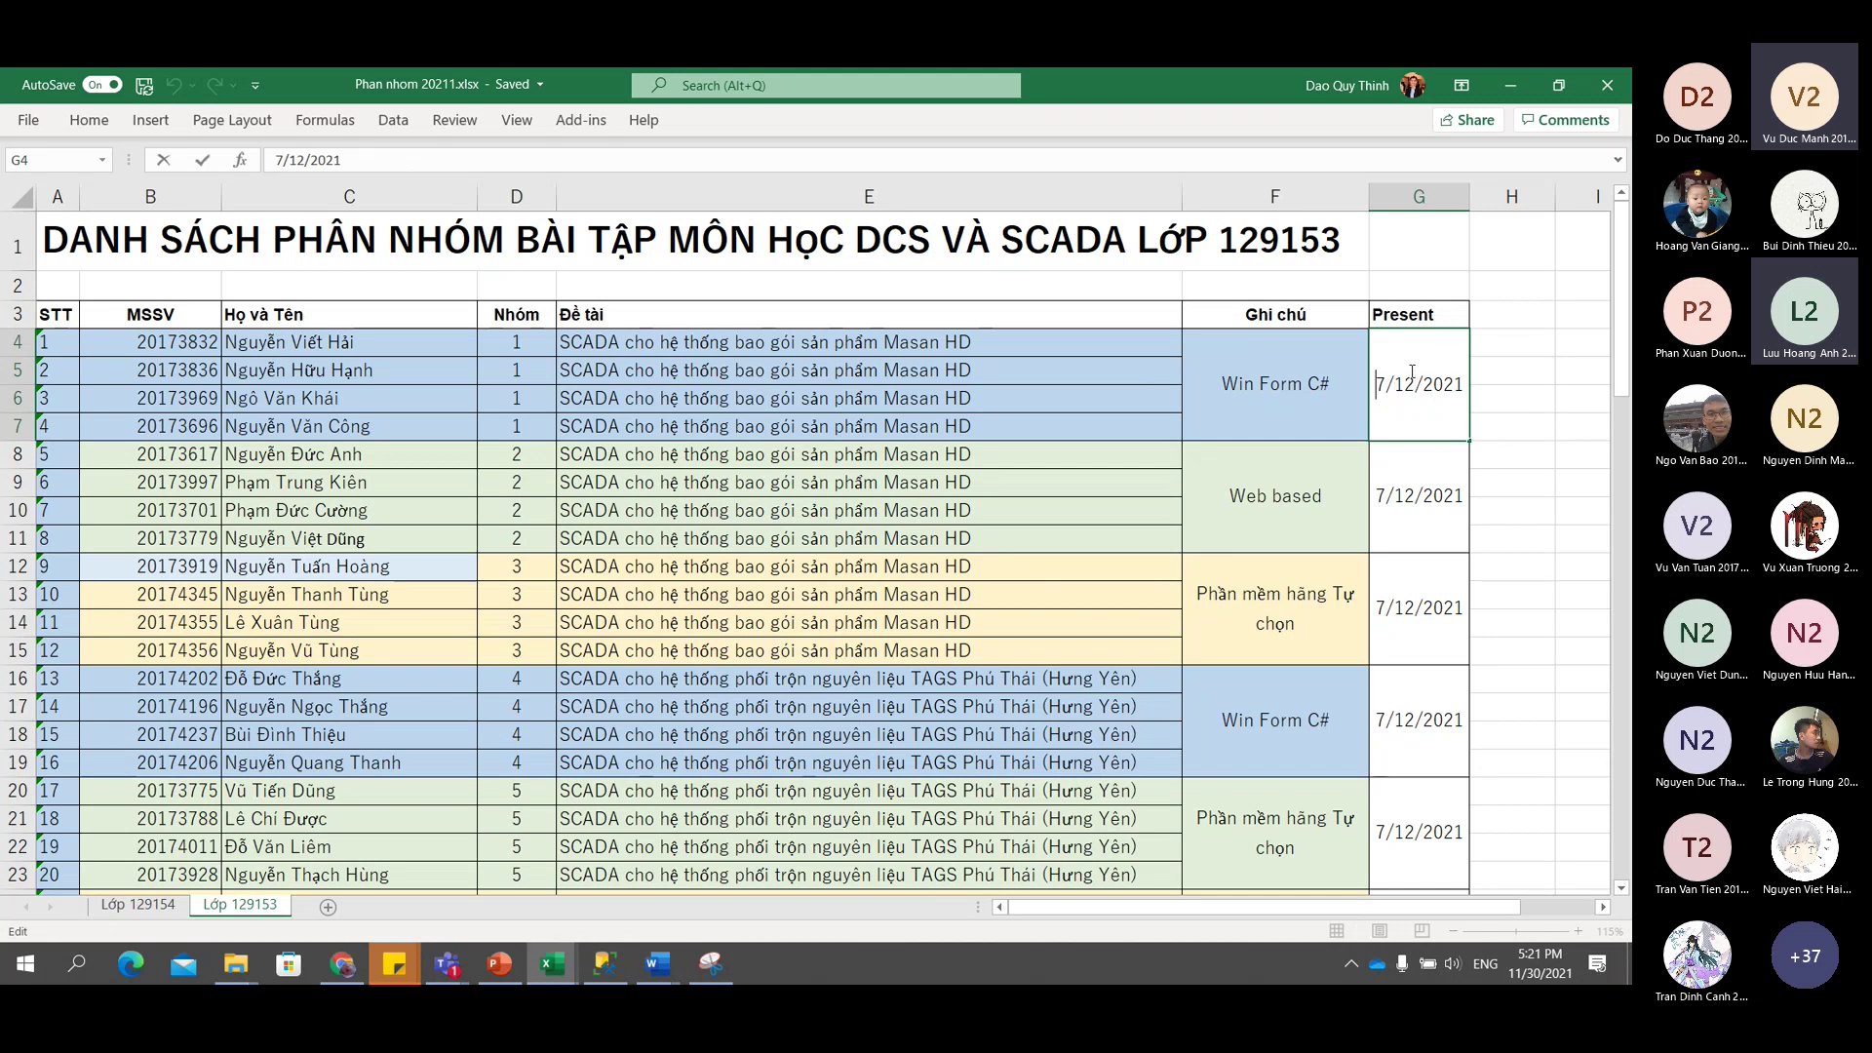
{"action": "type", "text": "3h"}
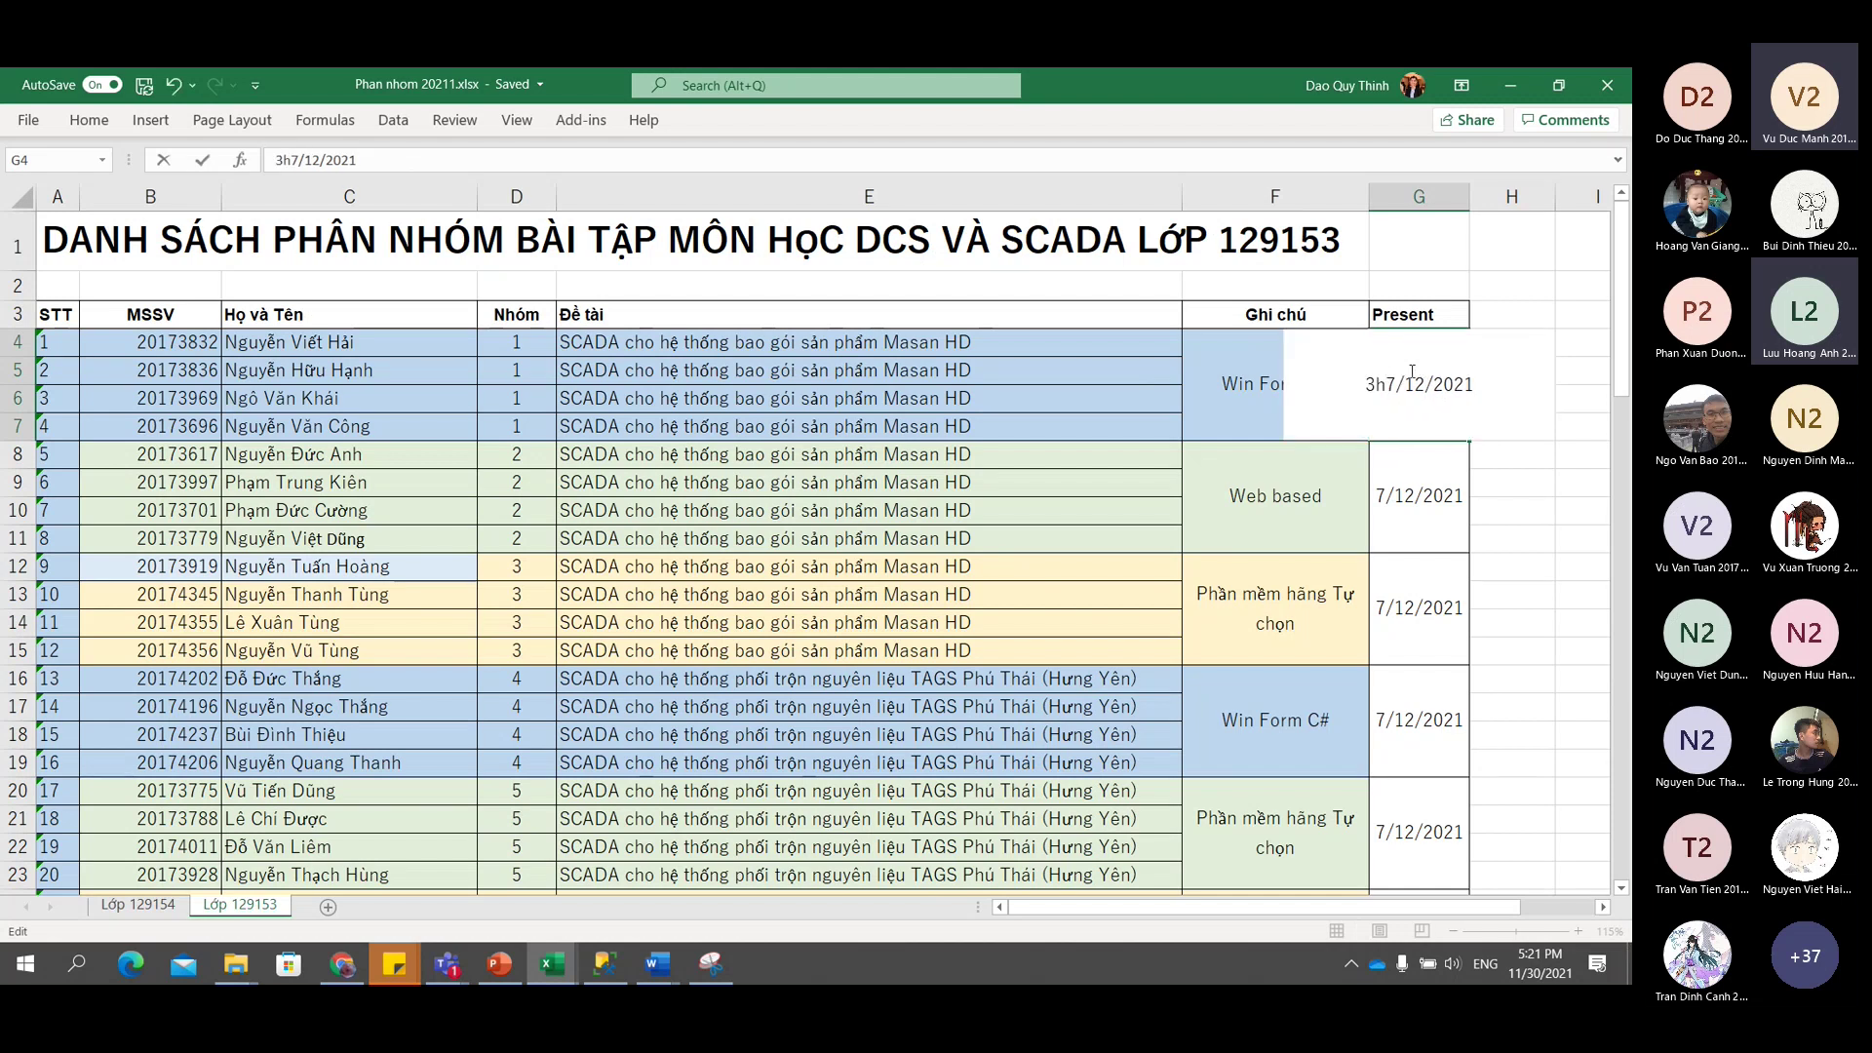
{"action": "type", "text": "05"}
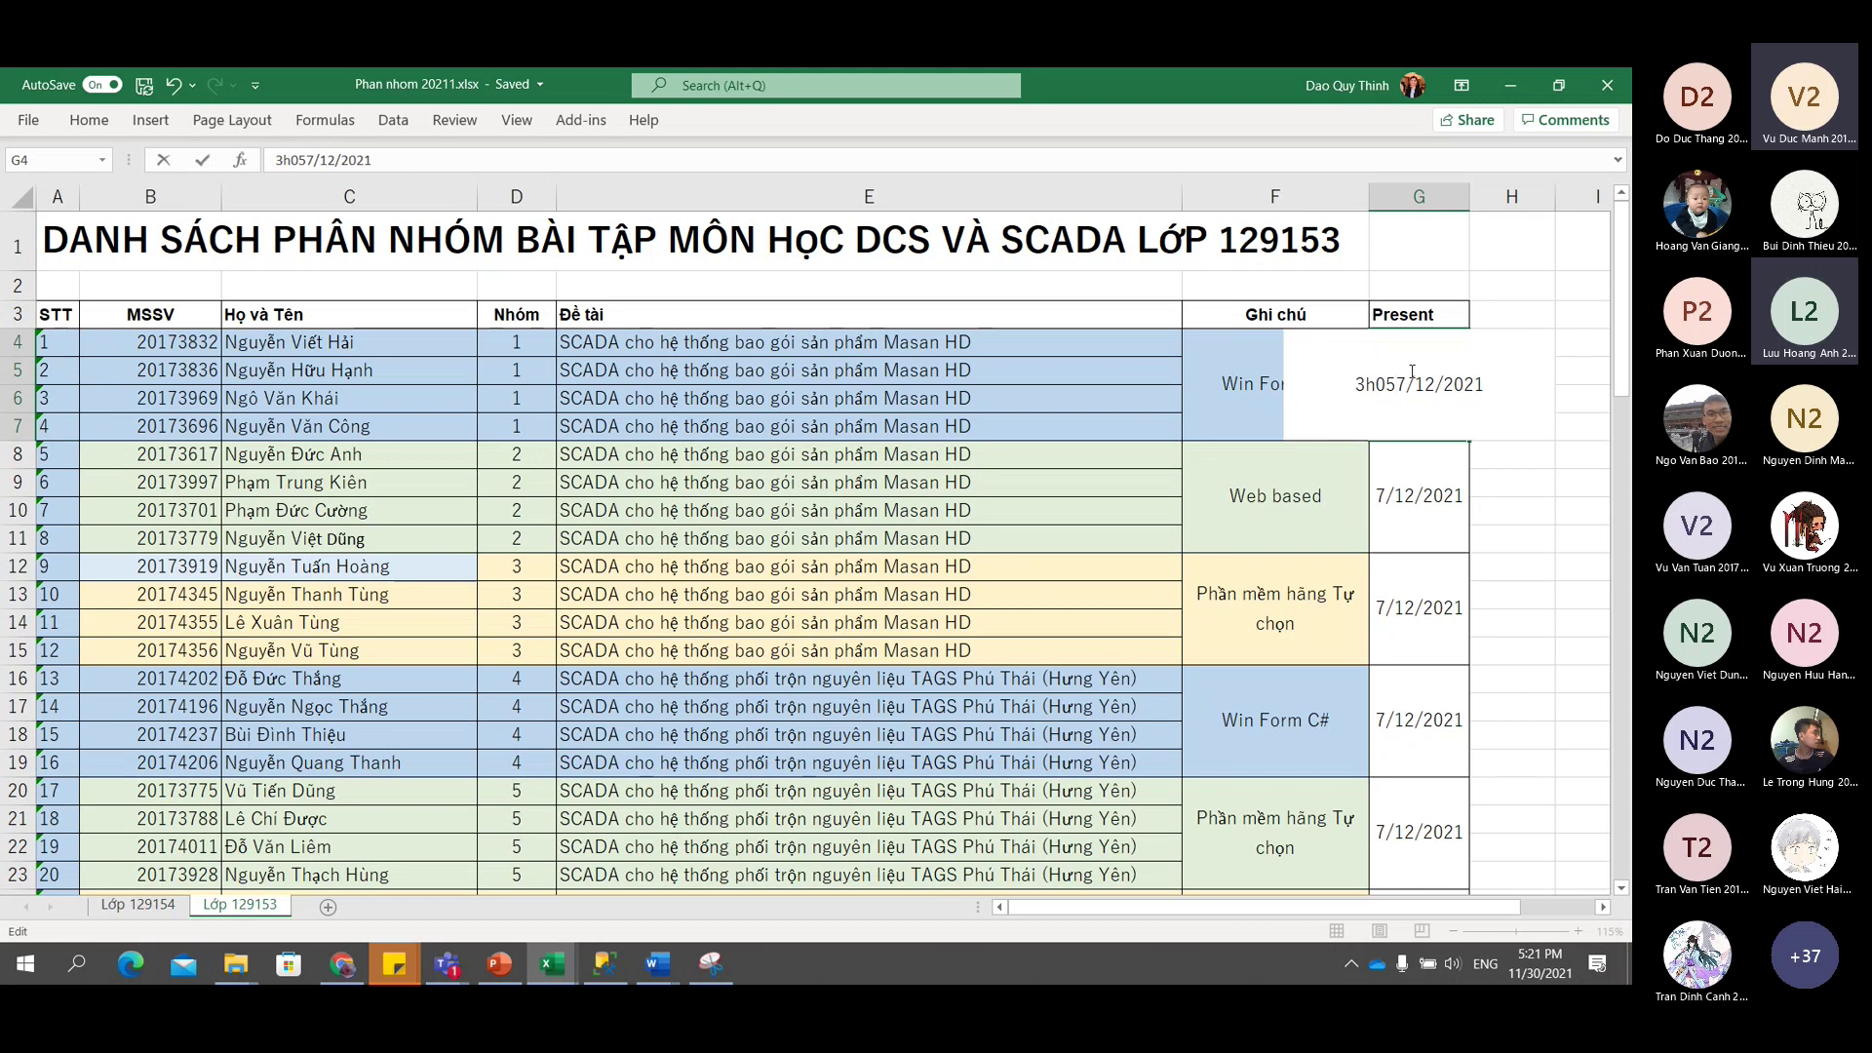
{"action": "key", "text": "Return"}
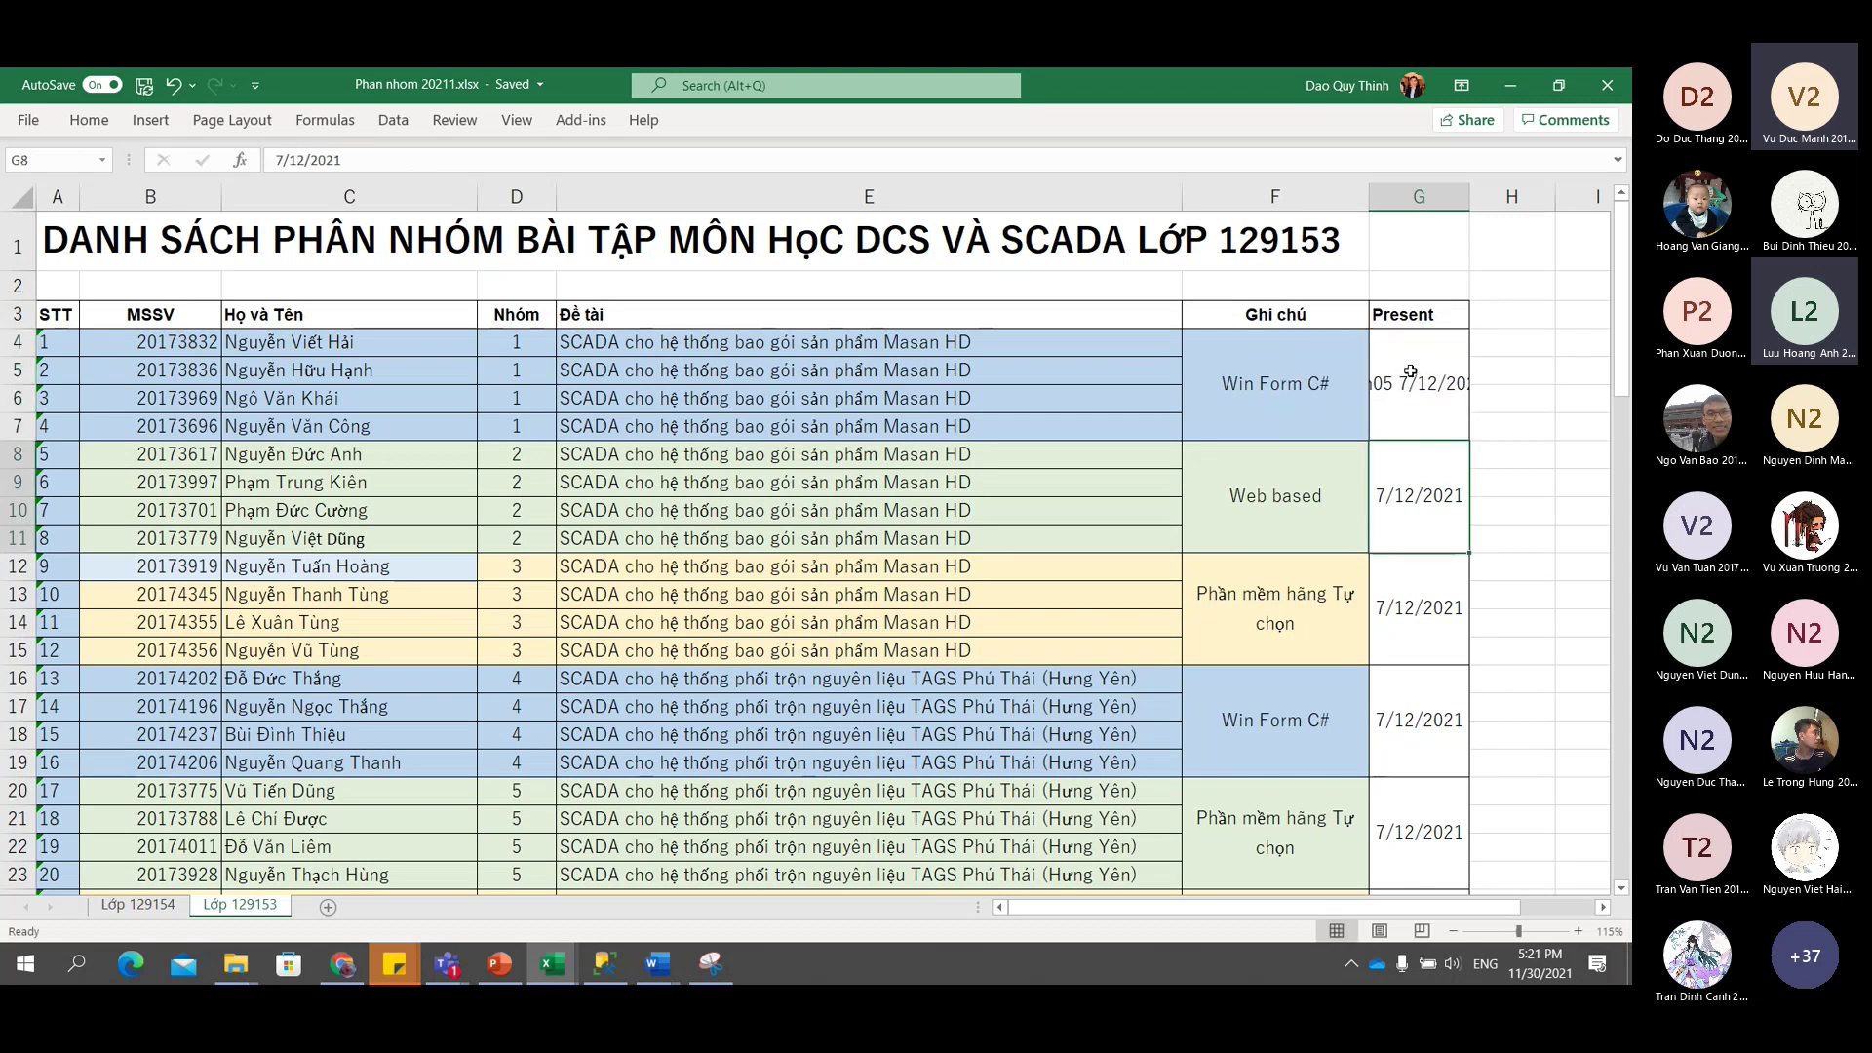
{"action": "left_click", "coordinate": [1410, 372]}
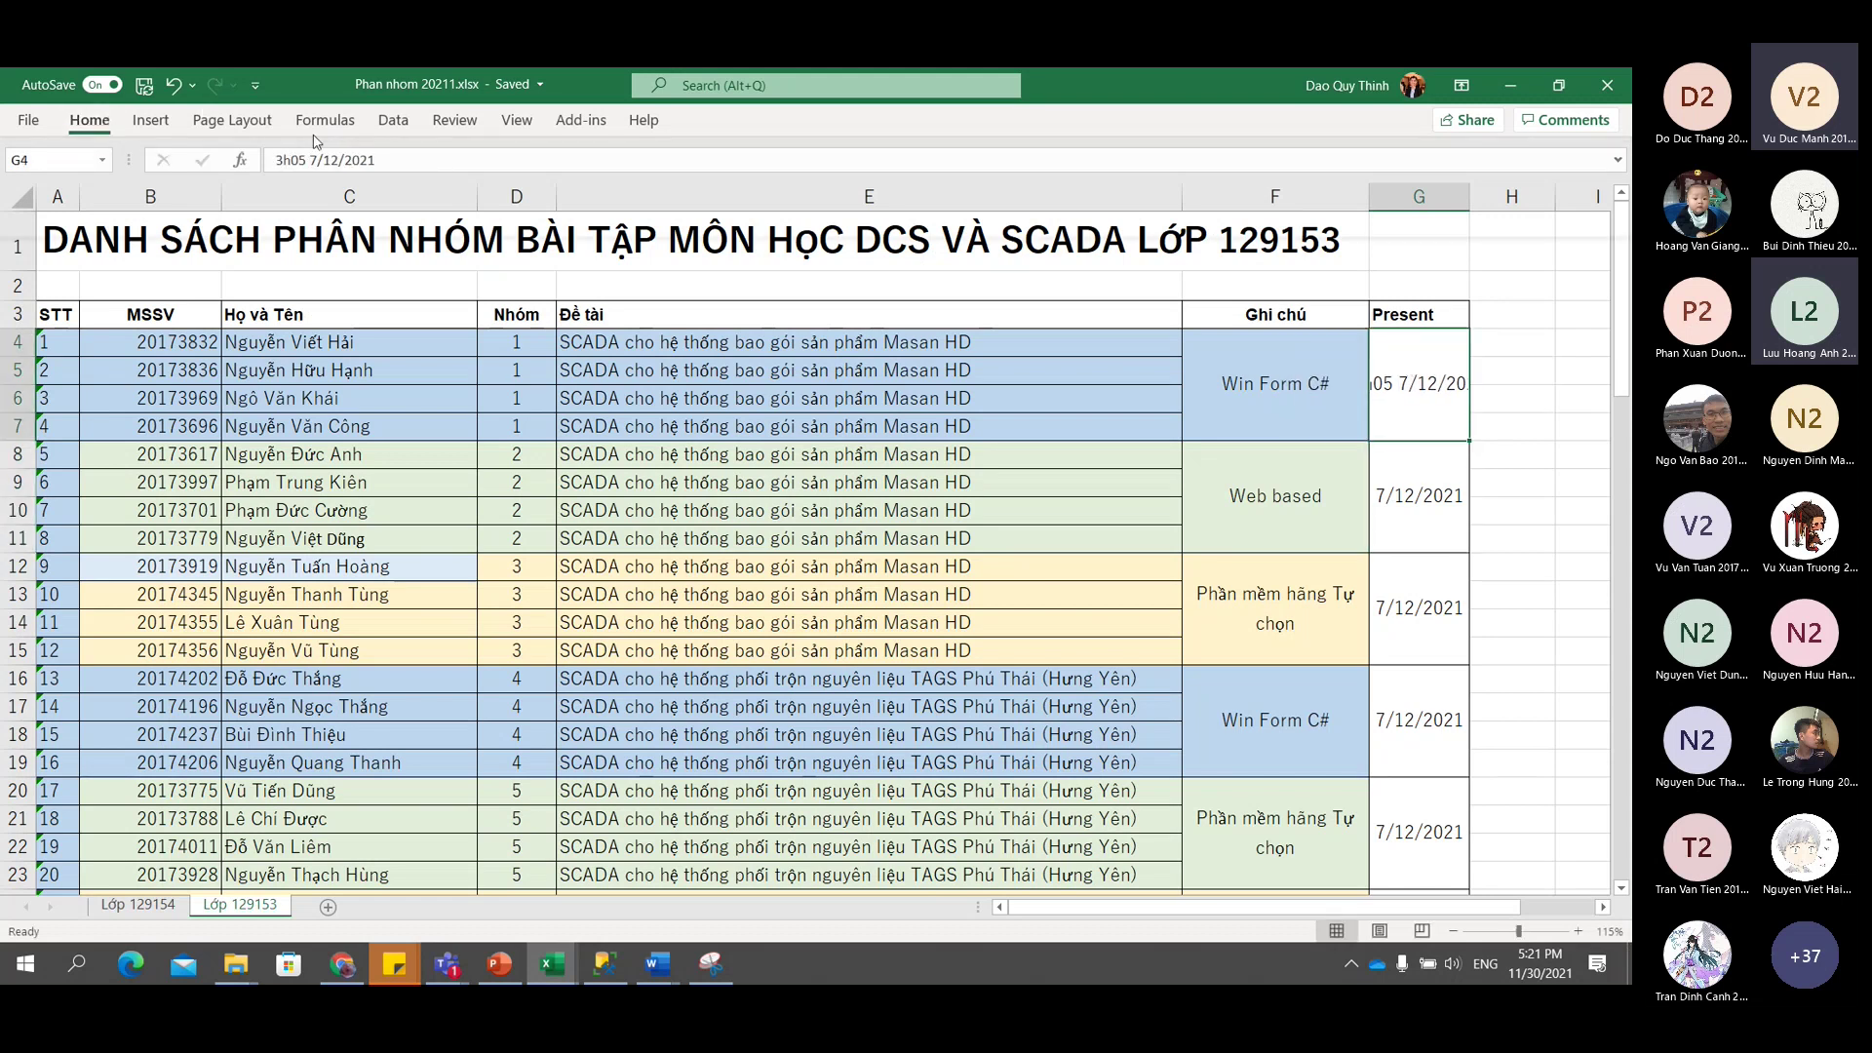
{"action": "left_click", "coordinate": [89, 119]}
{"action": "left_click", "coordinate": [585, 161]}
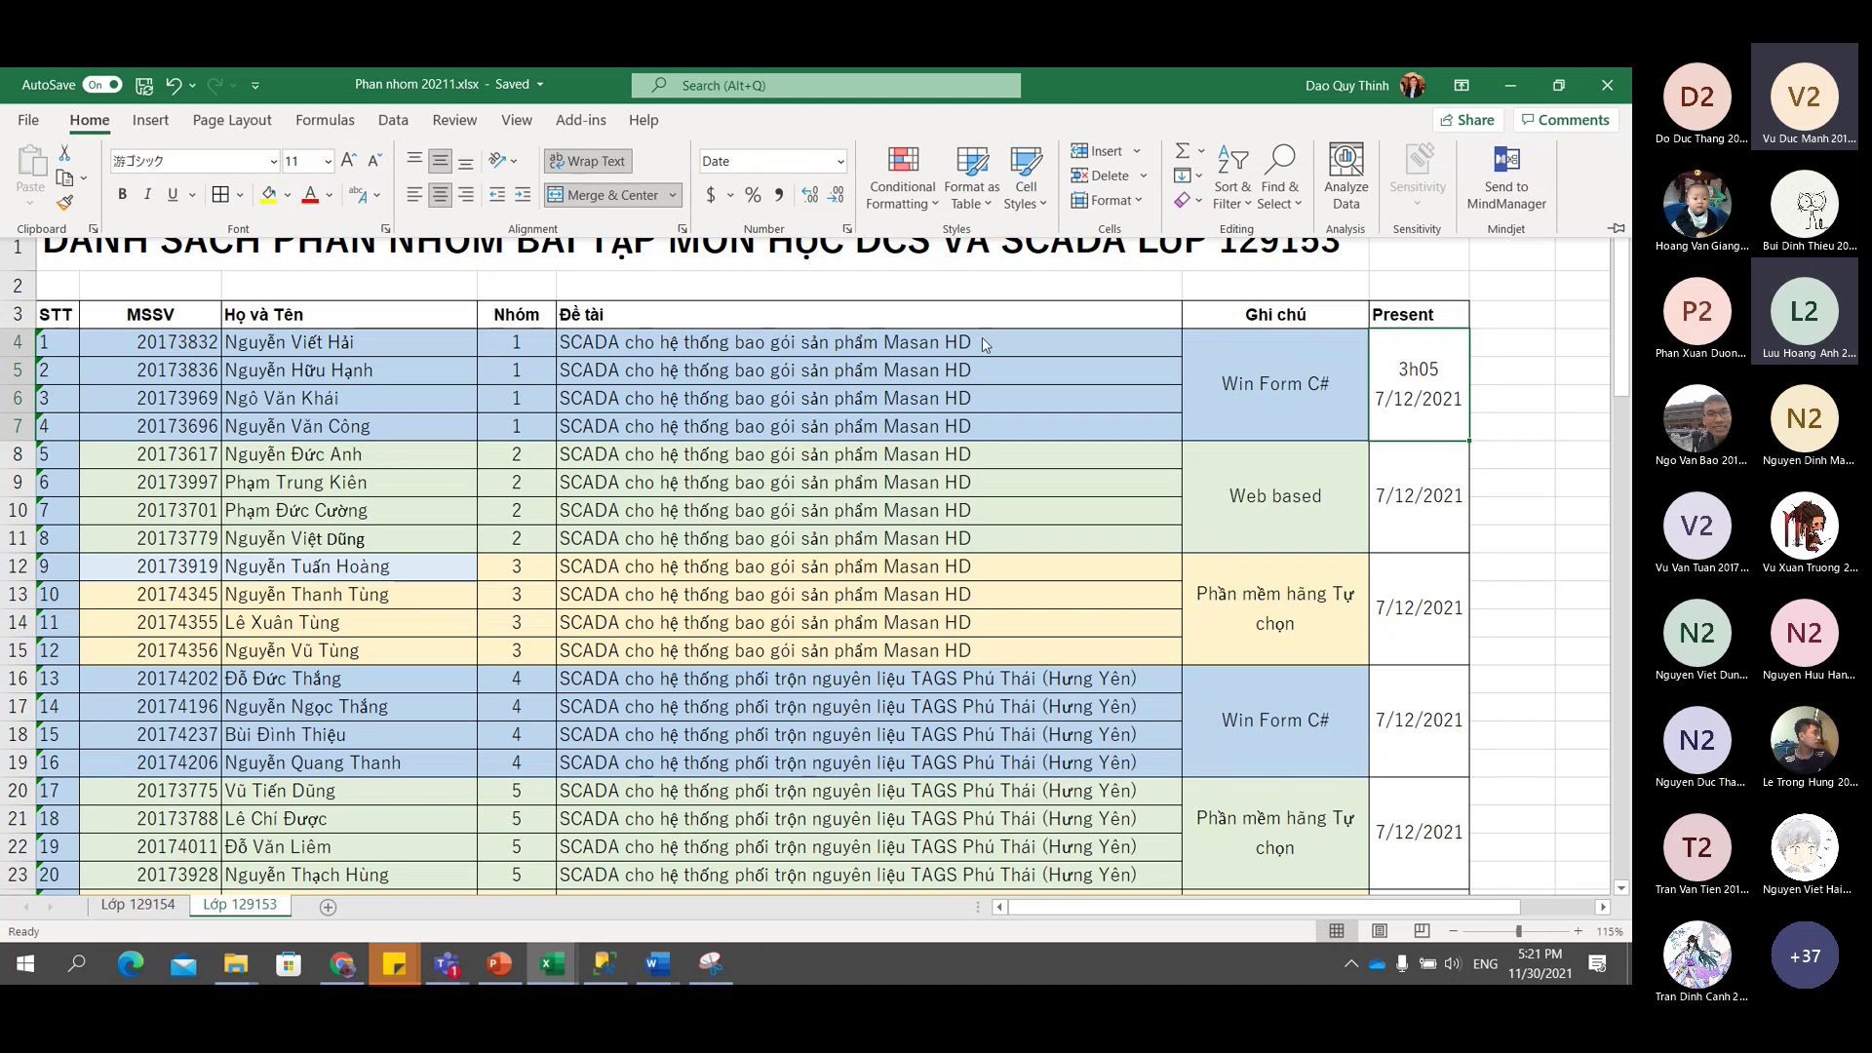
Add 3h20 on a new line above group 2's 7/12/2021 date in G8.
{"action": "left_click", "coordinate": [1409, 492]}
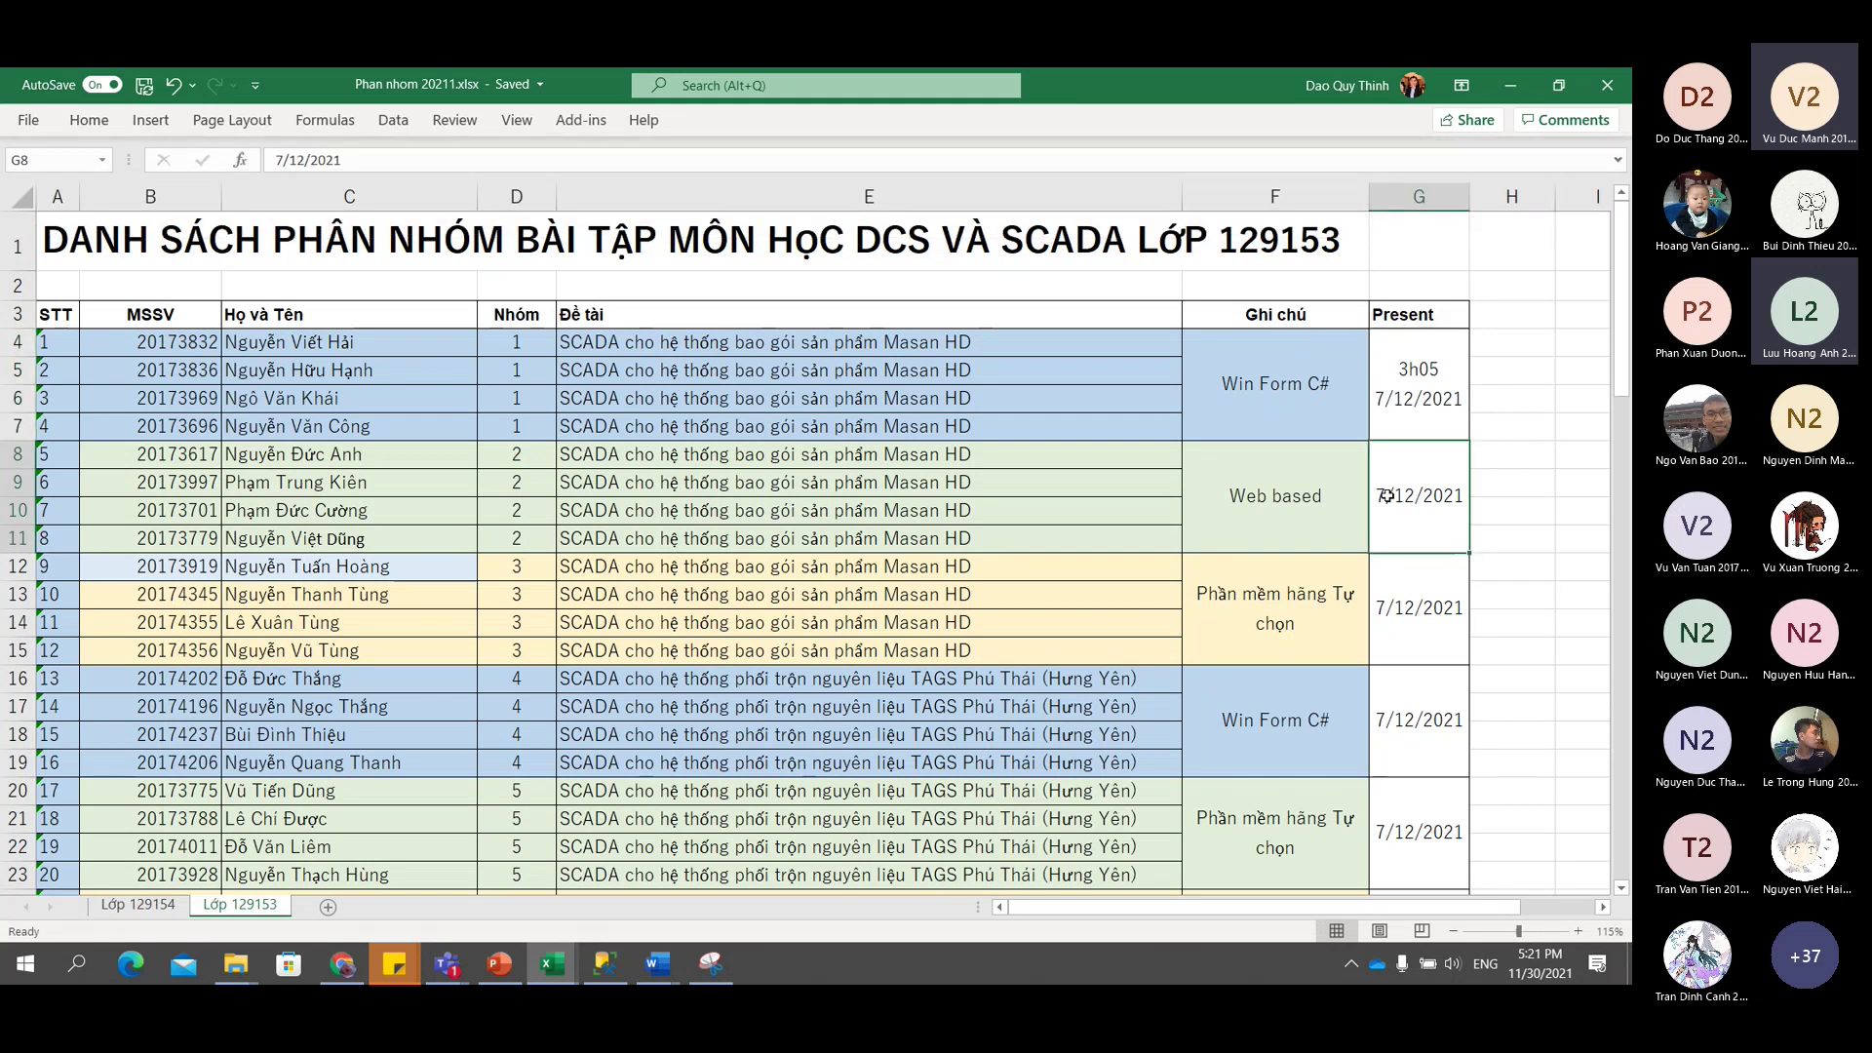
{"action": "double_click", "coordinate": [1385, 495]}
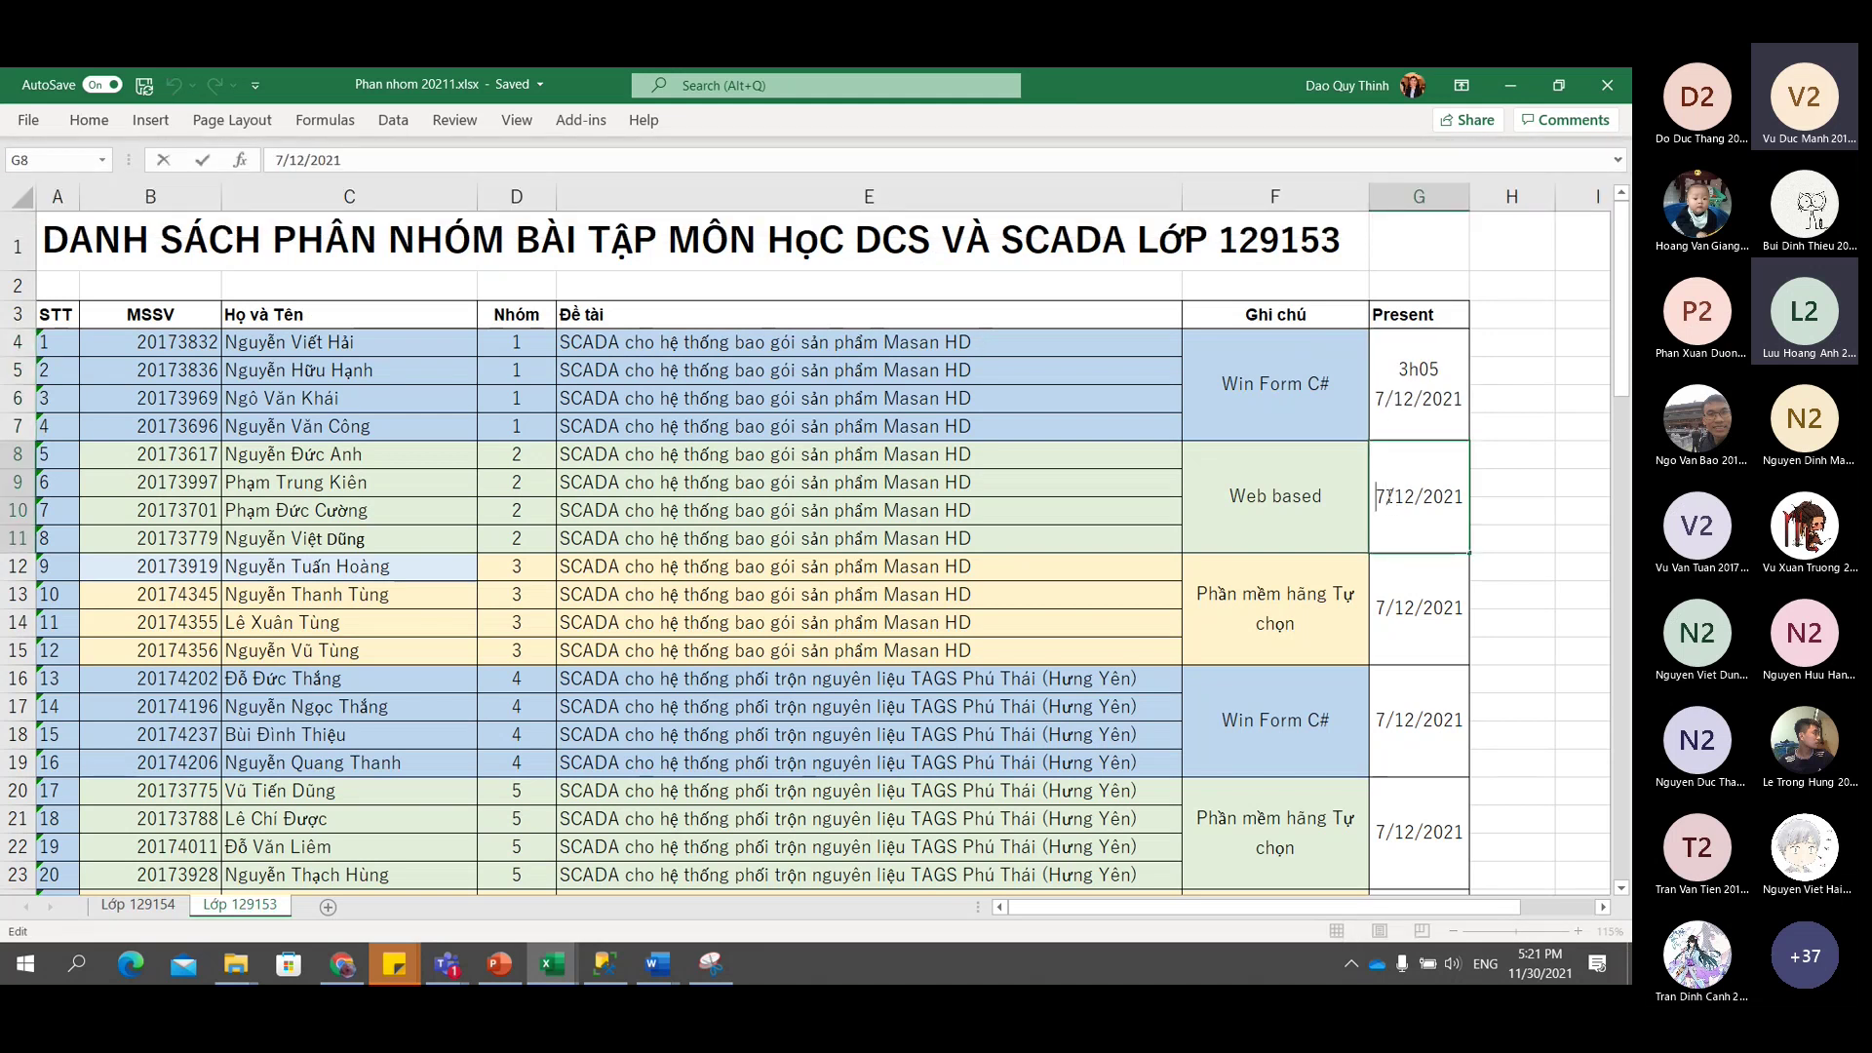
{"action": "key", "text": "alt+Return"}
{"action": "type", "text": "3h"}
{"action": "type", "text": "20"}
{"action": "key", "text": "Return"}
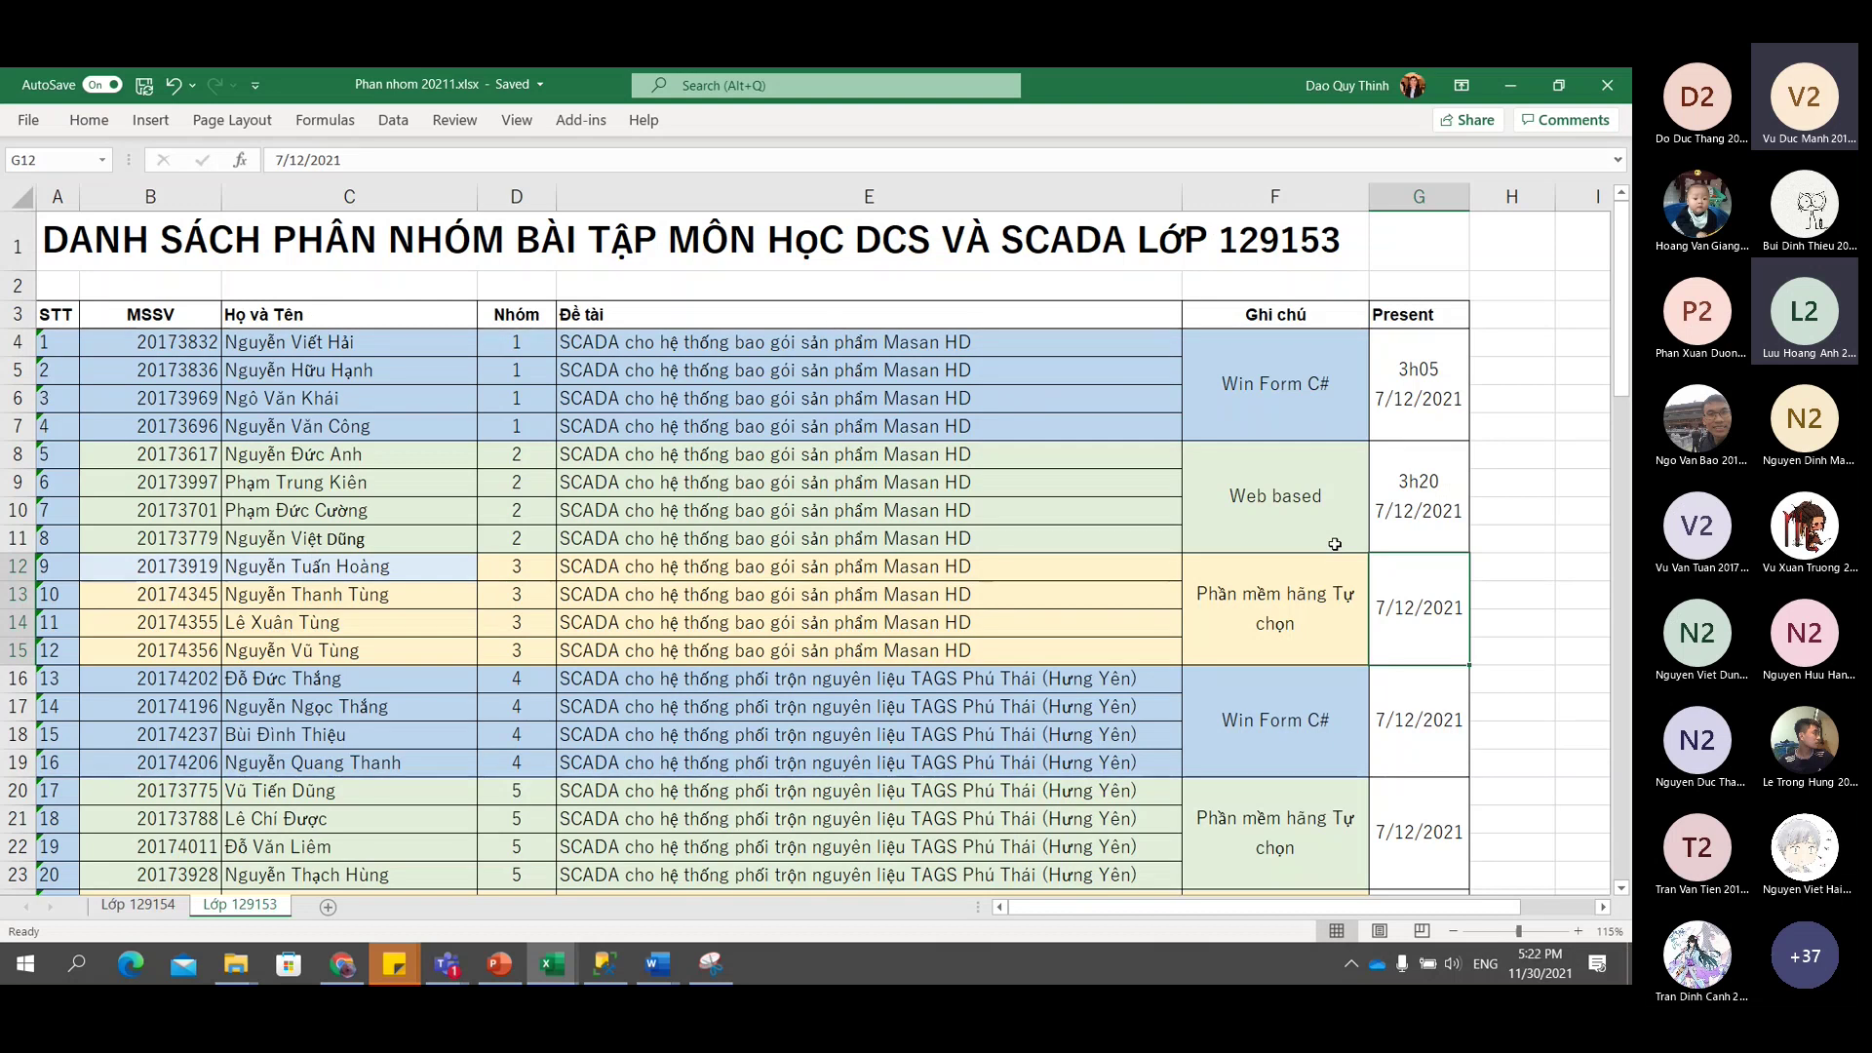
{"action": "left_click", "coordinate": [1434, 498]}
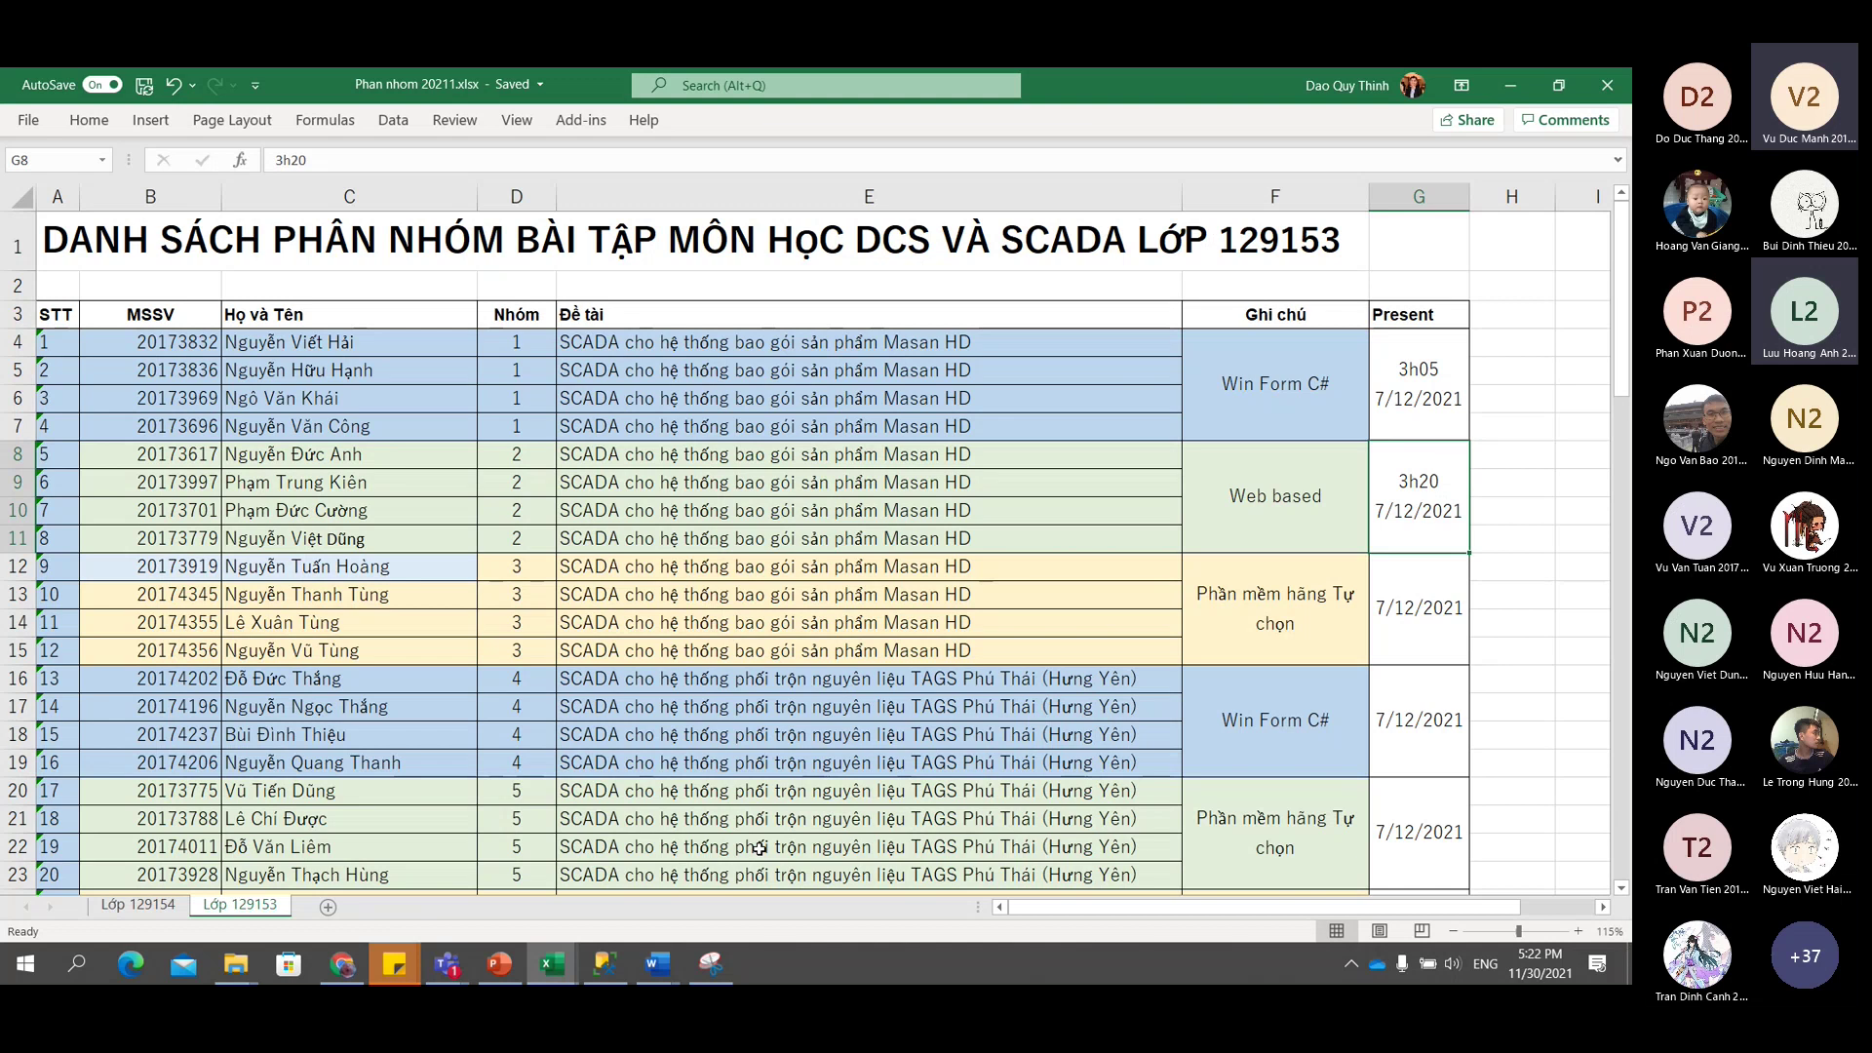
Scroll down the list, then minimize Excel and the Teams channel window.
{"action": "scroll", "coordinate": [759, 848], "scroll_direction": "down", "scroll_amount": 3}
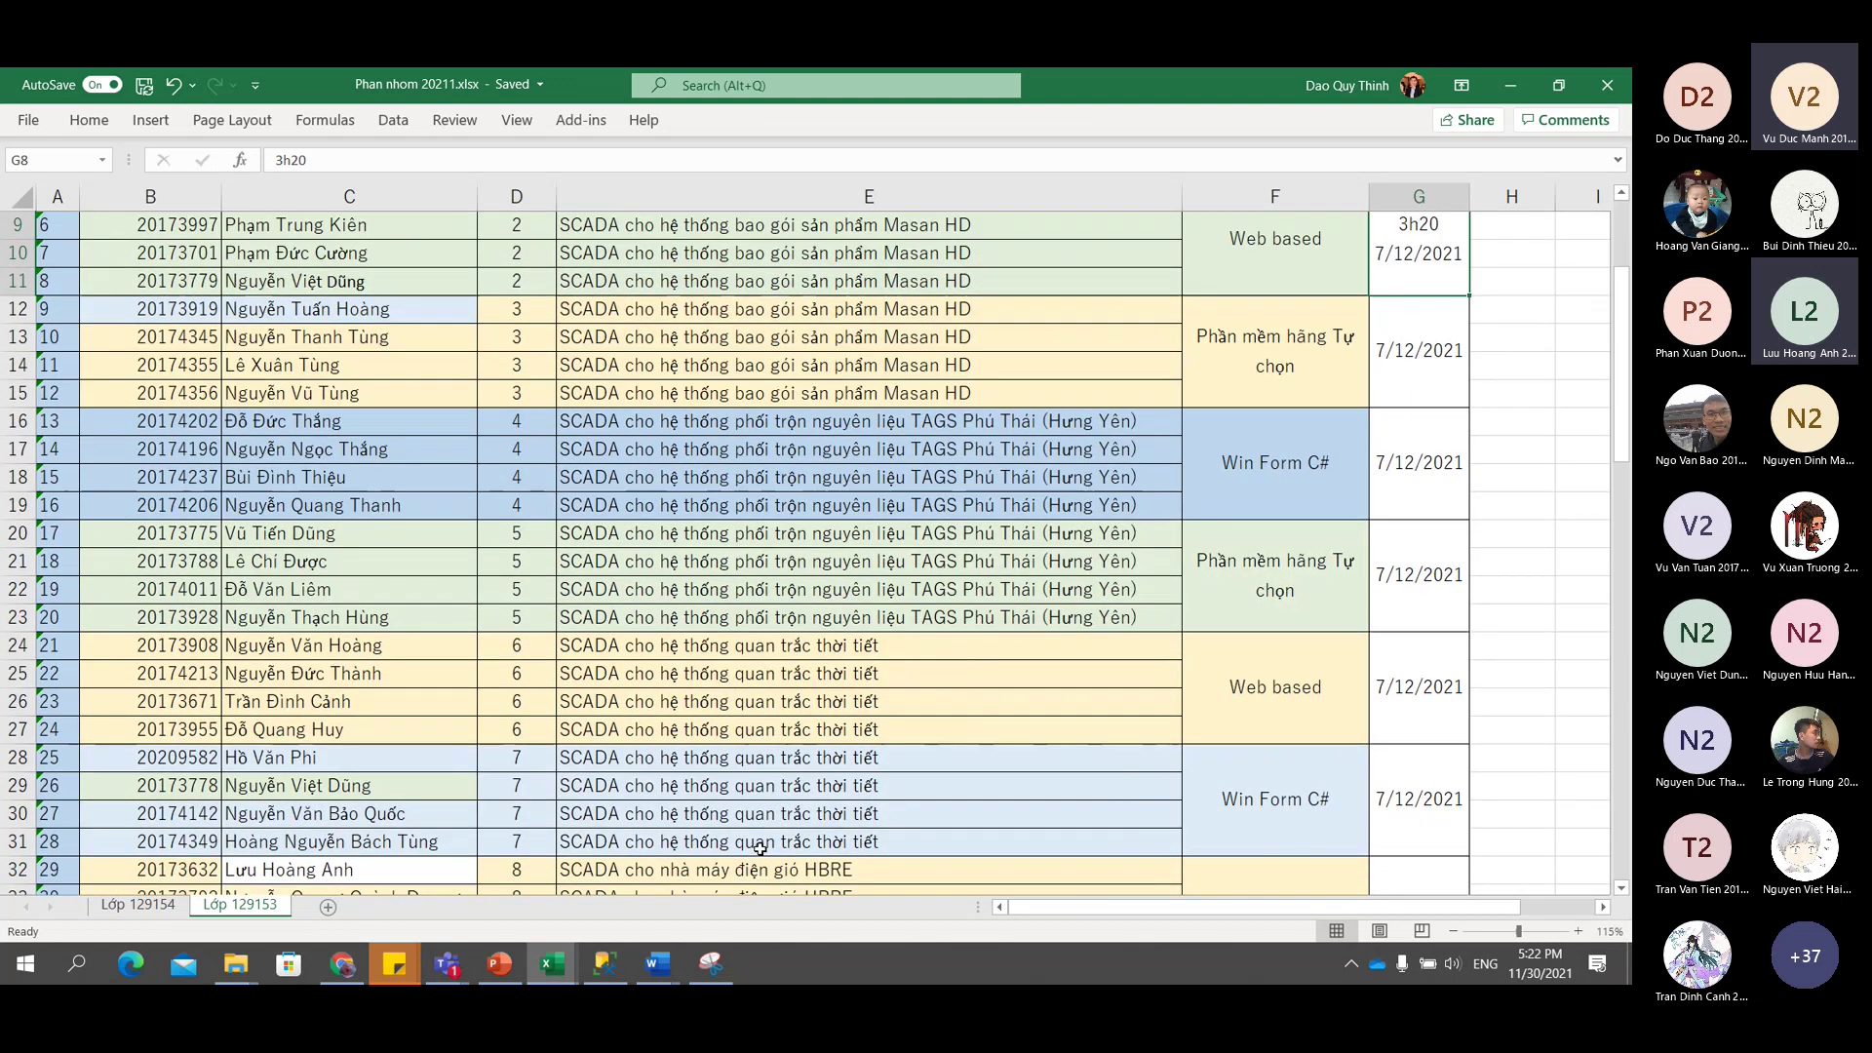
{"action": "scroll", "coordinate": [759, 847], "scroll_direction": "down", "scroll_amount": 3}
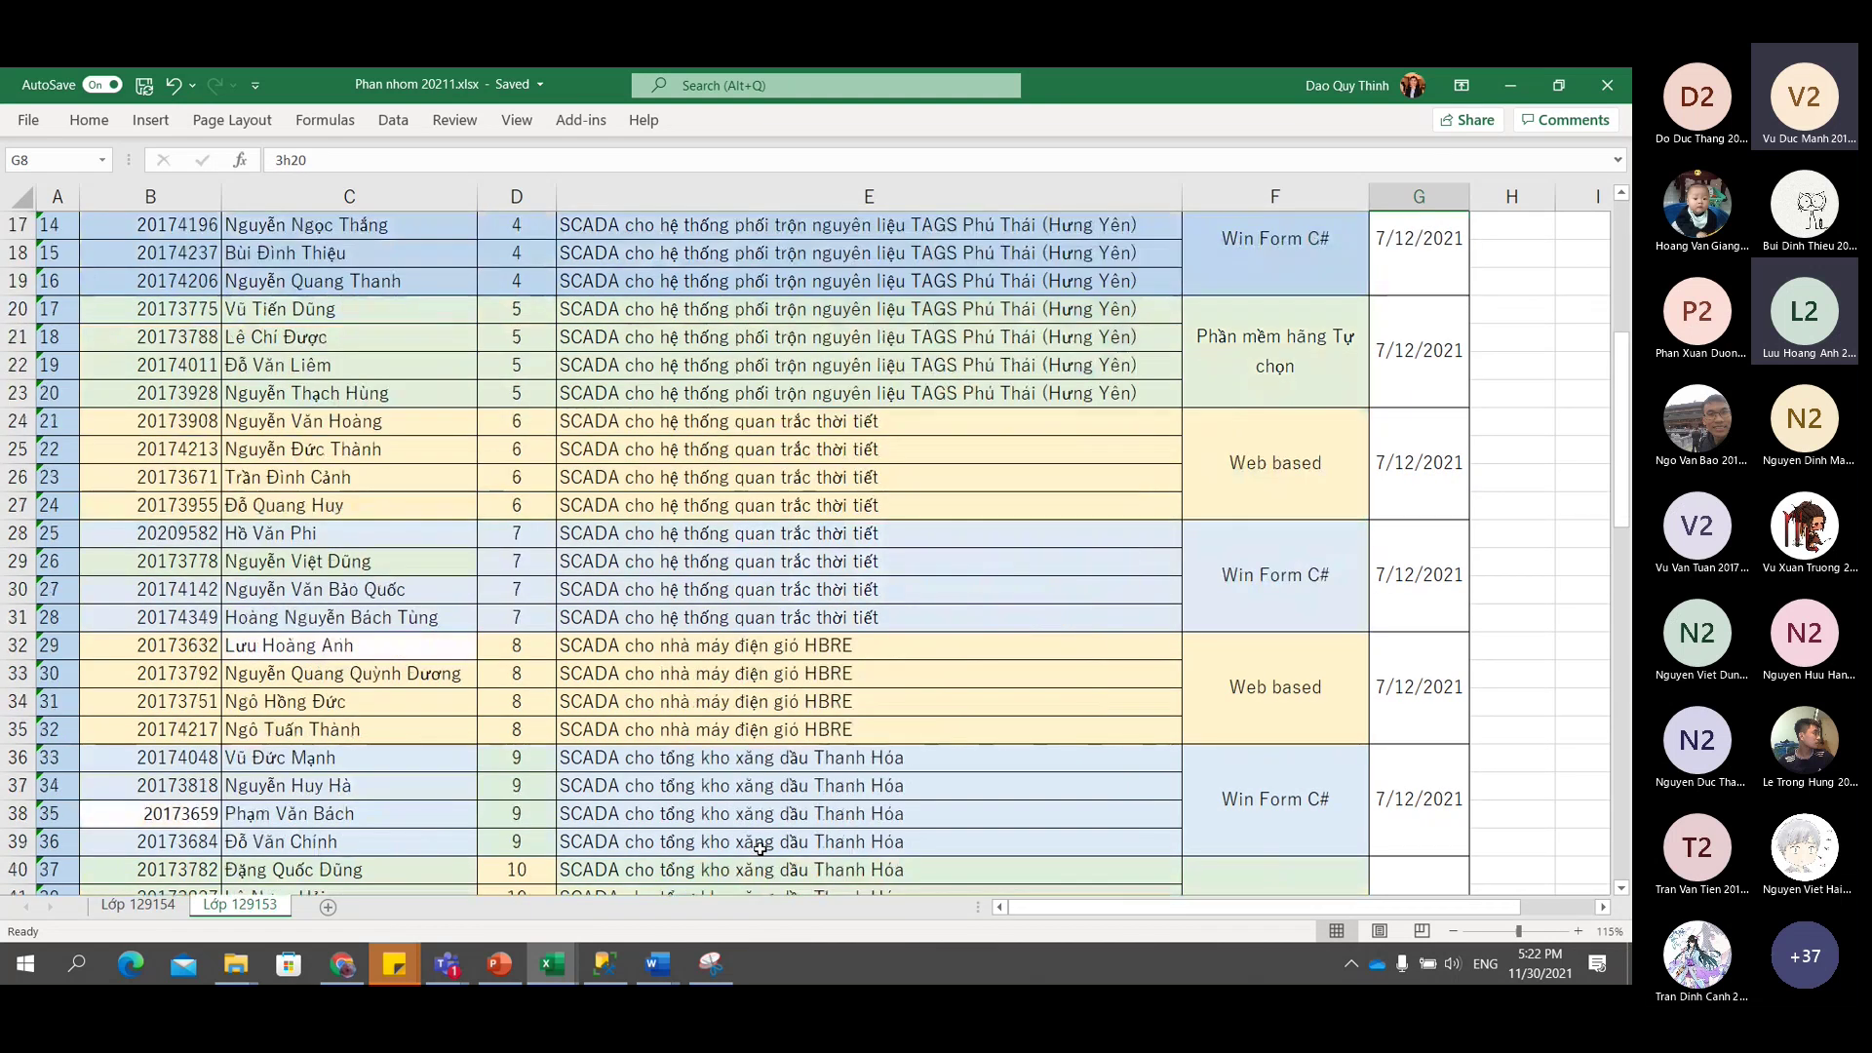
{"action": "scroll", "coordinate": [760, 848], "scroll_direction": "down", "scroll_amount": 6}
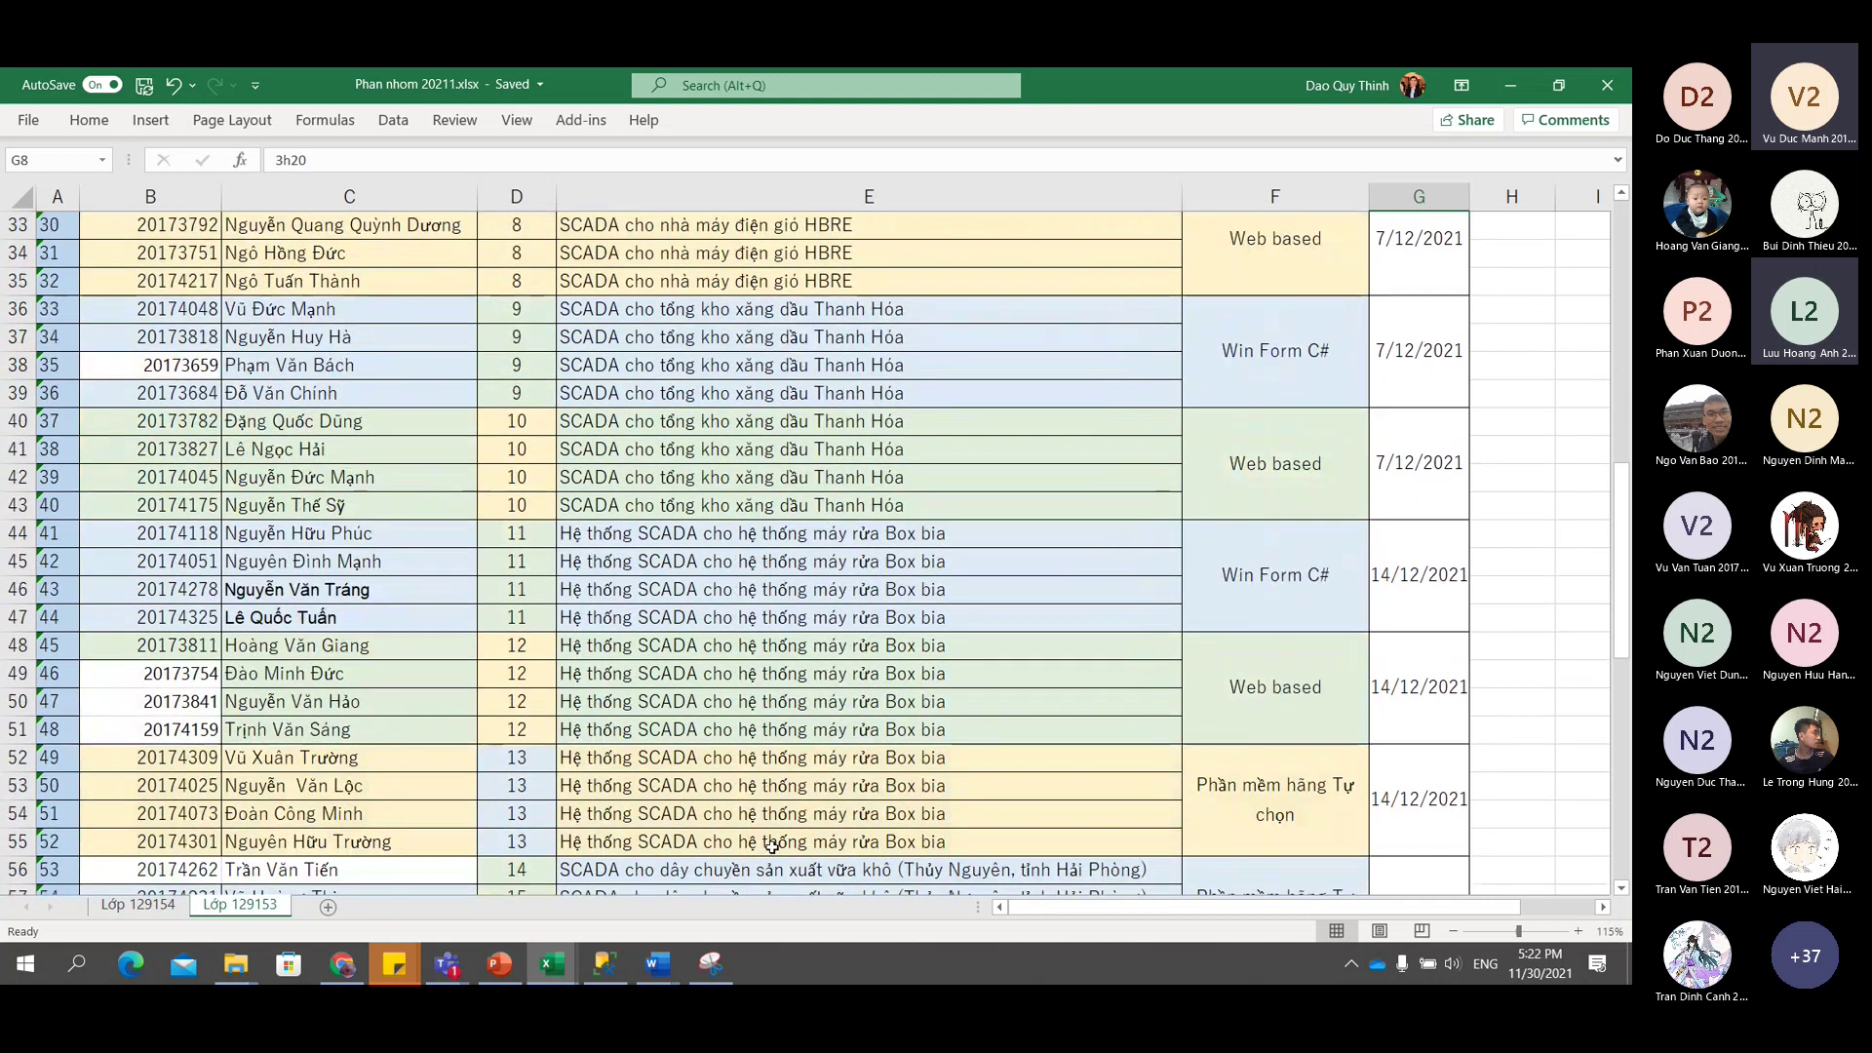
{"action": "left_click", "coordinate": [1503, 85]}
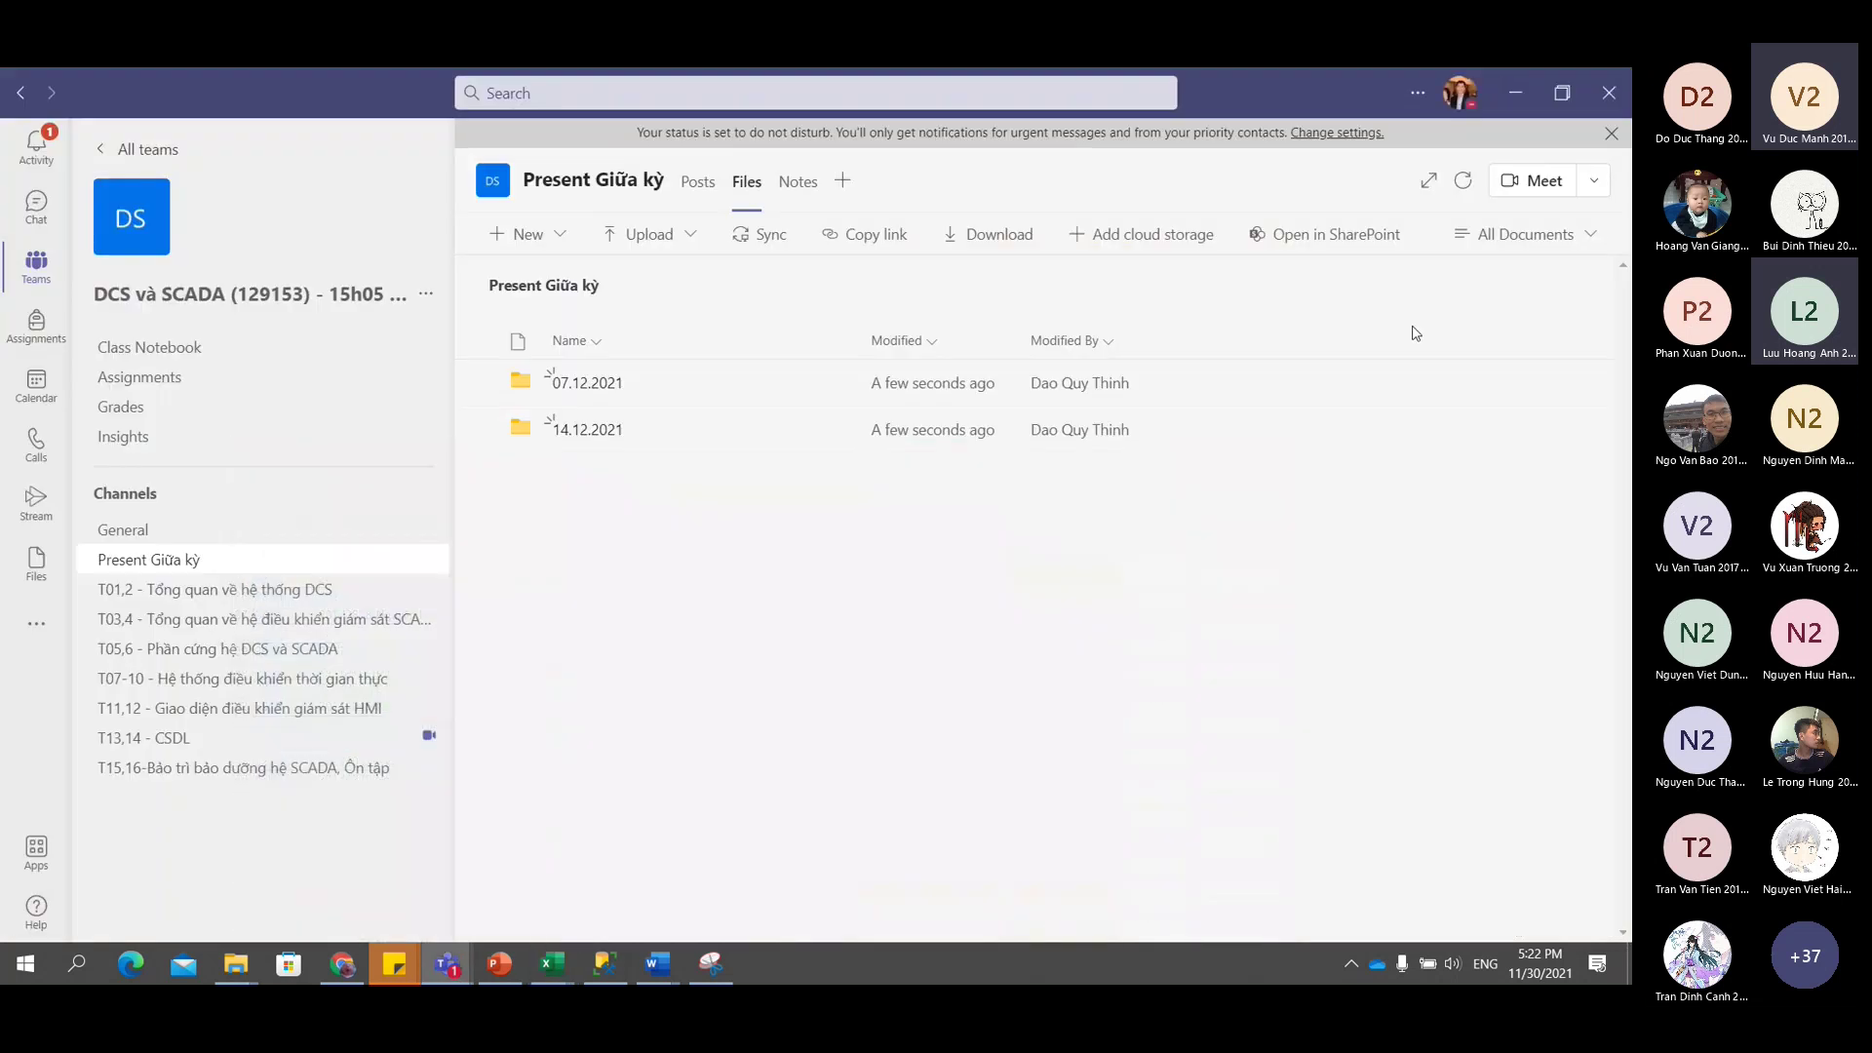
{"action": "left_click", "coordinate": [1526, 91]}
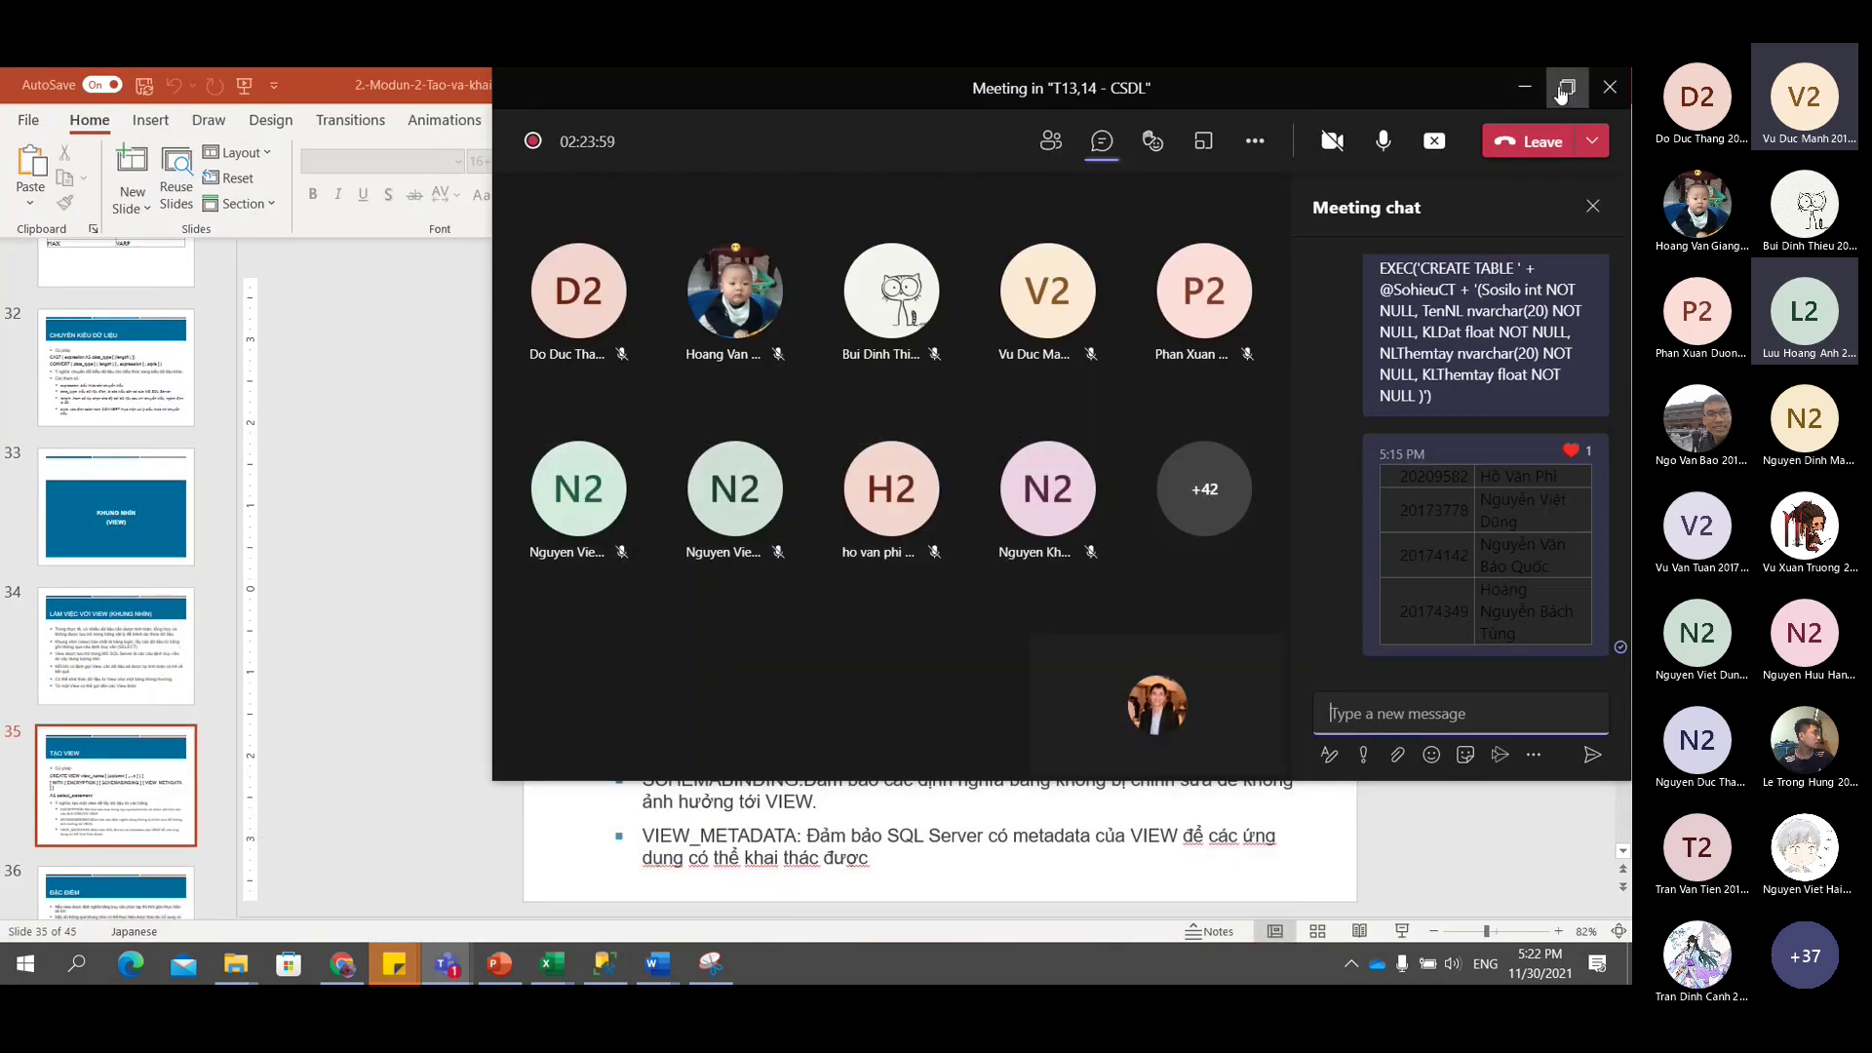
Maximize the T13,14 - CSDL meeting window and scroll through the chat messages.
{"action": "left_click", "coordinate": [1565, 88]}
{"action": "left_click_drag", "start_coordinate": [1428, 641], "coordinate": [1522, 770]}
{"action": "left_click", "coordinate": [1523, 770]}
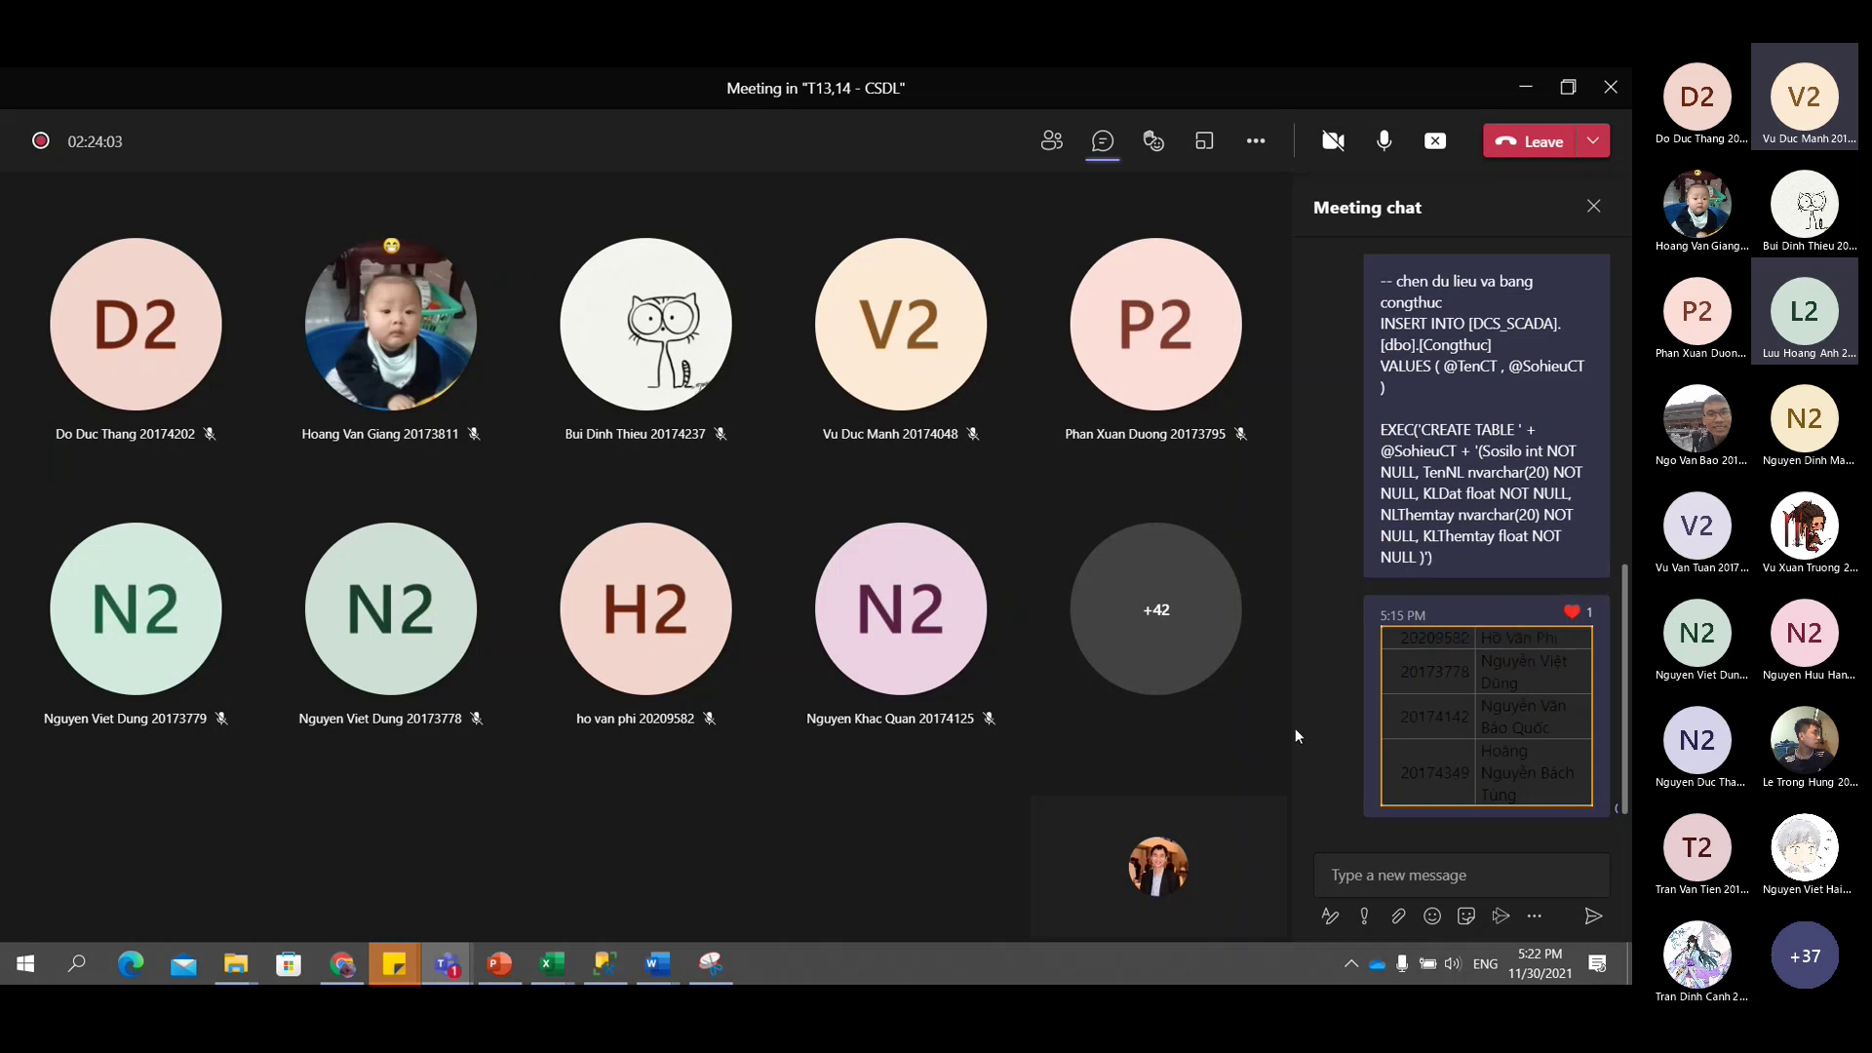
{"action": "scroll", "coordinate": [1404, 707], "scroll_direction": "up", "scroll_amount": 5}
{"action": "scroll", "coordinate": [1402, 702], "scroll_direction": "down", "scroll_amount": 5}
{"action": "scroll", "coordinate": [1403, 702], "scroll_direction": "up", "scroll_amount": 5}
{"action": "scroll", "coordinate": [1404, 707], "scroll_direction": "down", "scroll_amount": 5}
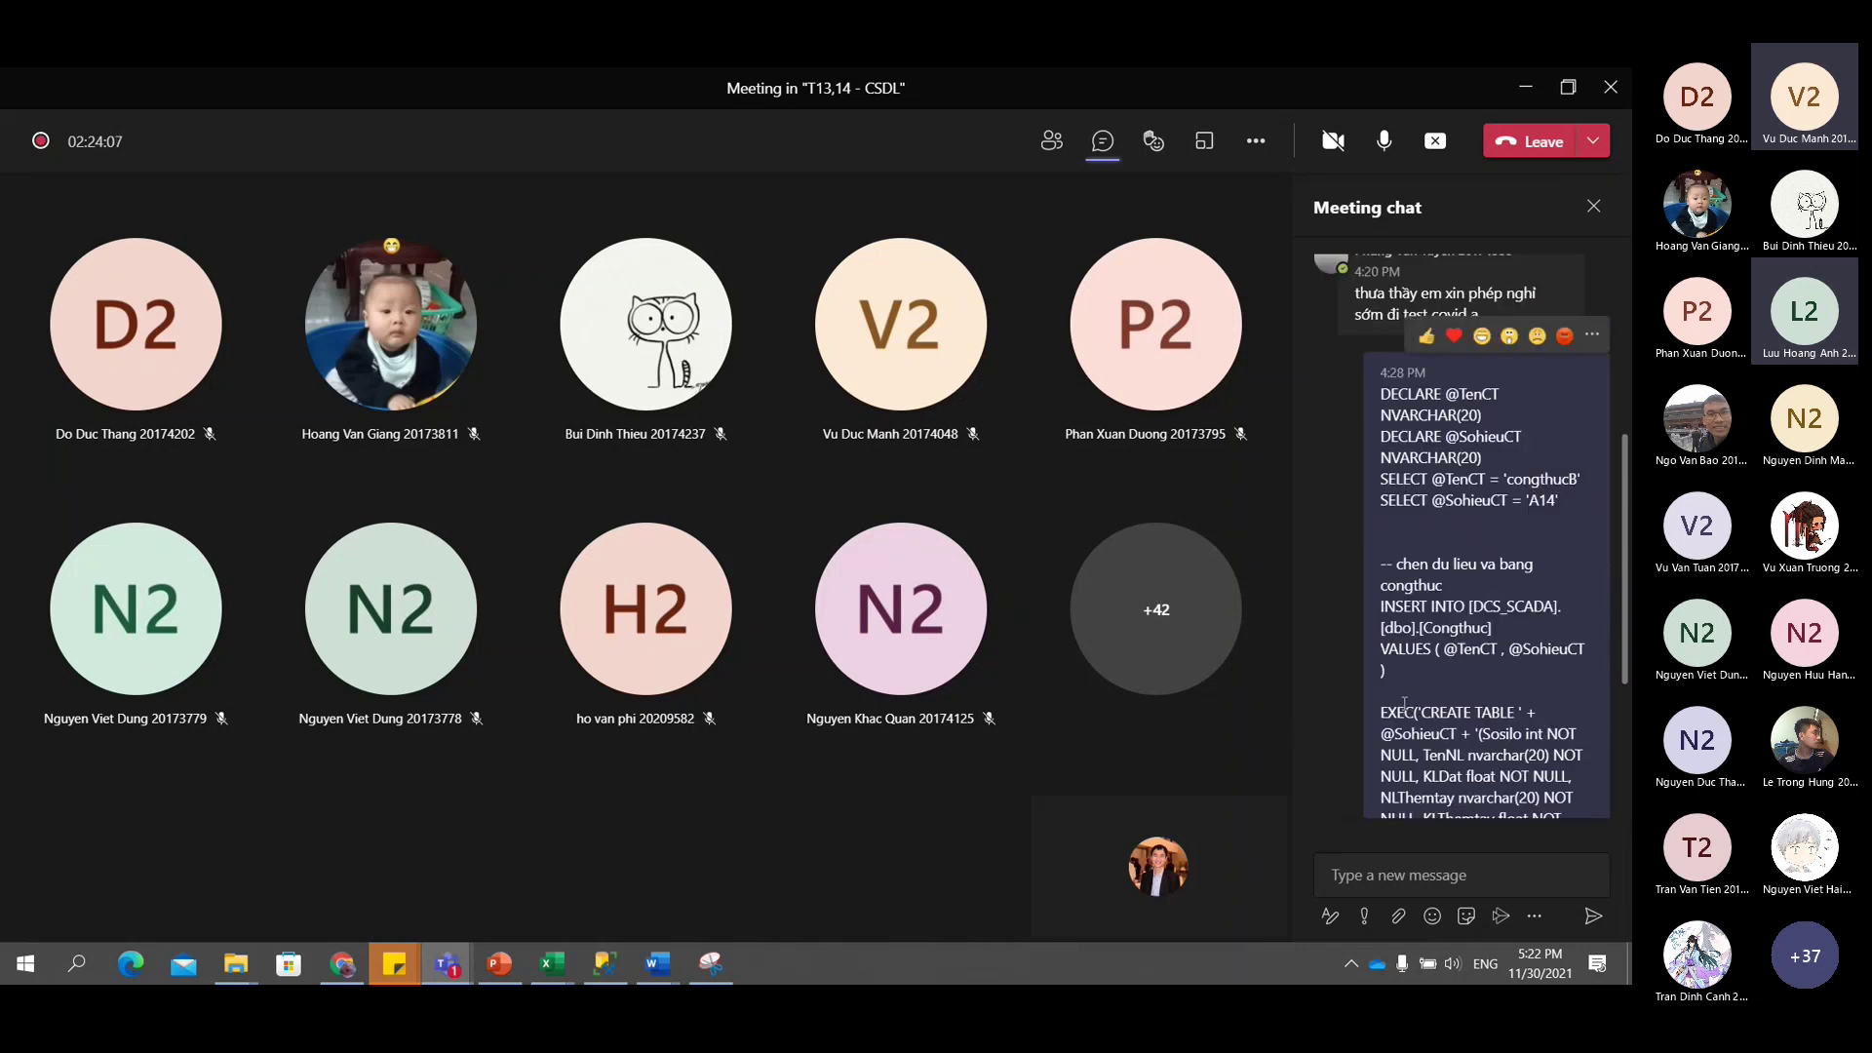
Select the SQL text from the '-- chen du lieu' comment through the EXEC line.
{"action": "mouse_move", "coordinate": [1459, 659]}
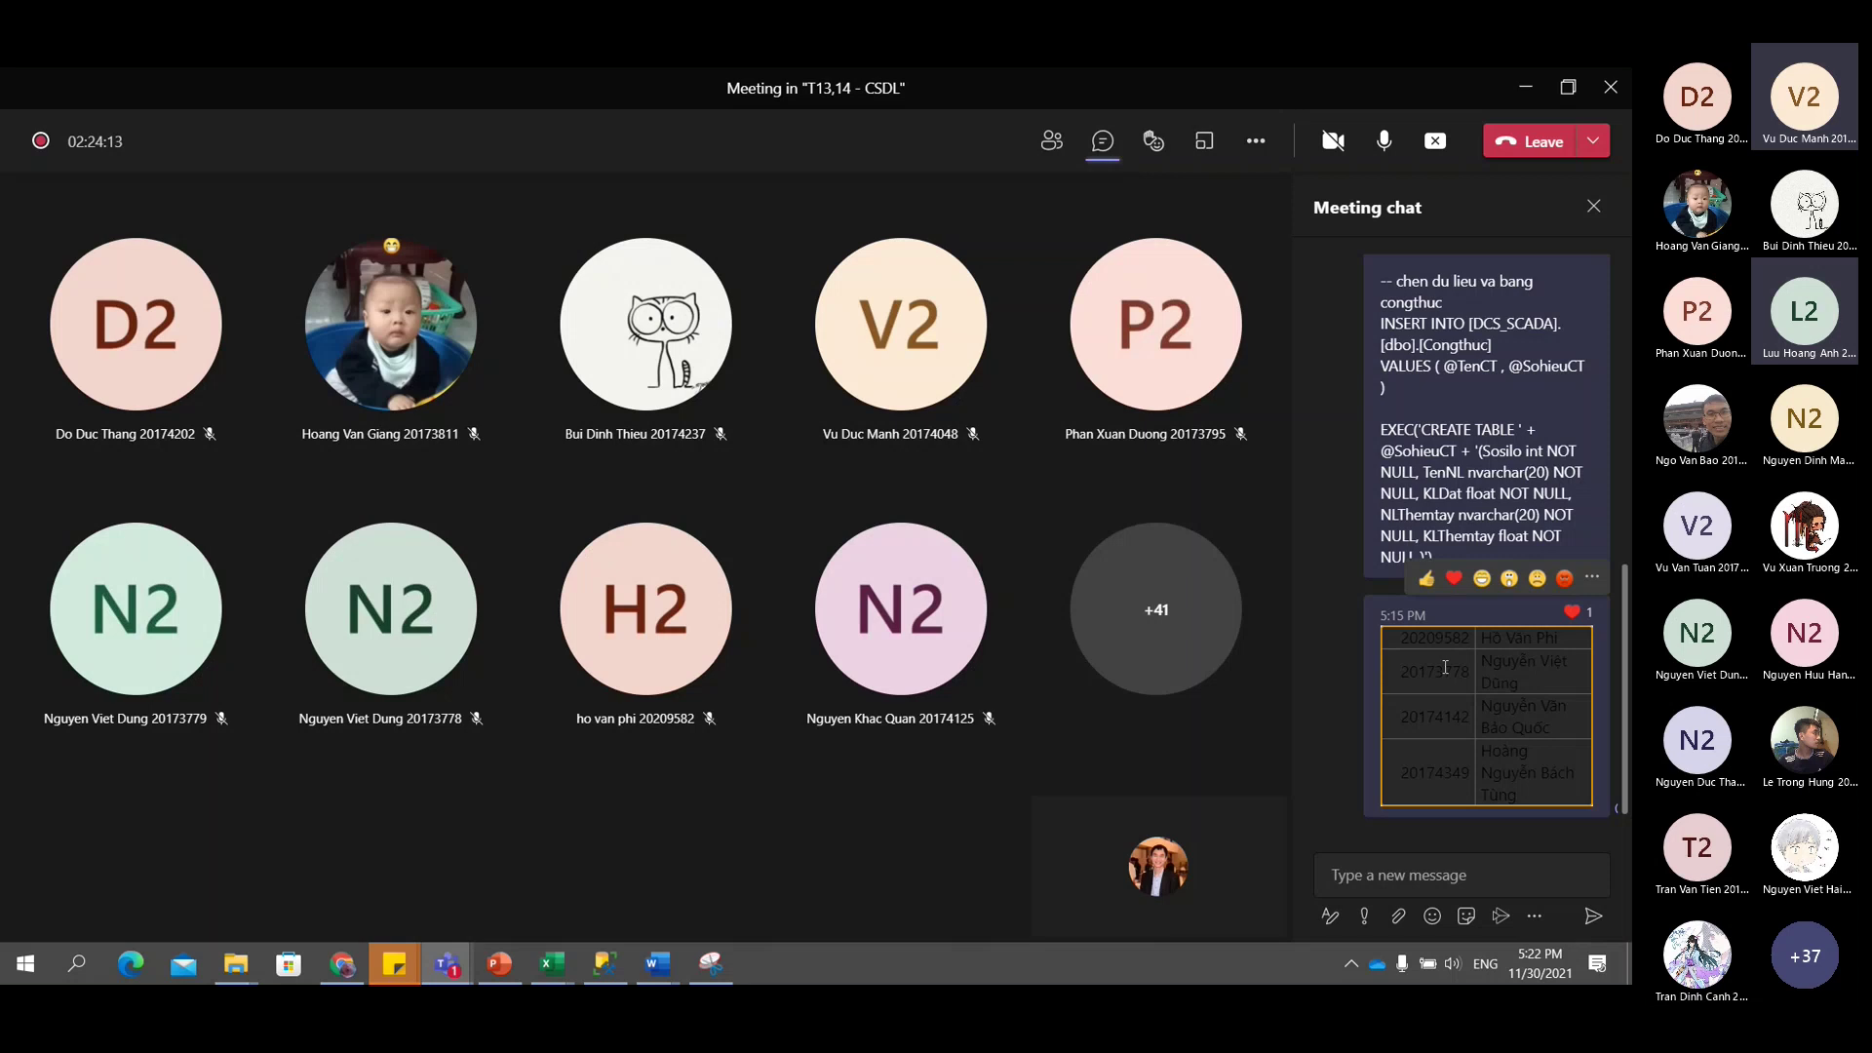
{"action": "scroll", "coordinate": [1407, 495], "scroll_direction": "up", "scroll_amount": 3}
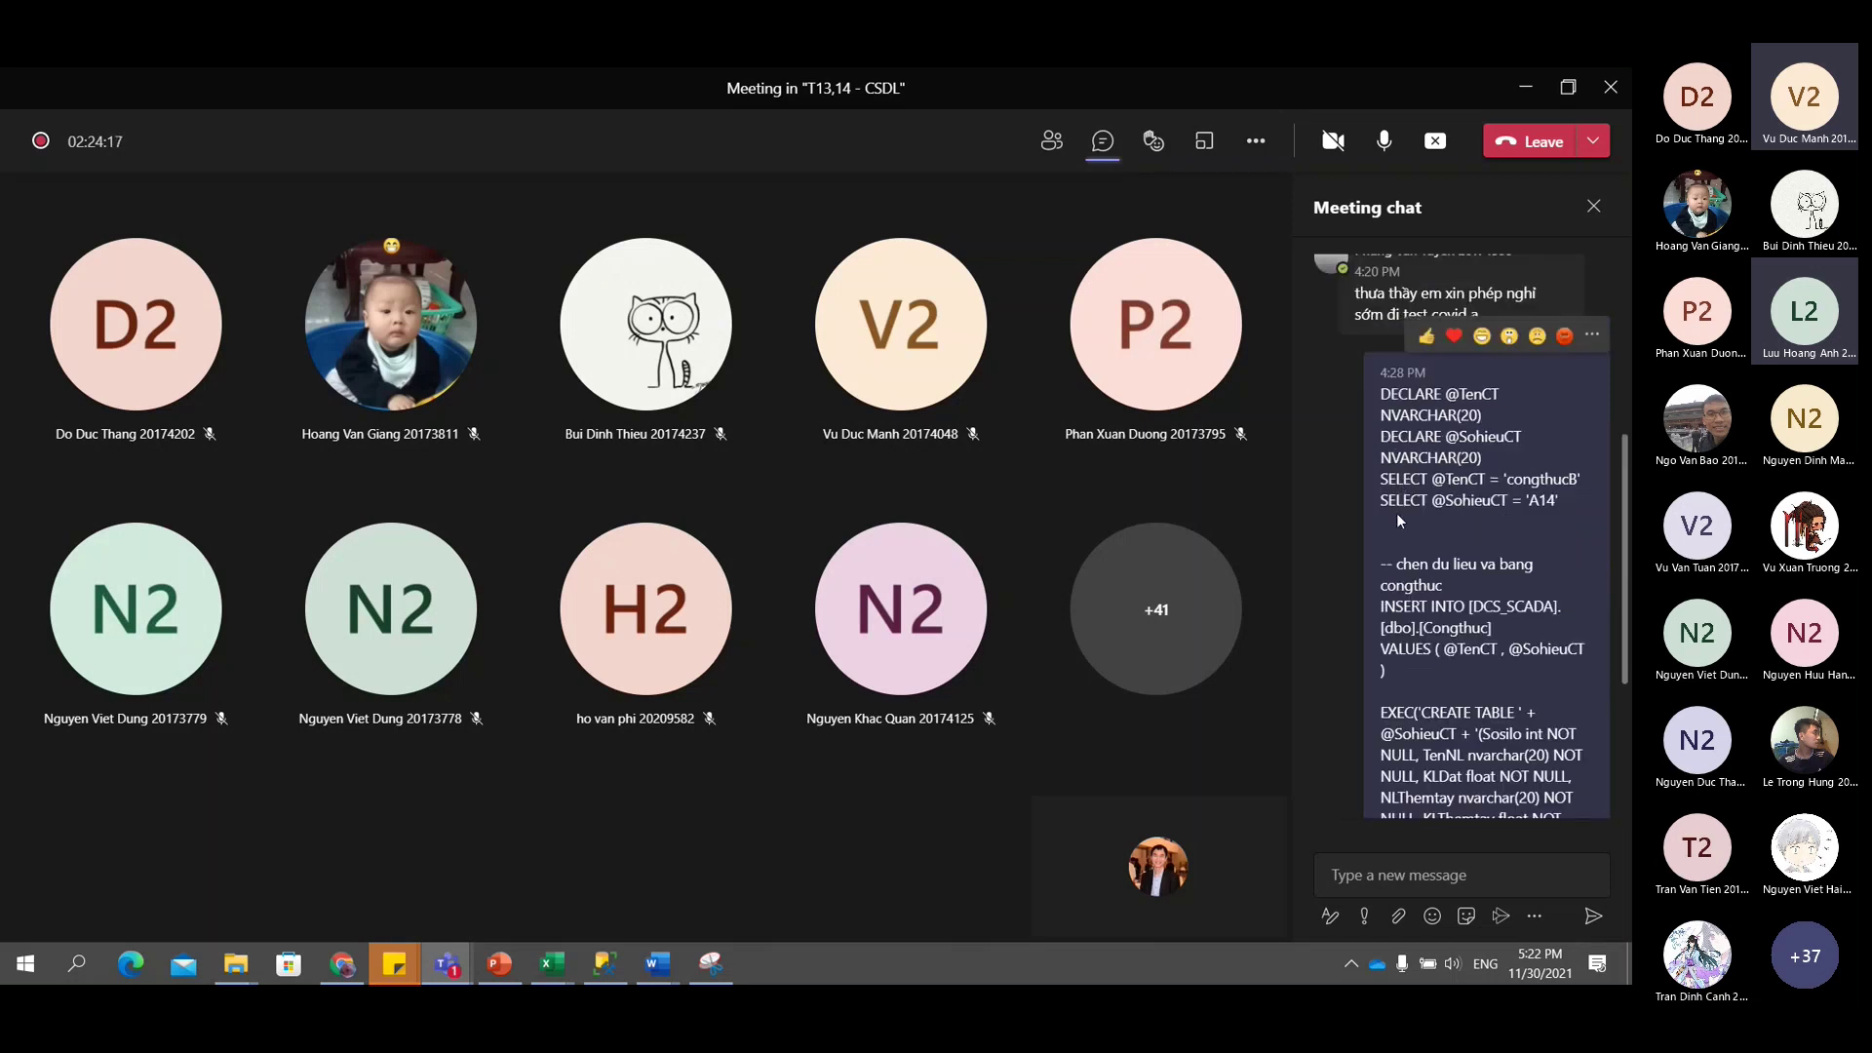
{"action": "scroll", "coordinate": [1396, 513], "scroll_direction": "down", "scroll_amount": 3}
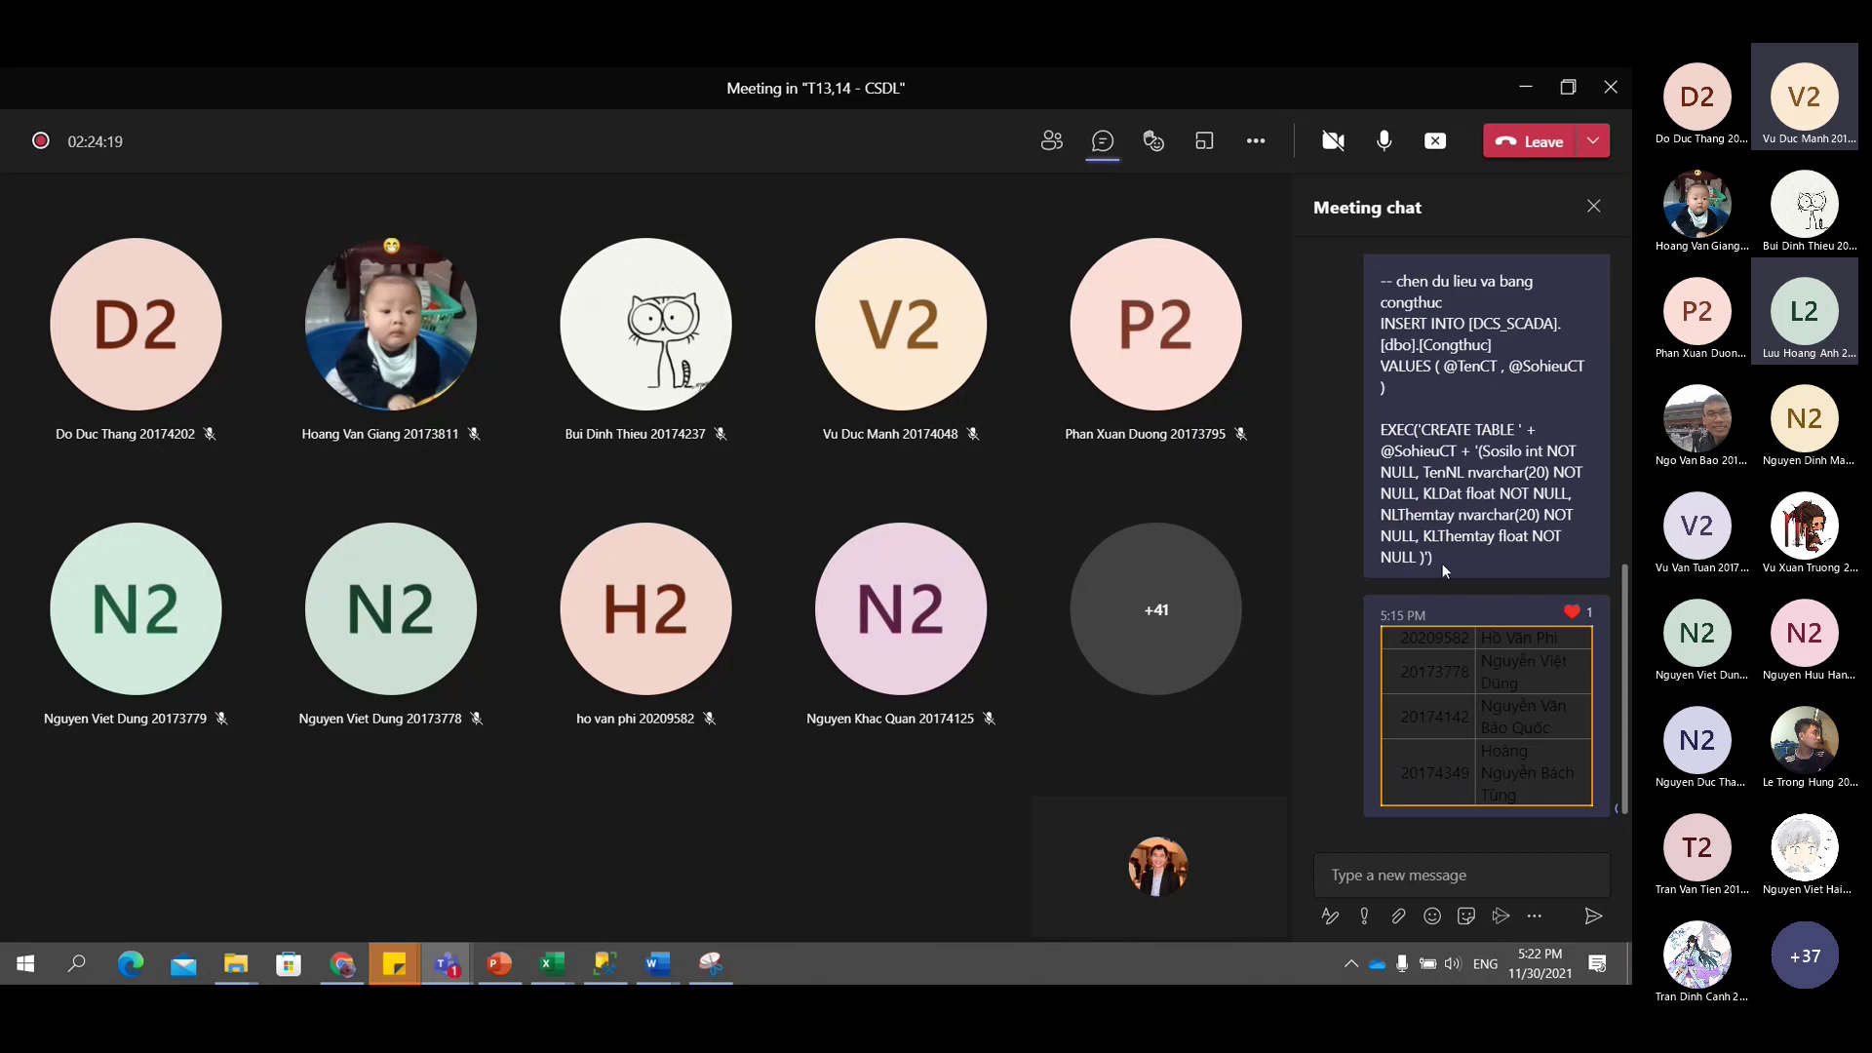
{"action": "left_click_drag", "start_coordinate": [1445, 565], "coordinate": [1384, 264]}
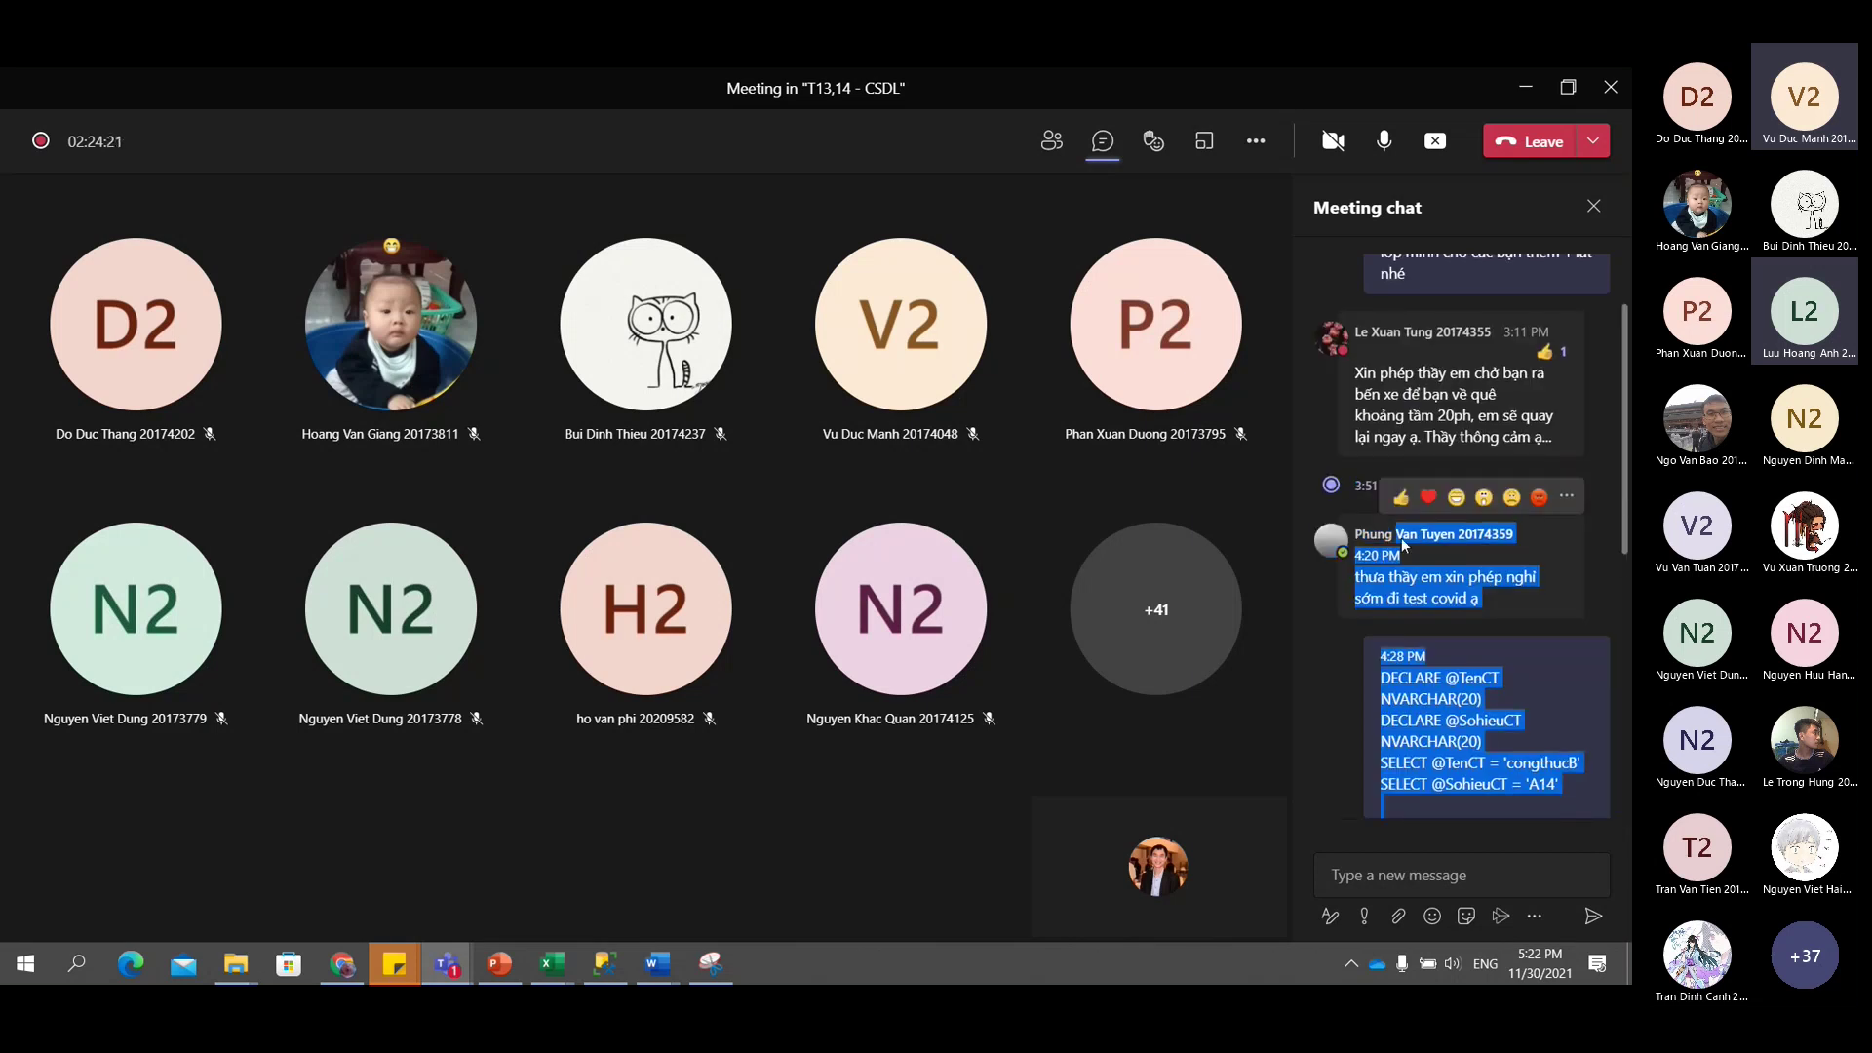
{"action": "scroll", "coordinate": [1404, 622], "scroll_direction": "down", "scroll_amount": 3}
{"action": "left_click_drag", "start_coordinate": [1404, 622], "coordinate": [1500, 556]}
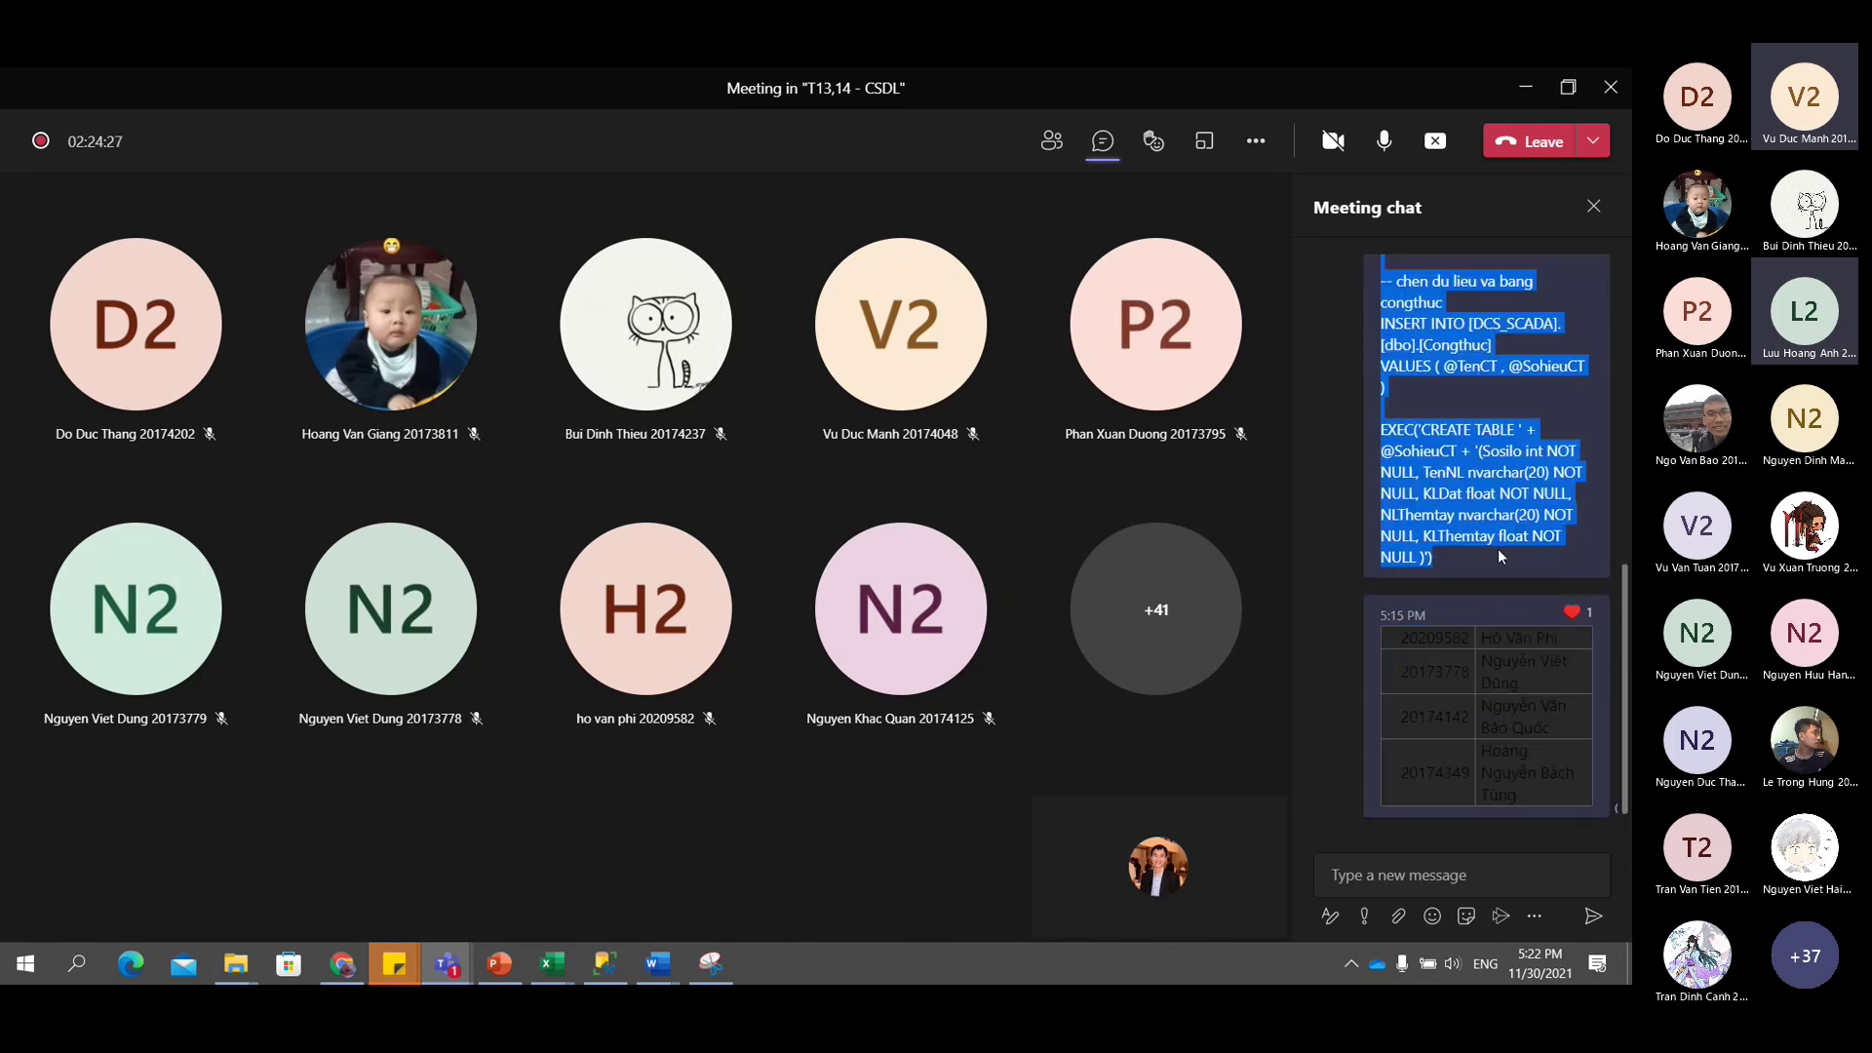
{"action": "left_click", "coordinate": [1444, 559]}
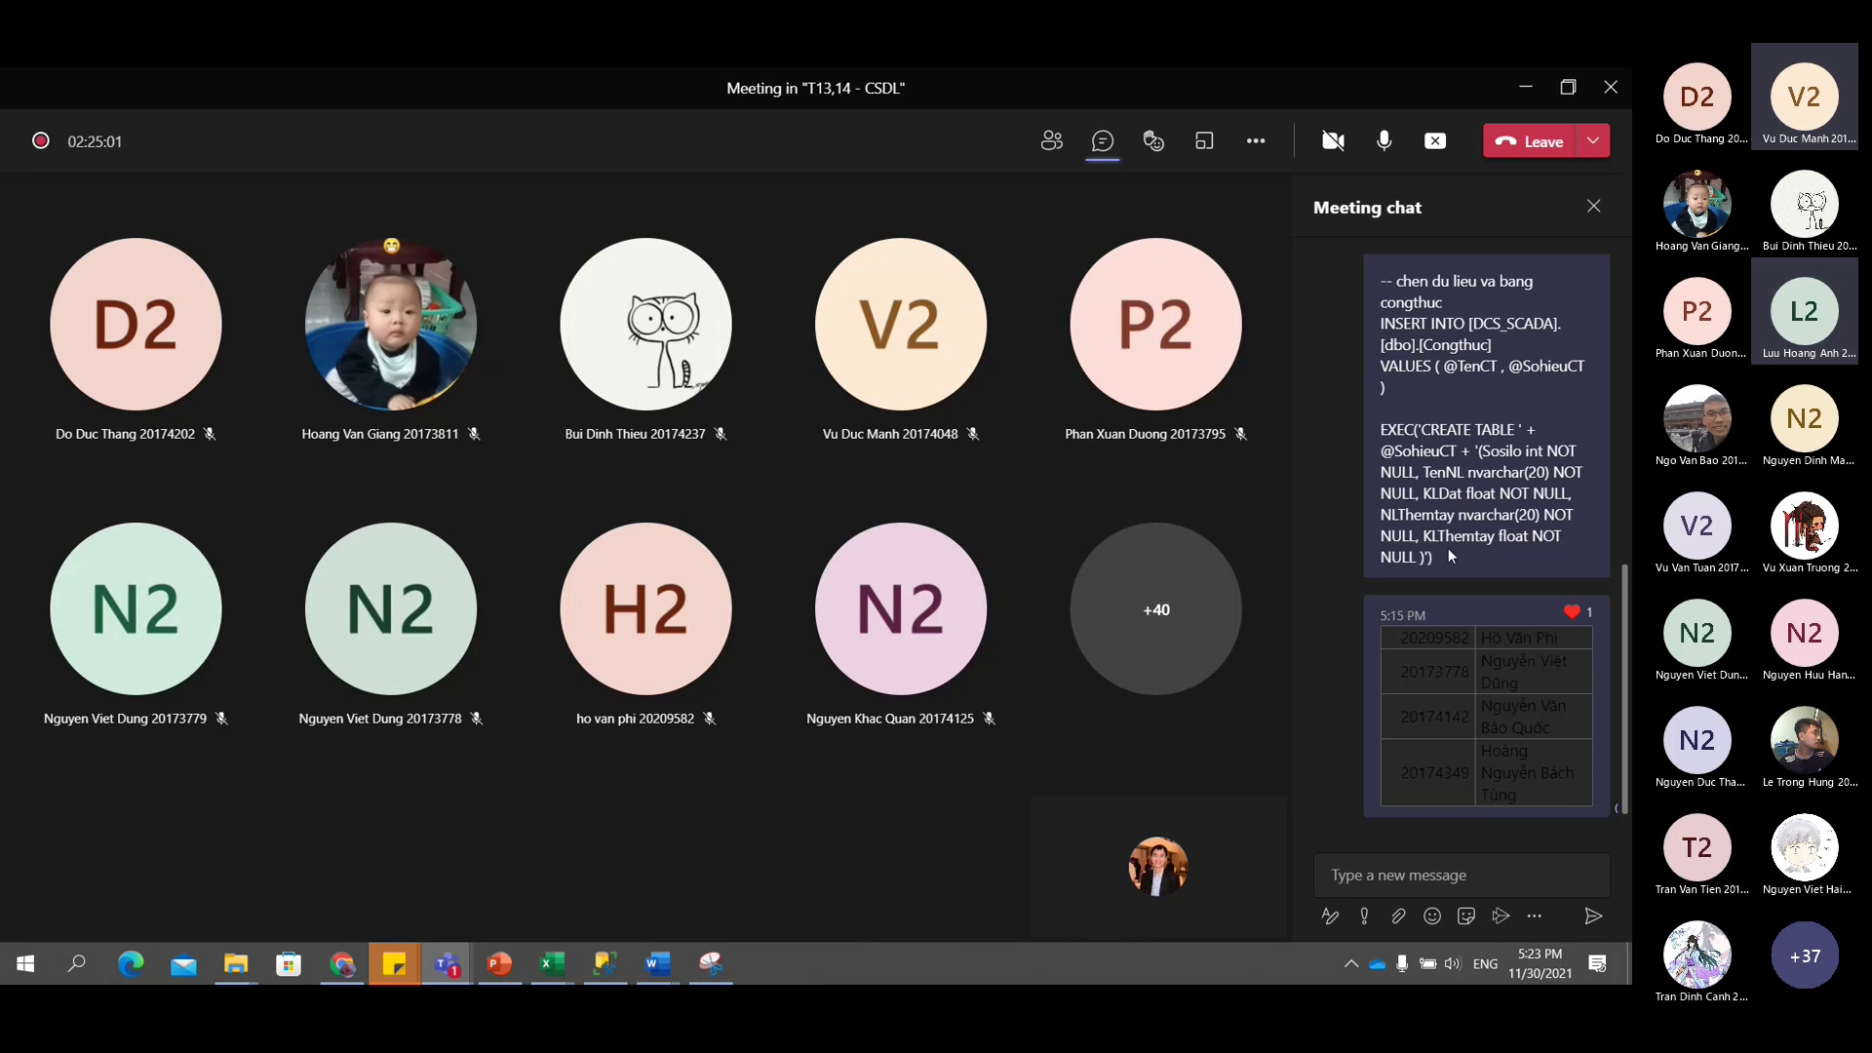
{"action": "left_click_drag", "start_coordinate": [1448, 553], "coordinate": [1381, 287]}
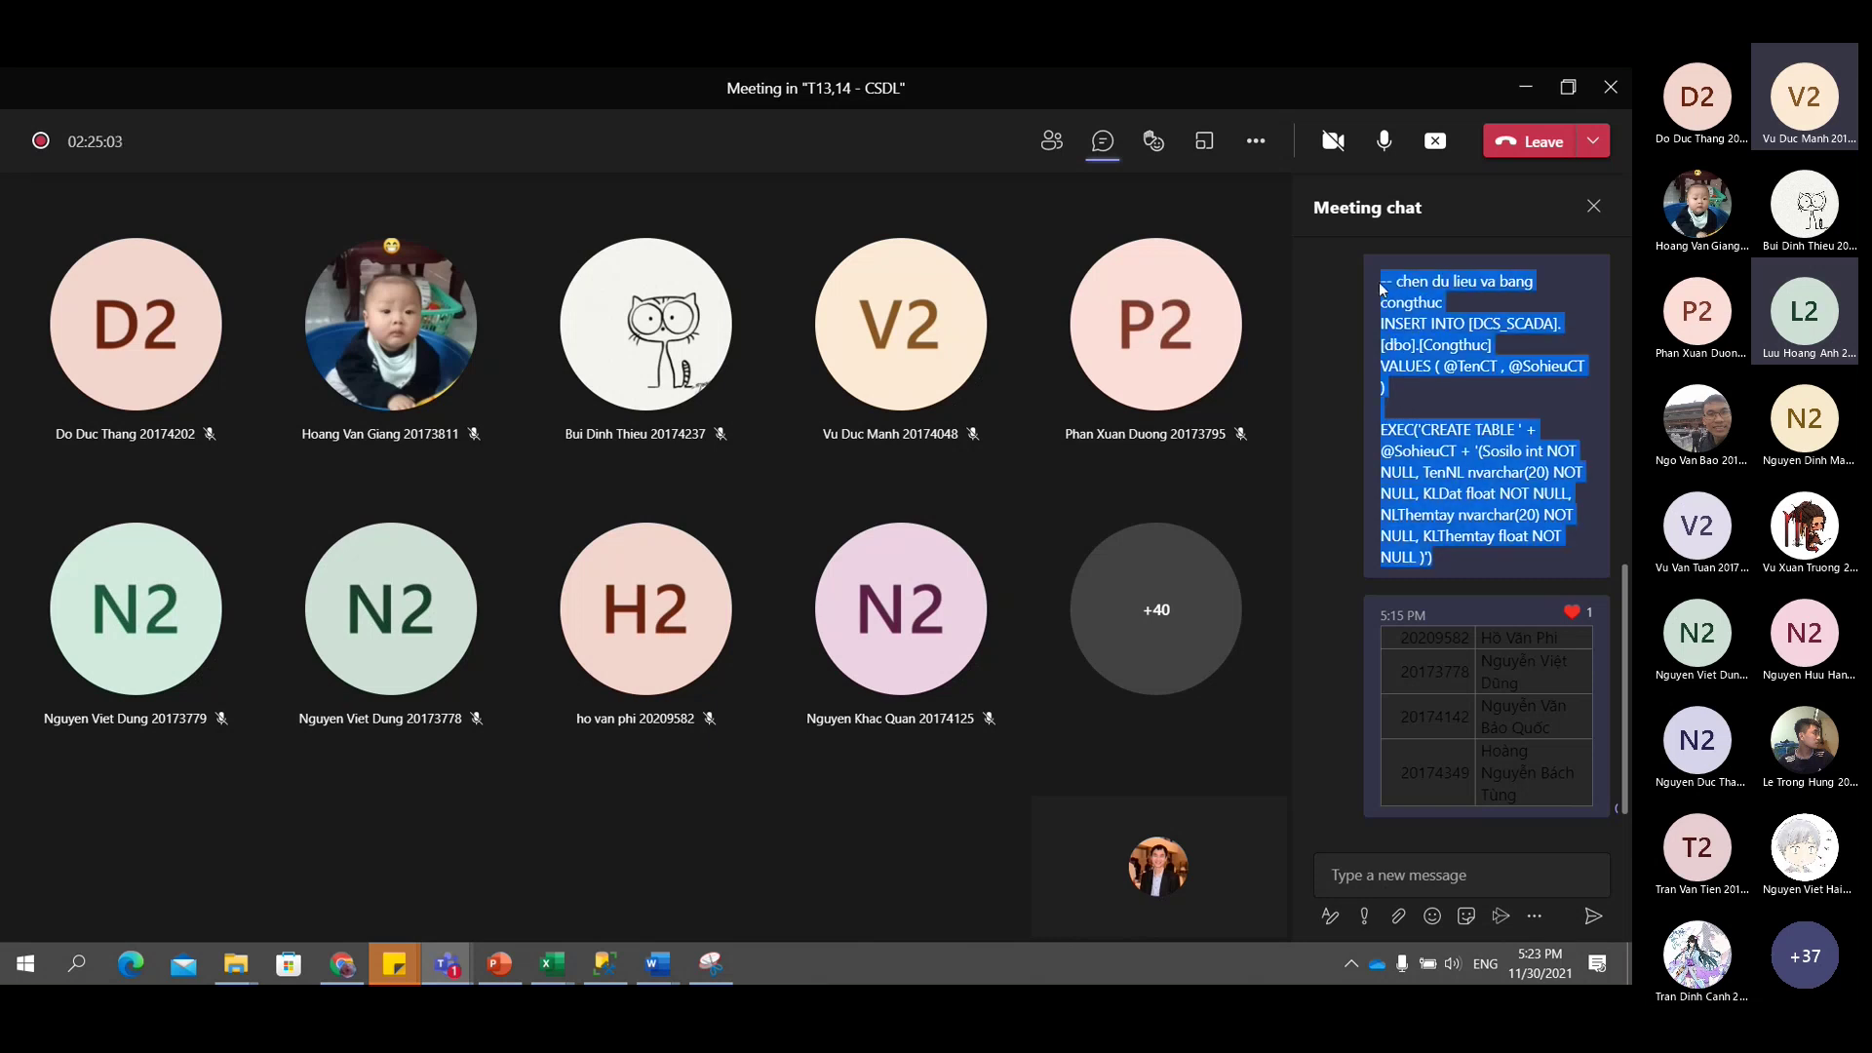